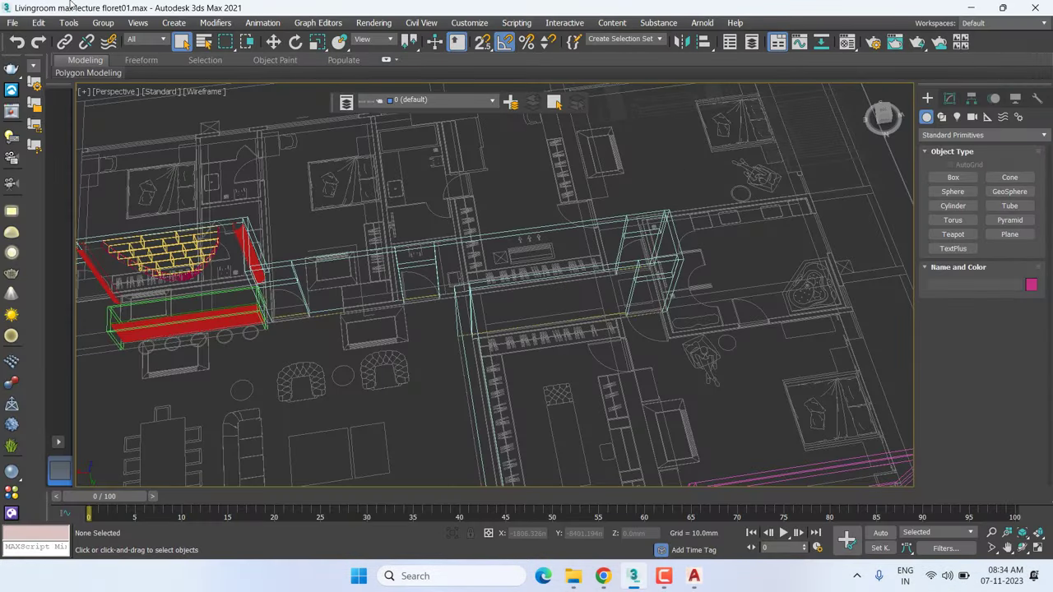
Import the '3ds max elevation' DWG drawing from the Downloads folder
click(12, 22)
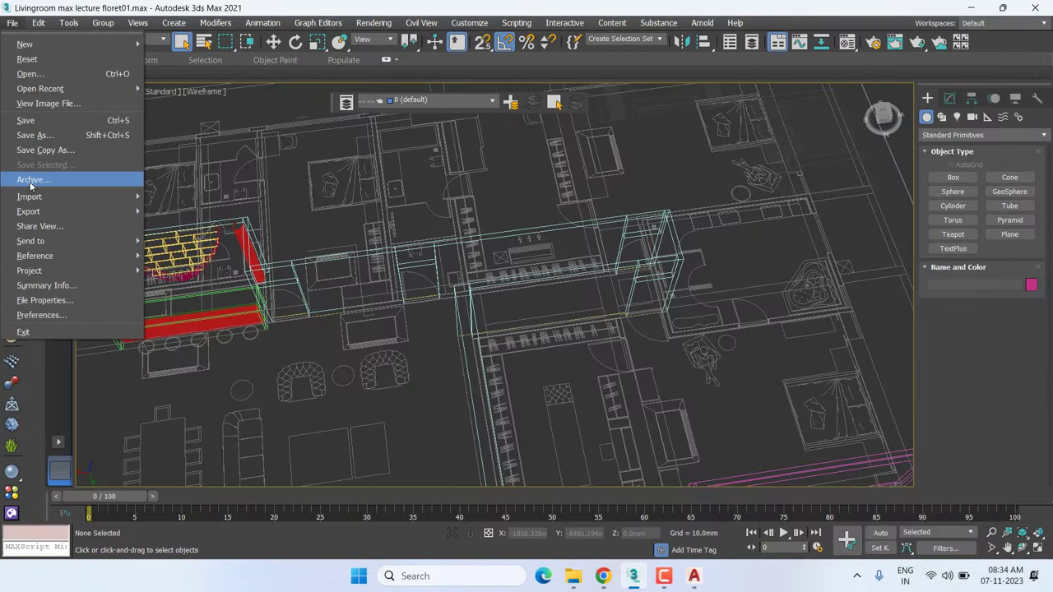
mouse_move(30, 197)
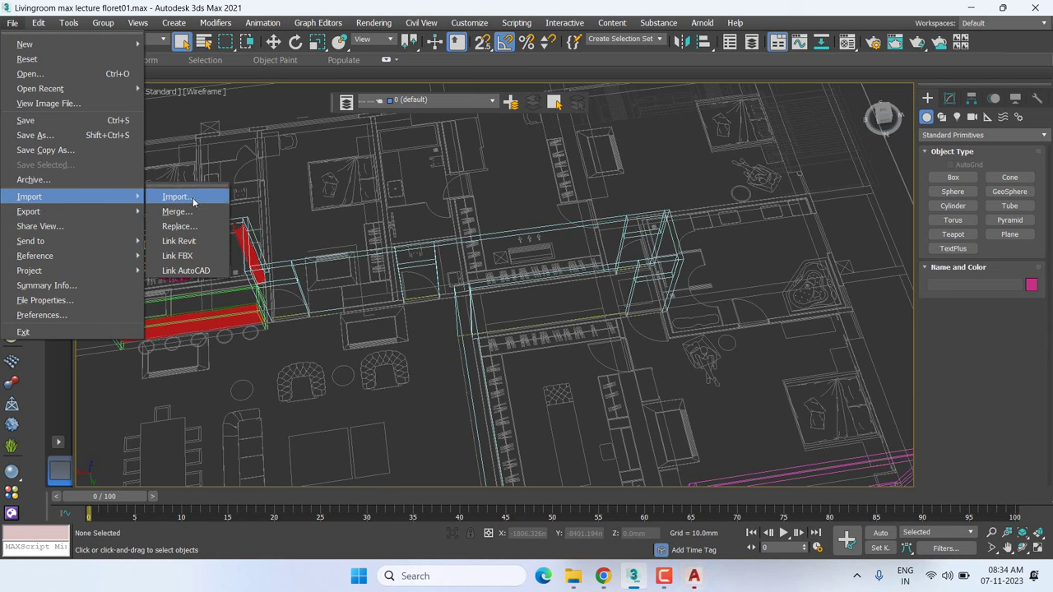
click(194, 200)
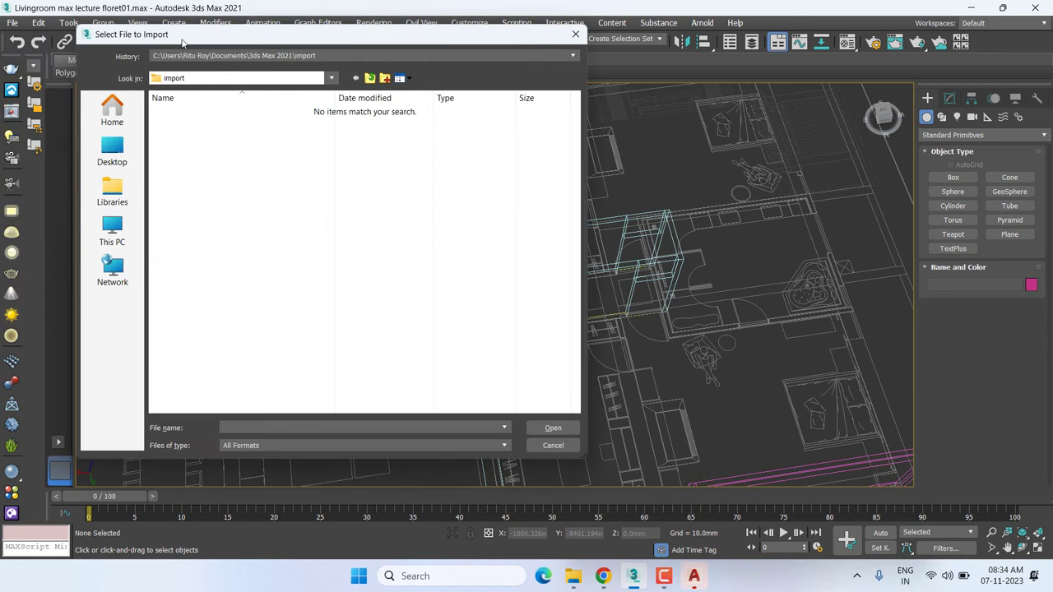
drag(183, 41, 228, 41)
click(246, 78)
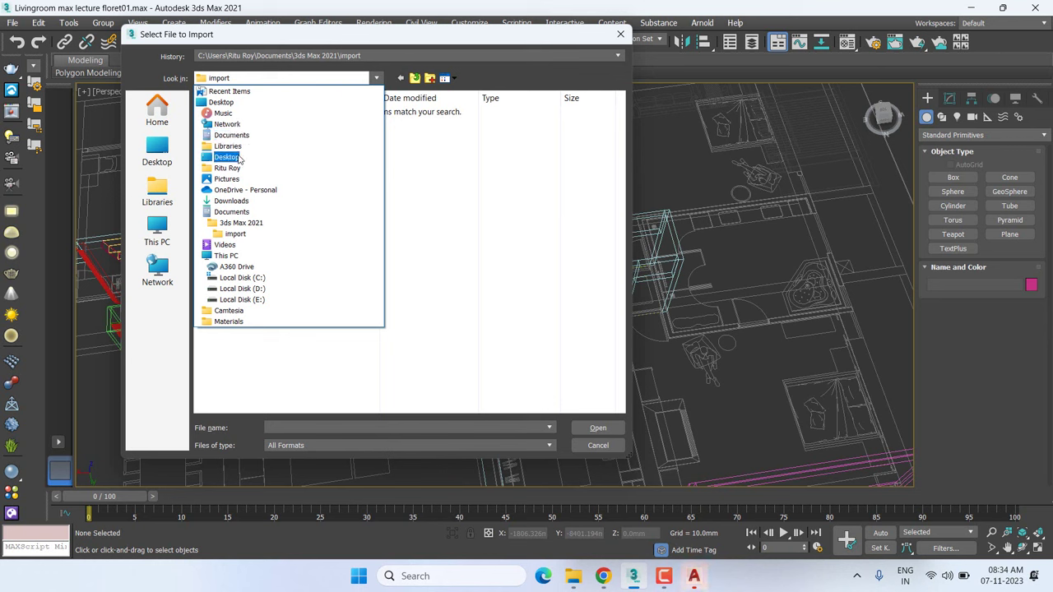
click(231, 201)
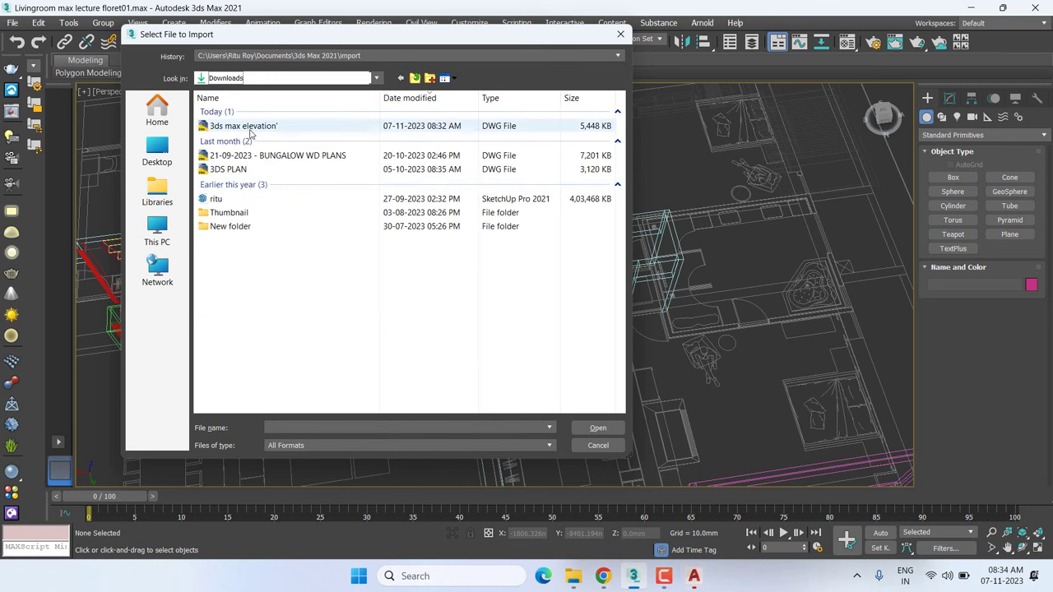
double_click(251, 132)
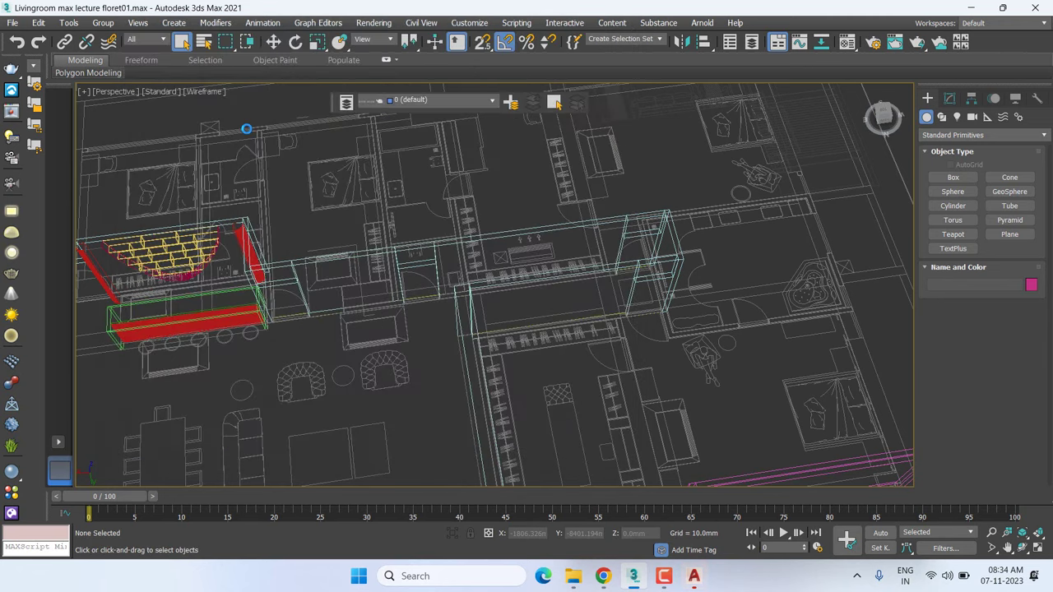
Accept both file-link warnings, import the drawing in Millimeters, and select the imported elevation
click(571, 320)
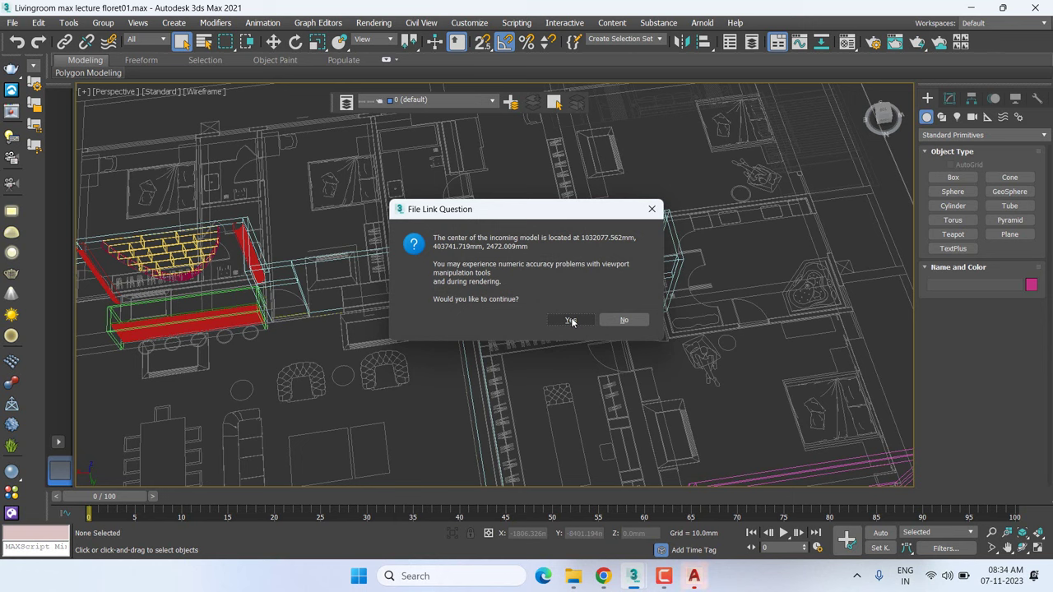
click(571, 320)
click(534, 144)
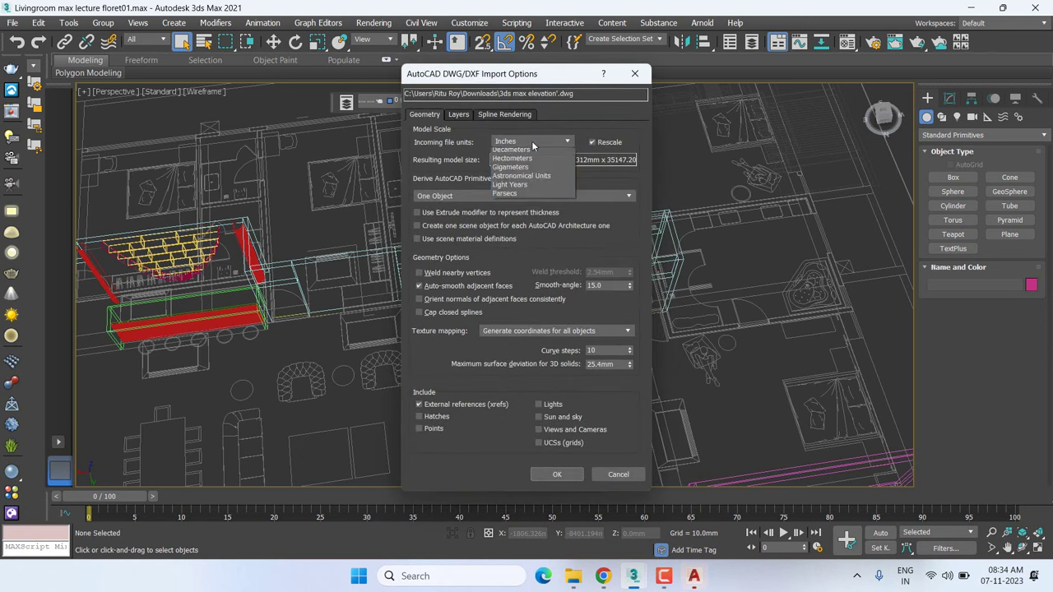
click(527, 180)
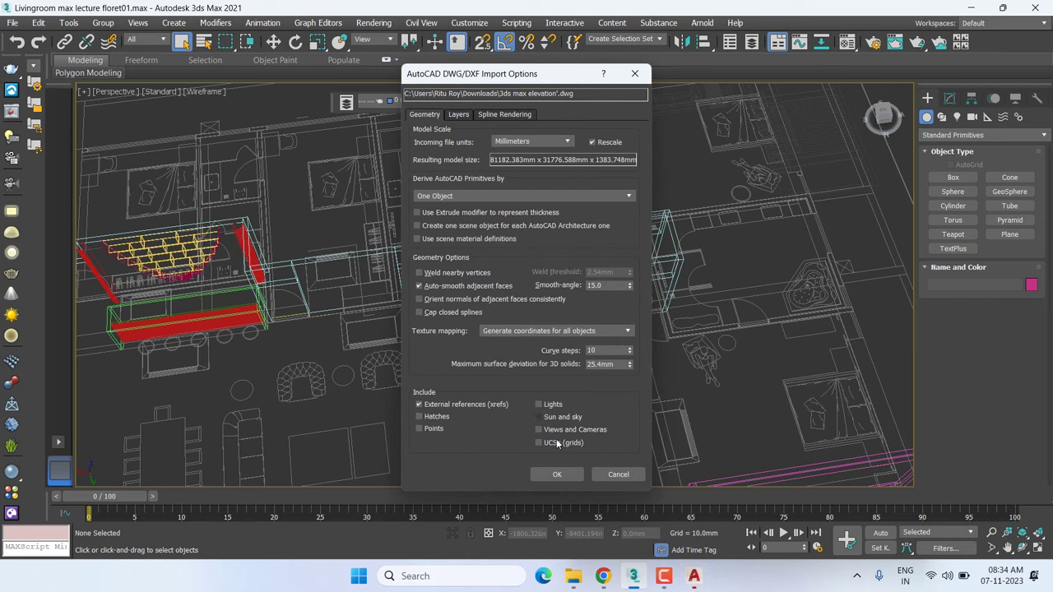
click(557, 475)
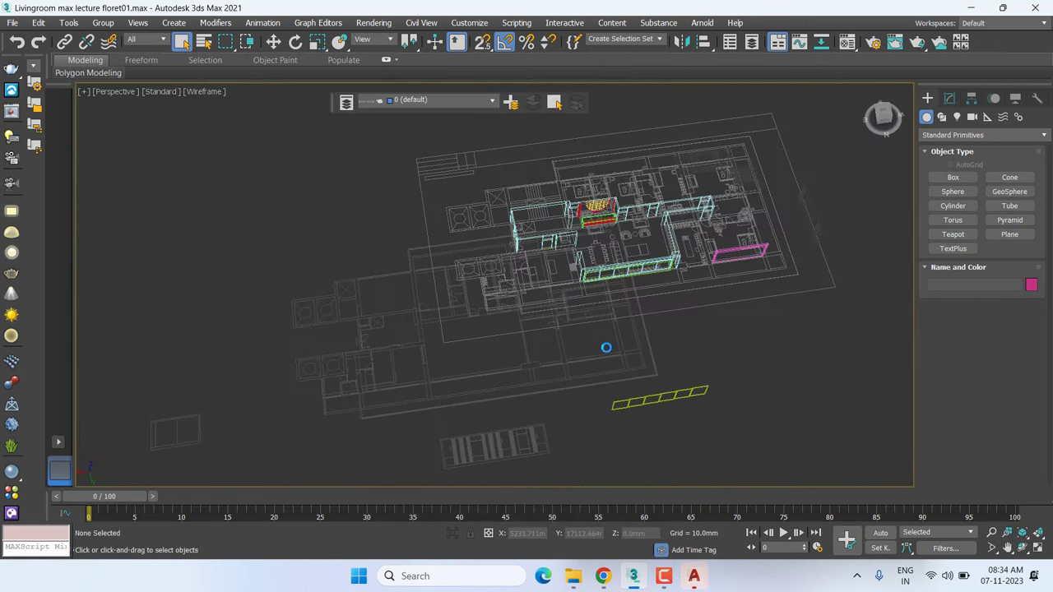
click(600, 353)
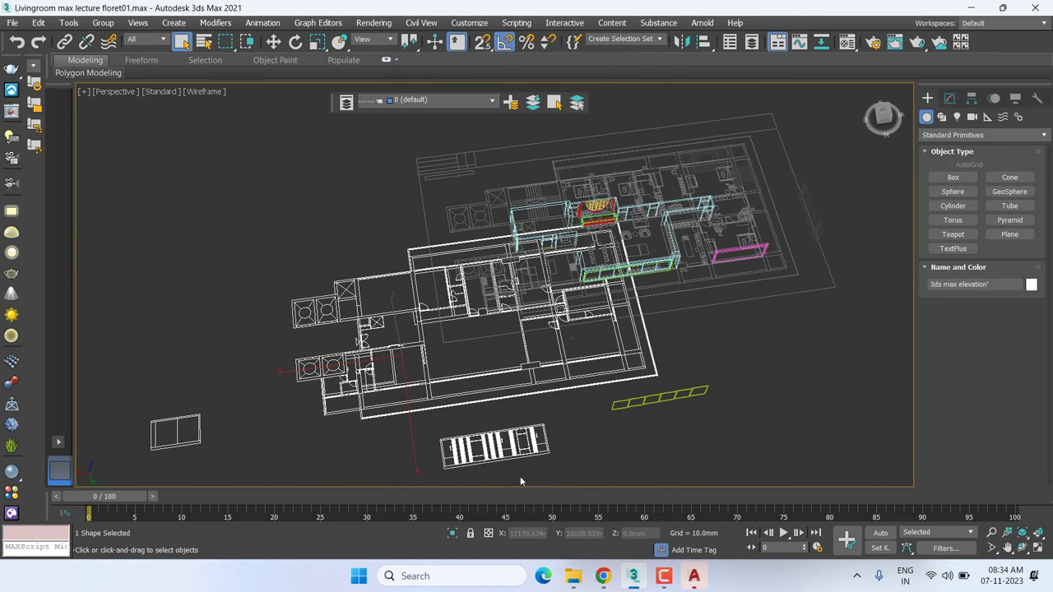
mouse_move(603, 576)
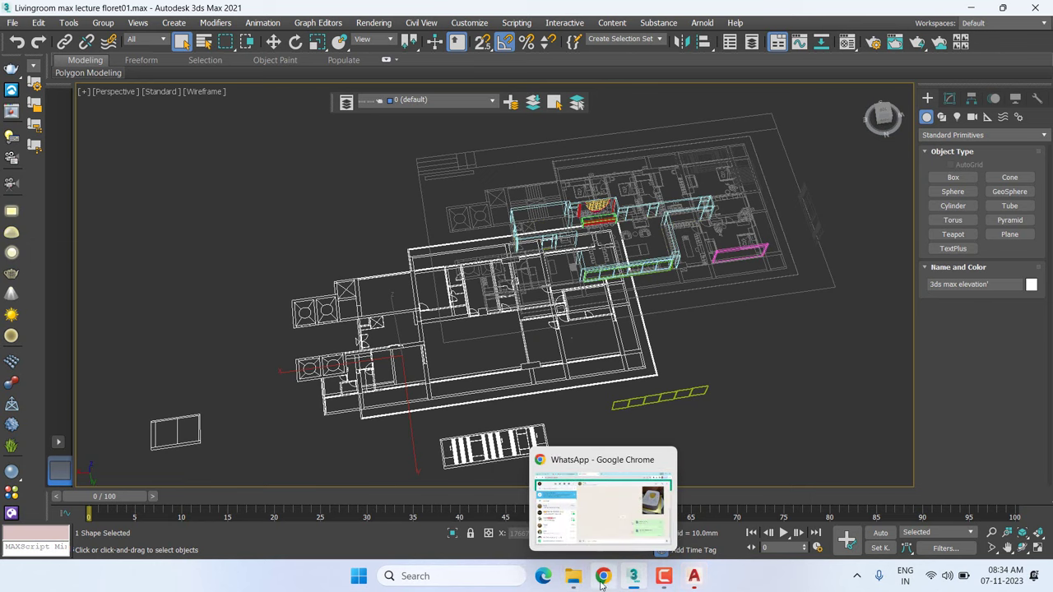
In Chrome's Meet call, unmute the microphone, open the chat, then minimise Chrome
click(600, 520)
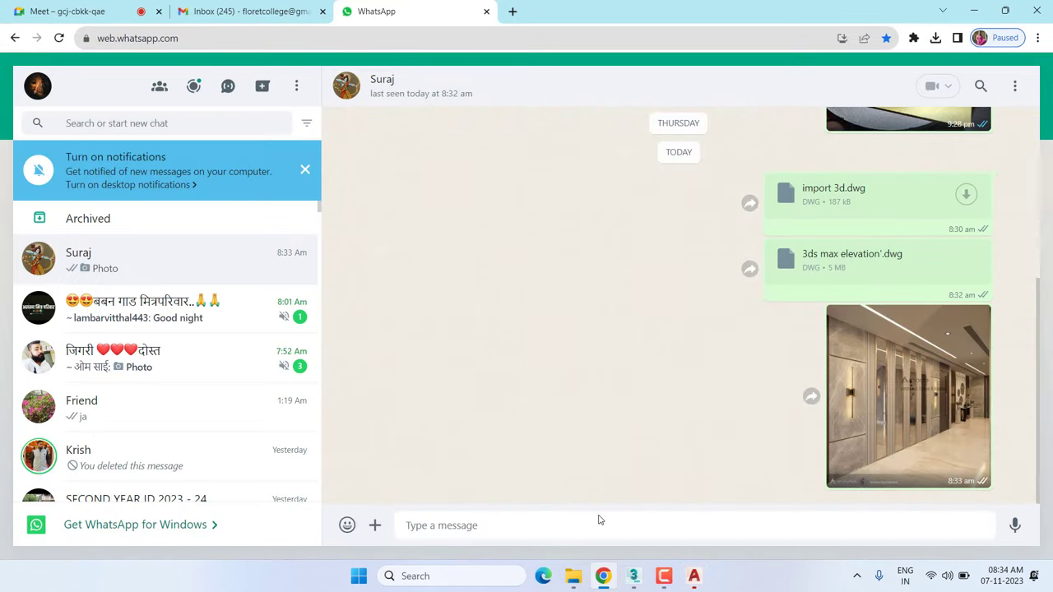
click(55, 23)
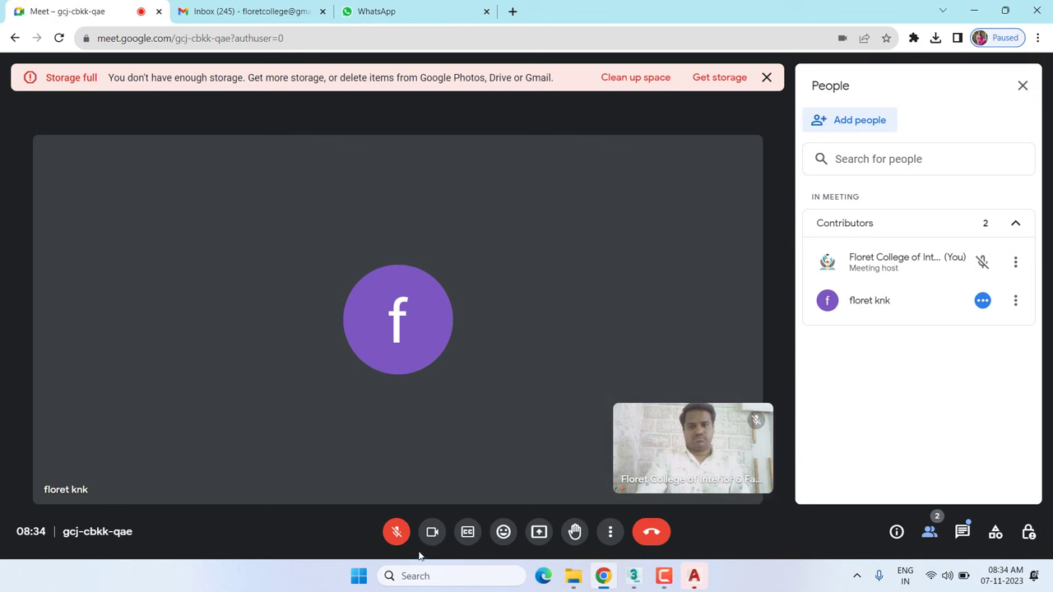
click(396, 531)
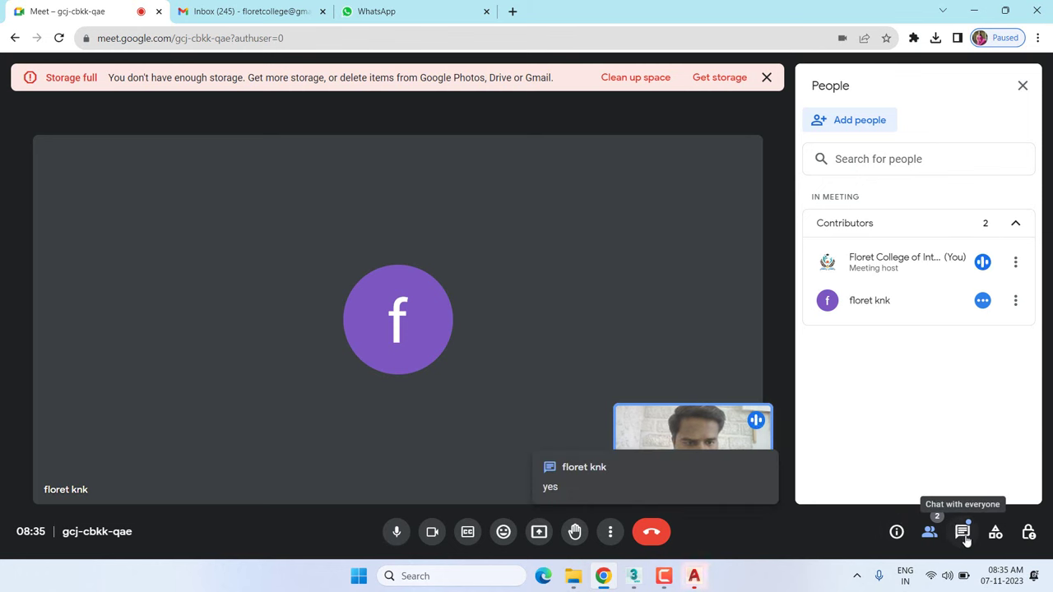
click(963, 533)
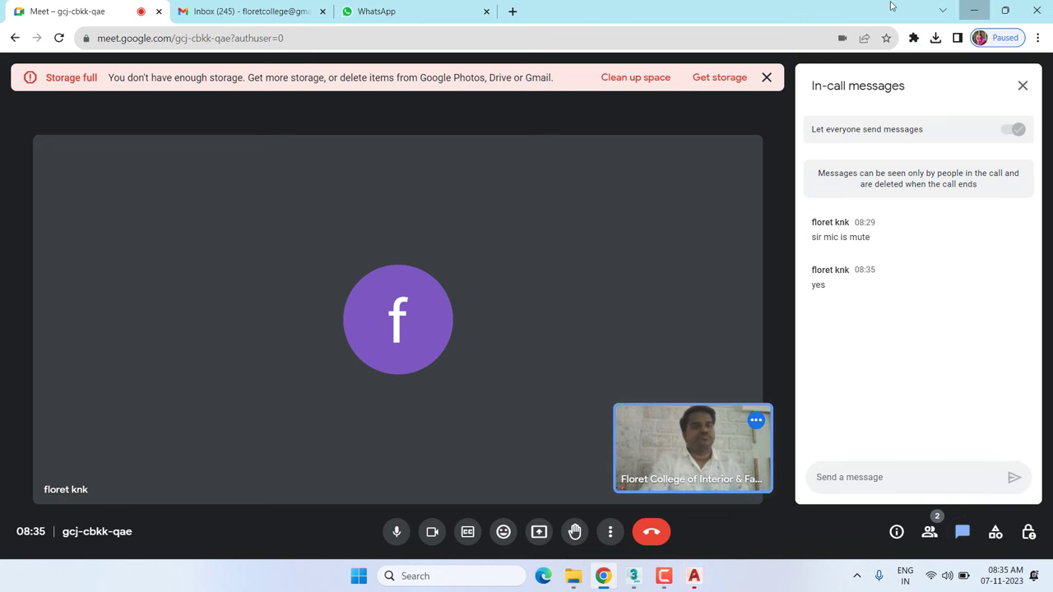
click(978, 10)
Convert the imported elevation drawing to an Editable Spline
scroll(499, 409, up, 5)
right_click(543, 339)
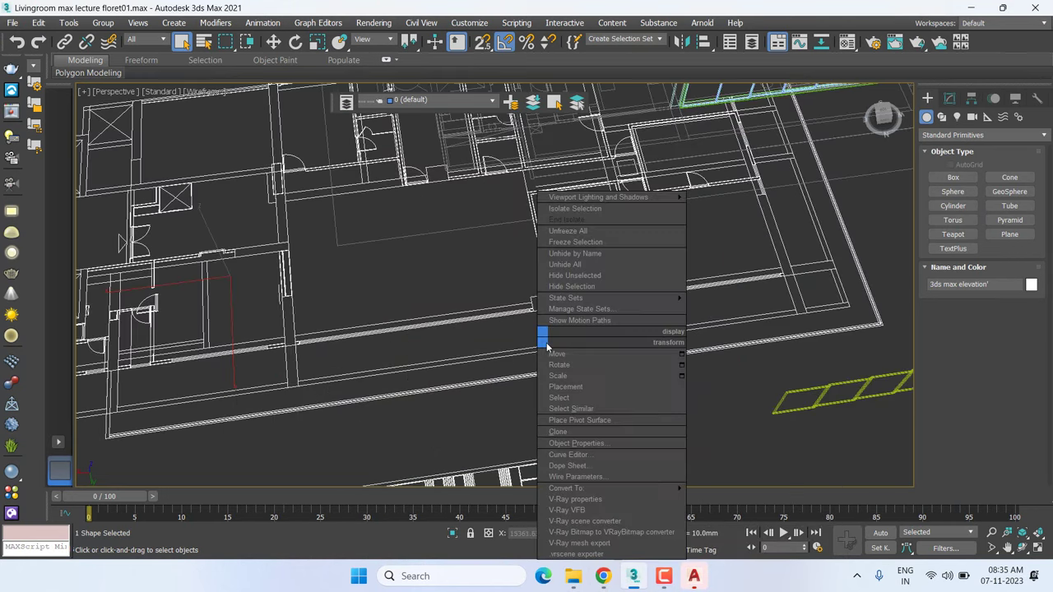
mouse_move(613, 488)
click(761, 491)
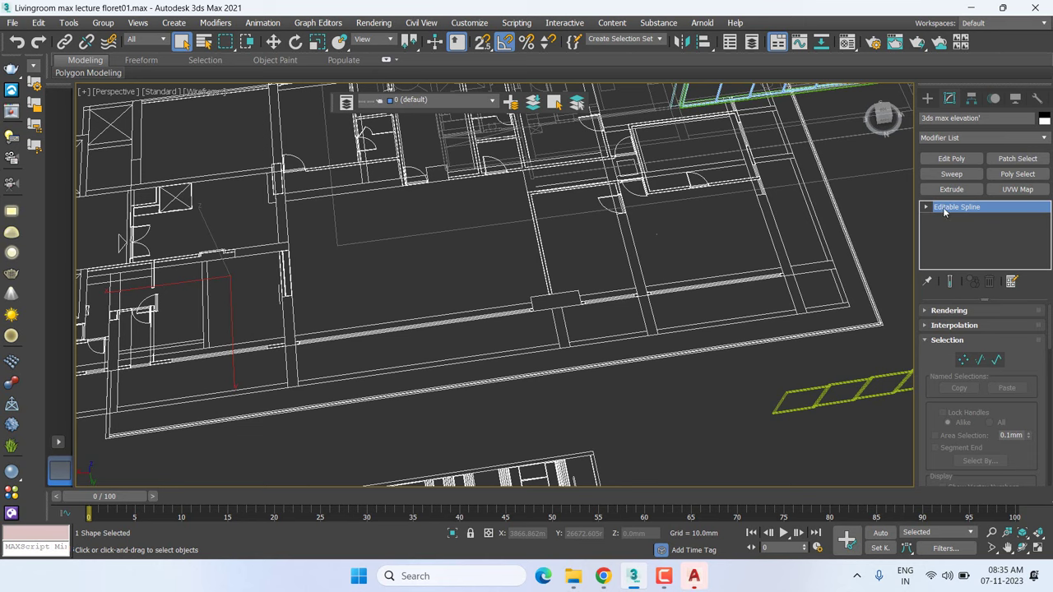
At Spline sub-object level, box-select the bar-strip block's splines and scroll down to Detach
click(926, 206)
click(948, 241)
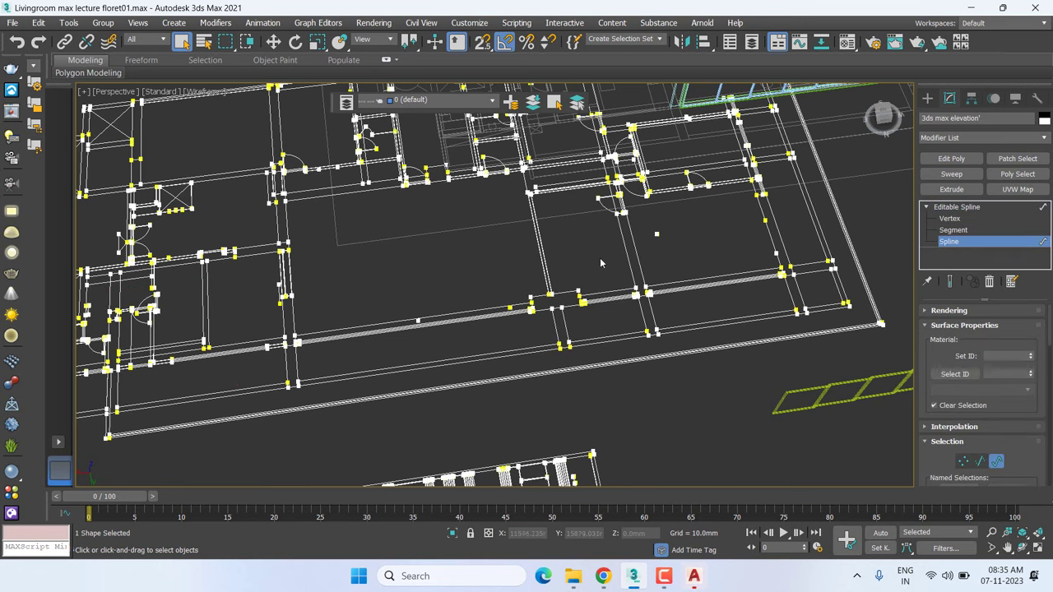
scroll(585, 346, down, 3)
middle_drag(584, 346, 480, 253)
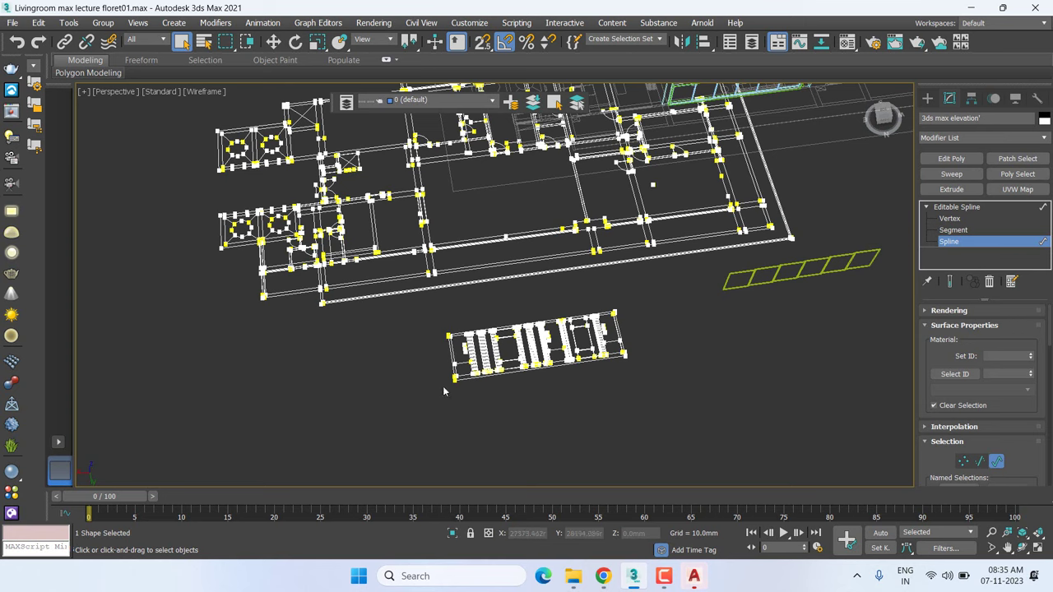
scroll(498, 376, up, 5)
drag(348, 400, 924, 166)
middle_drag(924, 166, 810, 183)
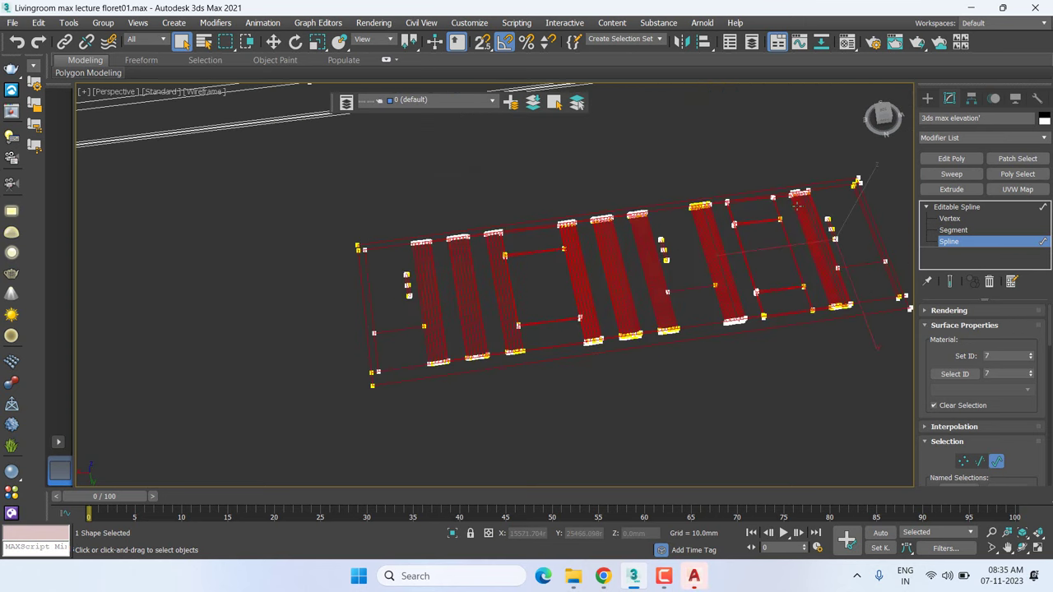
scroll(810, 183, down, 2)
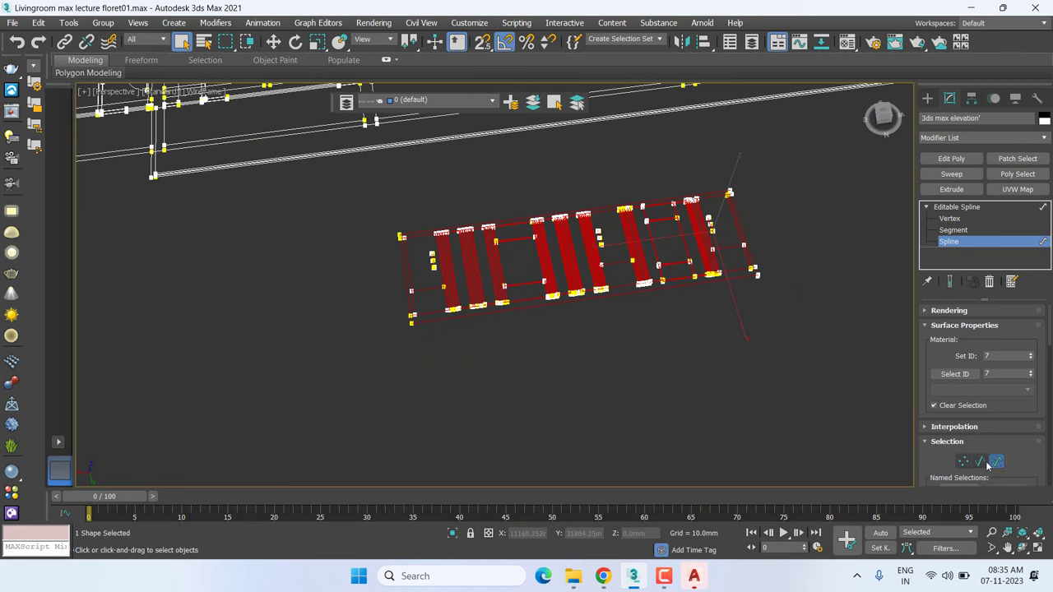
scroll(1021, 463, down, 2)
scroll(1012, 445, down, 2)
scroll(1008, 428, down, 2)
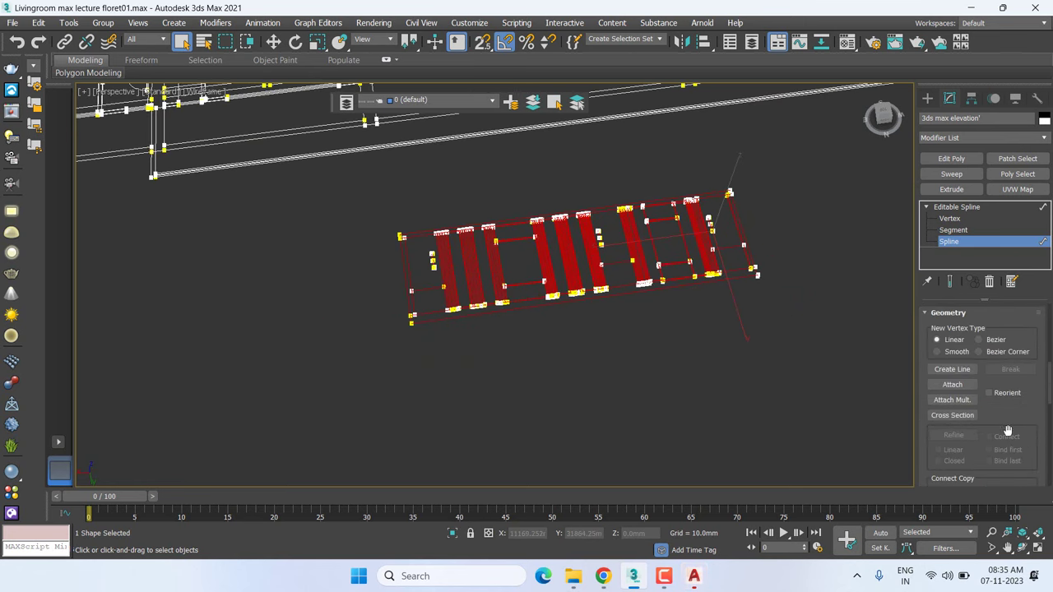
scroll(1008, 432, down, 2)
scroll(1008, 432, down, 2)
scroll(1008, 431, down, 2)
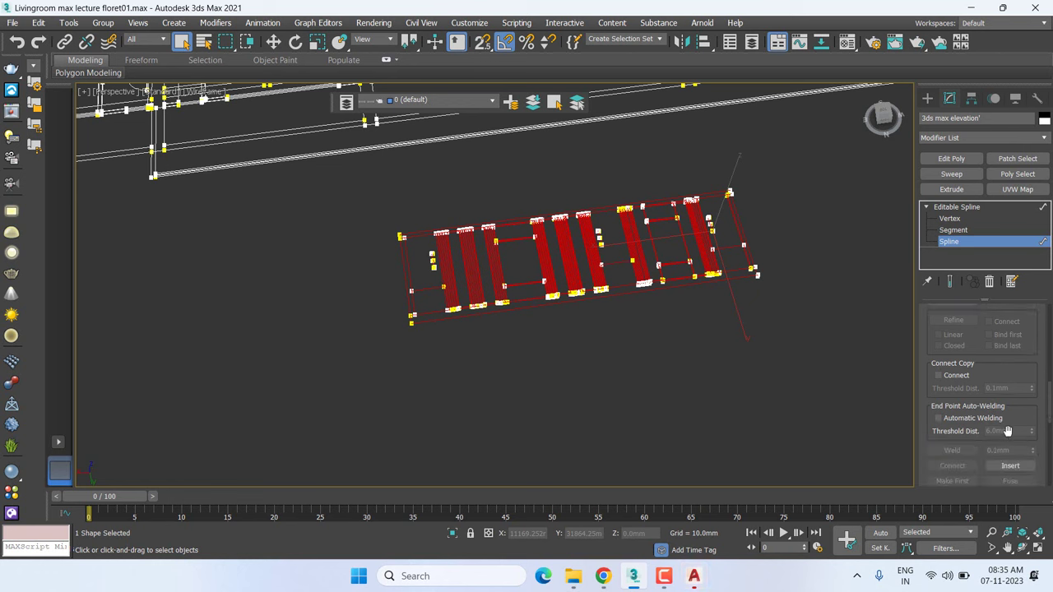
scroll(1008, 432, down, 1)
scroll(1008, 431, down, 1)
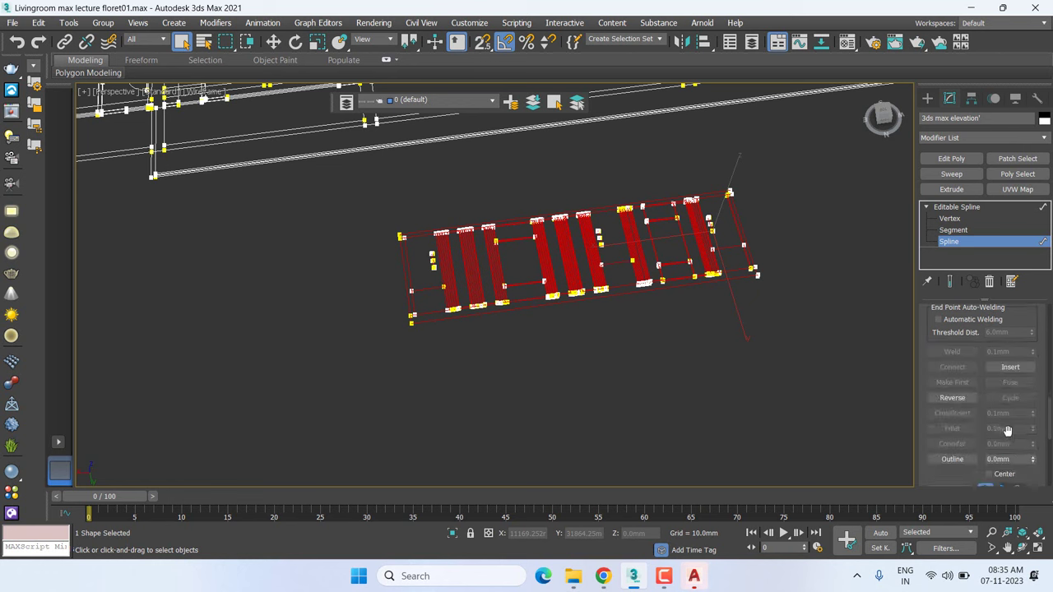
scroll(1009, 431, down, 1)
scroll(1038, 423, down, 1)
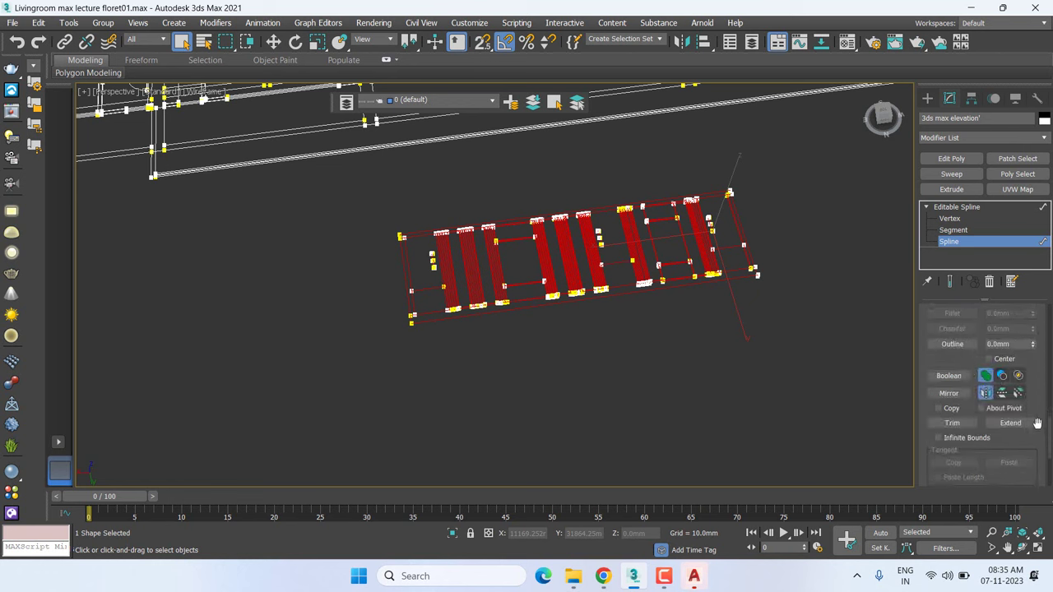
scroll(1038, 423, down, 1)
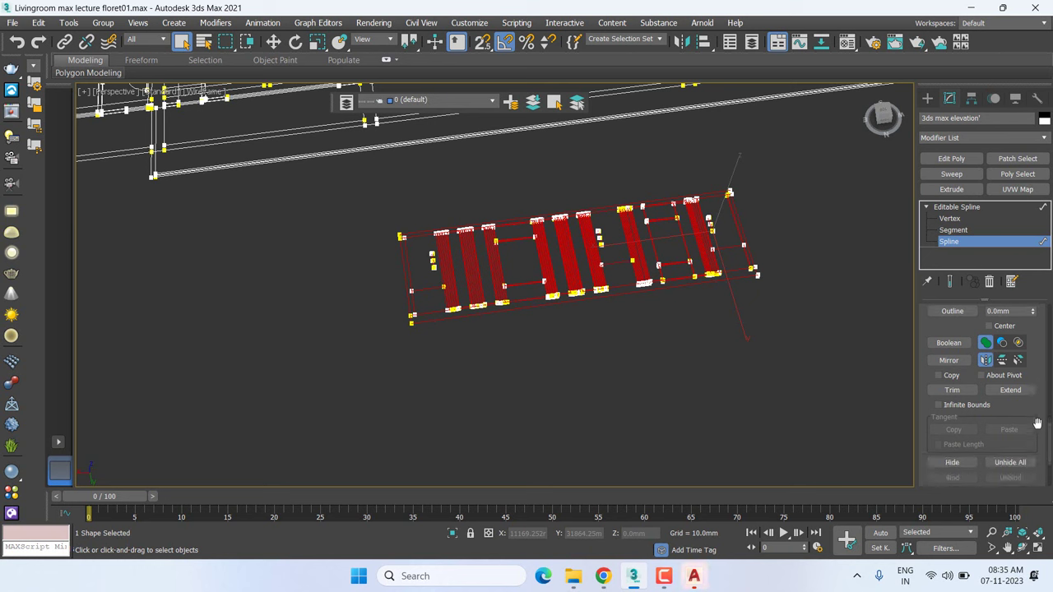
scroll(1038, 423, down, 1)
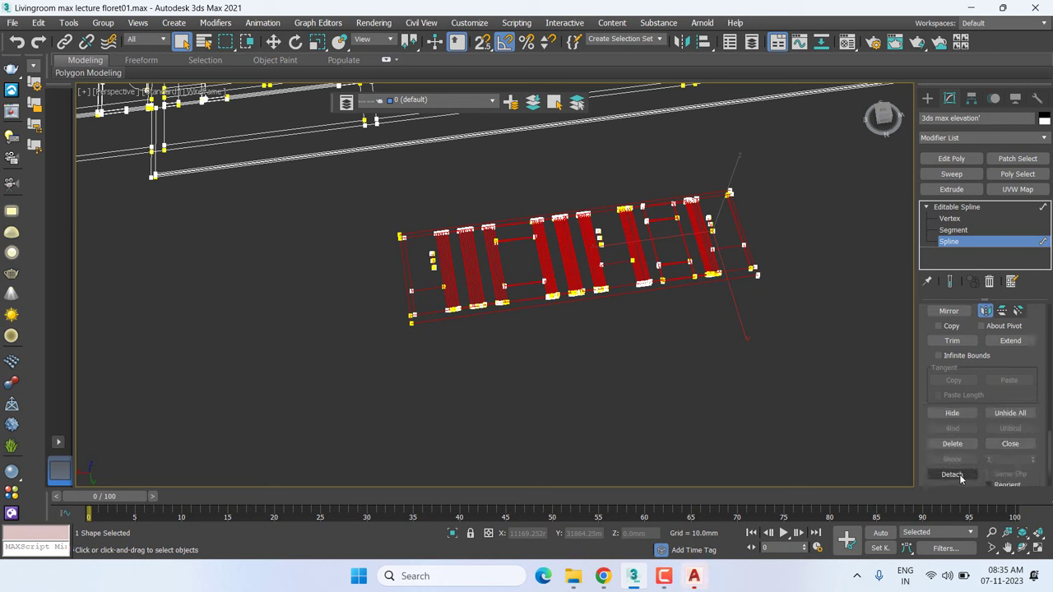
Detach the selected splines as a new shape named 'B', exit sub-object mode, and select B
click(952, 475)
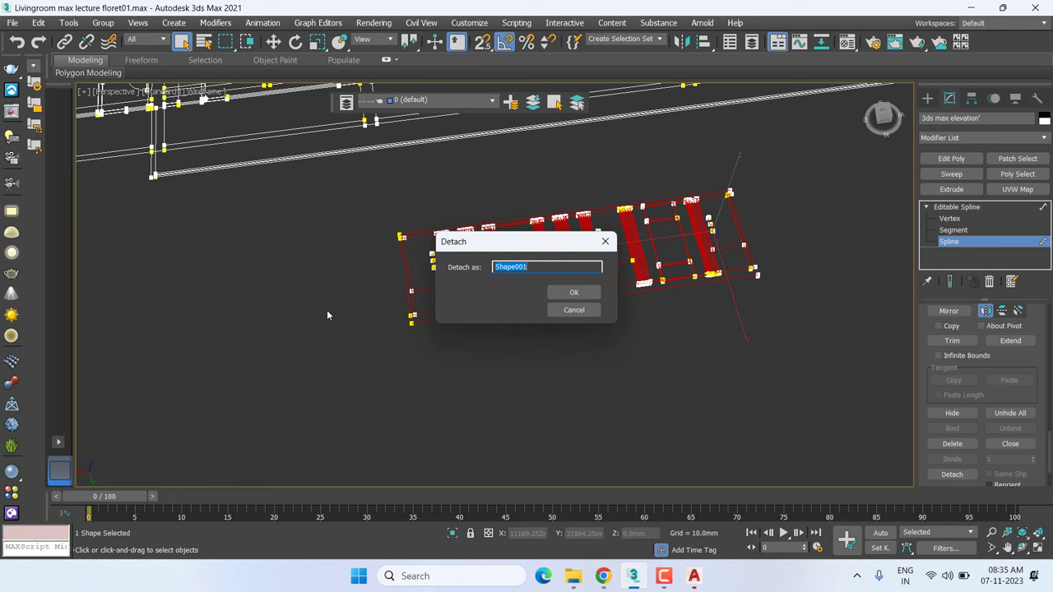
text(B)
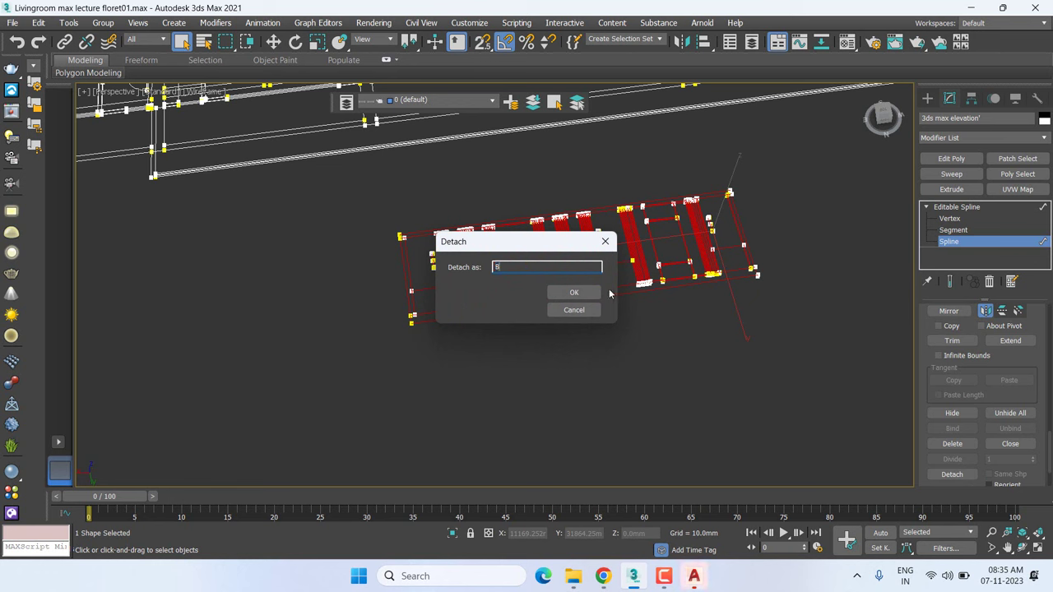
click(586, 294)
click(983, 207)
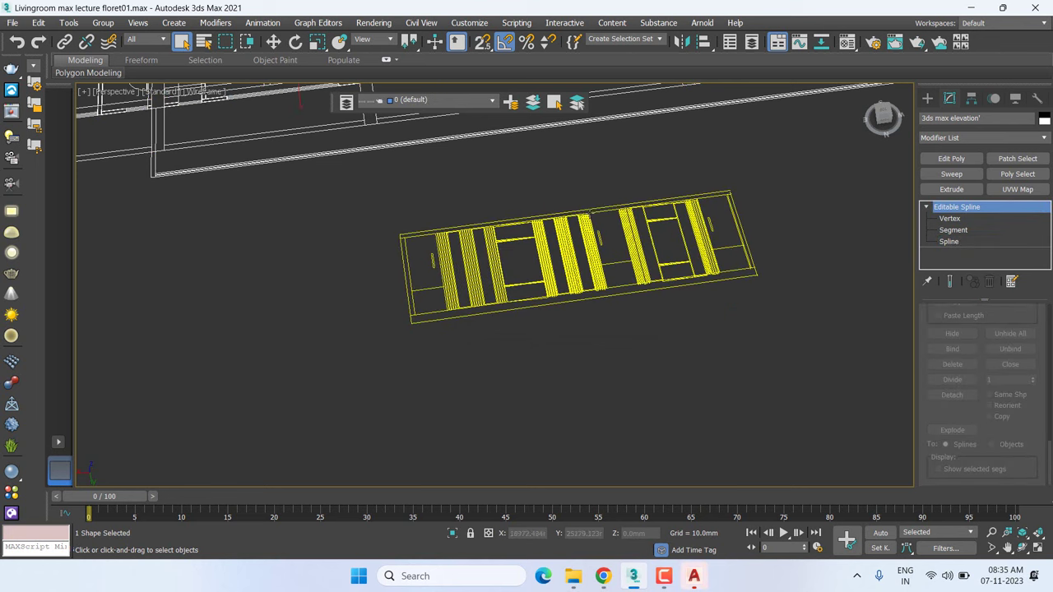
click(592, 218)
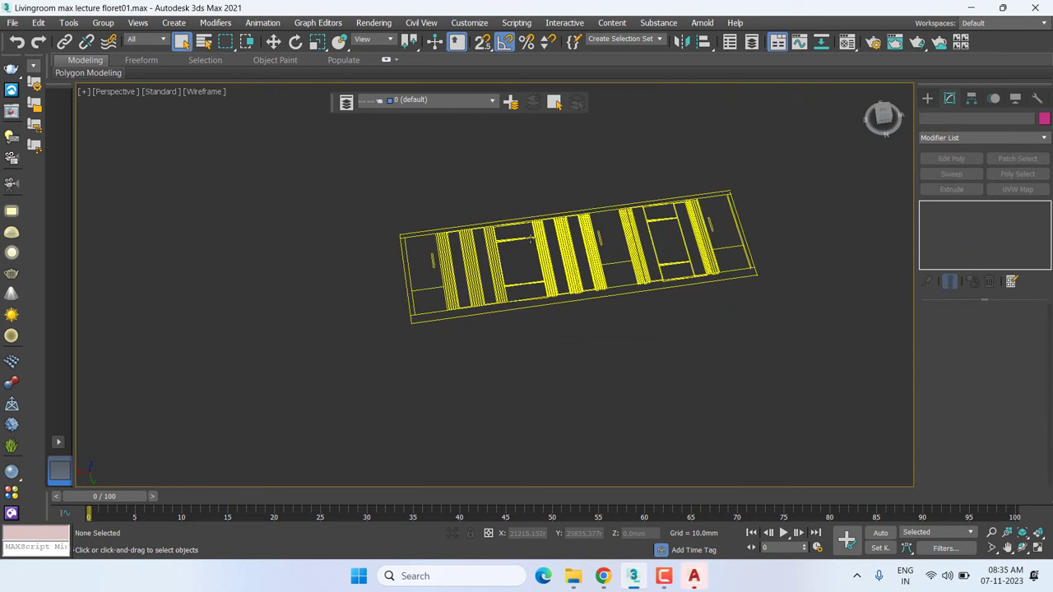
Center shape B's pivot to the object, then zero its position coordinates with Move
click(972, 99)
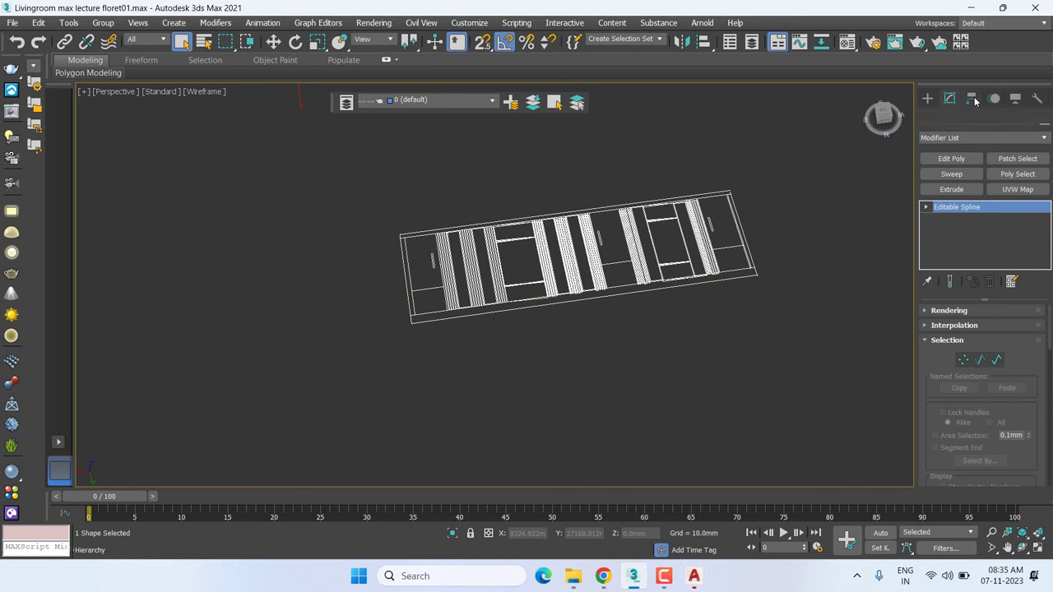
click(982, 187)
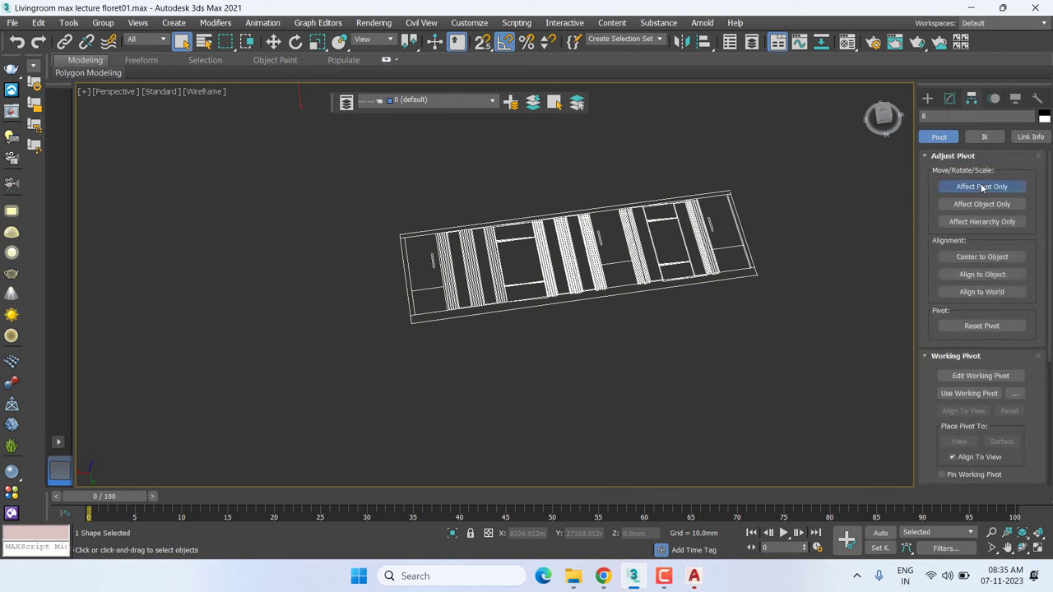
click(997, 259)
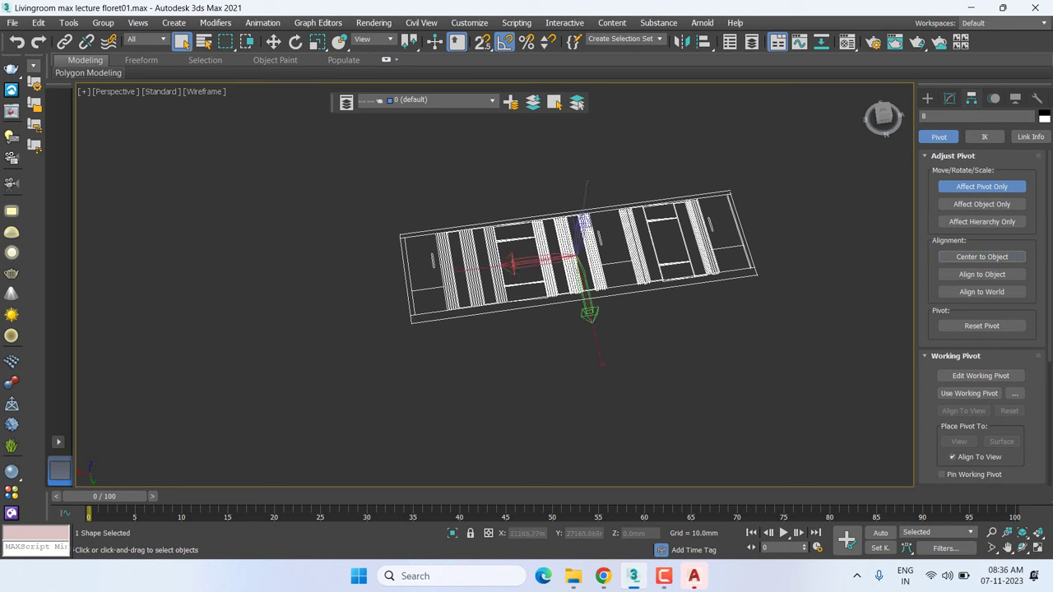
click(1011, 188)
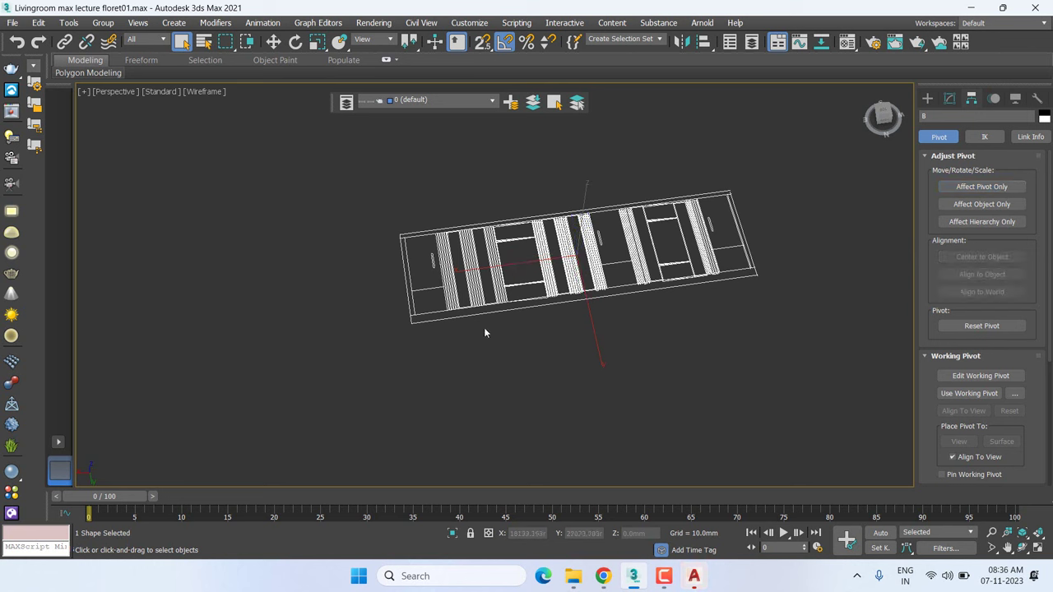
key(w)
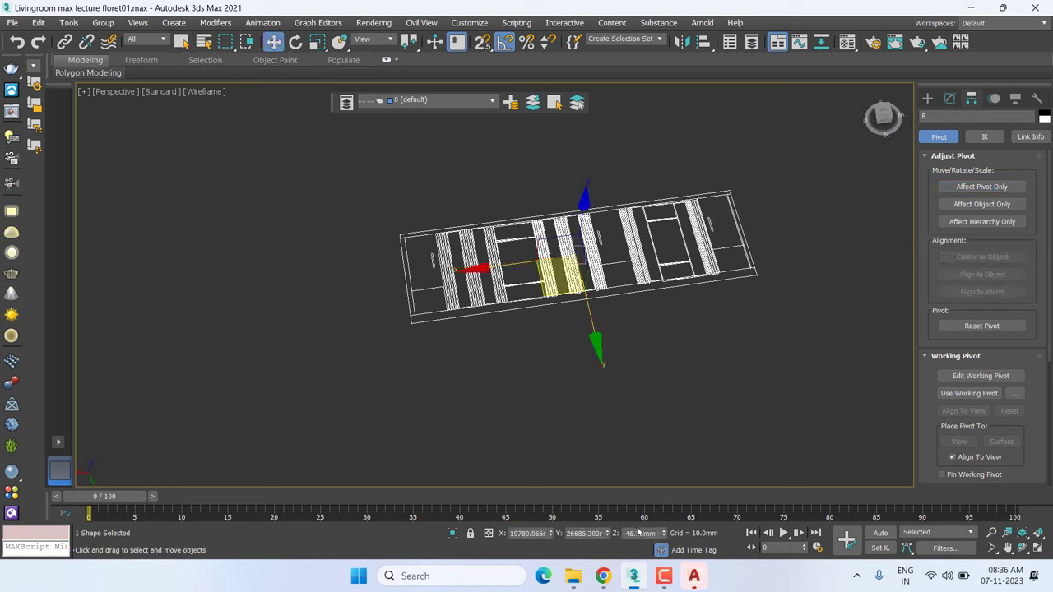
right_click(554, 536)
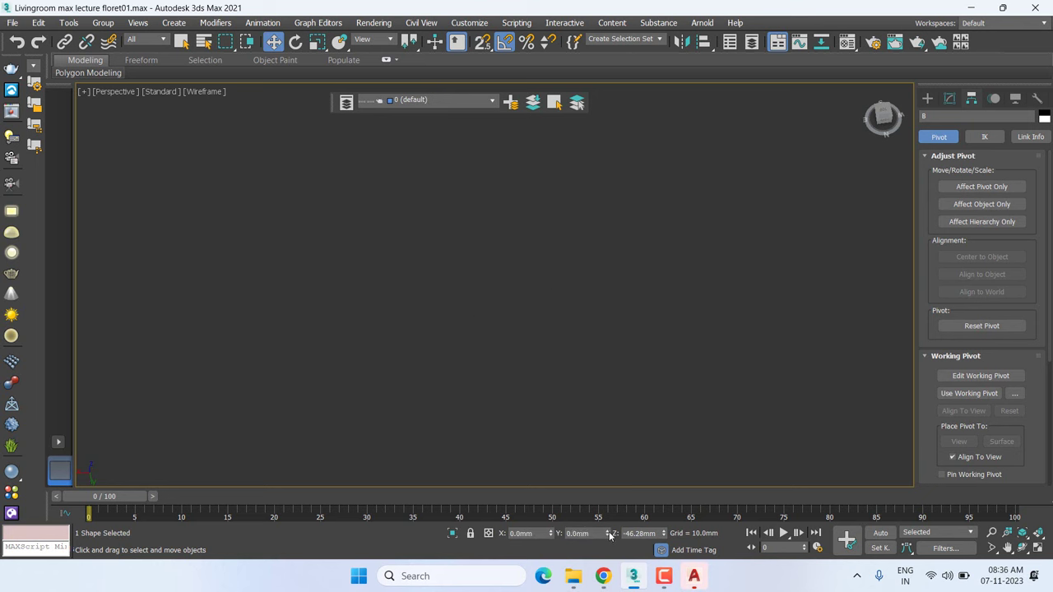
In the top view, move shape B near the living room and rotate it 180°
key(r)
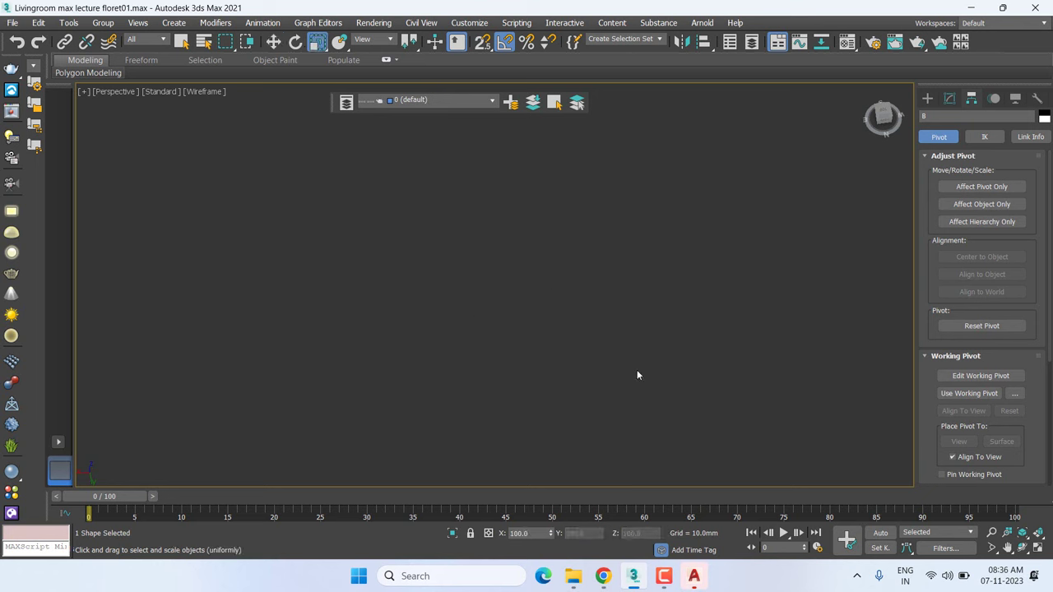
key(t)
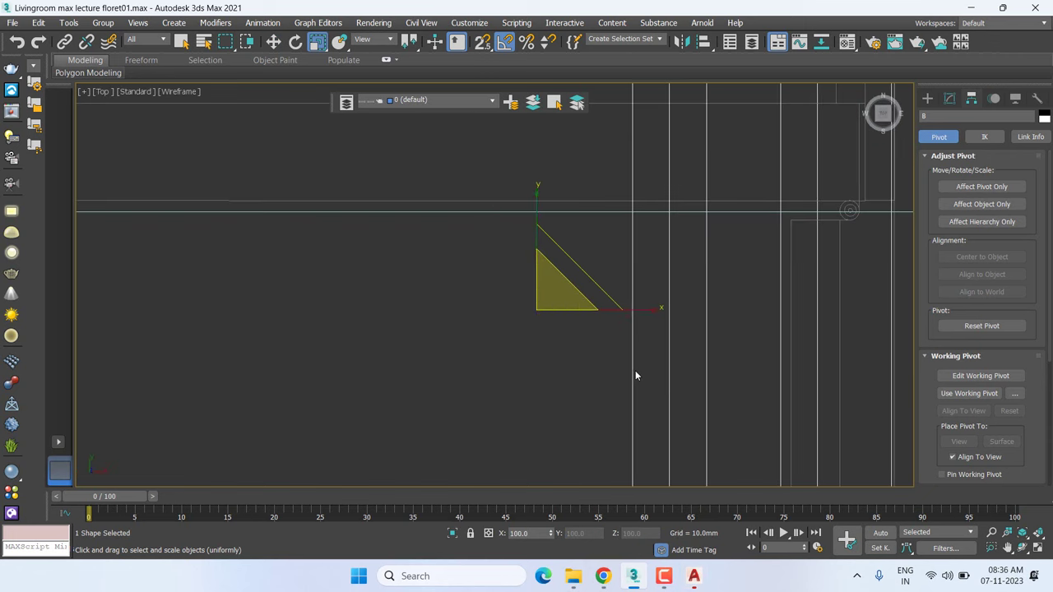
key(w)
key(alt+q)
middle_drag(616, 300, 600, 309)
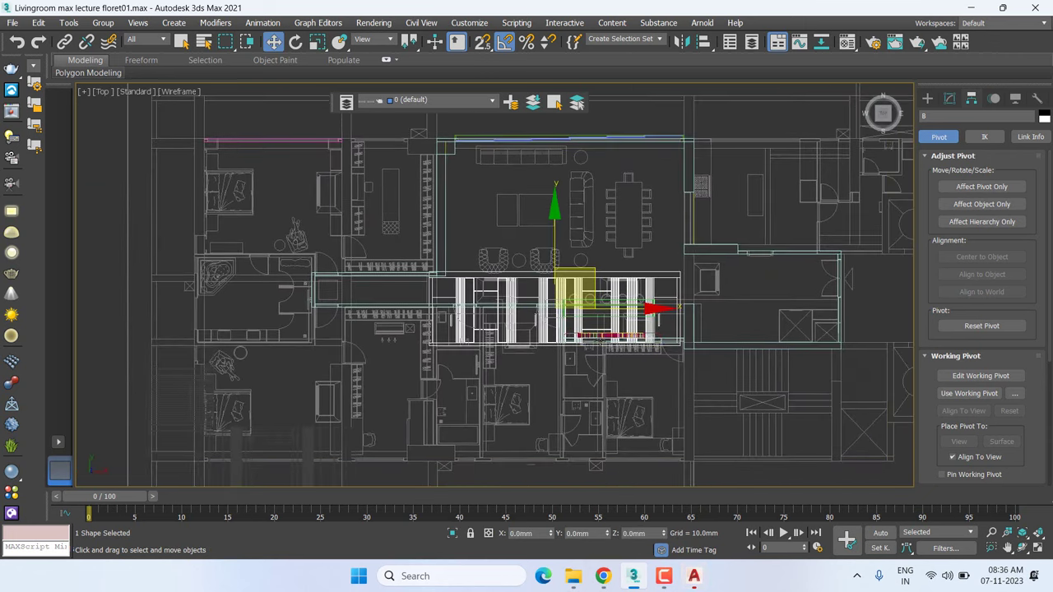
drag(600, 309, 672, 274)
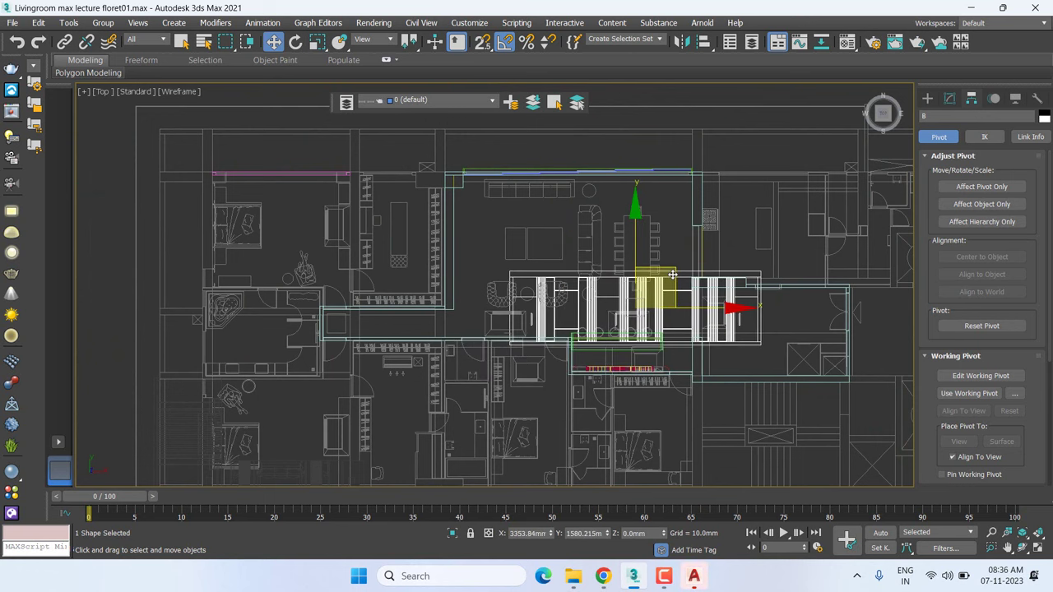
drag(672, 275, 633, 338)
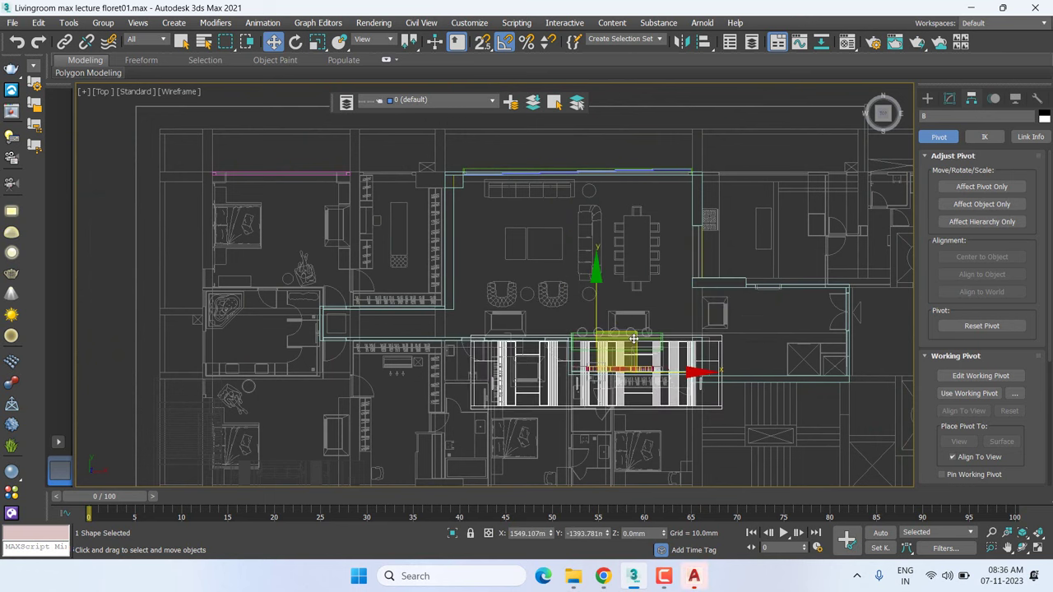
key(e)
mouse_move(638, 291)
mouse_down()
mouse_move(618, 353)
mouse_move(484, 342)
mouse_up()
key(w)
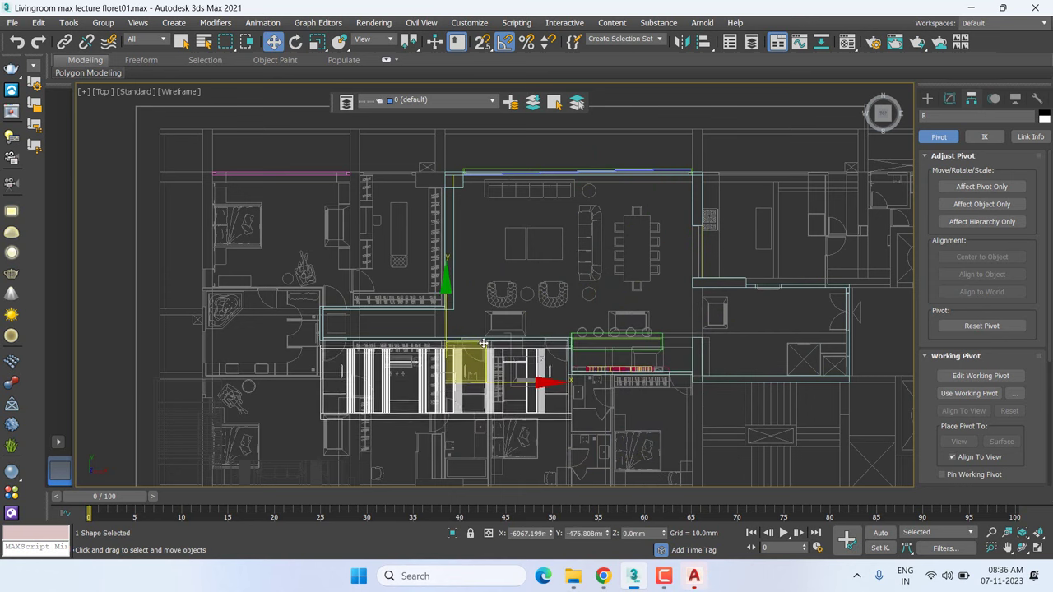
drag(484, 342, 485, 336)
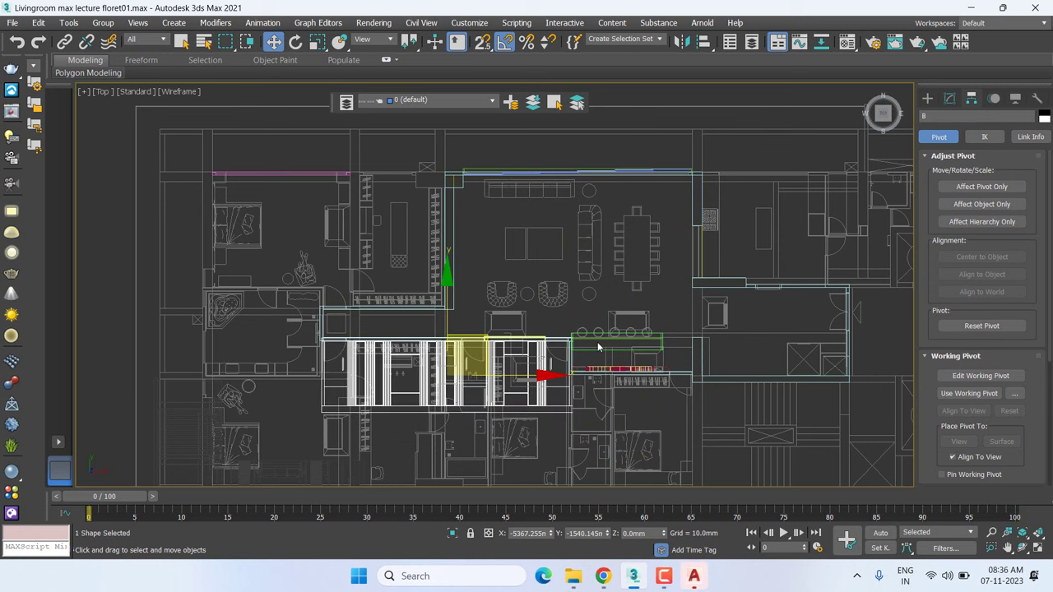
Turn on 2.5D vertex snap, lock the selection, and snap B's corner to the wall corner
scroll(599, 347, up, 5)
scroll(598, 348, up, 4)
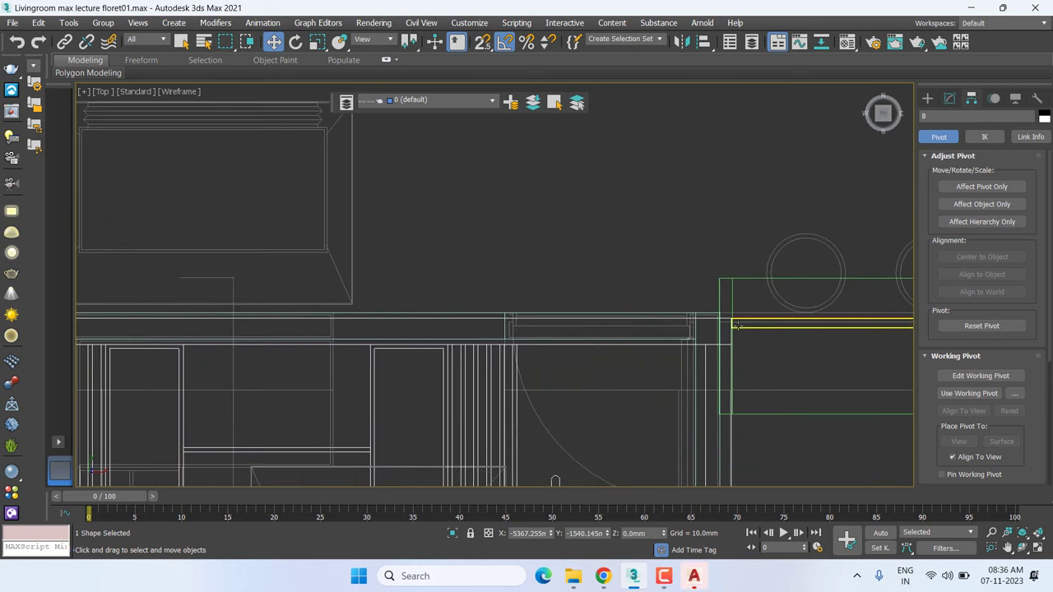
key(s)
right_click(738, 325)
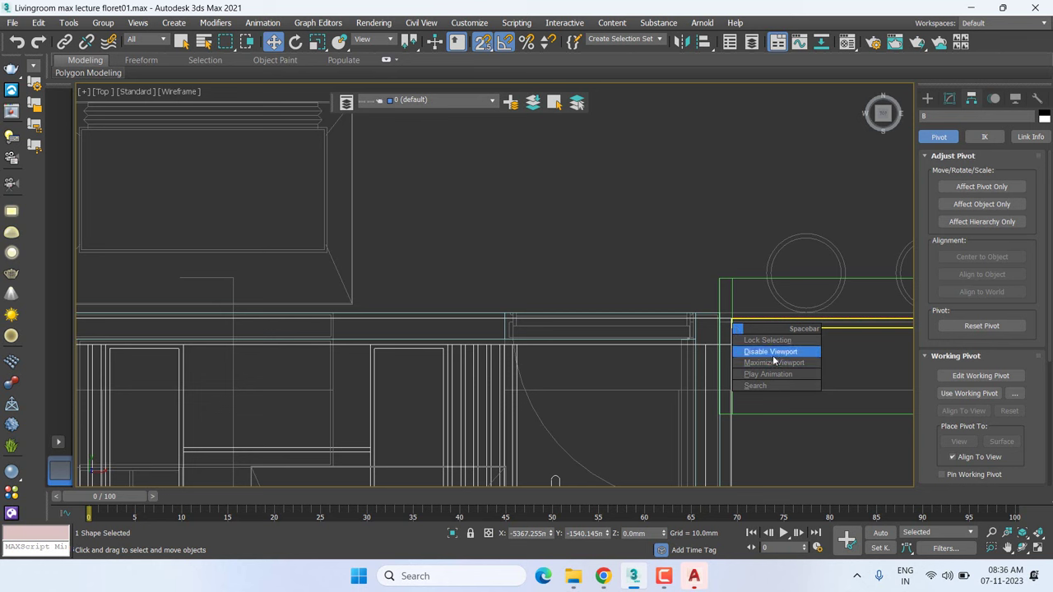
click(770, 341)
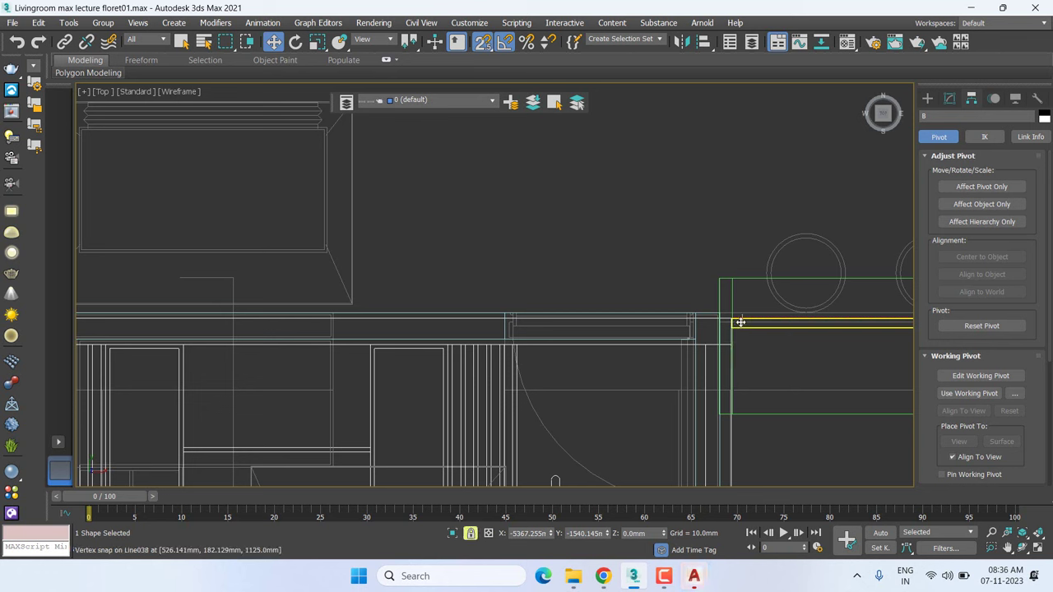
drag(735, 322, 566, 212)
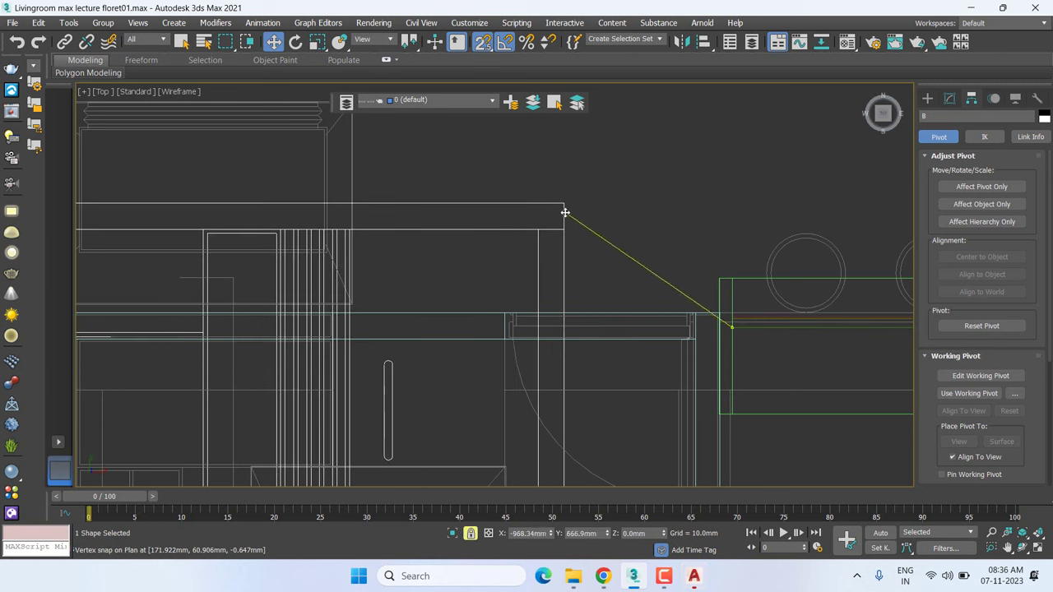
Snap B onto the wall-end vertex at X -5434.271mm, Y -1506.008mm and check the wall's other end
scroll(811, 318, down, 2)
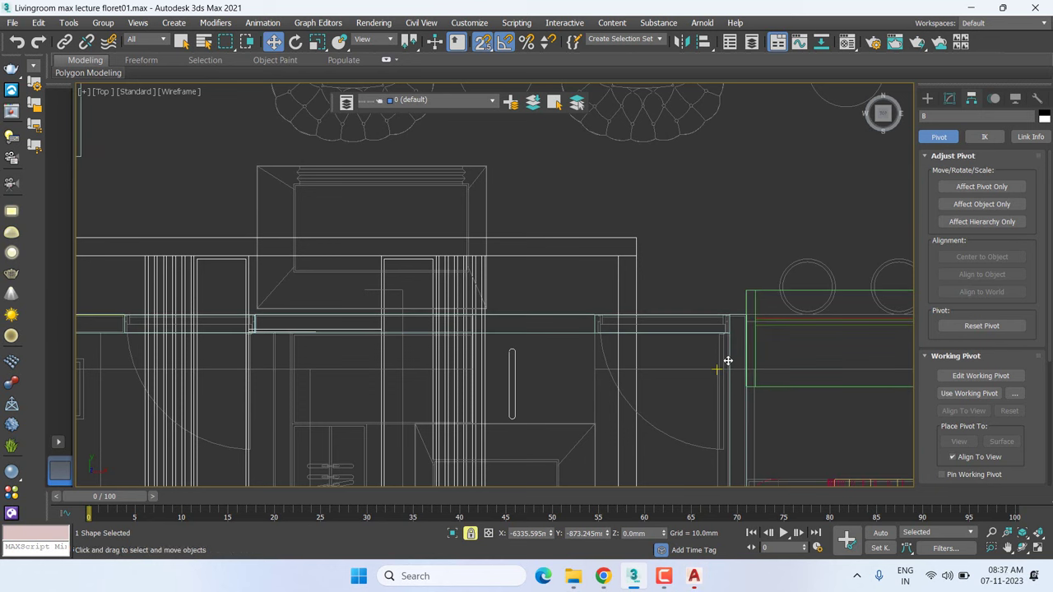
scroll(728, 360, down, 3)
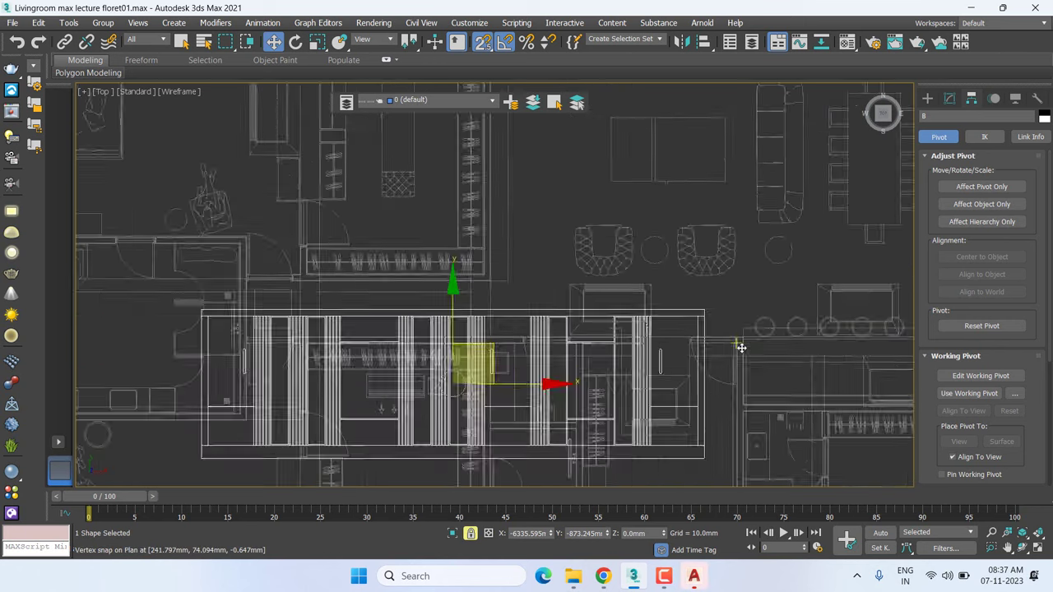
scroll(739, 346, down, 2)
scroll(725, 326, up, 3)
scroll(721, 327, up, 3)
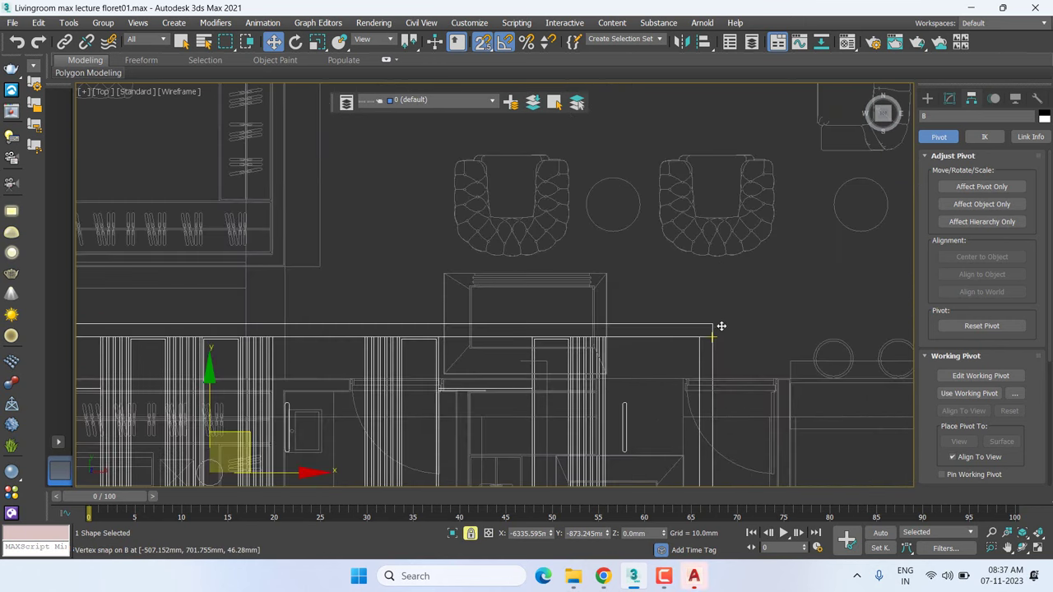
middle_drag(722, 326, 753, 248)
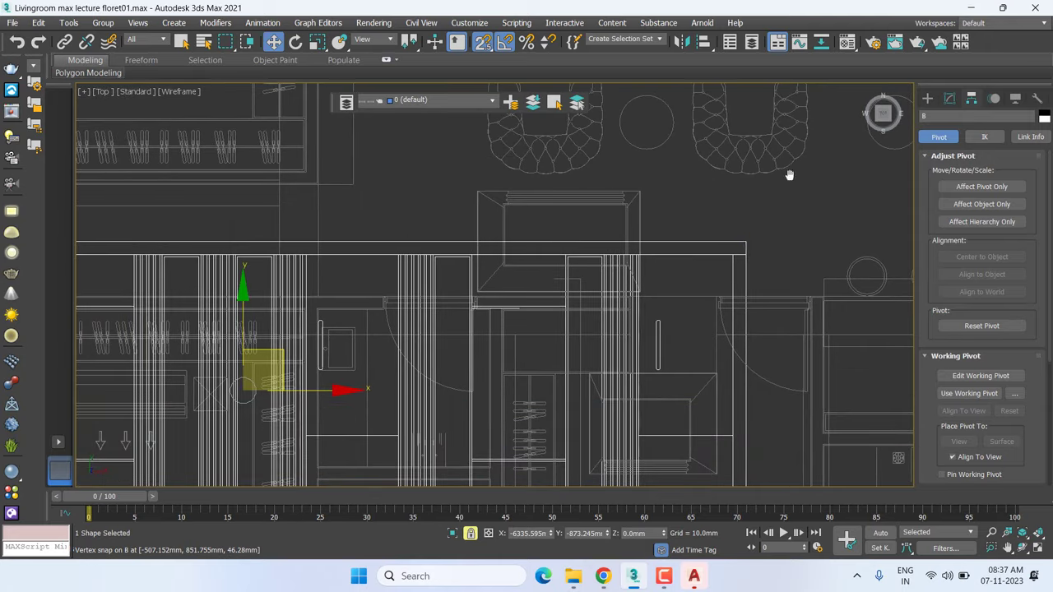
mouse_move(751, 244)
mouse_down()
mouse_move(725, 385)
mouse_move(822, 298)
mouse_up()
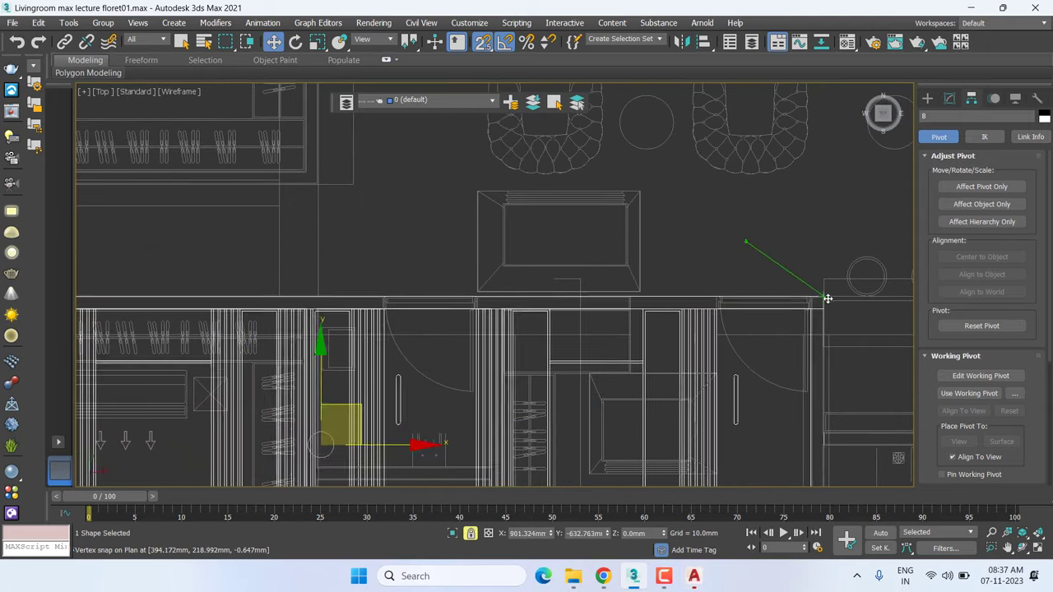
scroll(823, 298, up, 3)
scroll(823, 298, up, 2)
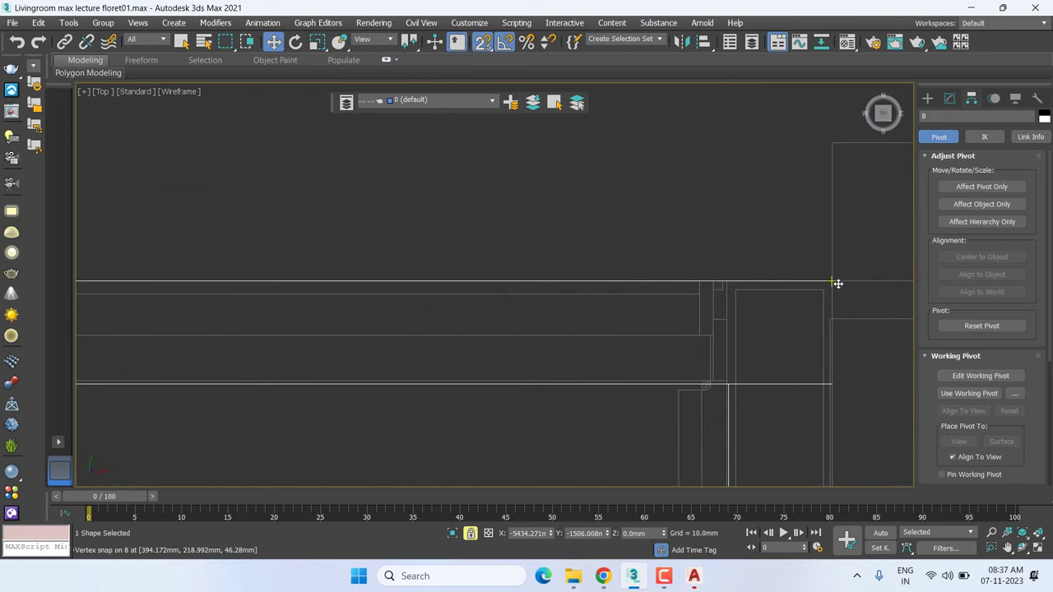
scroll(835, 285, up, 1)
scroll(839, 278, up, 2)
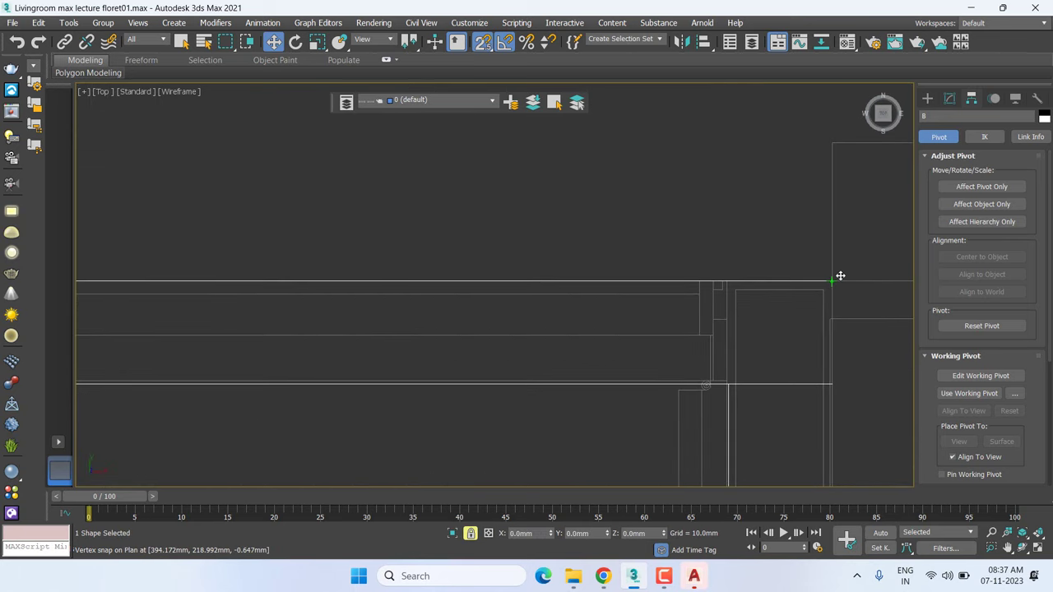
scroll(501, 404, down, 2)
scroll(469, 387, down, 3)
scroll(369, 395, down, 3)
middle_drag(368, 394, 776, 348)
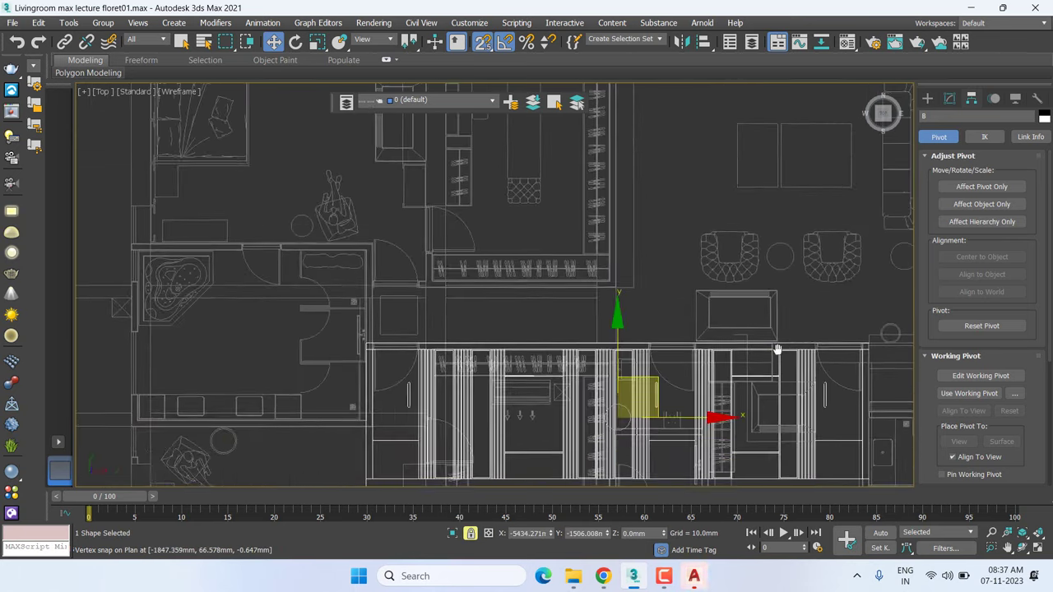
scroll(376, 353, up, 3)
scroll(403, 307, up, 2)
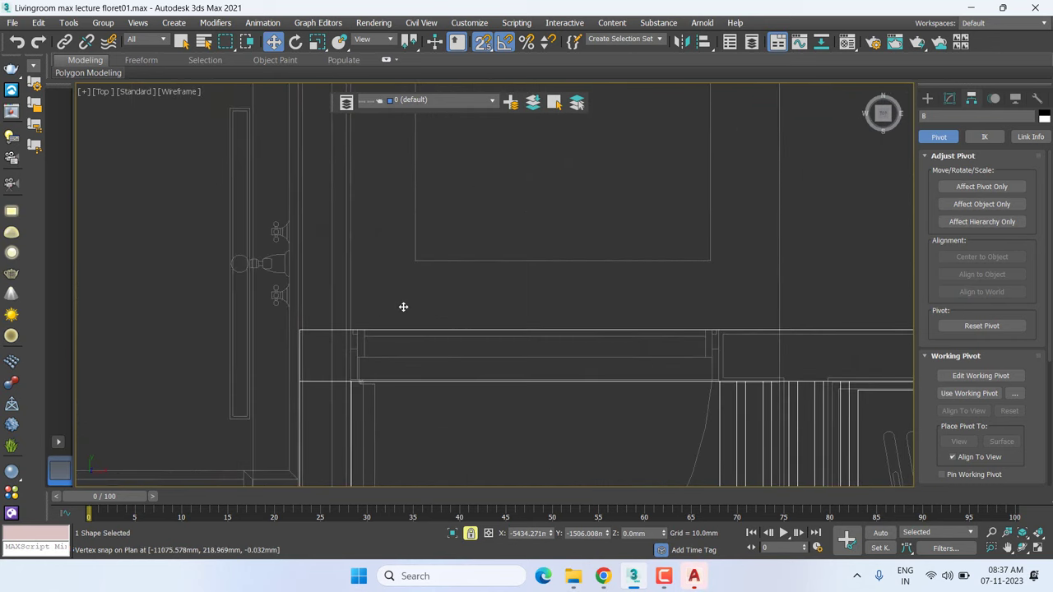
scroll(403, 307, down, 2)
scroll(450, 348, down, 2)
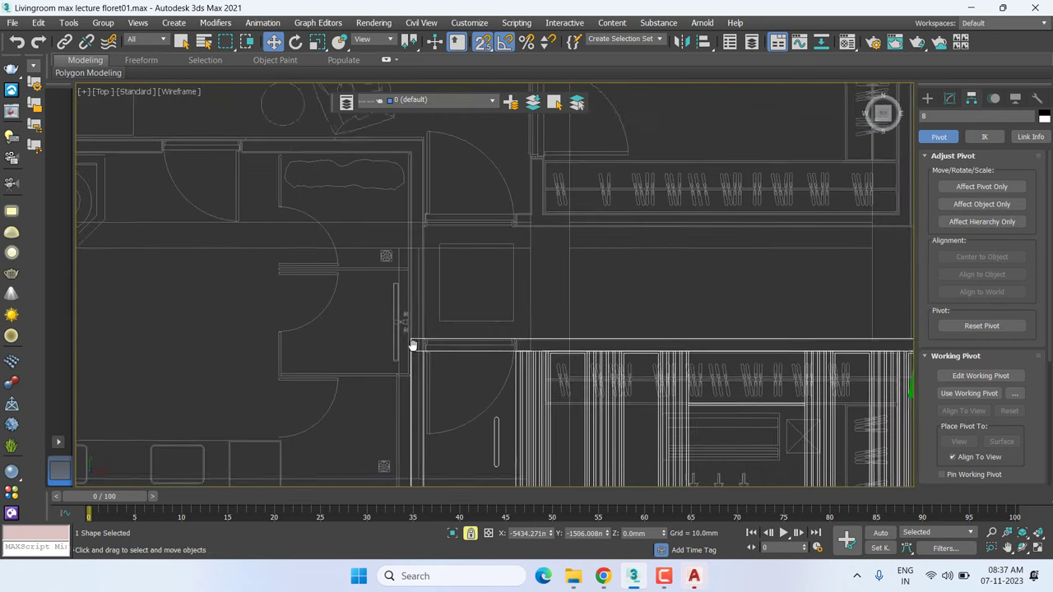
scroll(493, 348, down, 2)
middle_drag(548, 348, 517, 353)
key(e)
middle_drag(716, 372, 675, 271)
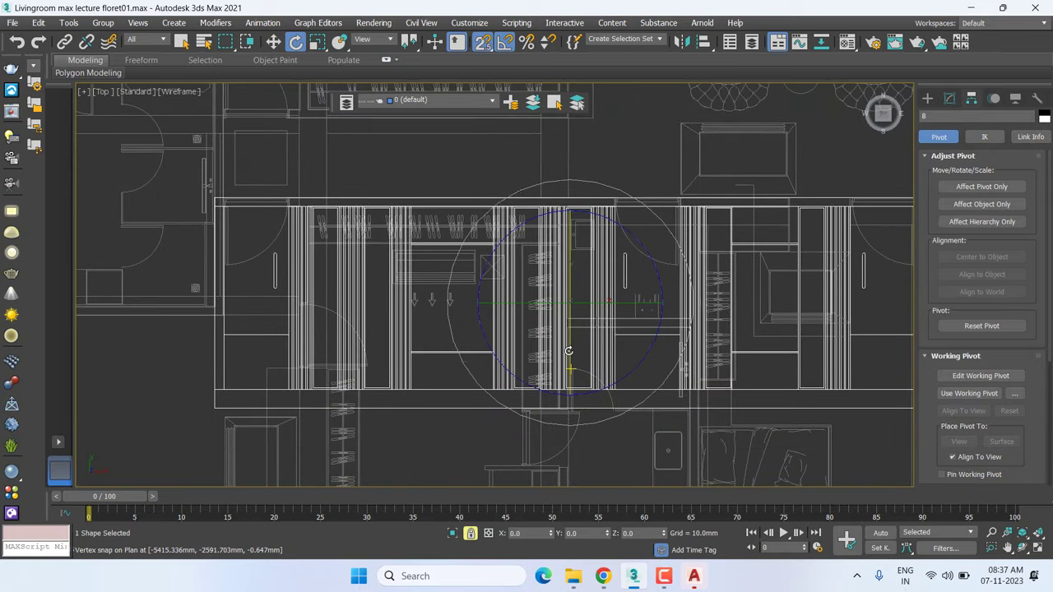
Rotate shape B -90° to stand it upright and raise it in the front view
drag(568, 353, 567, 342)
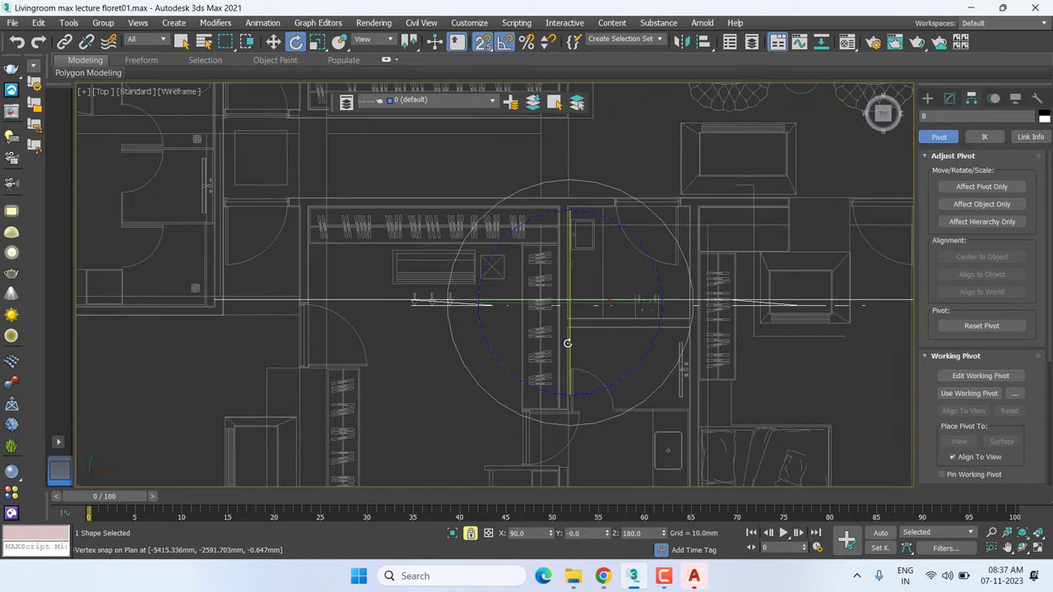
key(f)
scroll(576, 329, down, 3)
scroll(556, 287, down, 2)
key(w)
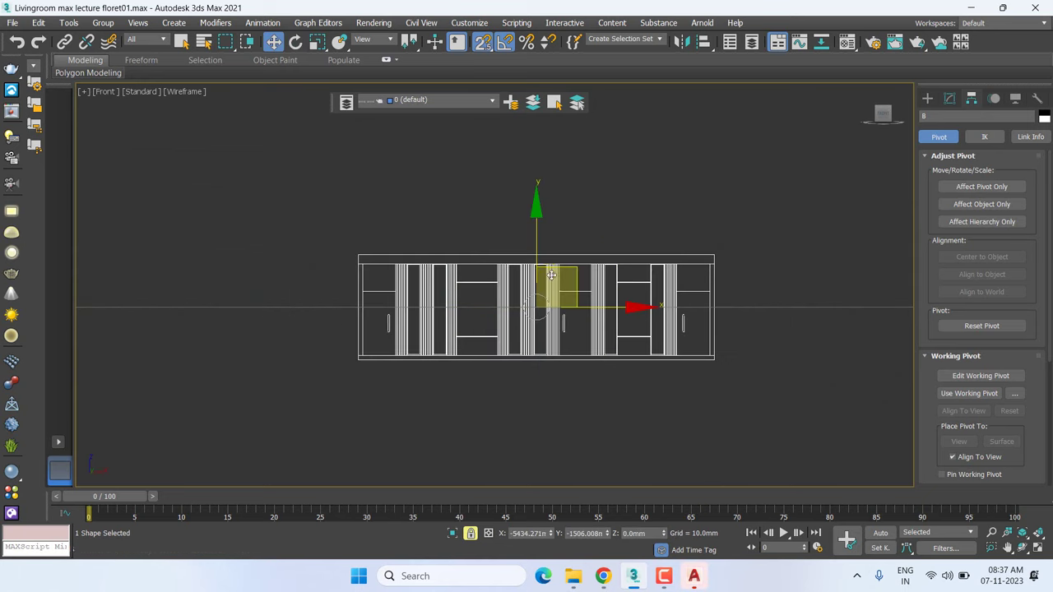
drag(541, 223, 543, 195)
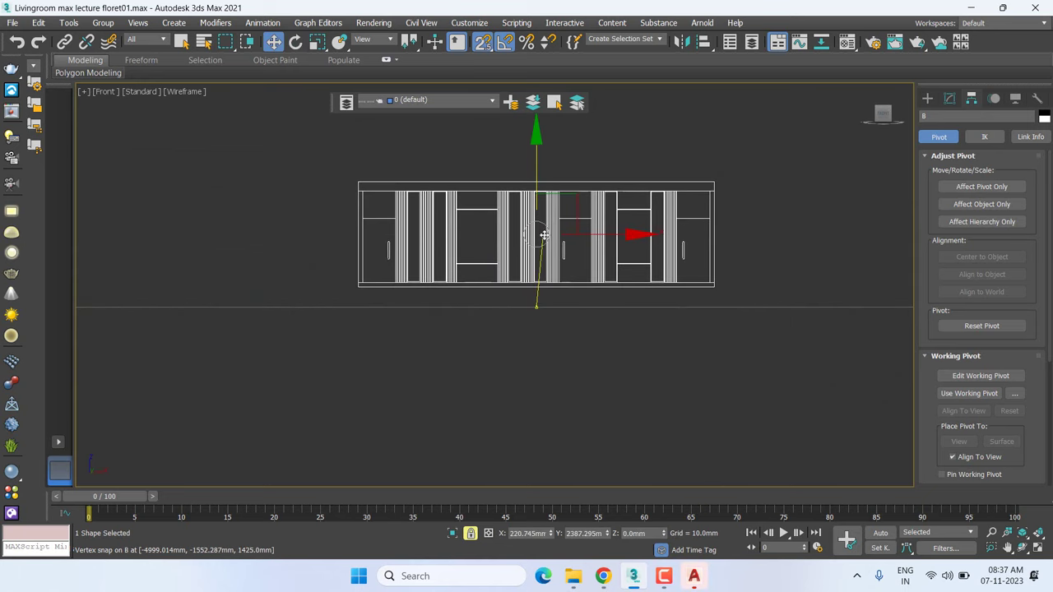
scroll(705, 277, up, 2)
scroll(663, 282, up, 2)
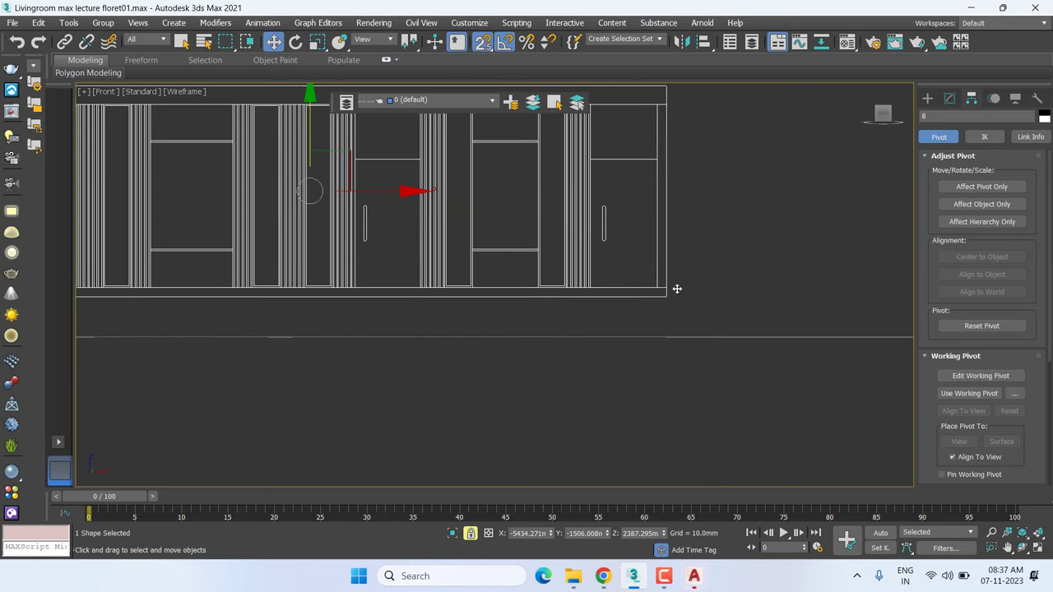
Vertex-snap shape B down onto the cabinet's lower corner in the elevation
key(s)
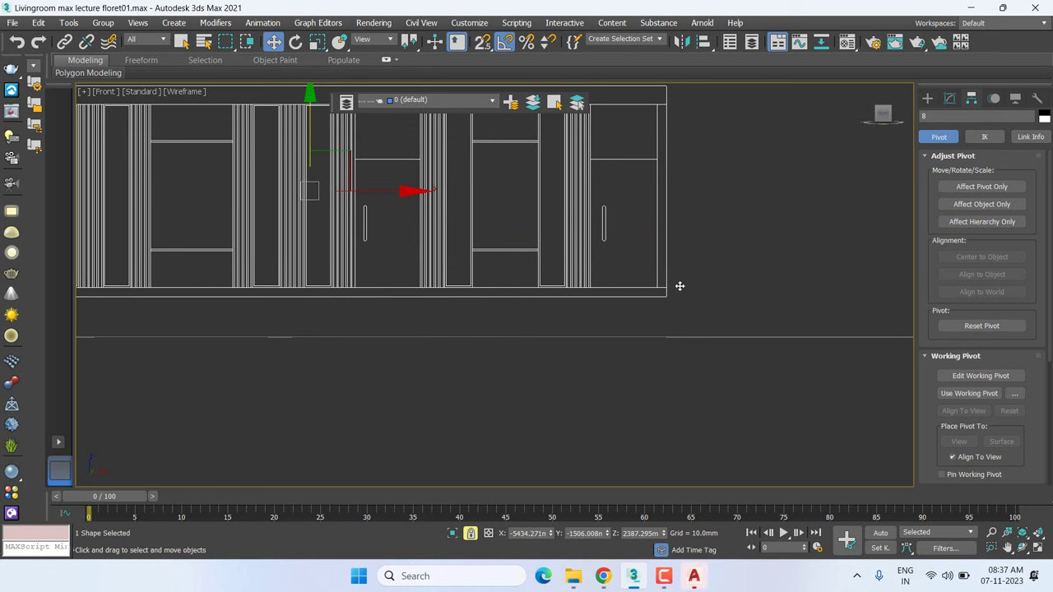
key(s)
drag(679, 289, 674, 335)
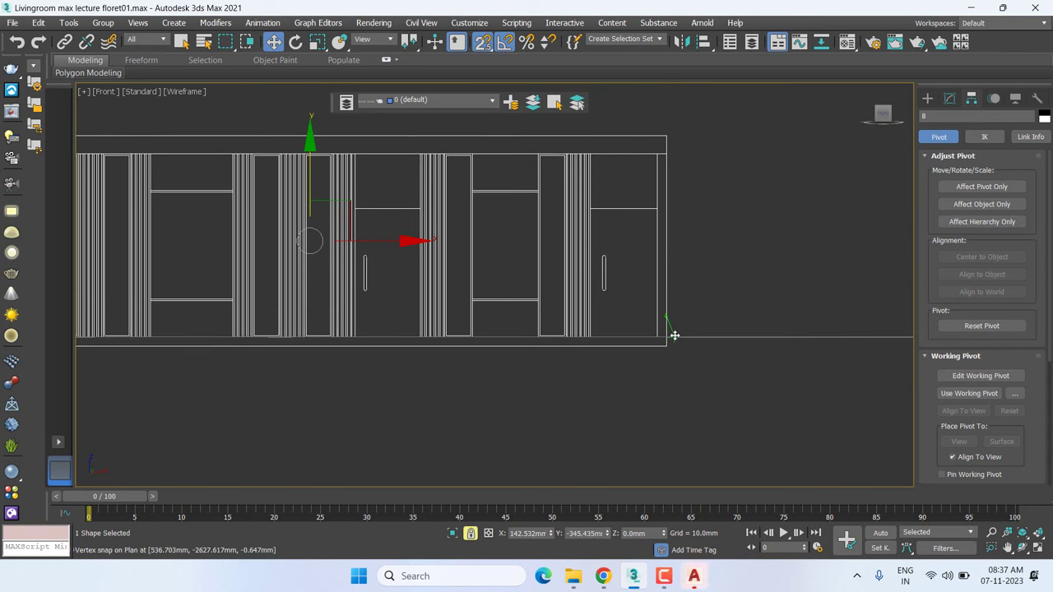
drag(675, 335, 675, 336)
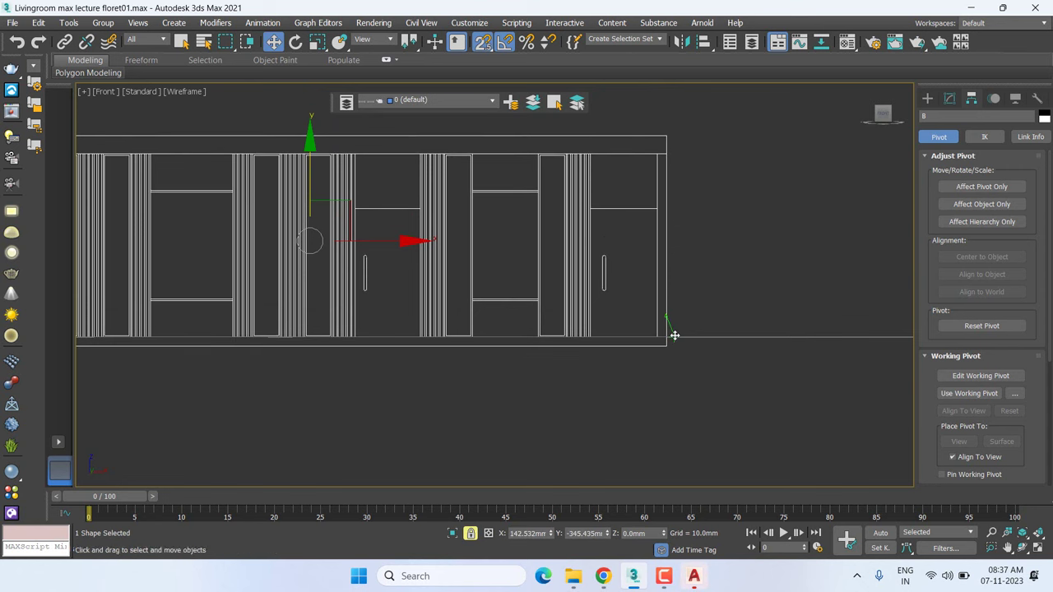
scroll(675, 336, up, 2)
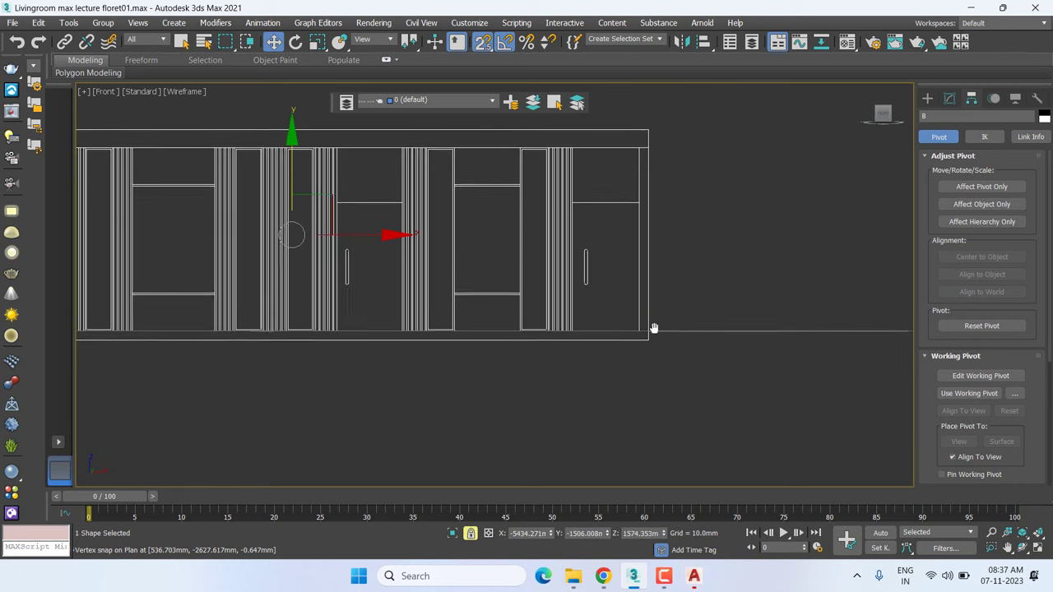
scroll(651, 326, up, 2)
Return to the top view and enable angle snapping
key(t)
scroll(632, 321, down, 1)
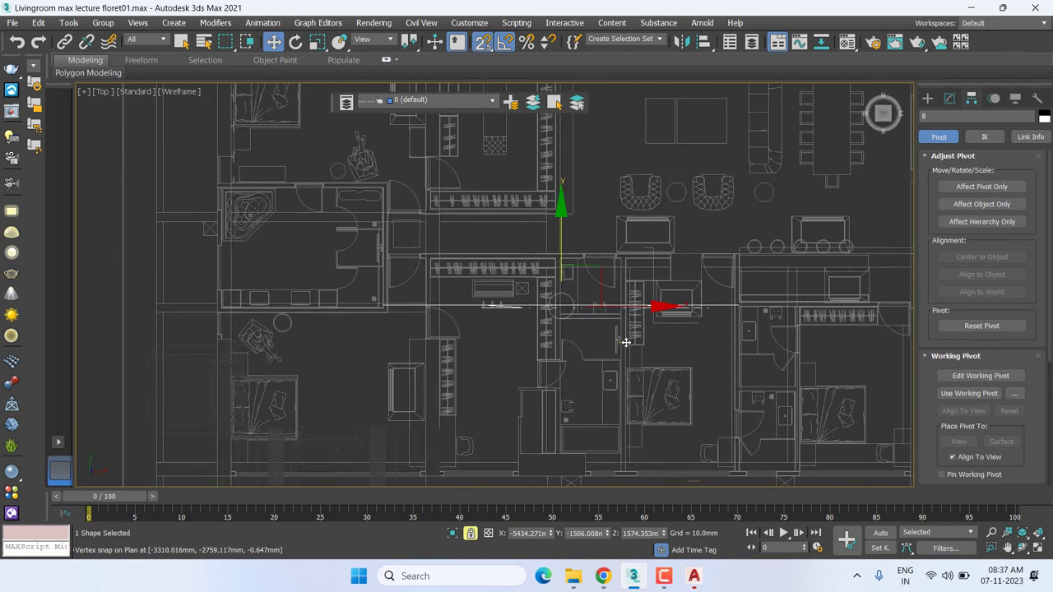
scroll(625, 341, down, 1)
scroll(626, 340, down, 1)
scroll(624, 344, down, 2)
scroll(624, 344, up, 1)
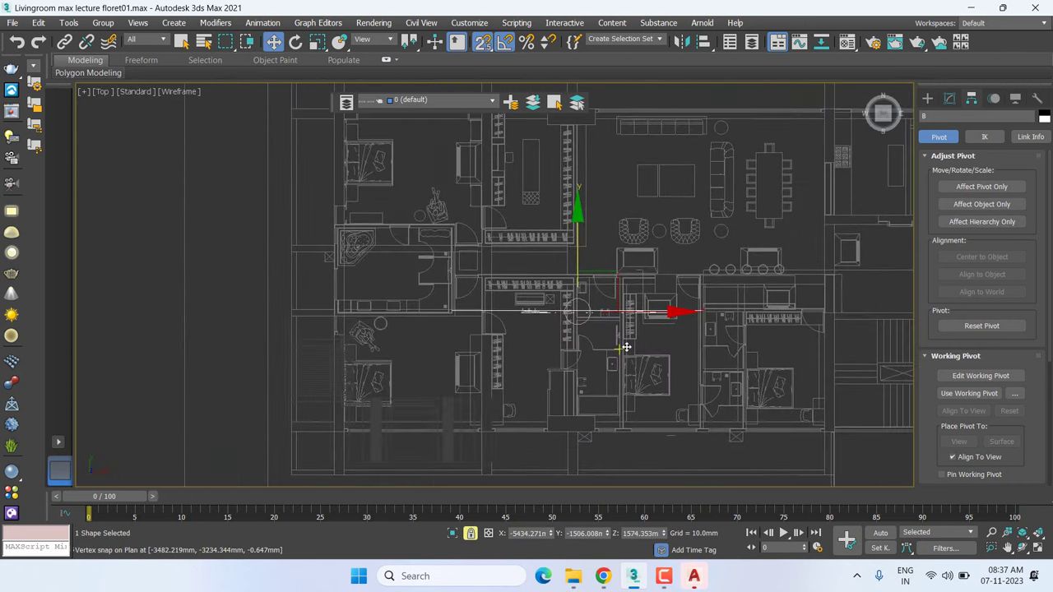
scroll(626, 343, up, 2)
scroll(626, 331, up, 2)
scroll(626, 331, down, 3)
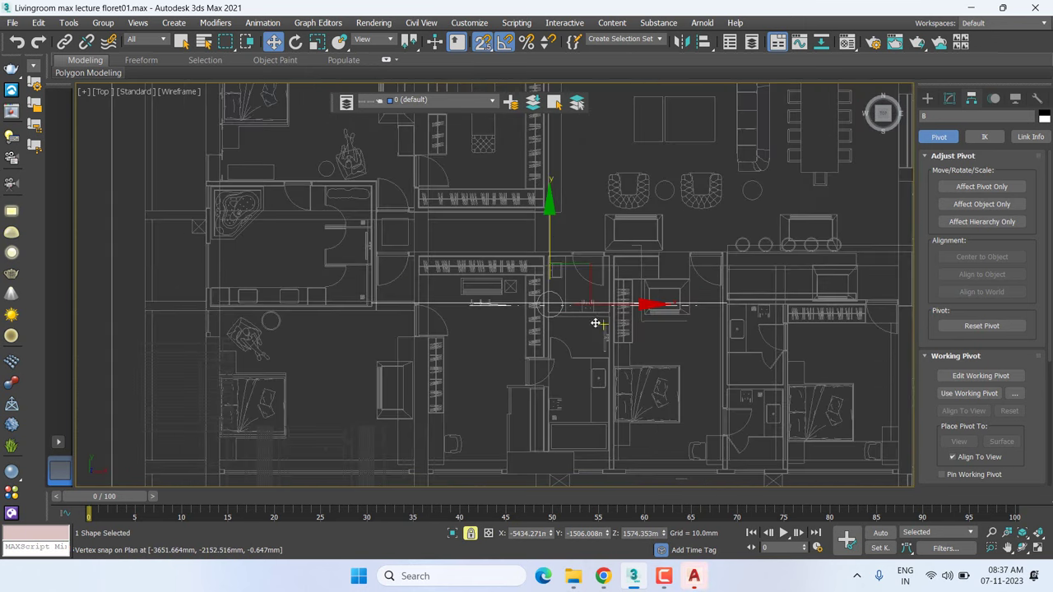
scroll(597, 223, down, 1)
key(r)
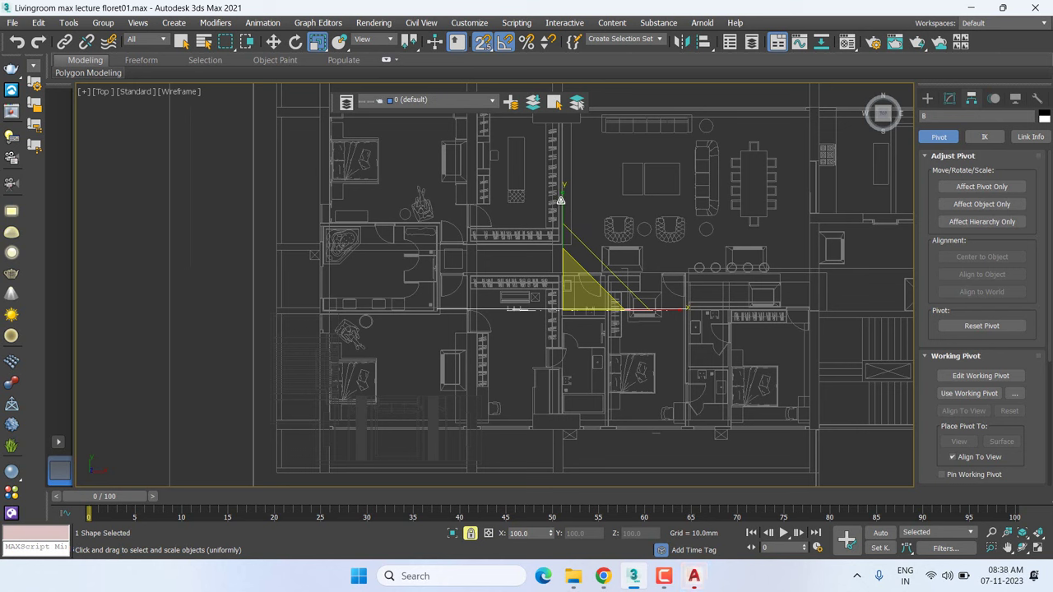
click(498, 51)
mouse_move(633, 576)
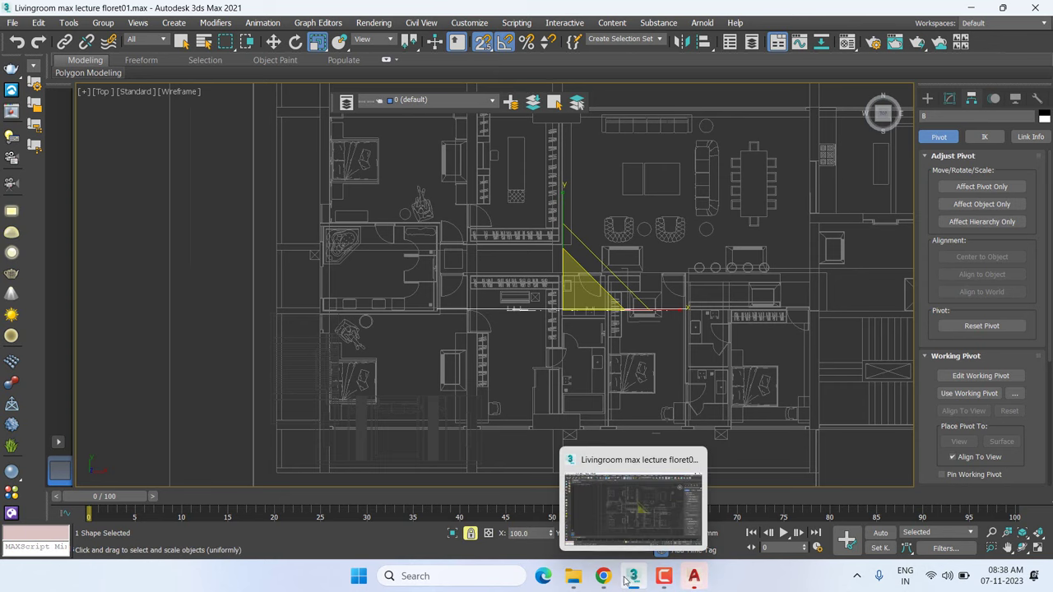
Present the entire screen in the Meet call, show the People list, then minimise Chrome
click(582, 497)
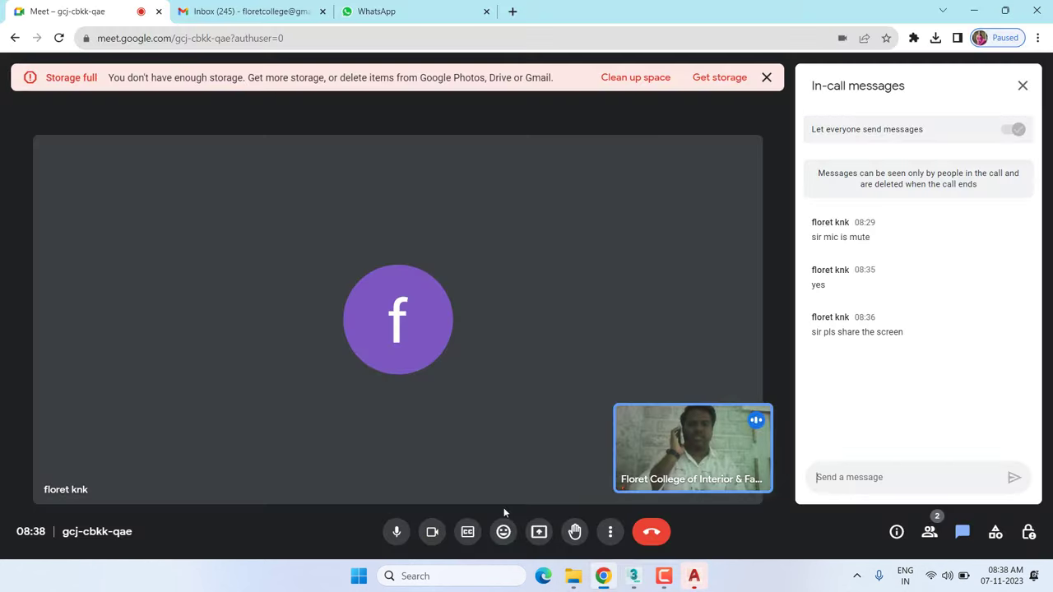
click(541, 537)
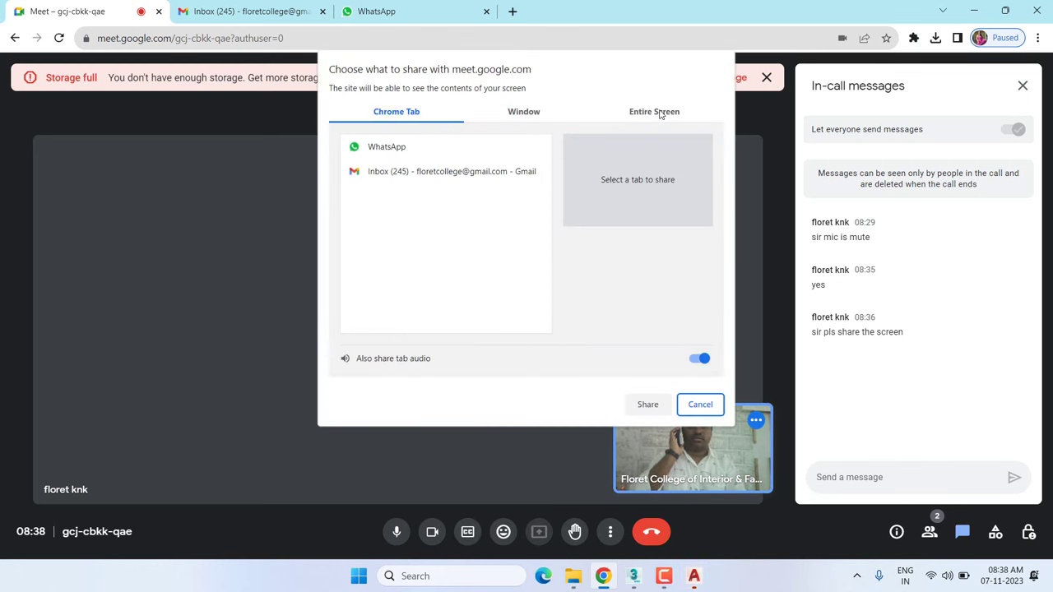
click(663, 113)
click(459, 202)
click(657, 407)
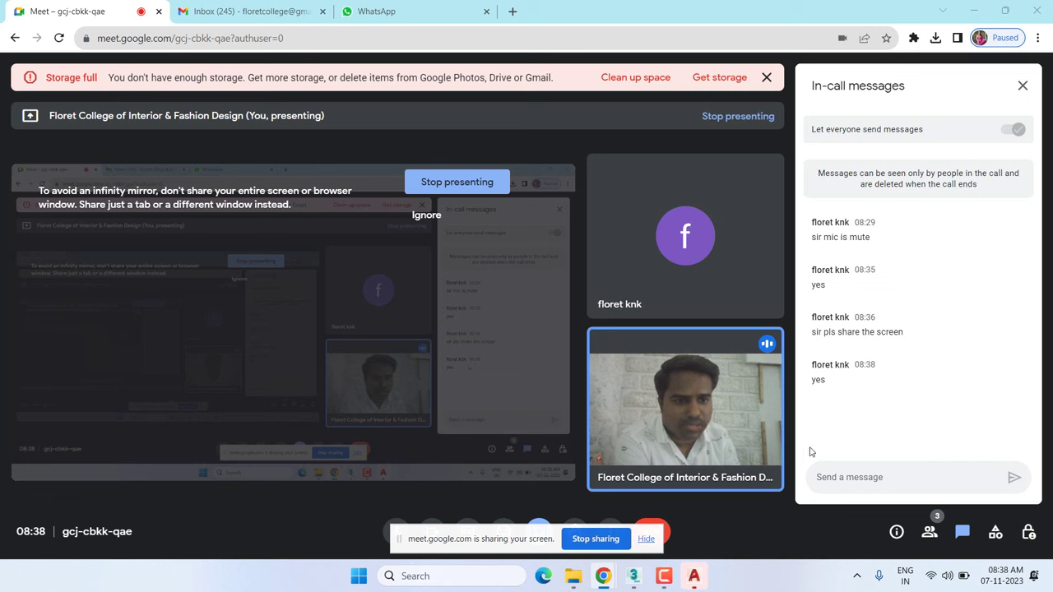
click(929, 535)
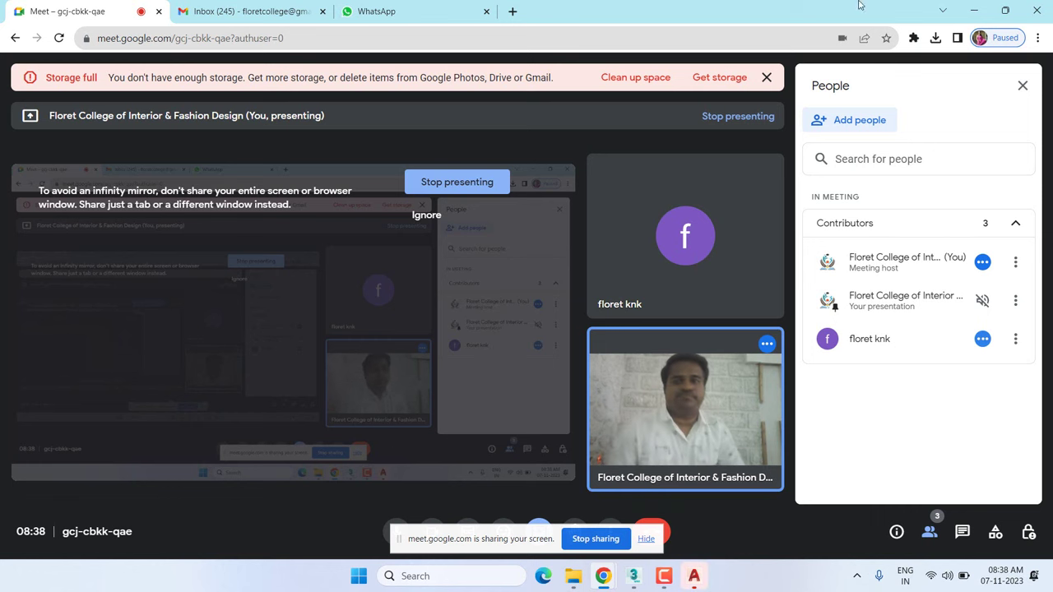
click(975, 11)
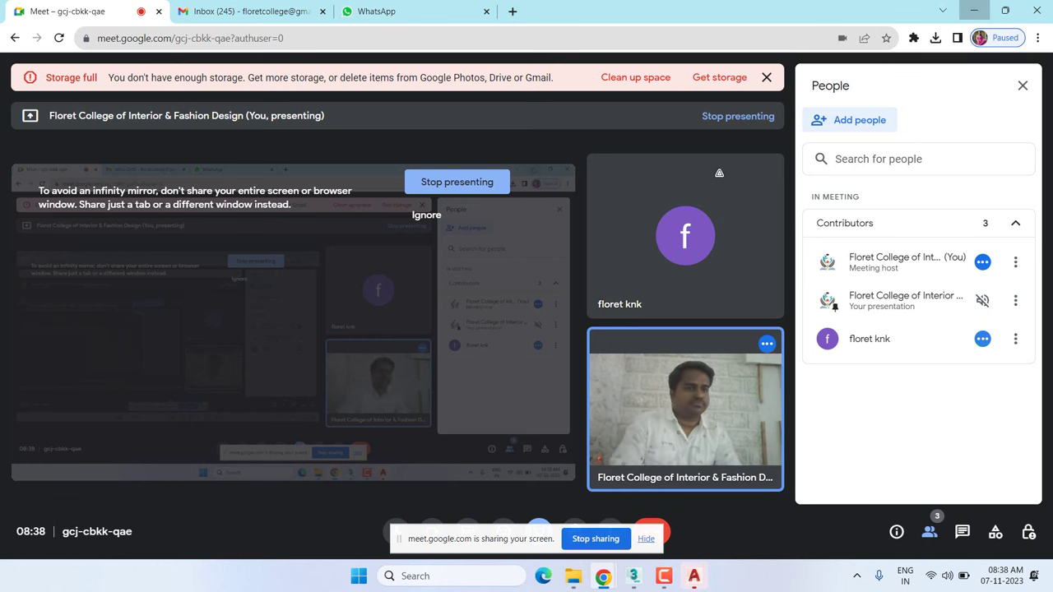
Back in the top view, move shape B up in the floor plan
key(w)
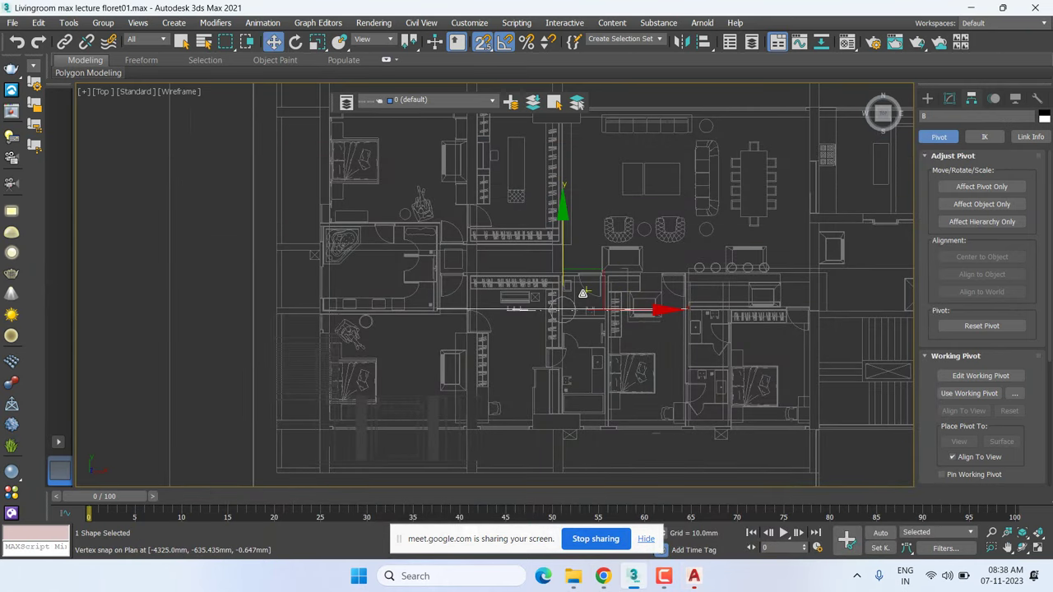
key(f)
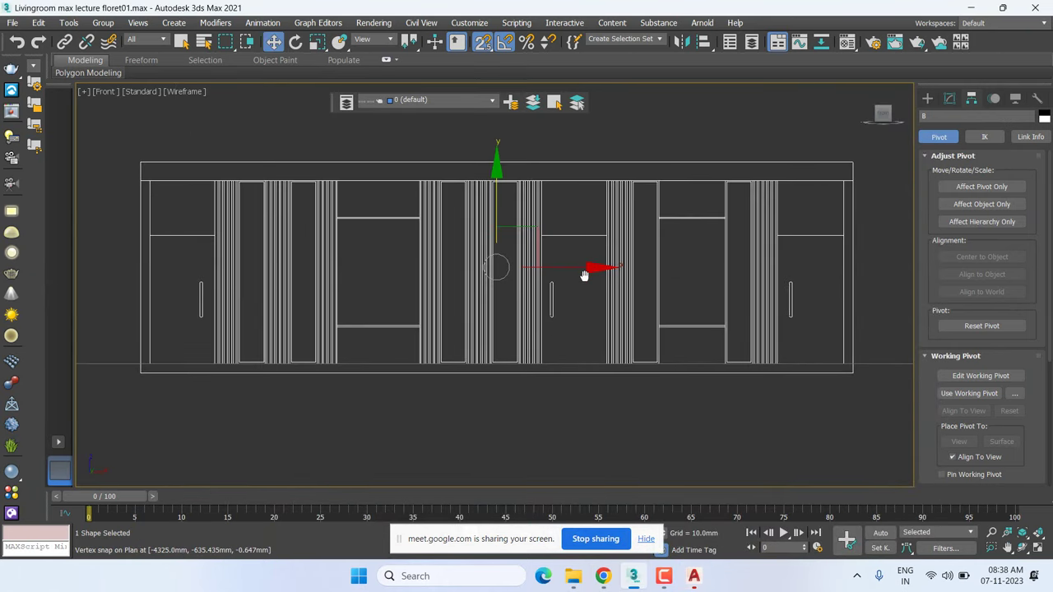
key(t)
scroll(555, 288, down, 3)
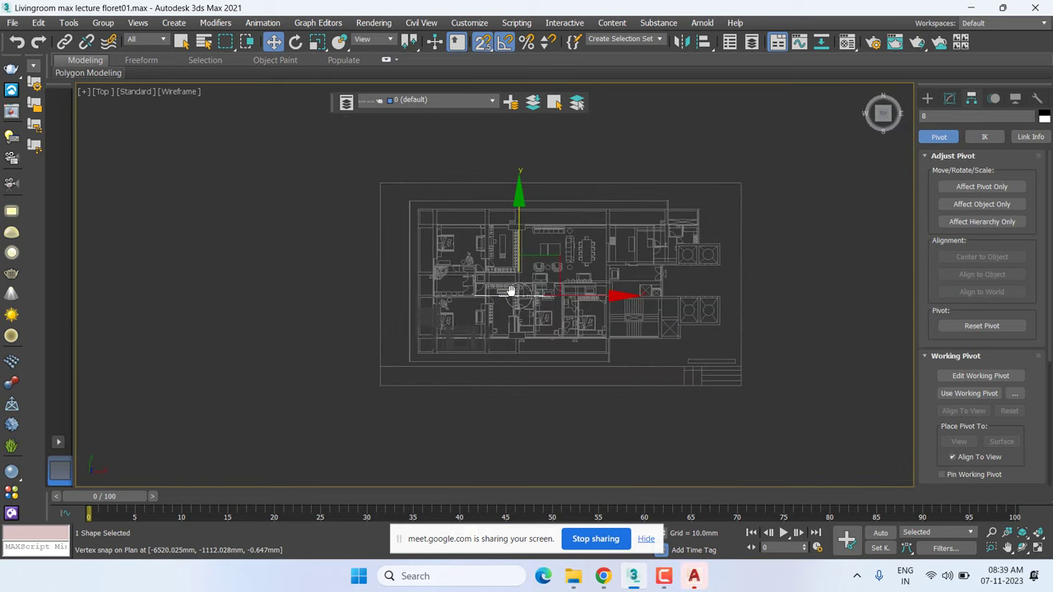
mouse_move(520, 296)
mouse_down()
mouse_move(519, 276)
mouse_move(519, 355)
mouse_up()
click(945, 115)
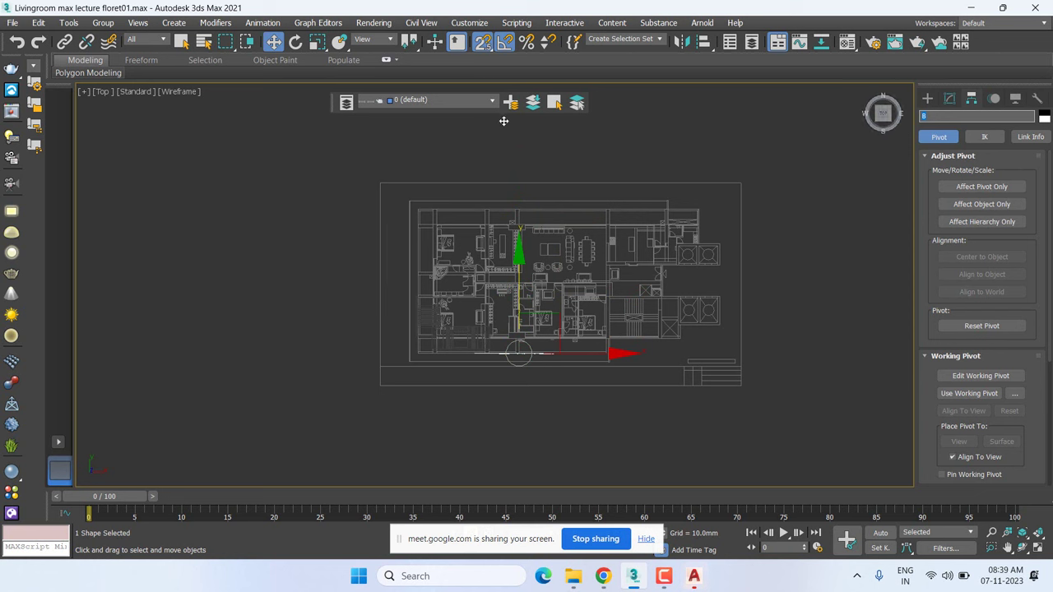
Create a new layer named 'B' holding the selected shape
click(533, 102)
click(512, 103)
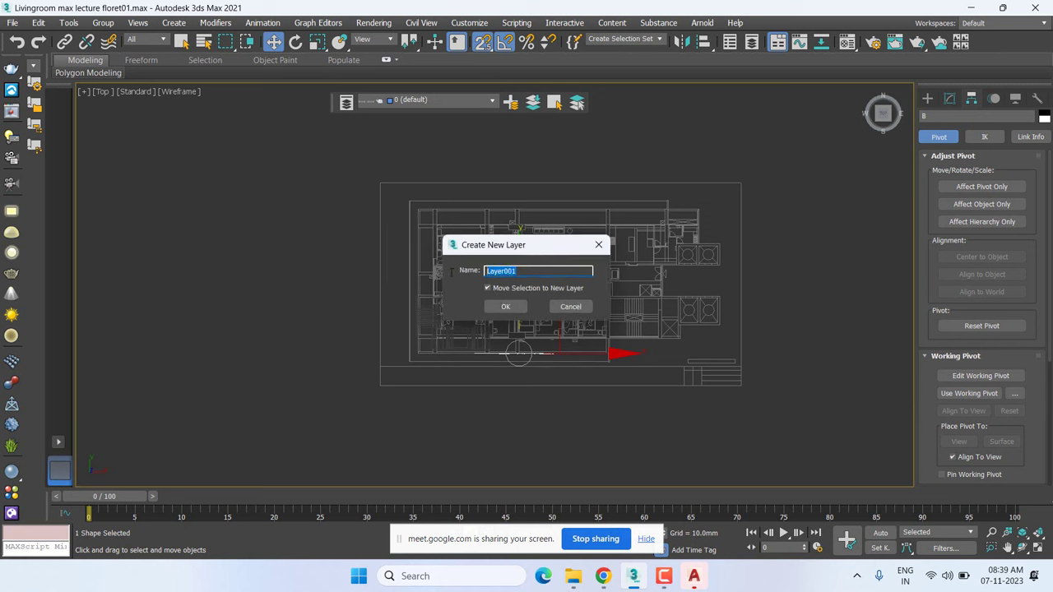
text(B)
click(506, 307)
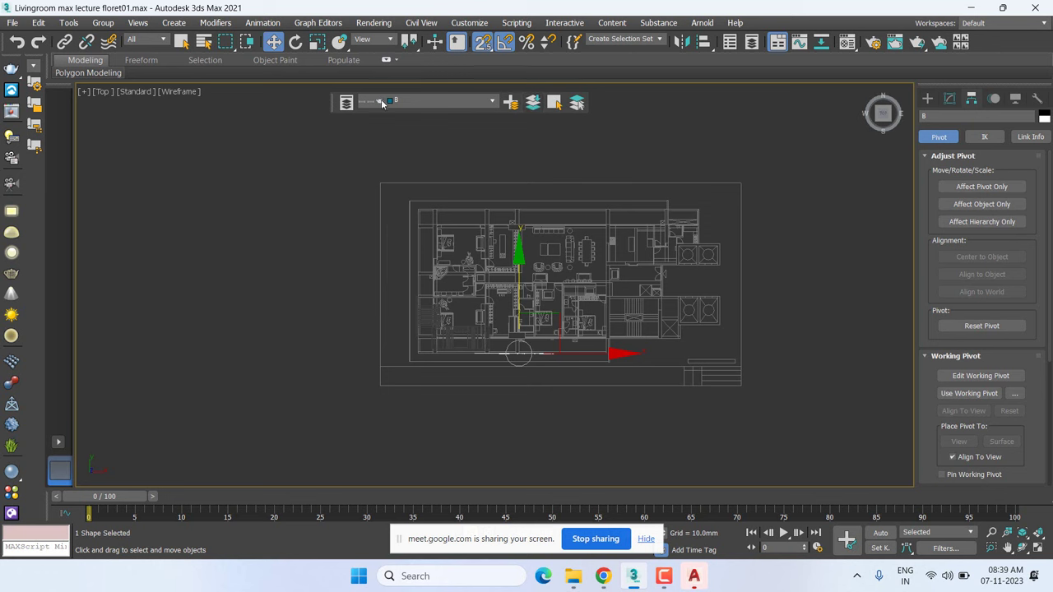
Set layer B's colour to black
click(489, 102)
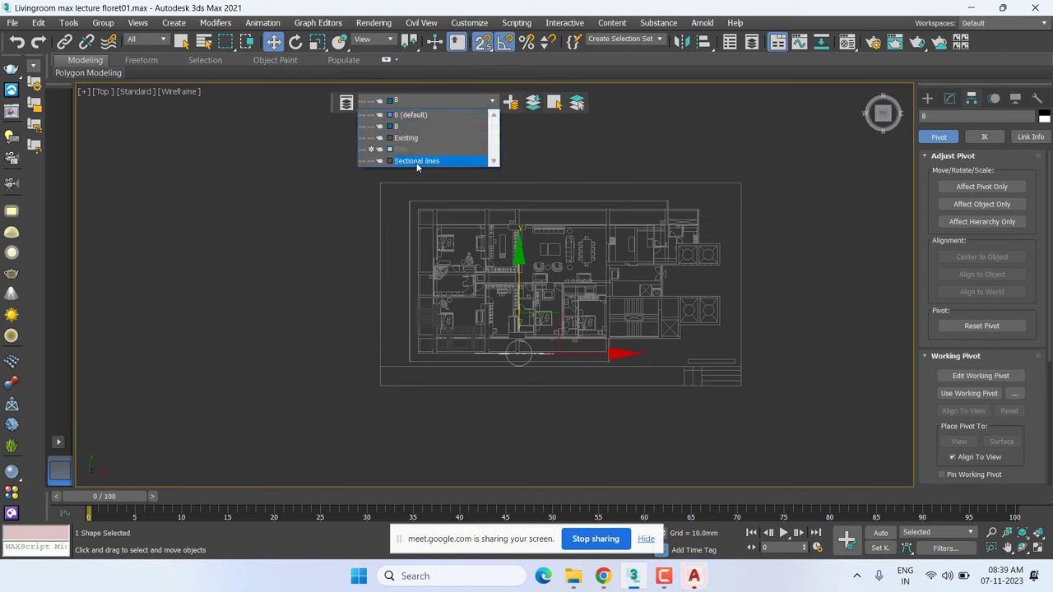
click(390, 126)
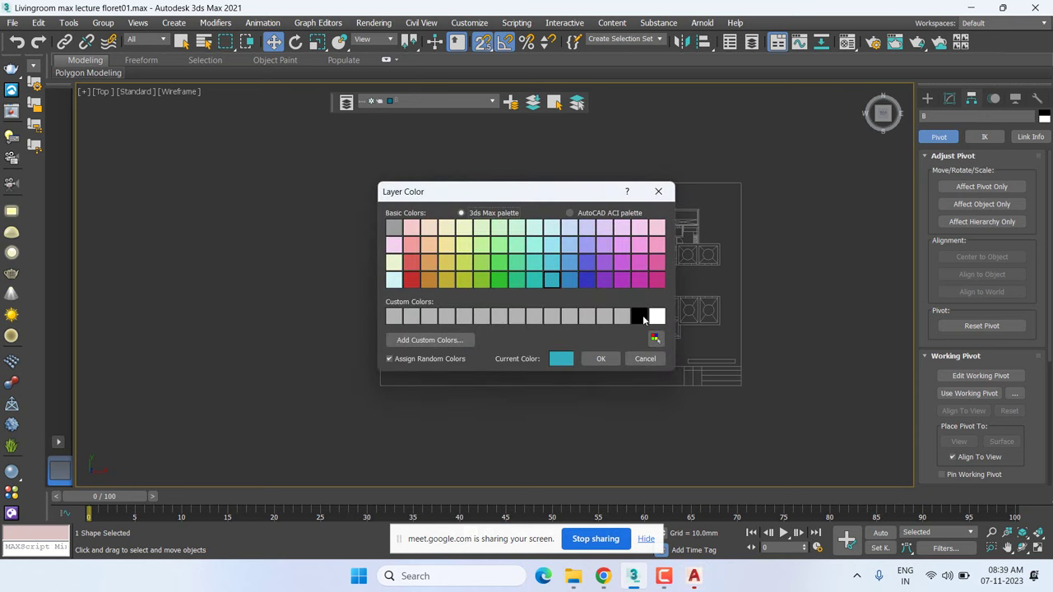
click(642, 318)
click(600, 358)
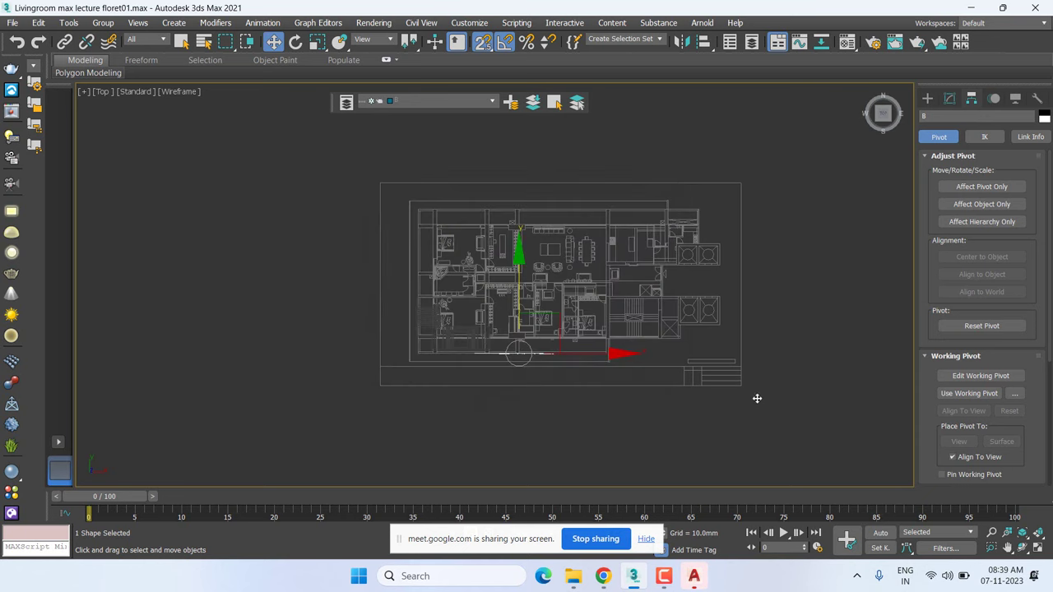
drag(757, 397, 776, 390)
scroll(692, 373, up, 2)
Deselect the shape and switch the viewport from the Top plan to the Front elevation
middle_drag(643, 310, 657, 310)
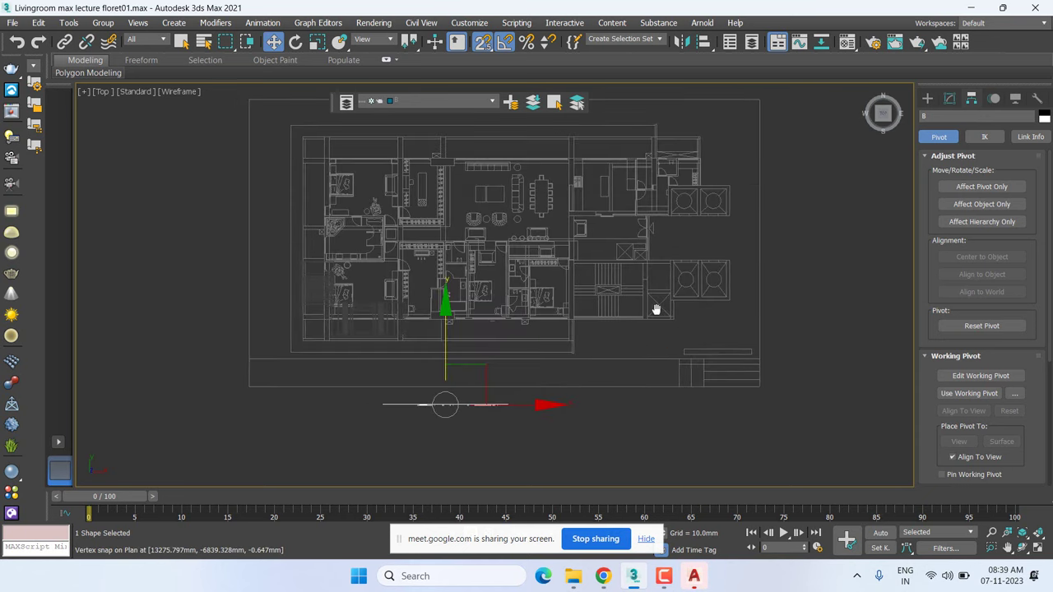
right_click(794, 387)
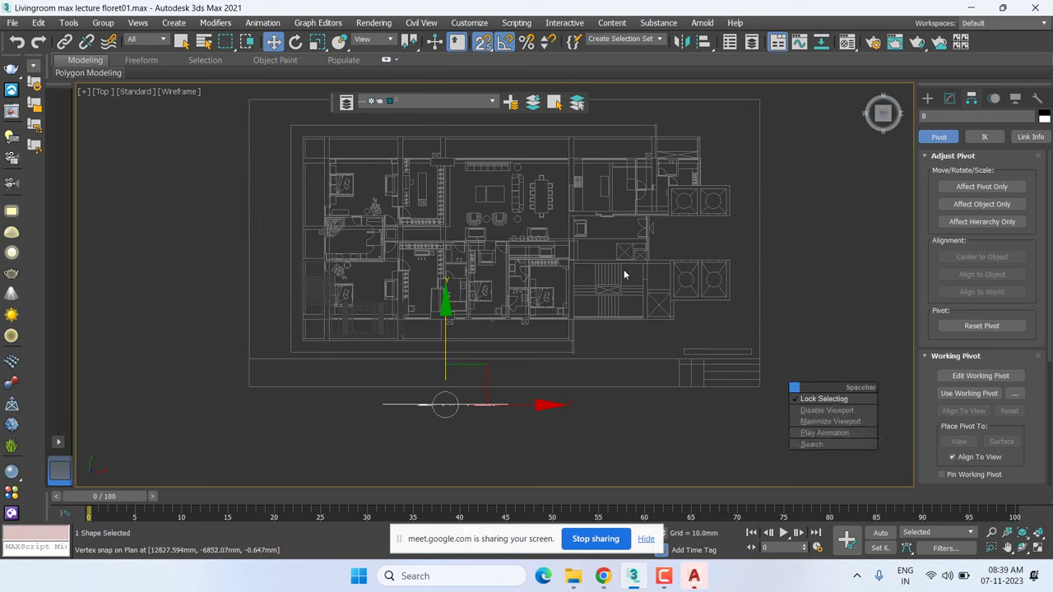
right_click(761, 418)
click(767, 432)
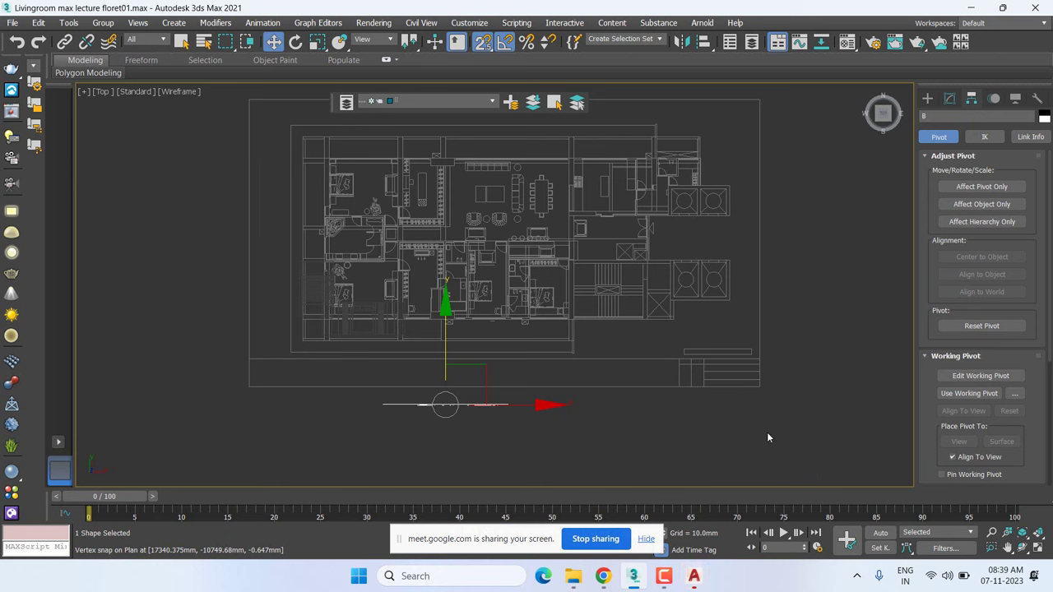
click(712, 429)
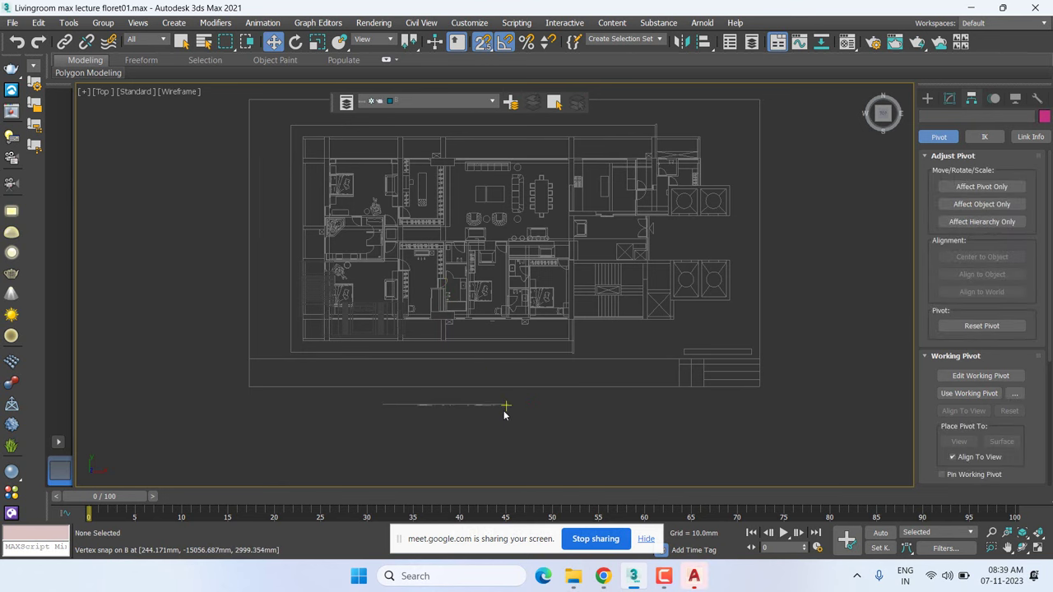
key(f)
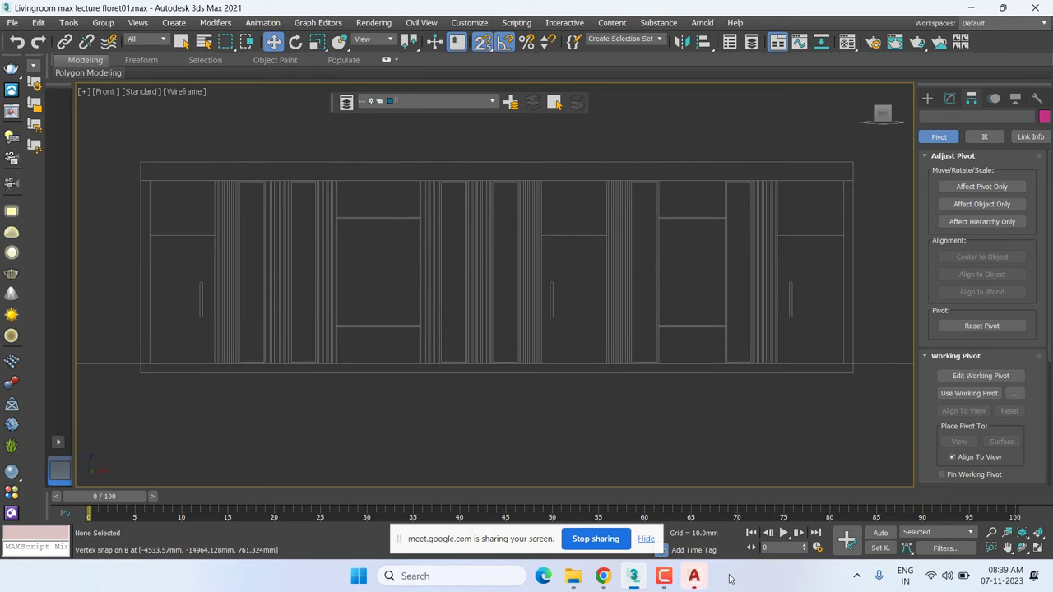
Switch from the AutoCAD elevation drawing to the Google Meet Chrome window
click(695, 576)
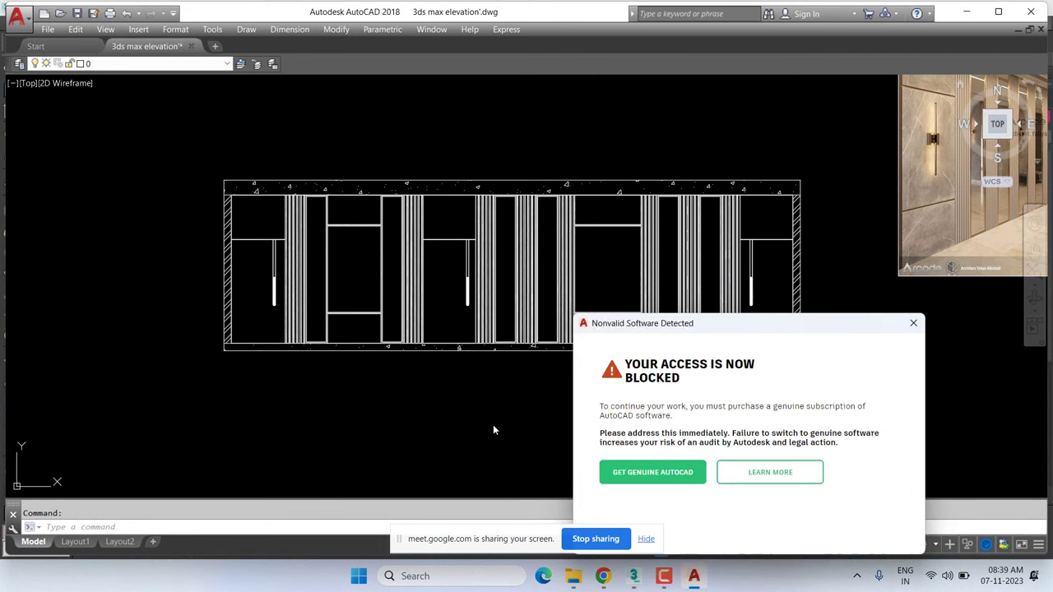
click(603, 576)
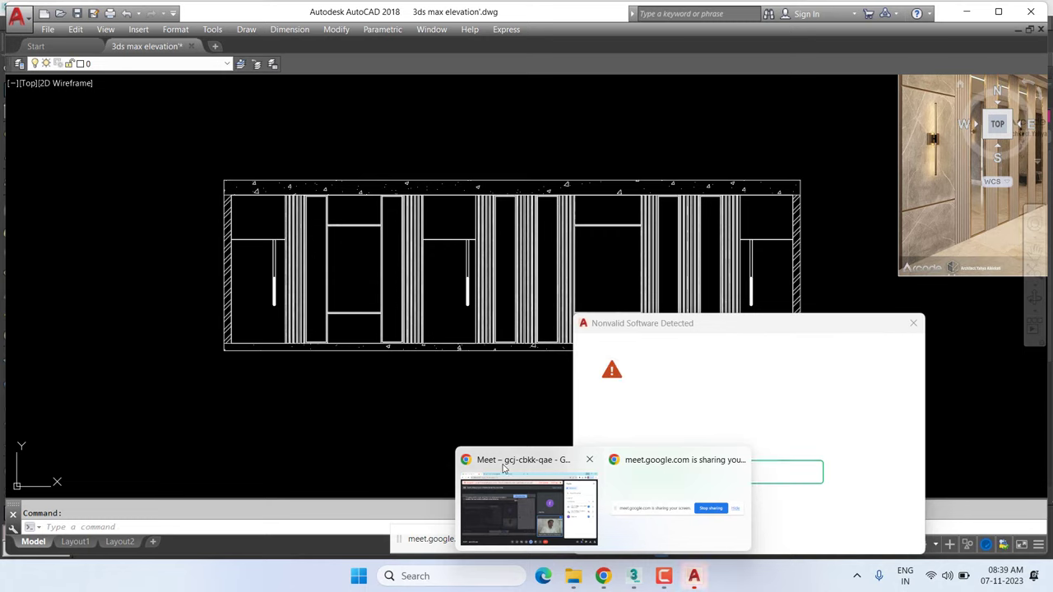
click(503, 474)
Open the corridor reference photo in WhatsApp and zoom into its fluted wall panels
click(407, 10)
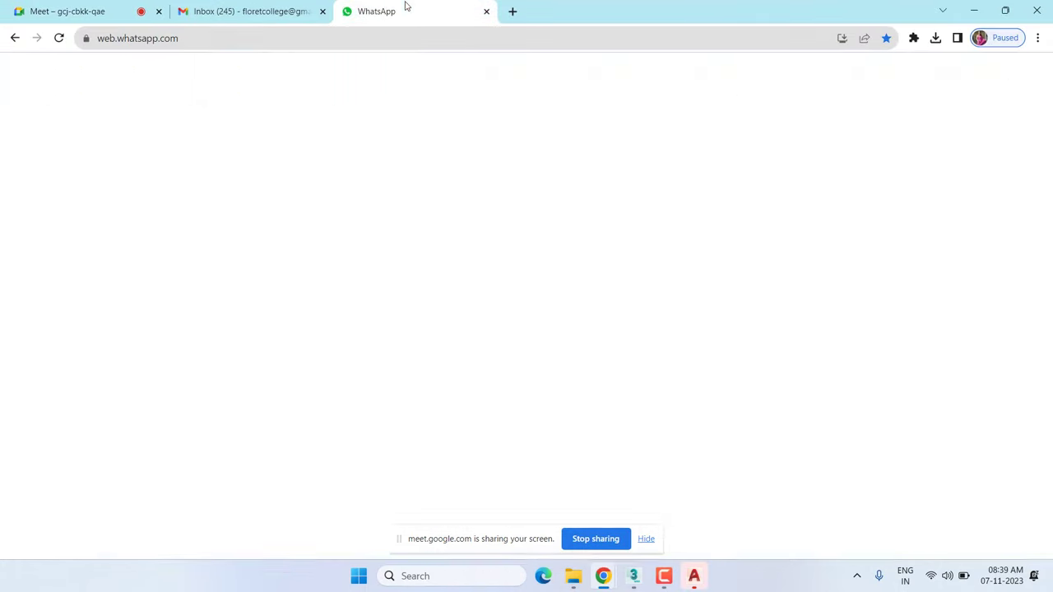
click(887, 371)
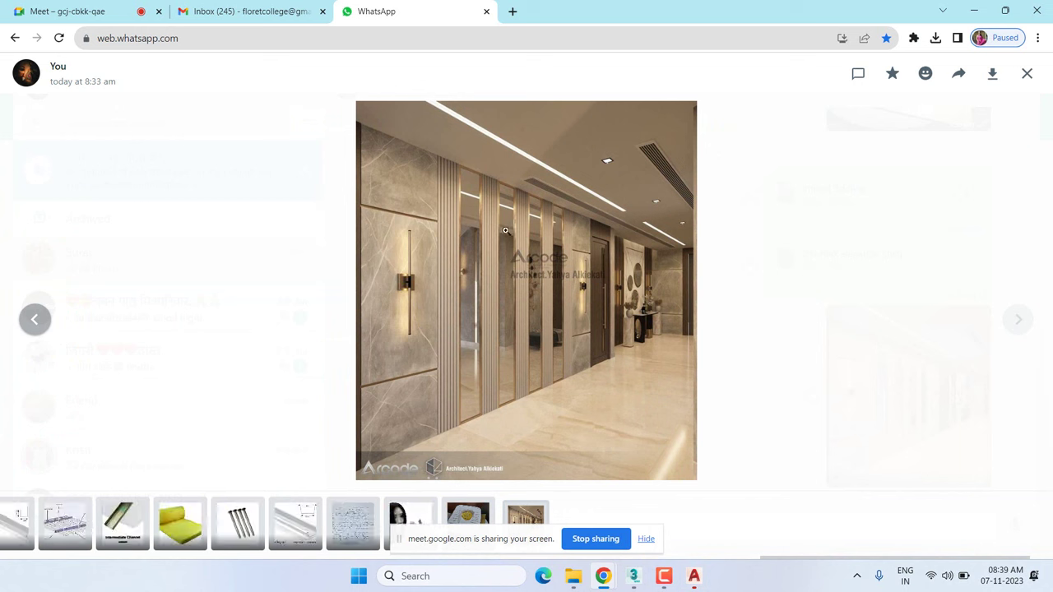
click(494, 276)
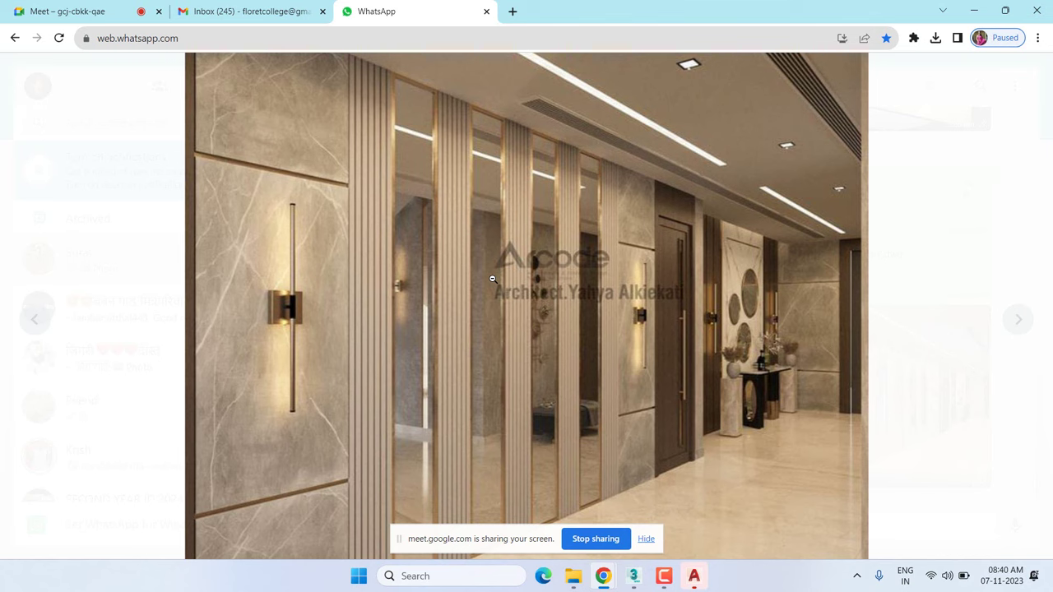
click(493, 279)
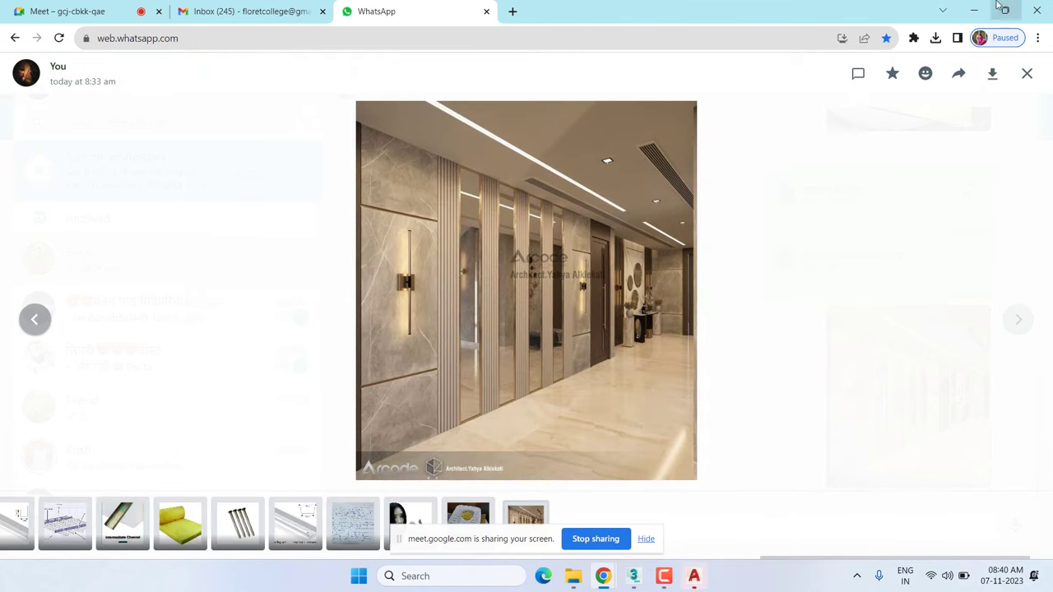
Minimize Chrome and return to the 3ds Max front elevation
click(979, 9)
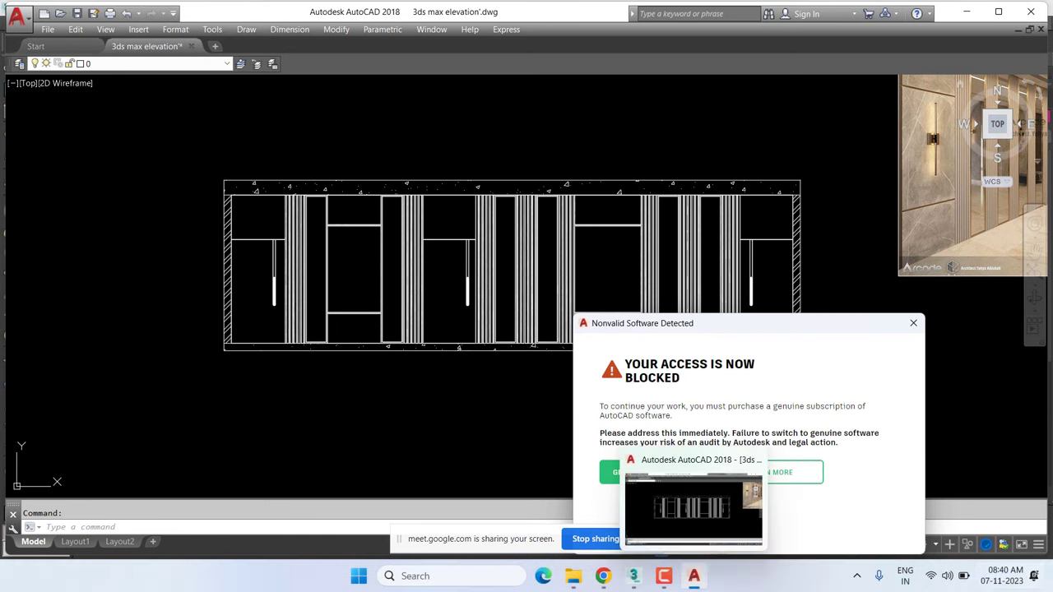
click(634, 576)
scroll(261, 253, up, 1)
Draw closed spline Line046 by snapping to the upper-left panel's corners
middle_drag(262, 255, 343, 257)
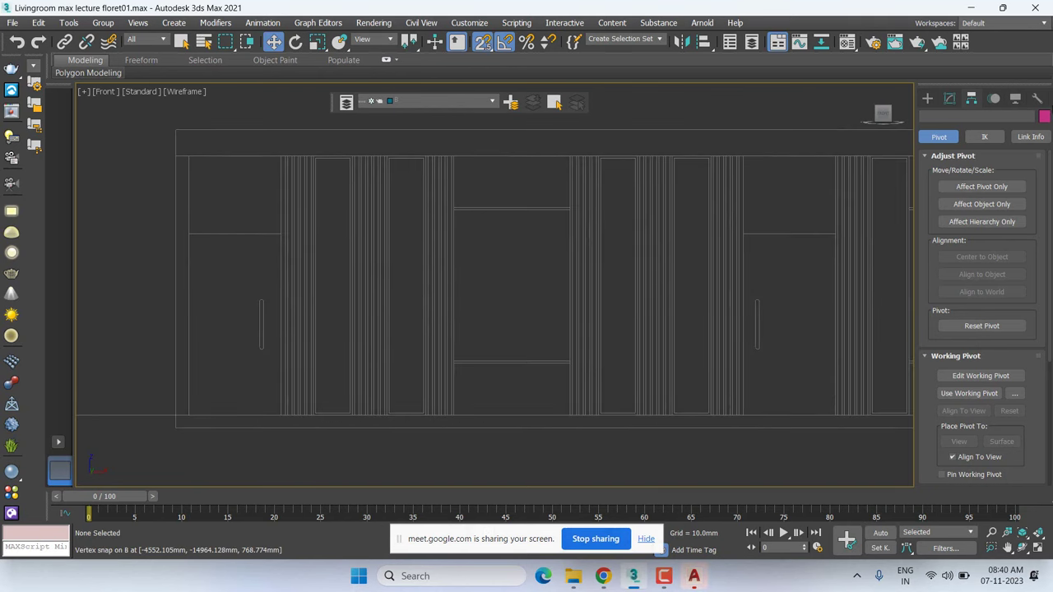
click(927, 98)
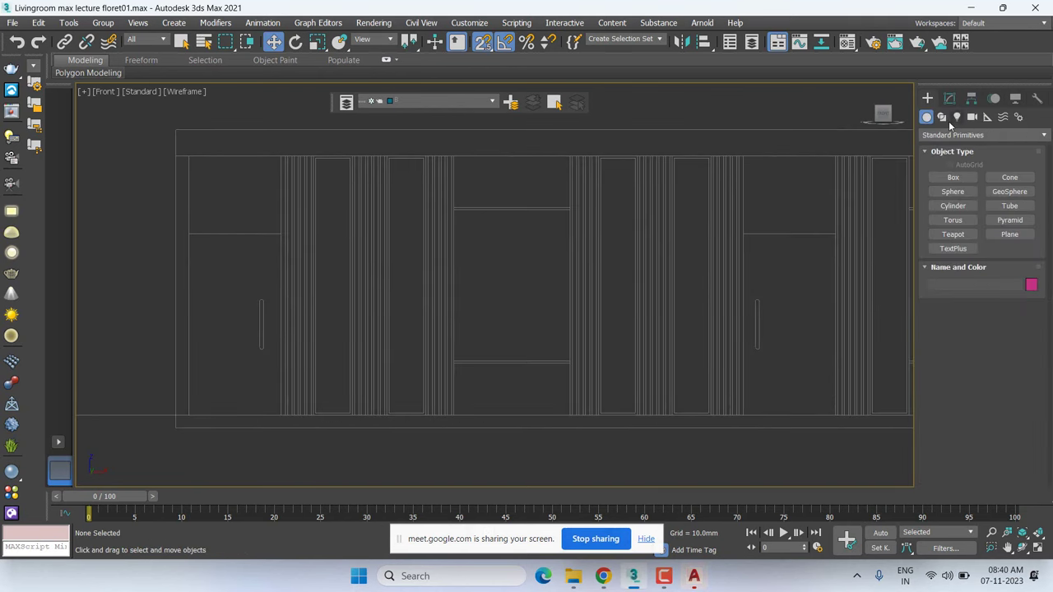
click(943, 117)
click(953, 190)
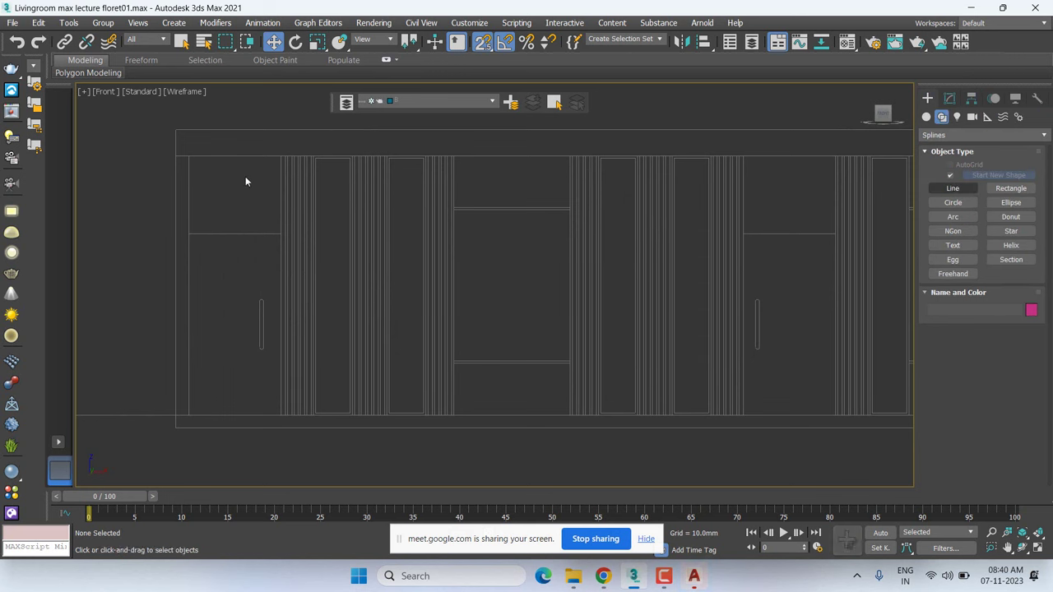
click(188, 157)
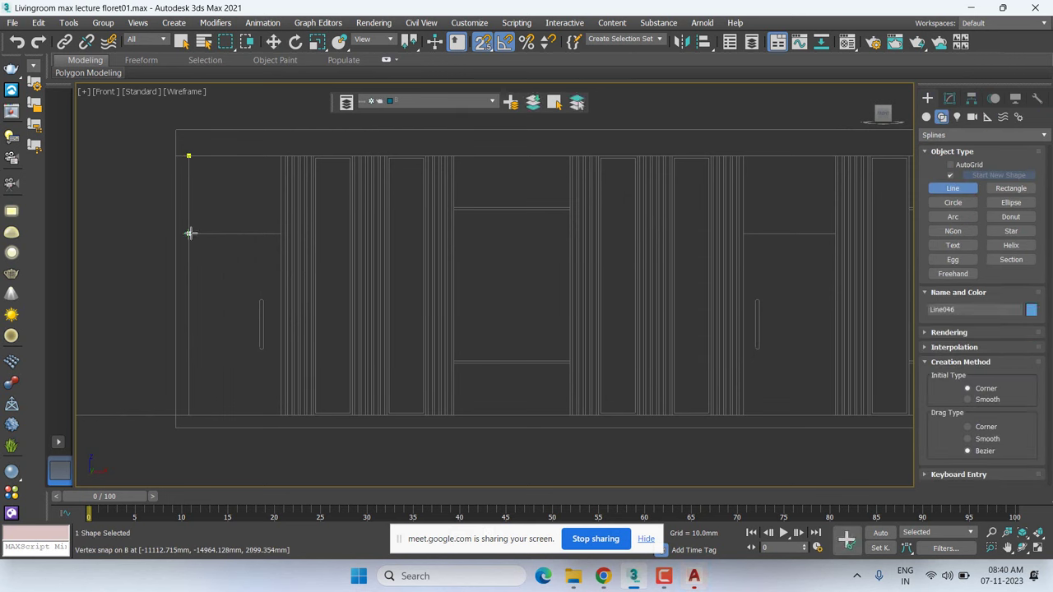
click(281, 233)
click(280, 156)
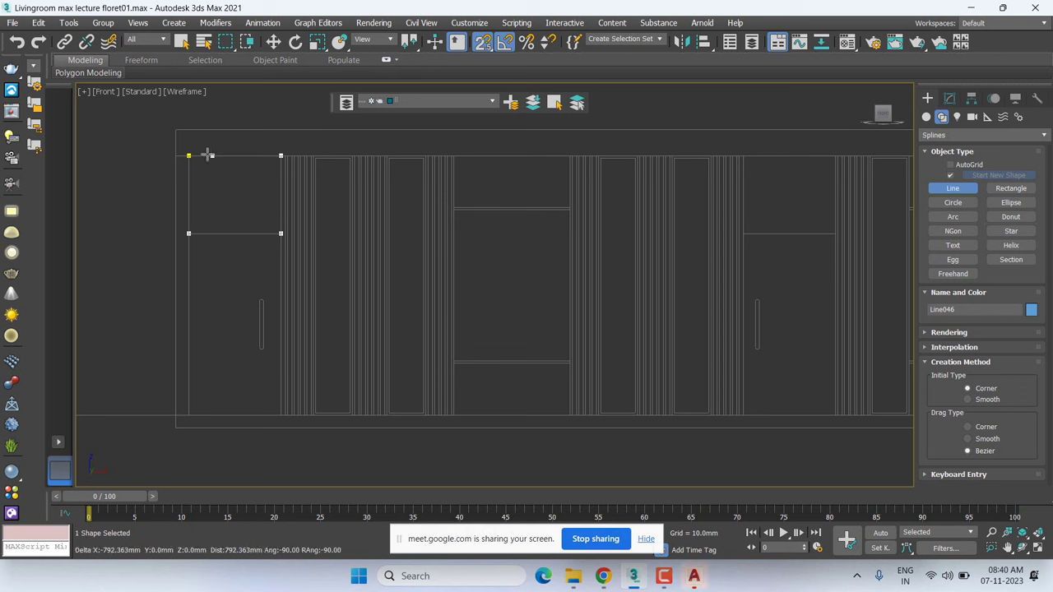
click(188, 156)
click(498, 301)
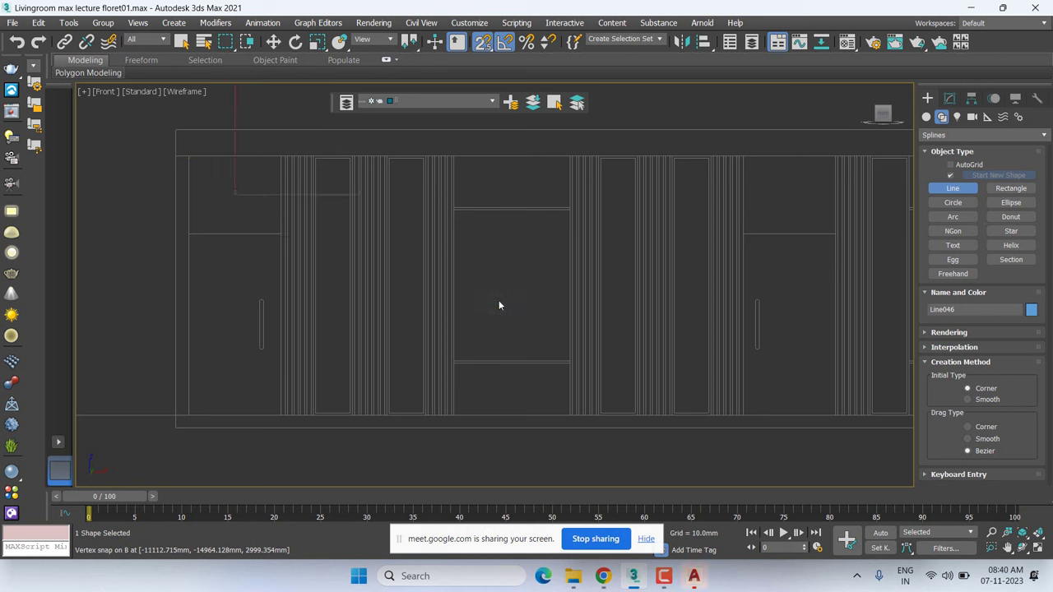
At Spline level, move the Line046 outline with vertex snap onto the upper line's corner
click(951, 99)
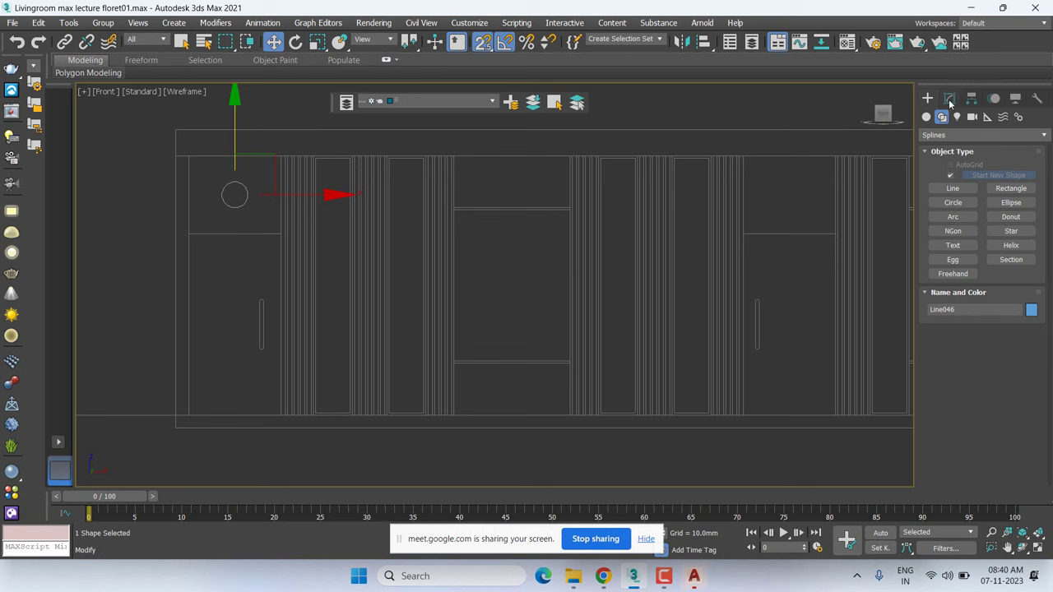
click(926, 207)
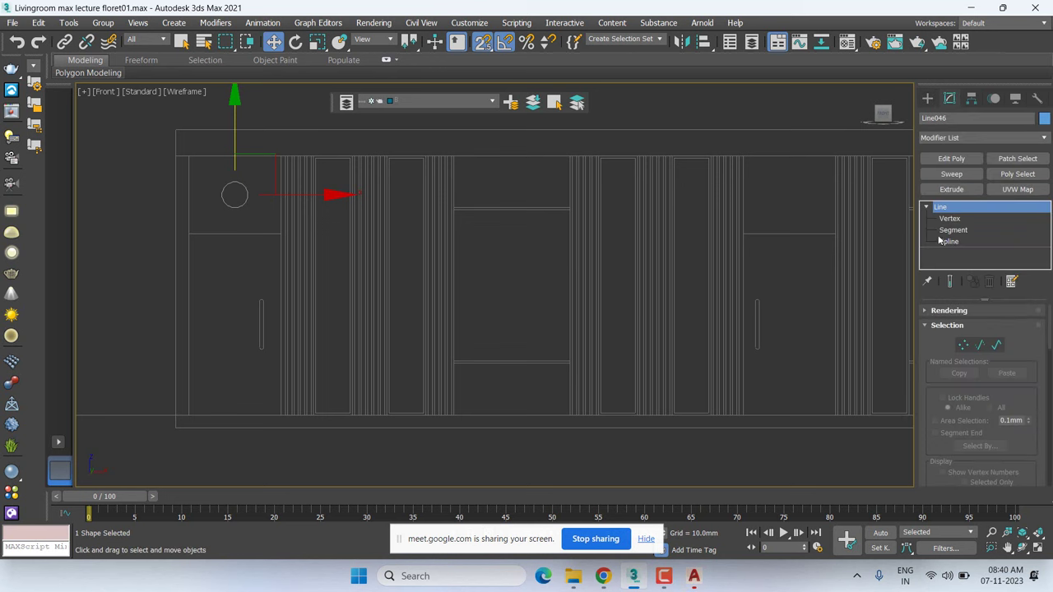
click(946, 241)
drag(317, 282, 245, 222)
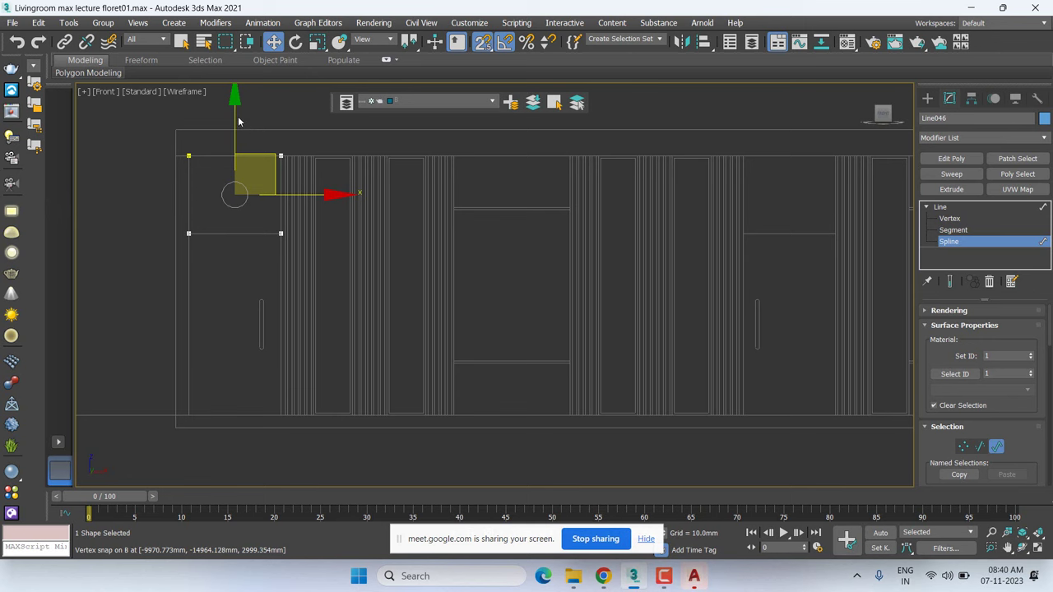
drag(239, 122, 237, 272)
scroll(283, 221, up, 3)
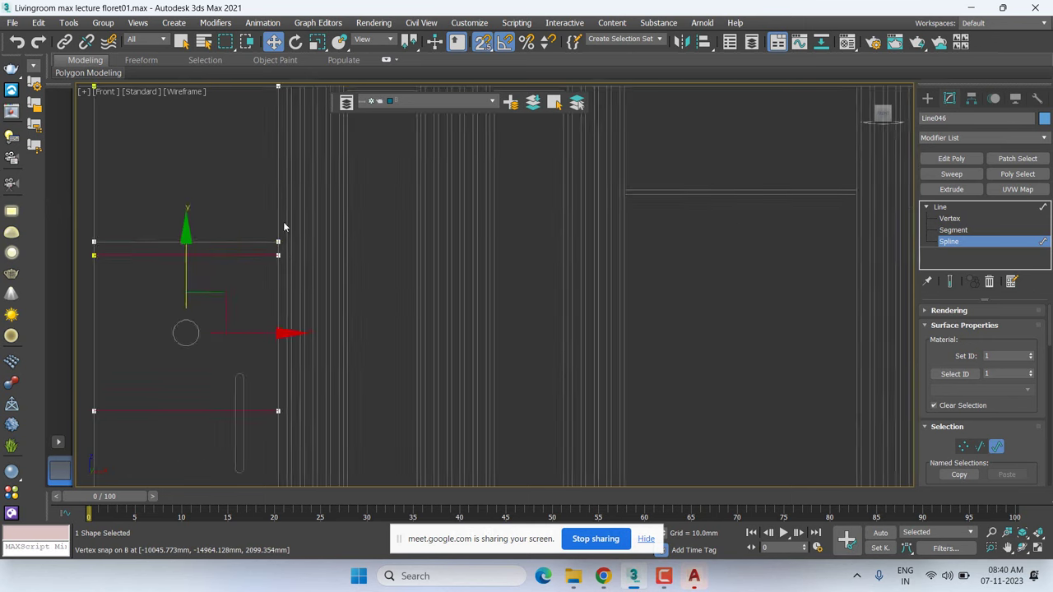
scroll(283, 221, up, 3)
right_click(286, 257)
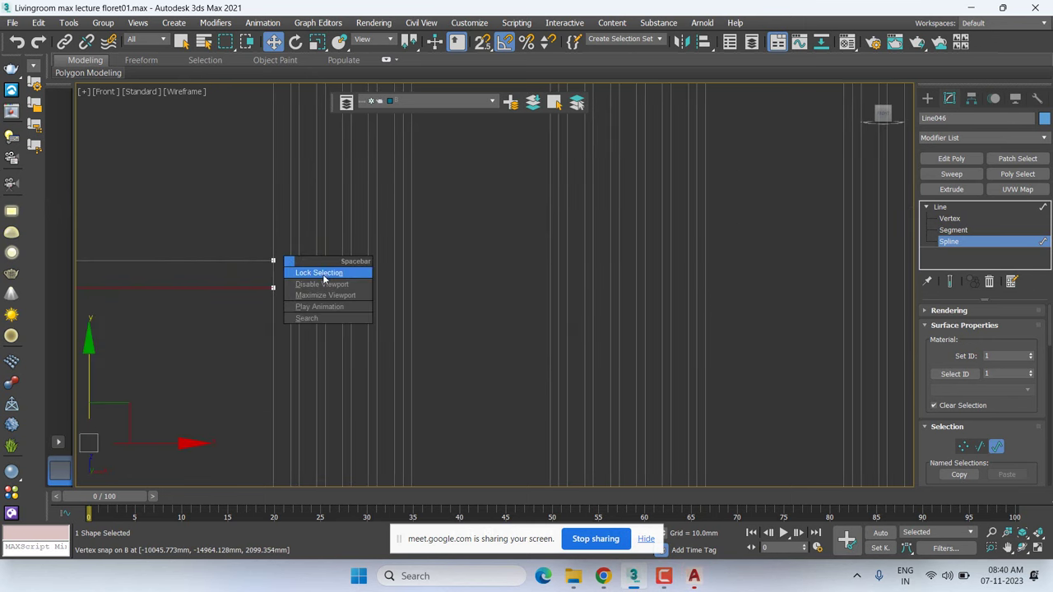
drag(274, 288, 276, 259)
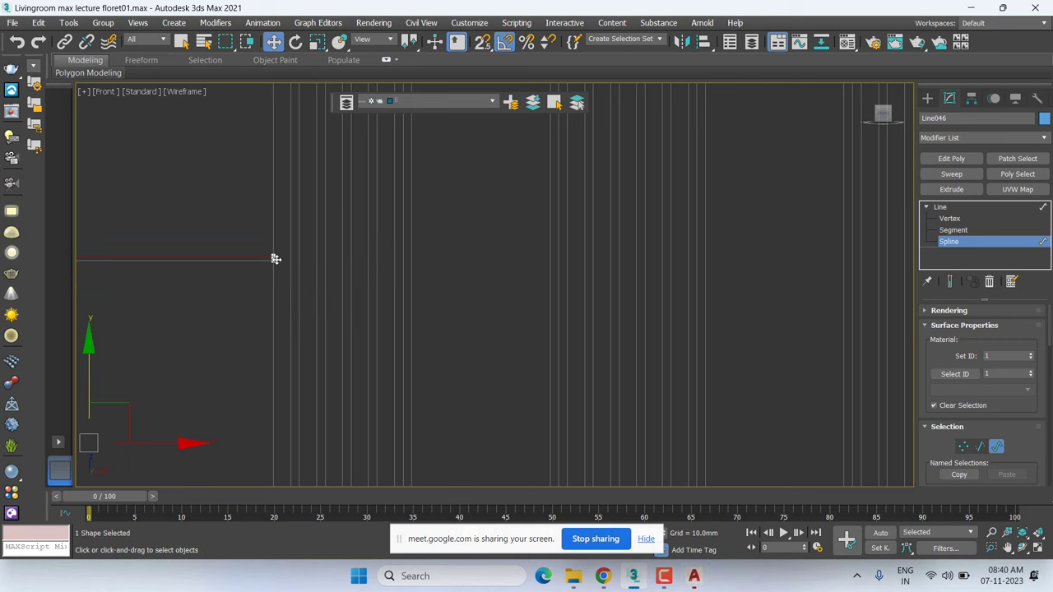
scroll(276, 258, up, 2)
key(s)
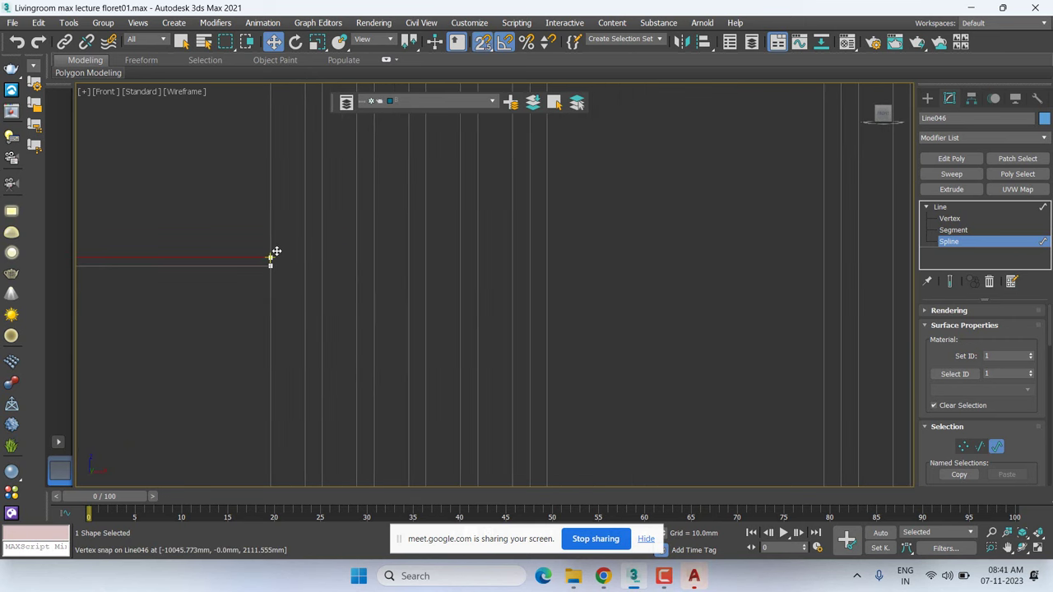
scroll(359, 285, down, 3)
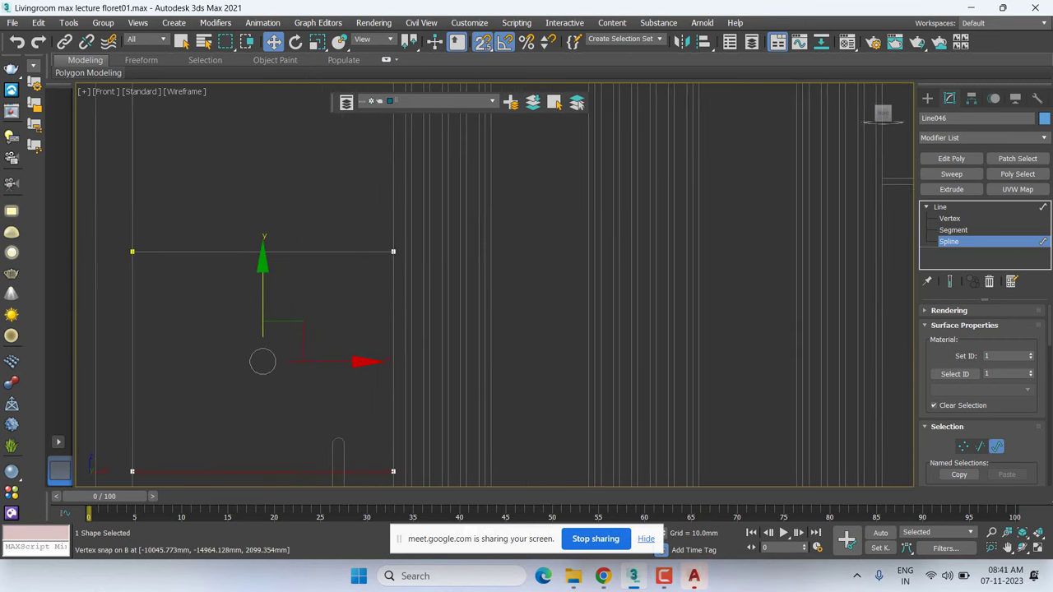
Shift the outline down with a Transform Type-In offset of Y -6 mm
click(647, 541)
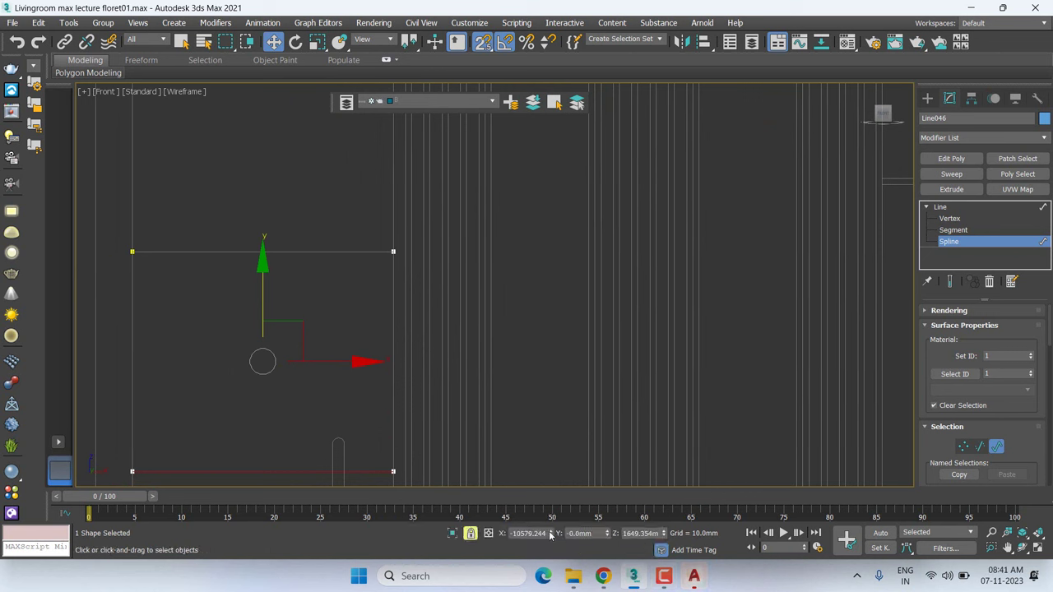
click(488, 534)
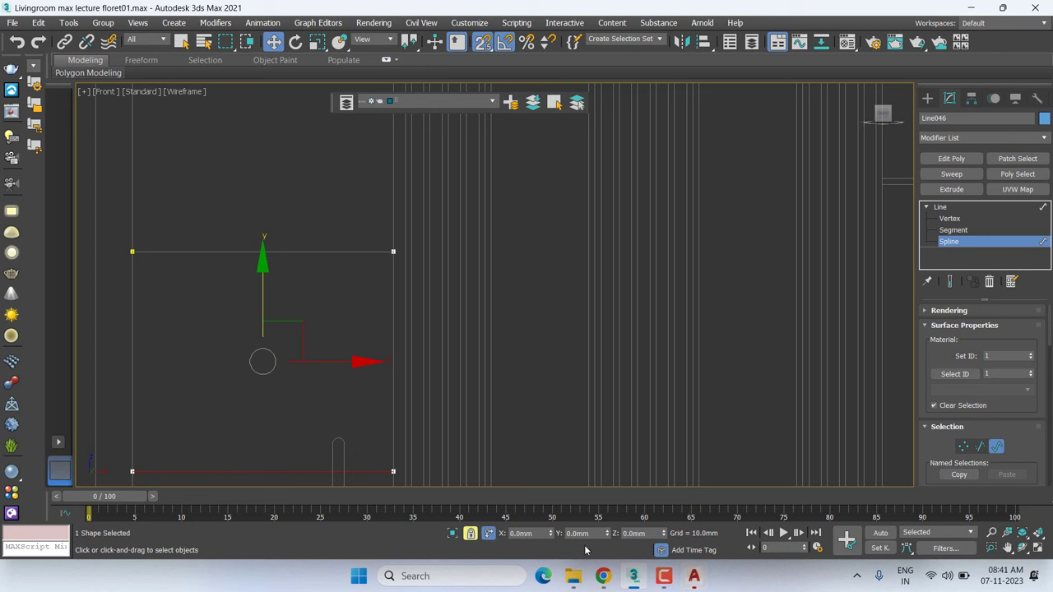
click(592, 534)
text(-6)
key(Return)
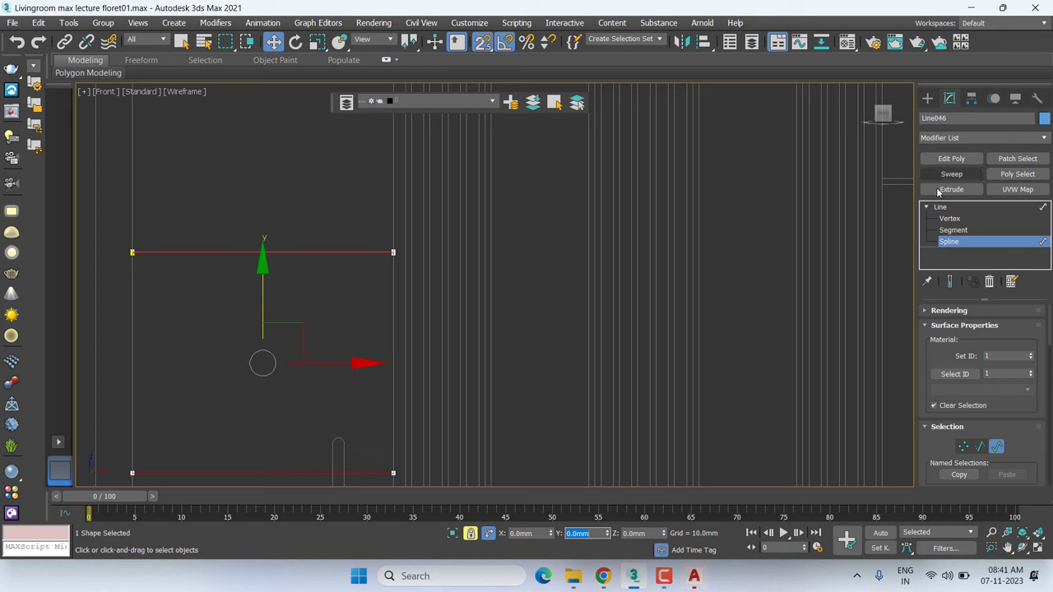
click(953, 219)
Snap the outline's lower corner vertex down to the wall's base, then exit back to the Line level
scroll(437, 212, down, 2)
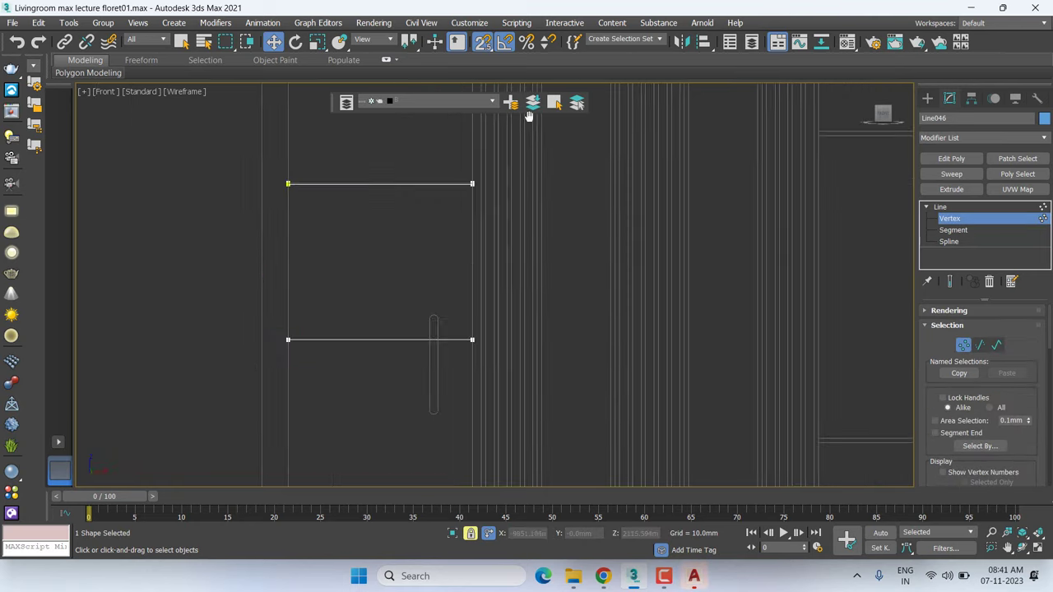
right_click(437, 213)
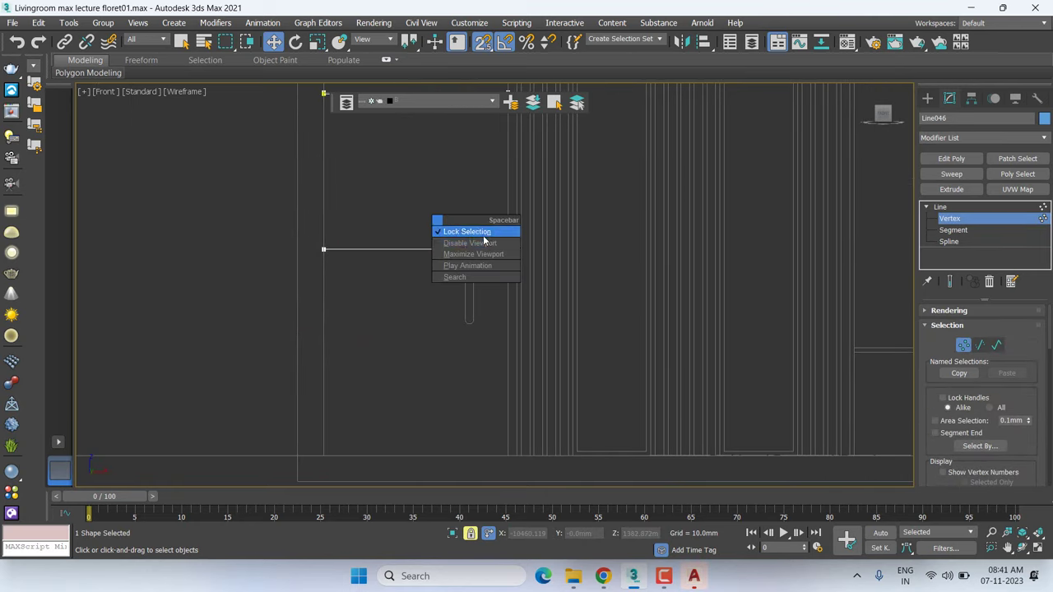
click(467, 232)
drag(609, 236, 251, 285)
scroll(419, 231, down, 3)
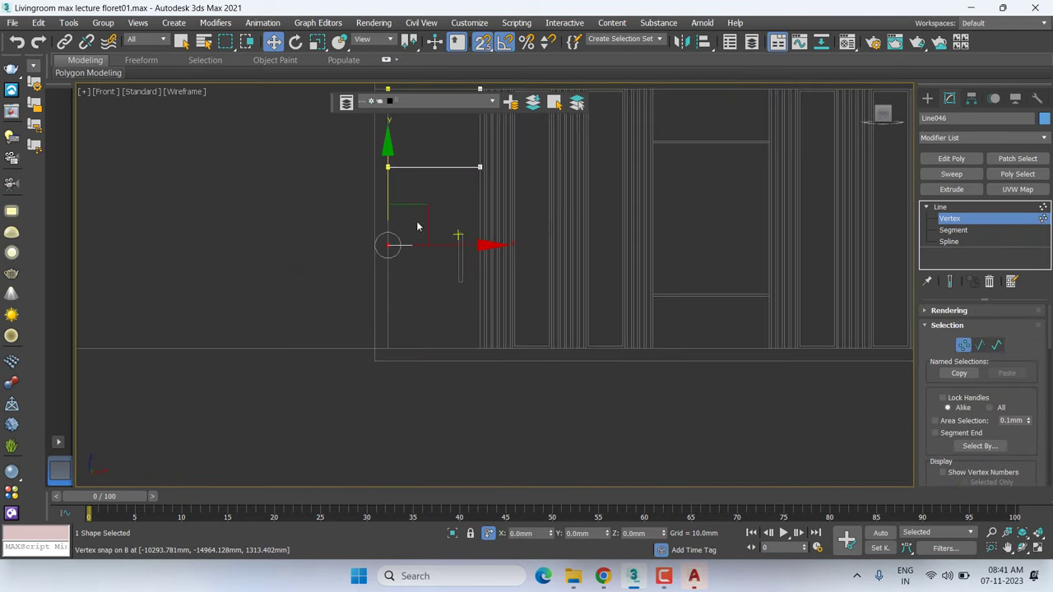
drag(389, 280, 388, 341)
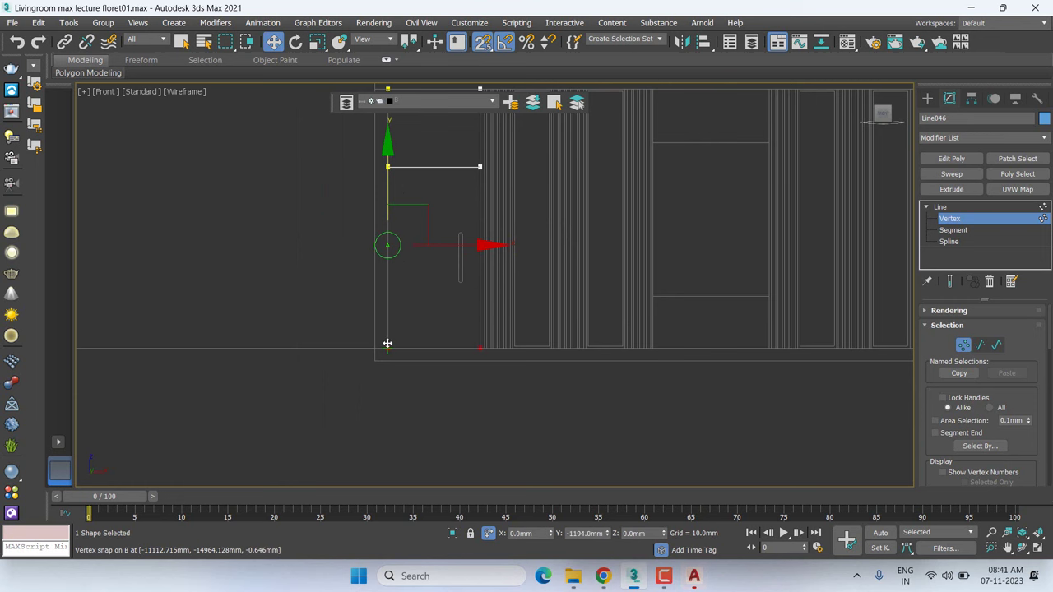
middle_drag(524, 283, 515, 357)
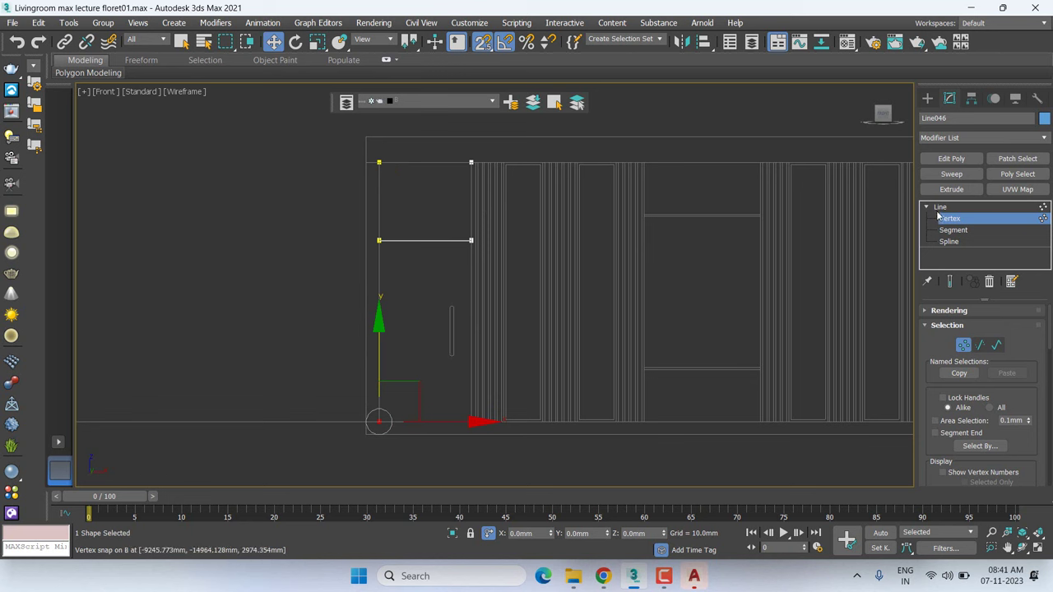
click(971, 242)
drag(514, 212, 454, 218)
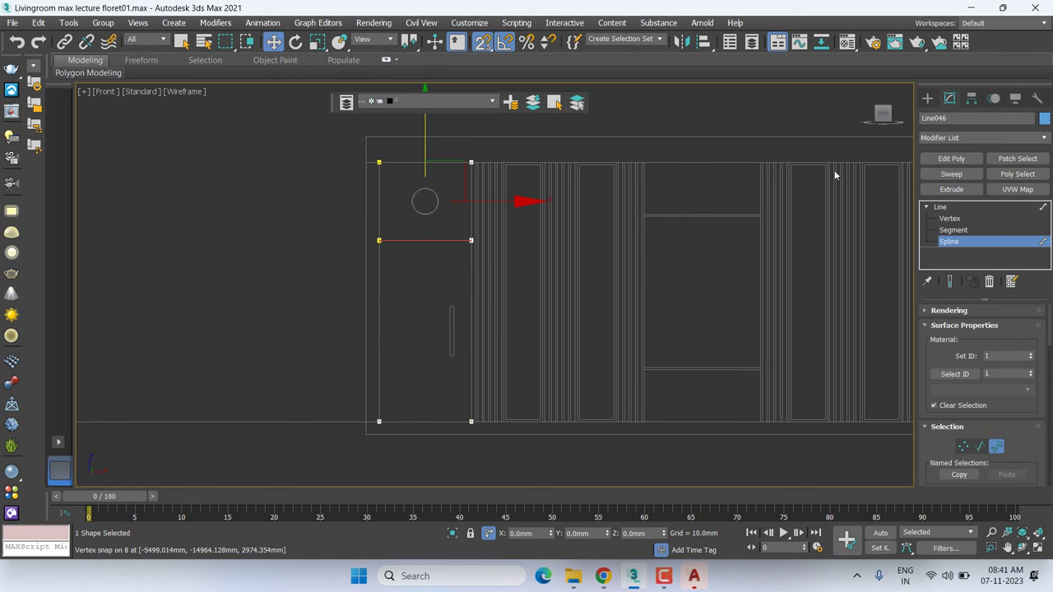
click(942, 208)
click(927, 209)
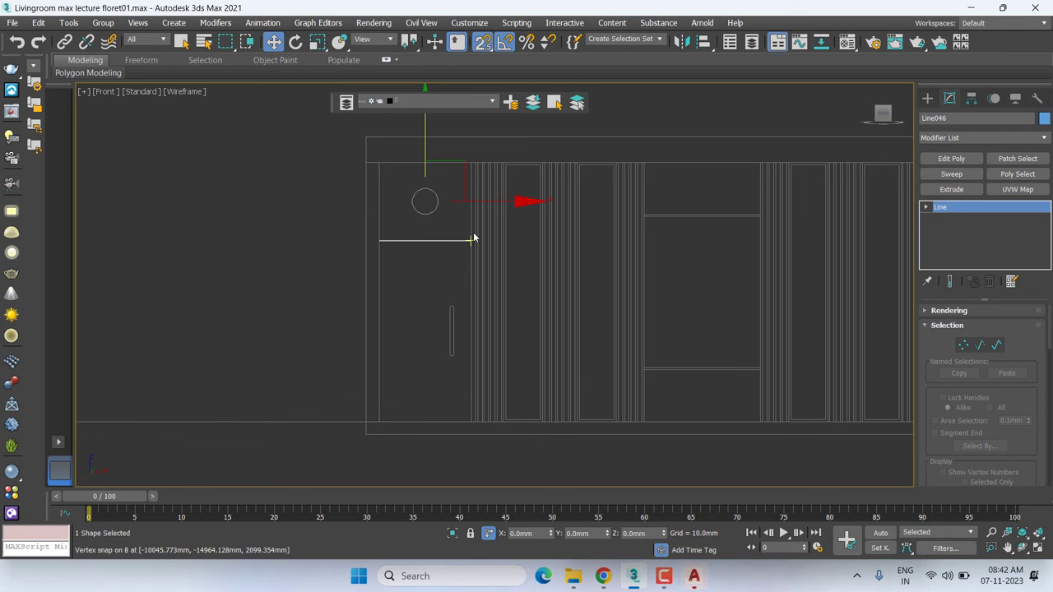
Add an Extrude modifier to Line046 with an Amount of 18 mm
middle_drag(783, 215, 676, 233)
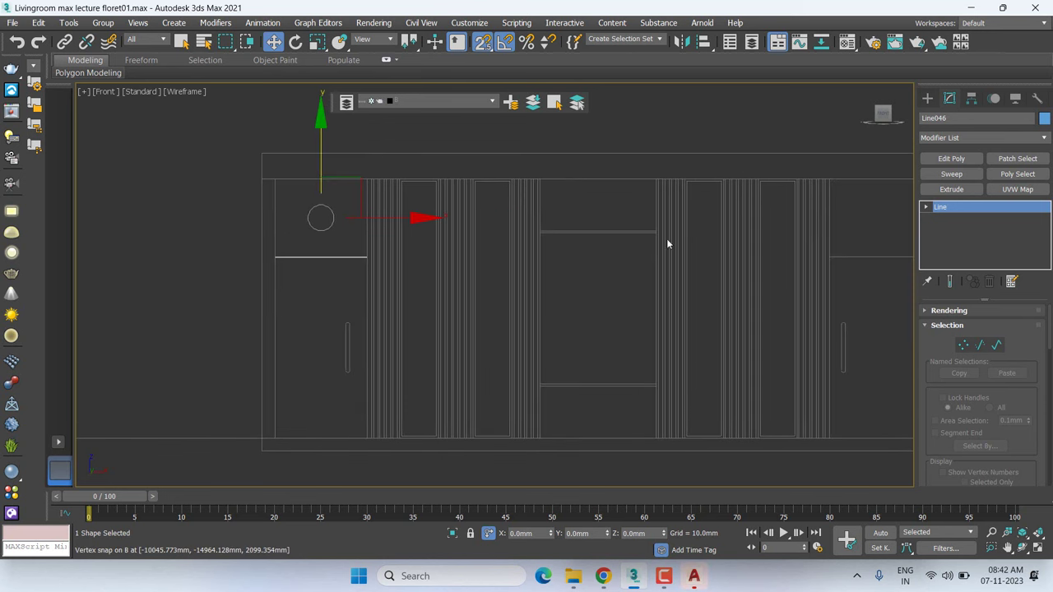
click(954, 190)
click(1008, 330)
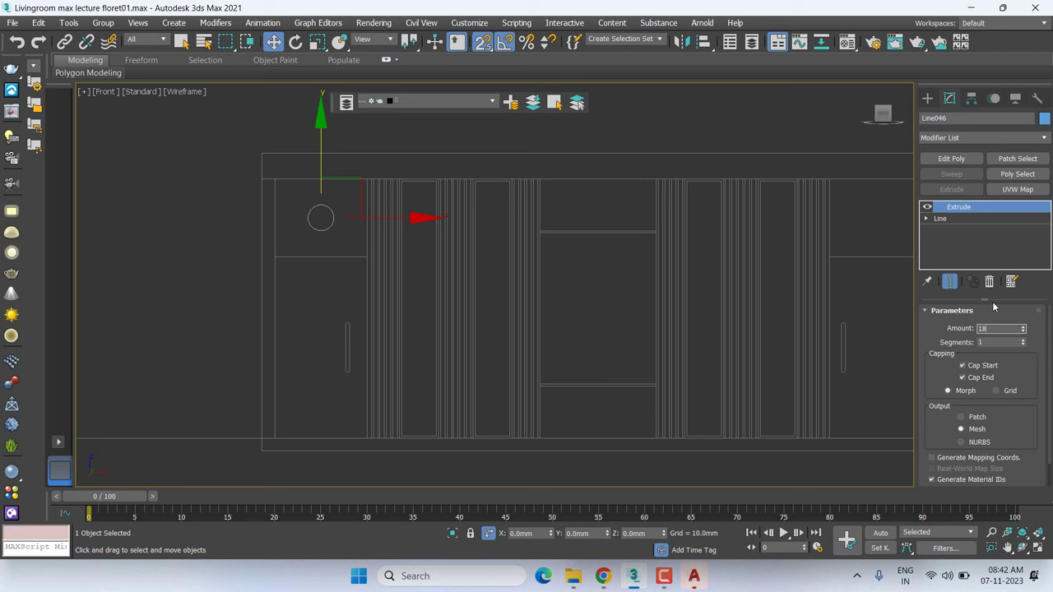
key(Return)
scroll(382, 306, down, 2)
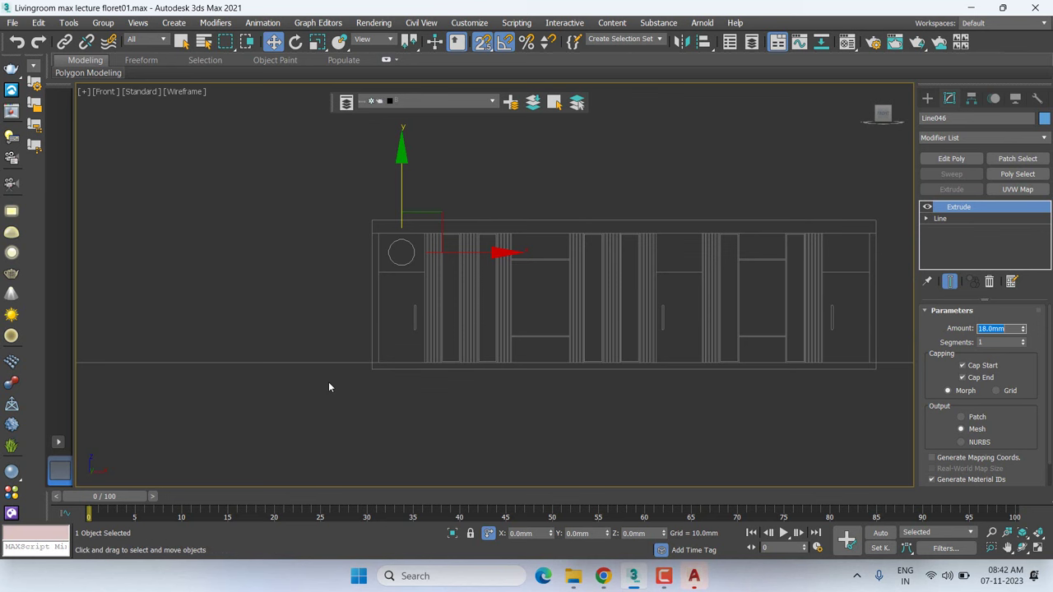
Switch to the Top view and zoom in on the extruded panel's plan position
middle_drag(328, 386, 298, 386)
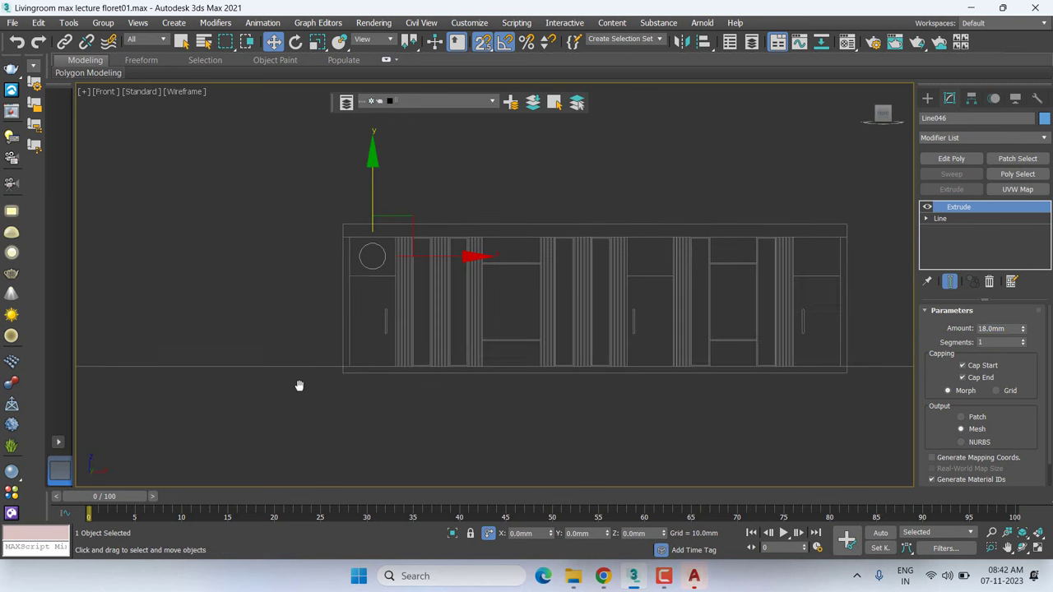
key(t)
scroll(307, 393, up, 5)
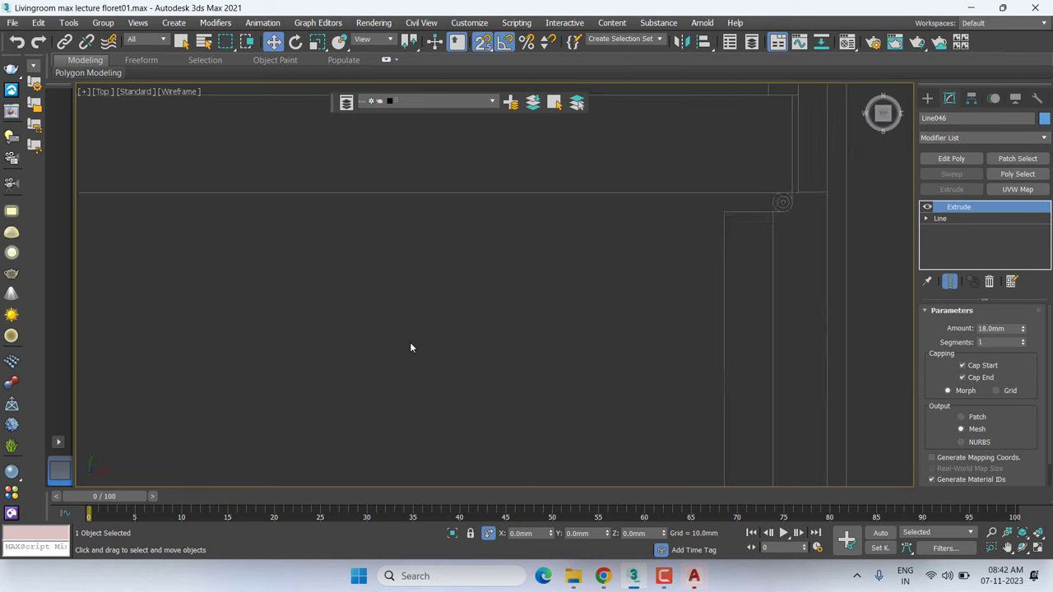
scroll(411, 343, down, 2)
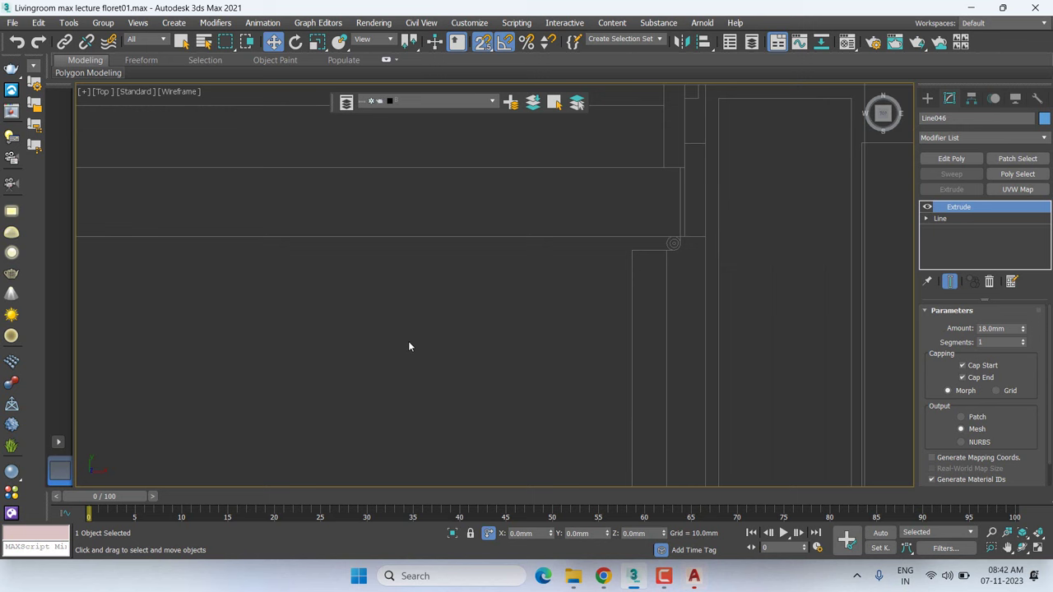
scroll(692, 354, down, 3)
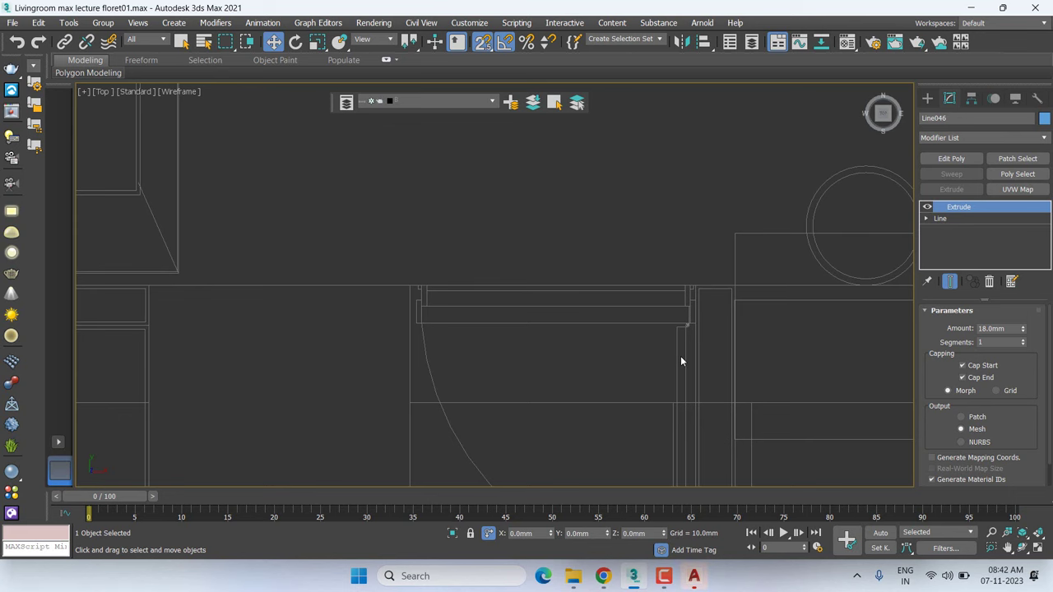
scroll(589, 328, down, 3)
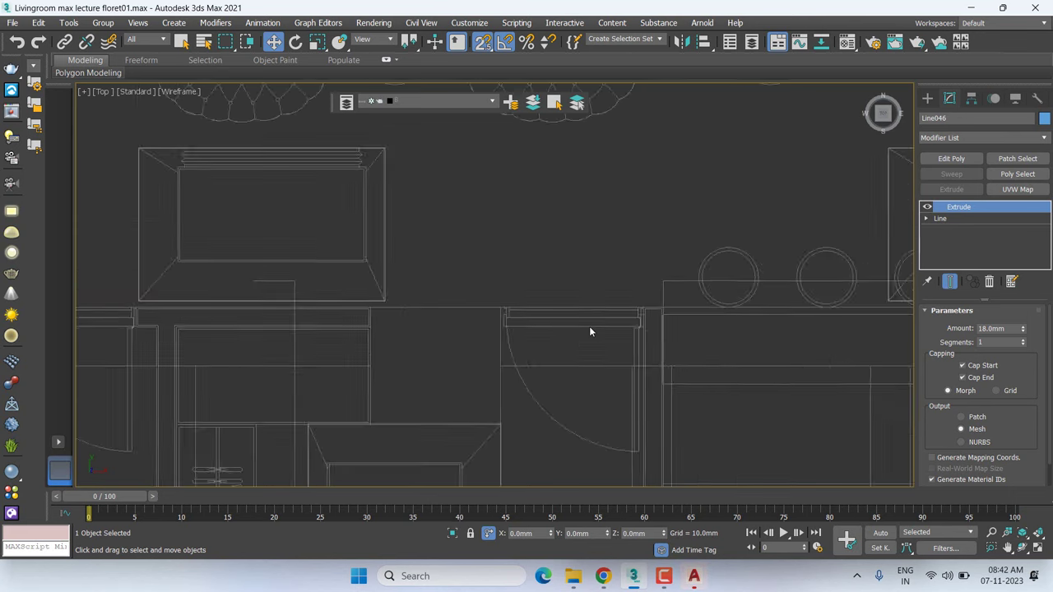
scroll(589, 328, down, 3)
scroll(589, 328, down, 3)
scroll(387, 367, up, 5)
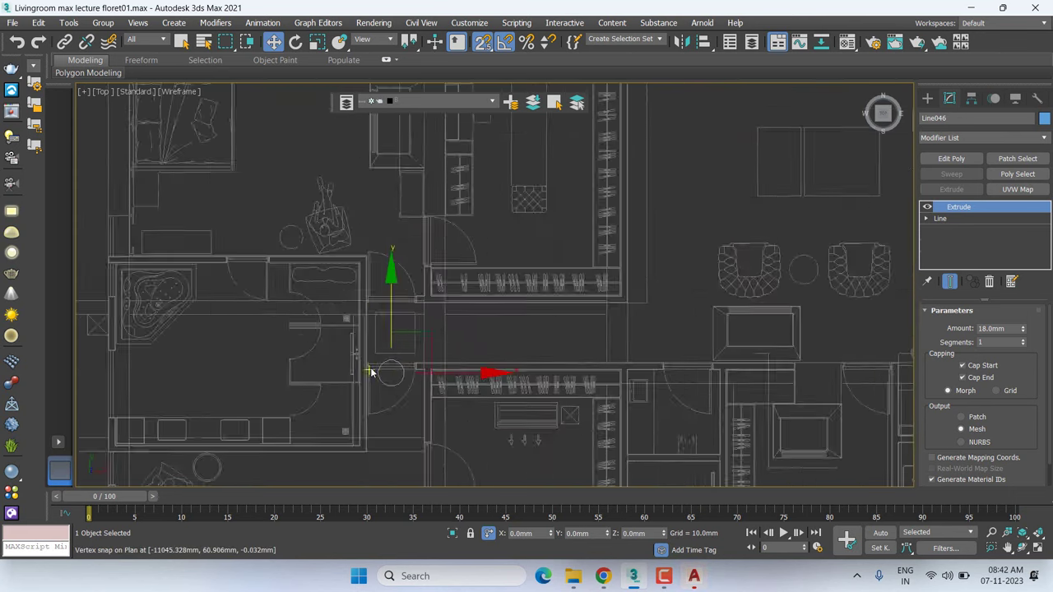
scroll(387, 368, up, 4)
scroll(387, 368, up, 2)
scroll(324, 370, up, 2)
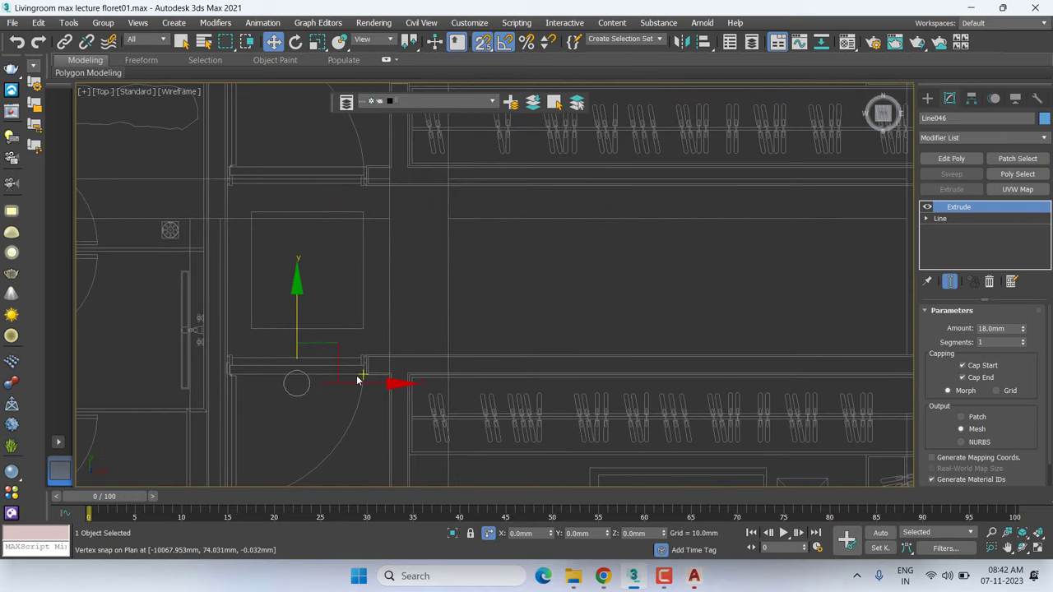
scroll(306, 341, up, 3)
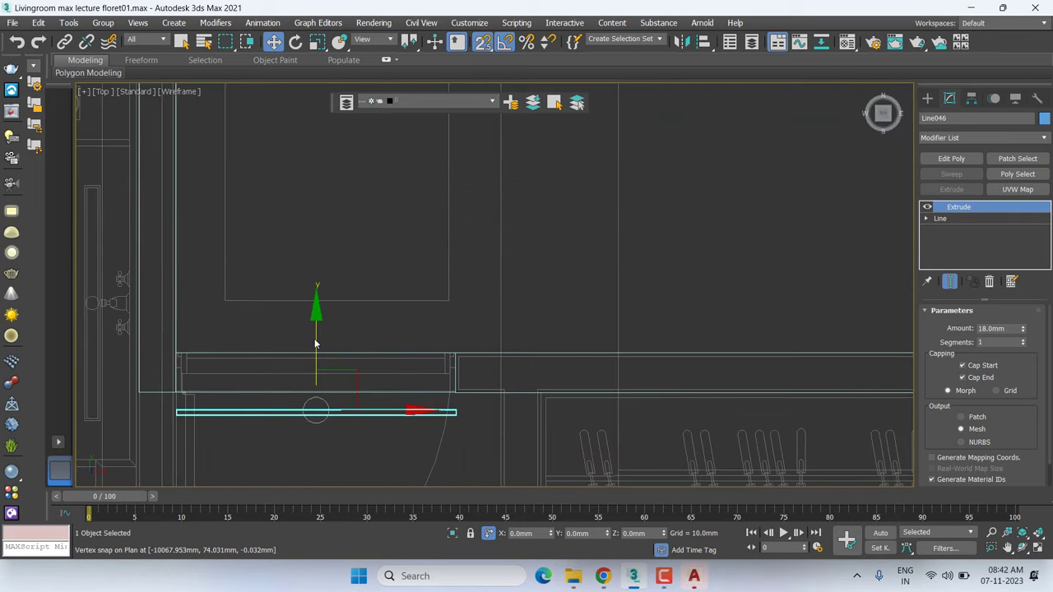
Lock the selection and snap the panel's corner onto a Line005 vertex on the wall line
mouse_move(313, 346)
mouse_down()
mouse_move(330, 282)
mouse_move(335, 299)
mouse_up()
scroll(455, 305, up, 2)
scroll(457, 298, up, 2)
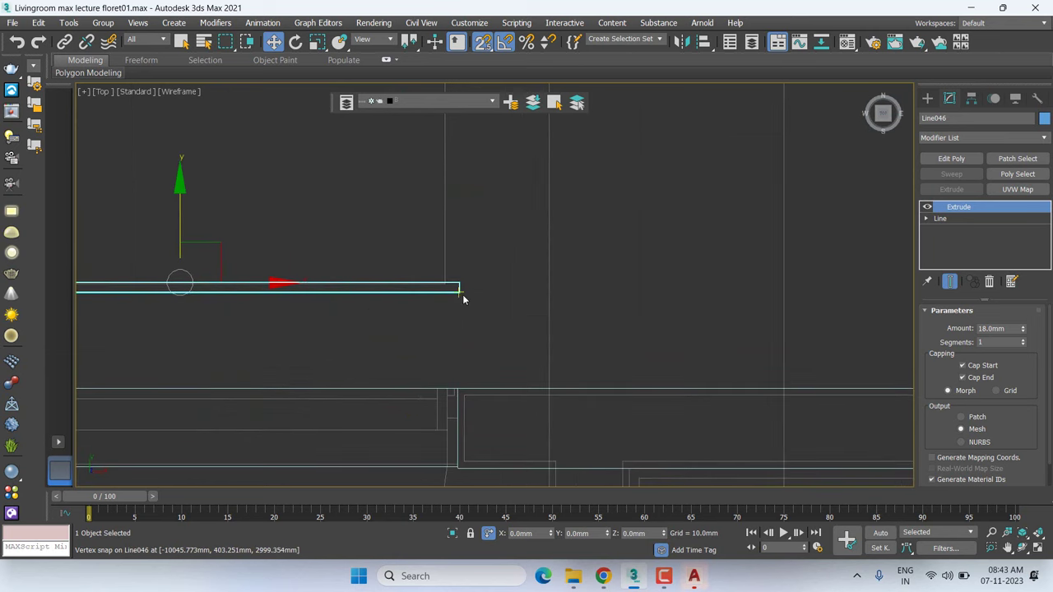
right_click(463, 296)
click(476, 306)
drag(466, 296, 458, 381)
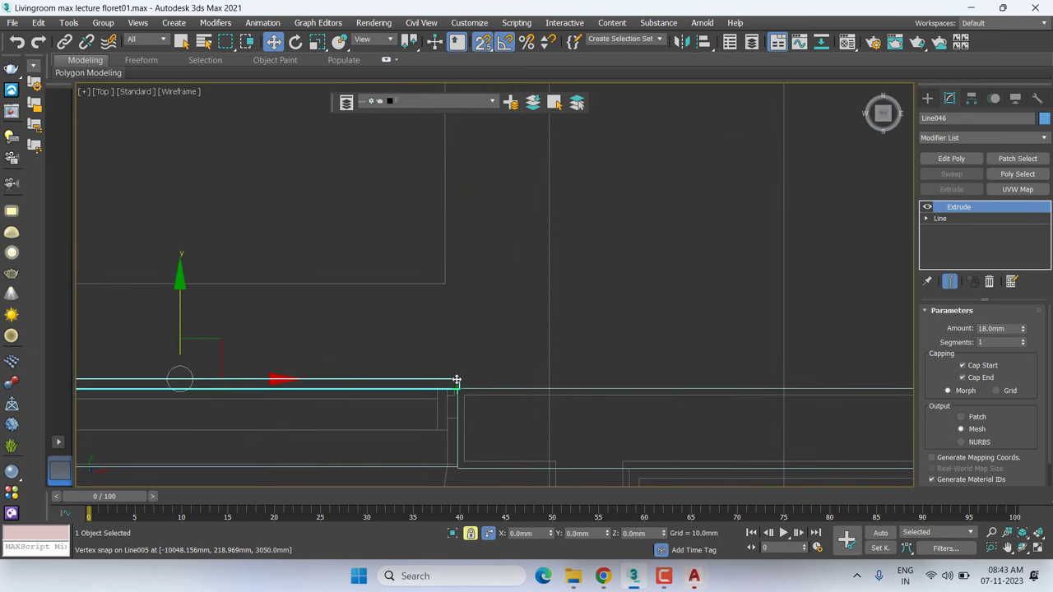
key(f)
scroll(482, 284, up, 2)
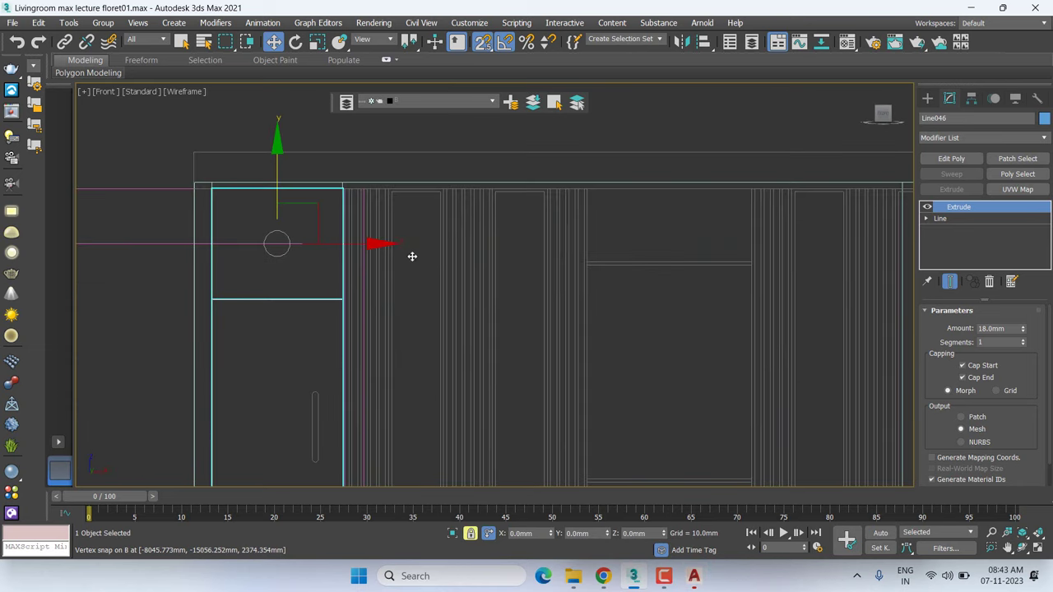
scroll(412, 254, up, 2)
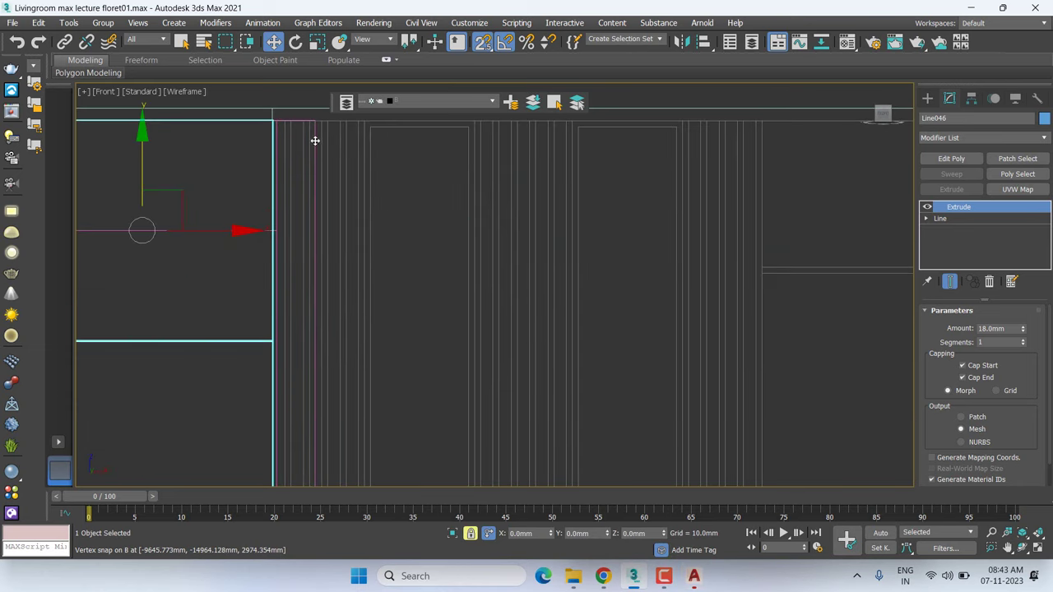
scroll(320, 144, up, 3)
middle_drag(319, 159, 375, 280)
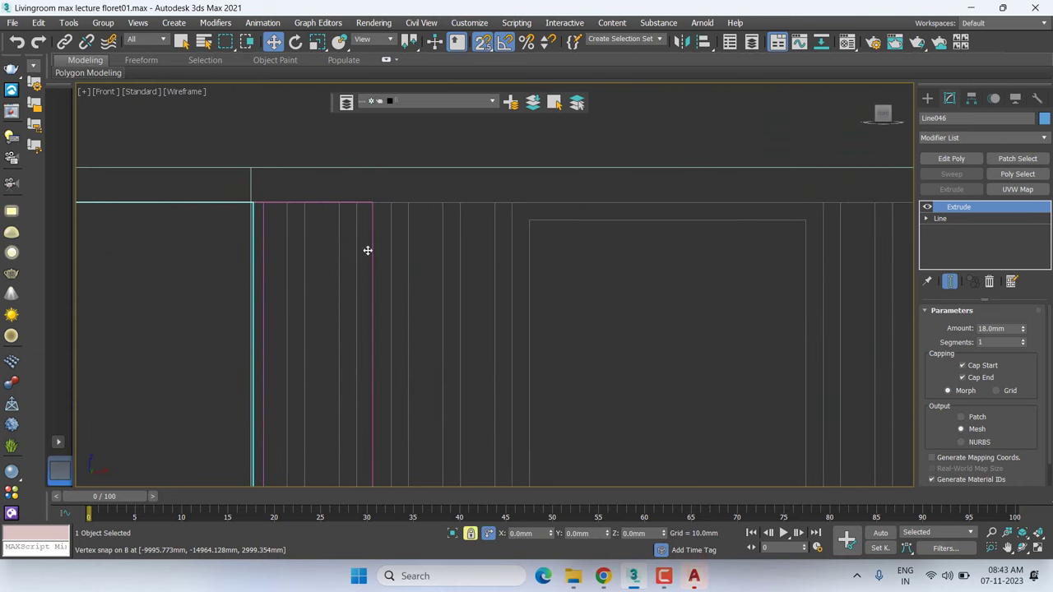
scroll(406, 228, up, 3)
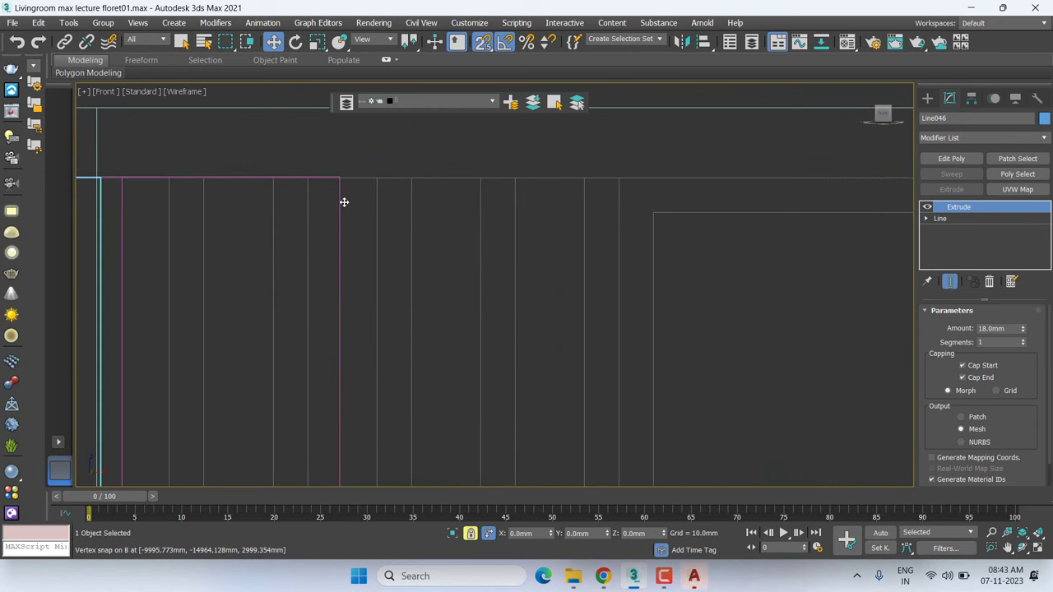
scroll(344, 202, down, 3)
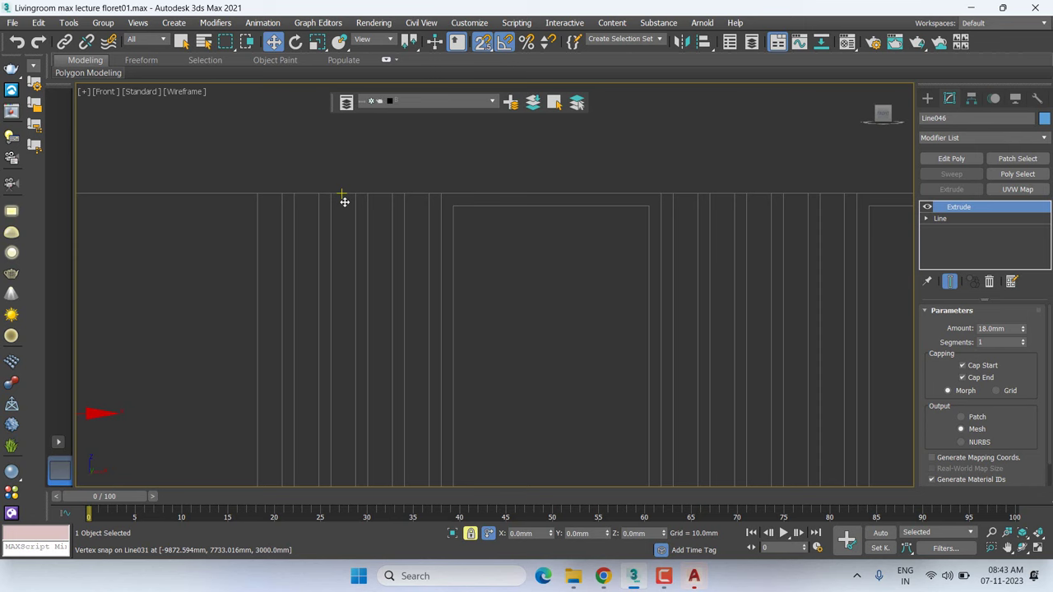
scroll(344, 201, down, 2)
scroll(431, 218, up, 2)
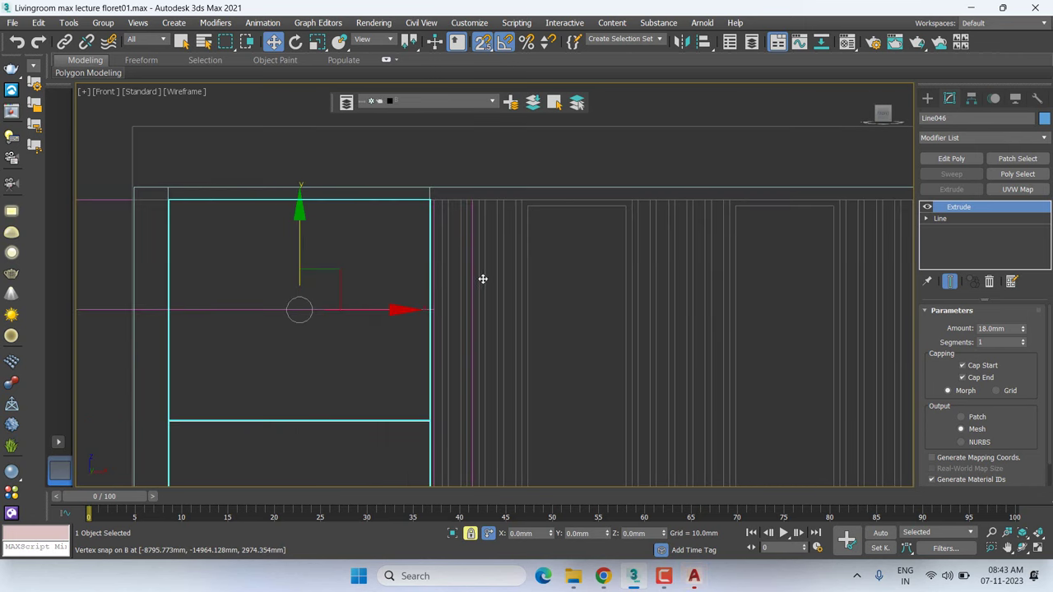
scroll(482, 279, up, 4)
scroll(481, 267, up, 2)
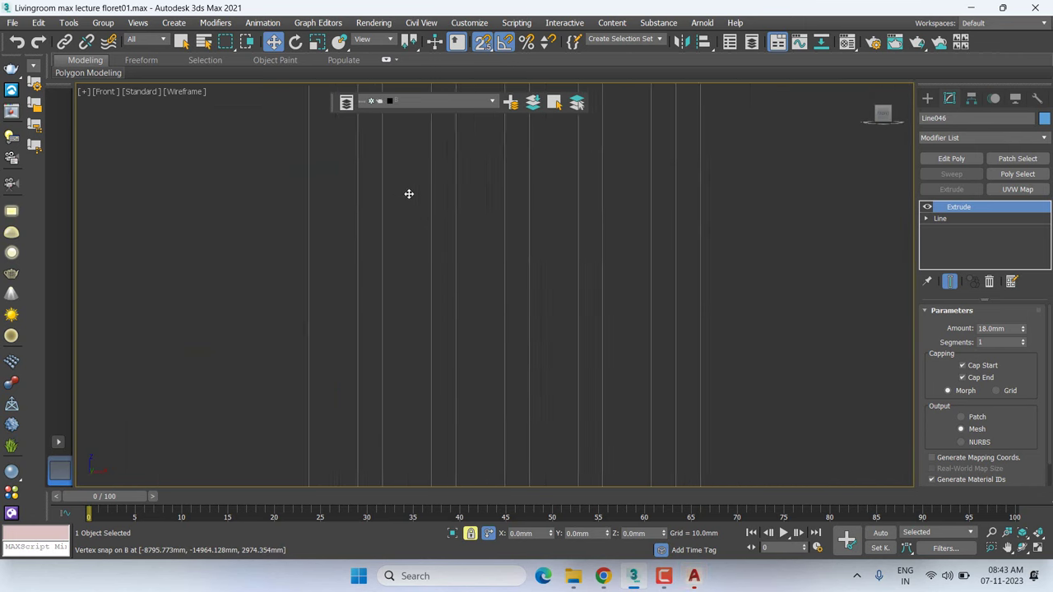
middle_drag(409, 195, 390, 301)
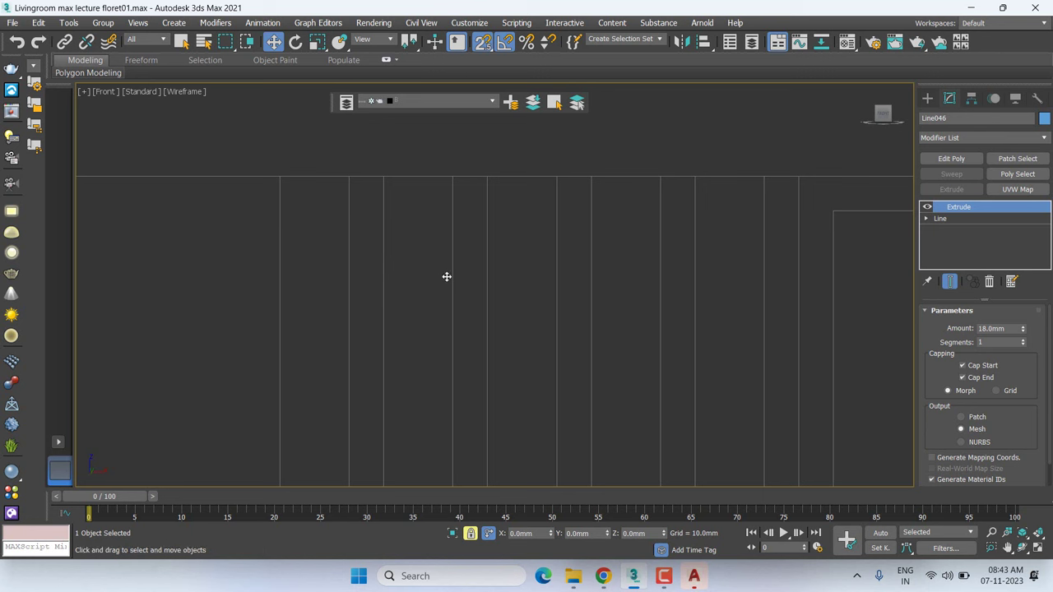
scroll(447, 276, down, 1)
scroll(447, 276, down, 1)
scroll(447, 276, down, 1)
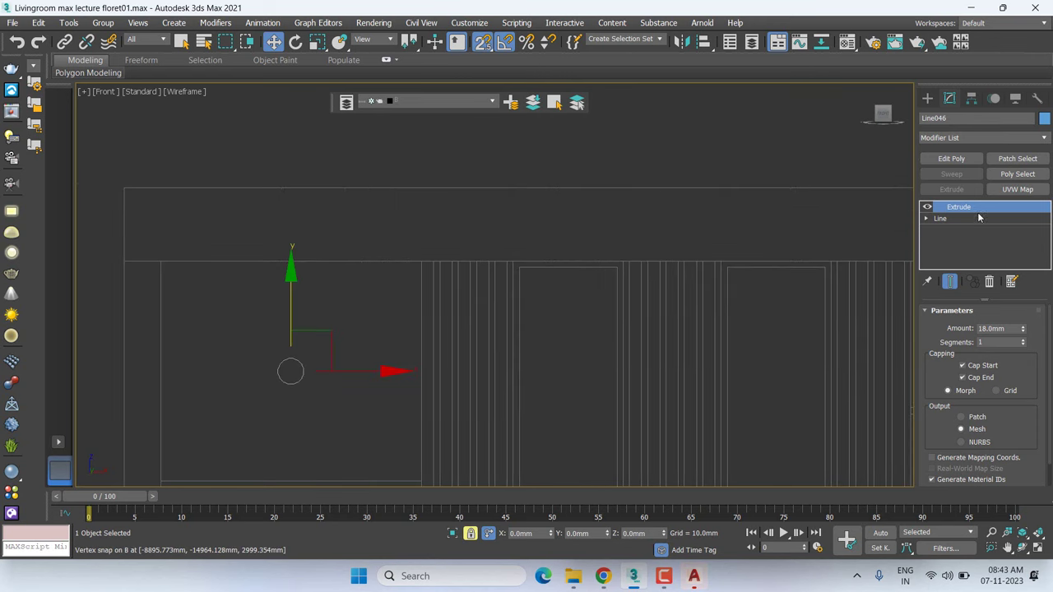
Draw a two-point line, Line047, from the wall top down beside the fluted strips
click(928, 97)
click(952, 188)
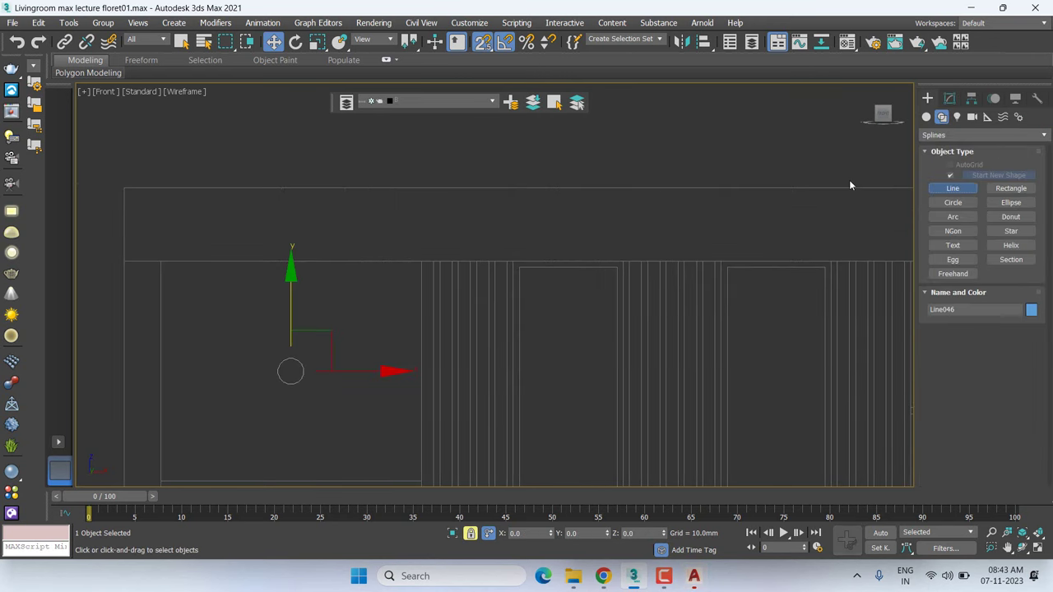
scroll(478, 307, up, 2)
scroll(463, 149, up, 2)
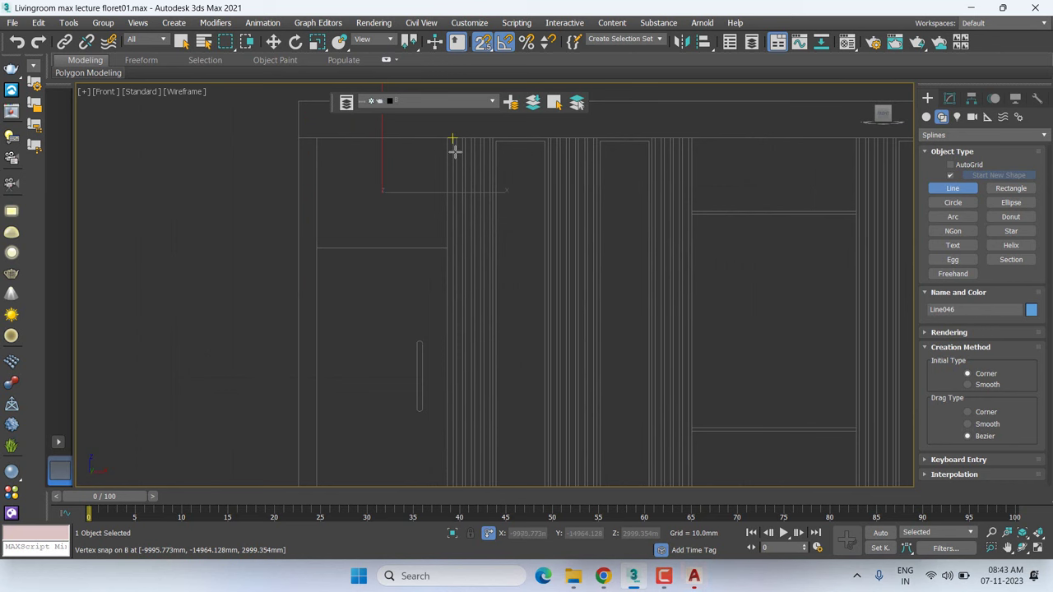
click(455, 146)
key(i)
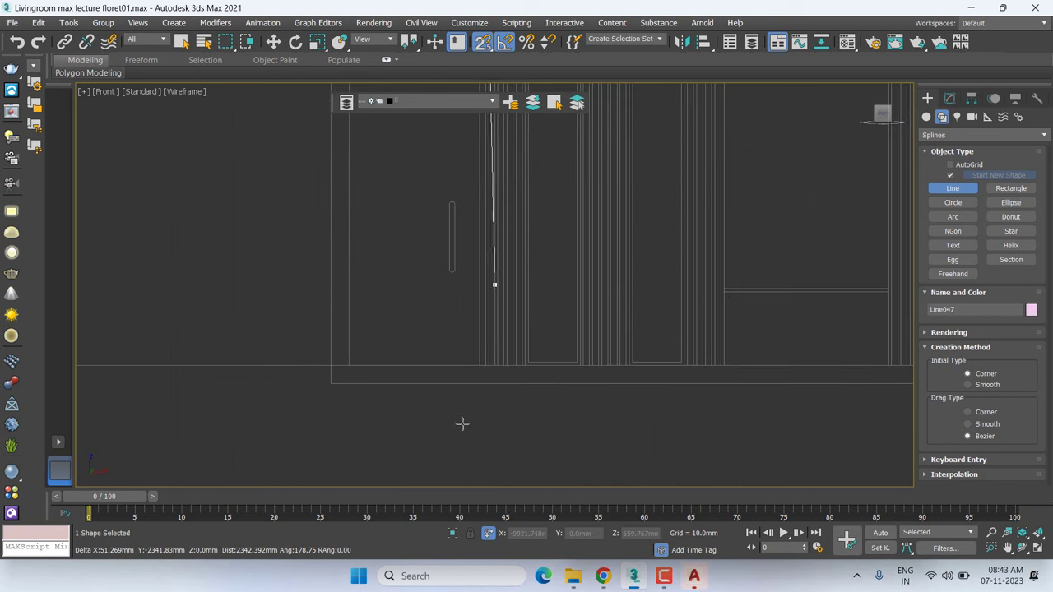
click(484, 363)
right_click(291, 230)
key(w)
click(949, 98)
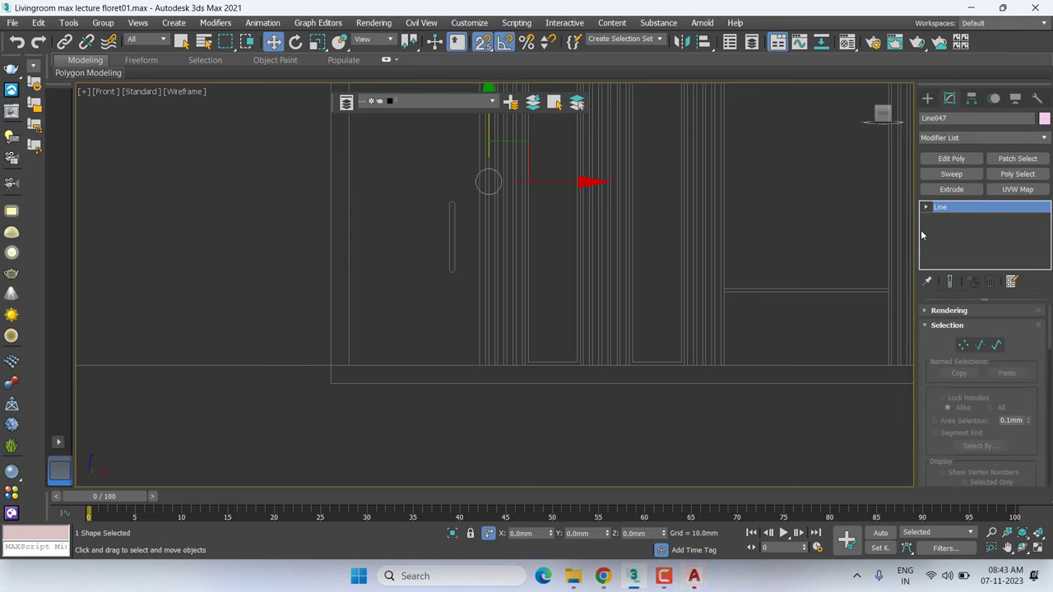
Select Line047's spline at Spline level and apply a -30 mm Outline to it
click(926, 206)
click(949, 241)
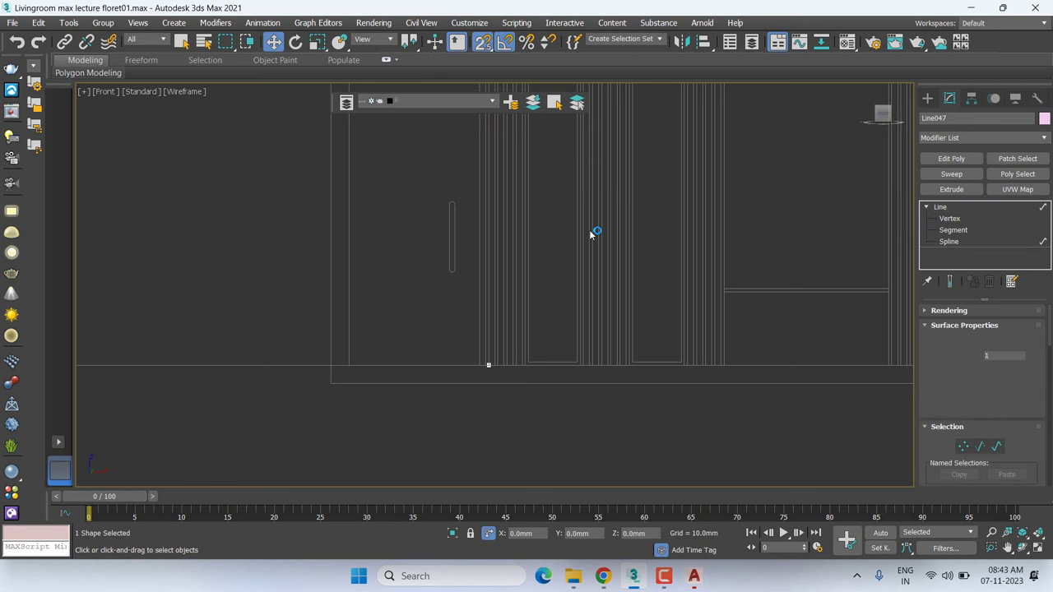
scroll(510, 247, up, 2)
scroll(527, 193, up, 2)
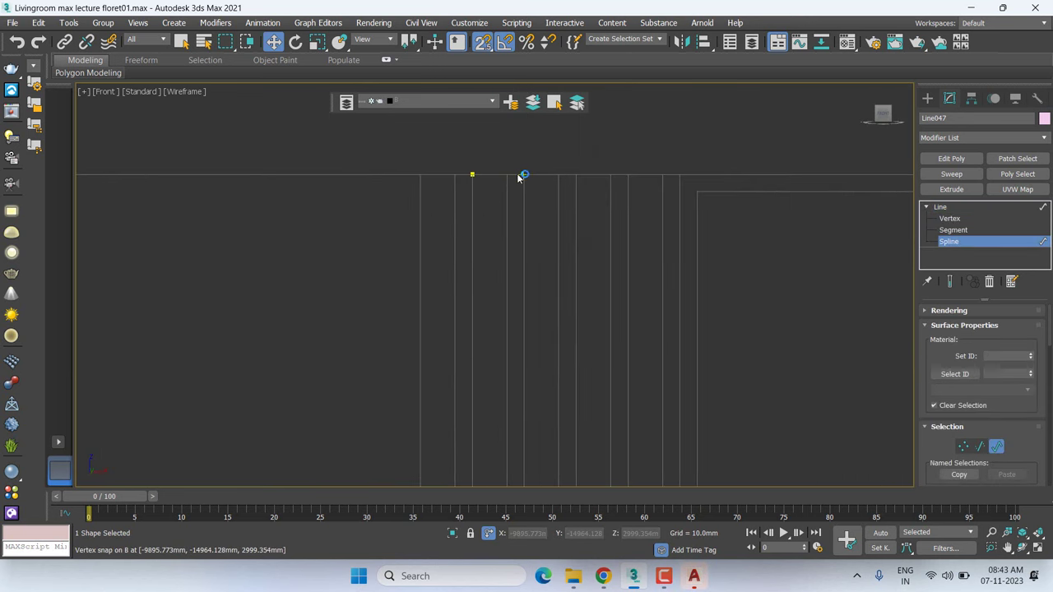
scroll(522, 172, up, 2)
drag(485, 218, 442, 252)
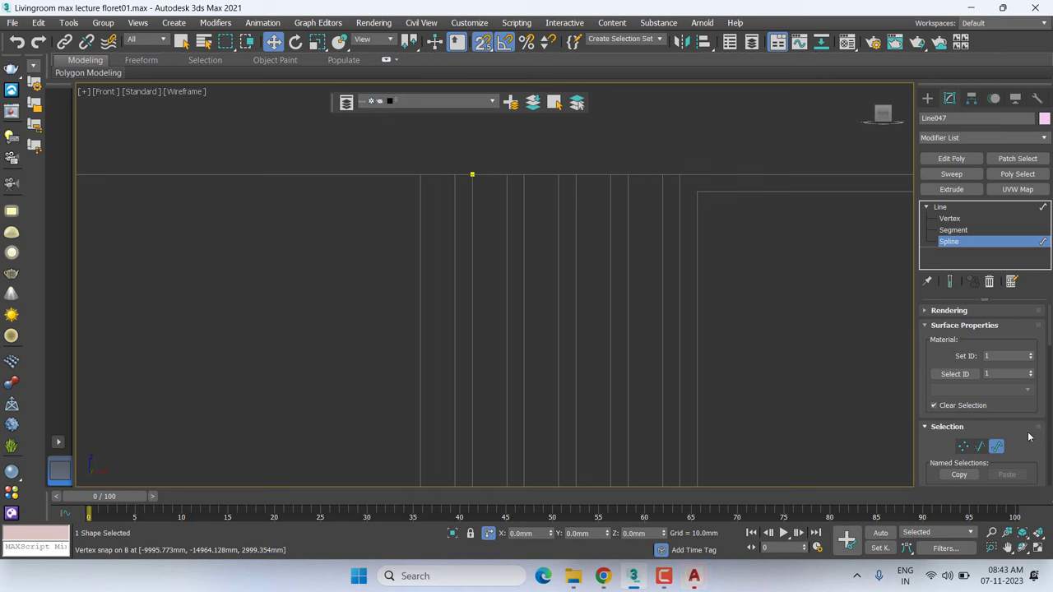
scroll(985, 387, down, 2)
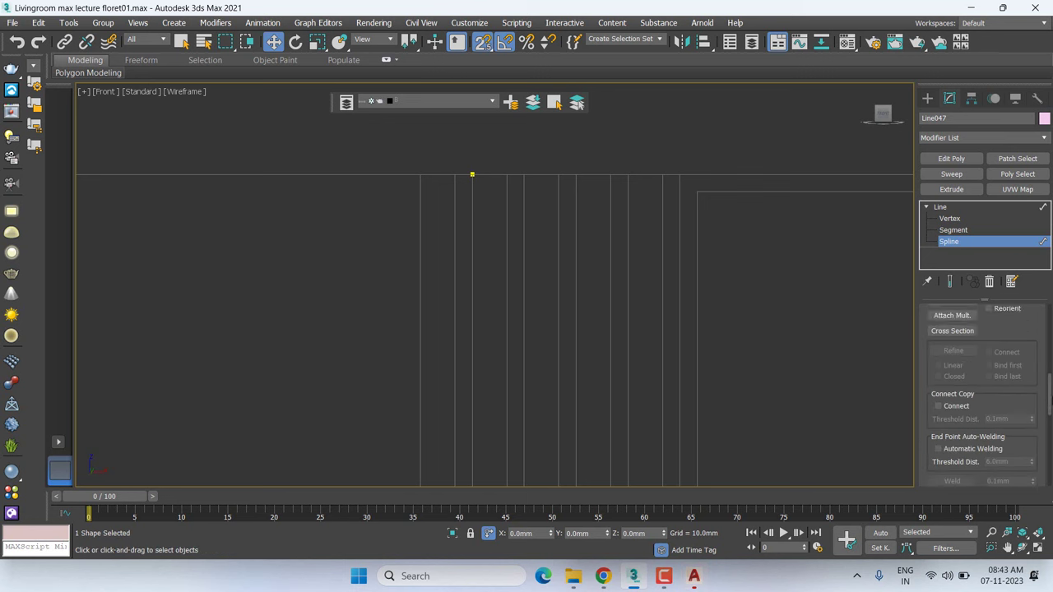
scroll(985, 387, down, 2)
scroll(985, 387, down, 2)
scroll(985, 387, down, 2)
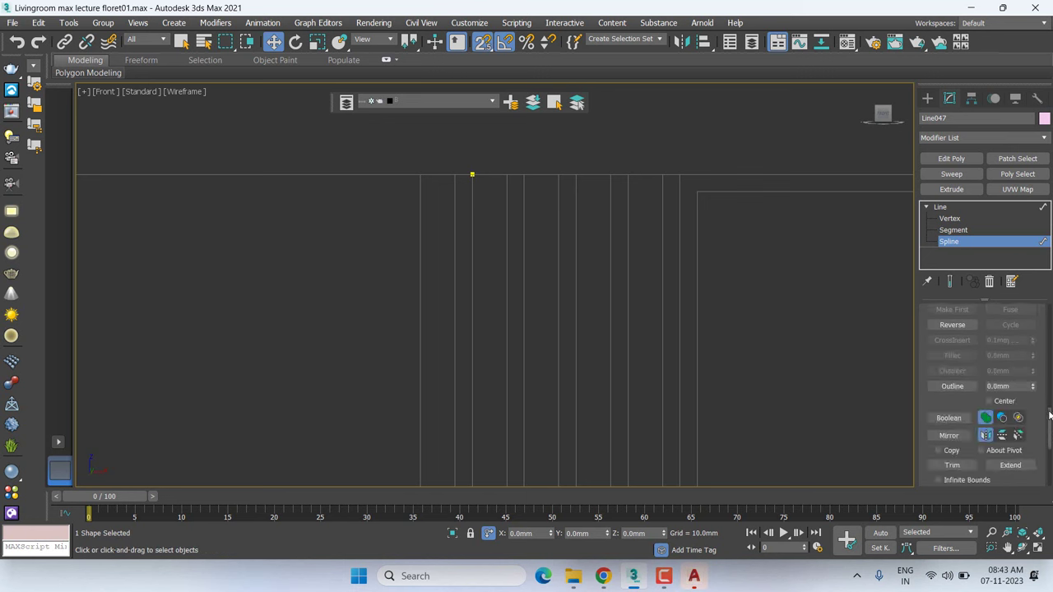
drag(1035, 387, 1035, 401)
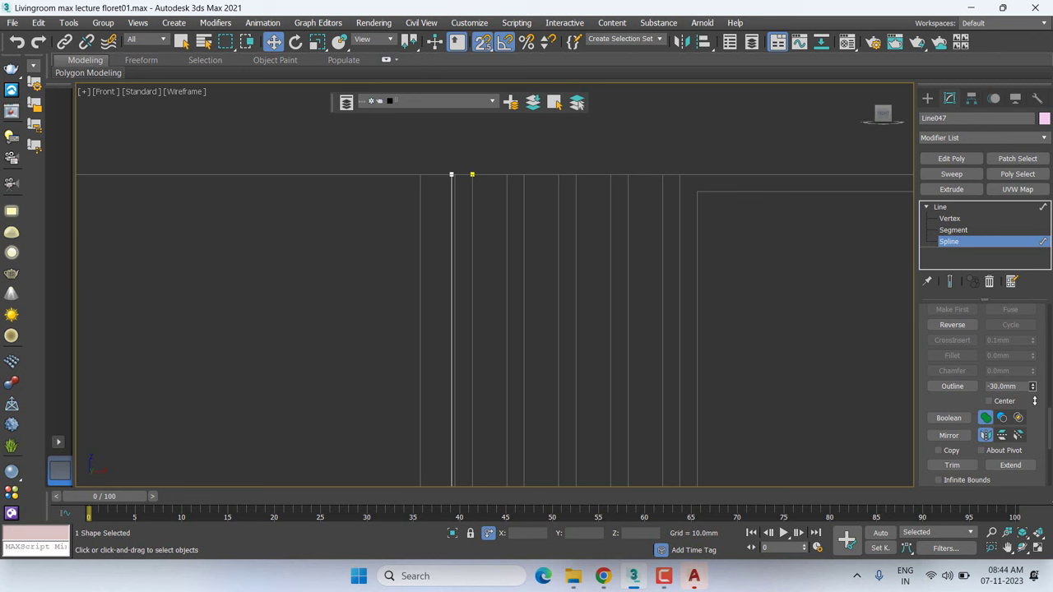
drag(1033, 386, 1033, 386)
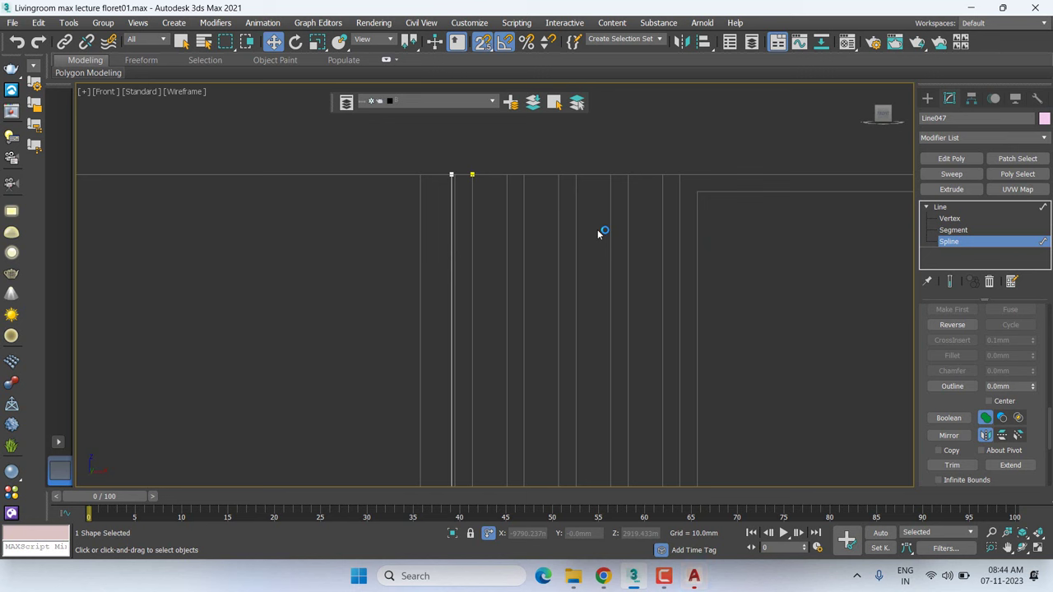
Apply a Sweep modifier to Line047 using the built-in Bar section
click(946, 208)
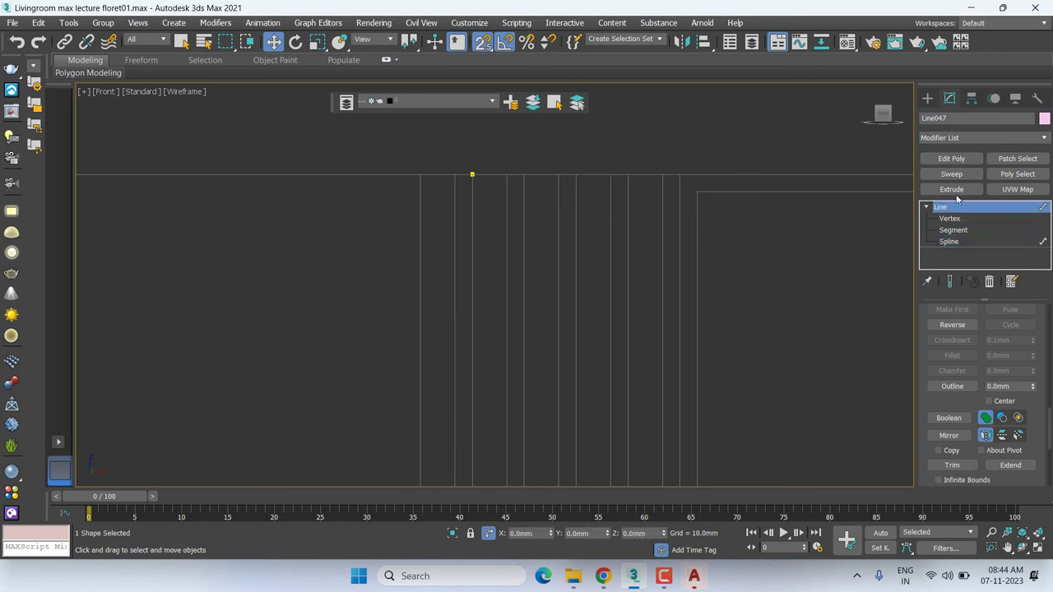
click(954, 174)
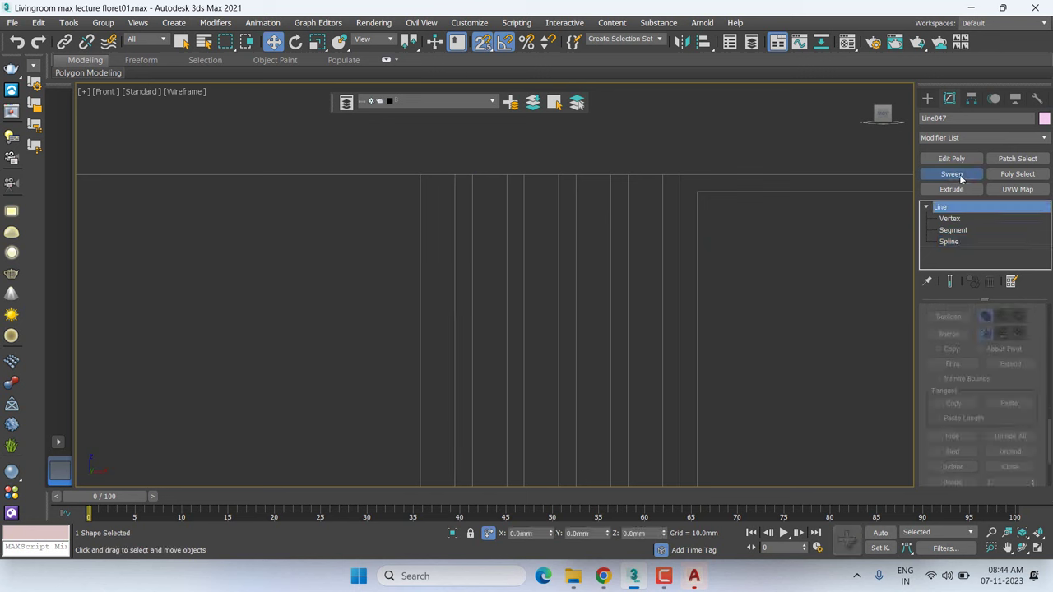
scroll(999, 443, up, 2)
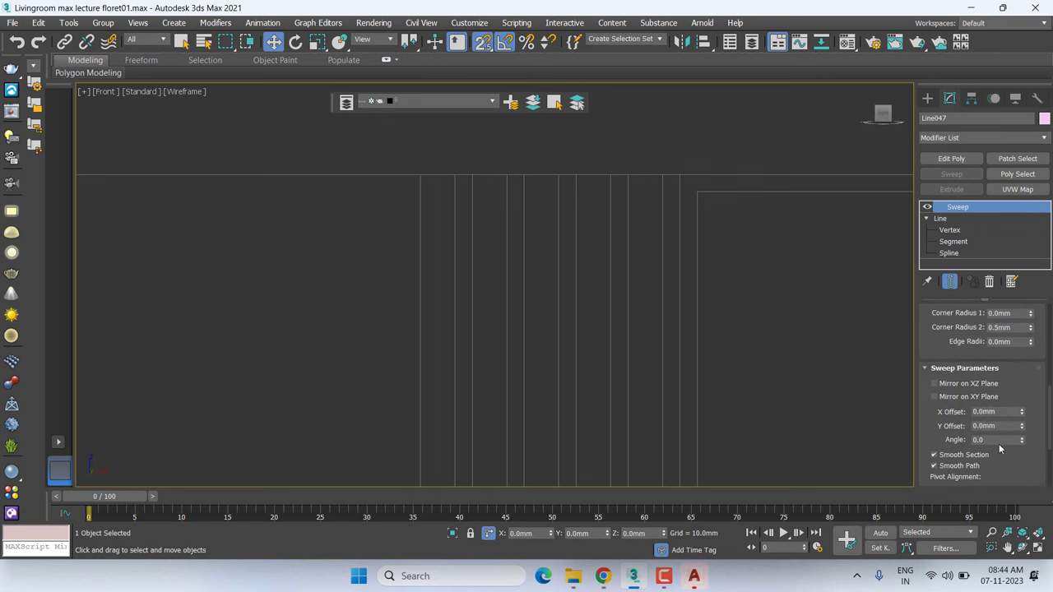
scroll(954, 490, up, 3)
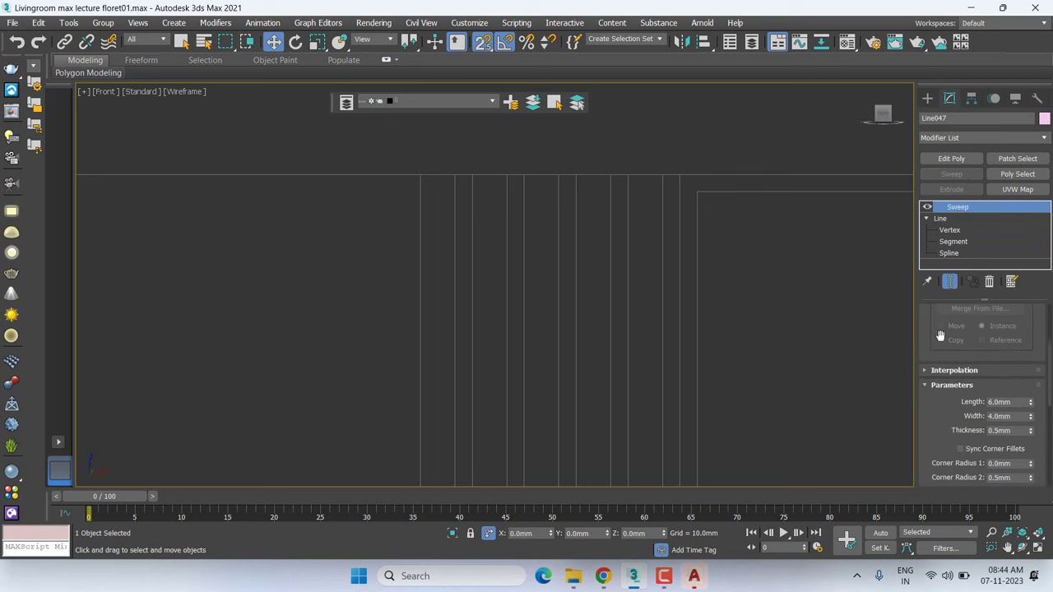
scroll(938, 399, up, 3)
scroll(944, 459, up, 3)
click(981, 356)
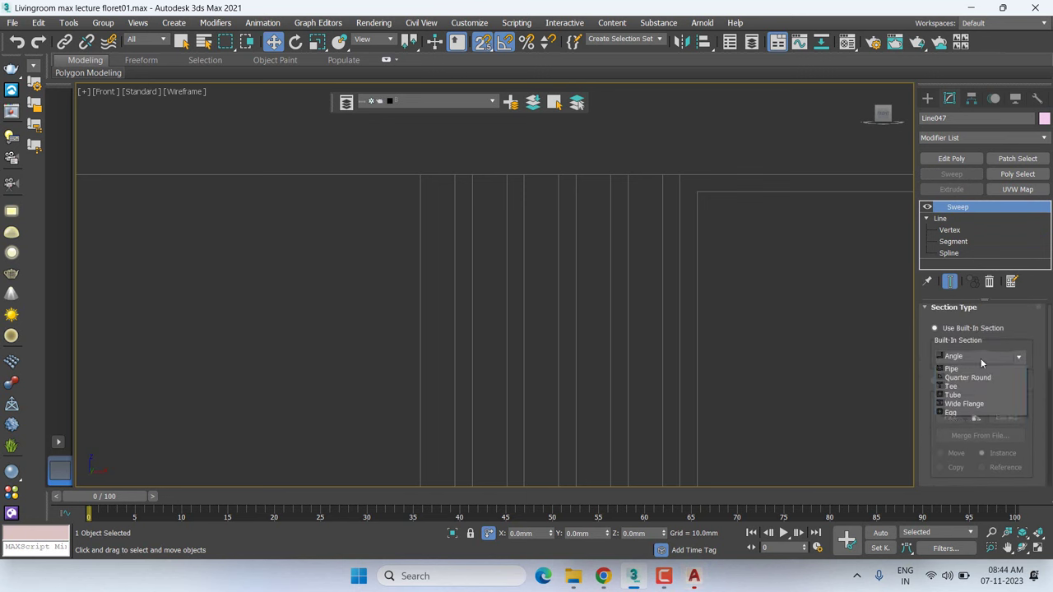
click(963, 378)
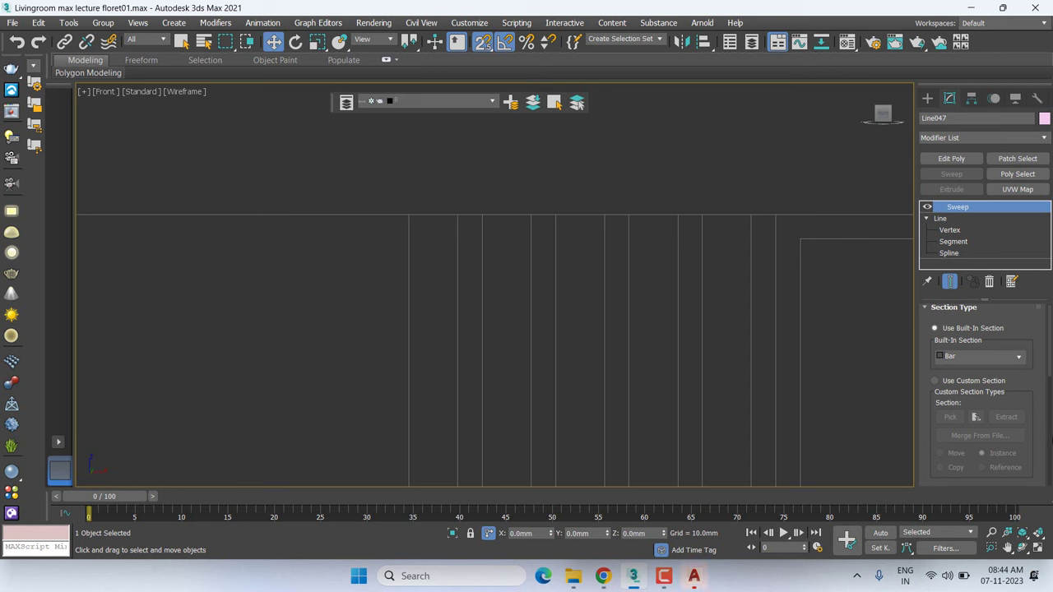
Lengthen the bar section to 10.86mm
mouse_move(1050, 341)
mouse_down()
mouse_move(1051, 458)
mouse_move(1051, 408)
mouse_up()
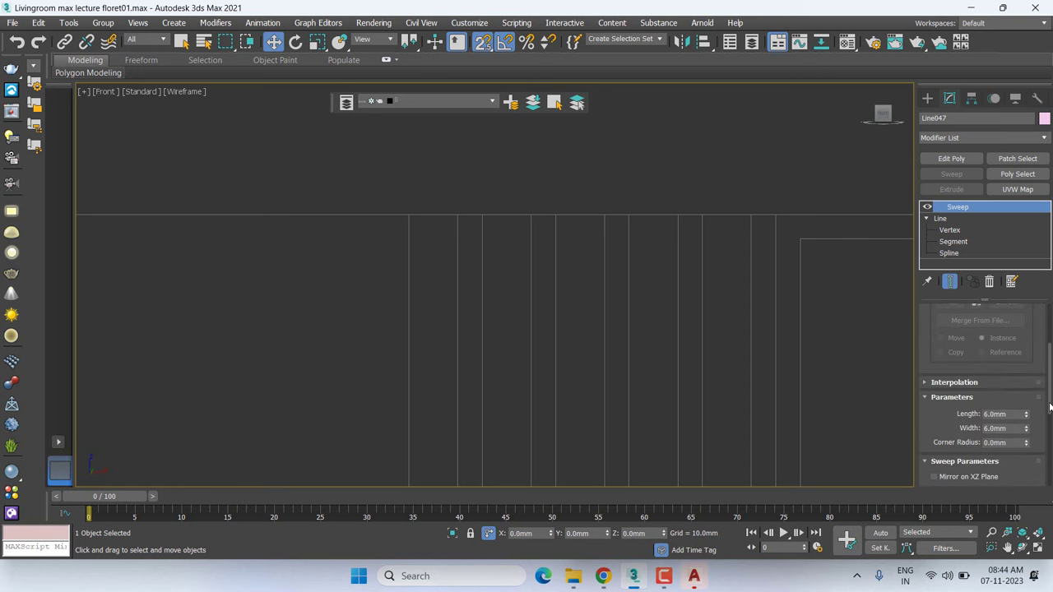
drag(1026, 414, 1027, 374)
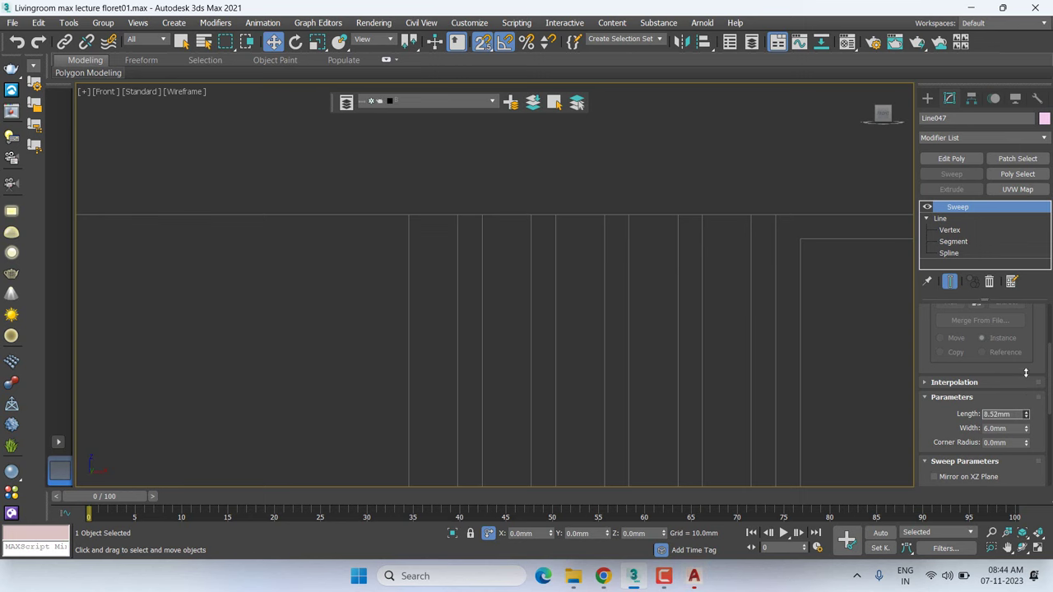
middle_drag(571, 247, 564, 297)
key(t)
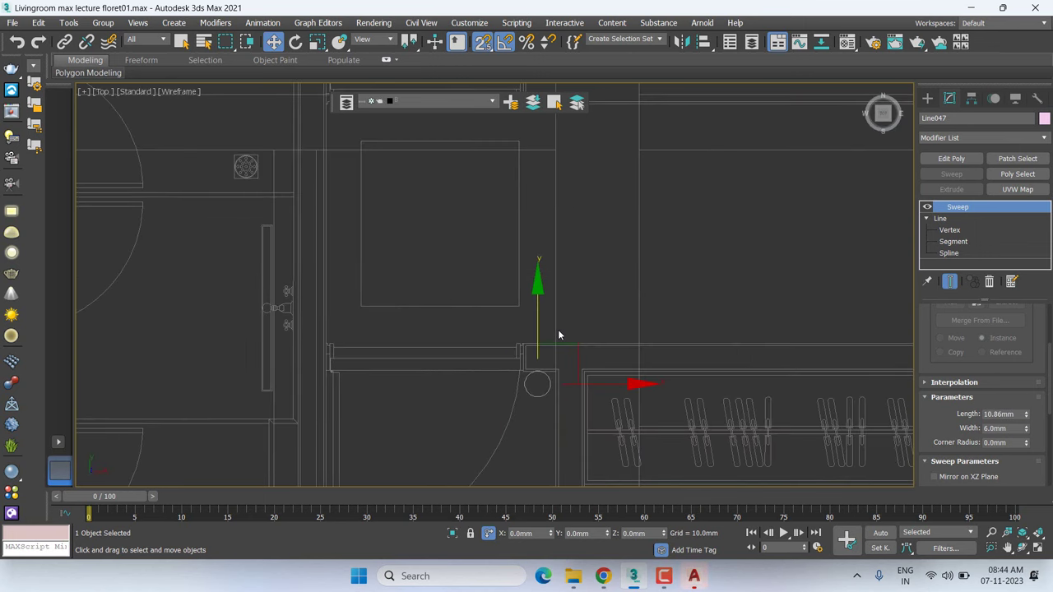
In Front view, toggle the Sweep off and on to compare the bar with the line
scroll(558, 335, up, 2)
scroll(543, 362, up, 2)
key(f)
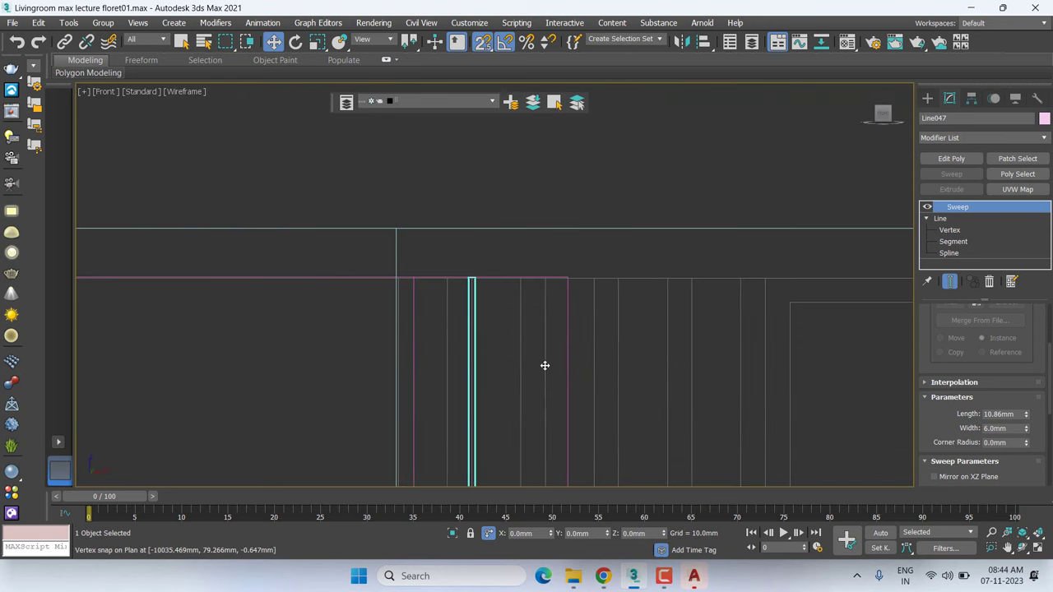
scroll(477, 285, up, 5)
scroll(993, 367, down, 1)
scroll(993, 367, down, 1)
scroll(536, 367, down, 2)
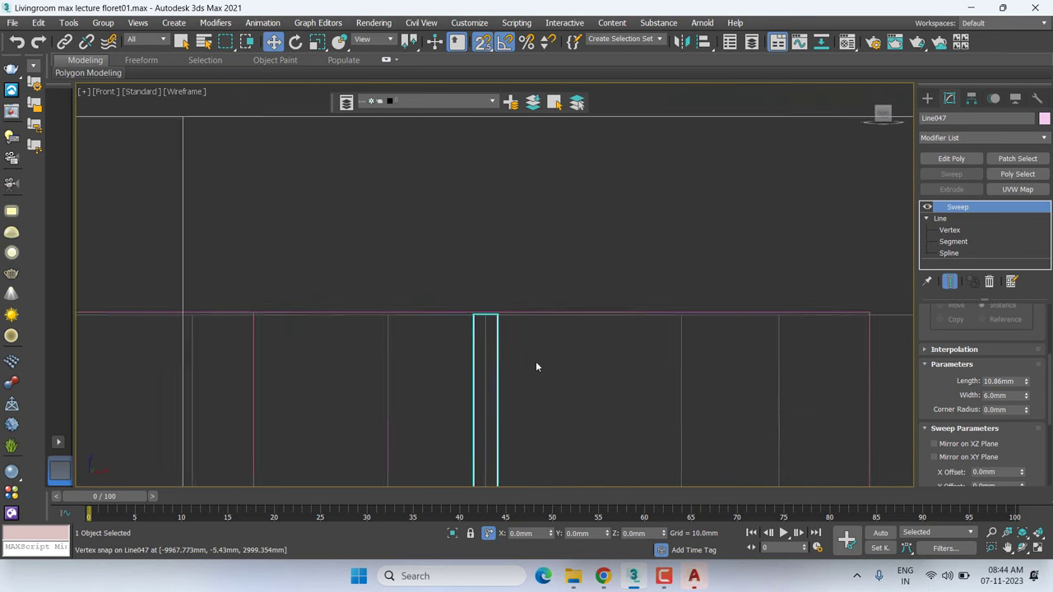
scroll(536, 367, down, 2)
middle_drag(548, 337, 583, 252)
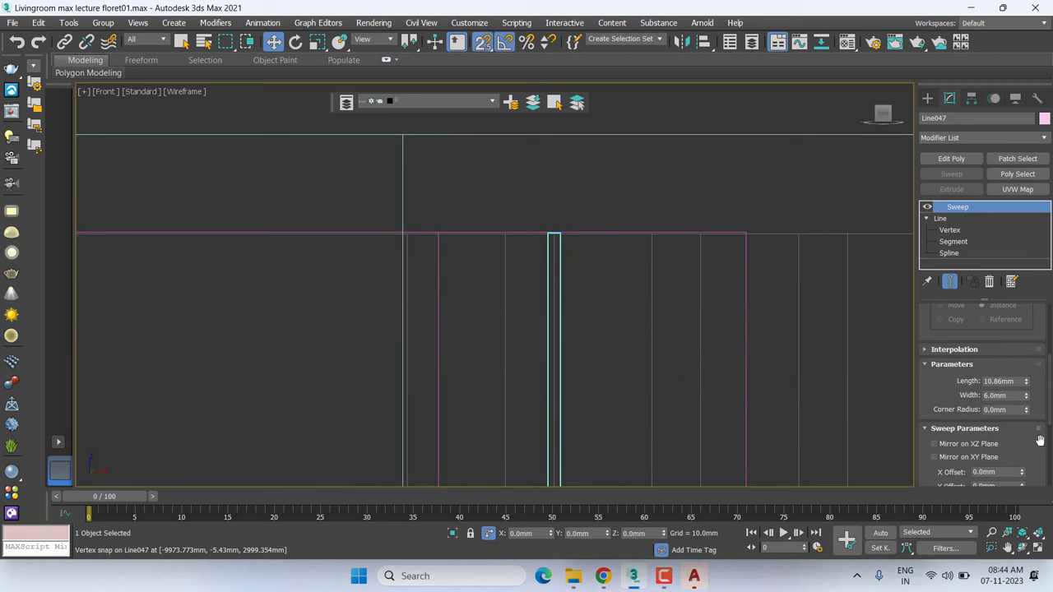
drag(1040, 441, 1043, 322)
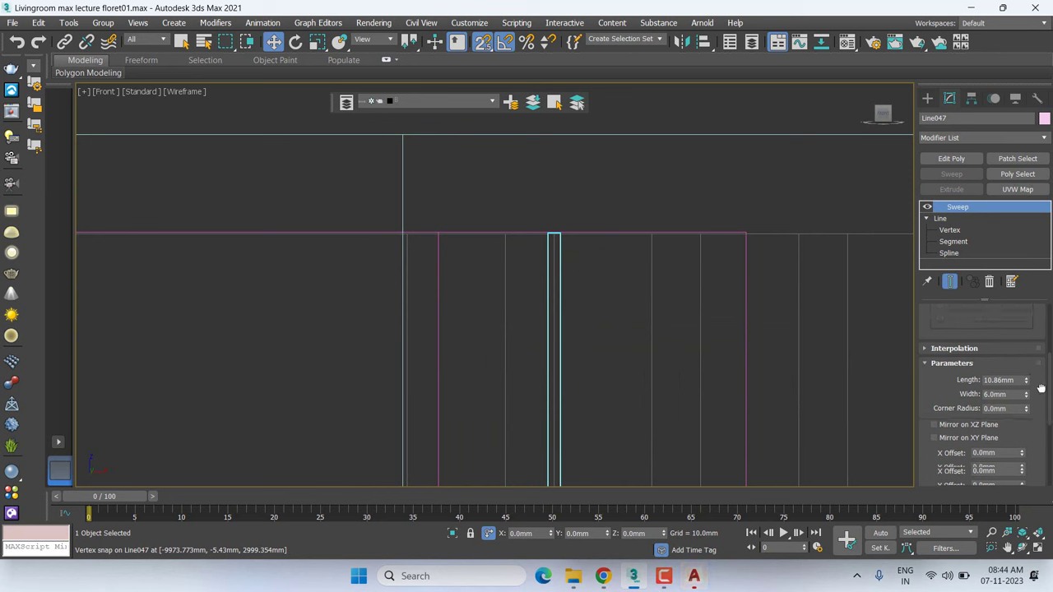
click(930, 208)
click(929, 208)
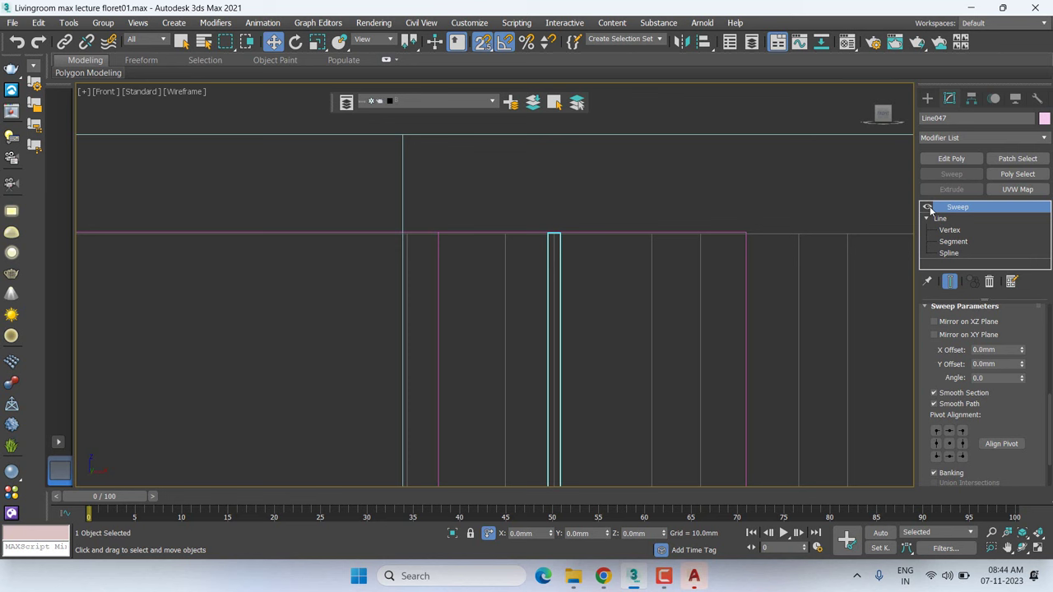
click(929, 209)
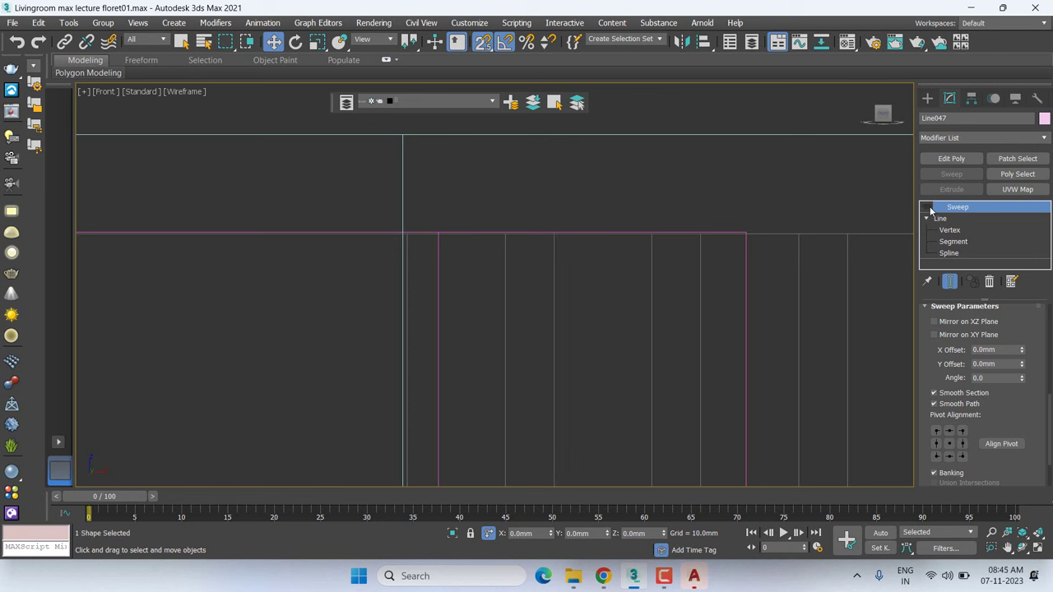
click(929, 208)
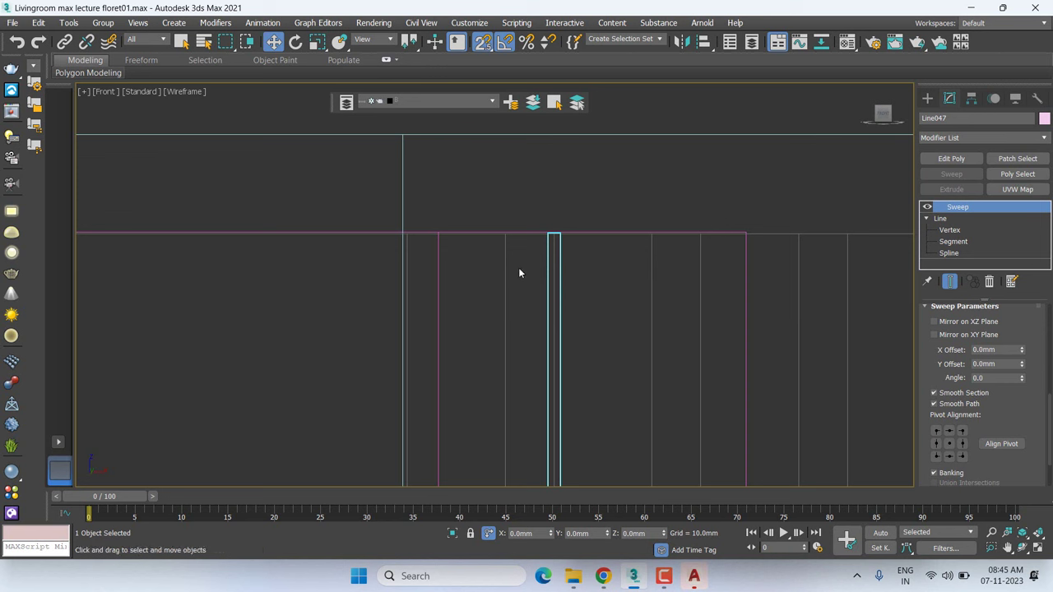
Set the sweep's Pivot Alignment to the top-left corner
click(964, 432)
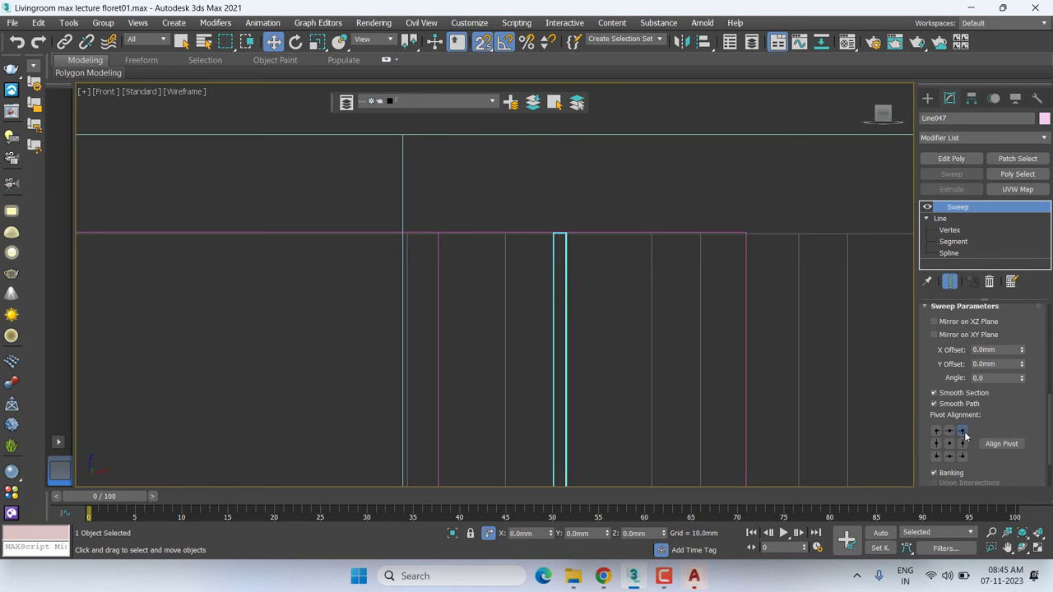
click(937, 431)
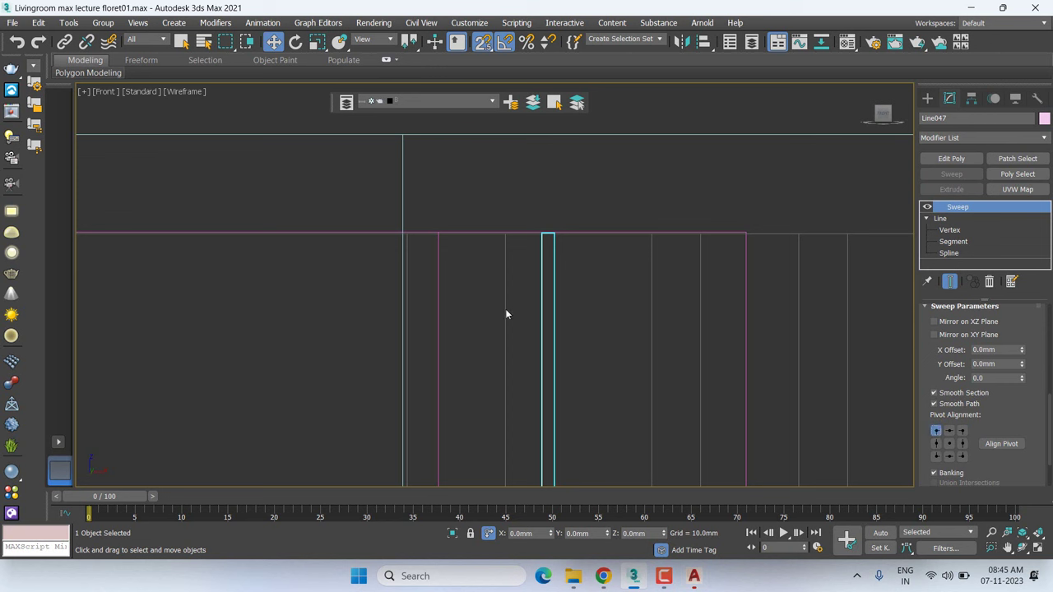
scroll(1042, 344, up, 2)
Set the Bar section's width to 25mm and its length to 18mm
scroll(1036, 387, up, 3)
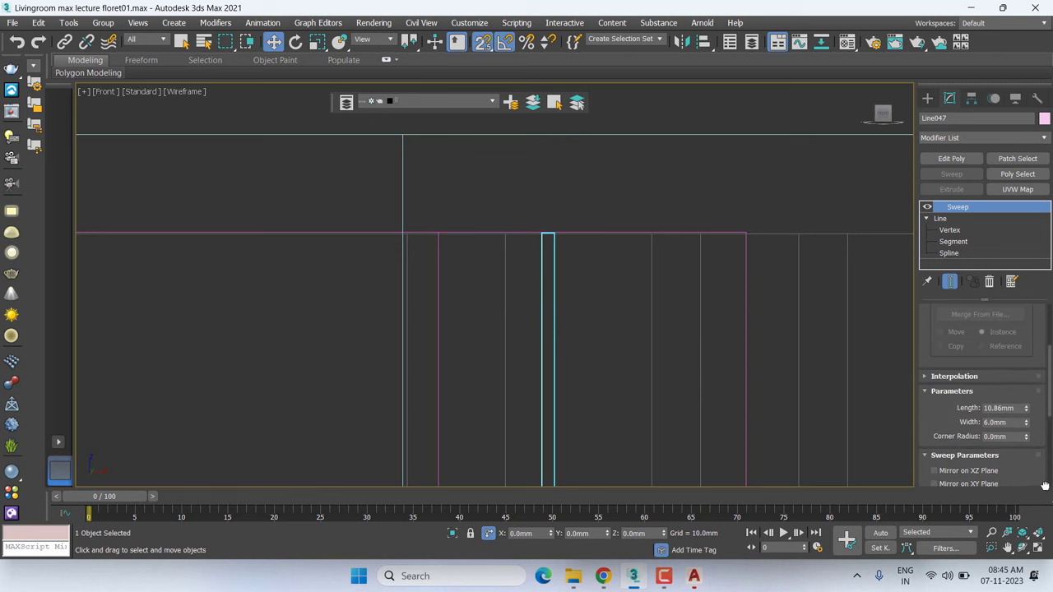
drag(1028, 410, 1028, 413)
drag(1027, 422, 1027, 407)
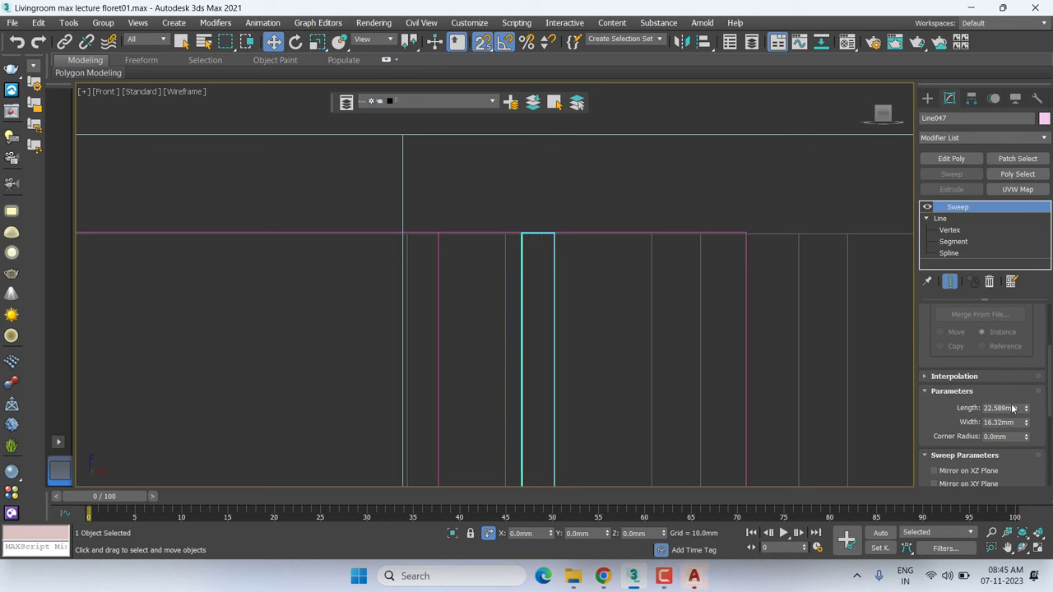
click(1005, 422)
text(25)
key(Return)
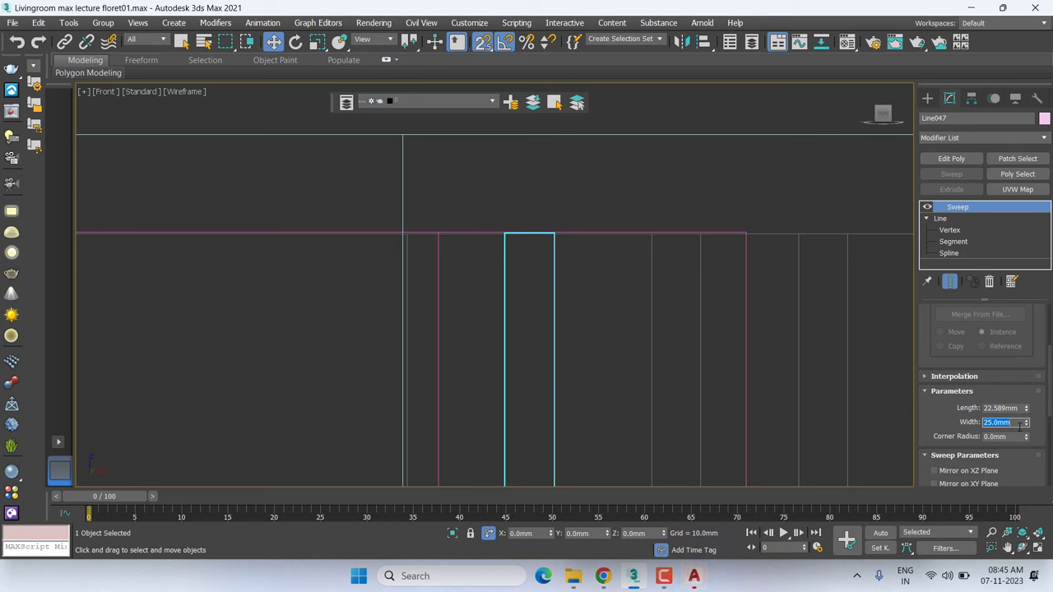
click(995, 408)
text(18.0mm)
middle_drag(726, 359, 721, 381)
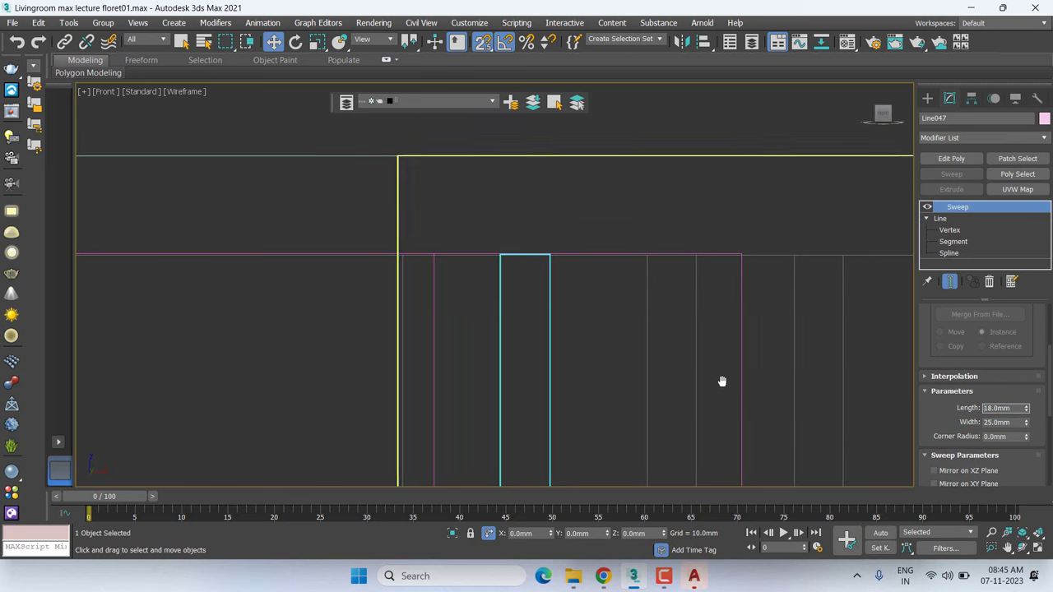
In Top view, move the swept bar up in plan
key(t)
scroll(716, 375, down, 2)
scroll(648, 343, down, 5)
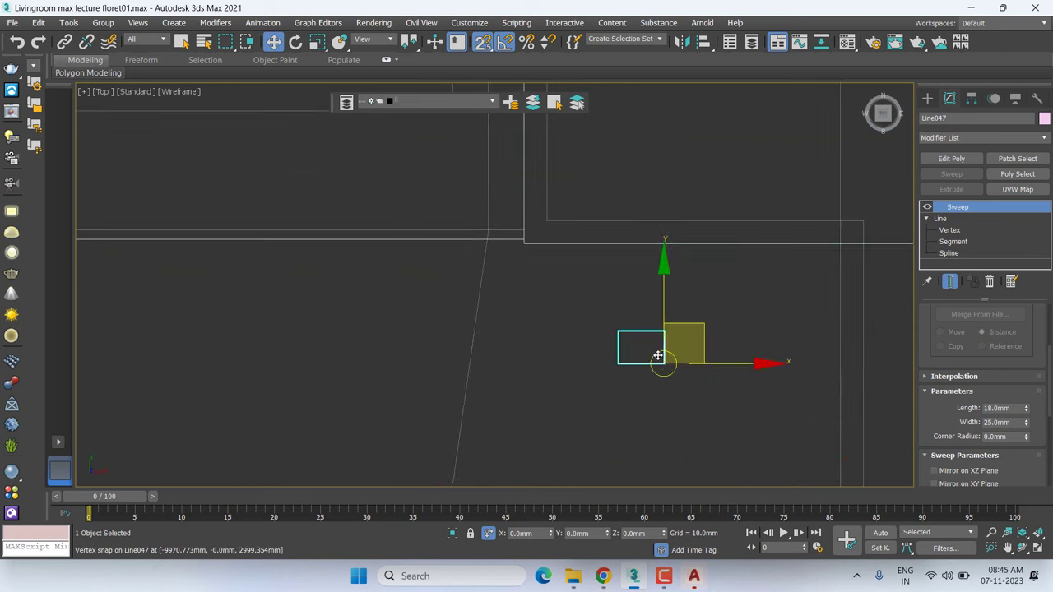
scroll(658, 354, down, 2)
scroll(652, 329, down, 2)
mouse_move(655, 271)
mouse_down()
mouse_move(654, 174)
mouse_move(651, 189)
mouse_up()
scroll(642, 198, up, 1)
scroll(649, 198, up, 3)
scroll(672, 195, up, 2)
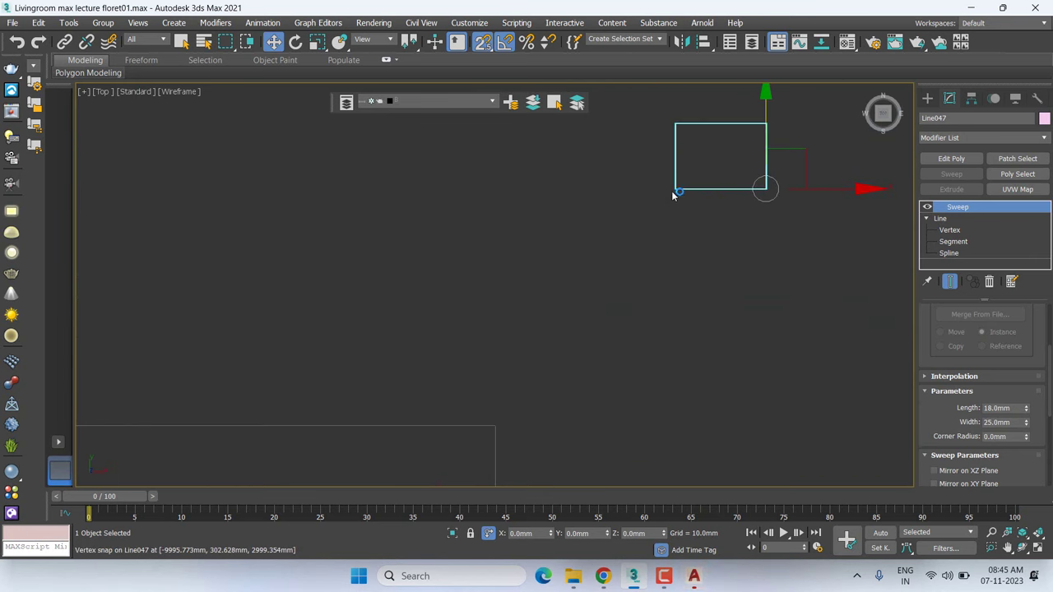
Lock the selection and vertex-snap the swept bar down onto the wall line
shift+right_click(672, 194)
click(680, 202)
key(space)
scroll(670, 209, down, 2)
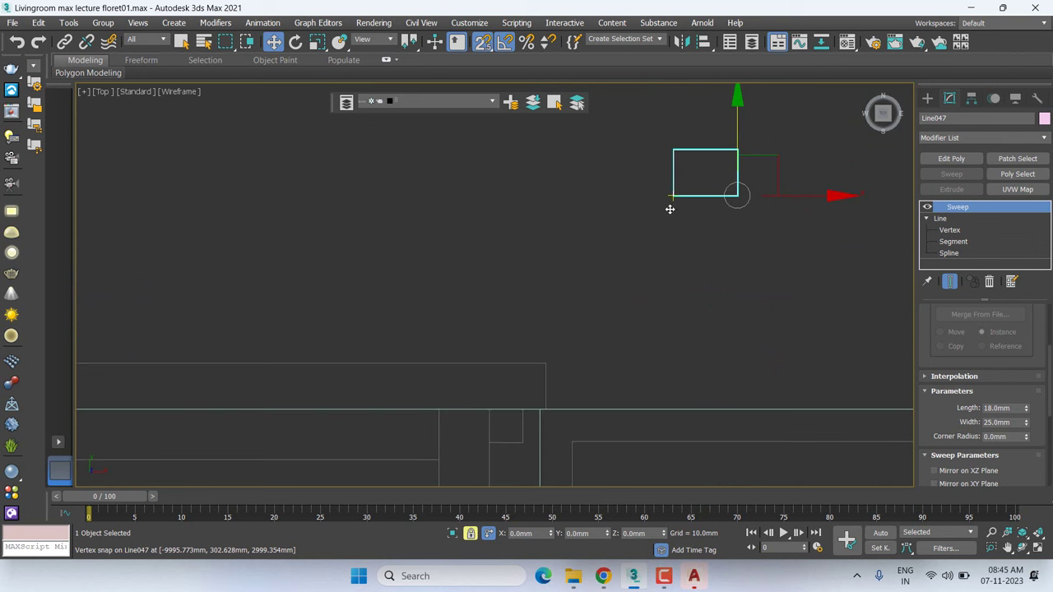
drag(673, 197, 543, 408)
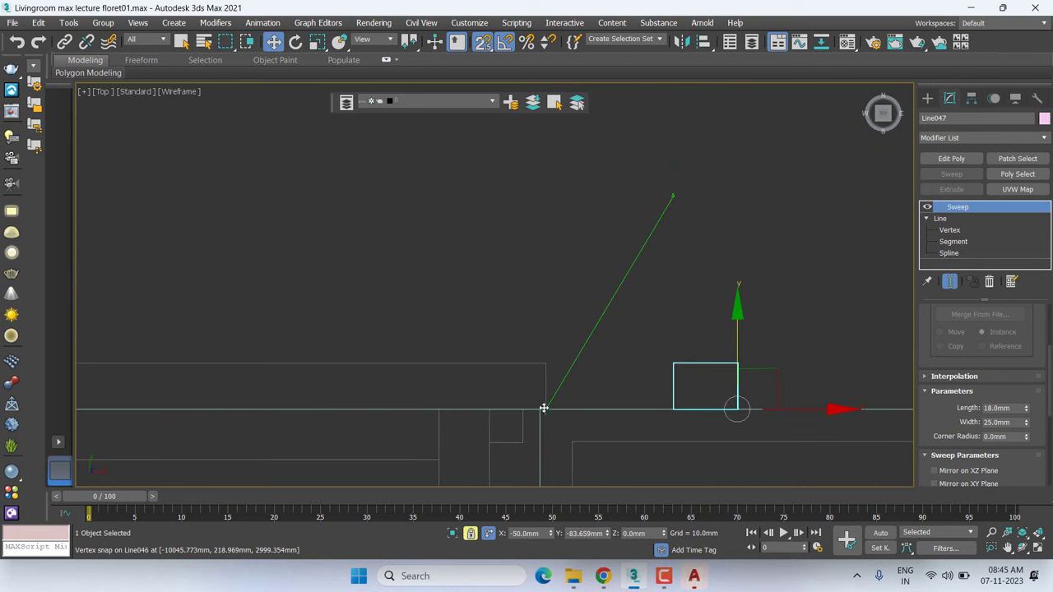
shift+right_click(540, 406)
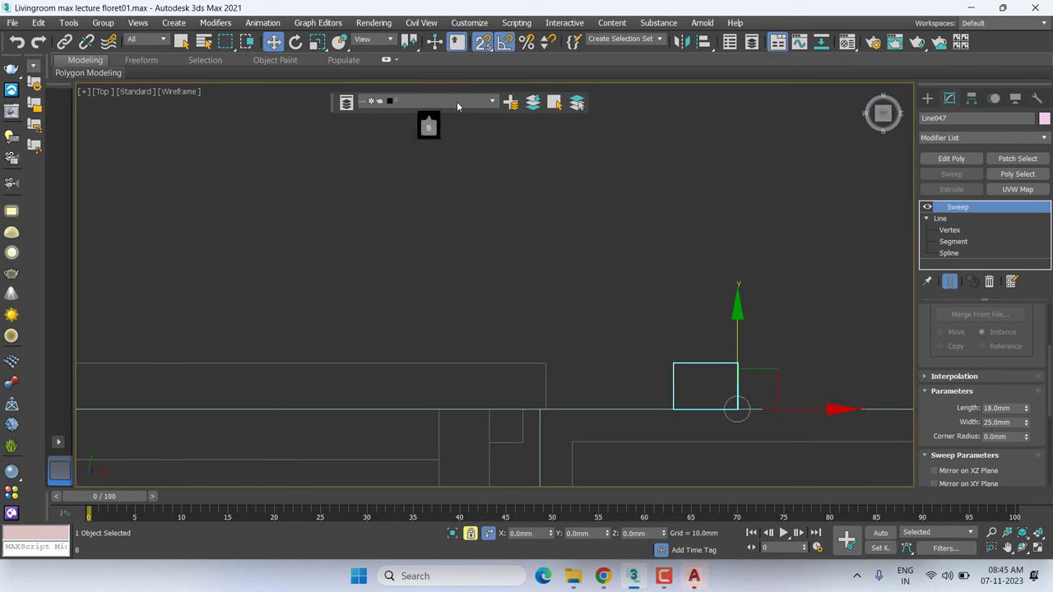
Make layer 0 (default) current and add the swept bar Line047 to it
click(492, 103)
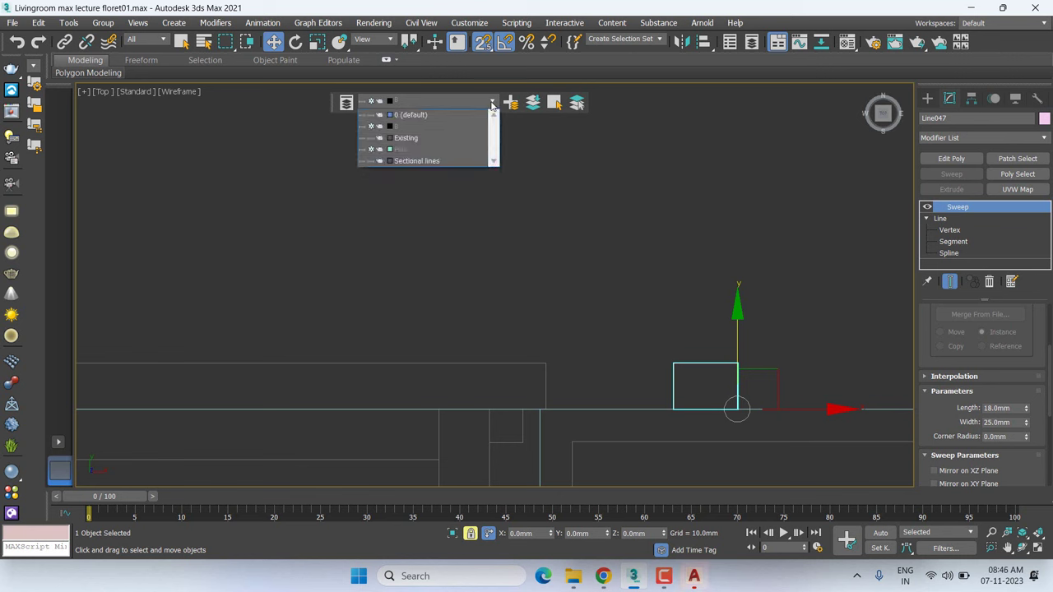
click(418, 115)
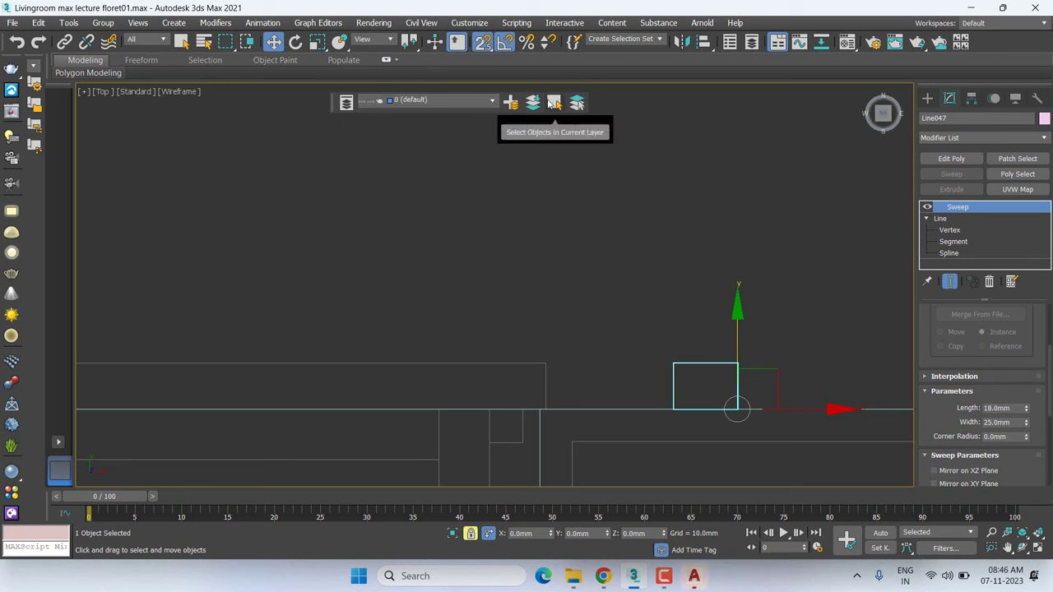
click(533, 102)
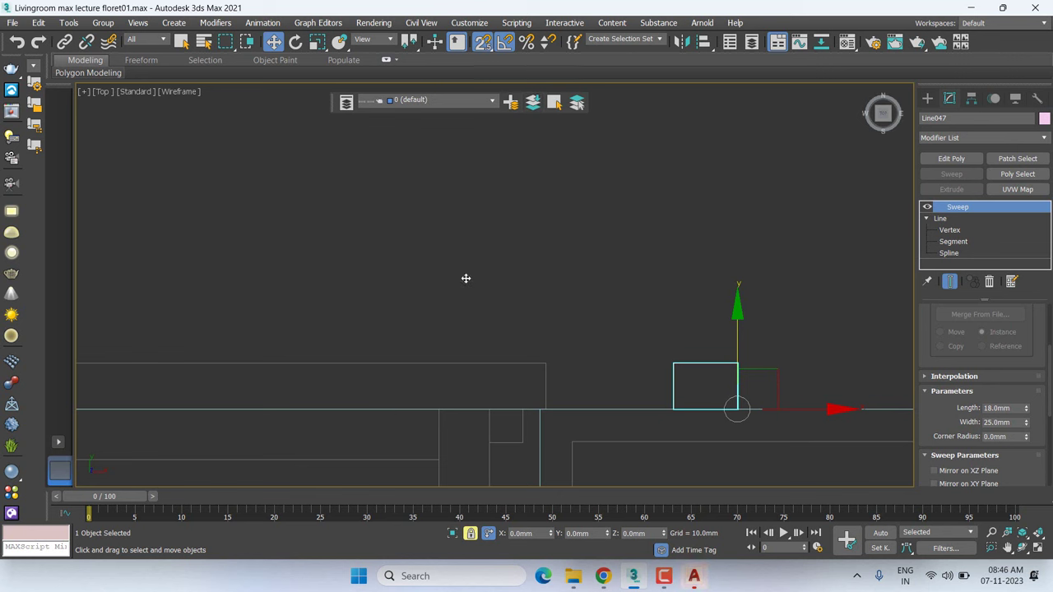
Select the long extruded panel Line046 and add it to the current layer
click(439, 101)
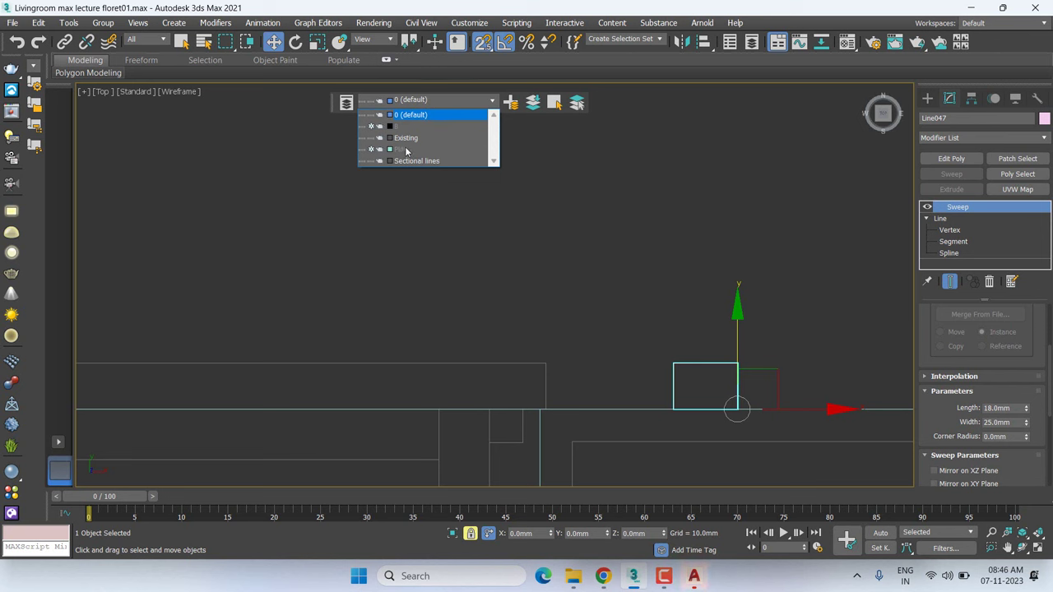
click(373, 128)
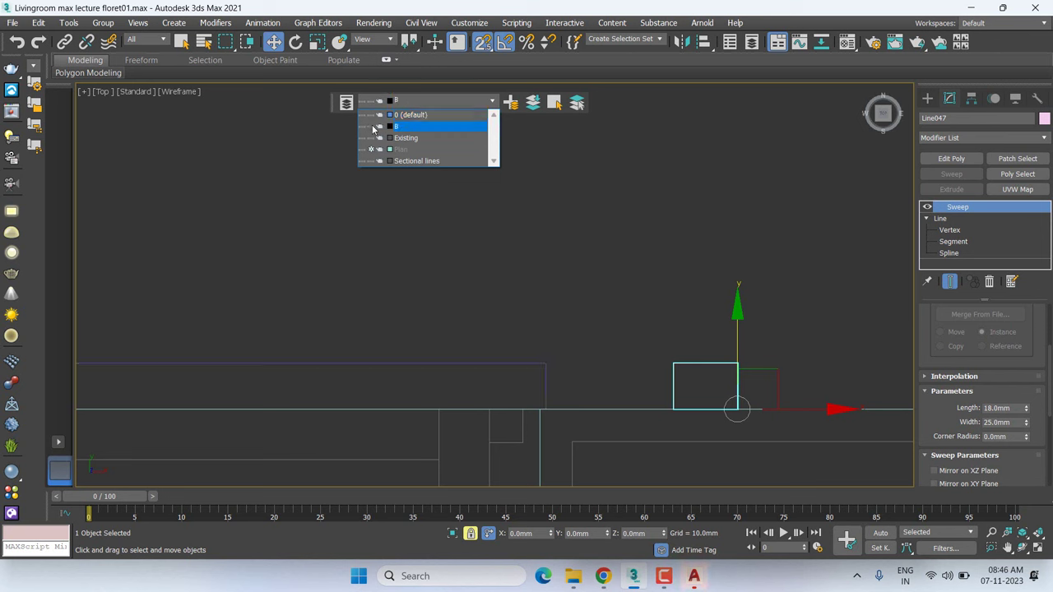
click(390, 328)
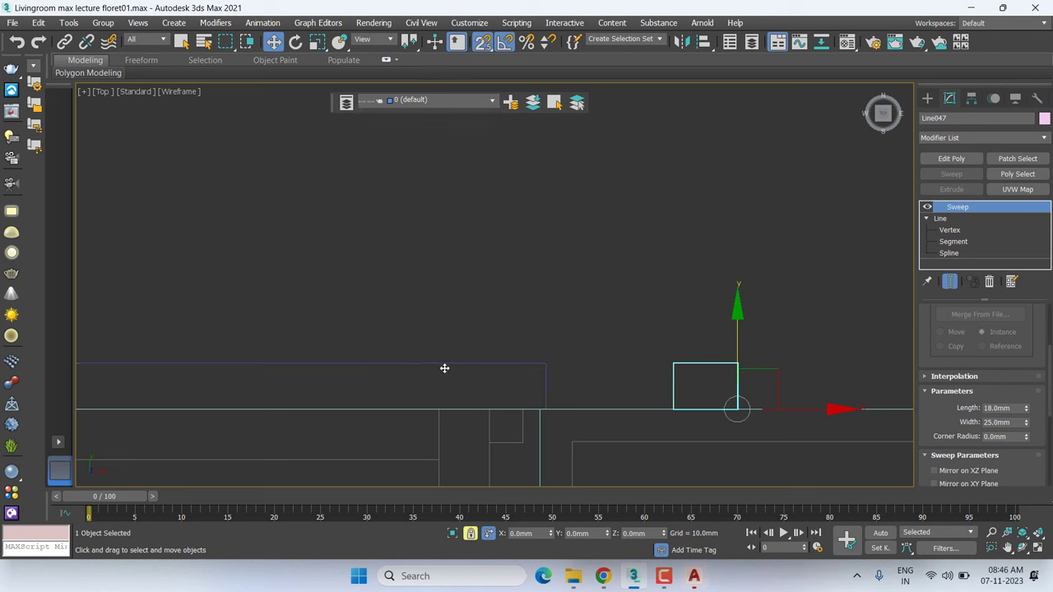
right_click(444, 368)
click(480, 364)
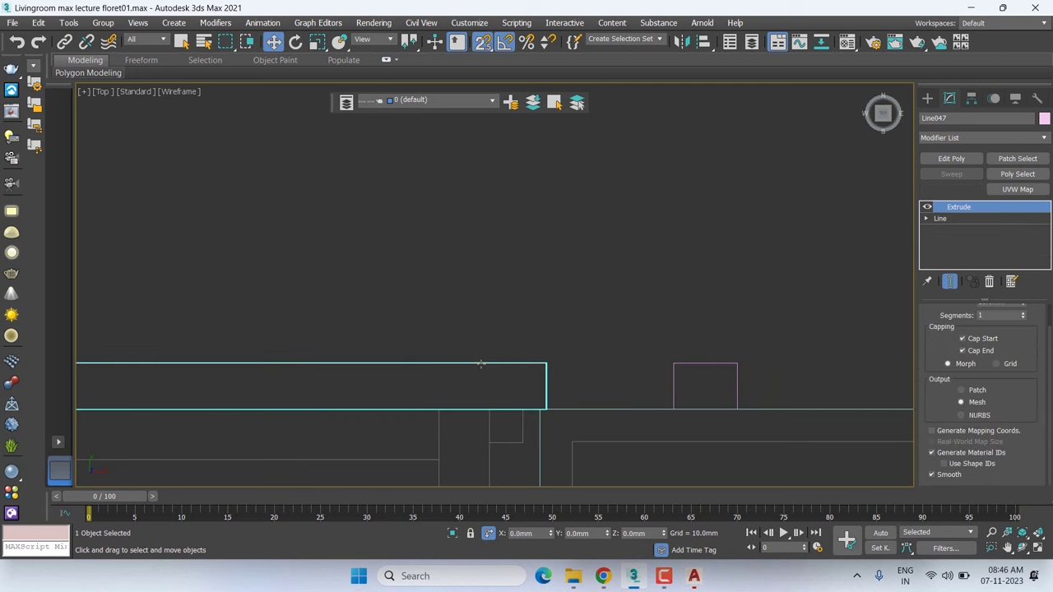
click(533, 103)
Freeze layer B and clear the selection
click(441, 102)
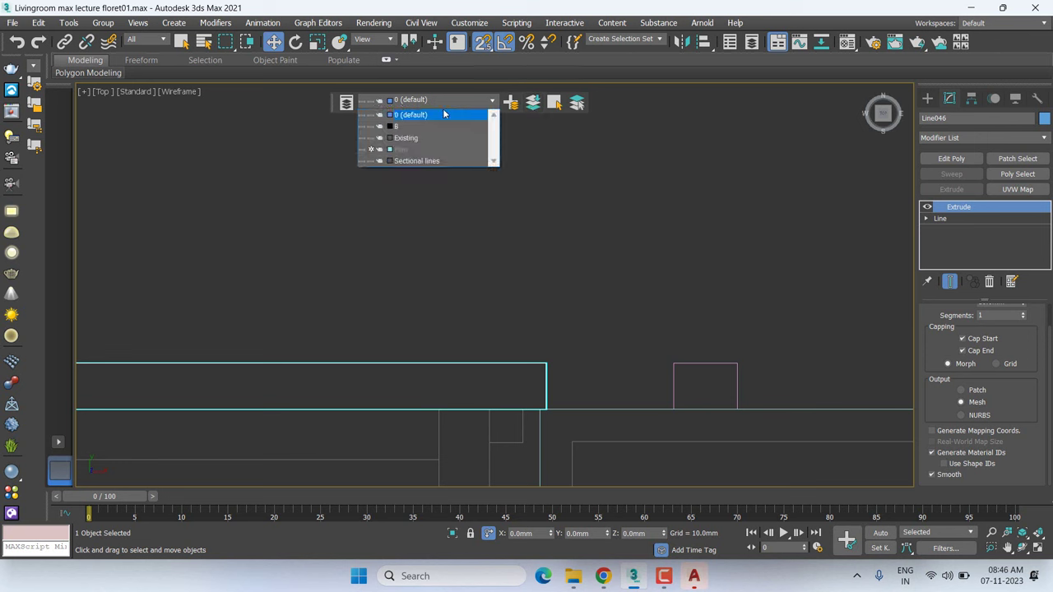
click(372, 128)
click(619, 344)
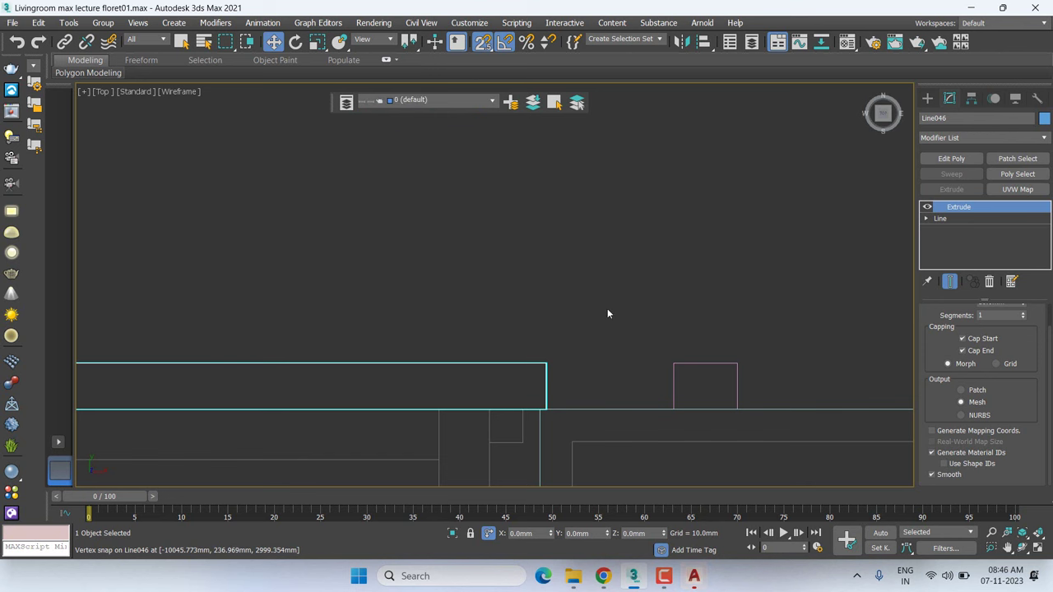
click(521, 389)
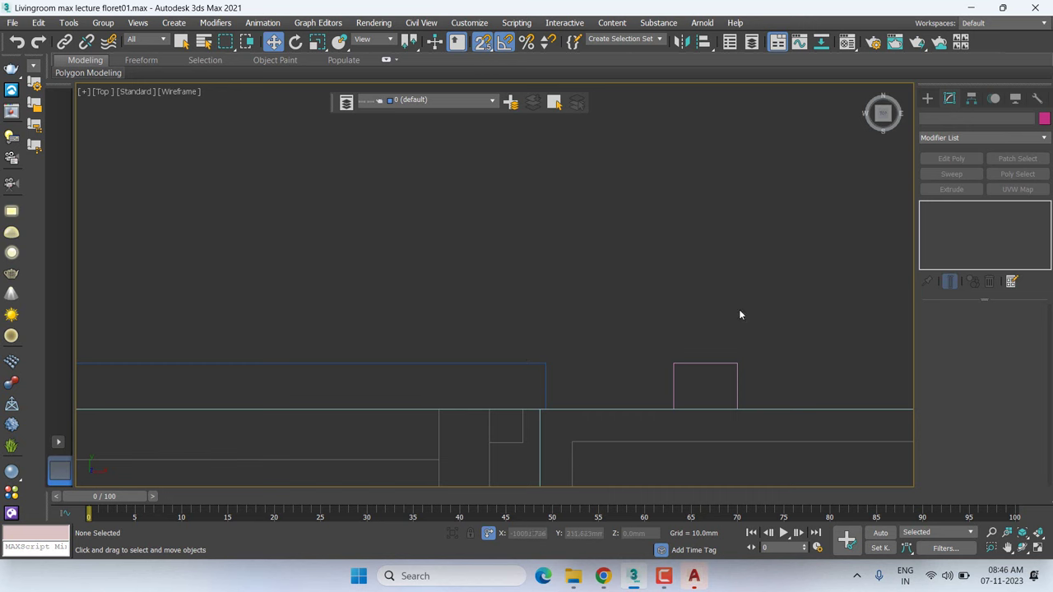
Select Line047 and edit its path at Spline level in the Front view
click(728, 363)
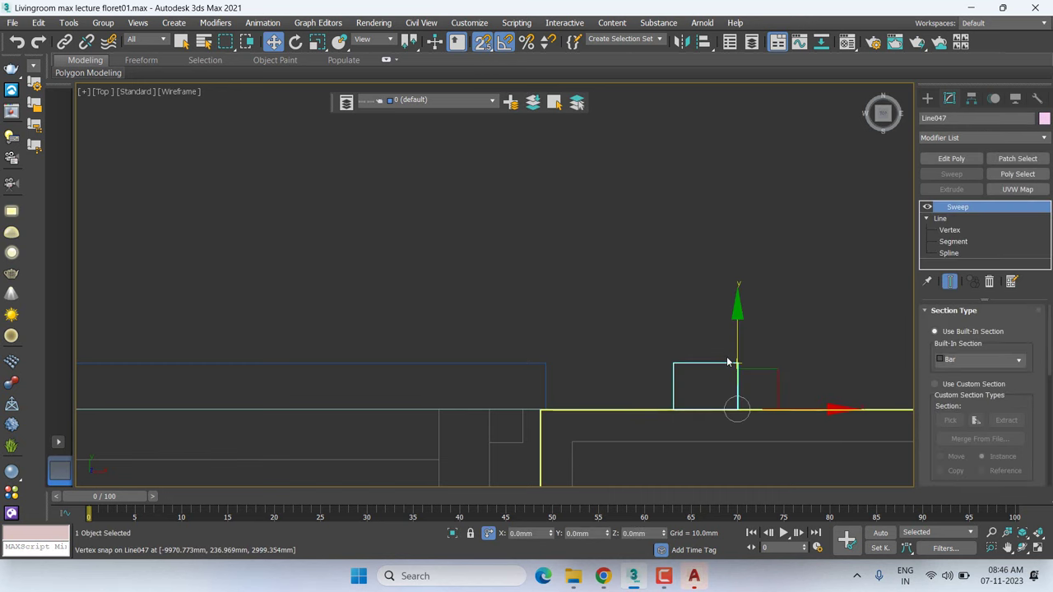
key(f)
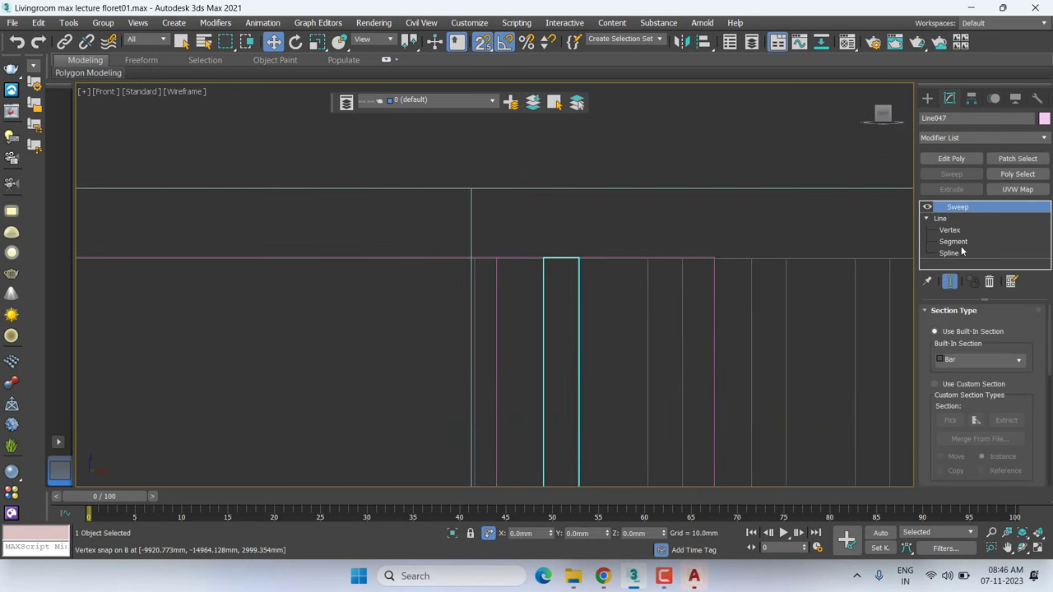
click(951, 252)
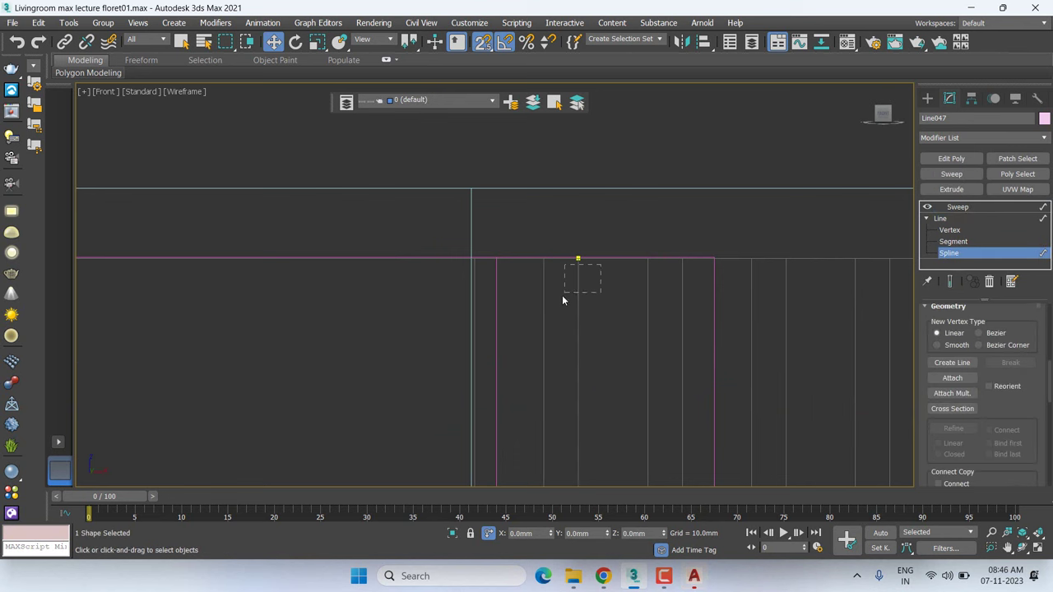
middle_drag(583, 305, 452, 275)
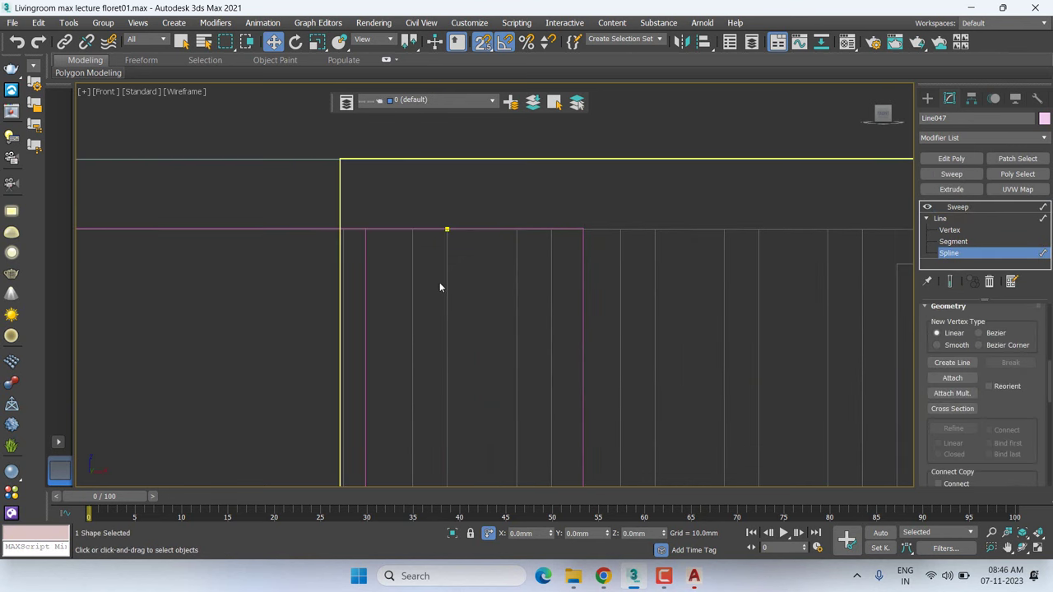
scroll(498, 324, down, 2)
middle_drag(499, 310, 475, 255)
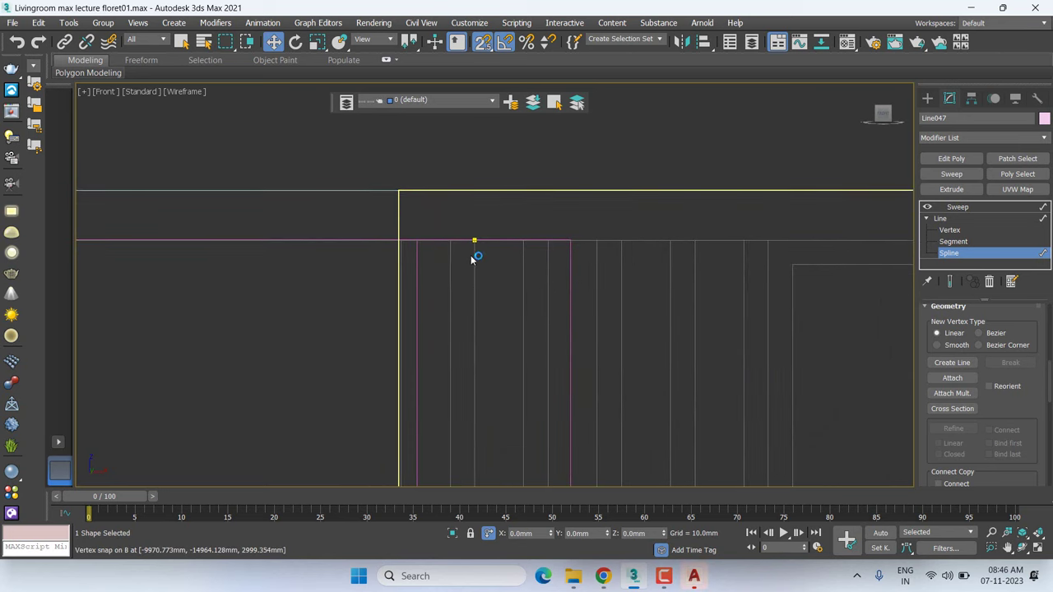
middle_drag(510, 321, 504, 211)
middle_drag(517, 336, 503, 209)
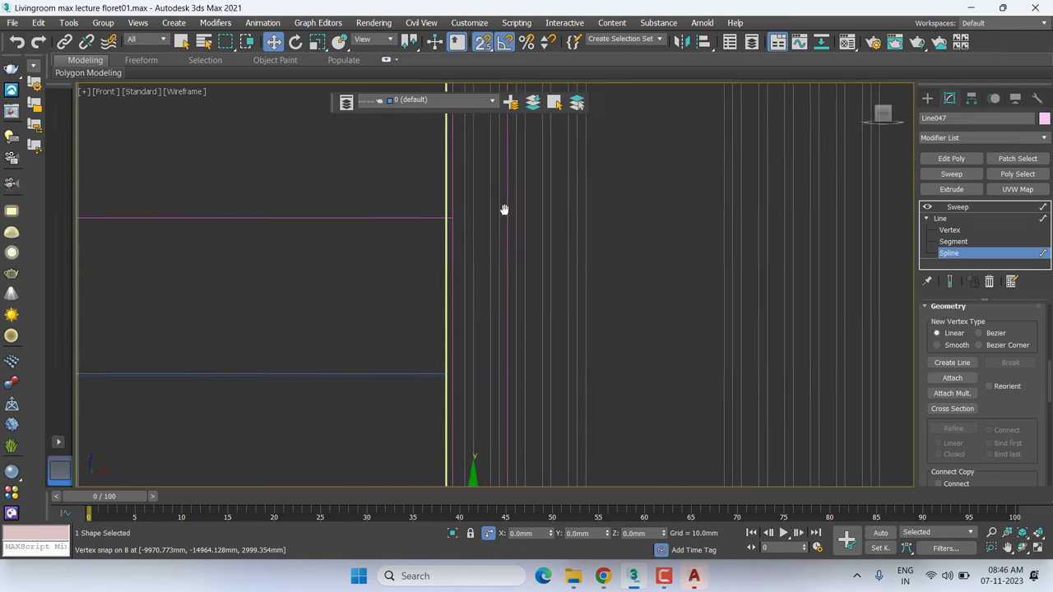
scroll(503, 209, down, 2)
middle_drag(519, 256, 518, 310)
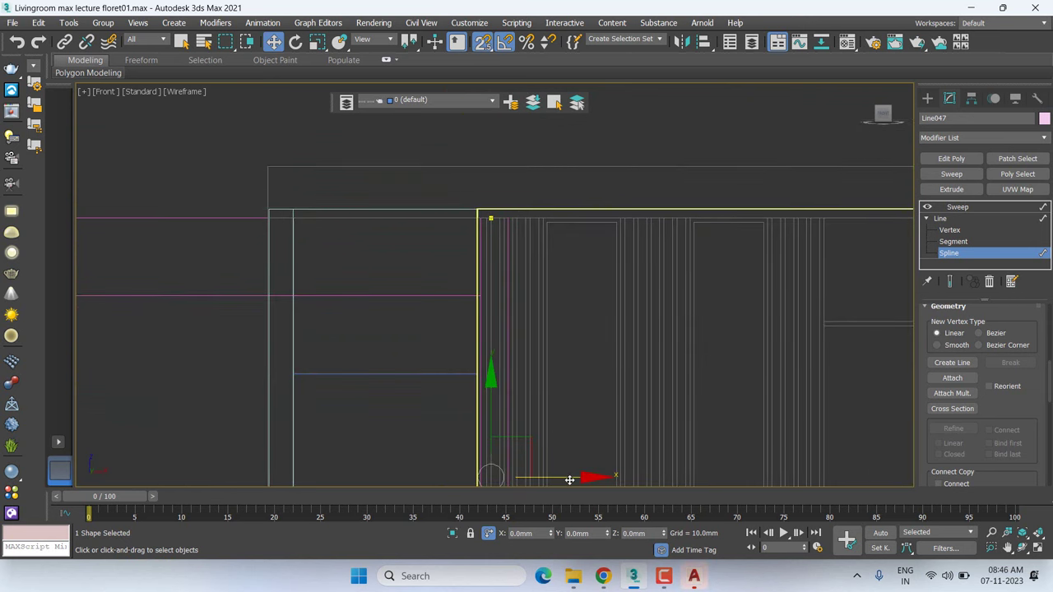
Shift-copy the bar spline at 75mm spacing to make five evenly spaced bars
drag(492, 476, 505, 217)
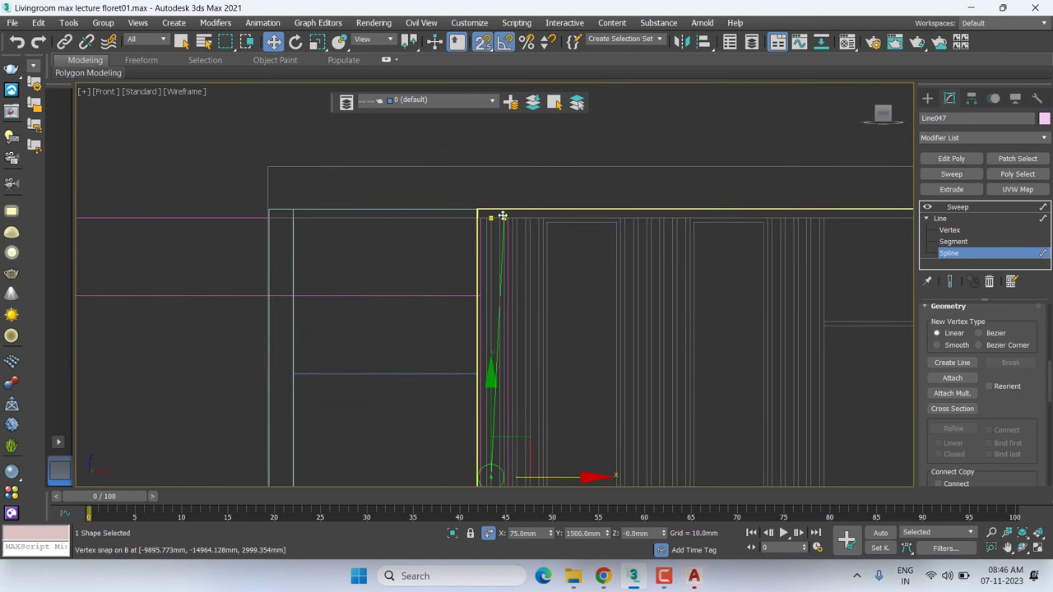
scroll(503, 219, up, 2)
scroll(501, 206, up, 2)
right_click(482, 191)
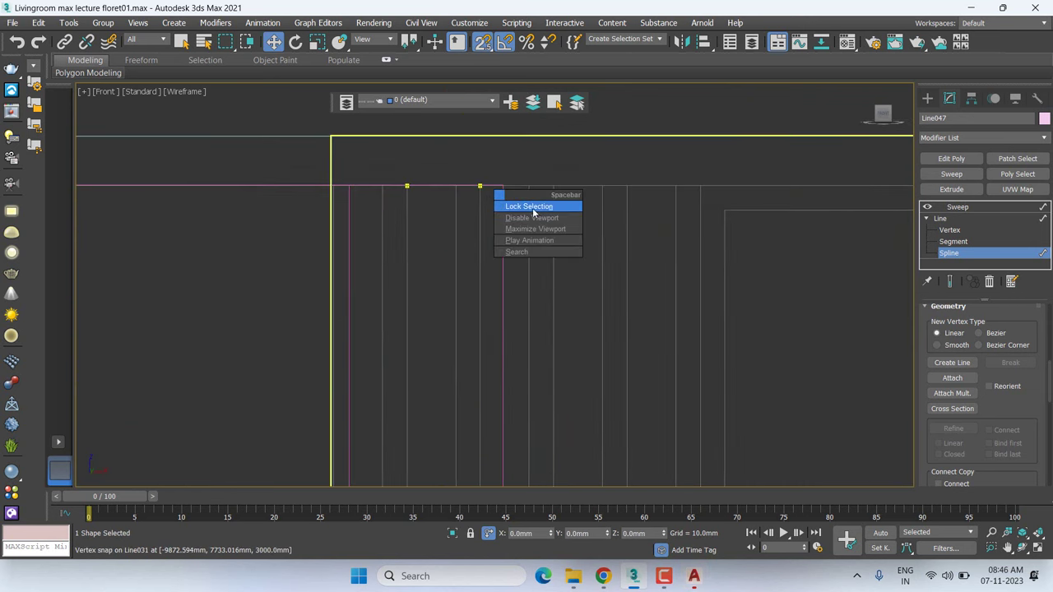
click(529, 207)
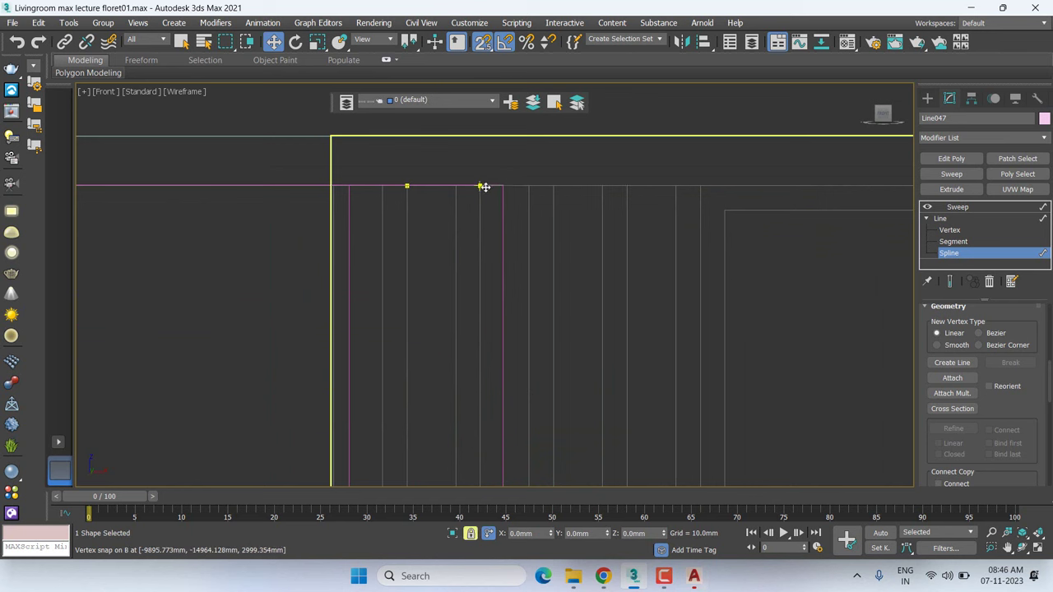
mouse_move(485, 186)
mouse_down()
mouse_move(694, 218)
mouse_move(697, 191)
mouse_up()
click(958, 208)
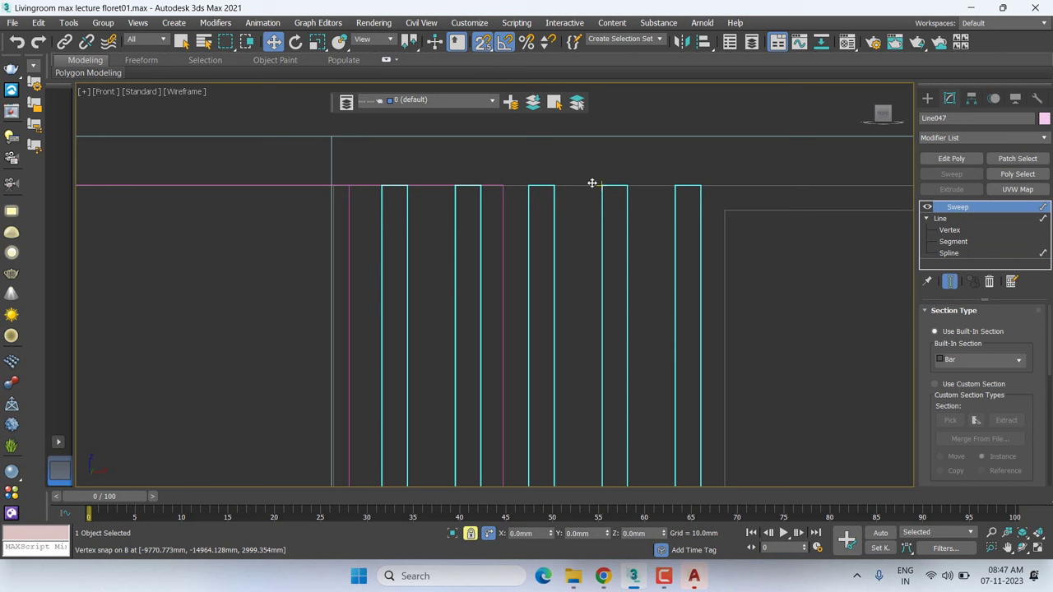
Inspect the bars in Top and Front views, undoing a stray downward move
key(t)
scroll(581, 219, down, 2)
scroll(590, 275, down, 3)
scroll(642, 336, down, 1)
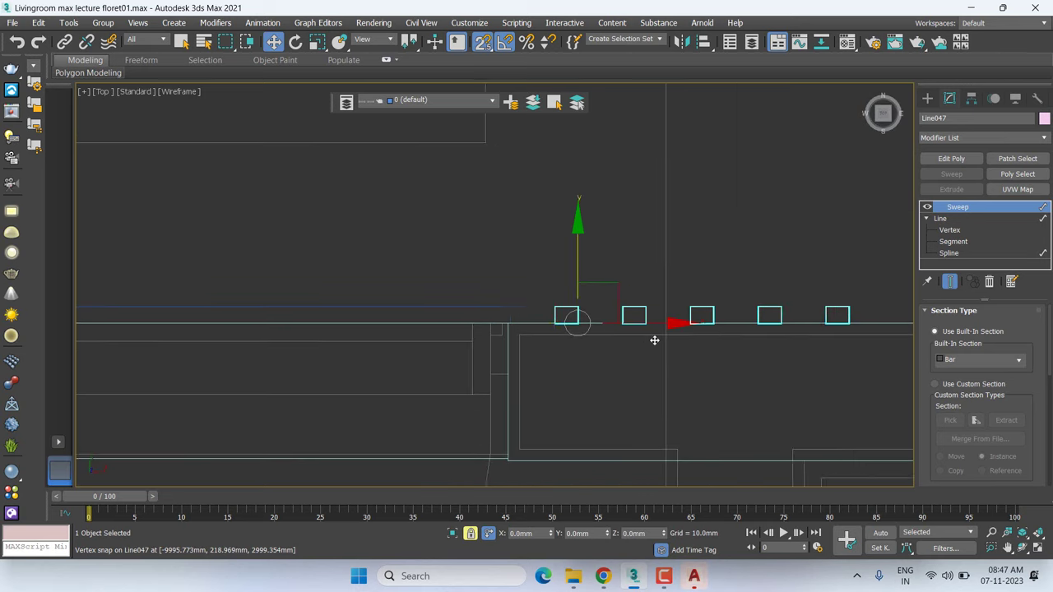
scroll(656, 341, down, 2)
key(f)
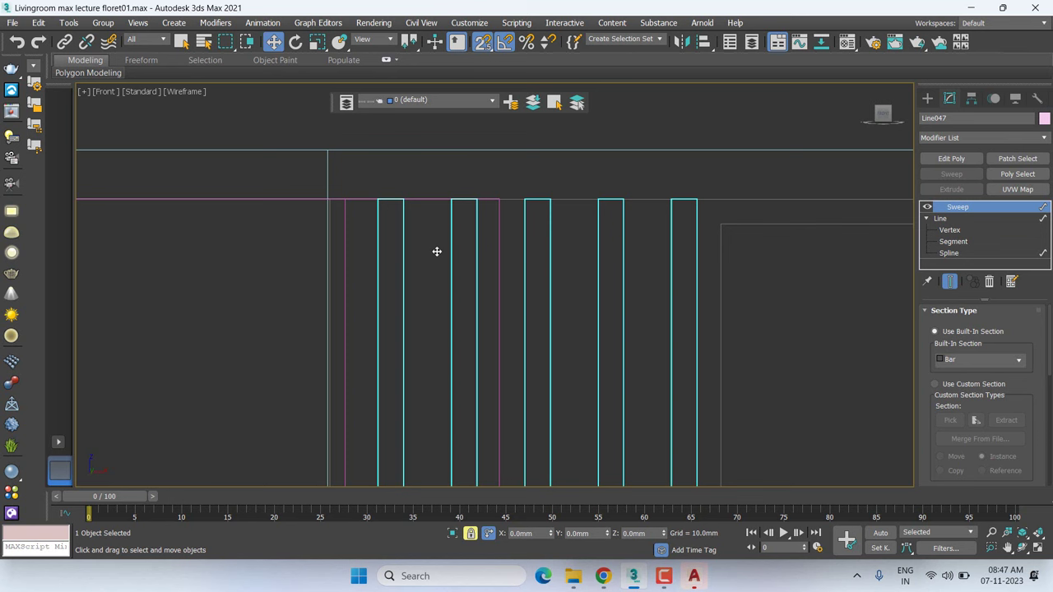
scroll(597, 286, down, 3)
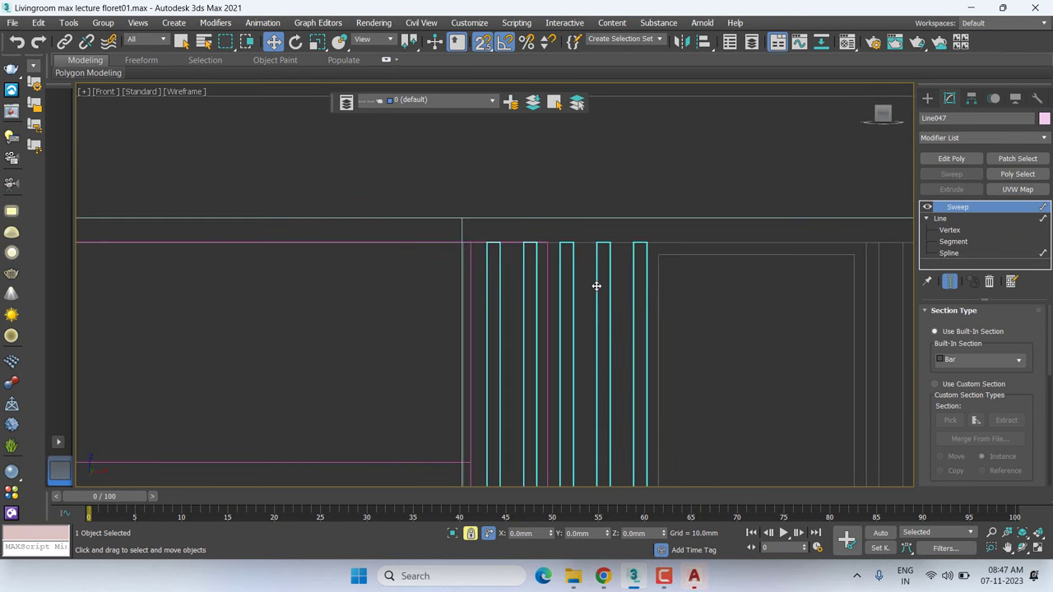
scroll(558, 254, up, 2)
scroll(558, 253, up, 1)
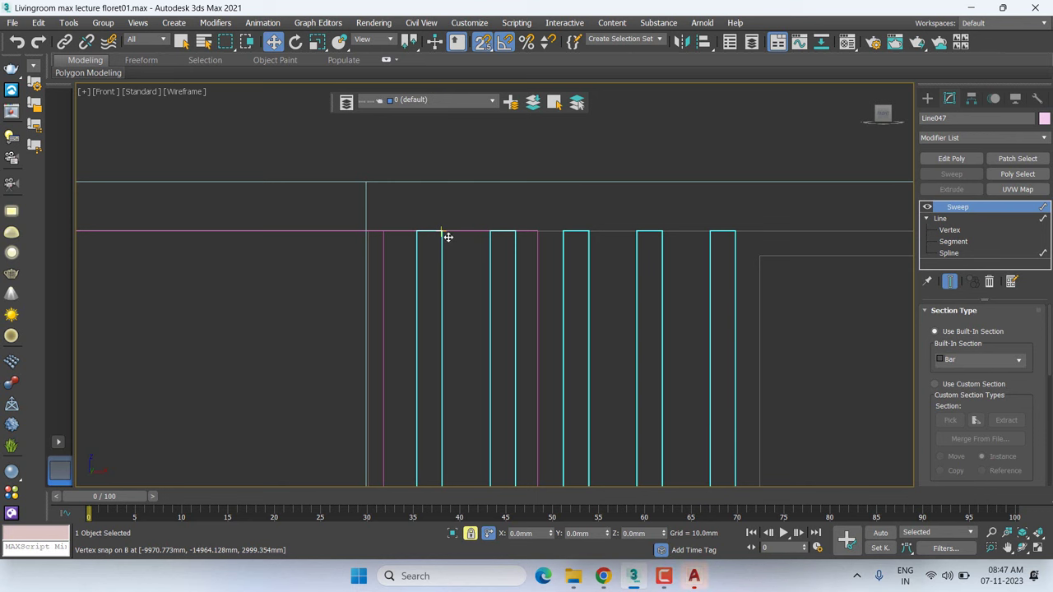
drag(451, 238, 395, 243)
key(ctrl+z)
Vertex-snap the bar strips 25 mm to the left onto the wall geometry
middle_drag(475, 238, 480, 272)
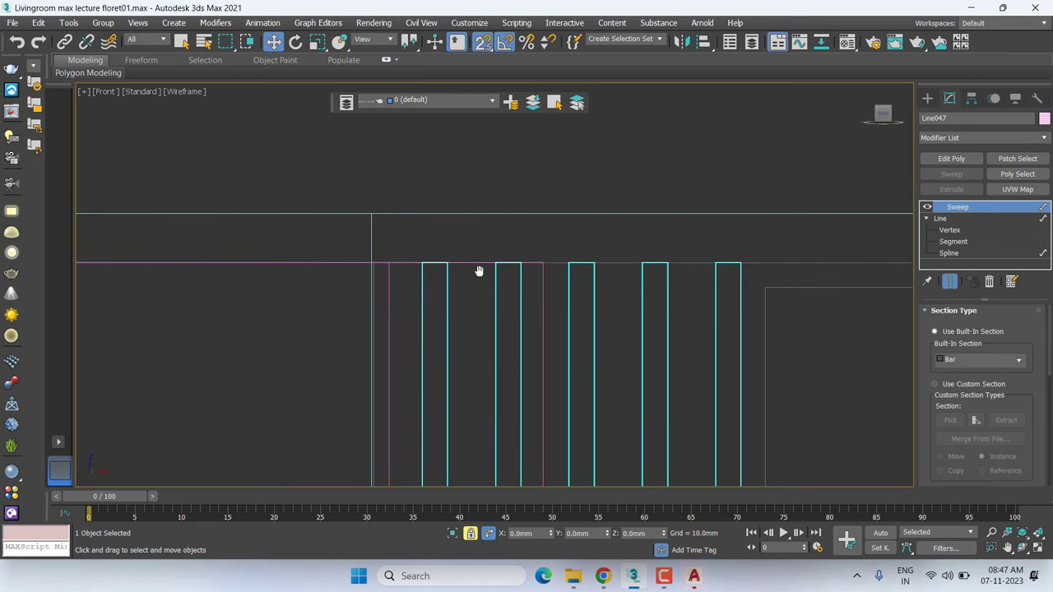
drag(447, 265, 417, 267)
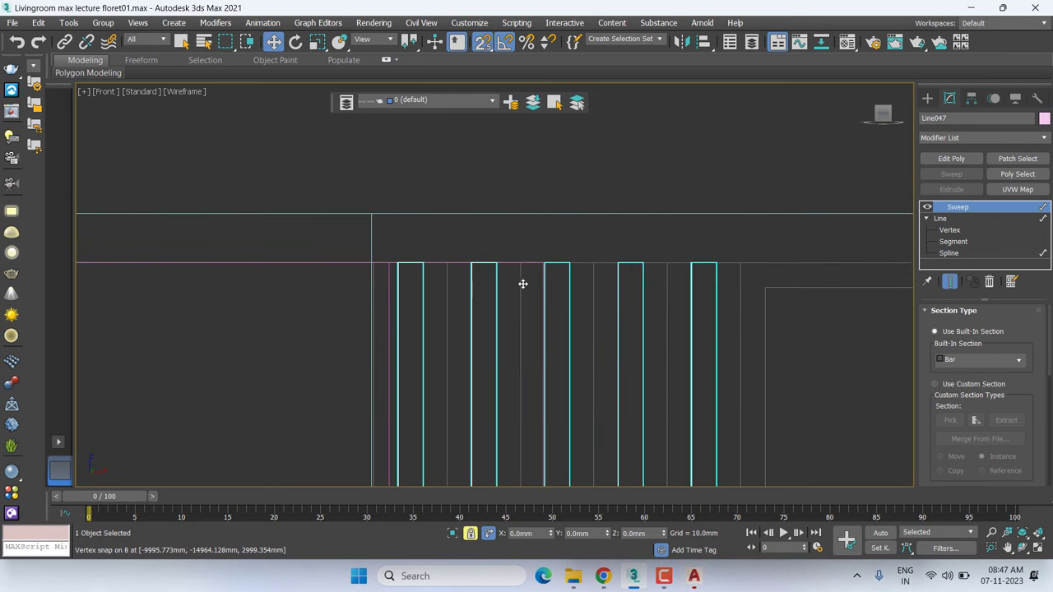
scroll(522, 282, up, 2)
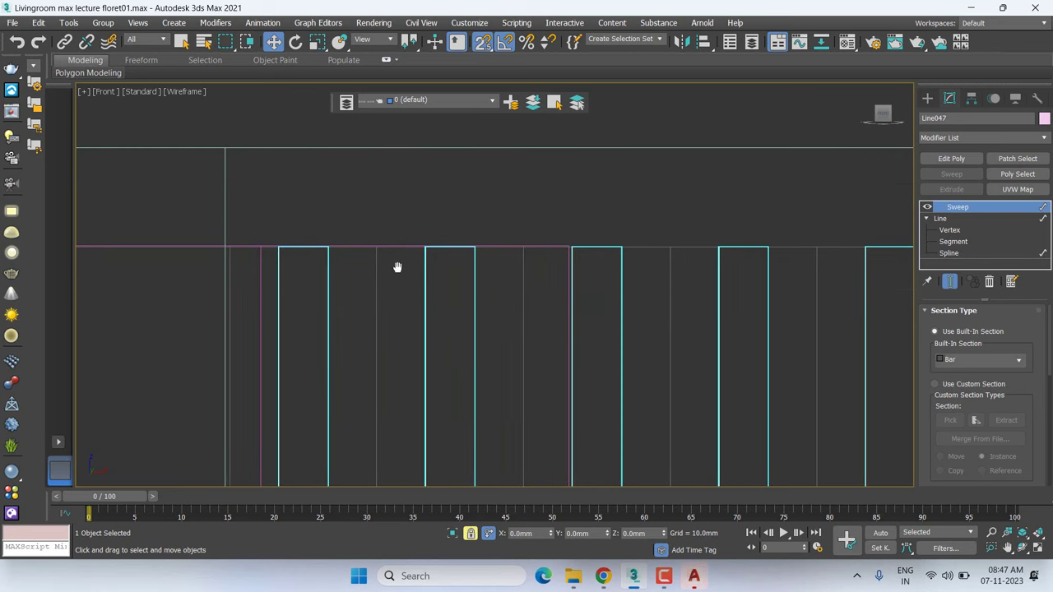
middle_drag(397, 267, 450, 275)
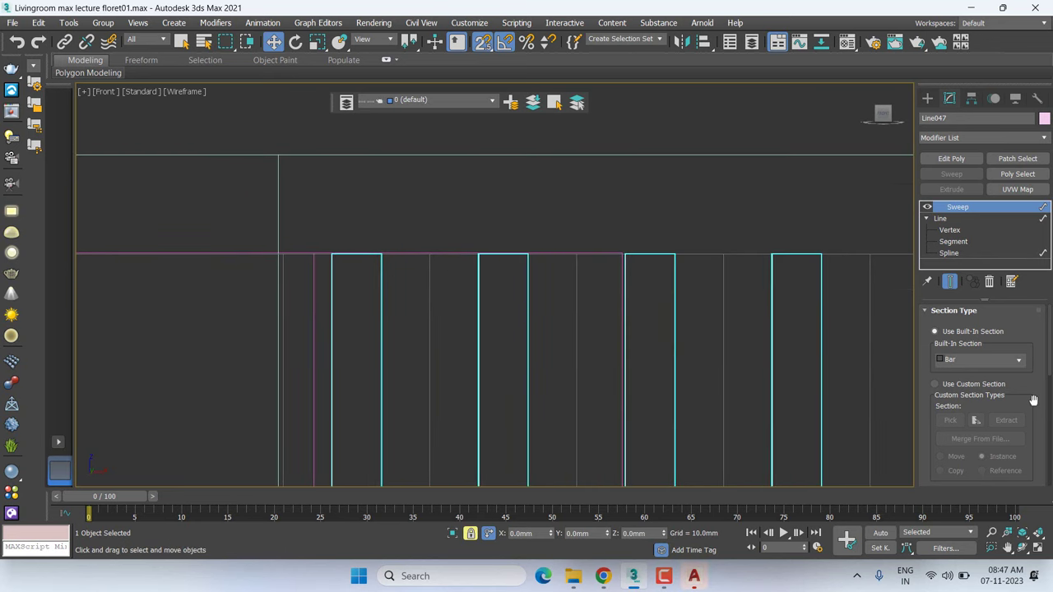
Set the sweep profile width to 50 mm
scroll(1033, 400, down, 3)
scroll(1034, 400, down, 2)
scroll(1020, 404, down, 2)
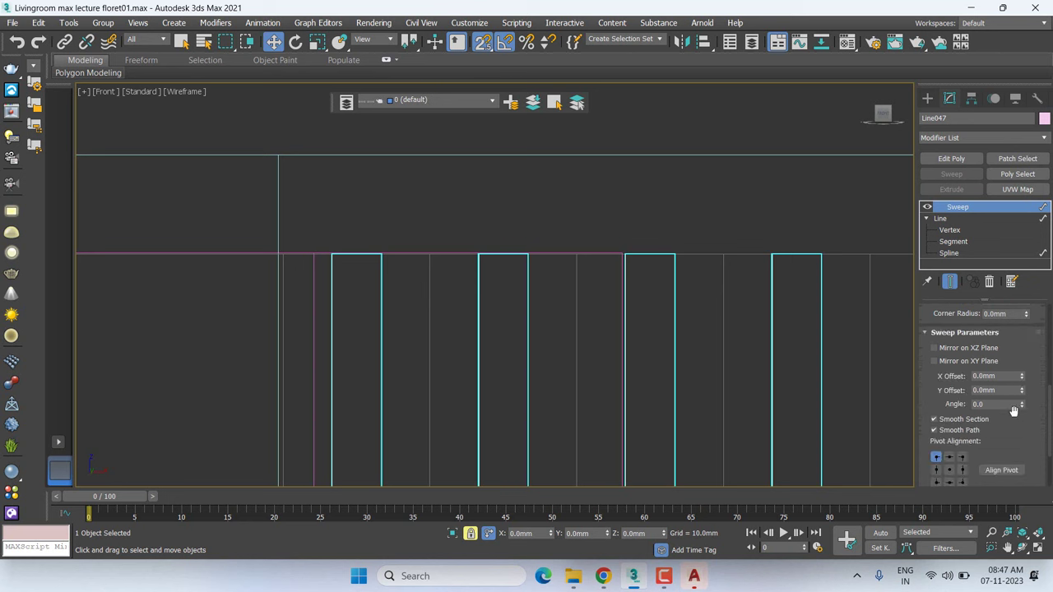
scroll(1014, 408, up, 1)
scroll(1014, 405, up, 1)
scroll(1013, 403, up, 1)
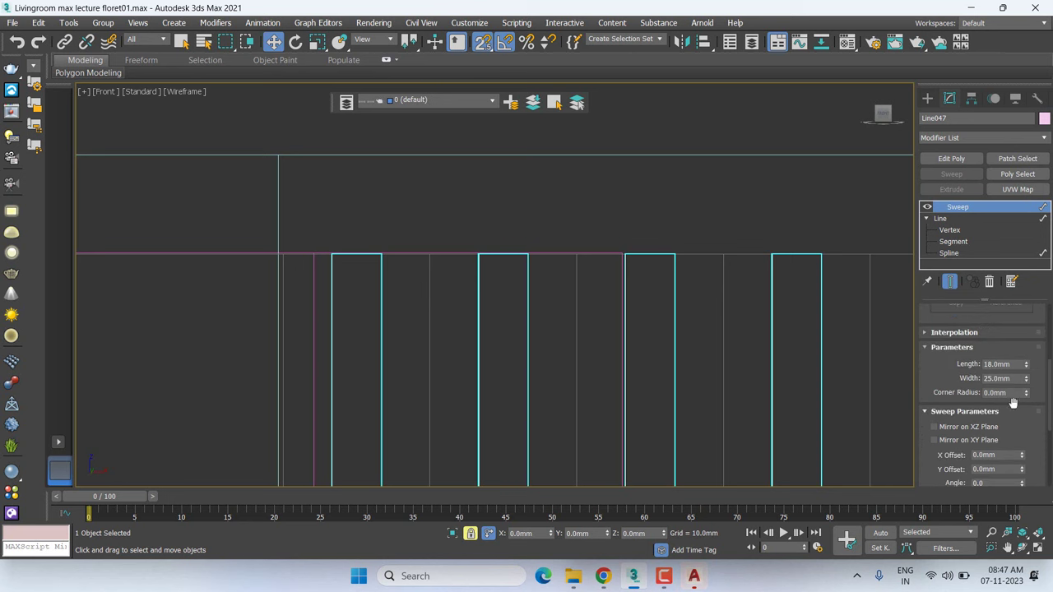
double_click(1001, 378)
text(5)
text(0)
key(Return)
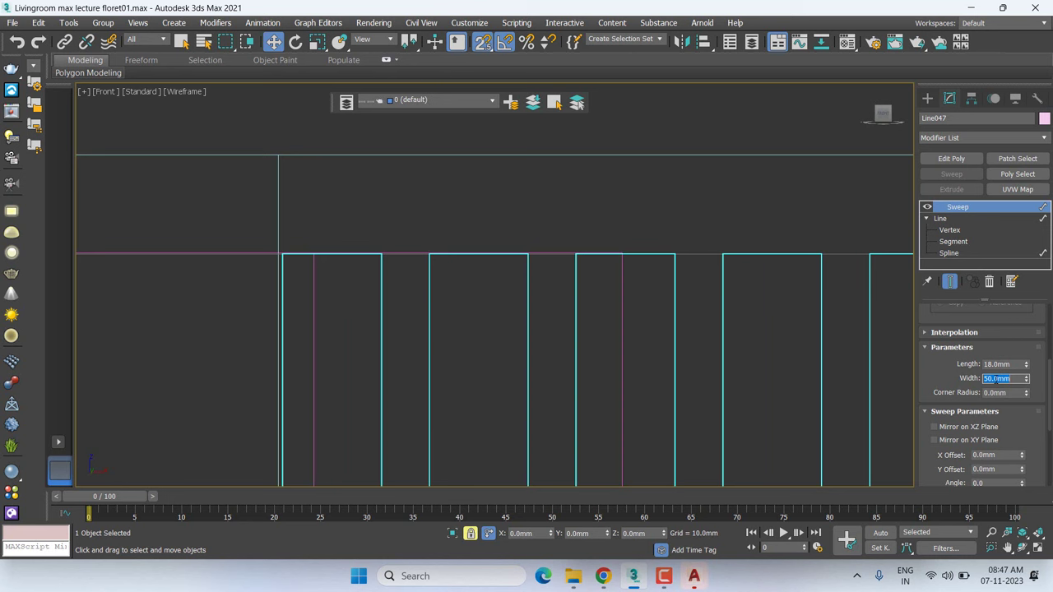
Frame the wall's upper left and pick Line under Create > Shapes > Splines
scroll(581, 310, down, 3)
scroll(684, 345, down, 1)
mouse_move(684, 345)
middle_down()
mouse_move(669, 239)
mouse_move(677, 277)
middle_up()
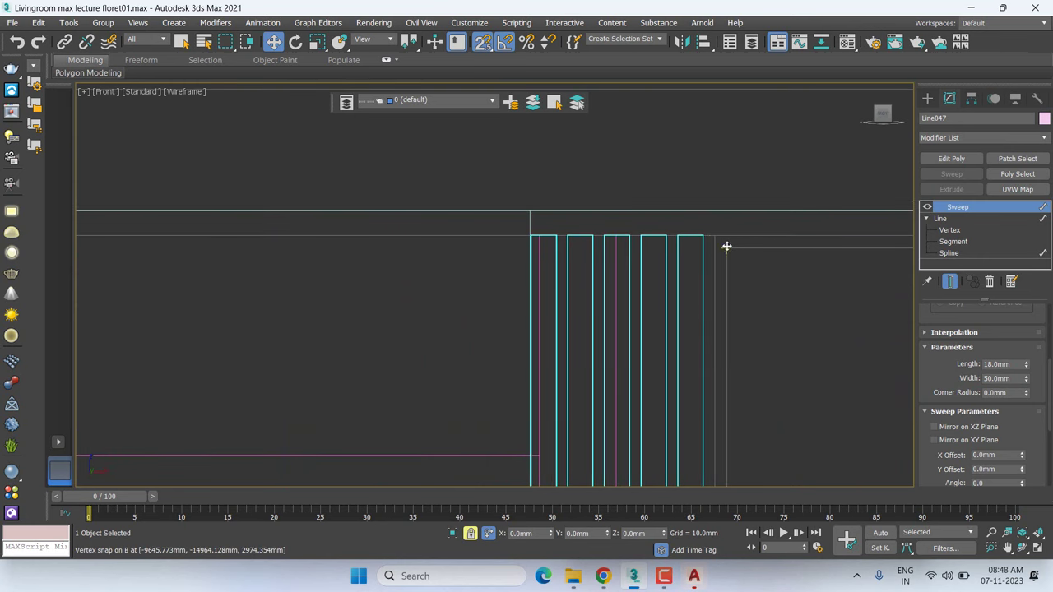
scroll(722, 254, down, 2)
middle_drag(818, 381, 633, 245)
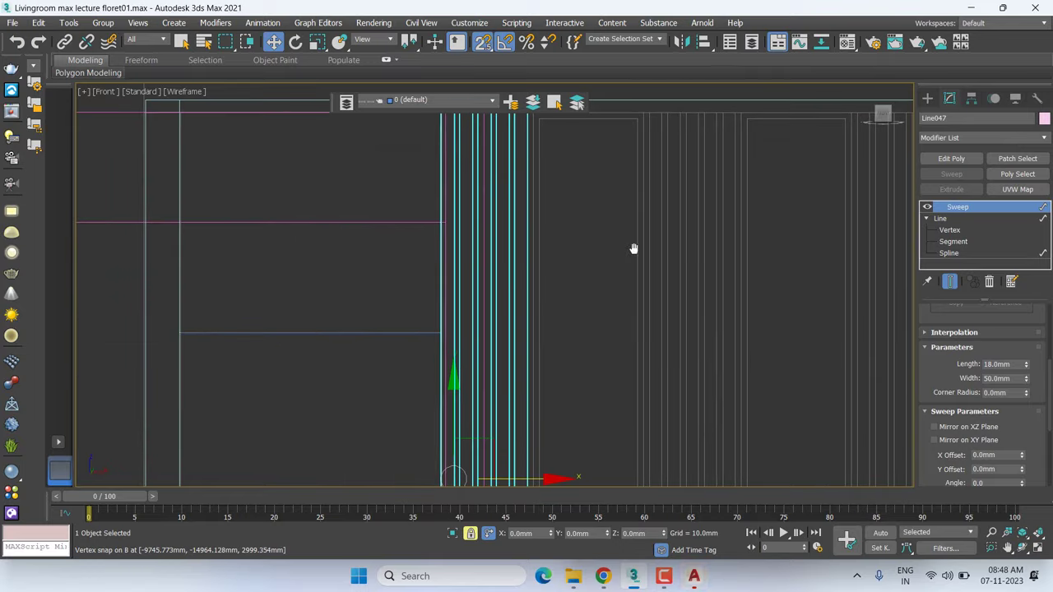
scroll(774, 231, down, 3)
click(927, 98)
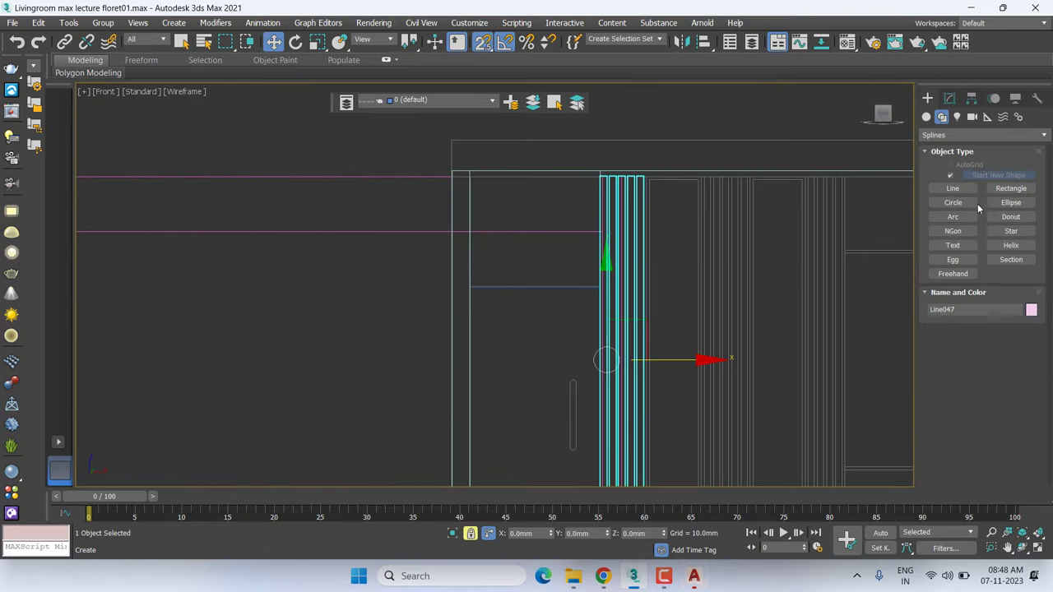
click(946, 189)
mouse_move(603, 576)
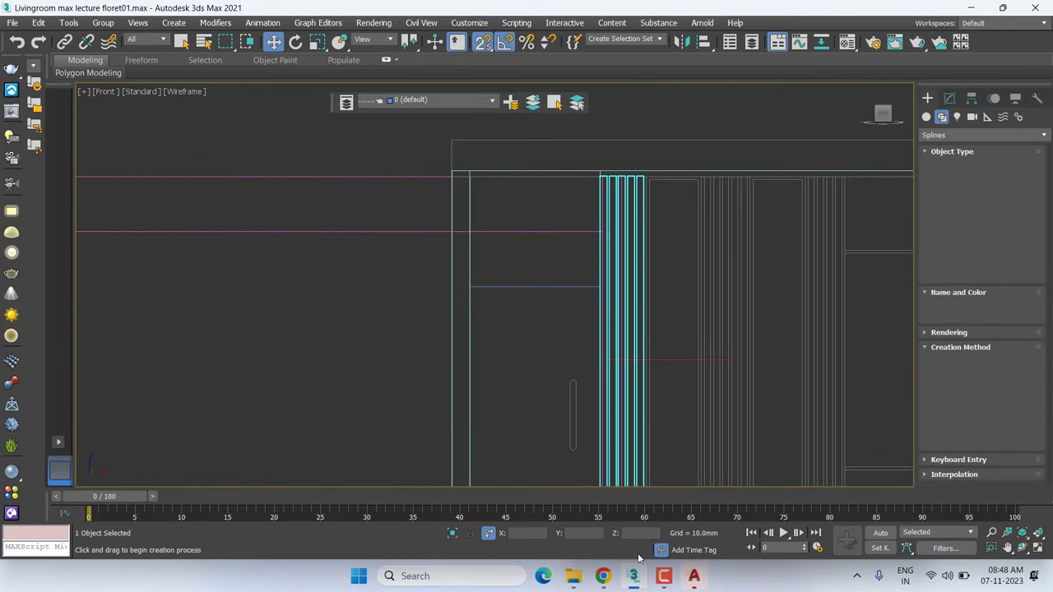
Admit the waiting participant to the video meeting and return to 3ds Max
click(529, 506)
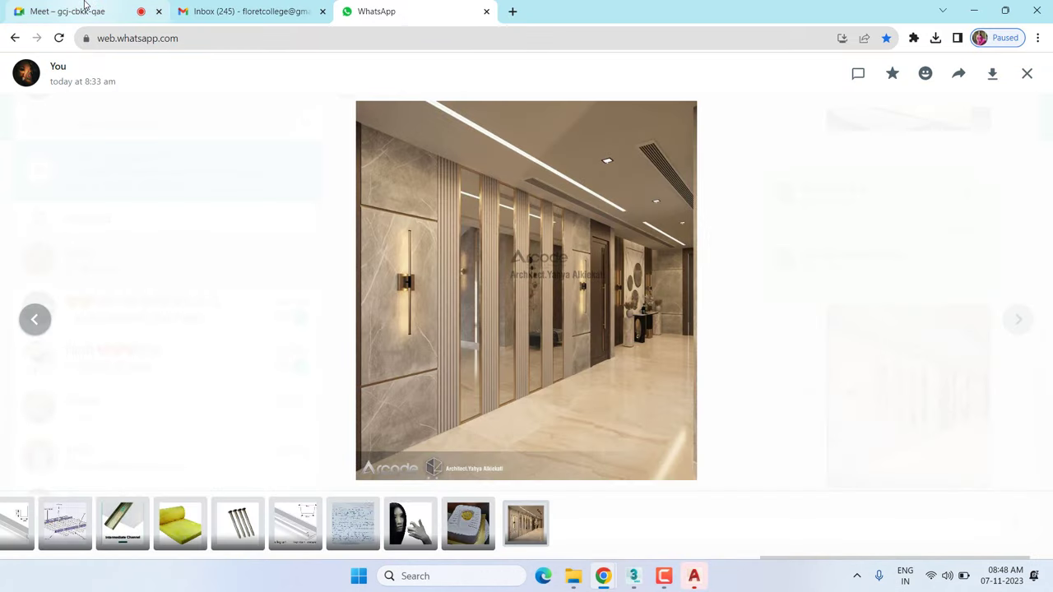
click(85, 6)
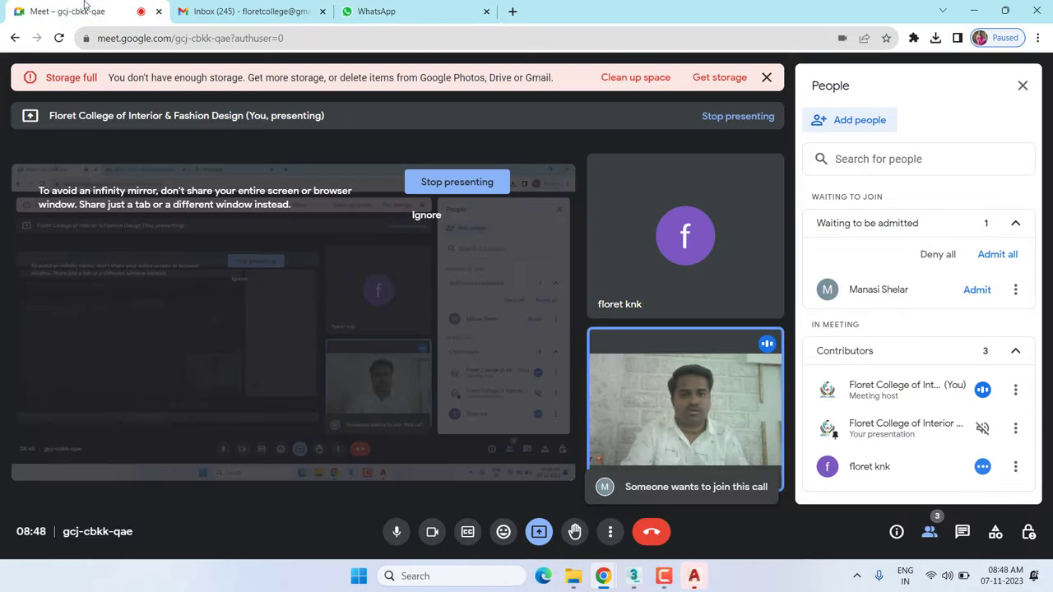
click(977, 290)
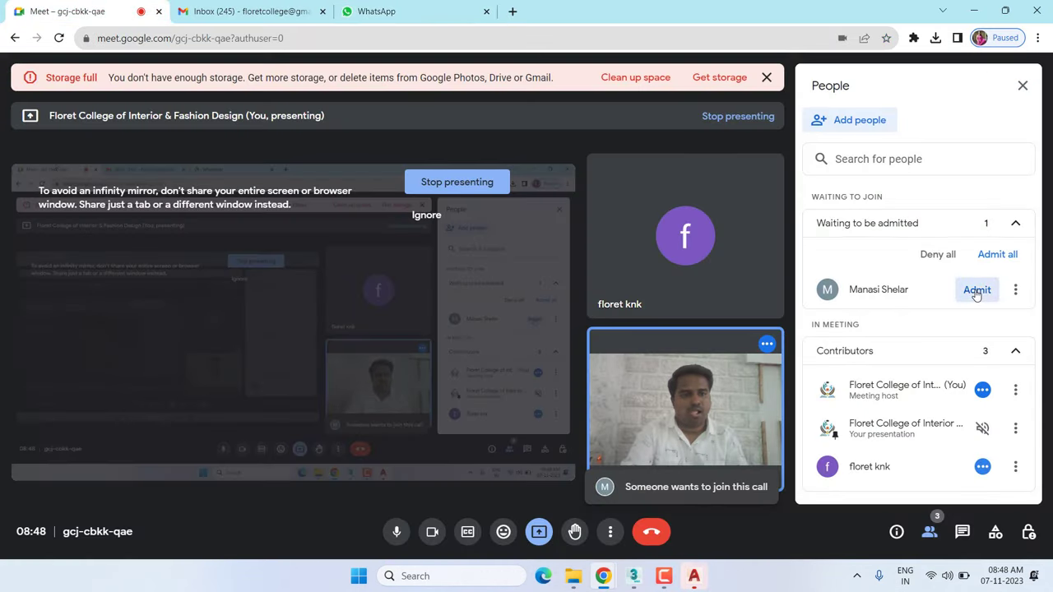
click(977, 8)
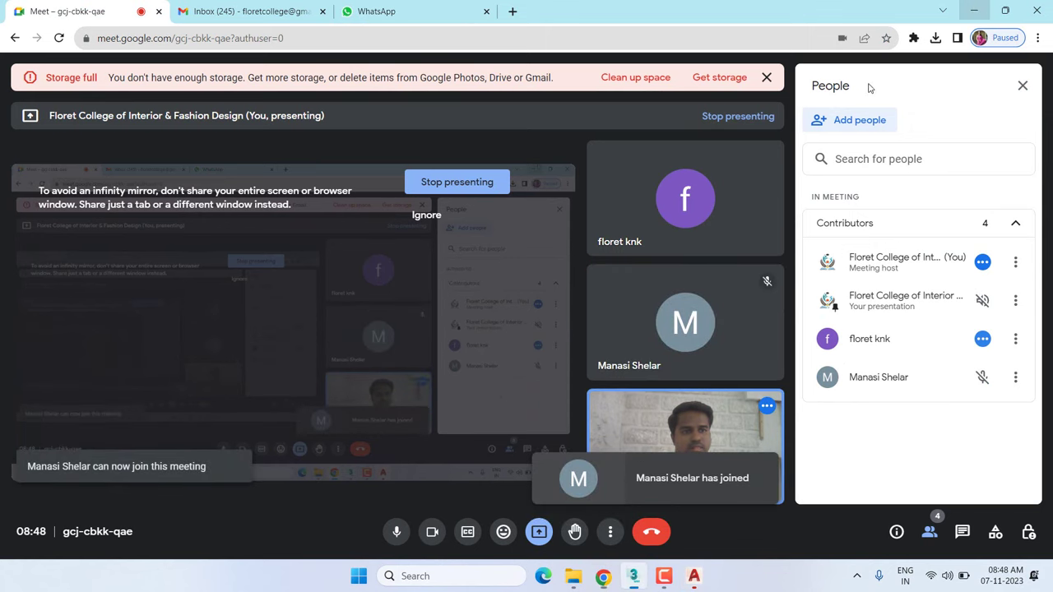
scroll(626, 177, up, 1)
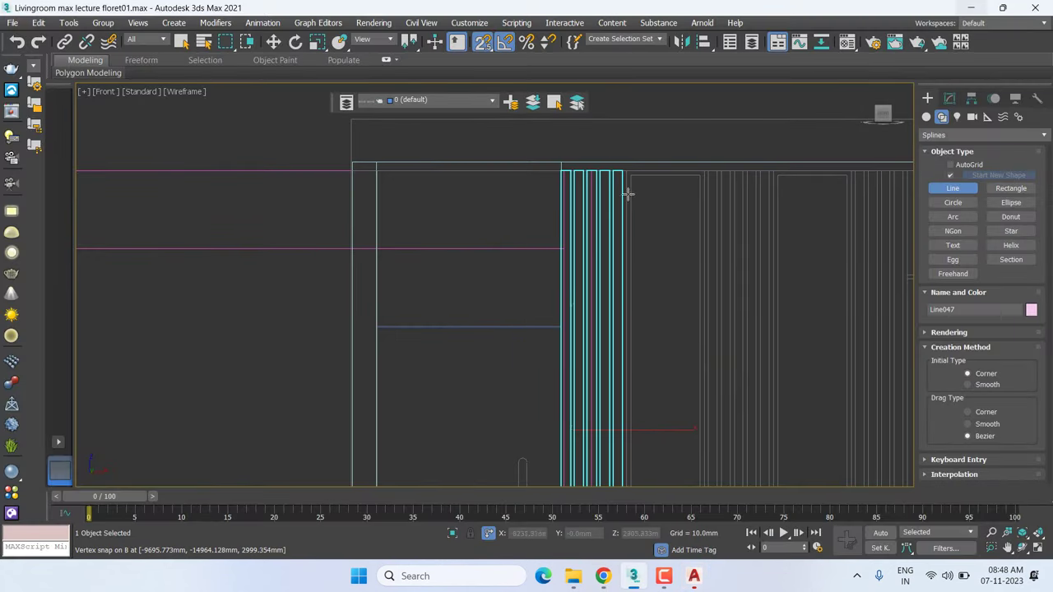
Snap the new outline's top-left and top-right corners on the panel frame
scroll(634, 172, up, 1)
scroll(627, 163, up, 1)
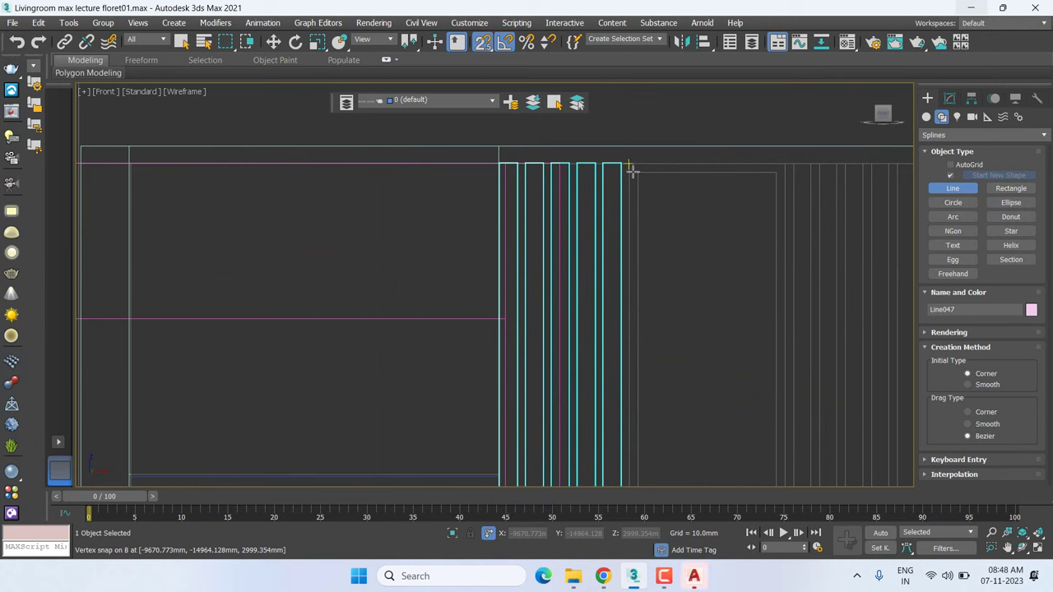
click(628, 163)
click(785, 163)
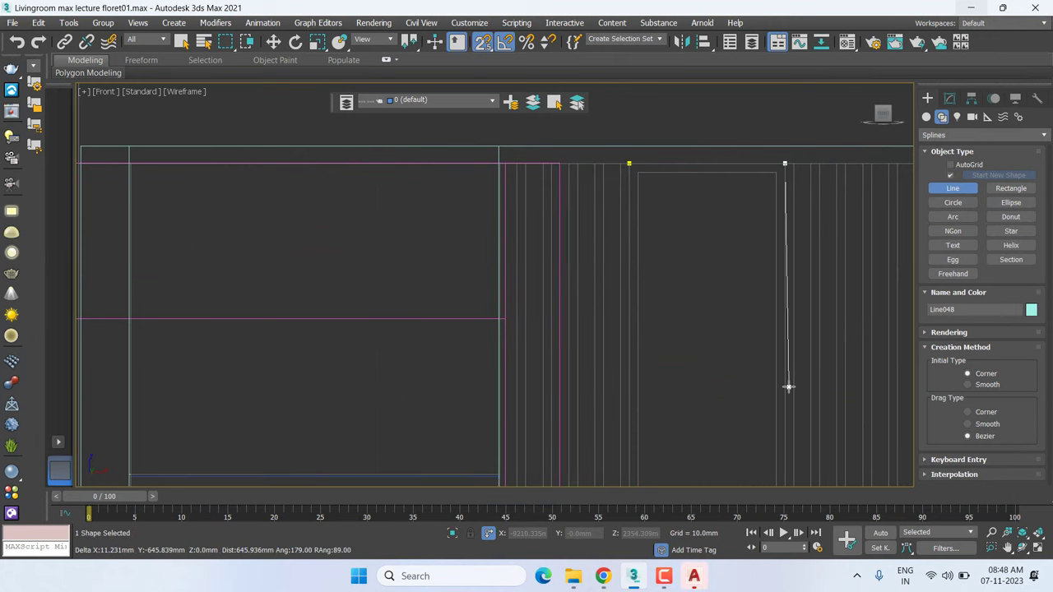
Snap the outline's bottom-right and bottom-left corners near the wall's bottom edge
middle_drag(788, 388, 492, 426)
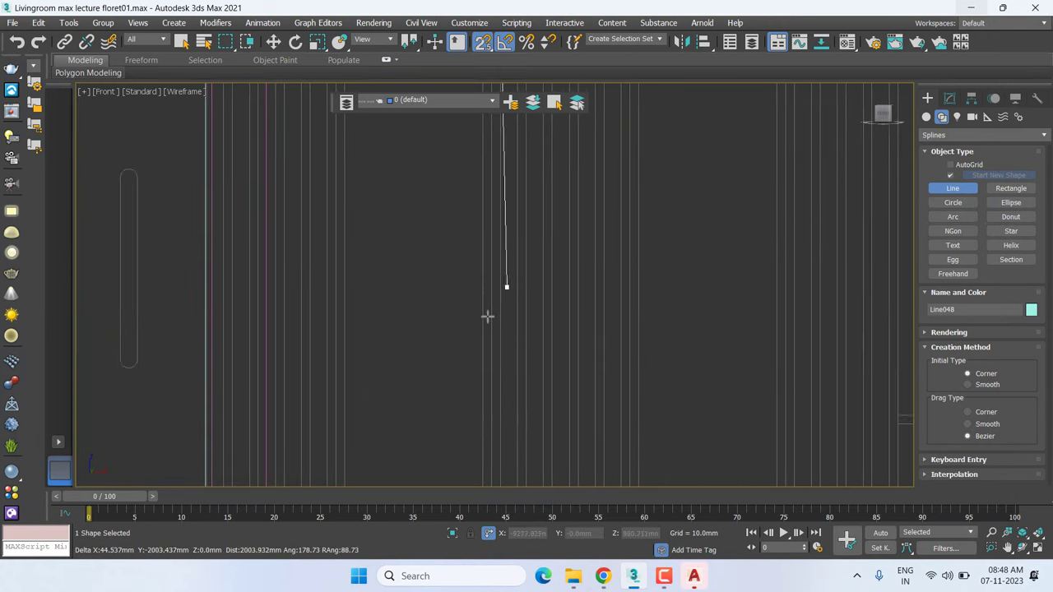
scroll(488, 329, down, 2)
scroll(496, 390, up, 2)
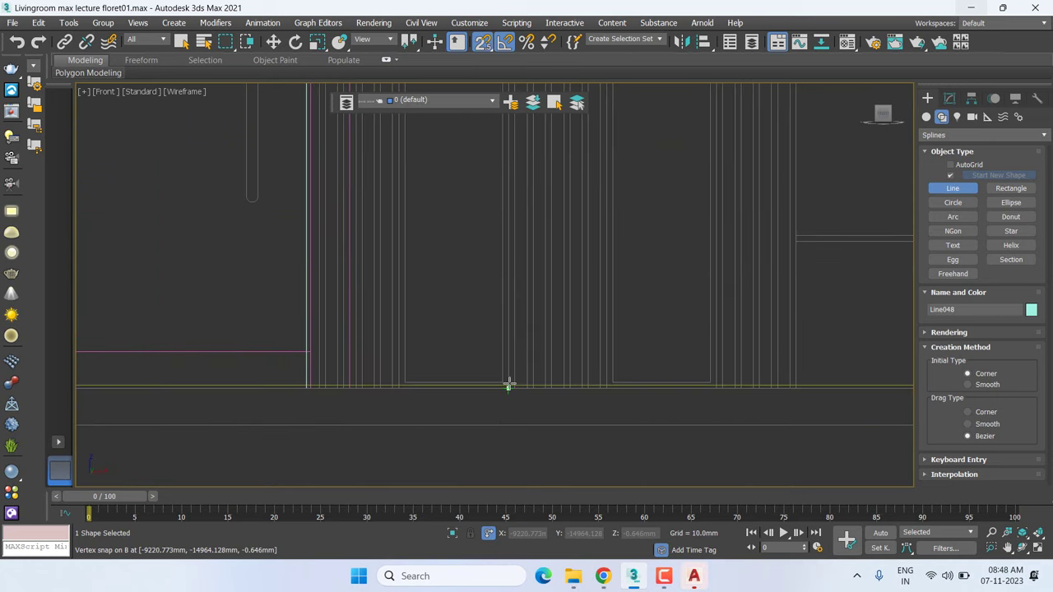
scroll(508, 384, up, 2)
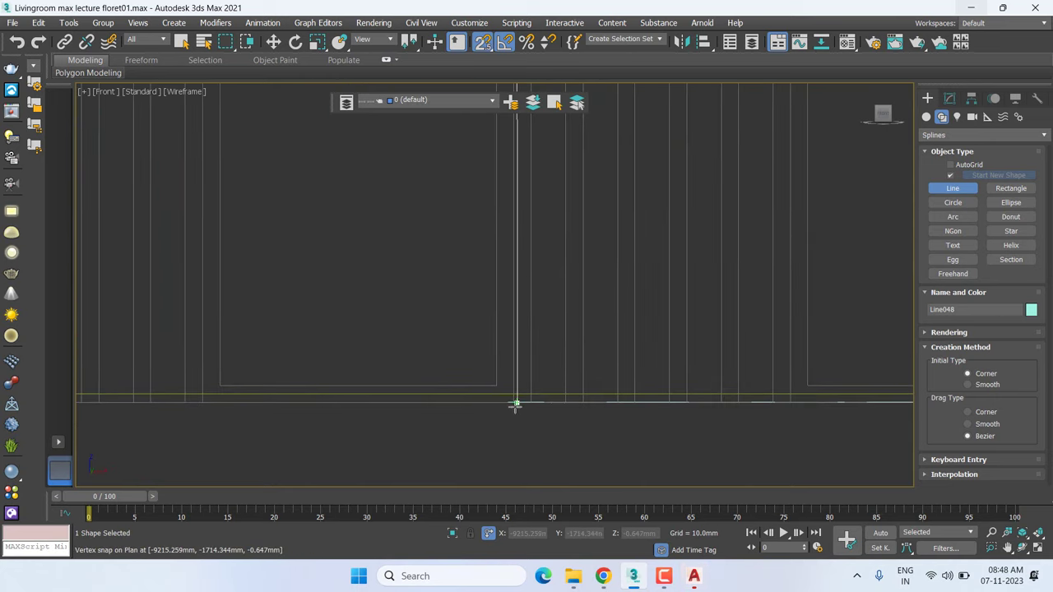
click(512, 403)
click(204, 407)
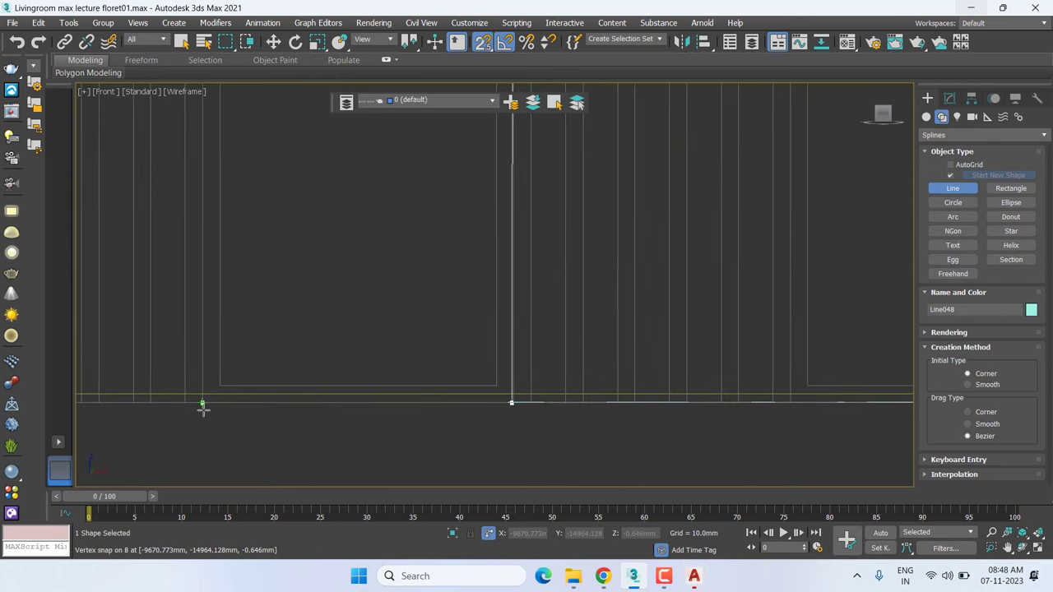
Close the outline at its starting vertex to finish the Line048 spline
scroll(496, 288, up, 2)
scroll(510, 275, up, 2)
scroll(494, 277, down, 2)
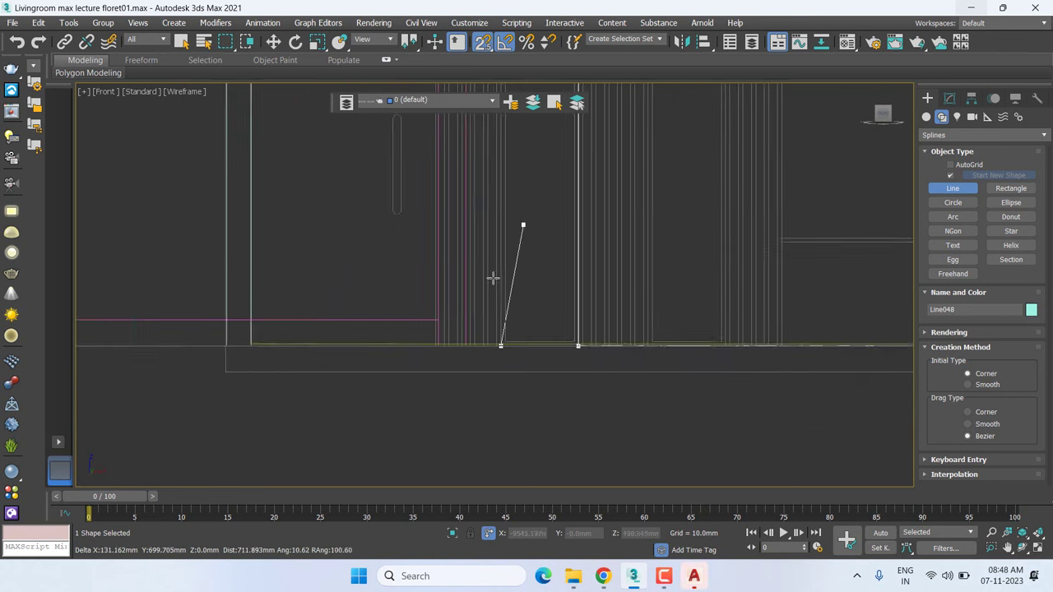
scroll(494, 264, up, 2)
scroll(485, 231, down, 2)
scroll(470, 189, up, 2)
scroll(460, 180, up, 2)
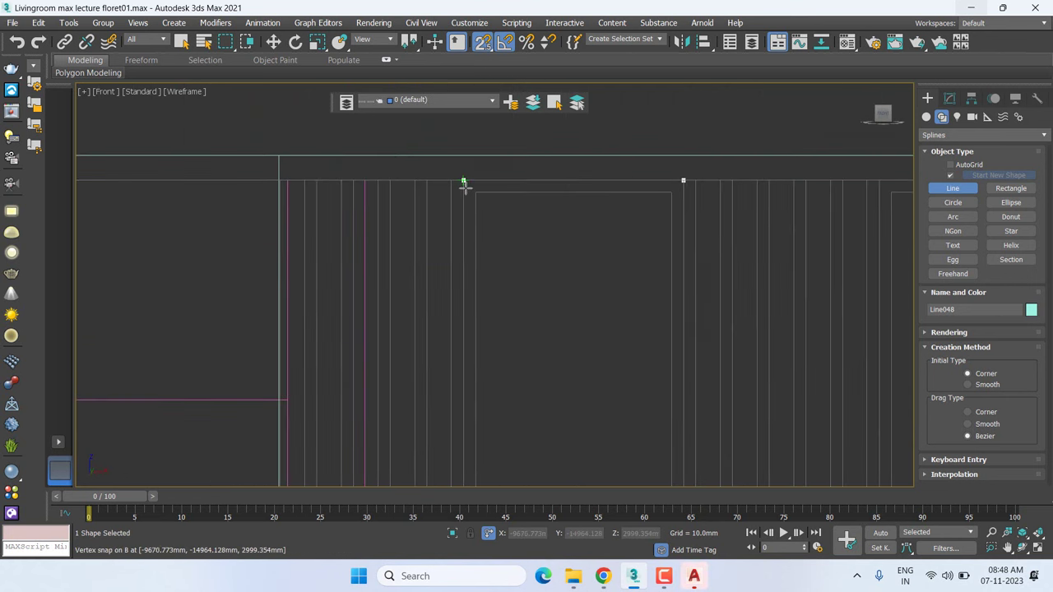
click(465, 182)
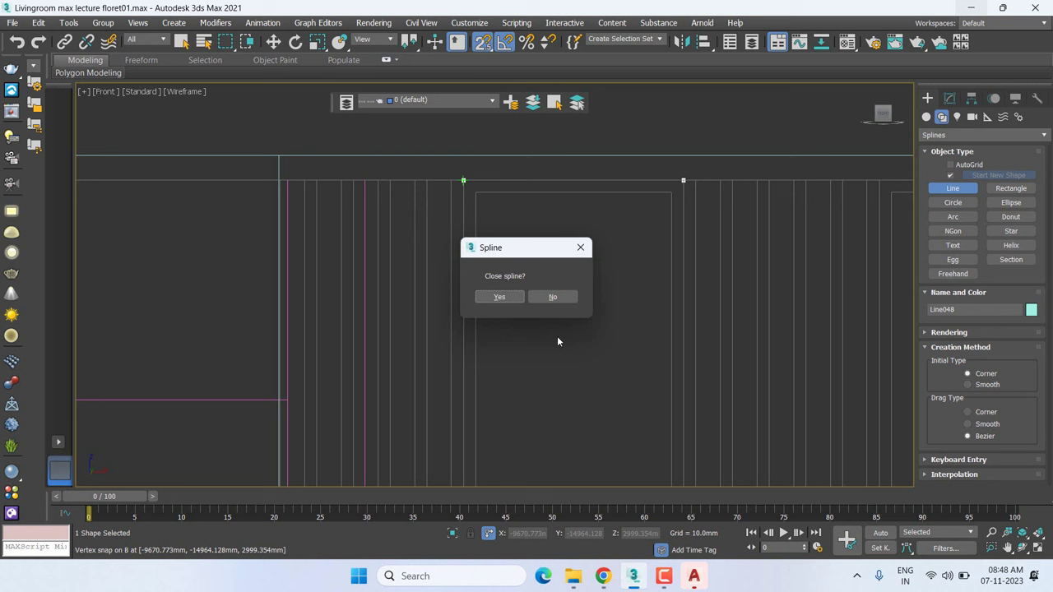
click(512, 301)
right_click(512, 301)
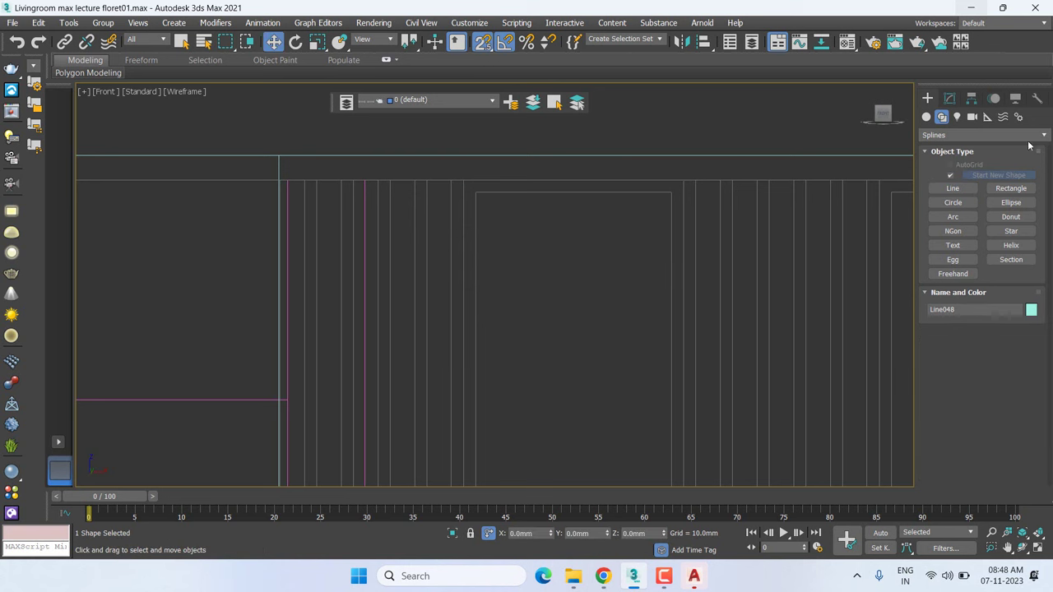
Add a Sweep modifier to Line048, forming a 6.0mm by 6.0mm bar frame around the inner panel
click(950, 100)
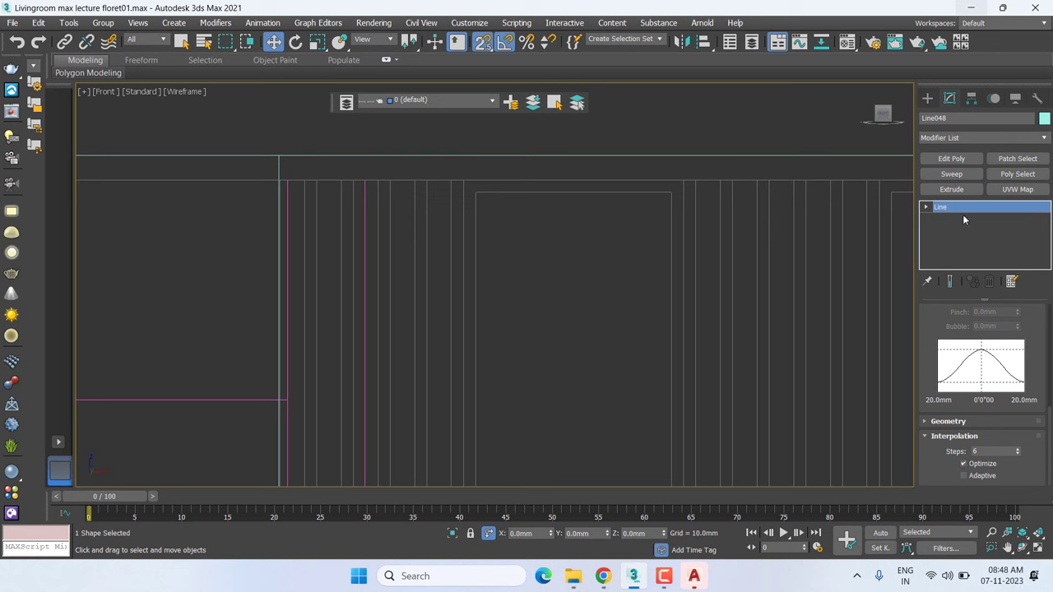
click(954, 176)
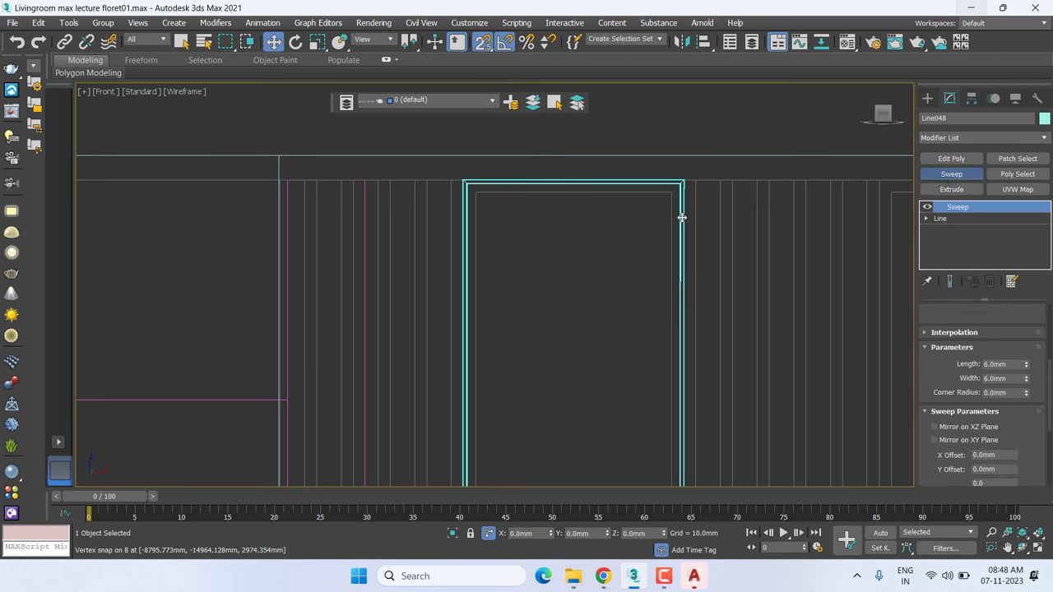
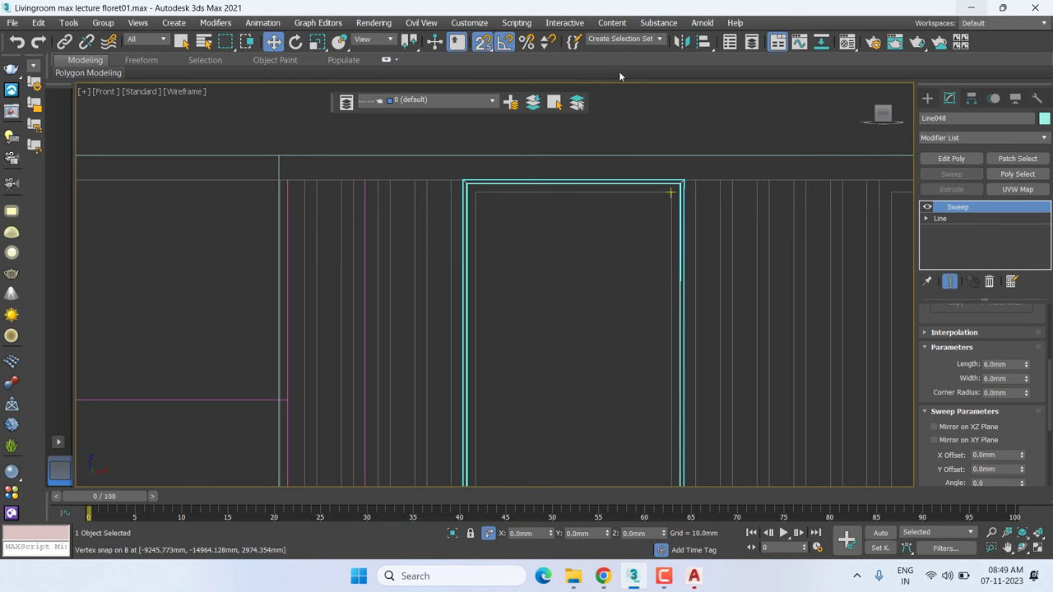
Set Line048's rectangular Sweep profile to Width 25mm and Length 12mm
scroll(661, 185, up, 2)
scroll(696, 192, up, 1)
scroll(649, 189, up, 1)
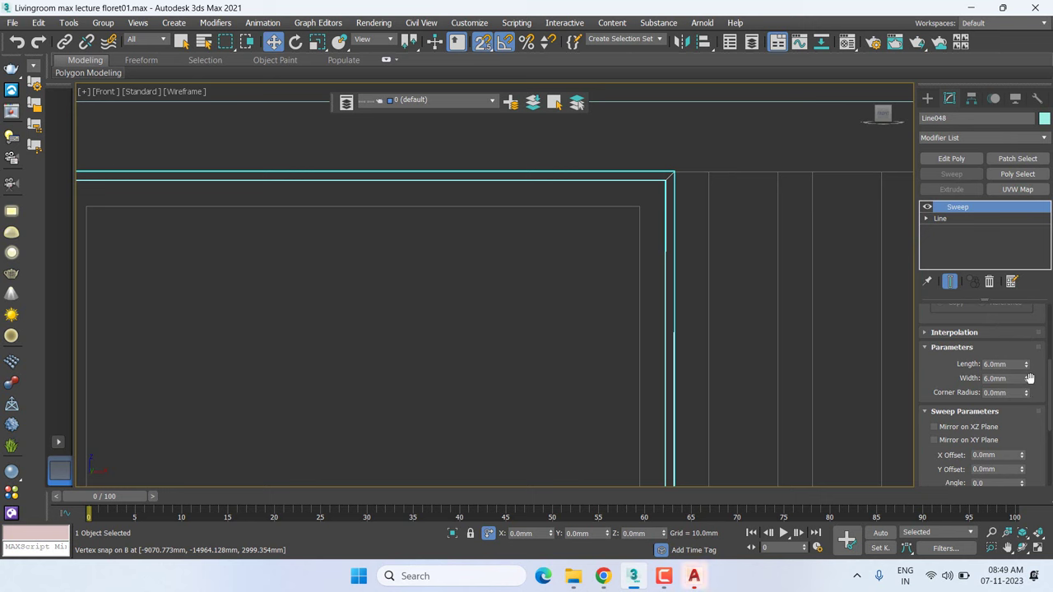
drag(1028, 381, 1013, 208)
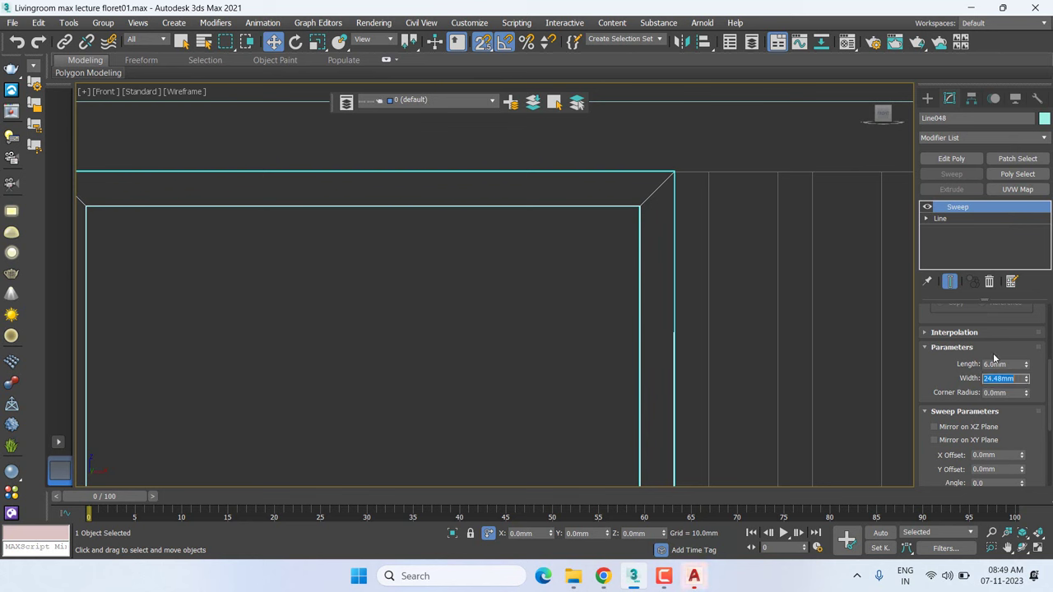
text(25)
key(Return)
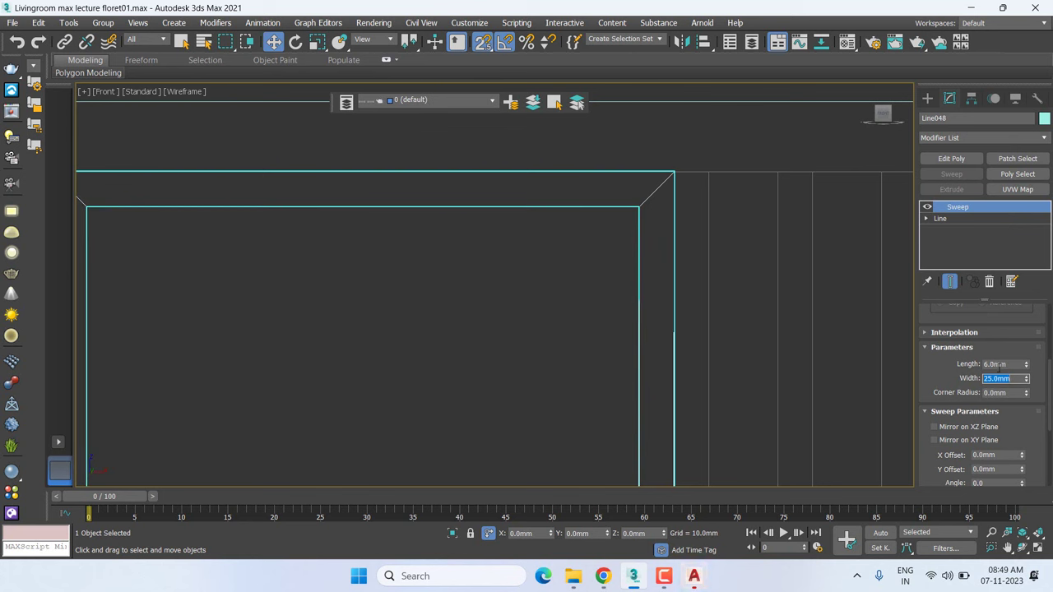
double_click(998, 363)
text(1)
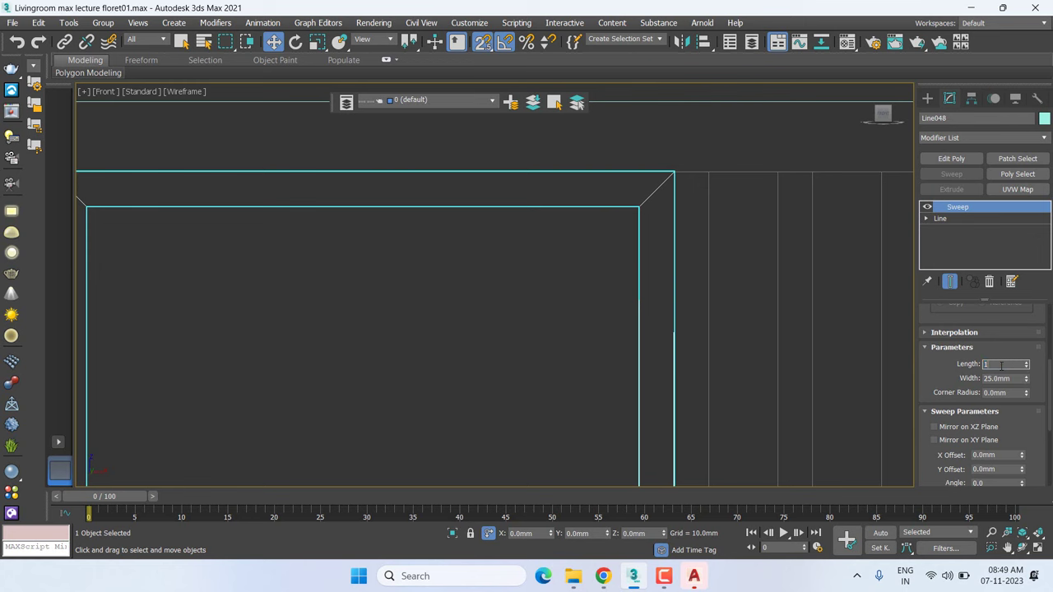
text(2)
key(Return)
middle_drag(677, 203, 670, 271)
In the Top view, move the Line048 frame moulding up to the upper wall line
key(t)
scroll(640, 254, down, 3)
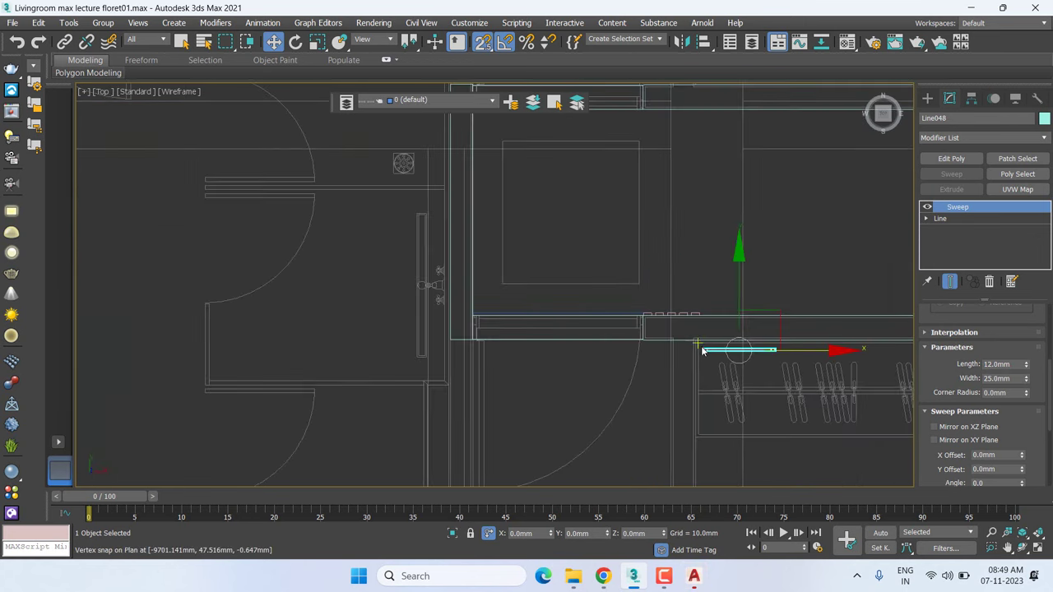
scroll(721, 329, up, 1)
scroll(755, 315, up, 2)
drag(757, 282, 757, 130)
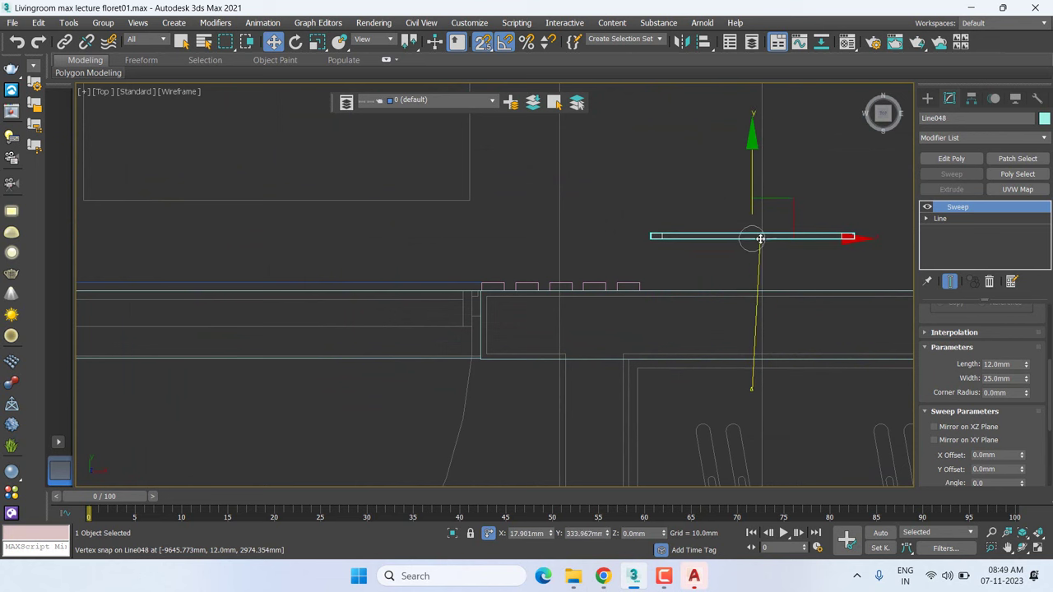
scroll(663, 237, up, 2)
scroll(663, 231, up, 2)
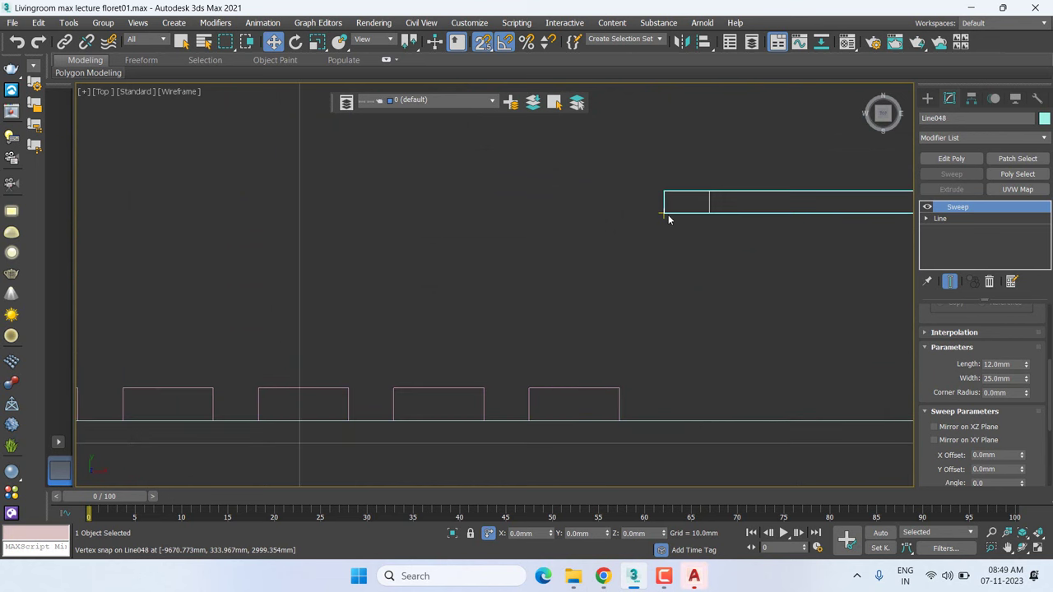
key(c)
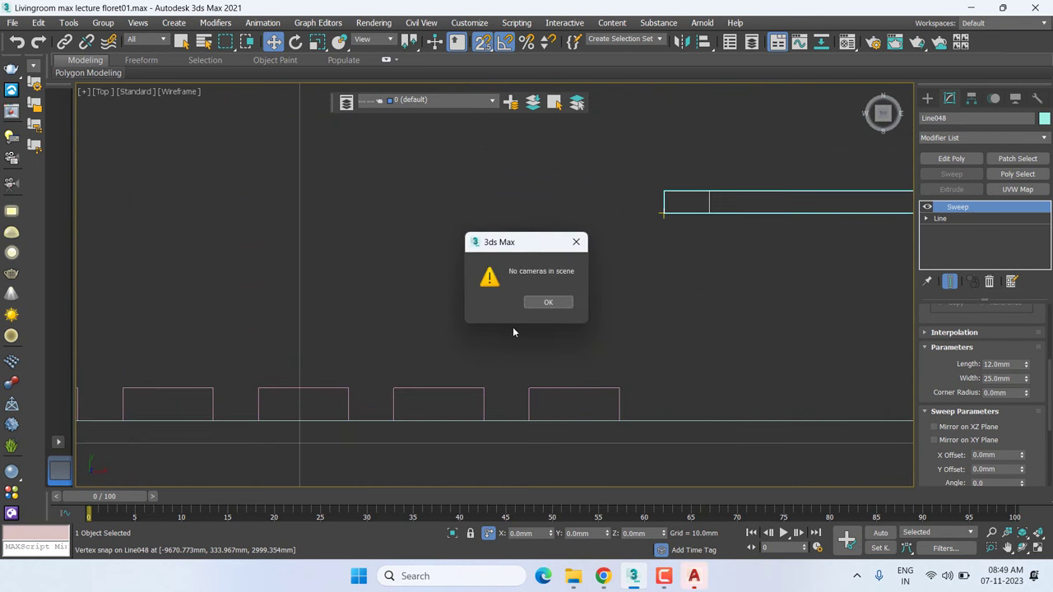
click(541, 302)
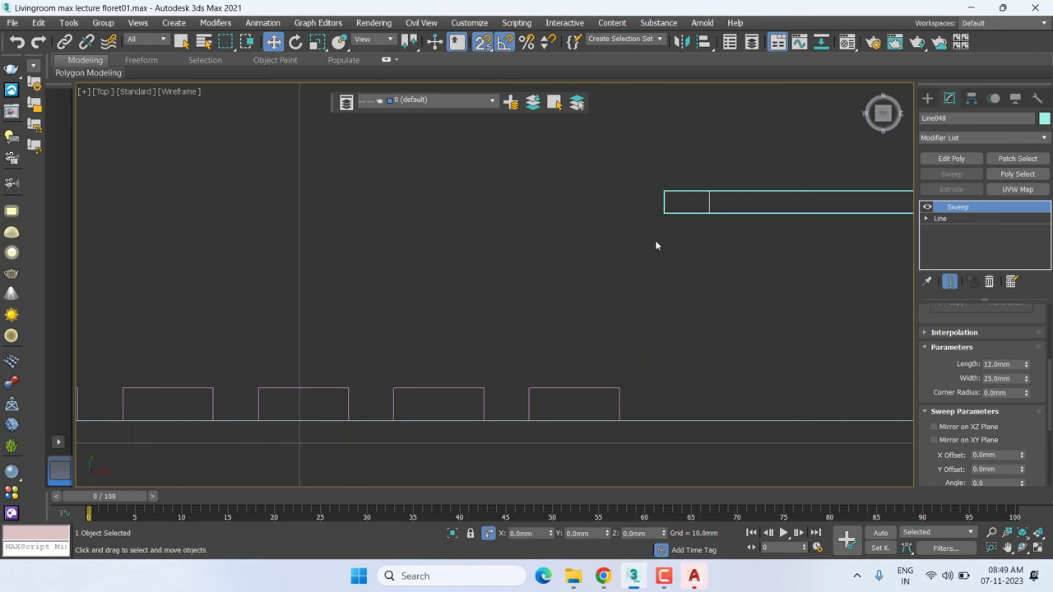
Vertex-snap the moulding onto a panel block's corner, then return to the Front view and deselect
drag(665, 215, 620, 418)
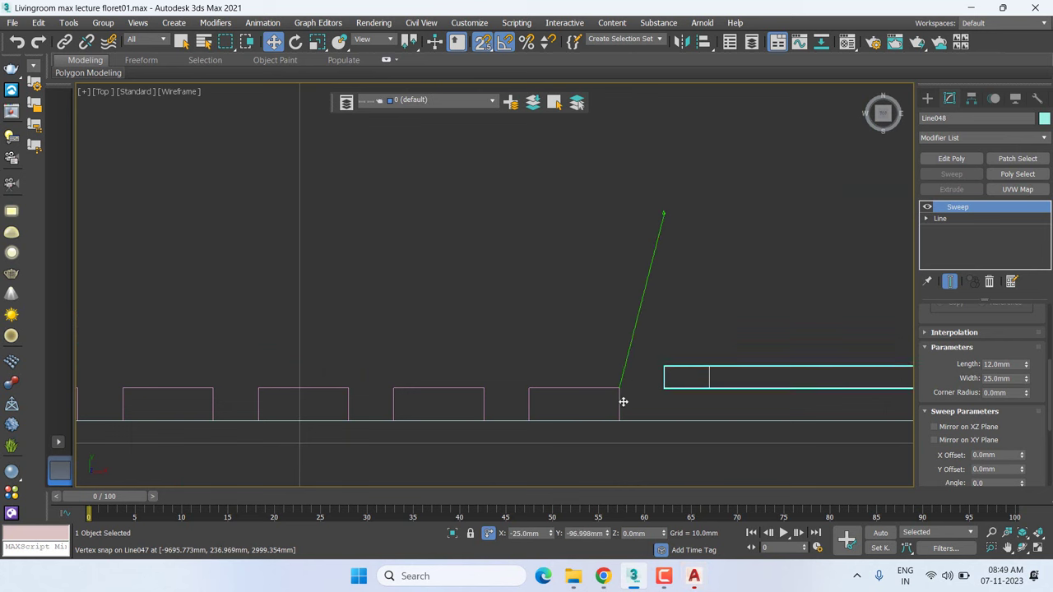
scroll(682, 414, down, 3)
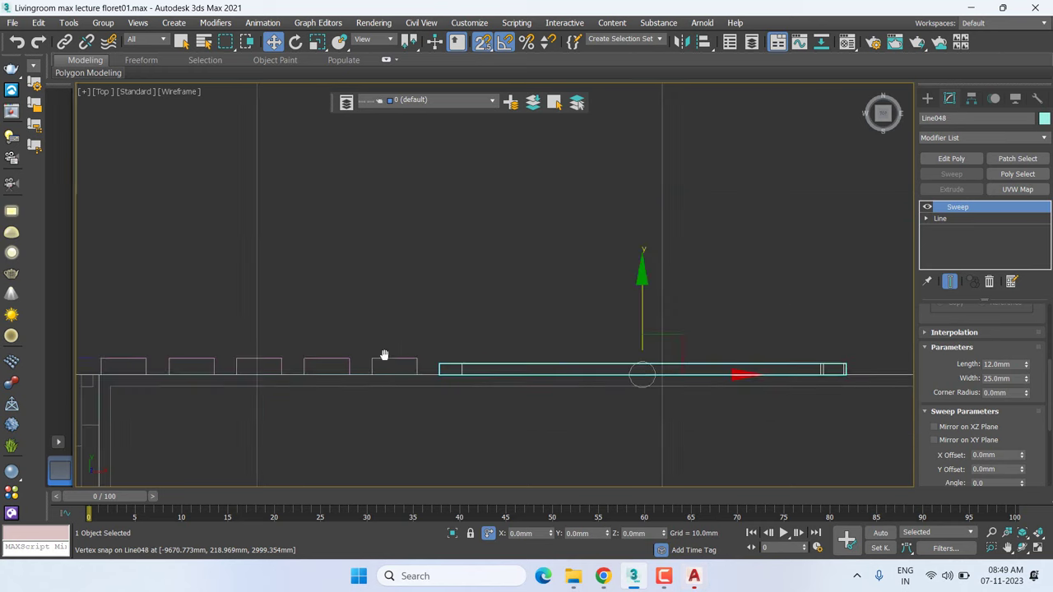
middle_drag(383, 357, 353, 348)
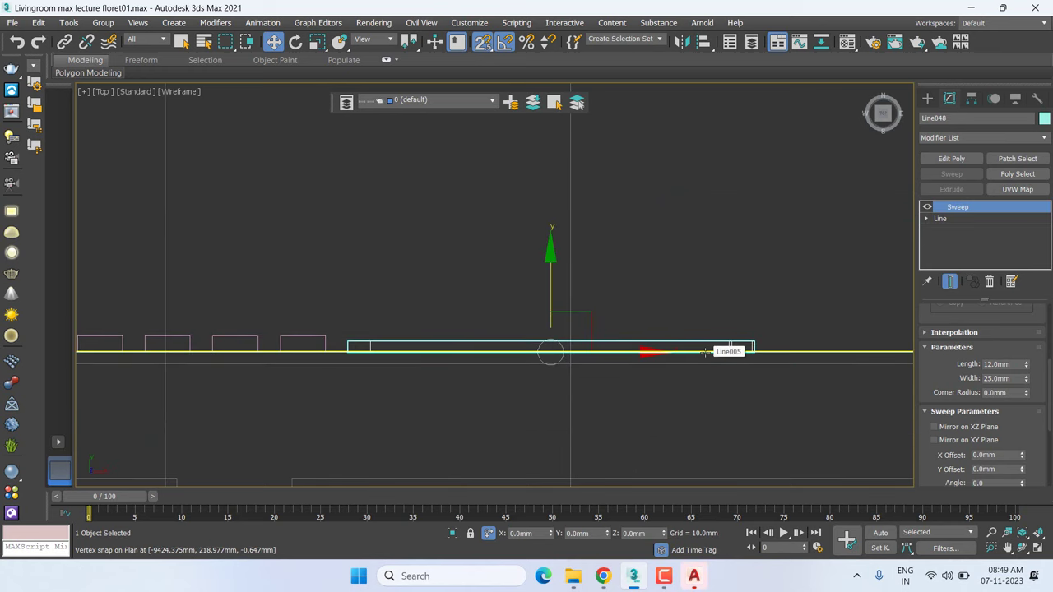
key(f)
key(z)
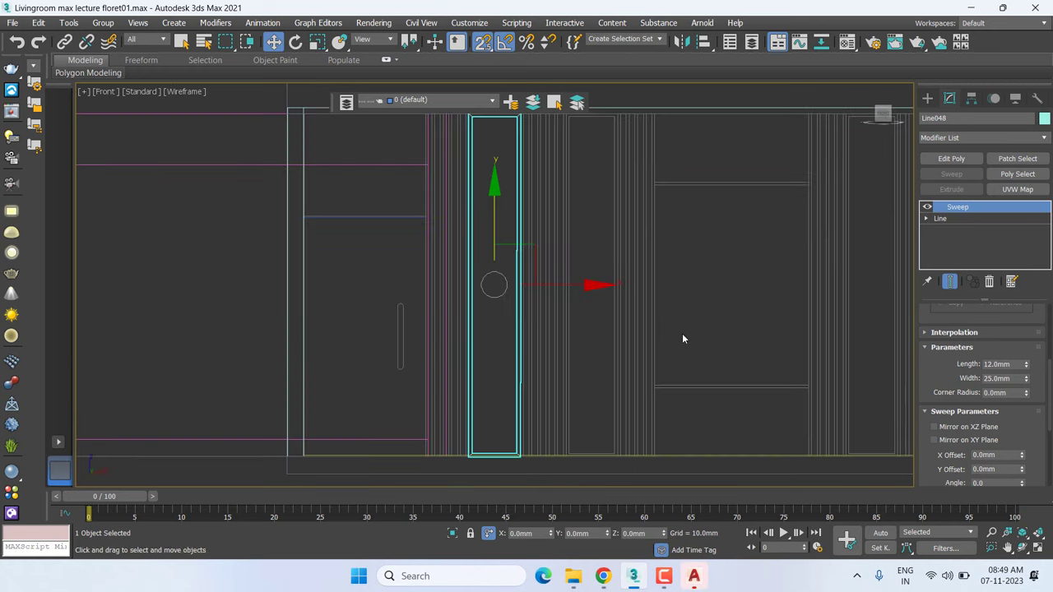
click(666, 307)
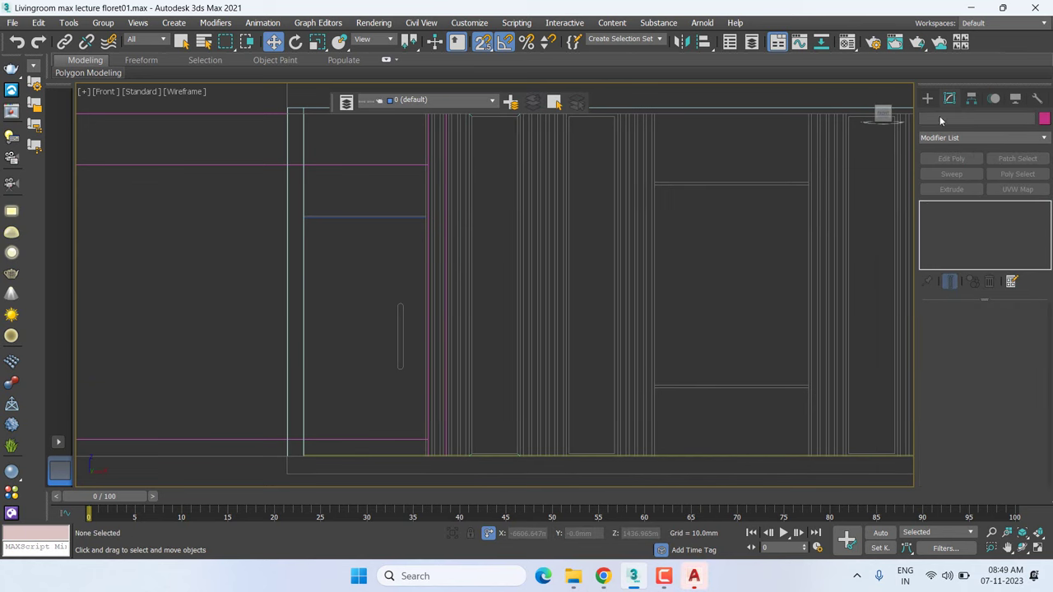
Draw a Line outline for the panel, placing its top, right and bottom corners
click(927, 98)
click(953, 188)
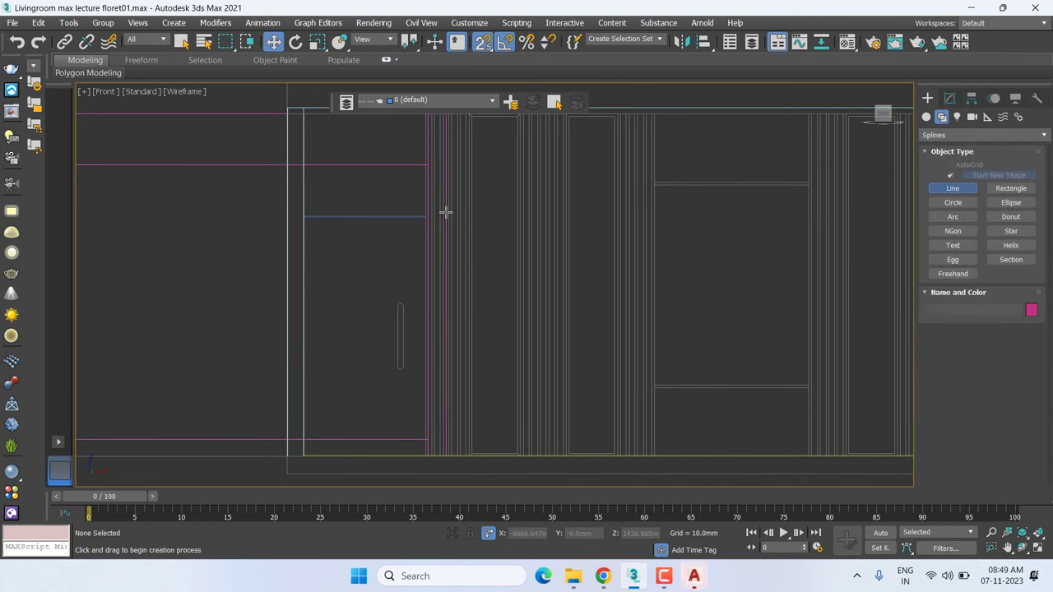
middle_drag(445, 214, 485, 306)
scroll(521, 207, up, 2)
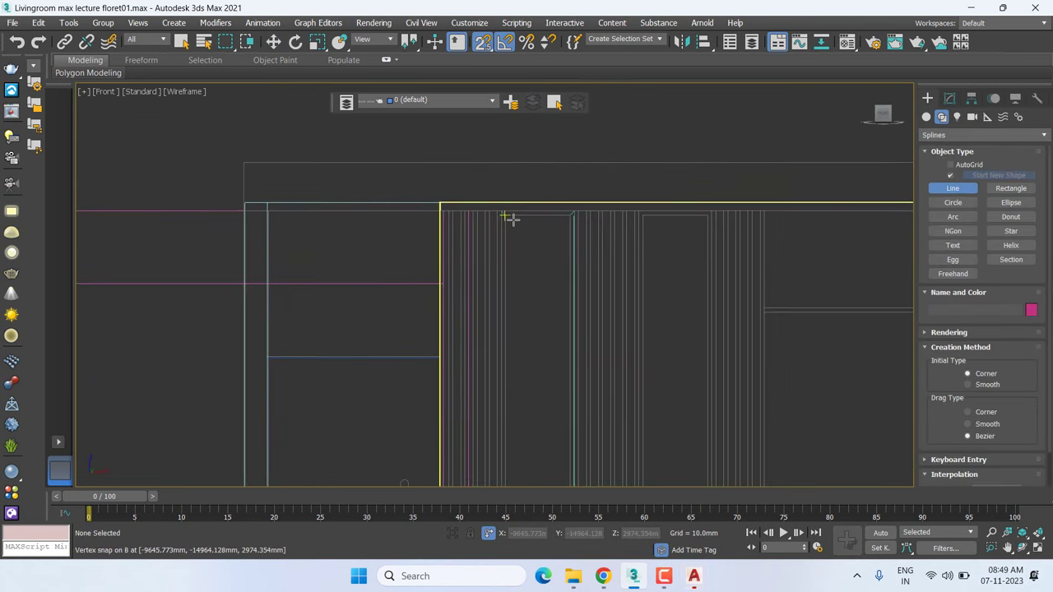
click(505, 215)
click(569, 215)
click(579, 464)
right_click(578, 463)
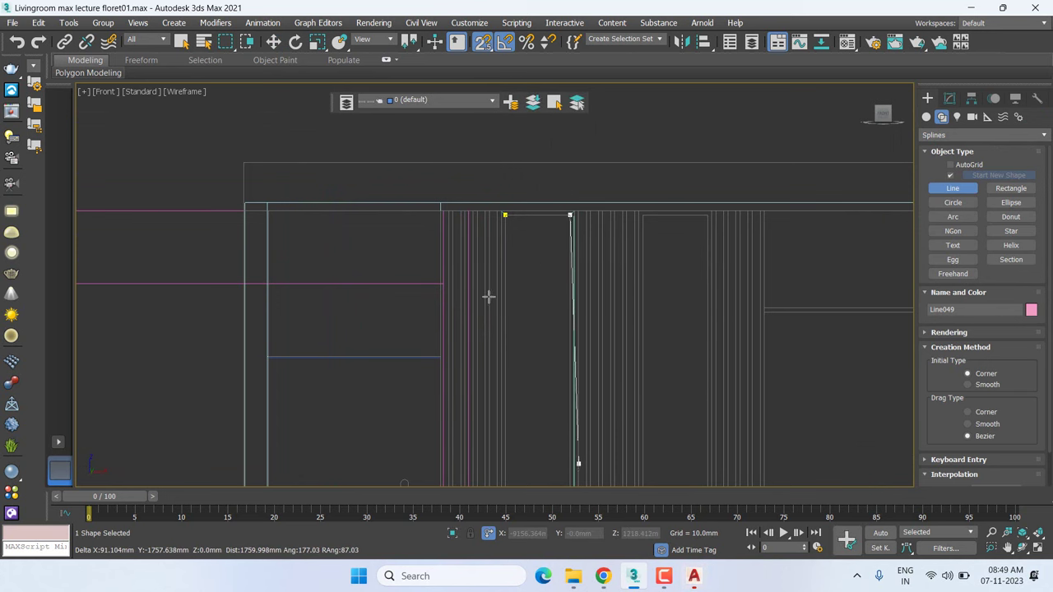
scroll(488, 296, up, 3)
middle_drag(475, 418, 507, 446)
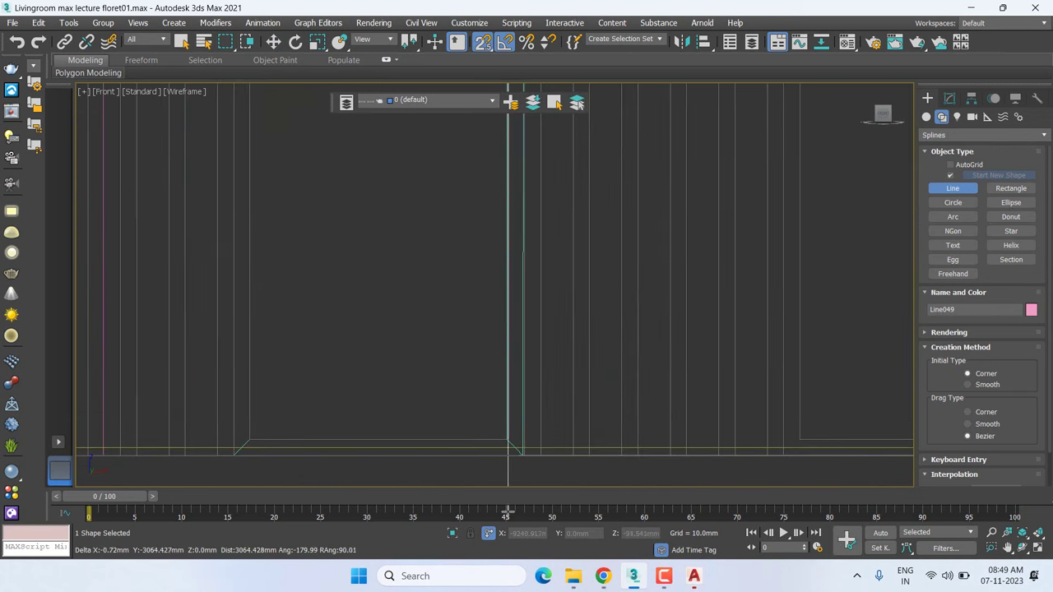
click(508, 441)
click(250, 440)
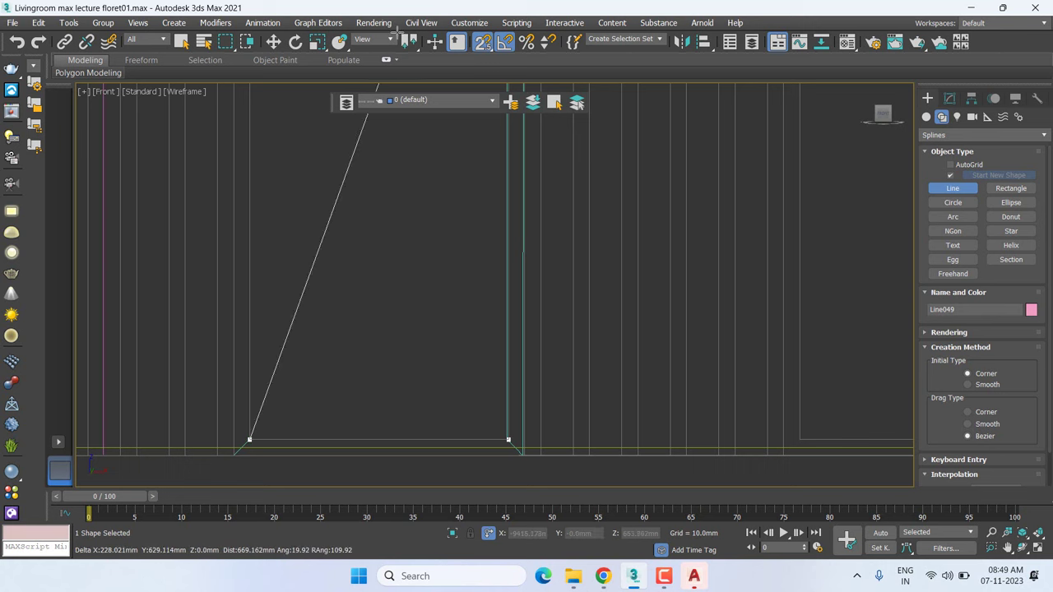
Close the panel outline back at its first corner
middle_drag(253, 157, 412, 294)
scroll(412, 294, down, 3)
click(417, 220)
right_click(494, 283)
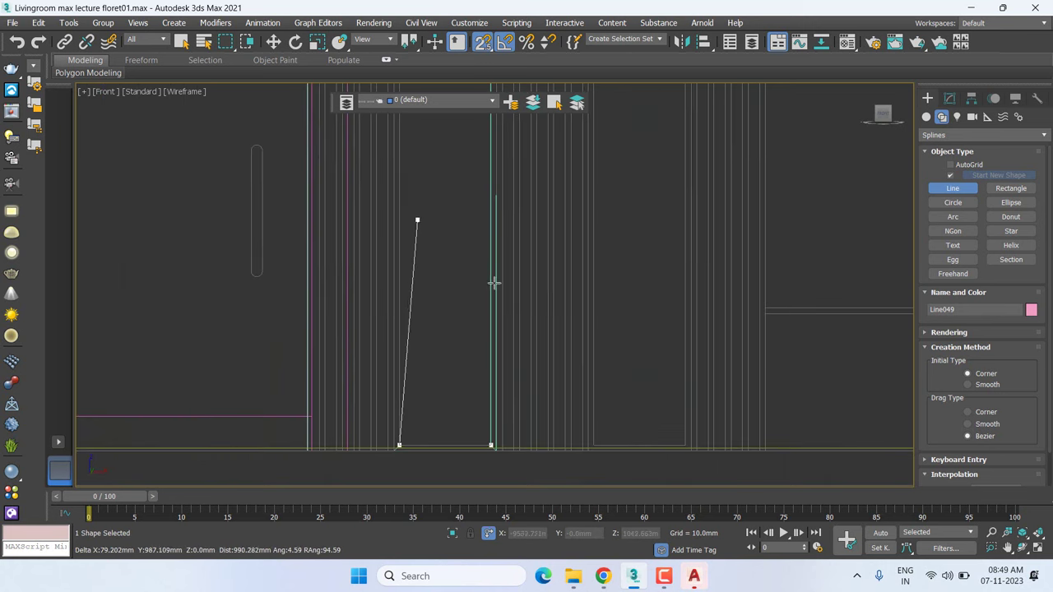
mouse_move(494, 284)
middle_down()
mouse_move(501, 289)
mouse_move(511, 157)
mouse_move(497, 244)
mouse_move(483, 150)
middle_up()
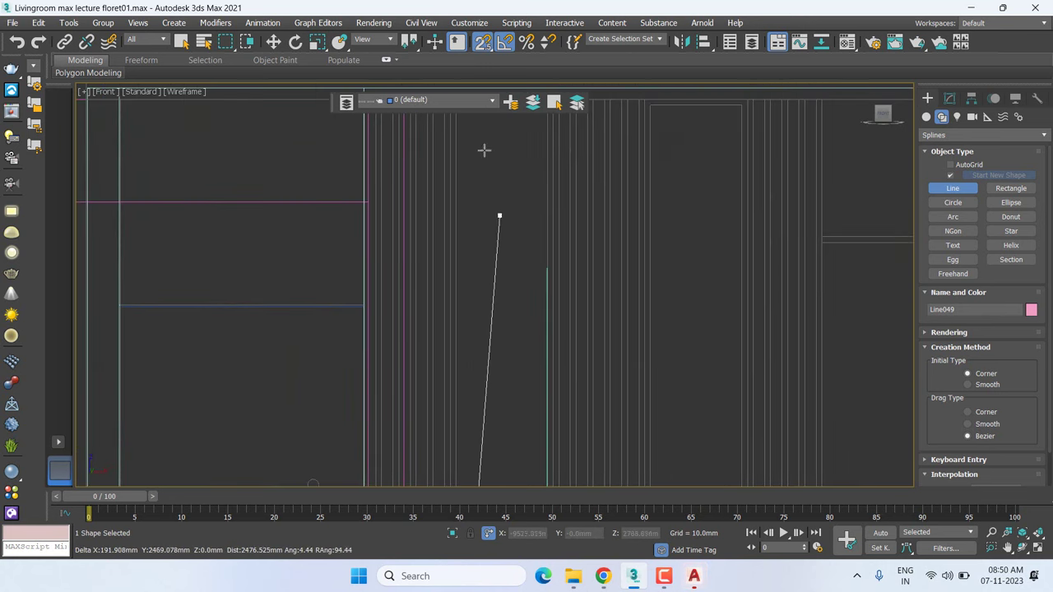
scroll(484, 150, down, 2)
click(464, 126)
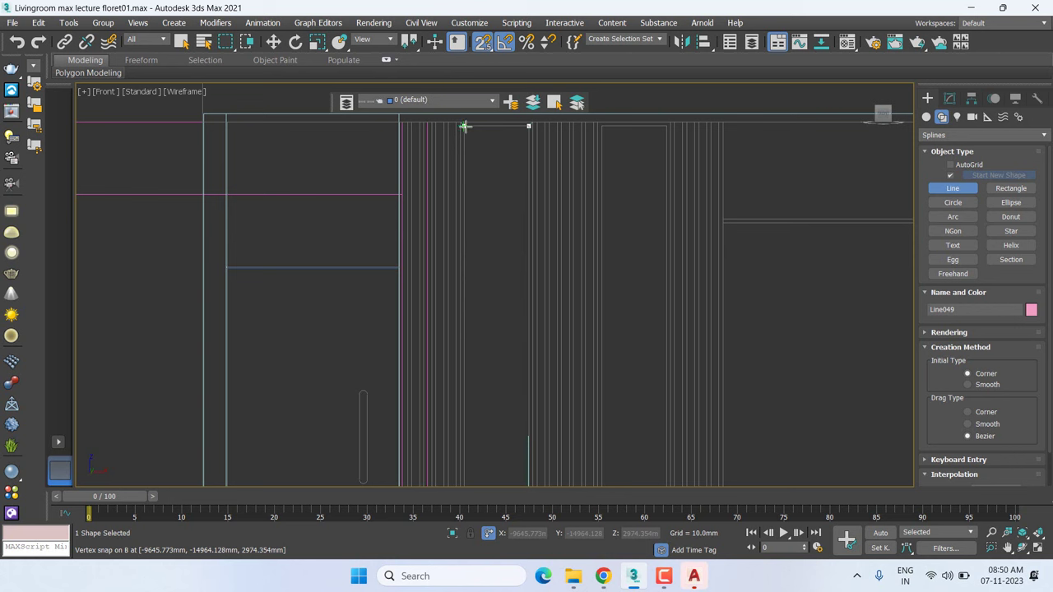
click(552, 314)
click(508, 300)
key(w)
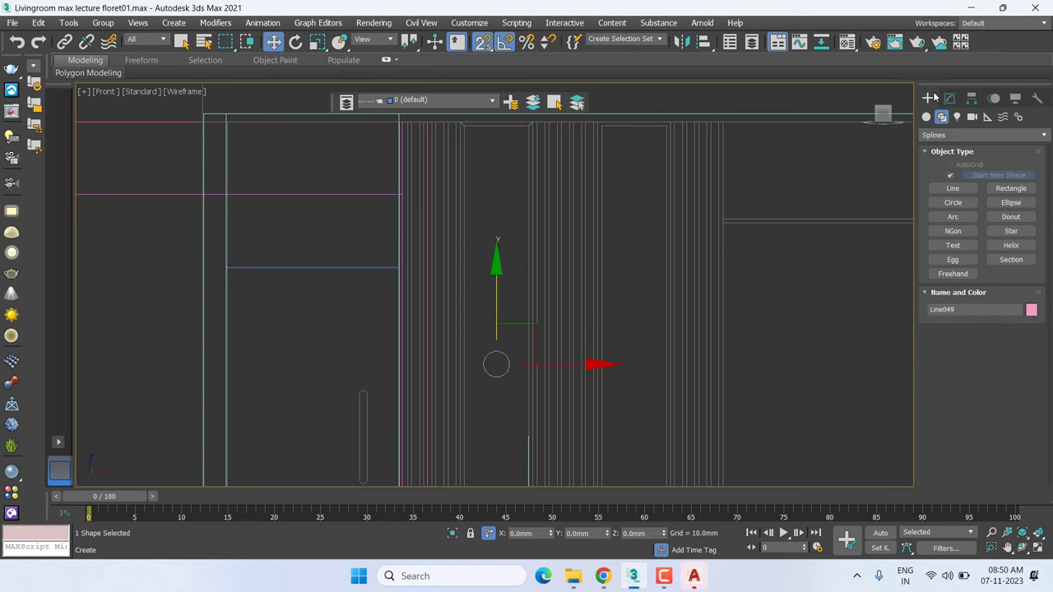
Extrude the panel outline and, in the Top view, snap the block onto the frame moulding
click(949, 98)
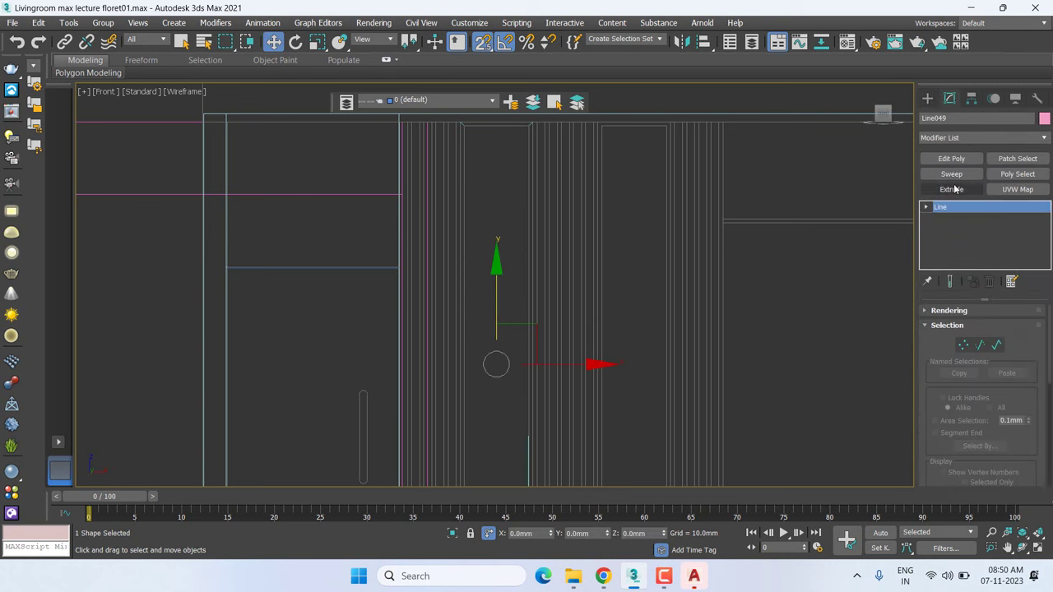
click(952, 190)
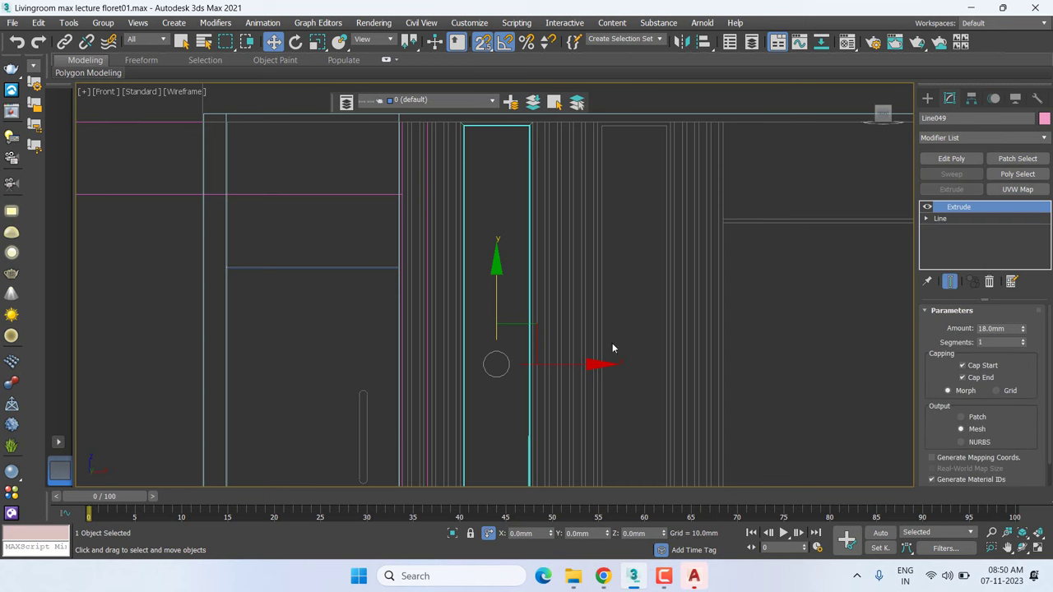
middle_drag(612, 343, 611, 367)
key(t)
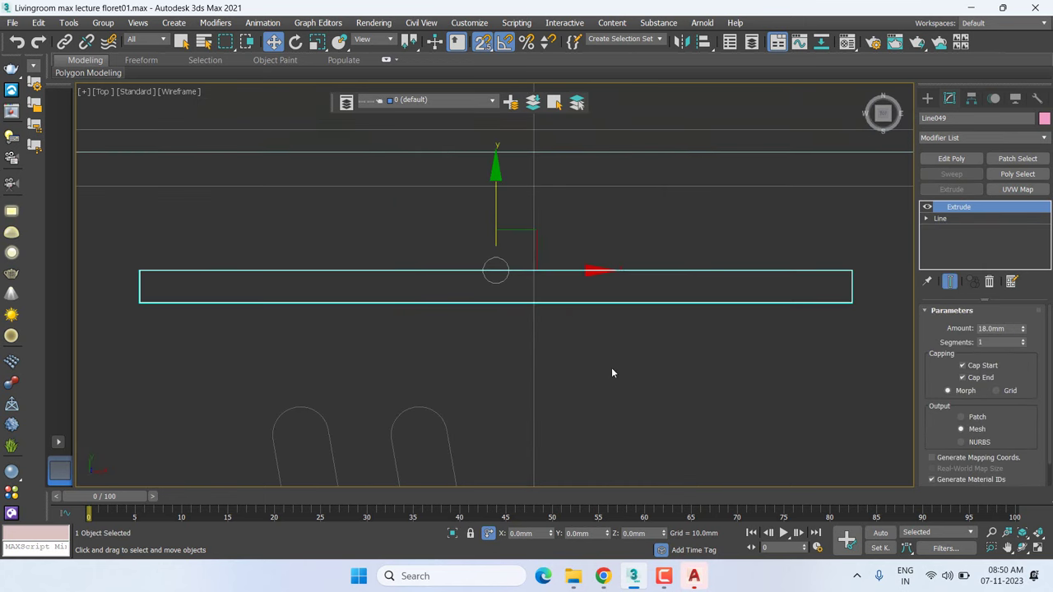
scroll(611, 373, down, 5)
drag(605, 269, 608, 265)
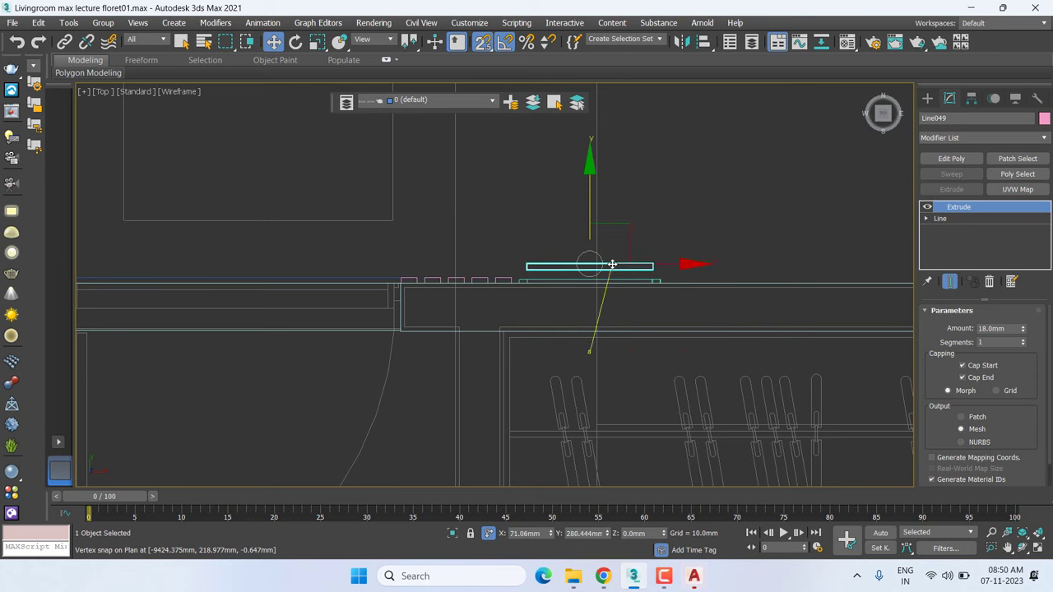
scroll(650, 267, up, 2)
scroll(600, 278, up, 3)
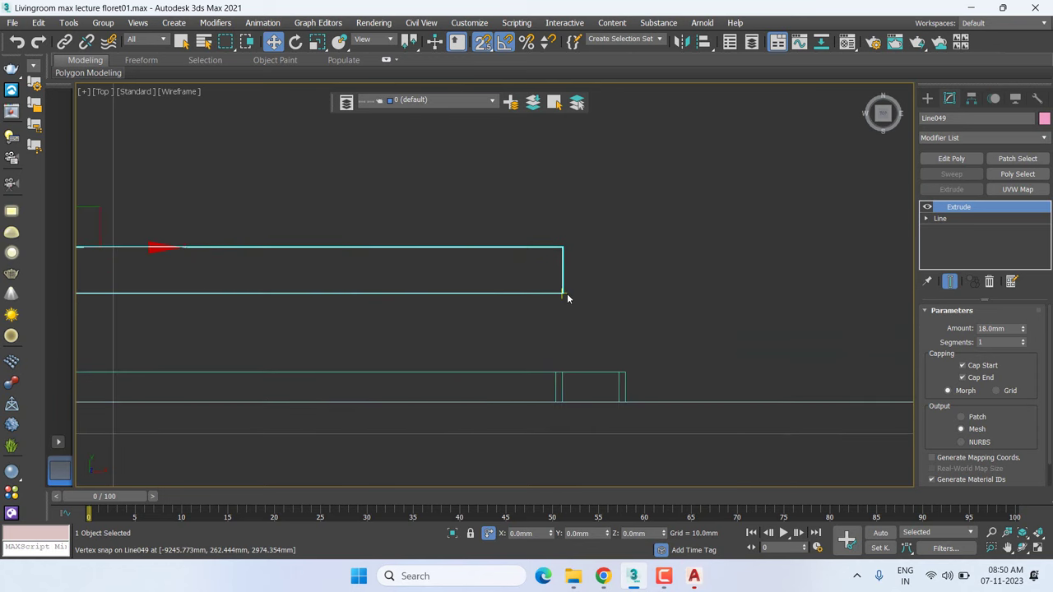
shift+right_click(568, 298)
click(569, 301)
drag(568, 298, 569, 402)
Set the panel block's extrude amount to 12mm, lower it onto the lower line, and select the swept rectangle
click(1001, 329)
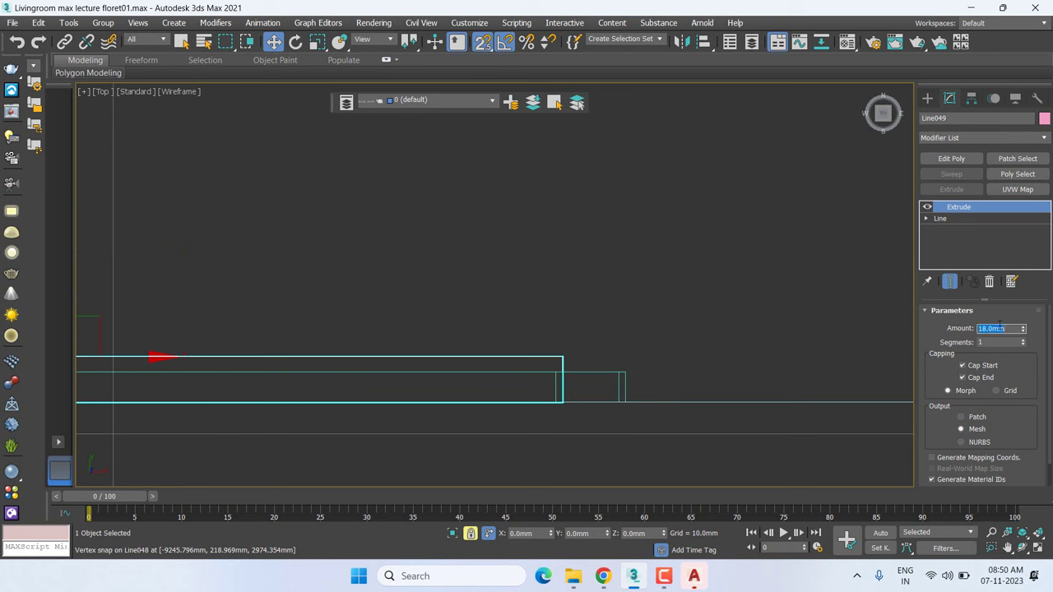
text(12)
key(Return)
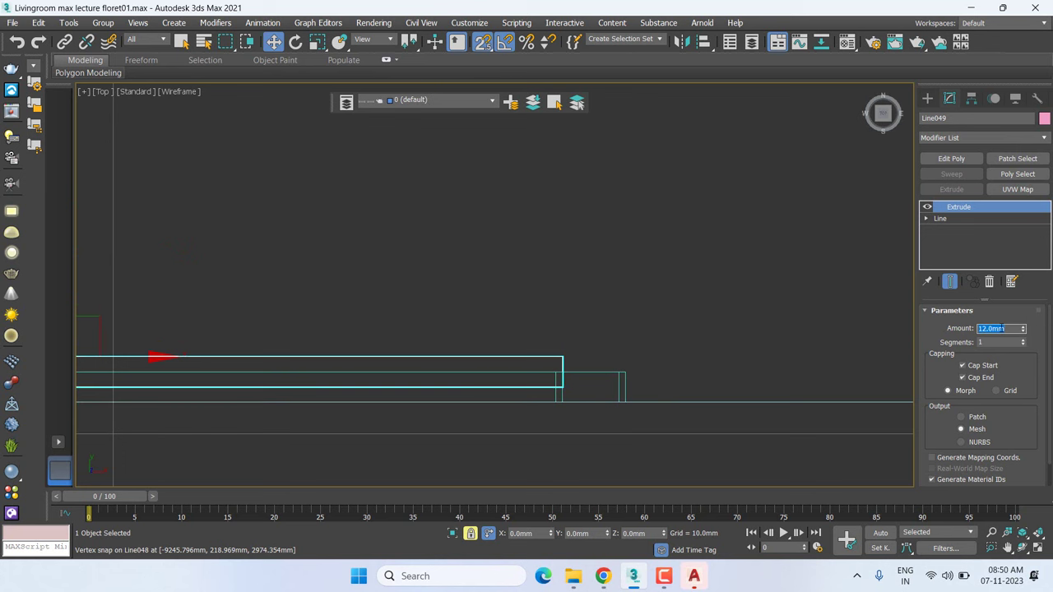
drag(564, 390, 565, 407)
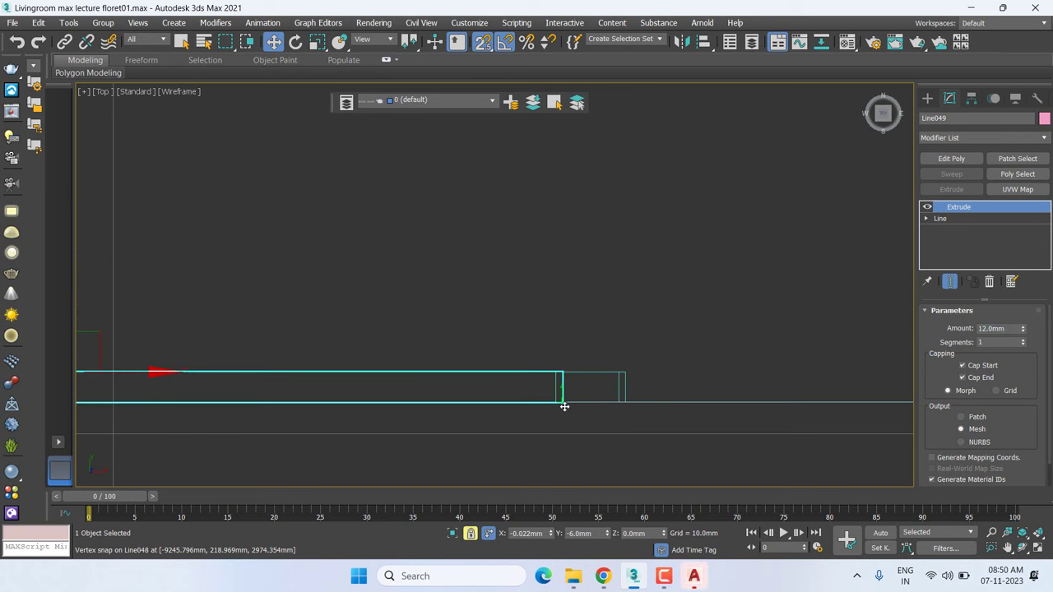
right_click(626, 390)
click(623, 391)
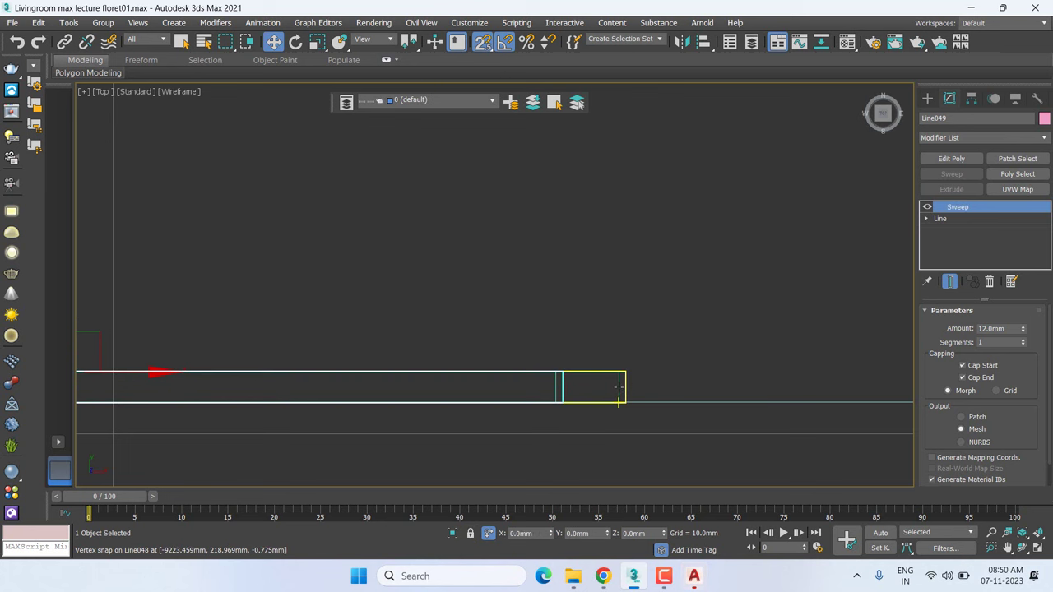
Extend Line048's sweep path by dragging its end vertices further along
click(619, 399)
click(926, 219)
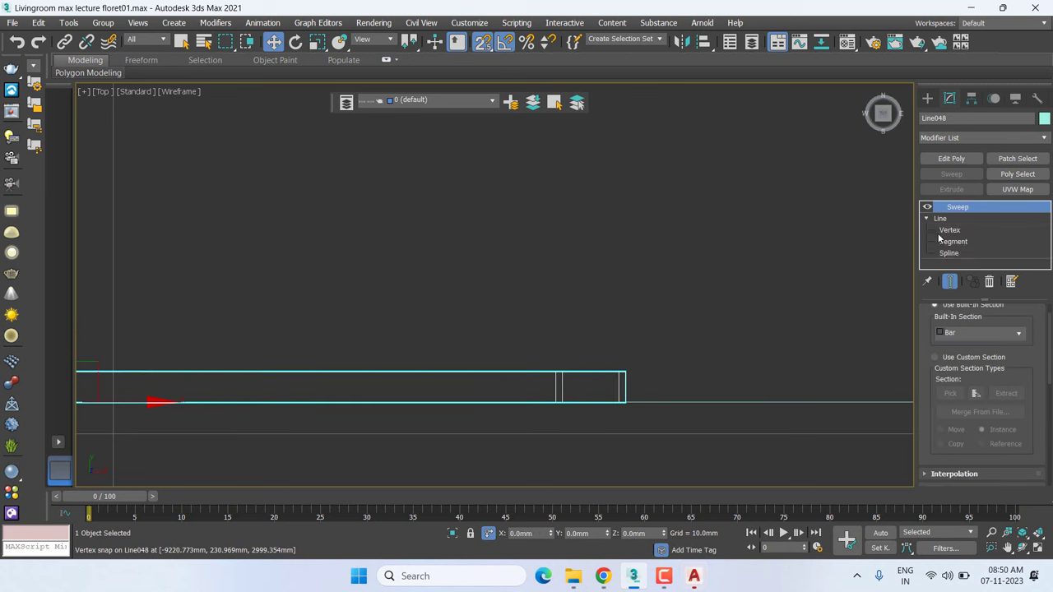
click(947, 230)
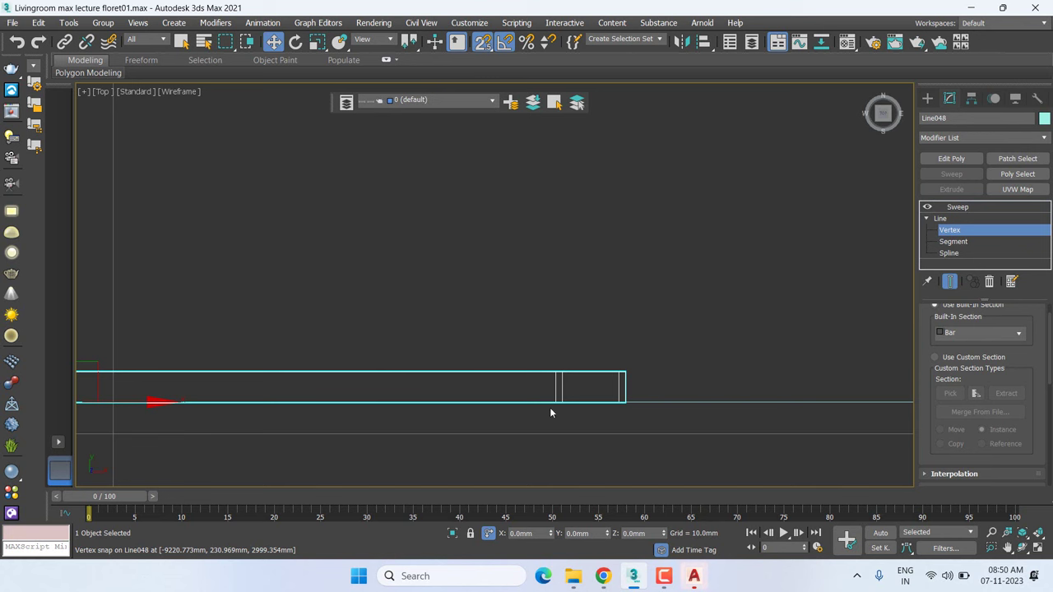
scroll(593, 407, up, 3)
scroll(604, 403, up, 4)
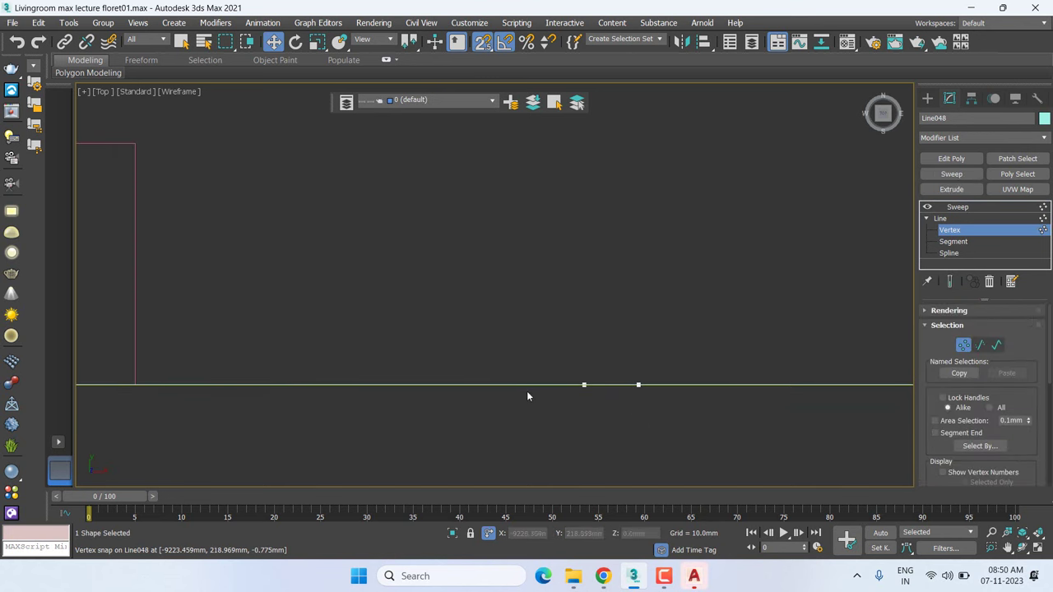
drag(527, 395, 597, 345)
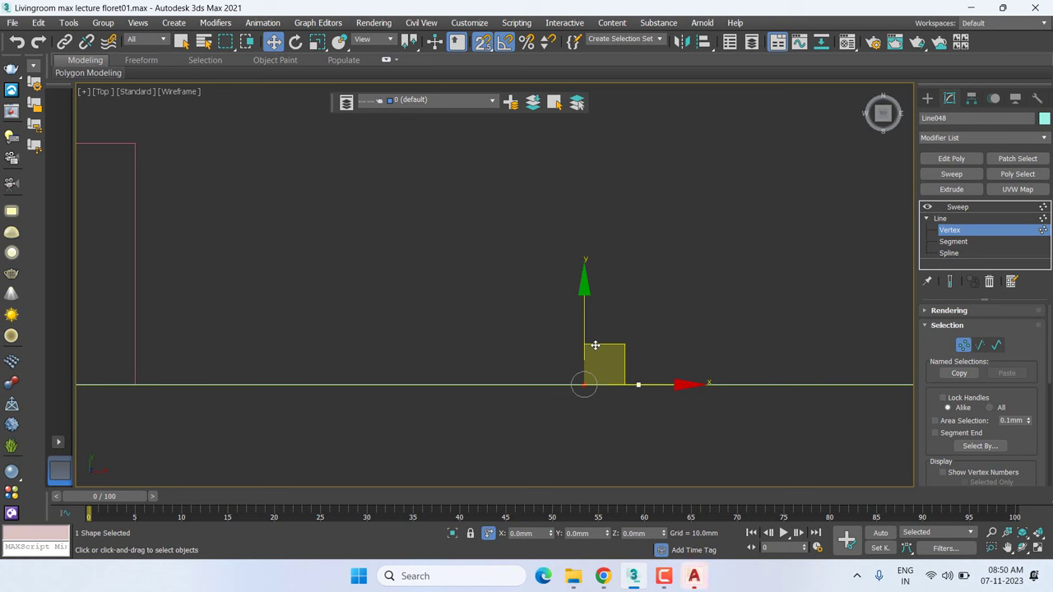
click(639, 385)
drag(639, 385, 663, 385)
scroll(520, 385, down, 2)
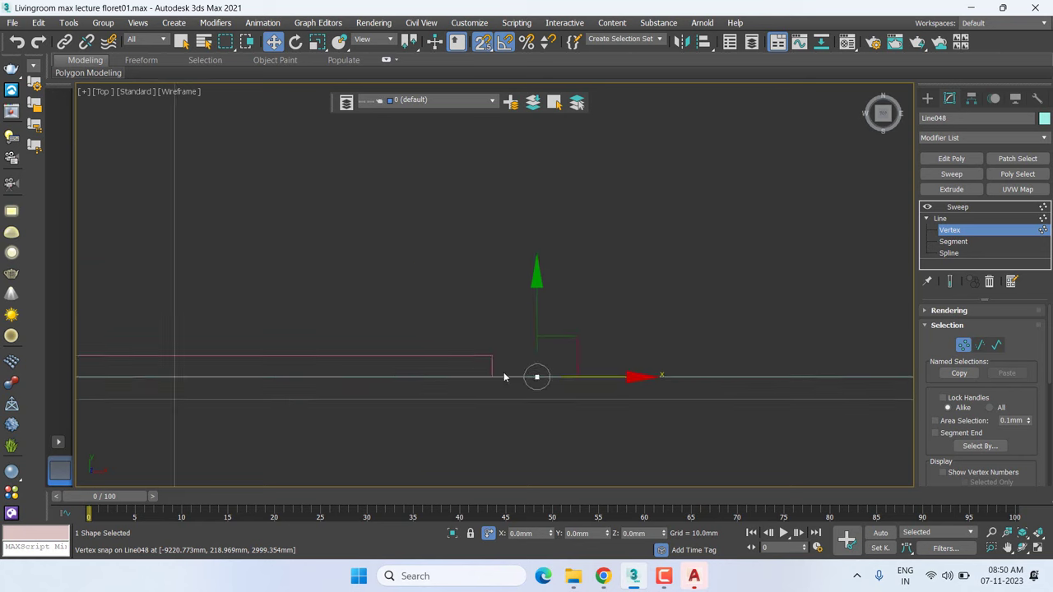
scroll(504, 372, down, 3)
scroll(288, 397, up, 5)
scroll(639, 402, up, 3)
scroll(473, 402, up, 4)
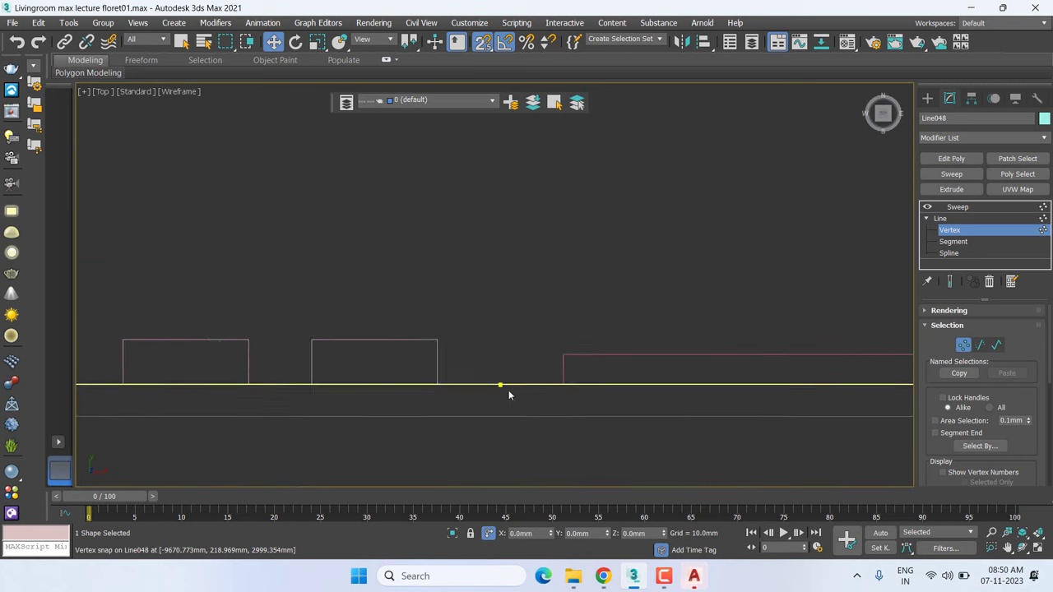
scroll(505, 390, up, 2)
scroll(494, 381, up, 2)
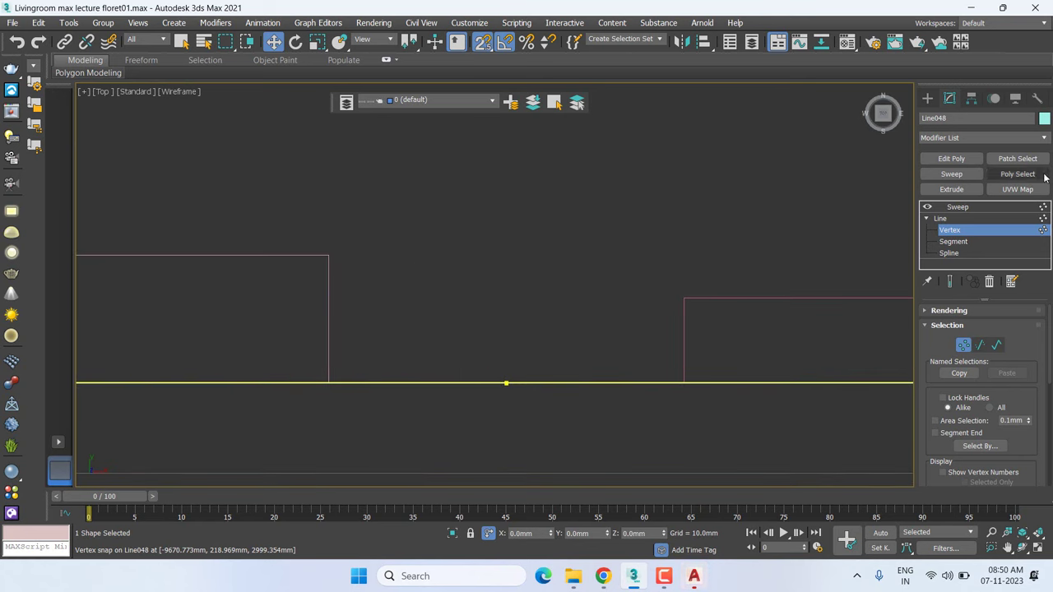
click(971, 206)
In the Front view, select one fluted strip spline of Line048 and copy it to the right
scroll(682, 300, down, 2)
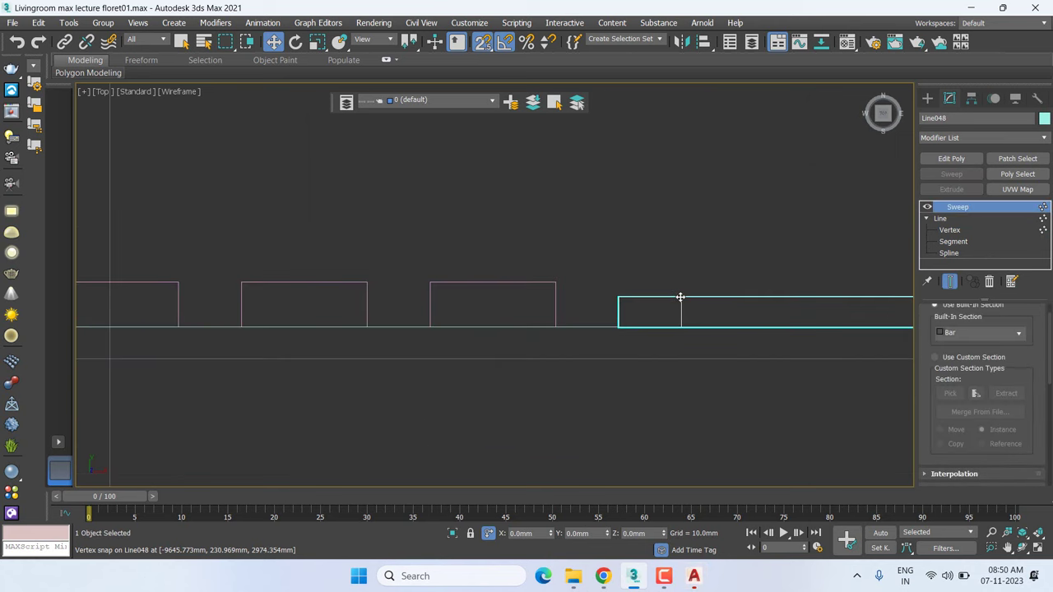
key(f)
scroll(548, 158, up, 5)
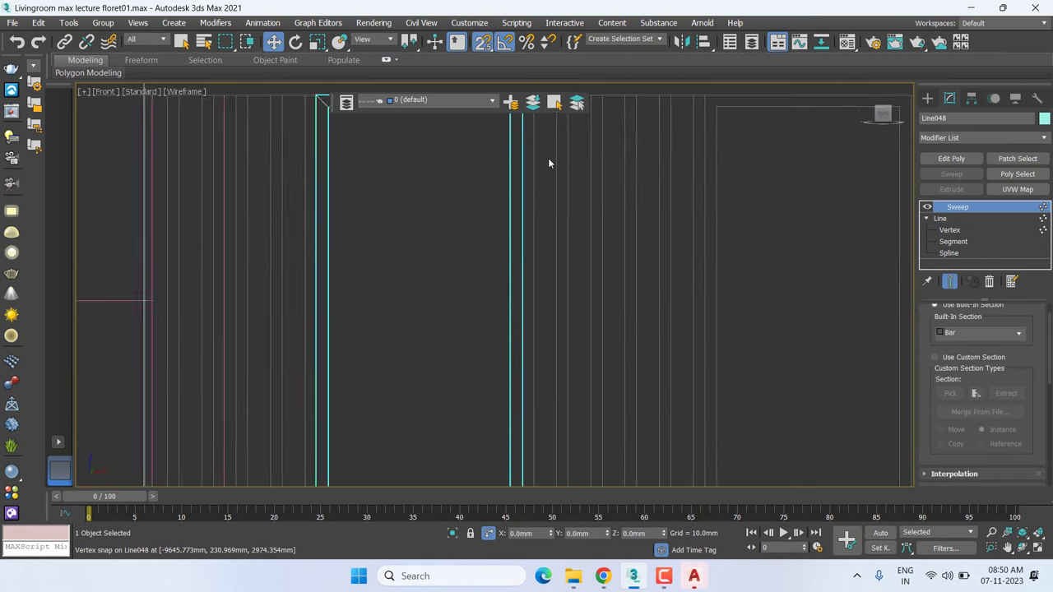
scroll(548, 158, down, 2)
scroll(560, 269, down, 3)
middle_drag(586, 306, 575, 272)
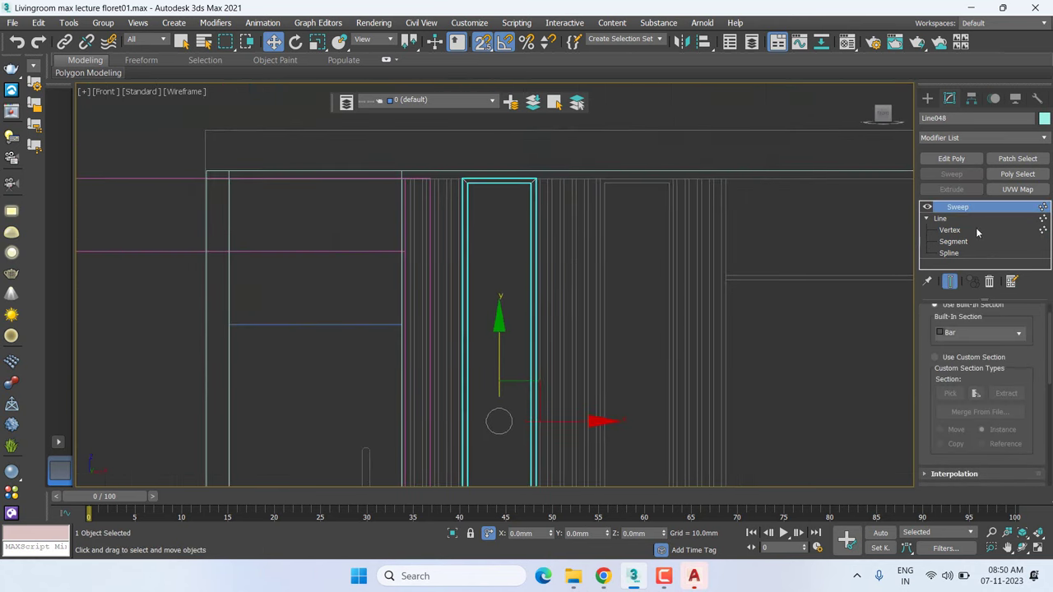
click(950, 252)
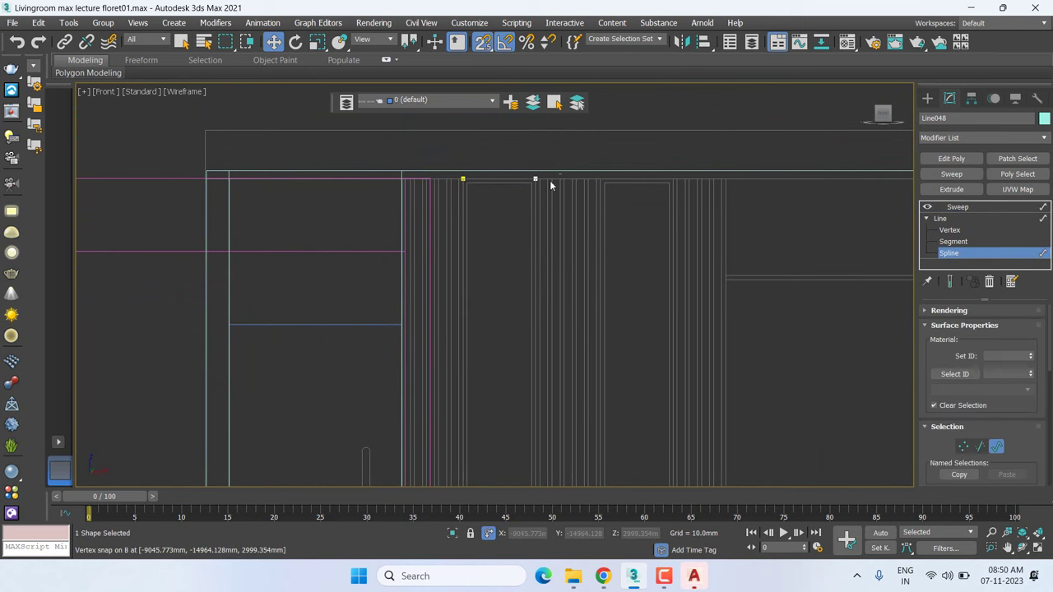
mouse_move(561, 175)
mouse_down()
mouse_move(522, 204)
mouse_move(529, 287)
mouse_up()
scroll(497, 292, down, 1)
scroll(515, 321, down, 3)
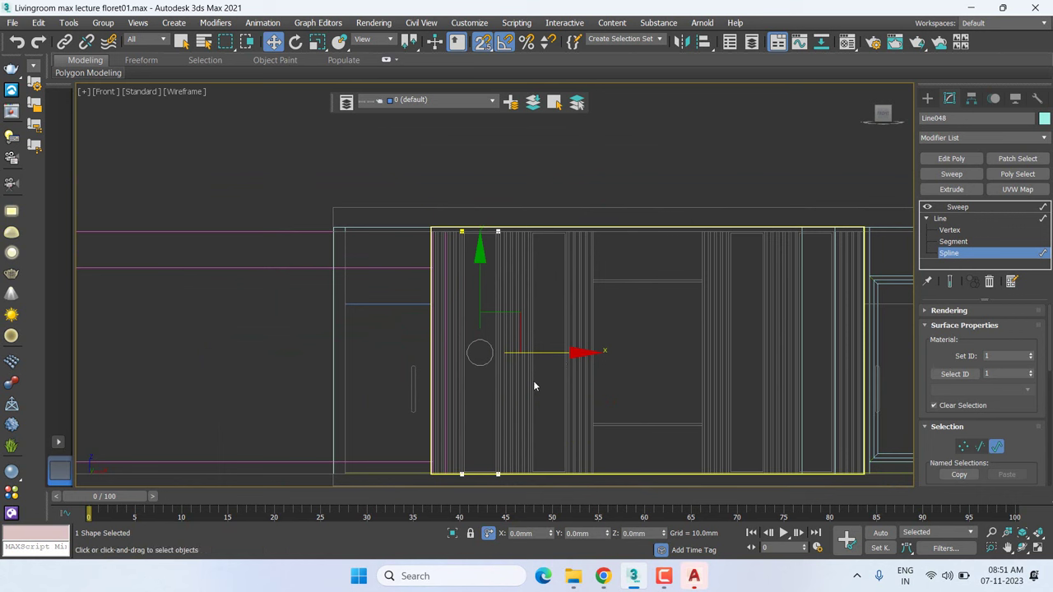
shift+drag(571, 357, 580, 334)
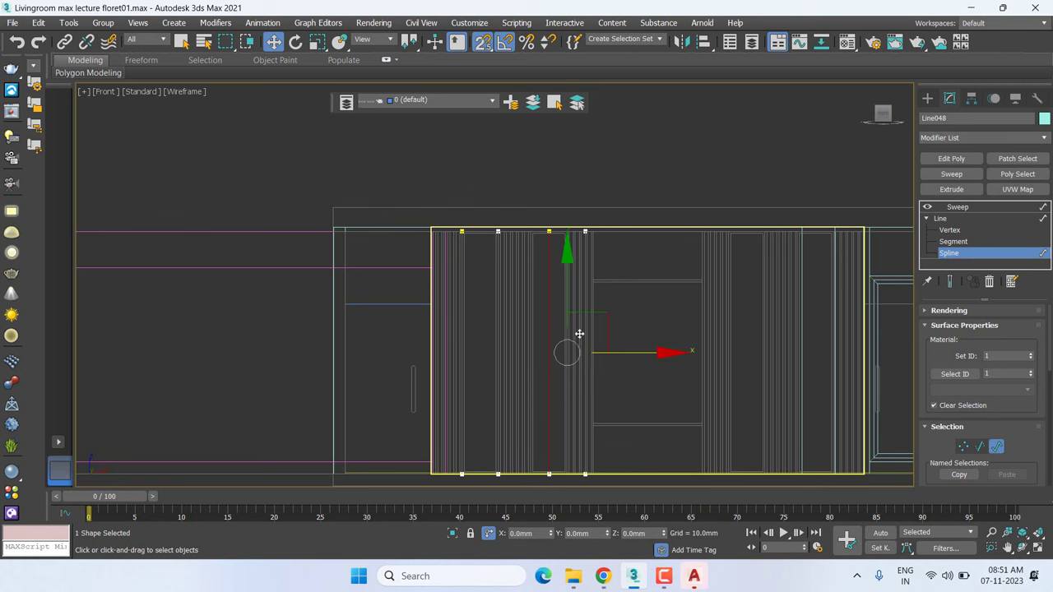
scroll(568, 255, up, 3)
scroll(547, 320, up, 3)
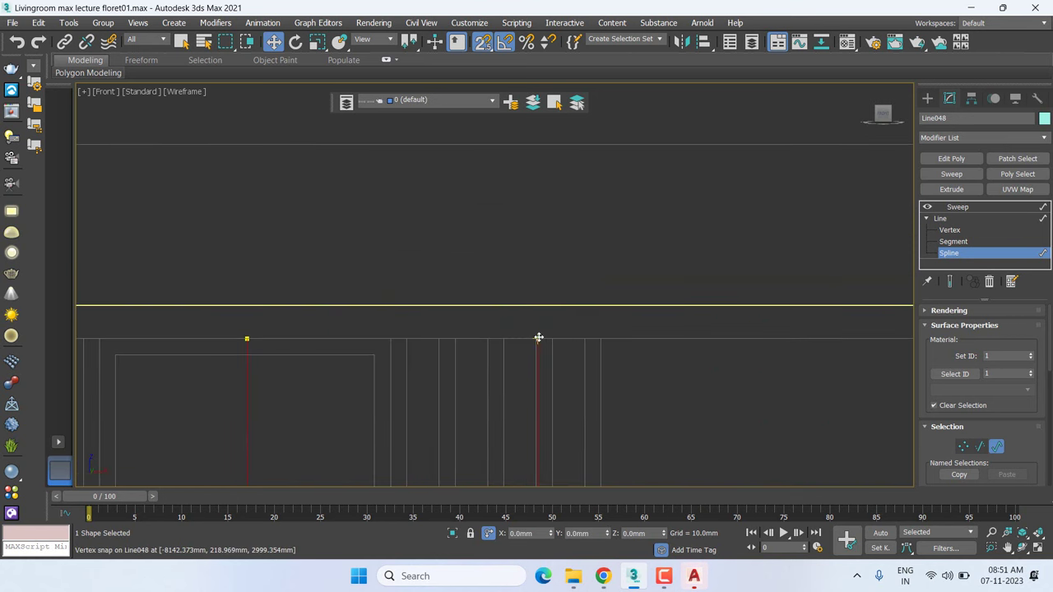
Vertex-snap the copied strip spline onto the neighbouring panel edges
right_click(538, 336)
click(549, 339)
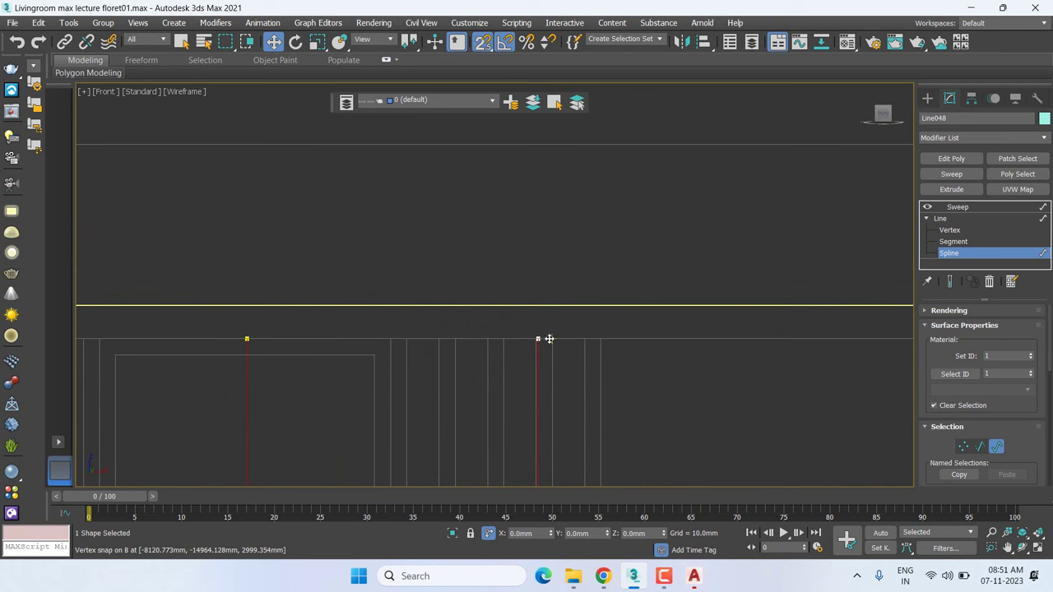
drag(549, 340, 392, 336)
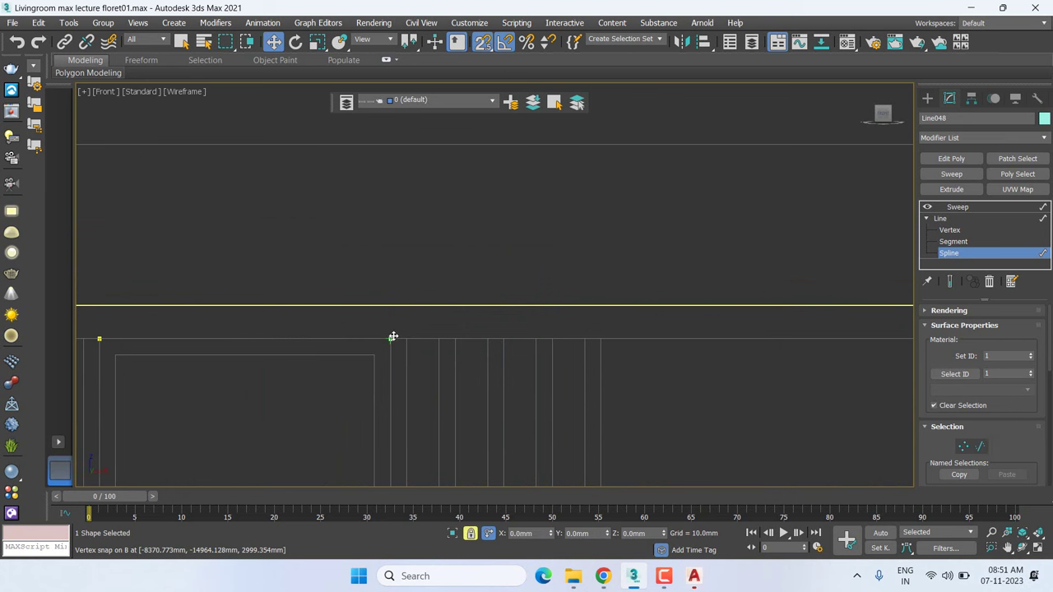
scroll(403, 321, down, 2)
mouse_move(447, 308)
middle_down()
mouse_move(396, 245)
mouse_move(391, 301)
middle_up()
scroll(439, 325, down, 2)
middle_drag(439, 325, 438, 351)
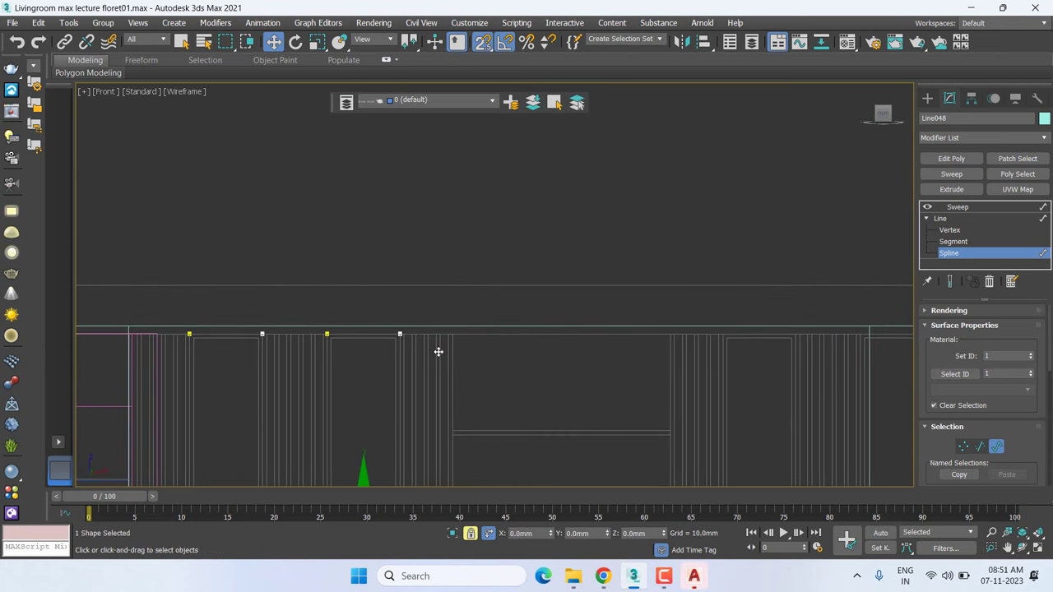
middle_drag(439, 352, 439, 352)
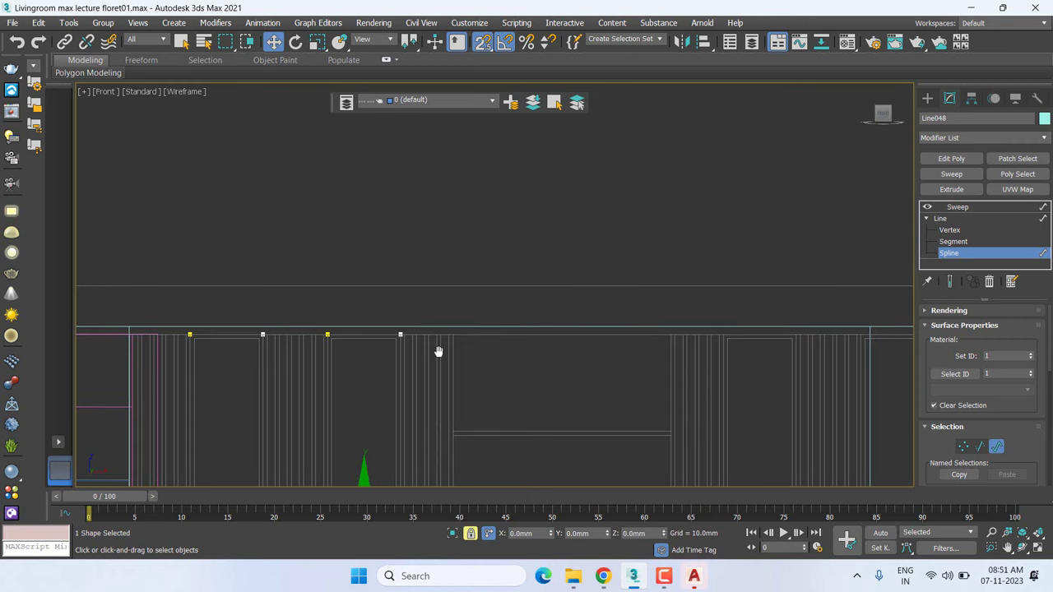
scroll(433, 390, up, 1)
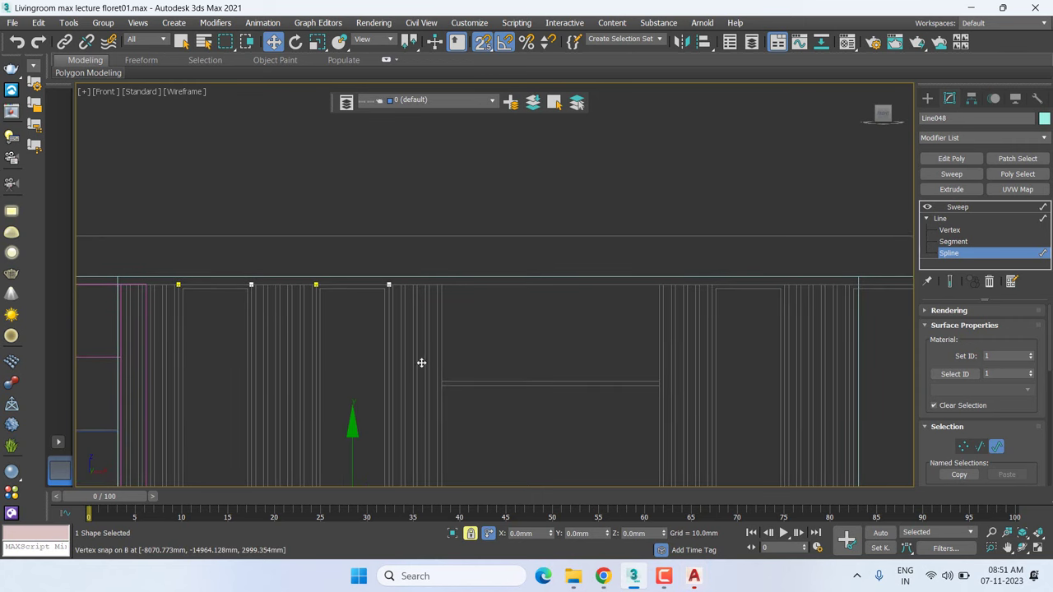
scroll(421, 362, up, 1)
scroll(390, 357, up, 1)
scroll(366, 335, up, 1)
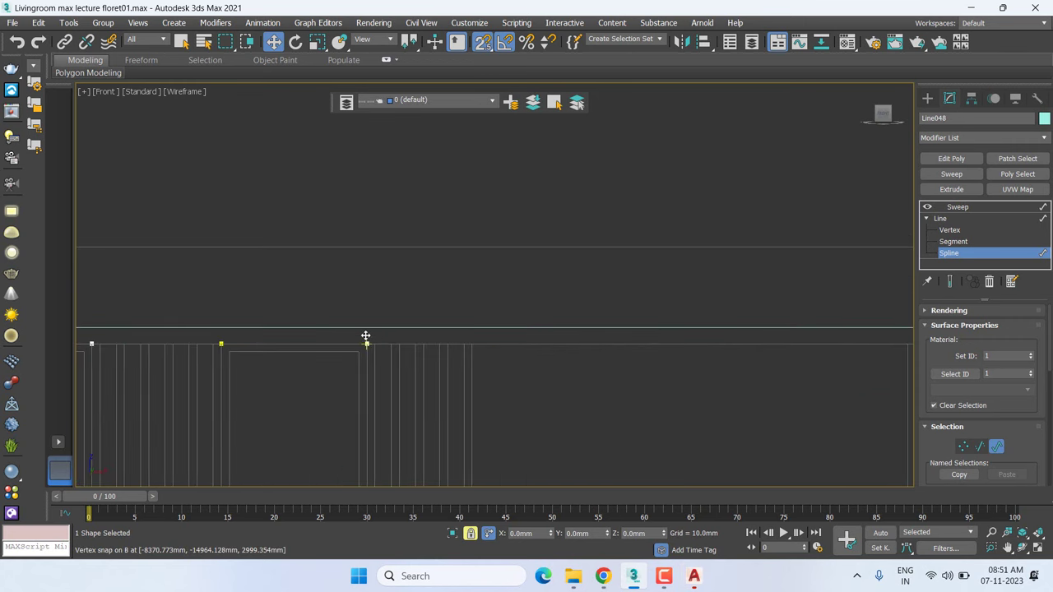
drag(366, 344, 851, 371)
scroll(380, 366, down, 2)
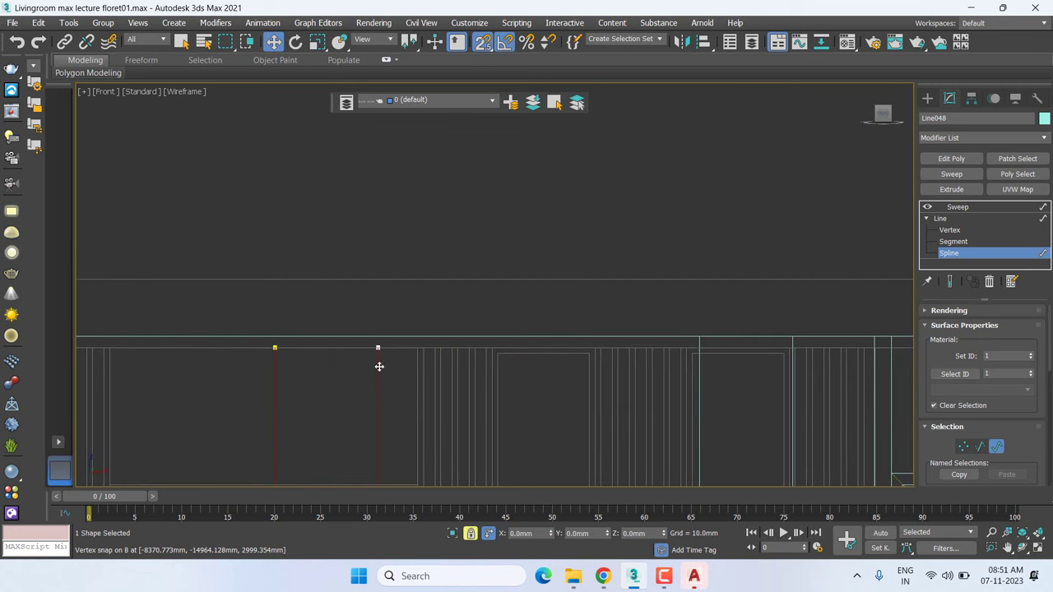
scroll(379, 366, up, 2)
drag(377, 340, 683, 338)
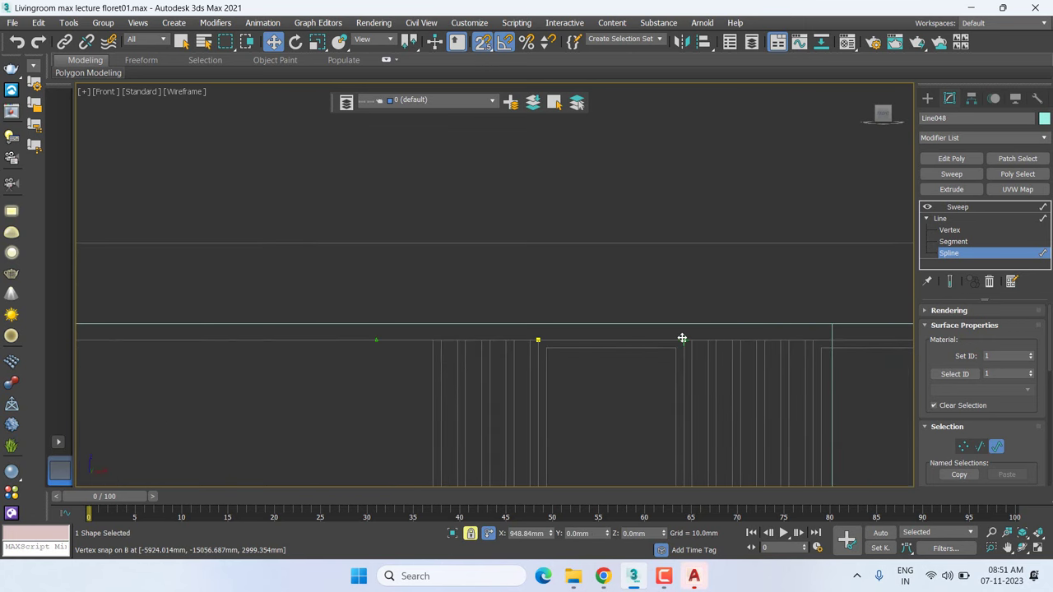
Snap the remaining fluted strip splines across the panels, including an 850mm shift right
scroll(677, 337, down, 2)
middle_drag(717, 357, 477, 337)
scroll(461, 329, up, 1)
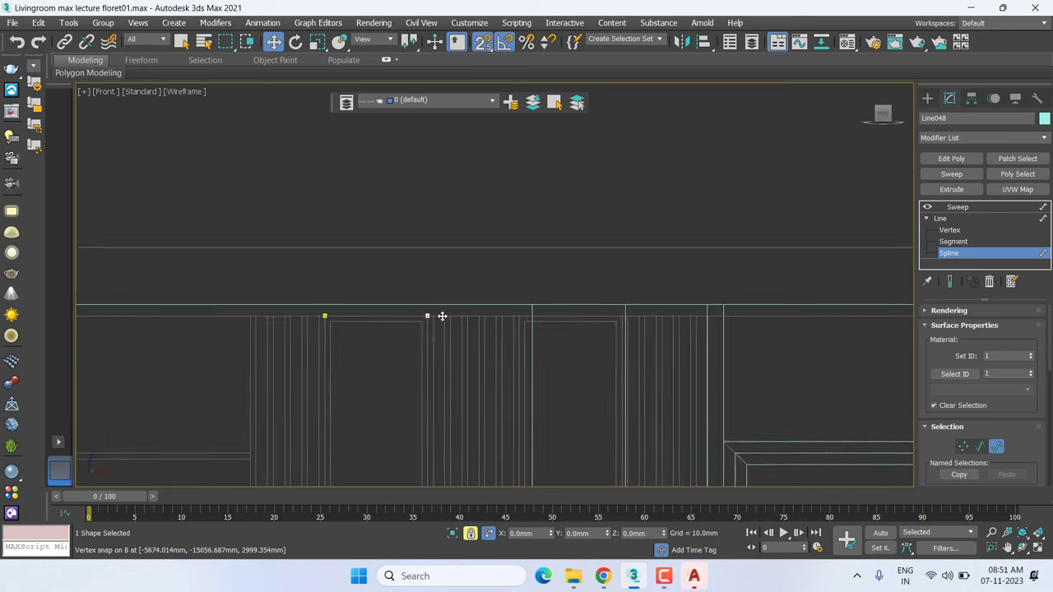
scroll(424, 310, up, 3)
drag(420, 316, 812, 318)
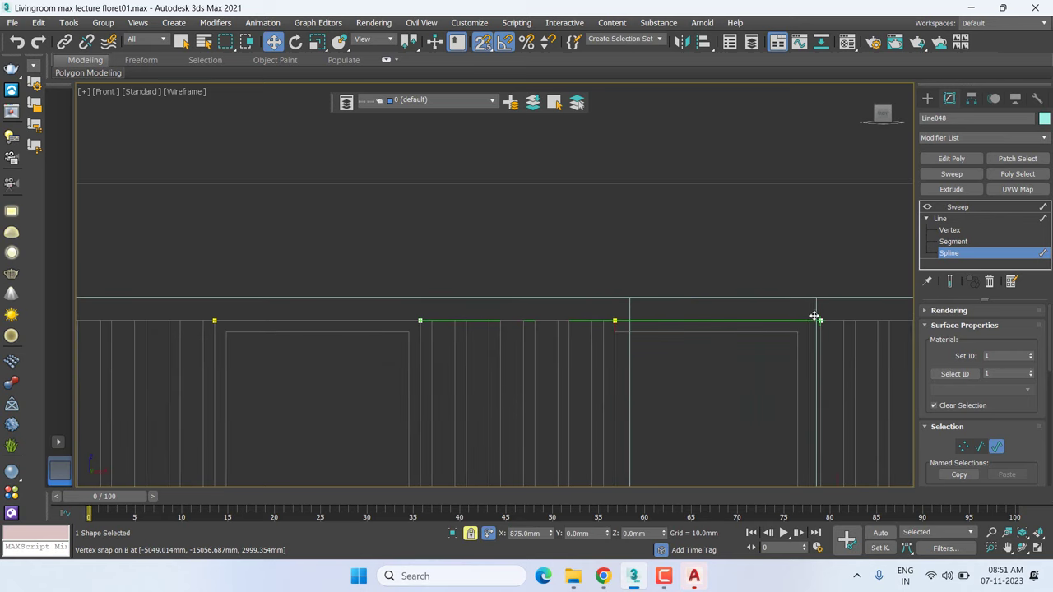
scroll(724, 337, down, 2)
scroll(729, 343, down, 1)
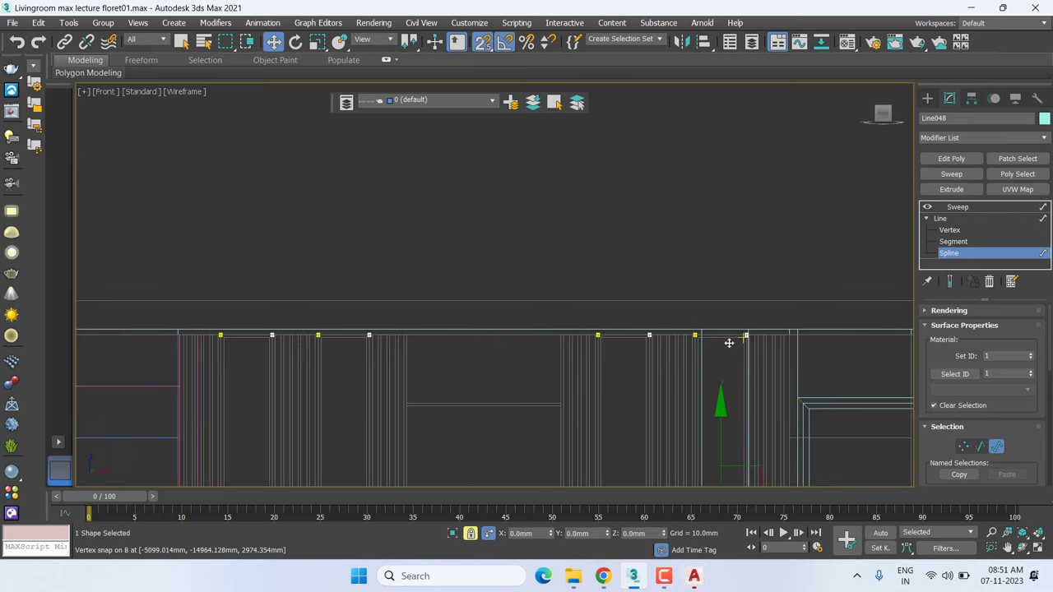
mouse_move(729, 343)
middle_down()
mouse_move(381, 318)
mouse_move(345, 285)
middle_up()
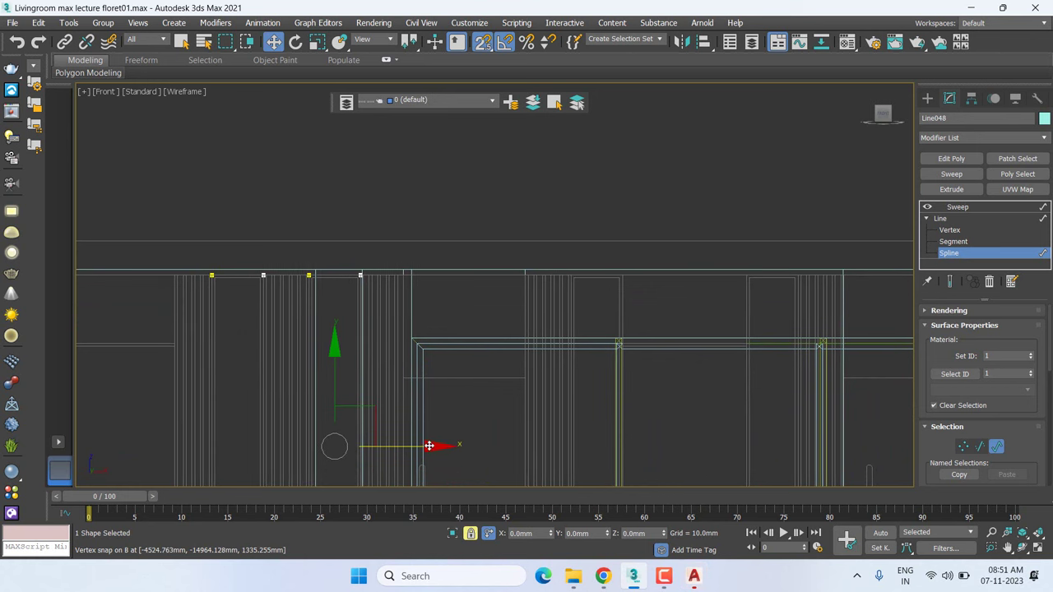
drag(428, 445, 647, 445)
scroll(650, 278, up, 2)
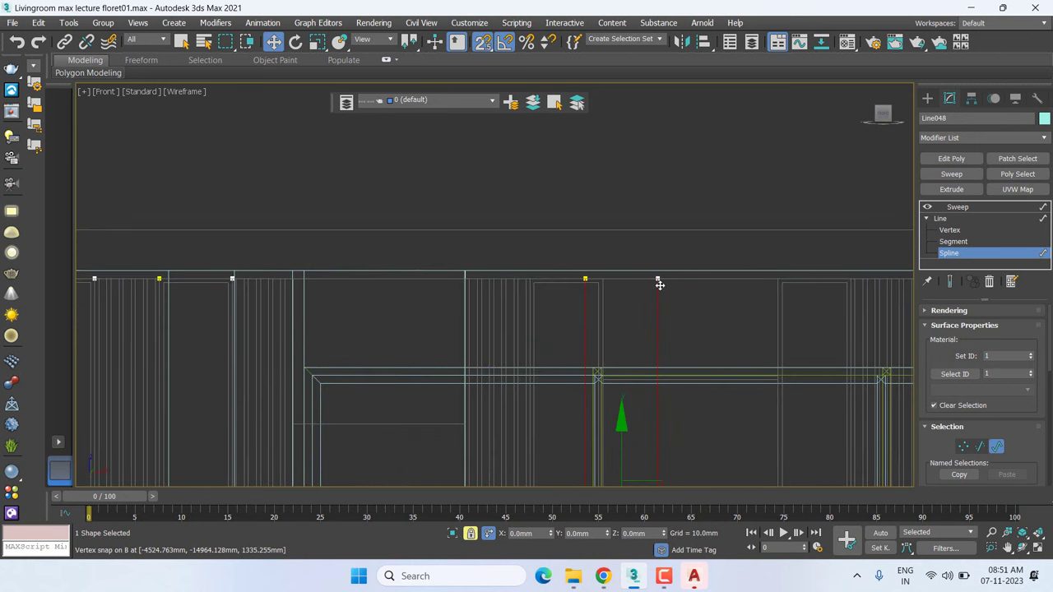
drag(656, 280, 601, 280)
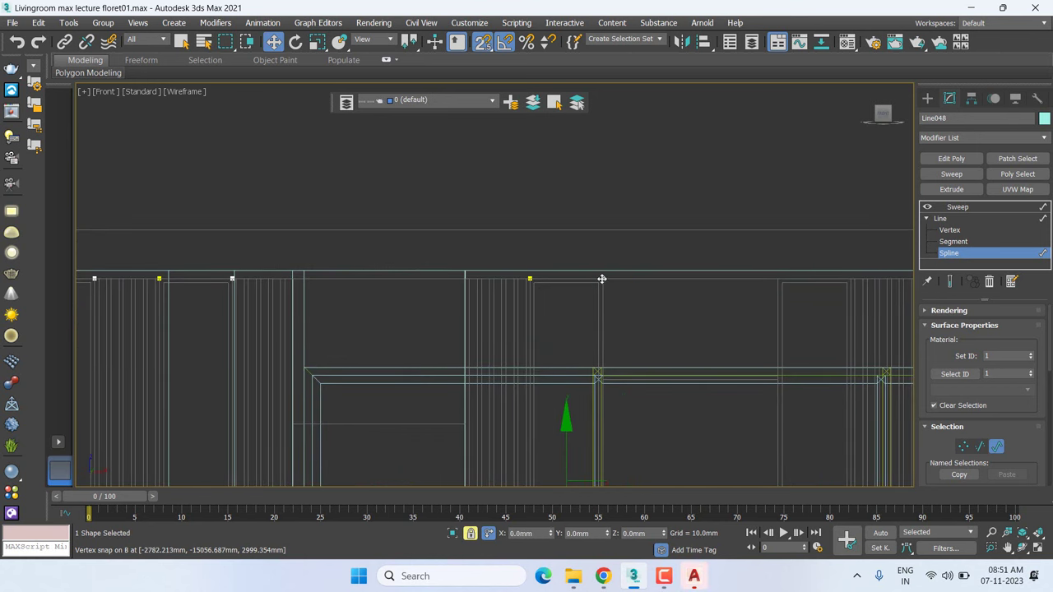
scroll(601, 280, up, 3)
scroll(605, 320, down, 2)
scroll(604, 322, down, 2)
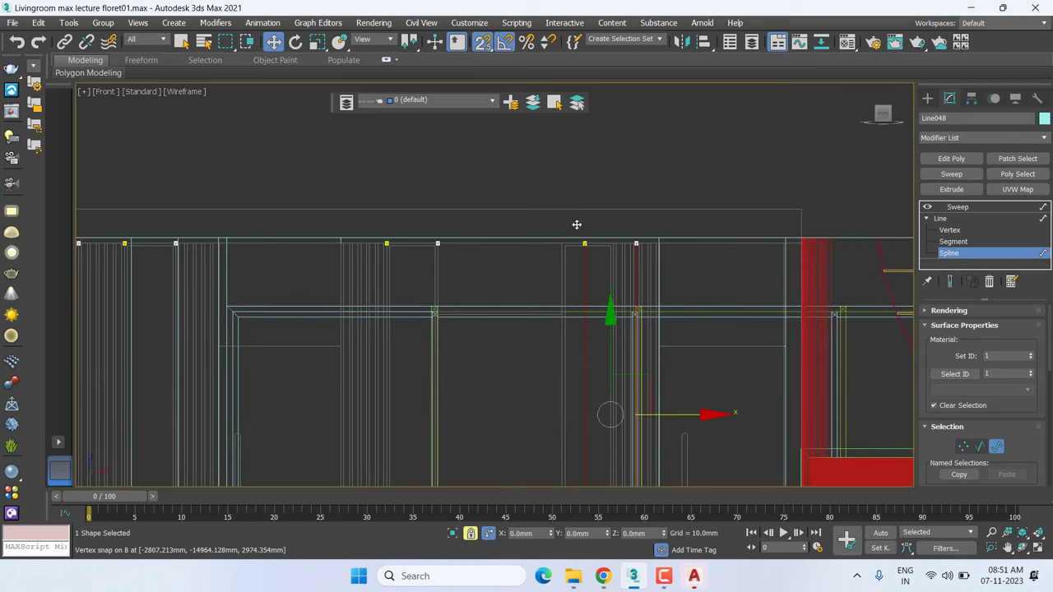
scroll(608, 278, up, 3)
drag(609, 277, 545, 279)
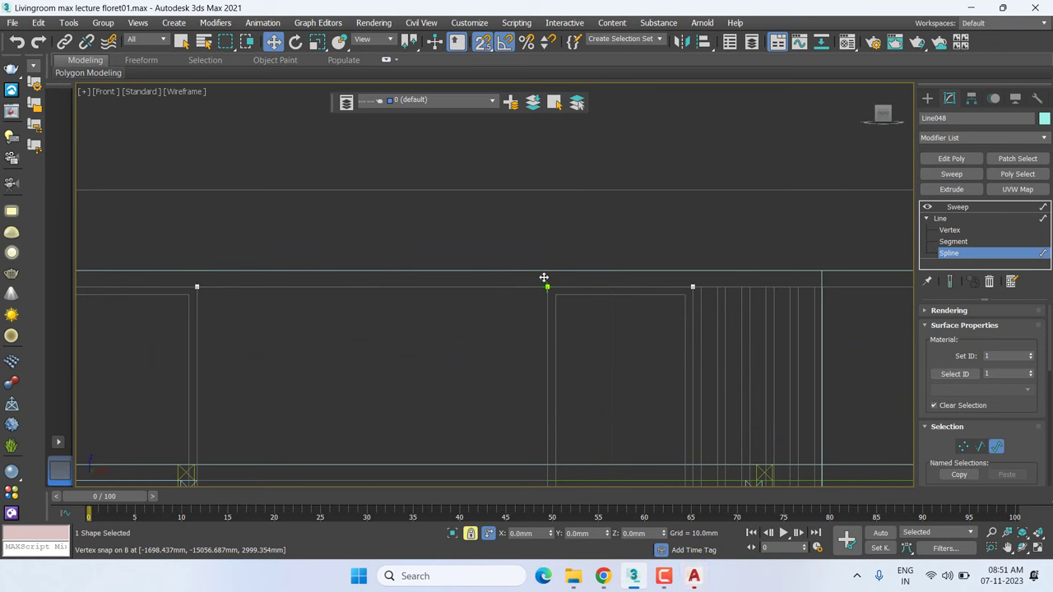
scroll(544, 278, down, 2)
scroll(576, 296, down, 2)
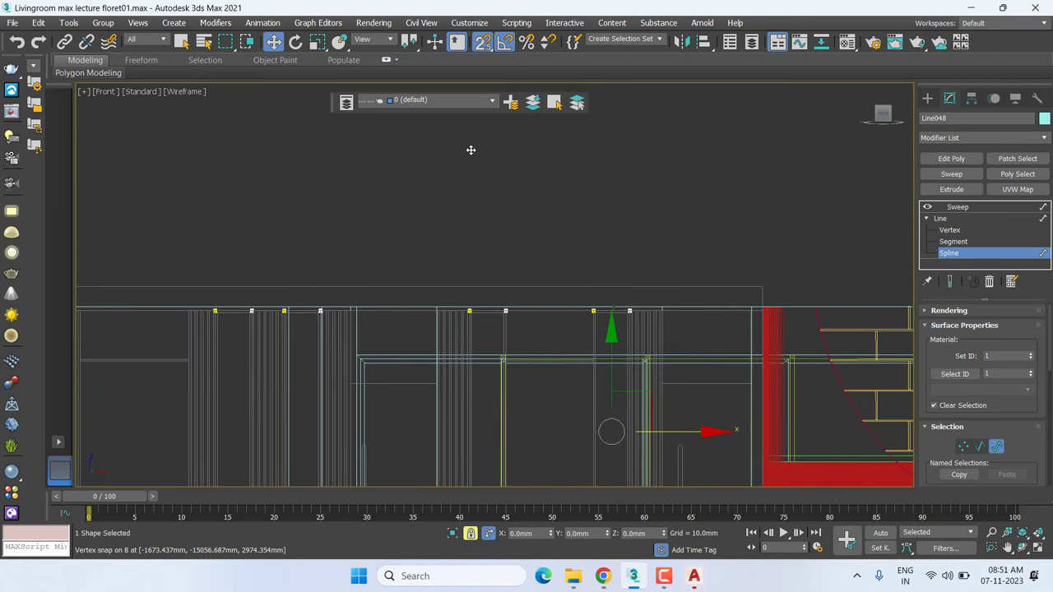
middle_drag(547, 265, 633, 140)
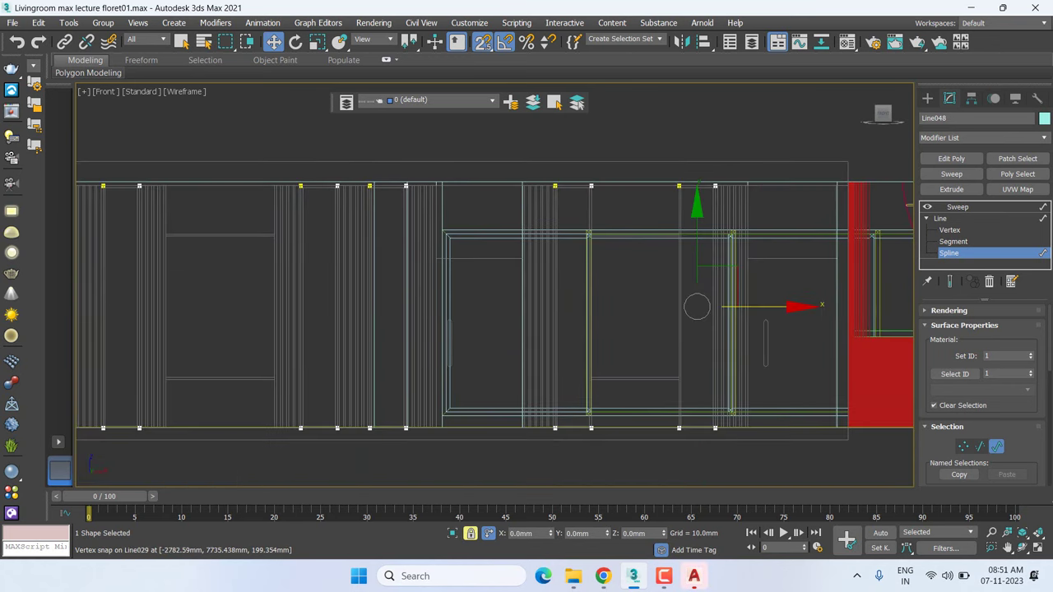
Check the sweep's section settings in Top view, opening and dismissing the snap and viewport menus
click(1002, 209)
scroll(384, 188, up, 3)
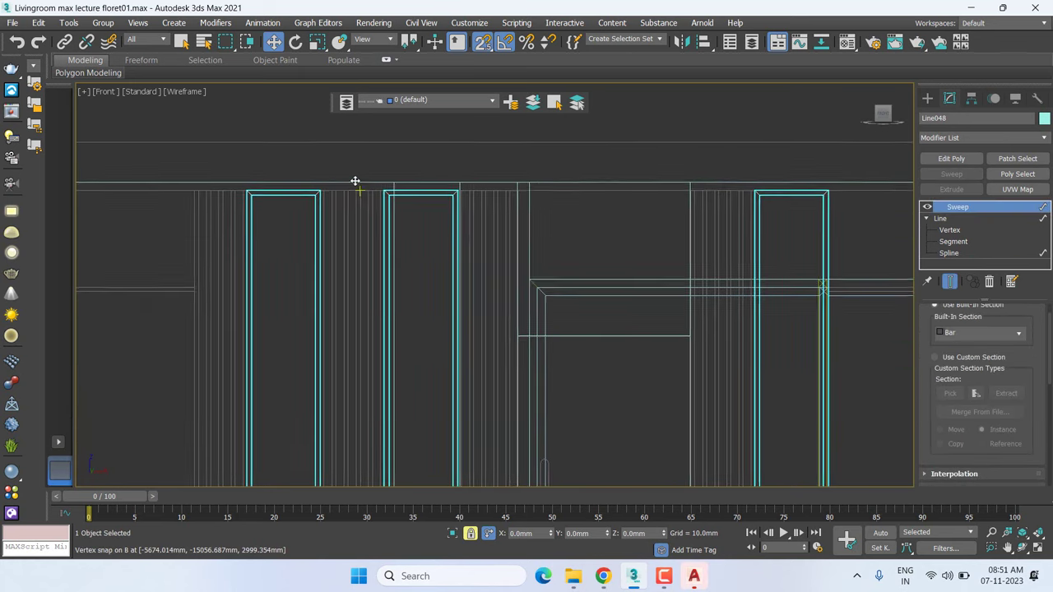
key(t)
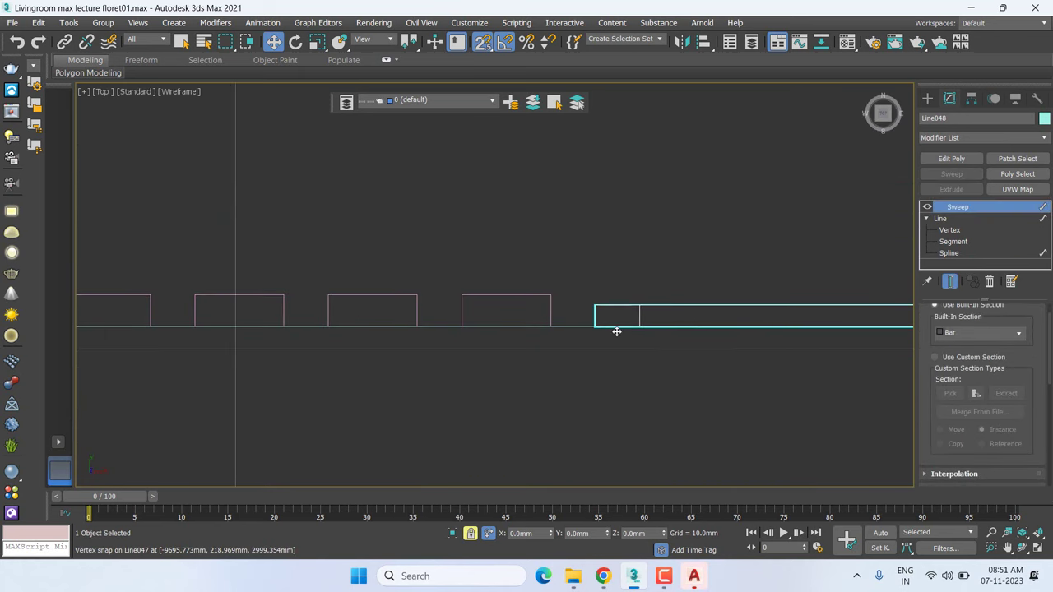
scroll(647, 327, down, 3)
scroll(427, 318, down, 1)
scroll(409, 312, down, 1)
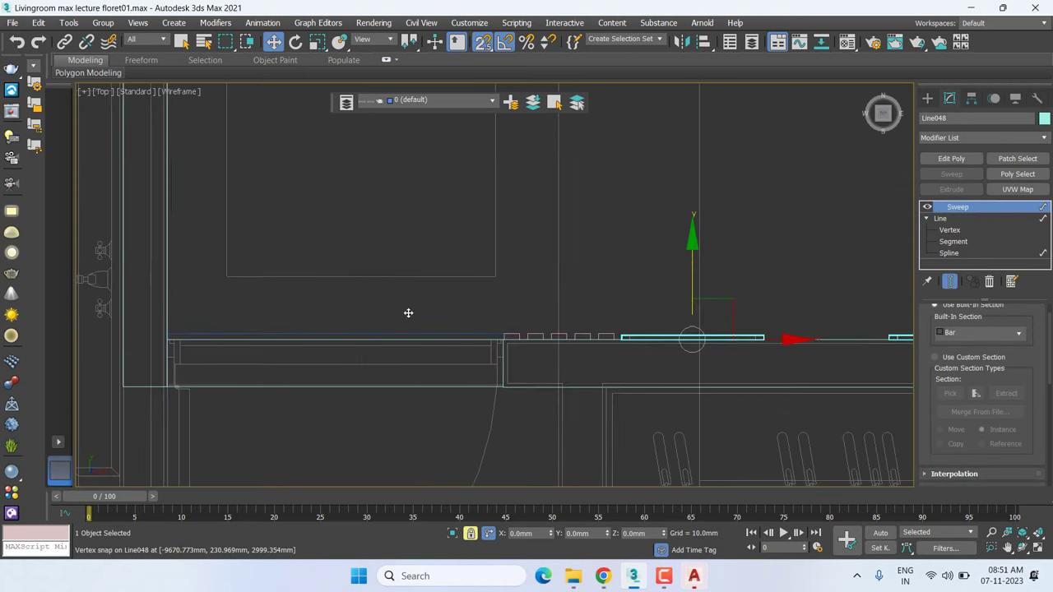
scroll(409, 313, down, 1)
scroll(745, 366, up, 5)
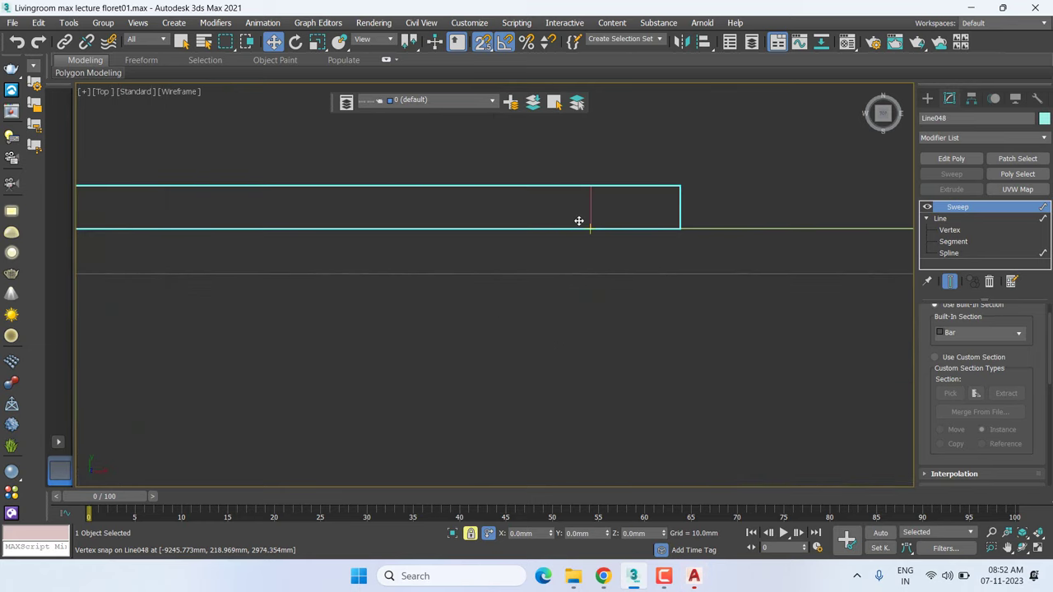
shift+right_click(761, 176)
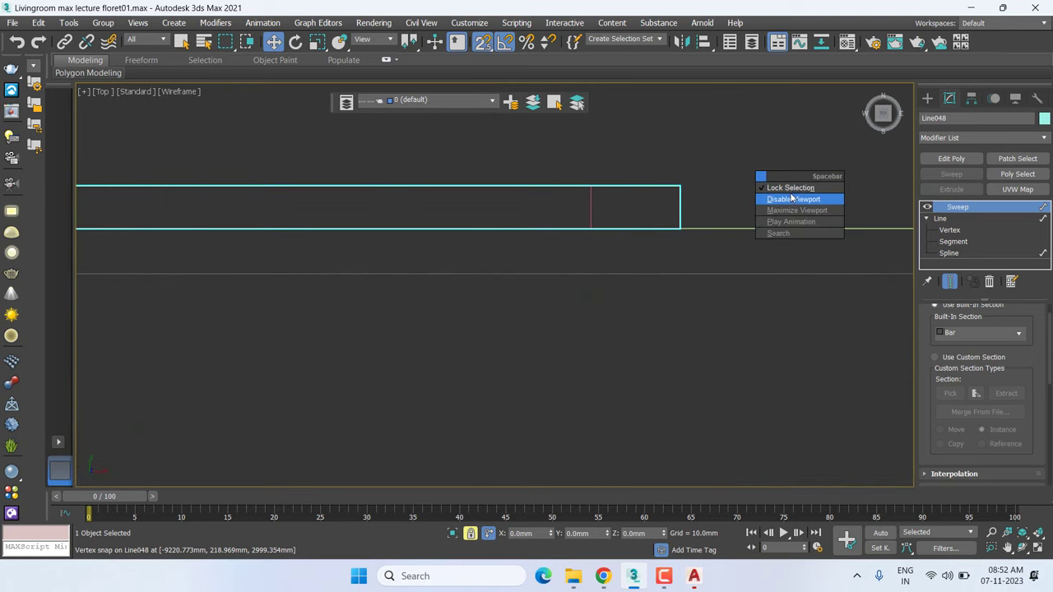
click(794, 197)
right_click(592, 213)
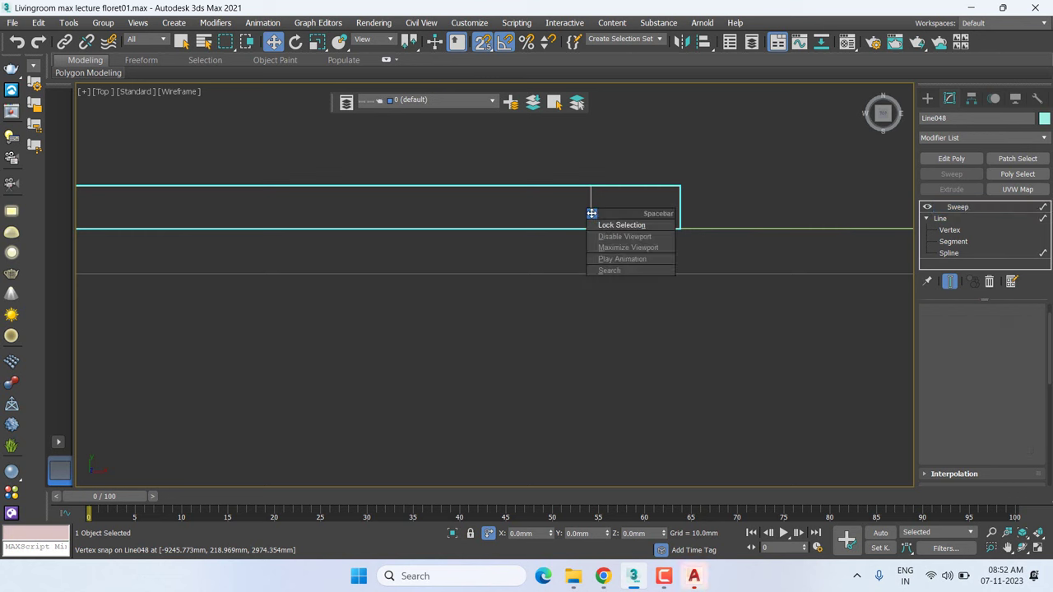
click(840, 190)
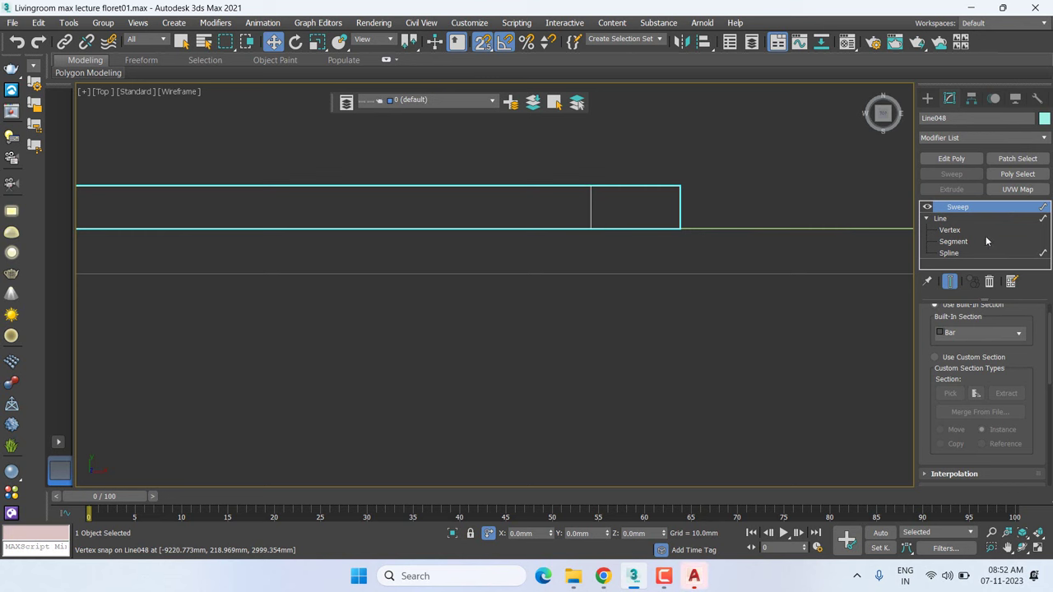
Select the whole outline spline at spline level in Front view, then exit spline editing
click(951, 253)
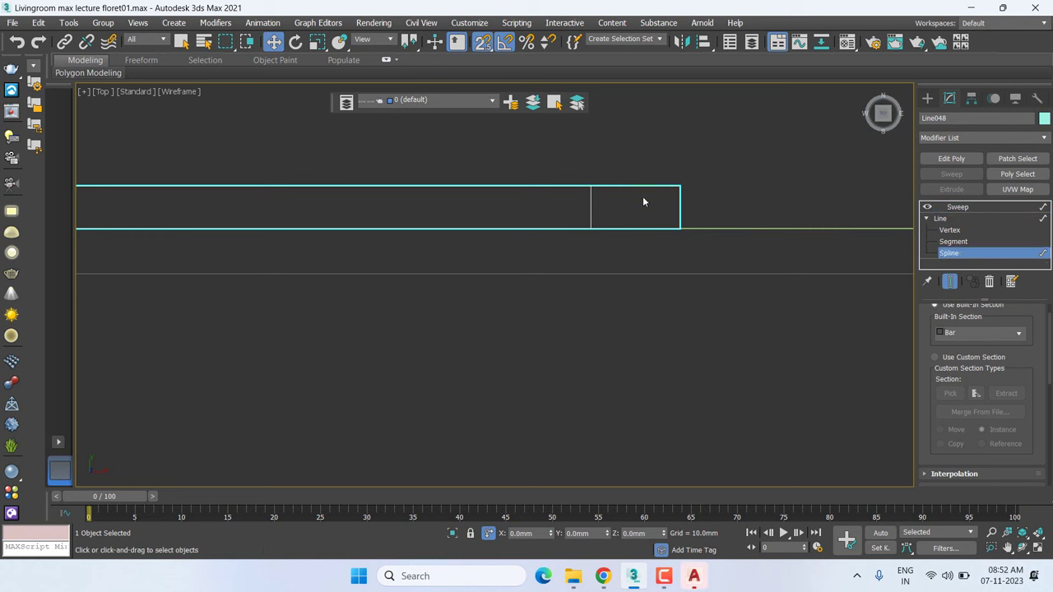
key(ctrl+a)
key(f)
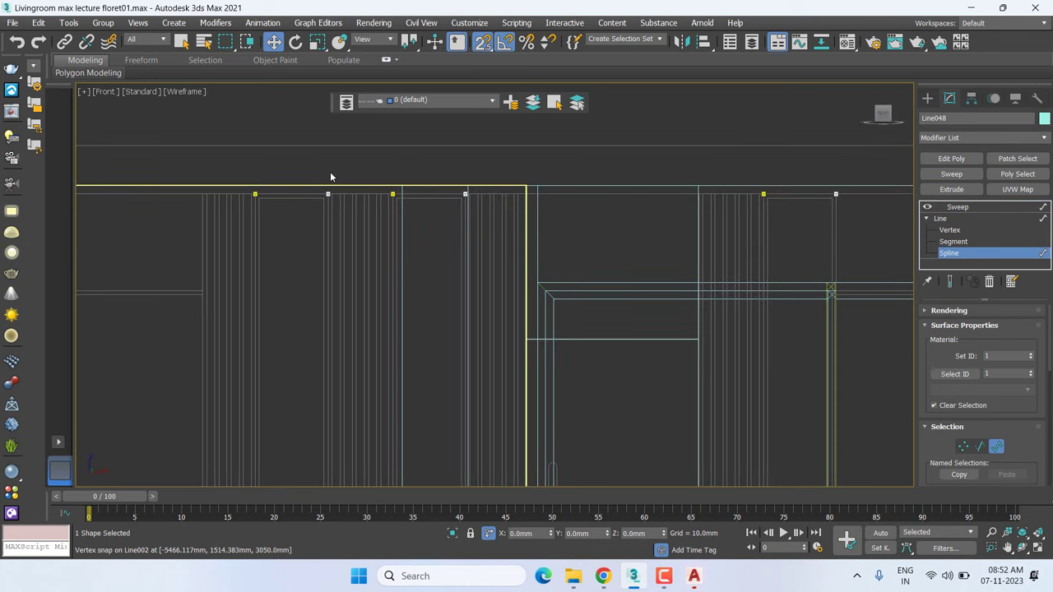
click(982, 209)
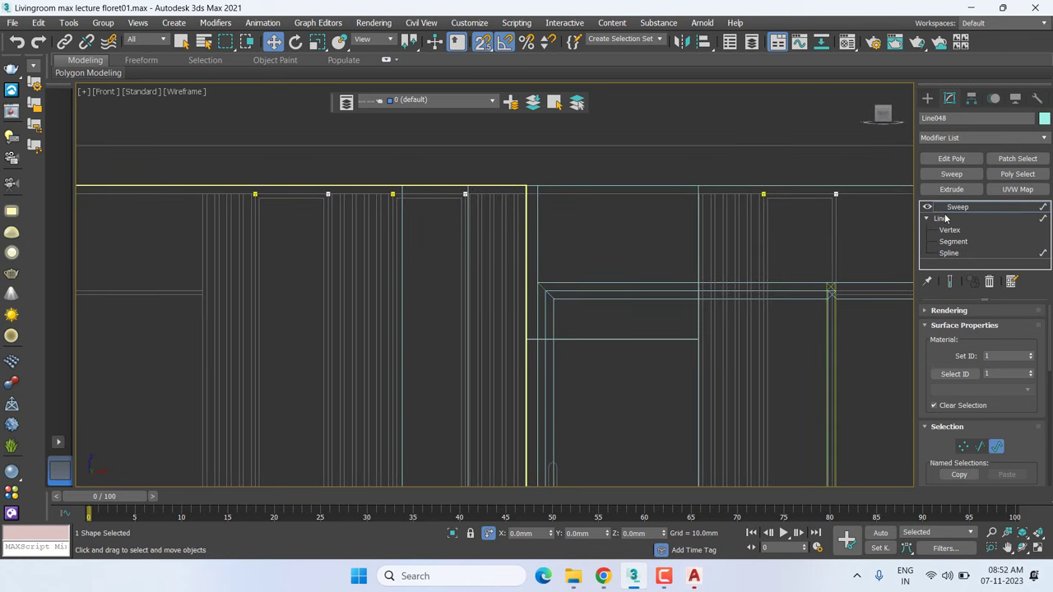
key(t)
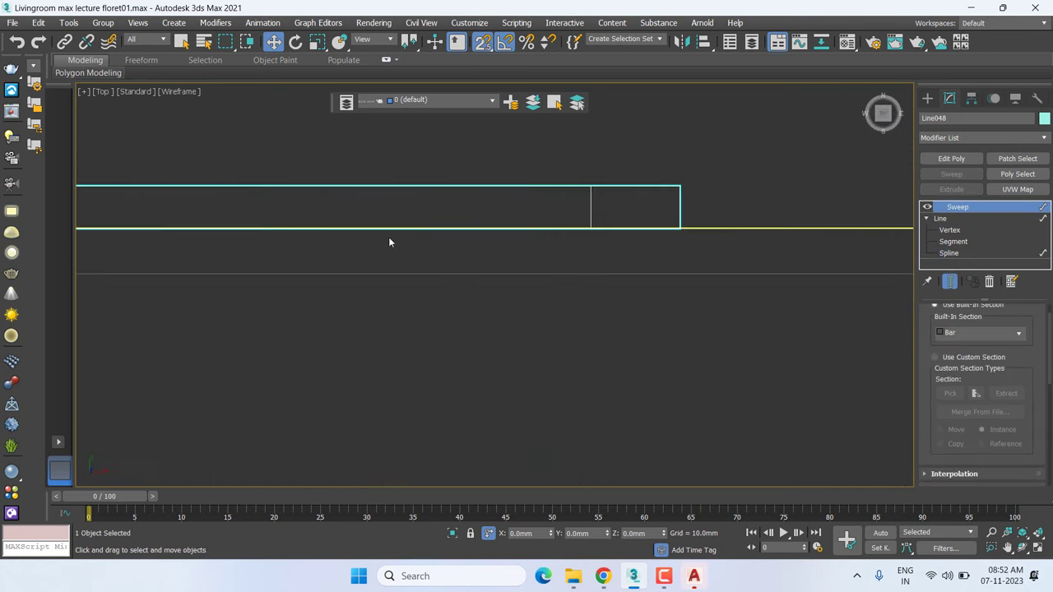
In plan, cycle the selection to Line049 (Extrude) and enter its Line's Spline sub-object level
scroll(619, 225, up, 2)
click(750, 171)
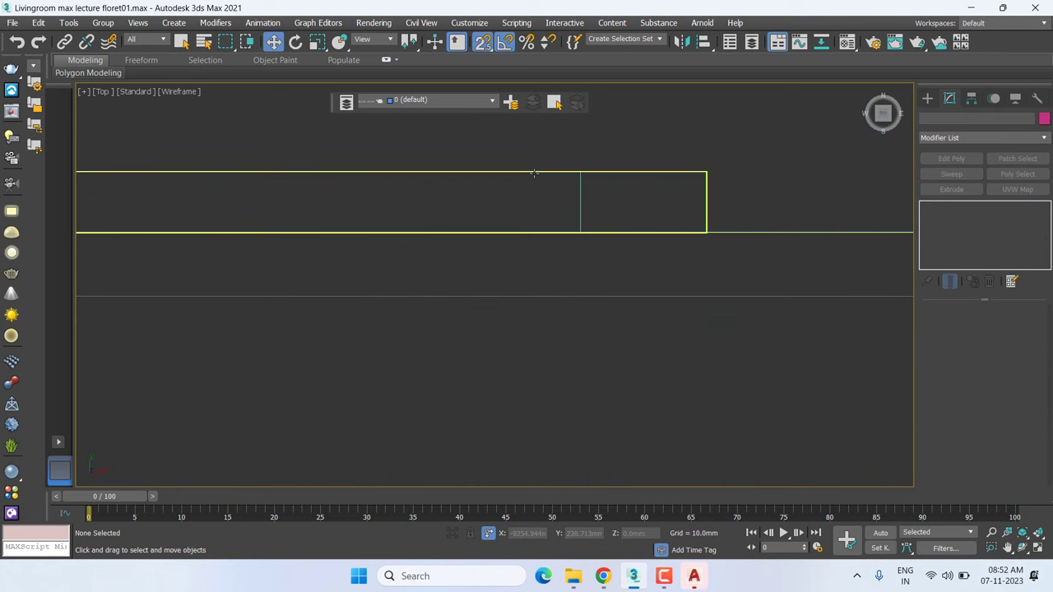
click(533, 173)
click(534, 173)
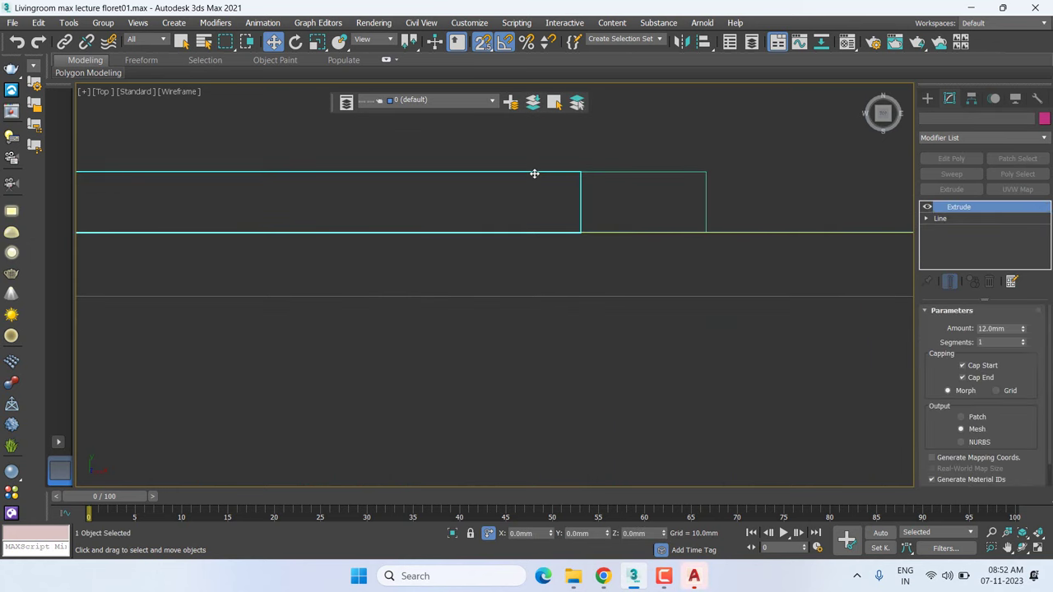
click(928, 219)
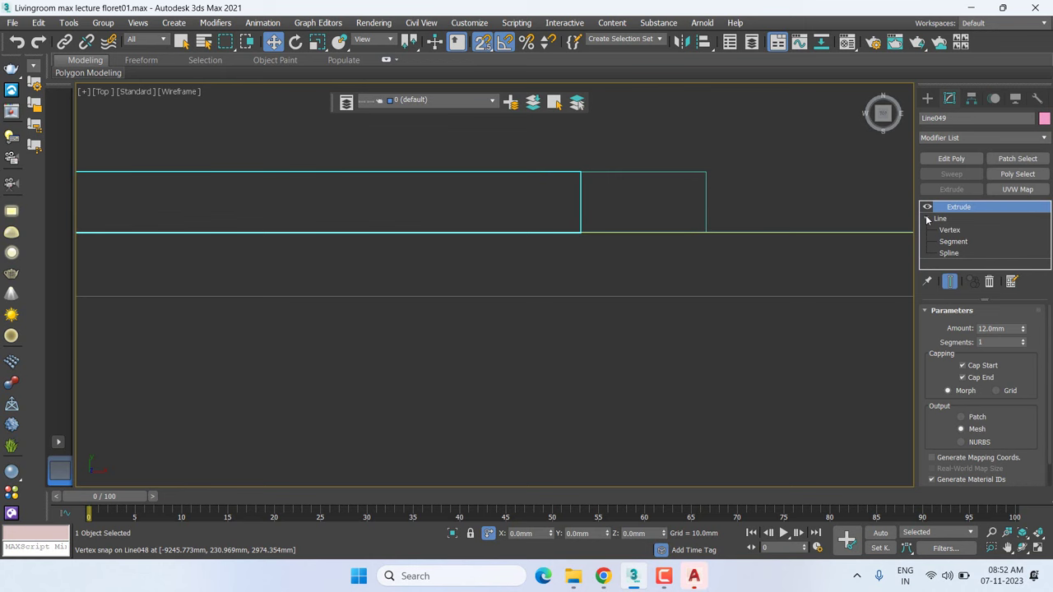
click(974, 256)
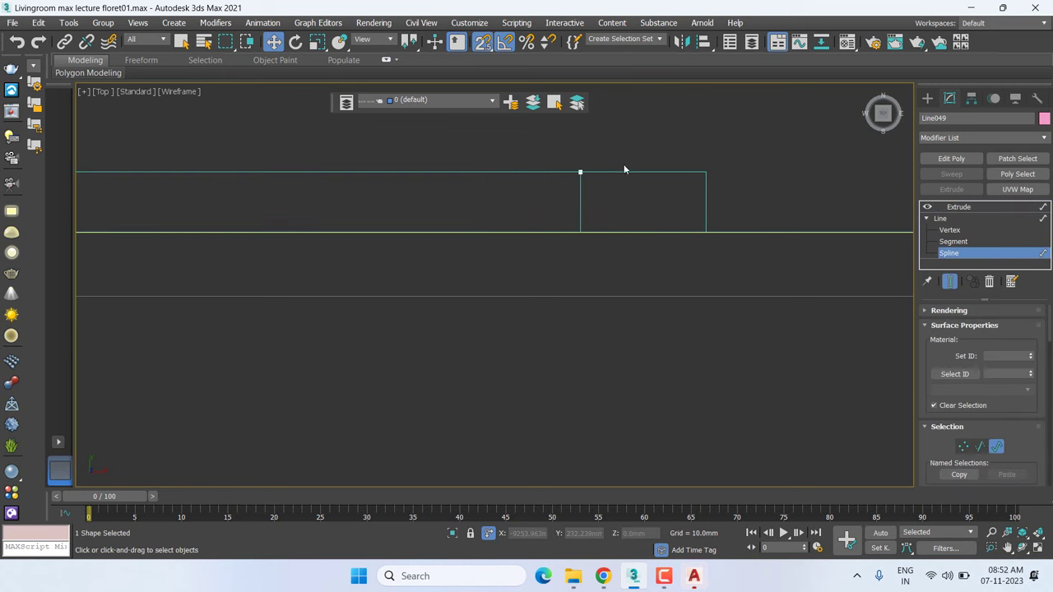
In Front view, select the panel block's outline spline and lock the selection
key(f)
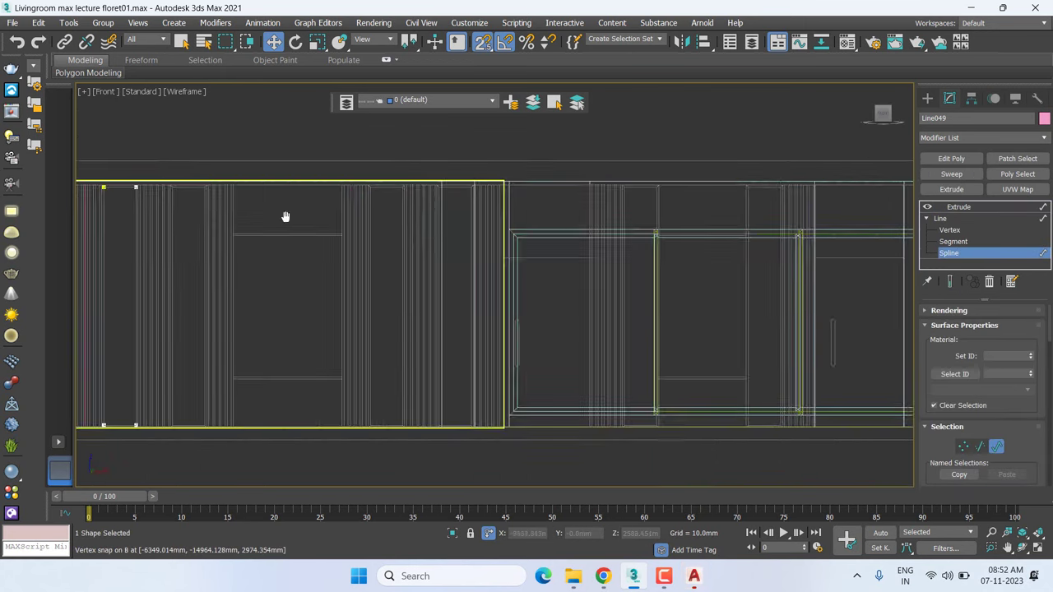
middle_drag(285, 216, 477, 198)
click(457, 227)
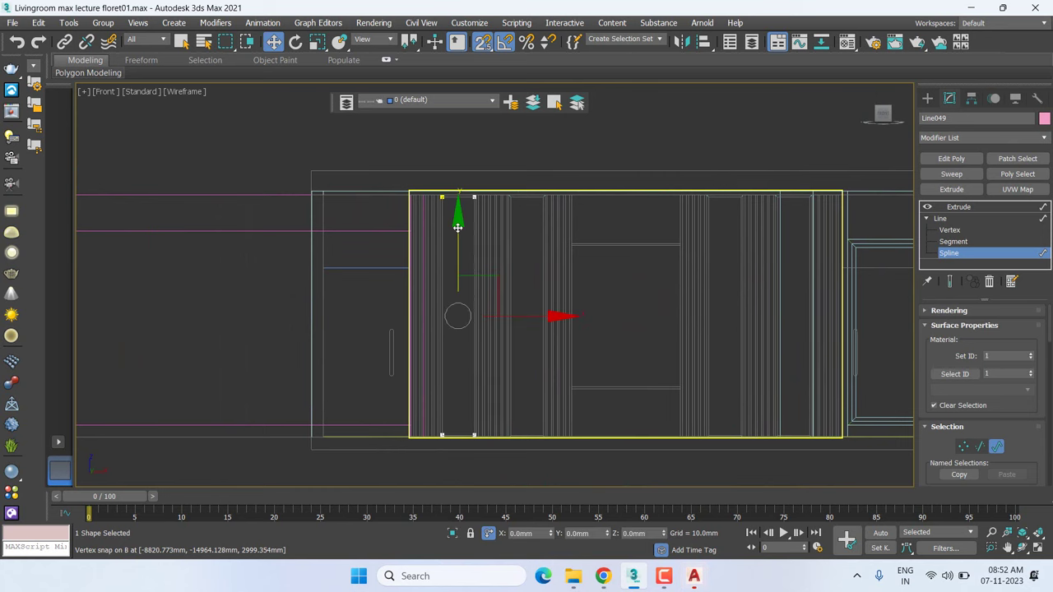
scroll(457, 227, up, 4)
scroll(491, 368, down, 2)
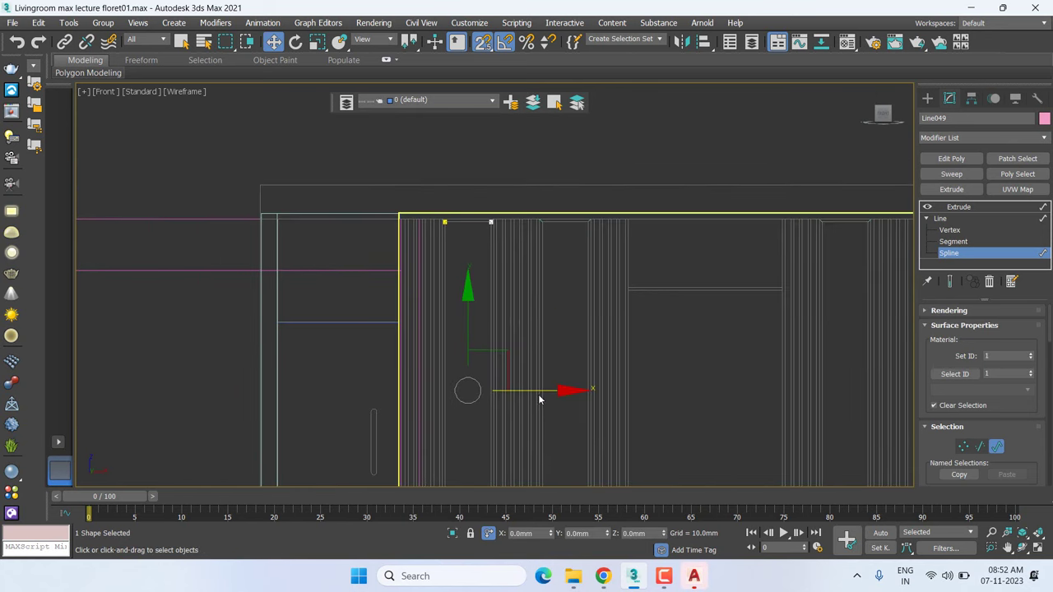
scroll(600, 217, up, 5)
scroll(600, 217, up, 3)
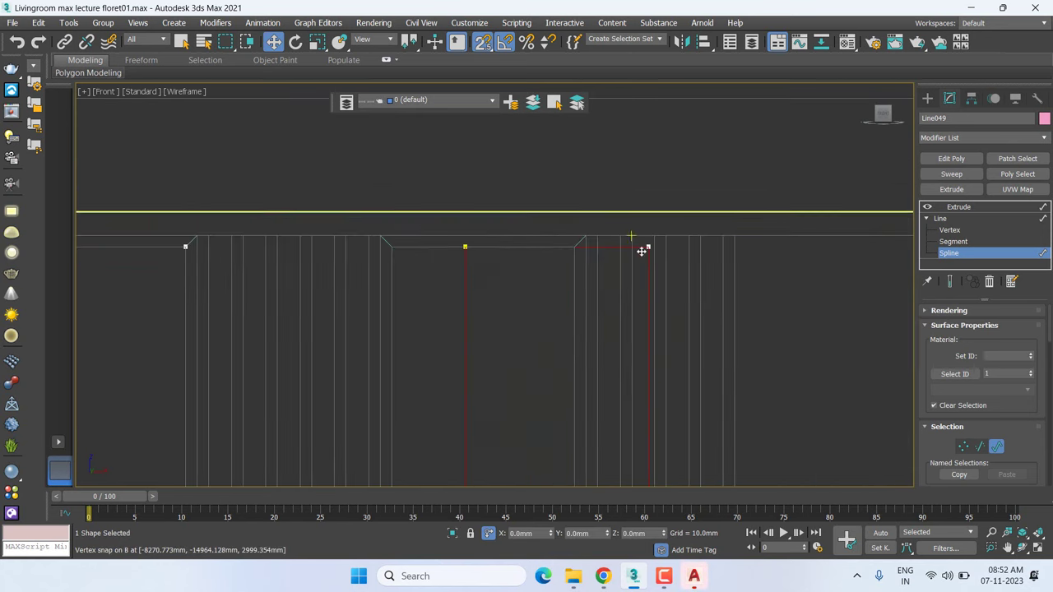
right_click(650, 249)
click(680, 260)
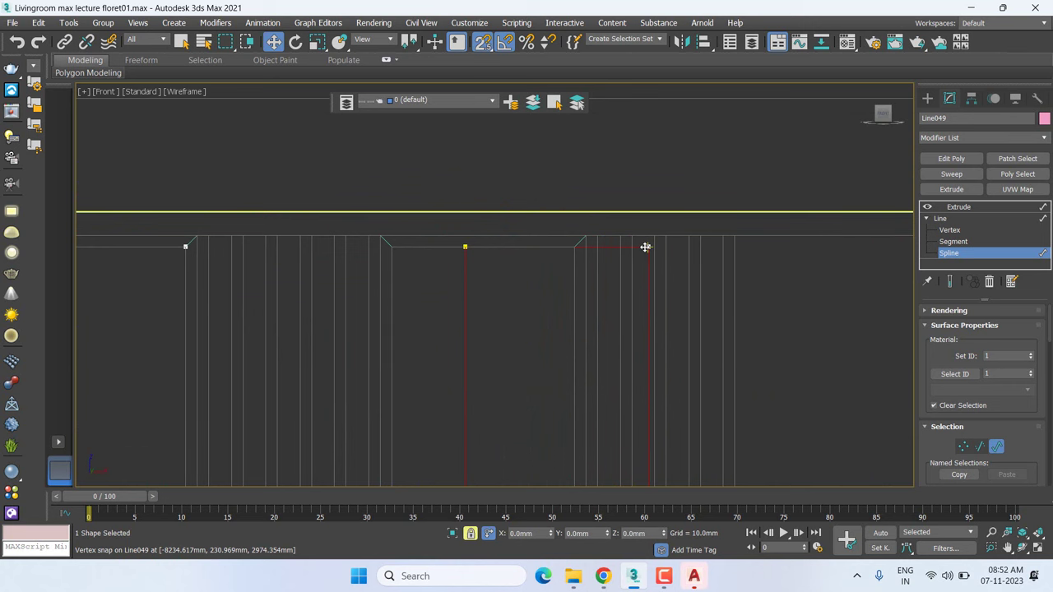
Snap the locked spline across successive panel vertices, including an 850 mm shift
drag(647, 247, 579, 248)
scroll(585, 251, down, 2)
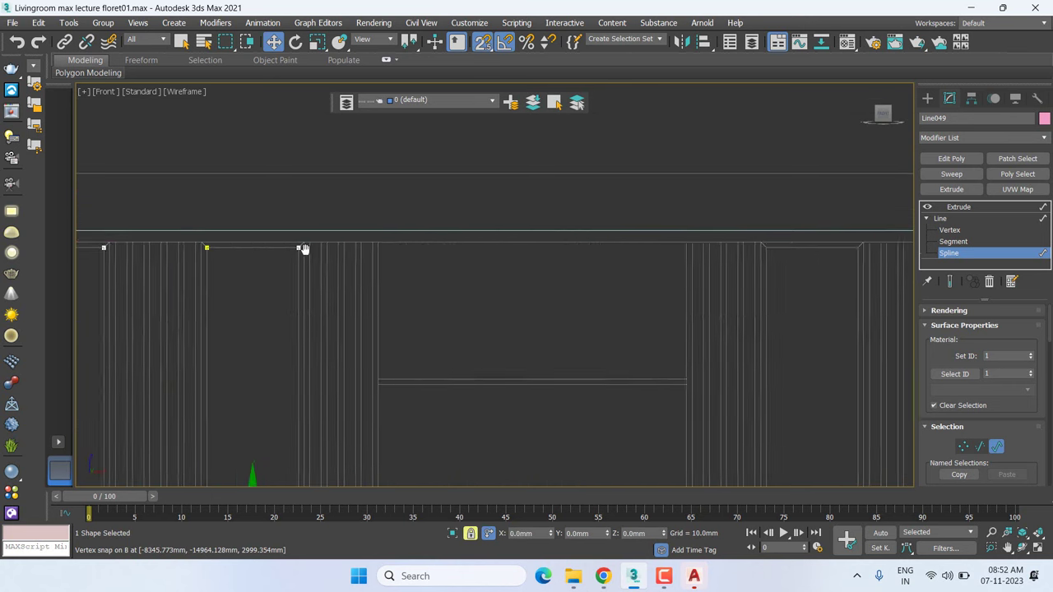
scroll(329, 271, down, 3)
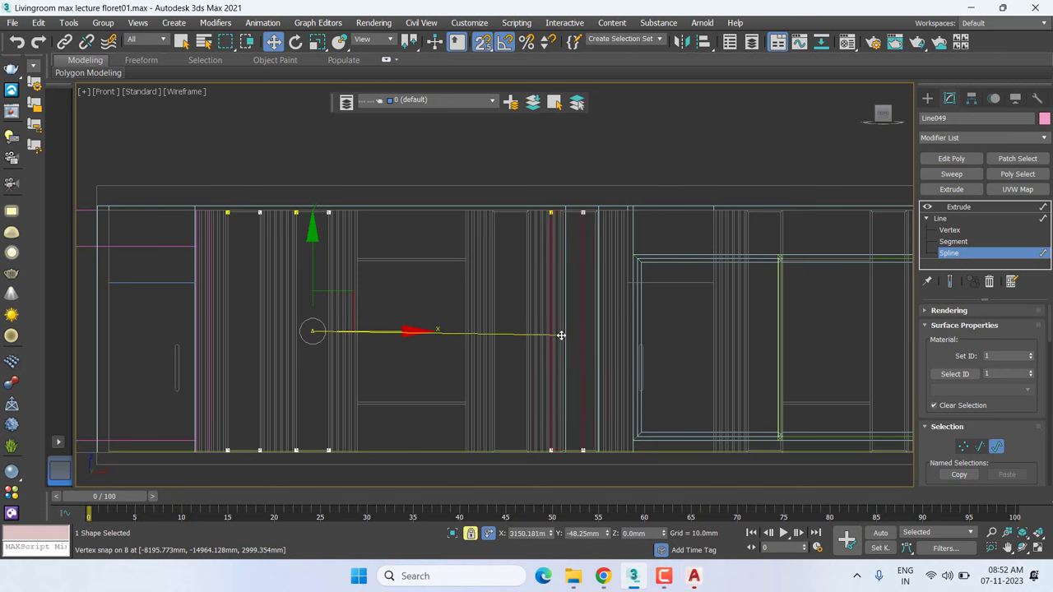
scroll(528, 235, up, 3)
scroll(519, 212, up, 2)
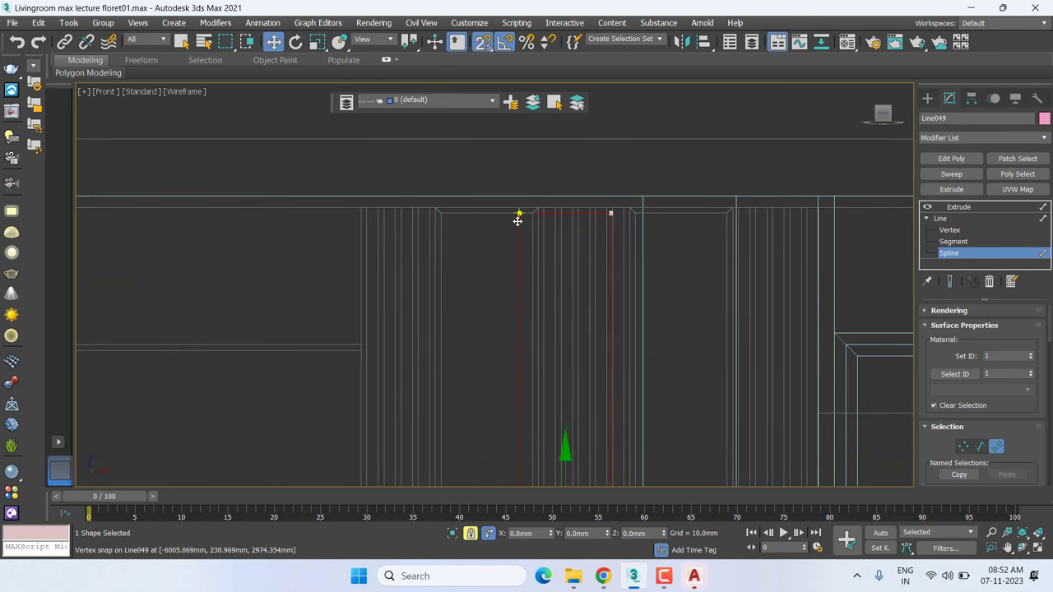
mouse_move(518, 221)
mouse_down()
mouse_move(442, 216)
mouse_move(635, 218)
mouse_up()
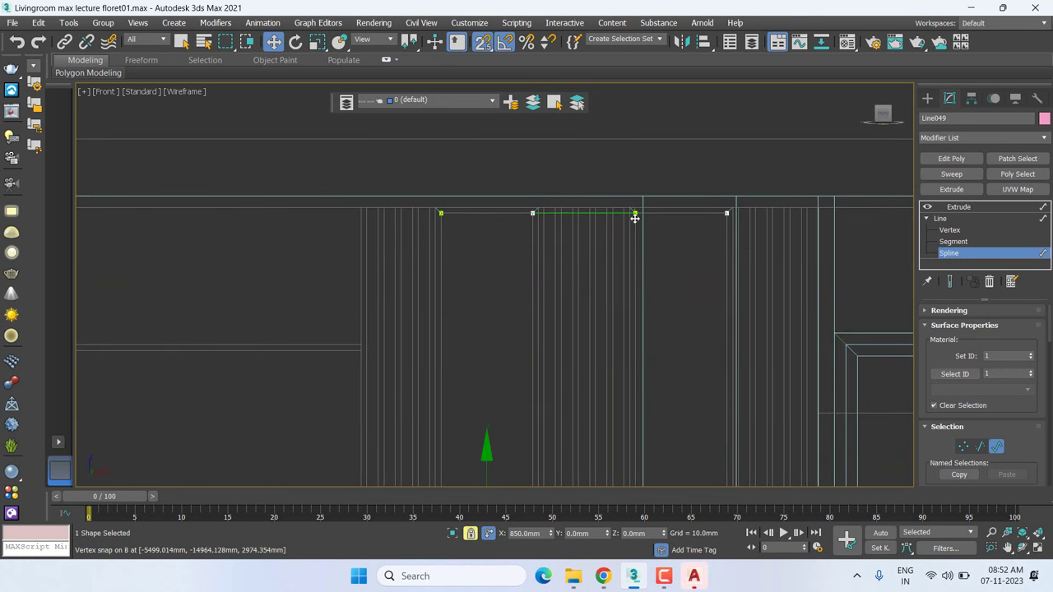
scroll(638, 223, down, 4)
middle_drag(637, 222, 280, 235)
scroll(247, 218, up, 4)
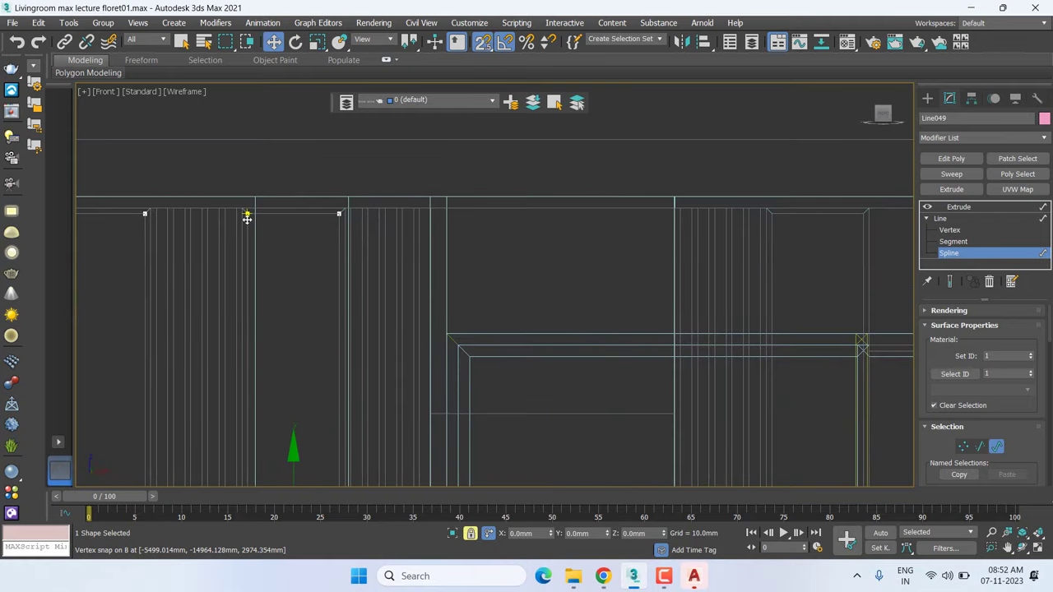
drag(246, 217, 776, 217)
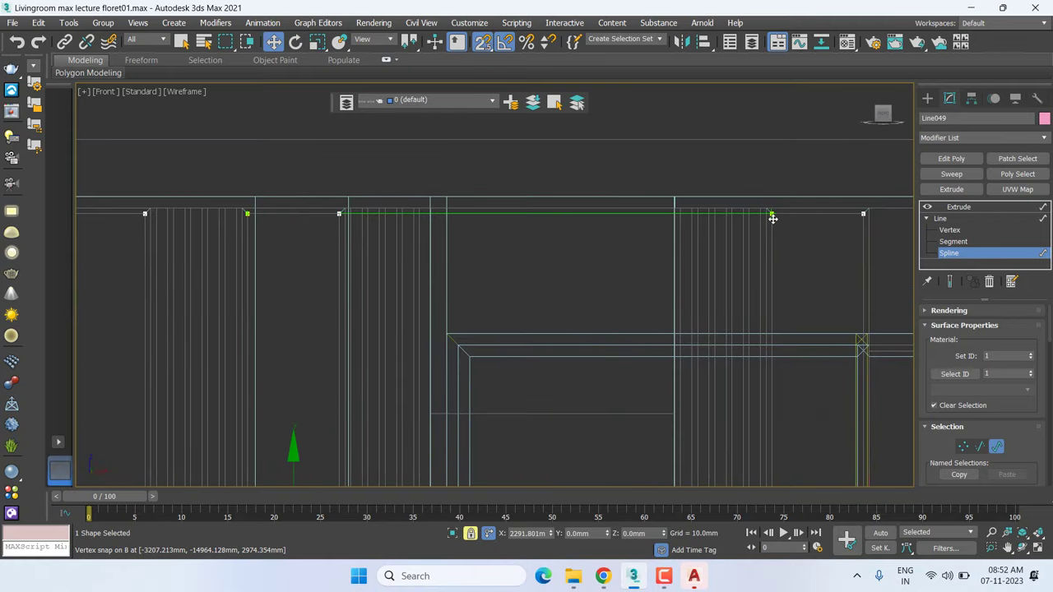
scroll(780, 245, down, 3)
middle_drag(779, 244, 203, 247)
scroll(207, 245, up, 3)
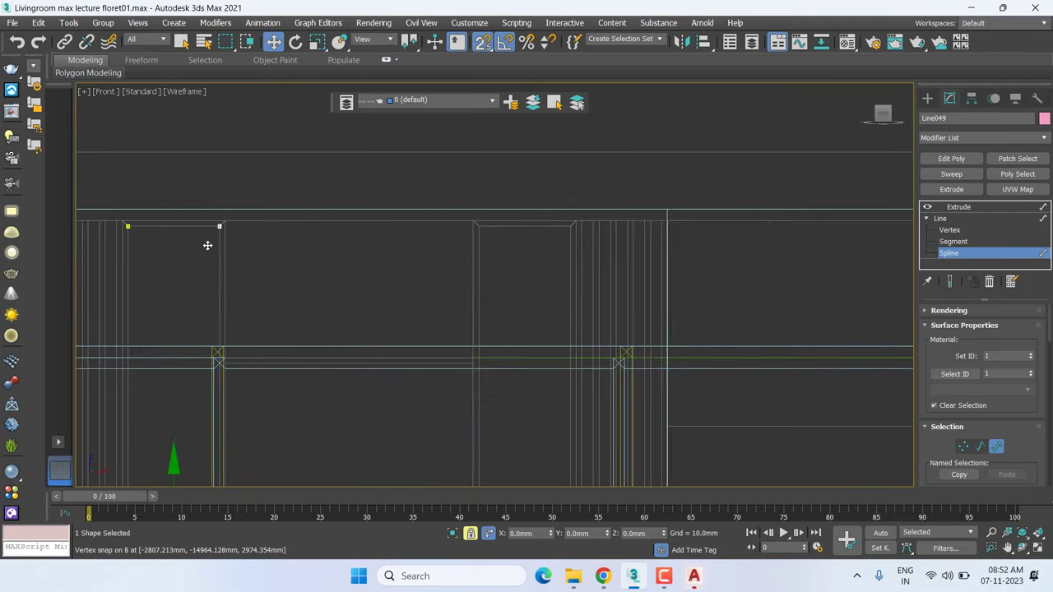
drag(225, 219, 571, 215)
Pan the front view over the fireplace, brick shelving and cyan panels
scroll(612, 263, down, 3)
middle_drag(611, 263, 301, 200)
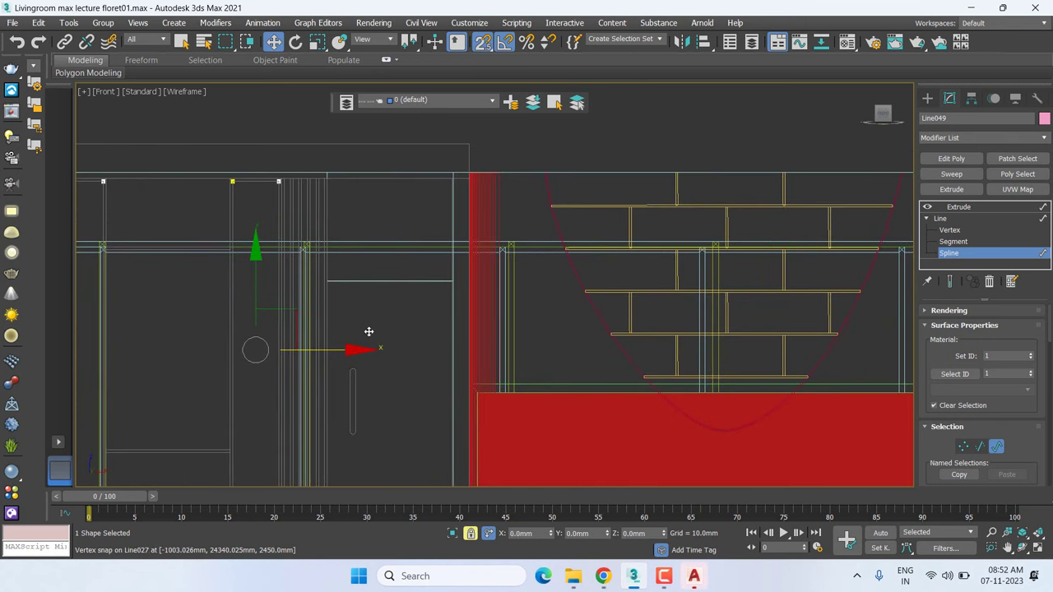
scroll(418, 332, down, 2)
middle_drag(419, 332, 715, 249)
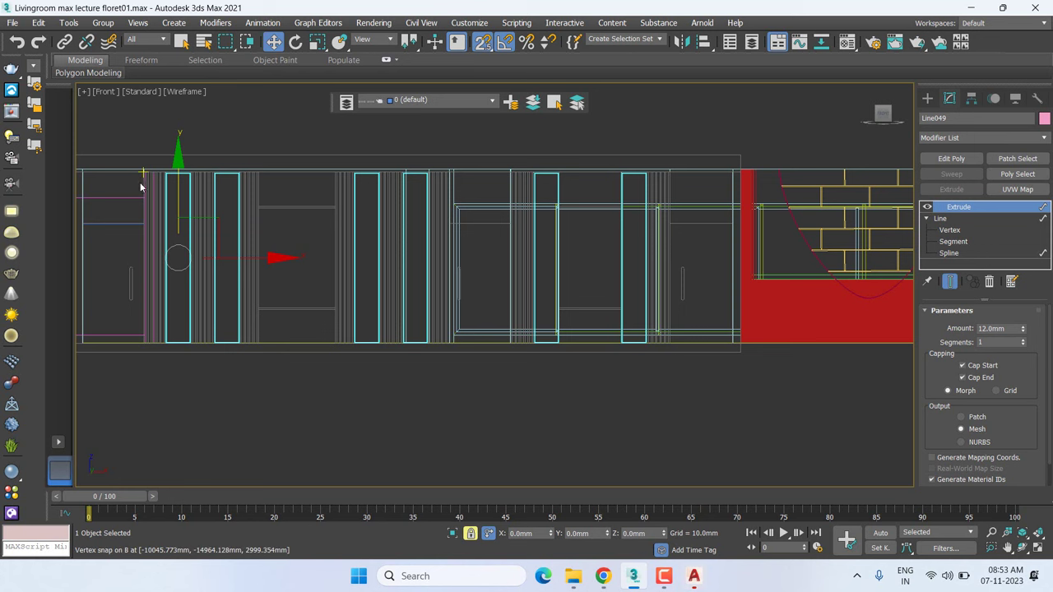
middle_drag(303, 223, 709, 237)
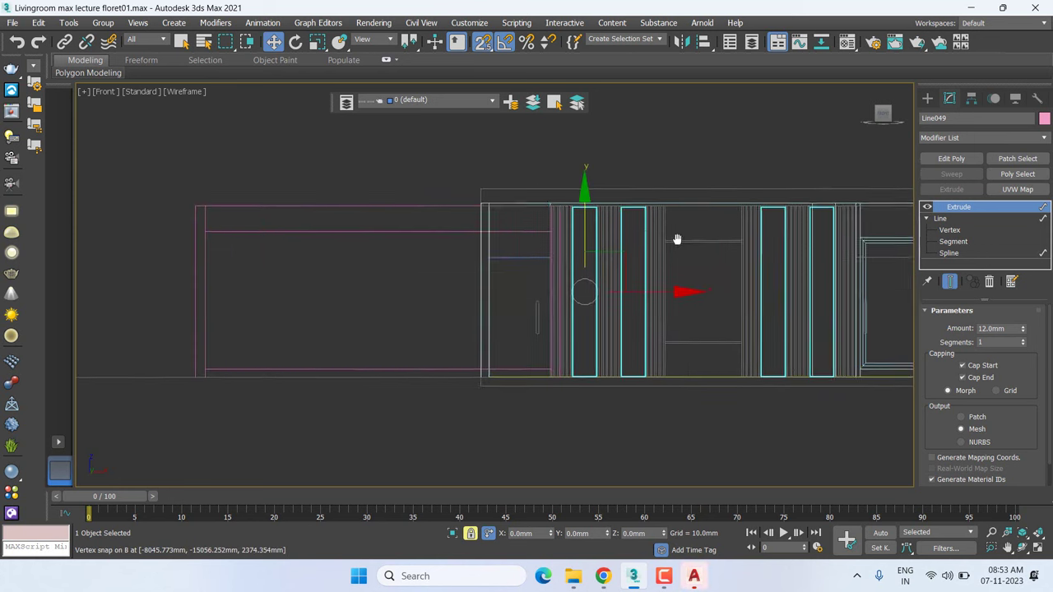
scroll(711, 237, up, 1)
scroll(713, 244, up, 2)
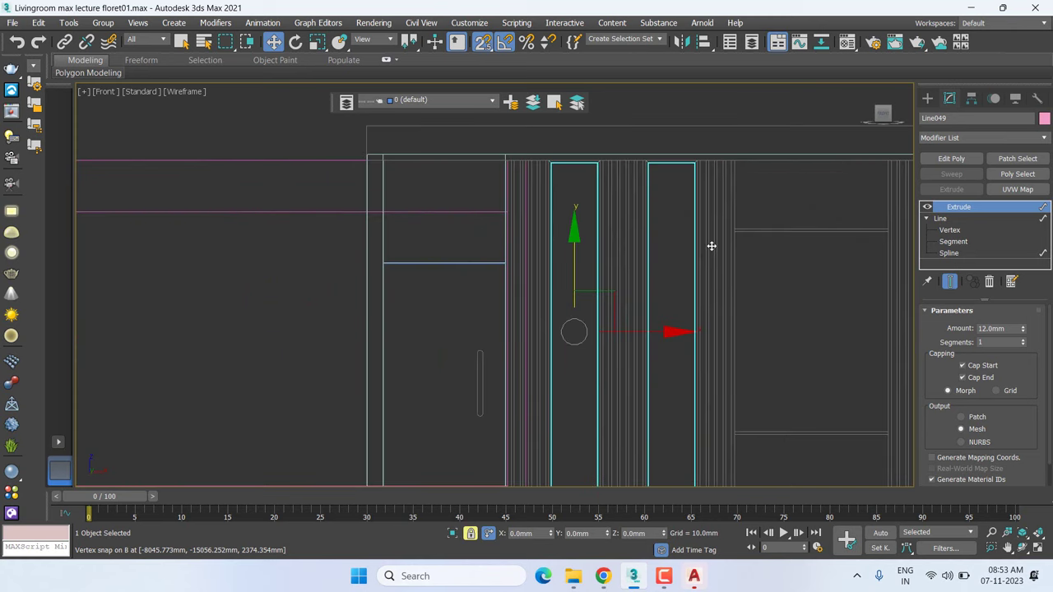
click(112, 24)
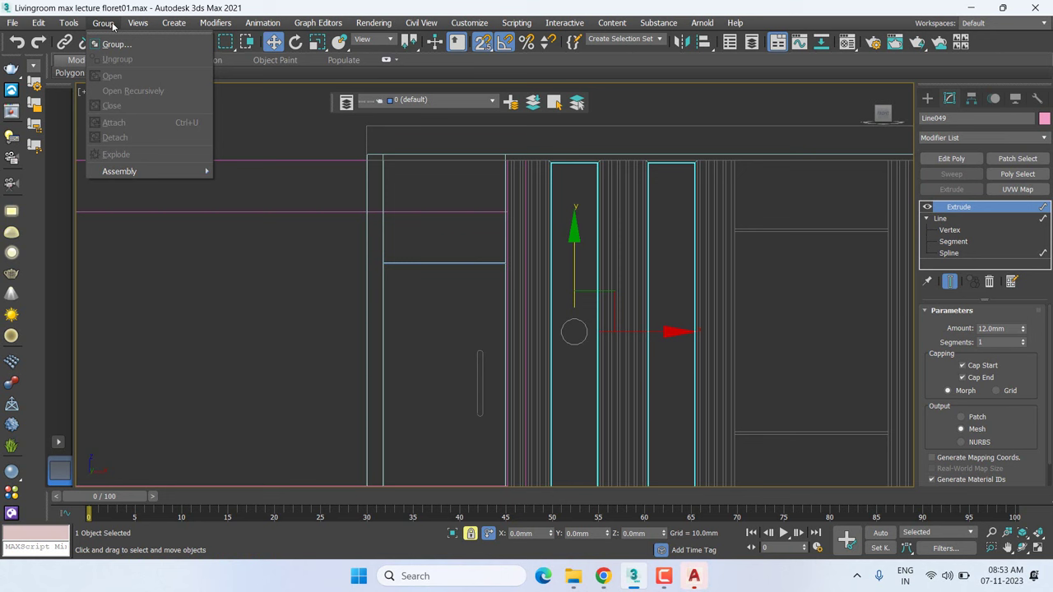
click(237, 236)
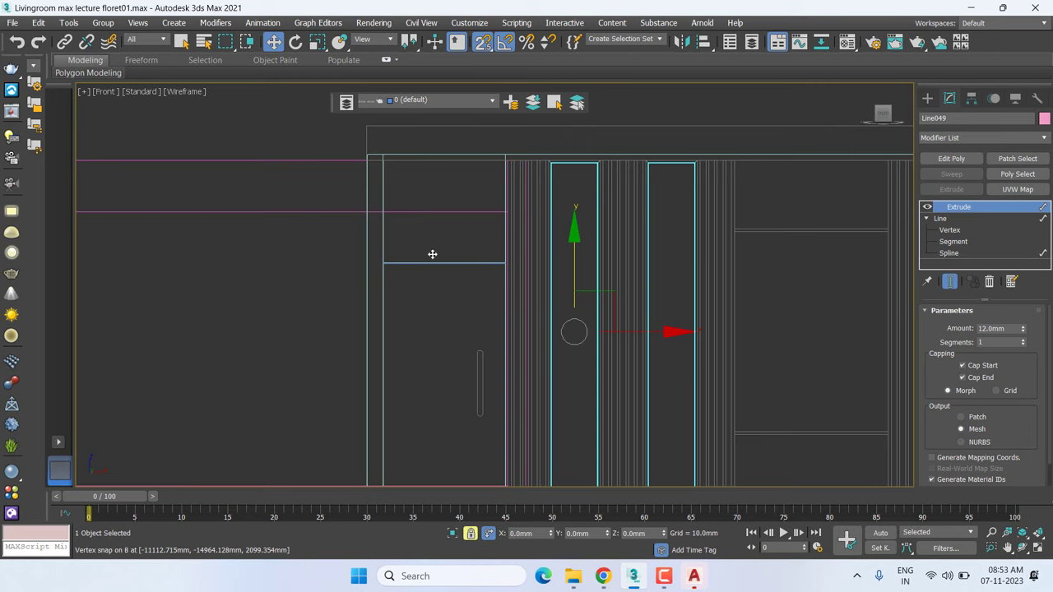
scroll(433, 255, down, 5)
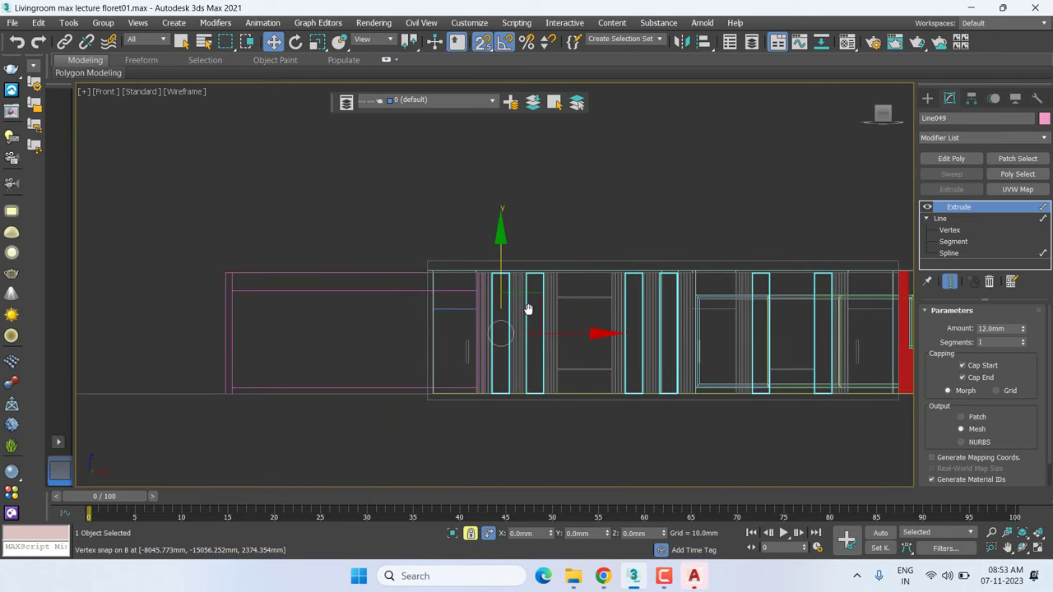
Show the full floor plan in Top view and turn off Lock Selection
key(t)
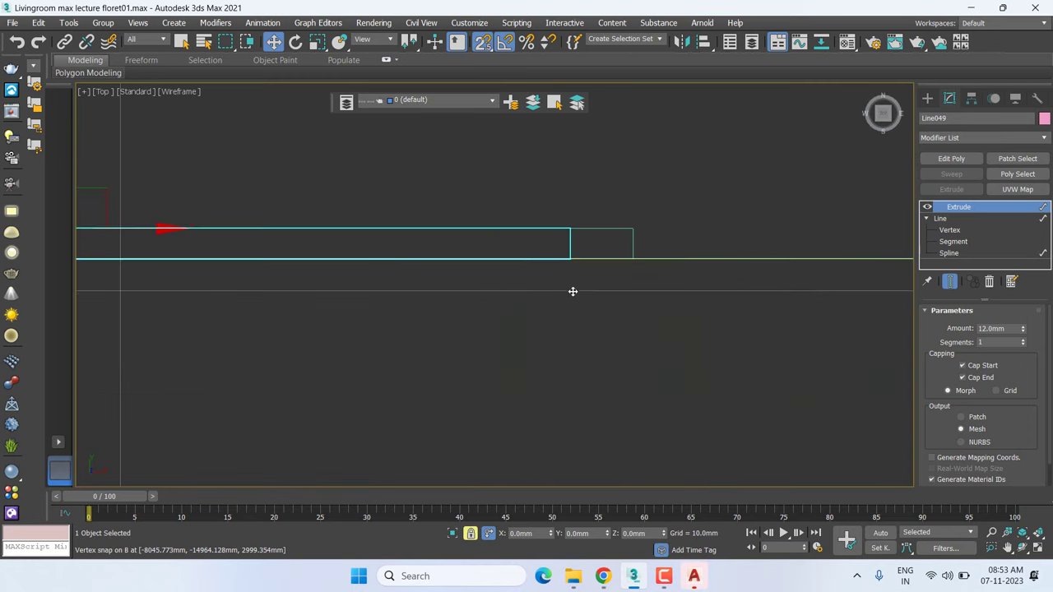
scroll(572, 316, down, 2)
scroll(567, 324, down, 2)
scroll(565, 322, down, 2)
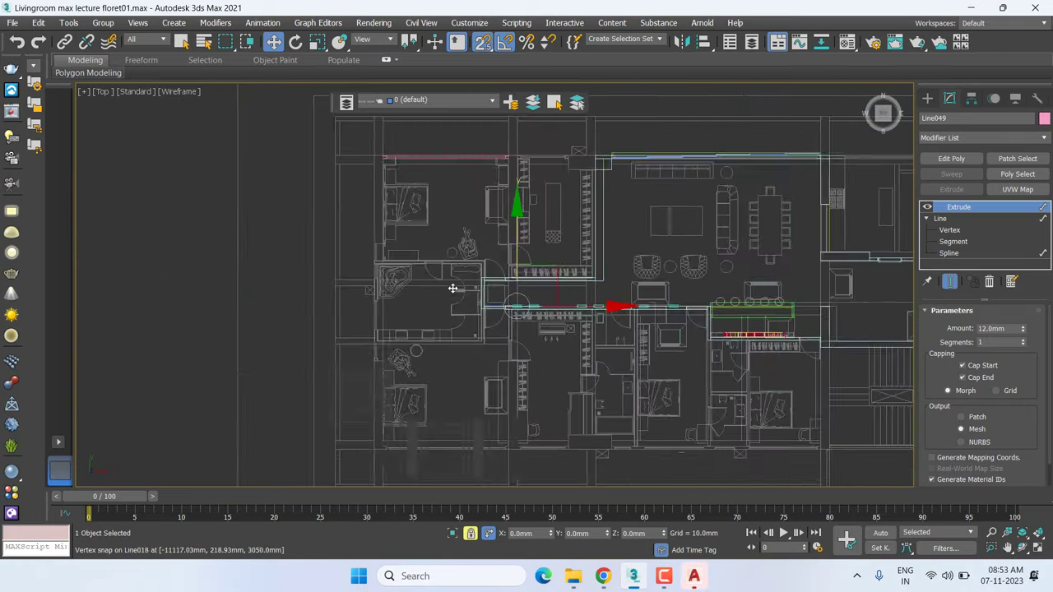
scroll(610, 344, down, 2)
middle_drag(610, 344, 727, 375)
right_click(617, 195)
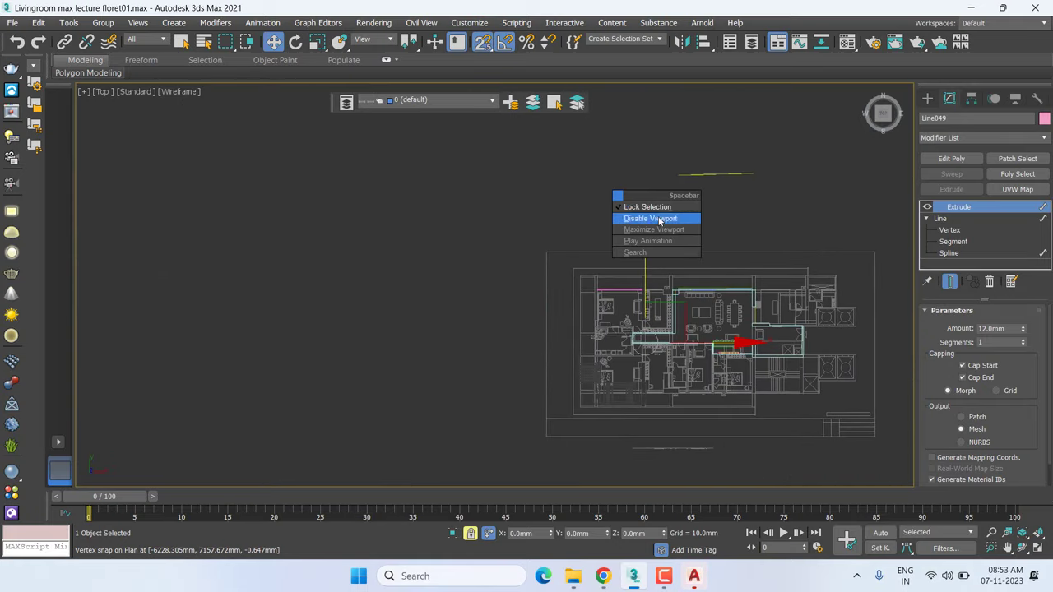
click(642, 198)
Draw a Box and a Cylinder from Standard Primitives left of the floor plan
click(928, 98)
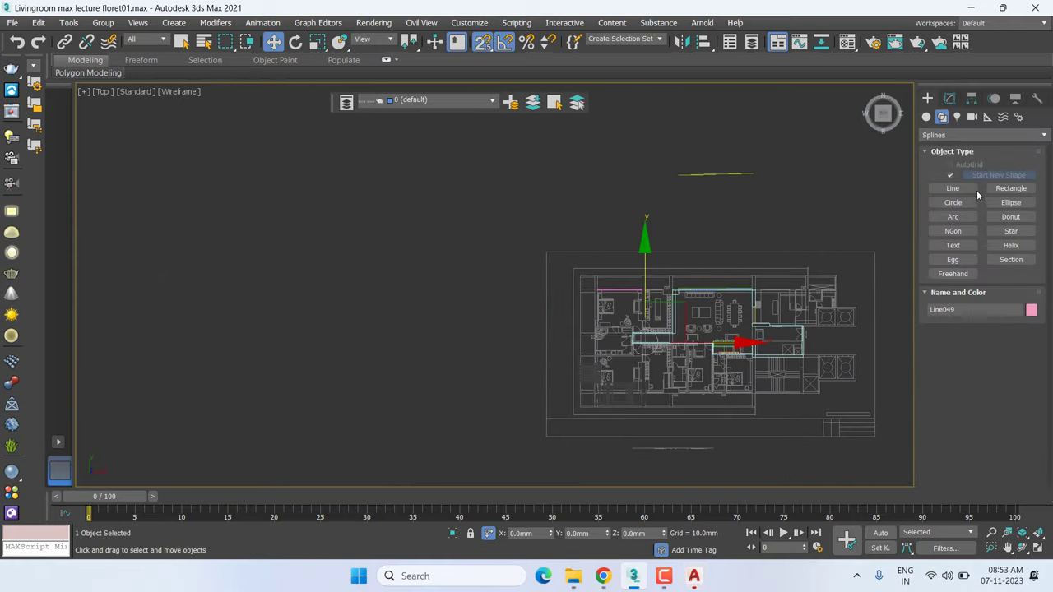
click(927, 117)
click(953, 176)
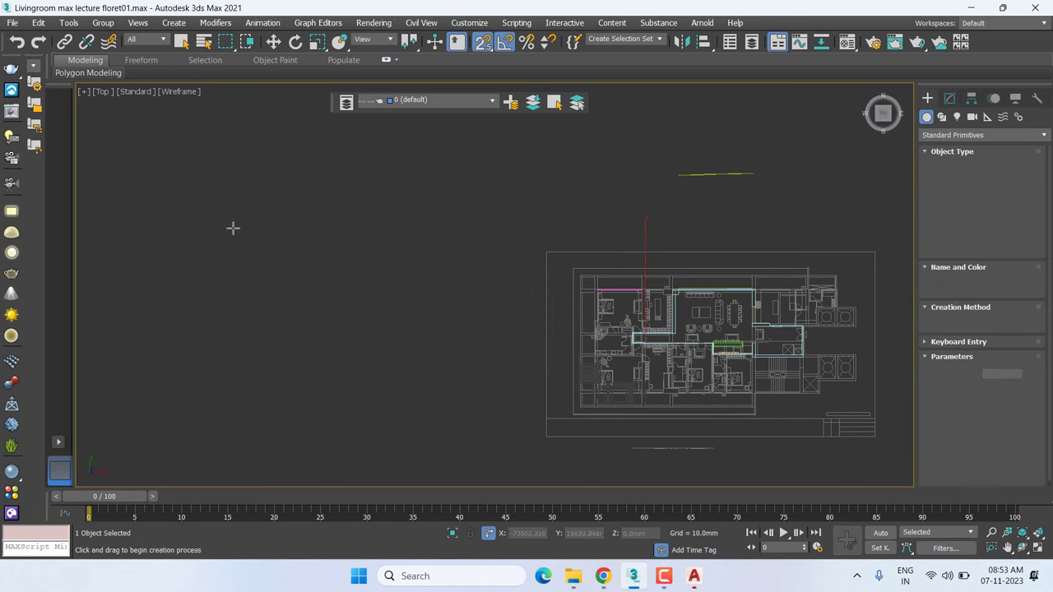
drag(244, 224, 272, 258)
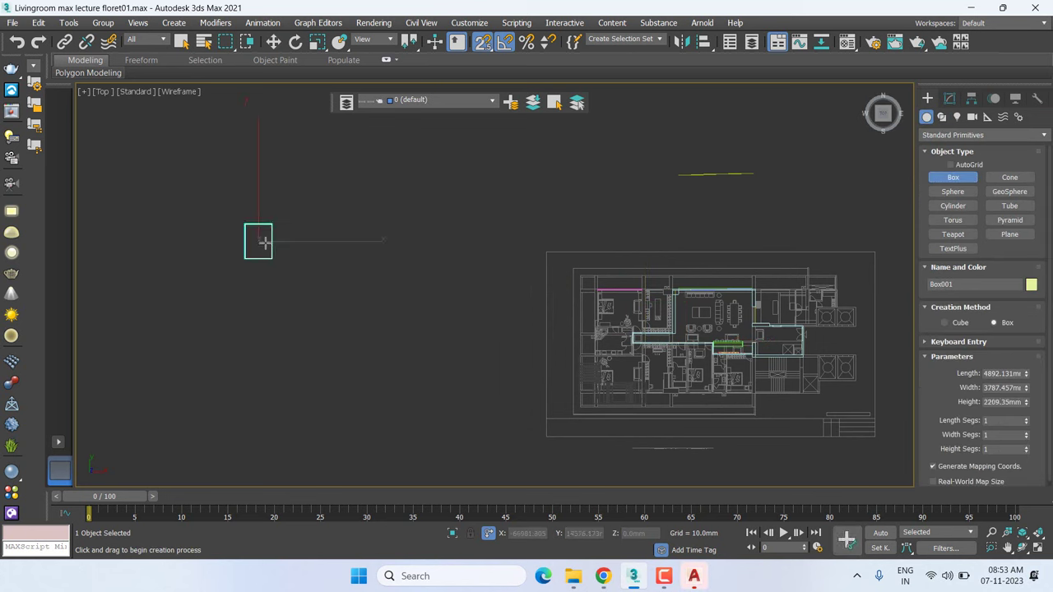
click(953, 206)
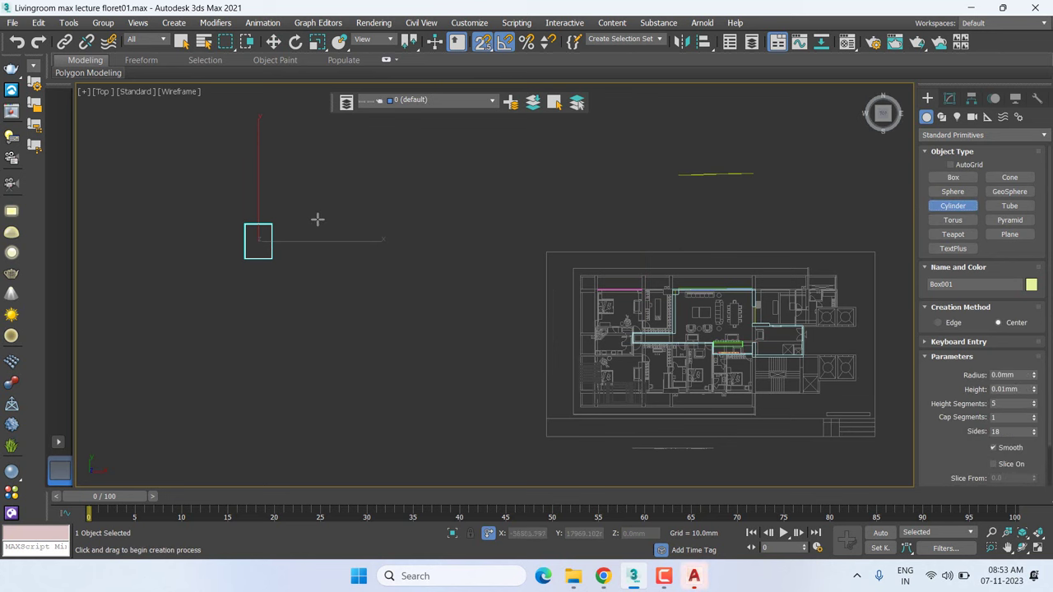
drag(311, 220, 324, 216)
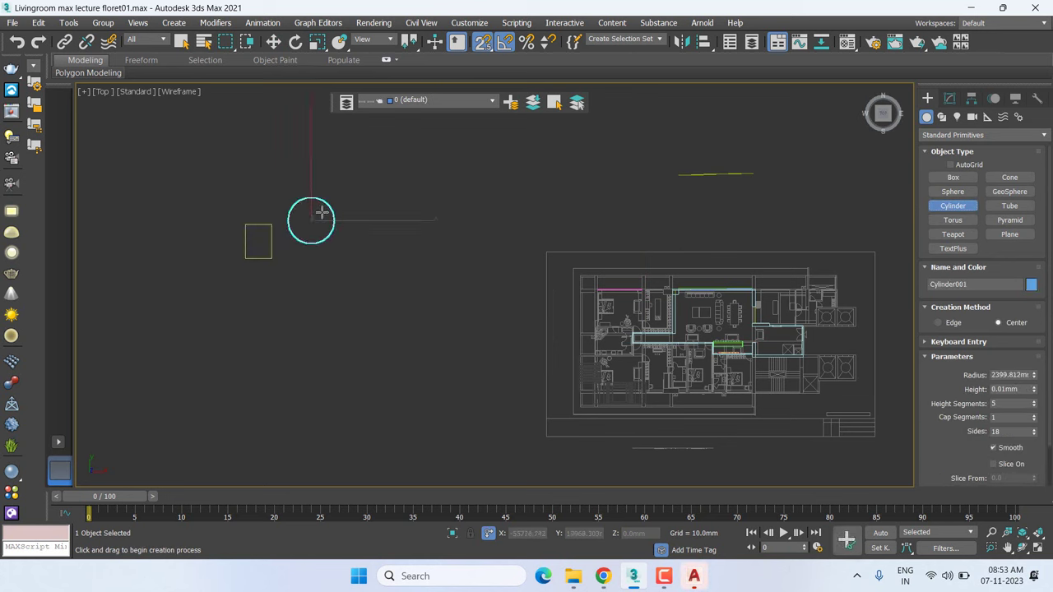
click(319, 173)
Draw a Teapot below the cylinder, switch to Move, and clear the selection
click(953, 234)
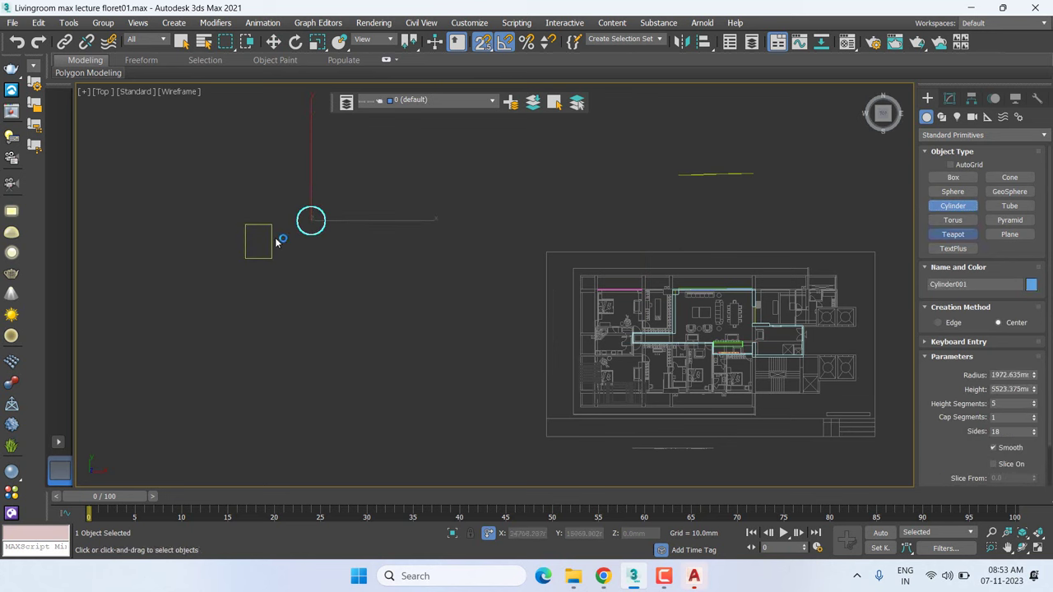
drag(306, 255, 325, 271)
key(w)
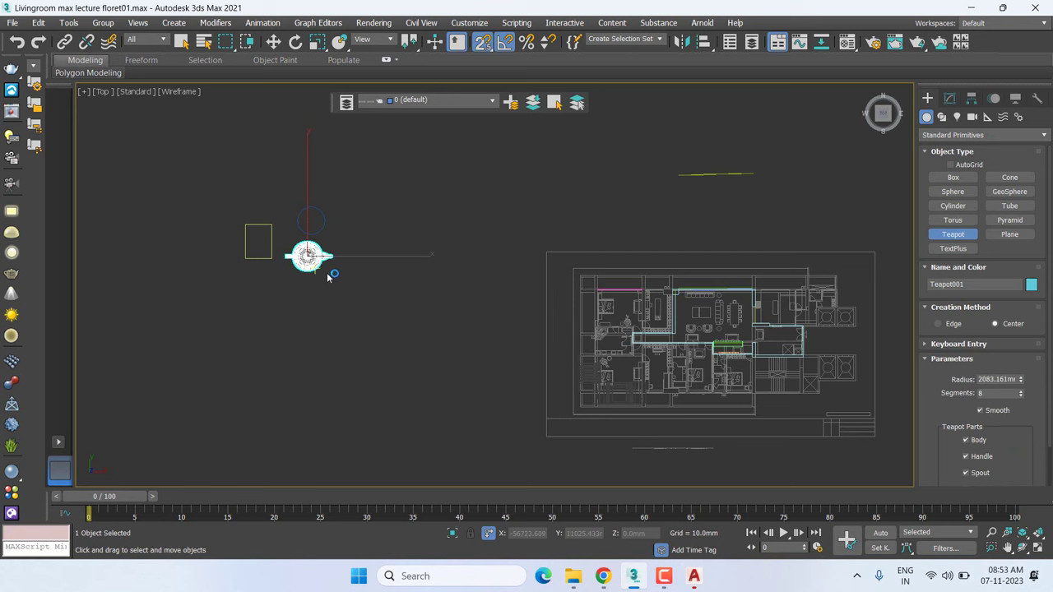
middle_drag(449, 314, 517, 370)
click(493, 366)
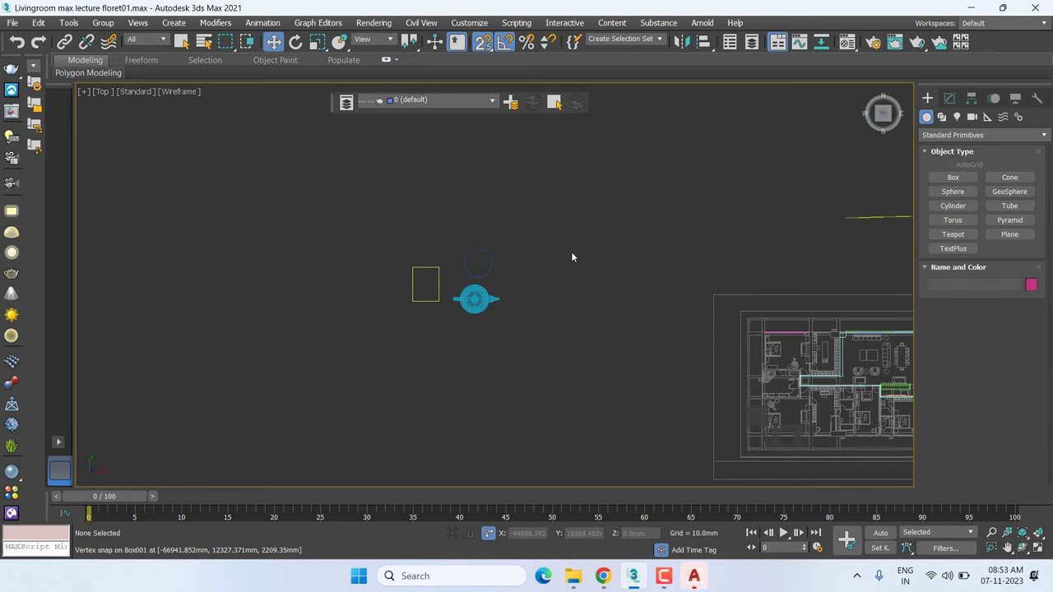
Select the teapot, cylinder and box and move them up and to the right
click(466, 301)
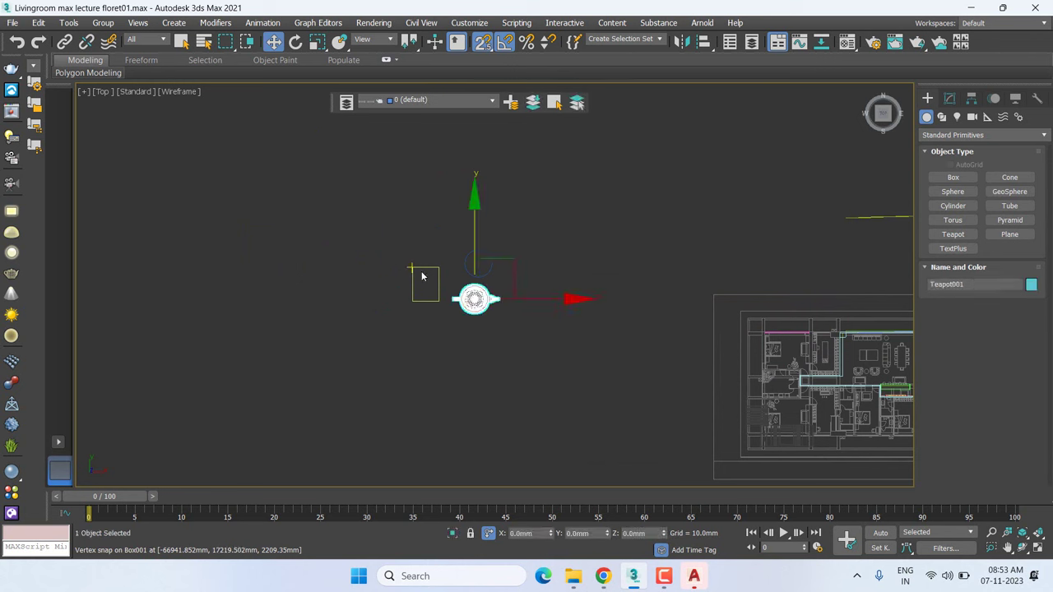
ctrl+click(491, 265)
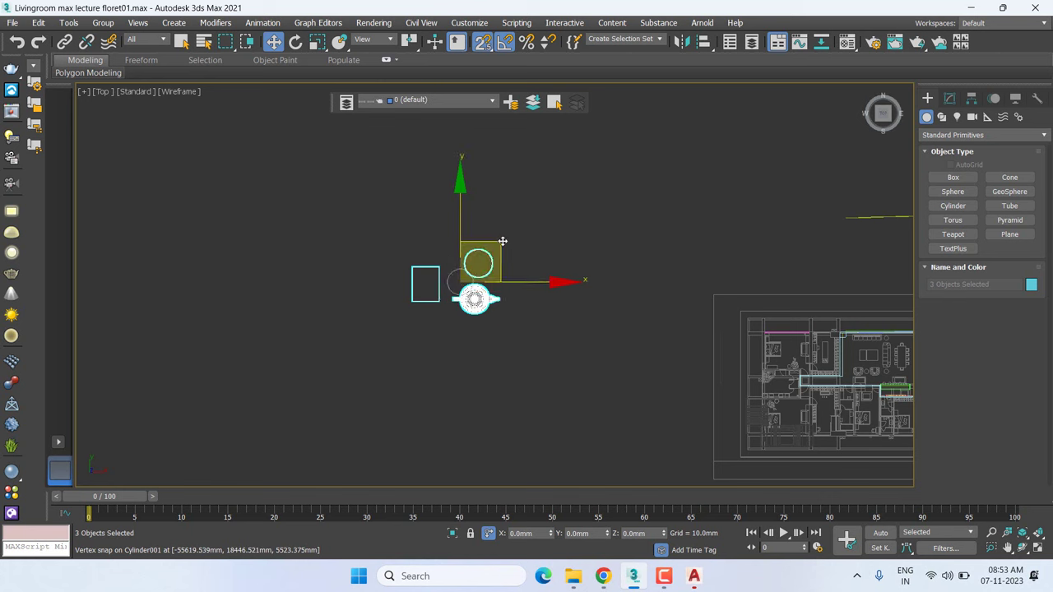
mouse_move(500, 240)
mouse_down()
mouse_move(723, 182)
mouse_move(409, 288)
mouse_up()
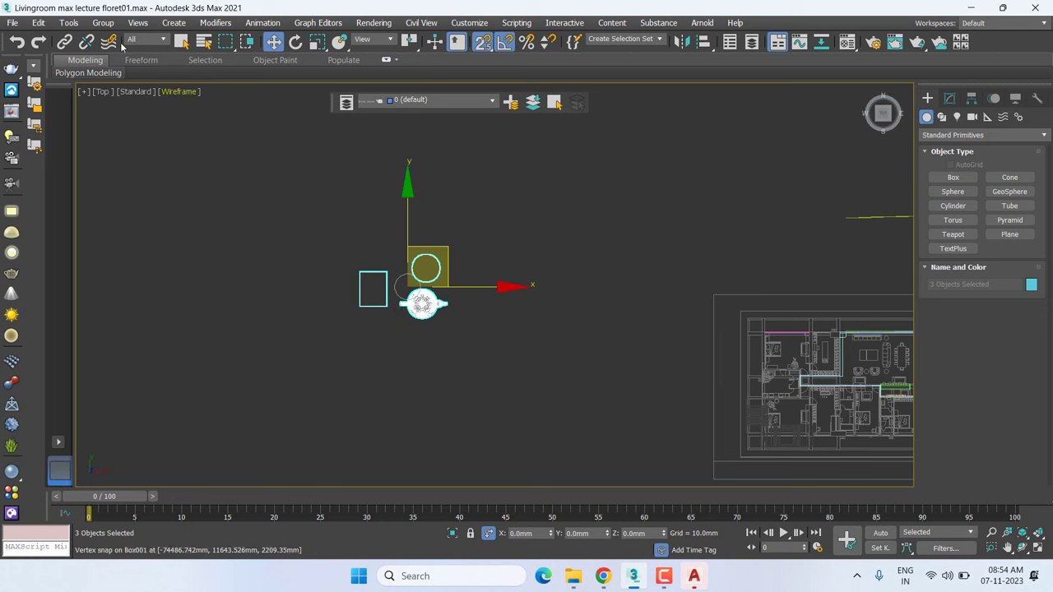
Group the three objects under the name Group001, then reselect the group
click(103, 22)
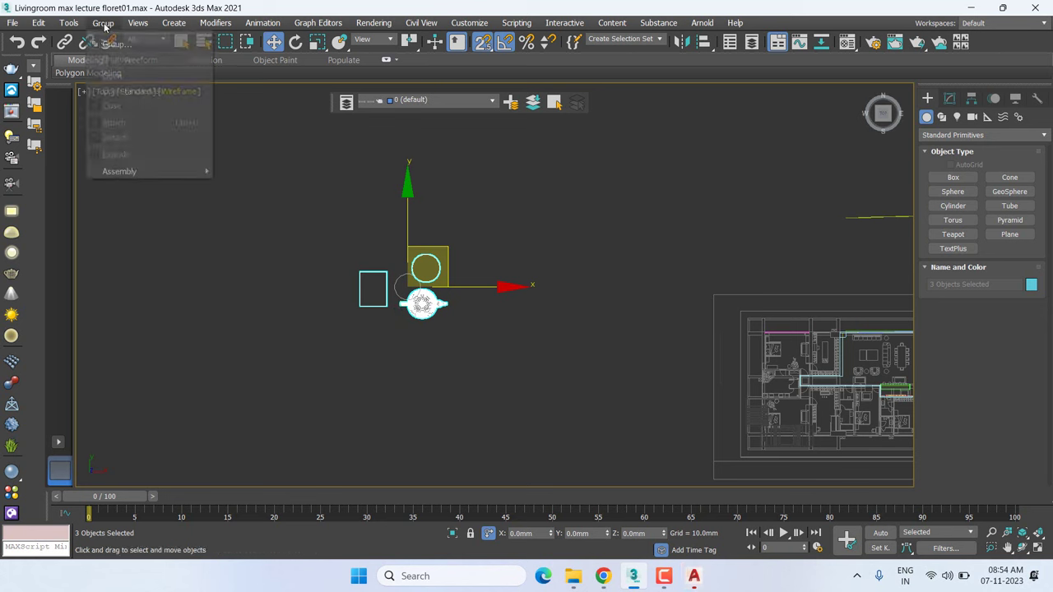
click(103, 22)
click(137, 22)
click(116, 45)
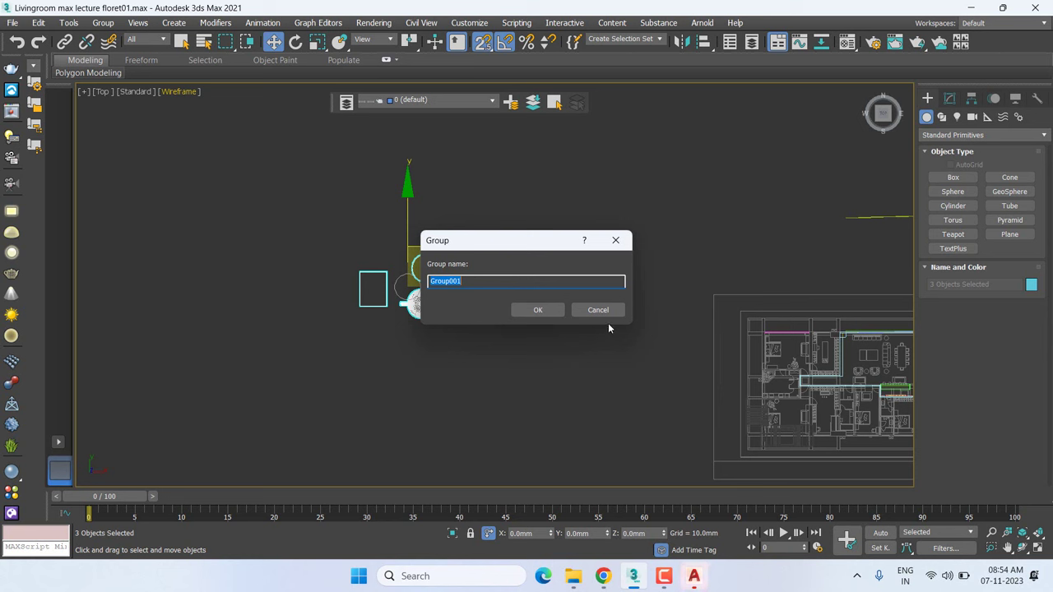
click(558, 311)
click(564, 310)
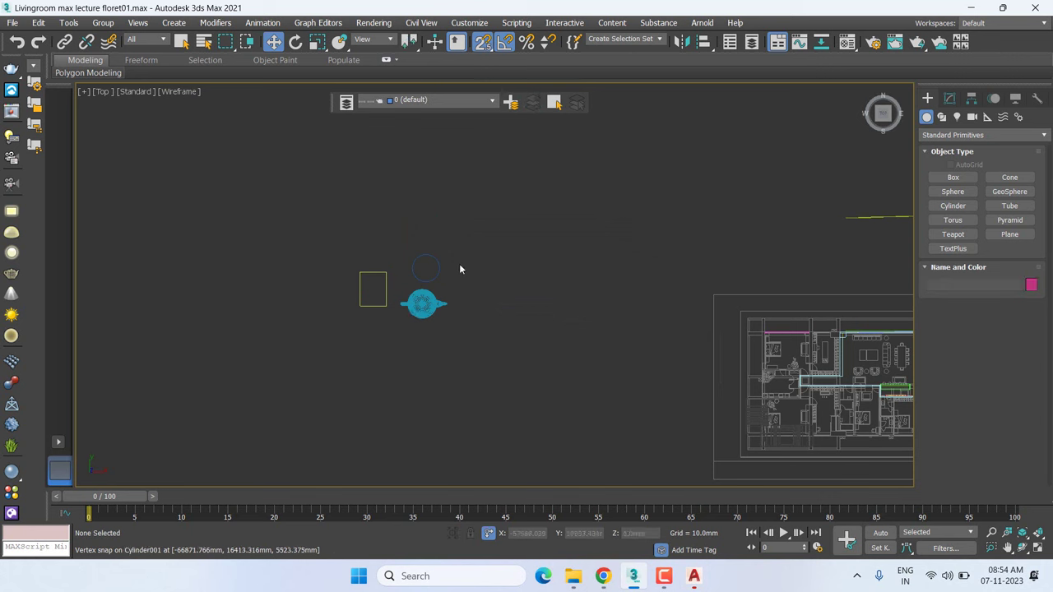
click(422, 303)
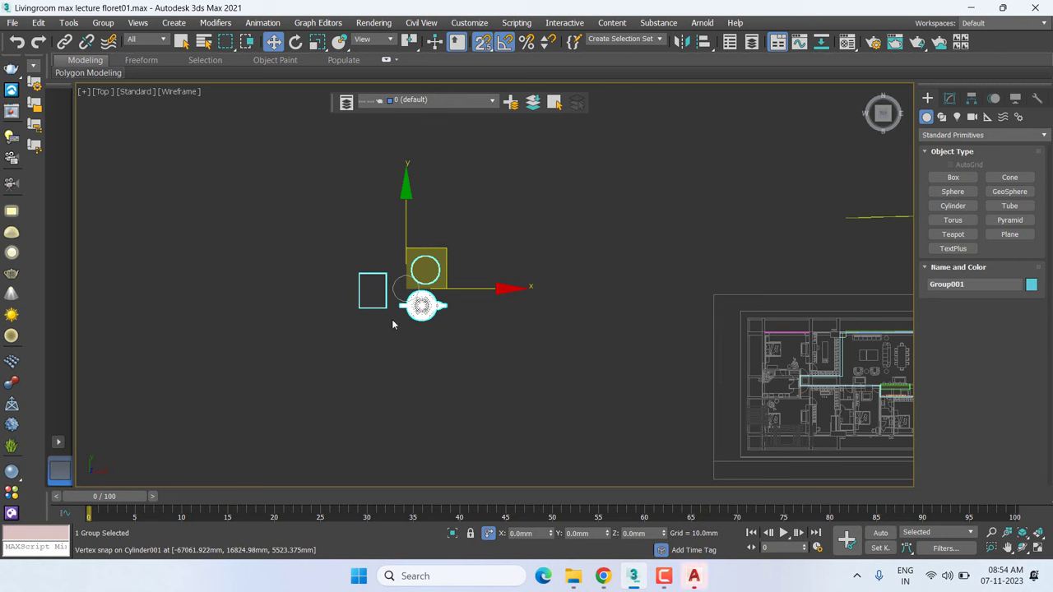
Move Group001 up and to the right, then pan the plan so it's visible again
mouse_move(406, 287)
mouse_down()
mouse_move(558, 213)
mouse_move(364, 274)
mouse_up()
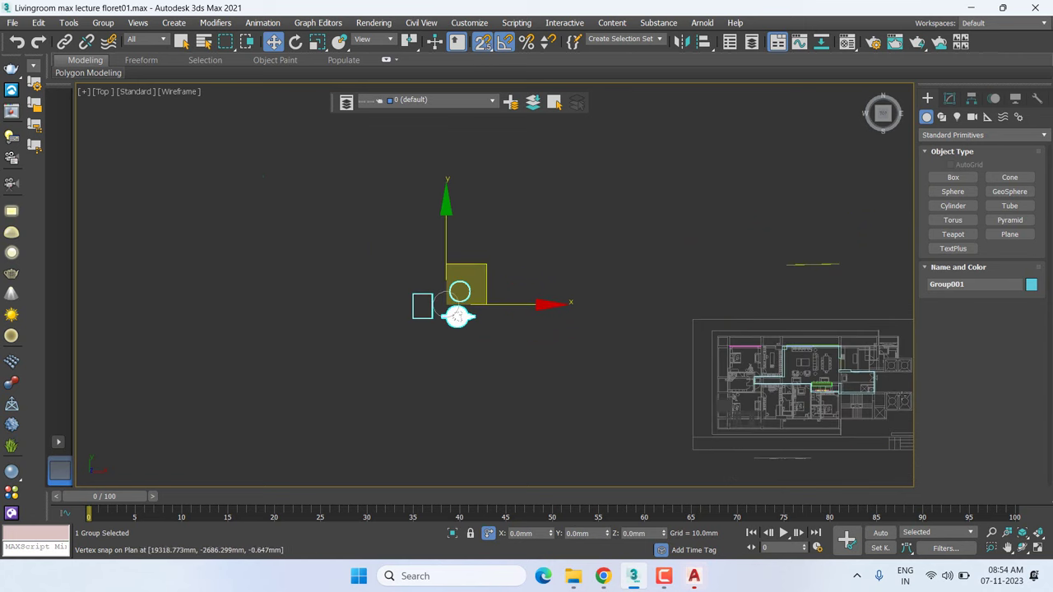
scroll(671, 353, up, 4)
scroll(671, 354, up, 3)
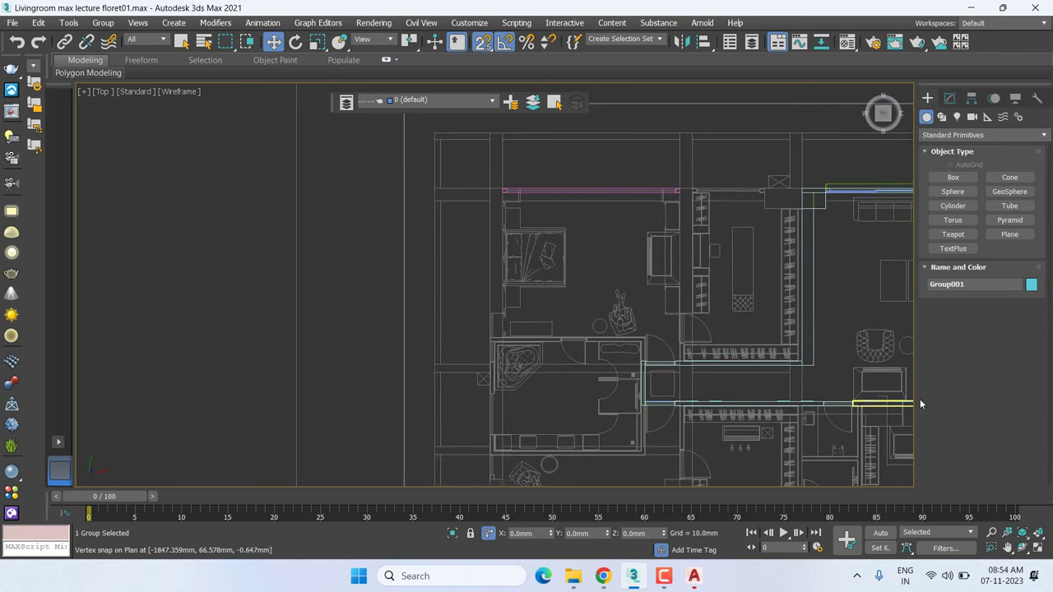
scroll(468, 278, down, 3)
scroll(393, 256, down, 3)
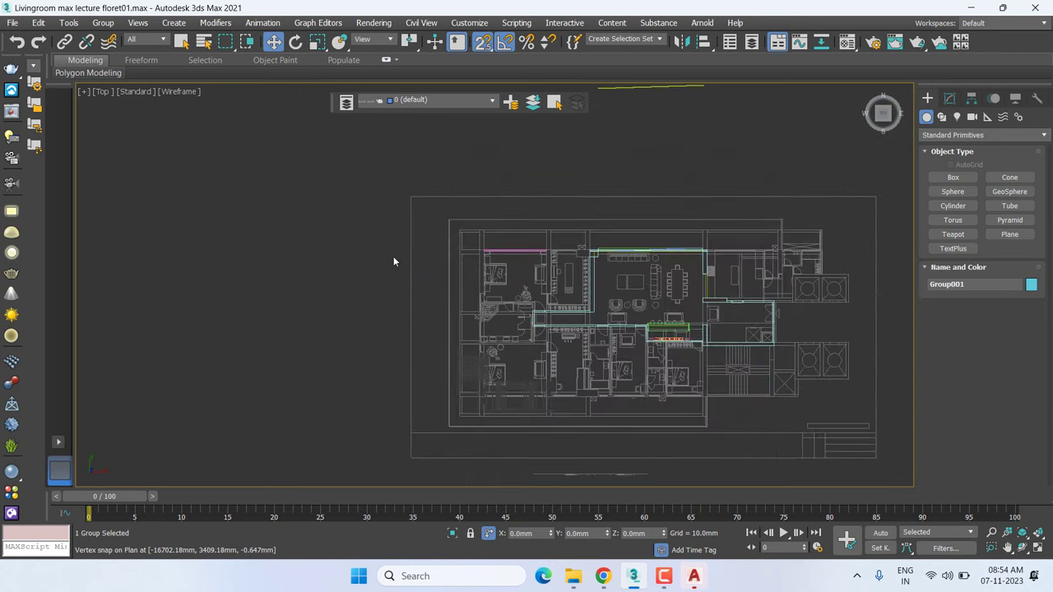
middle_drag(393, 256, 796, 374)
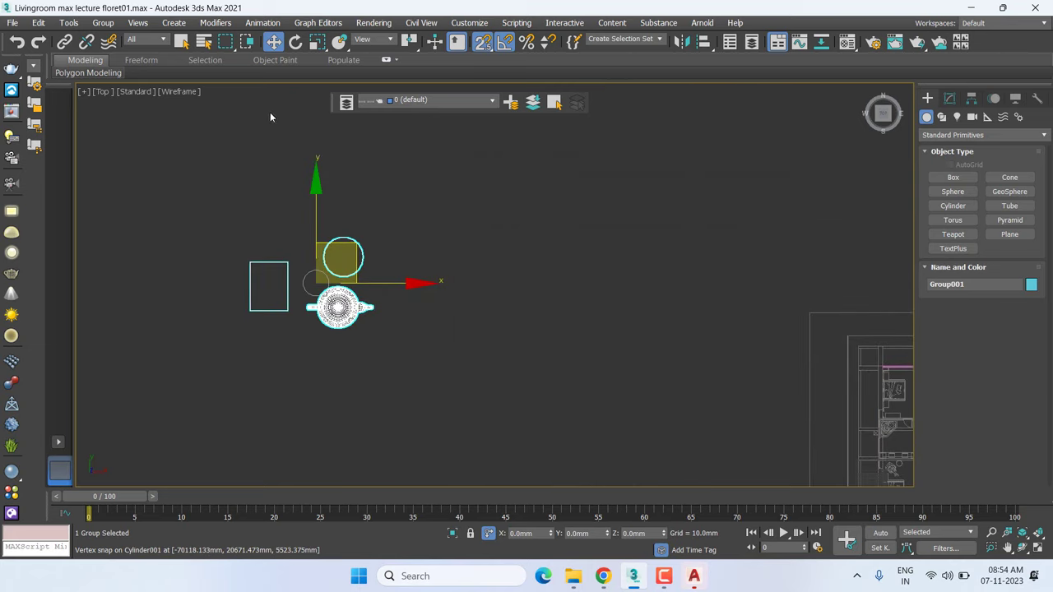
Open Group001, select the teapot inside, then close the group and clear the selection
click(103, 22)
click(114, 76)
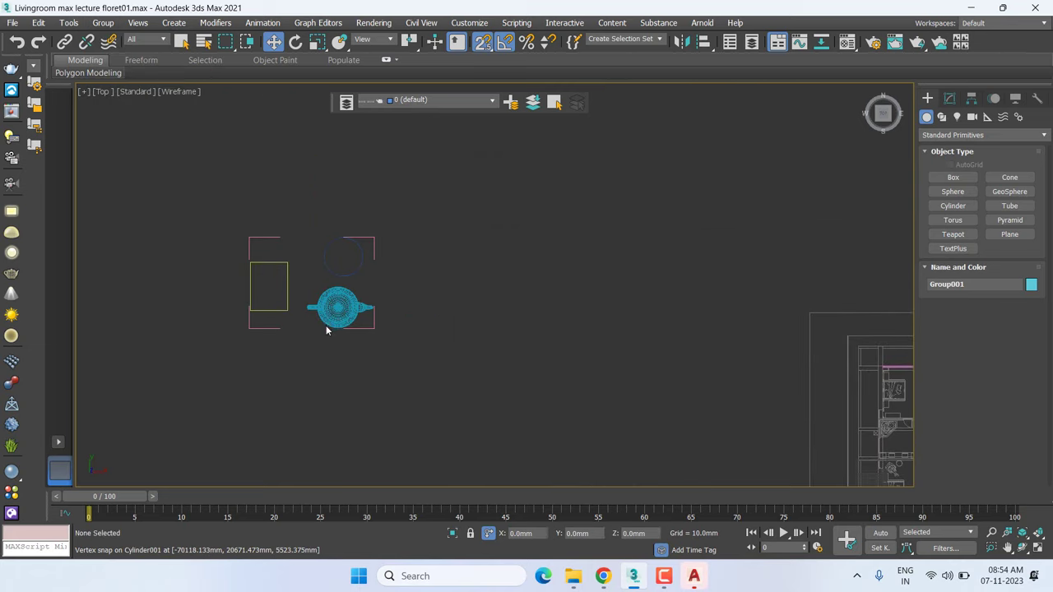
click(327, 312)
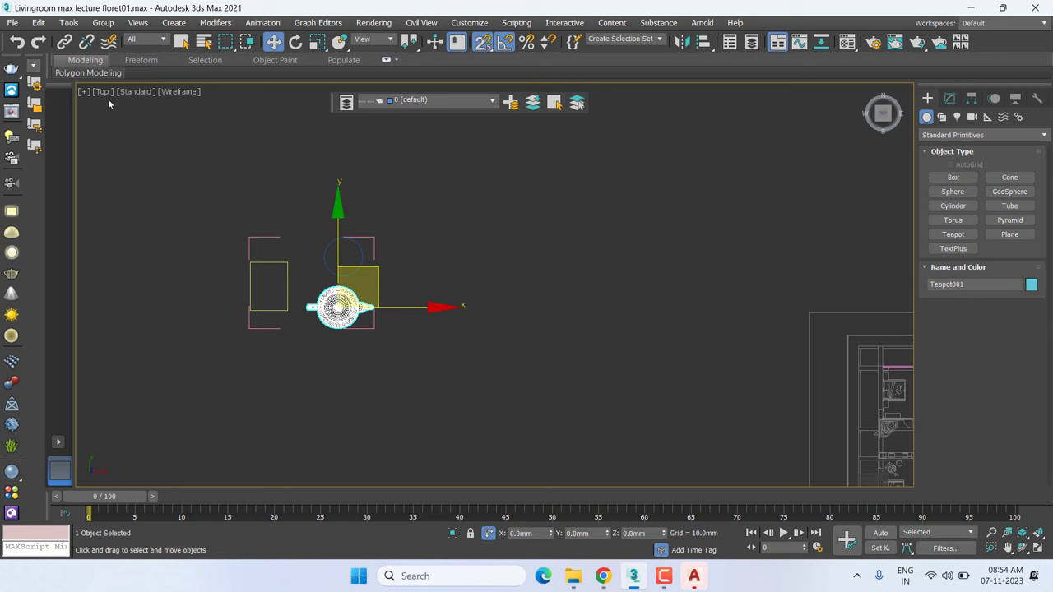
click(115, 28)
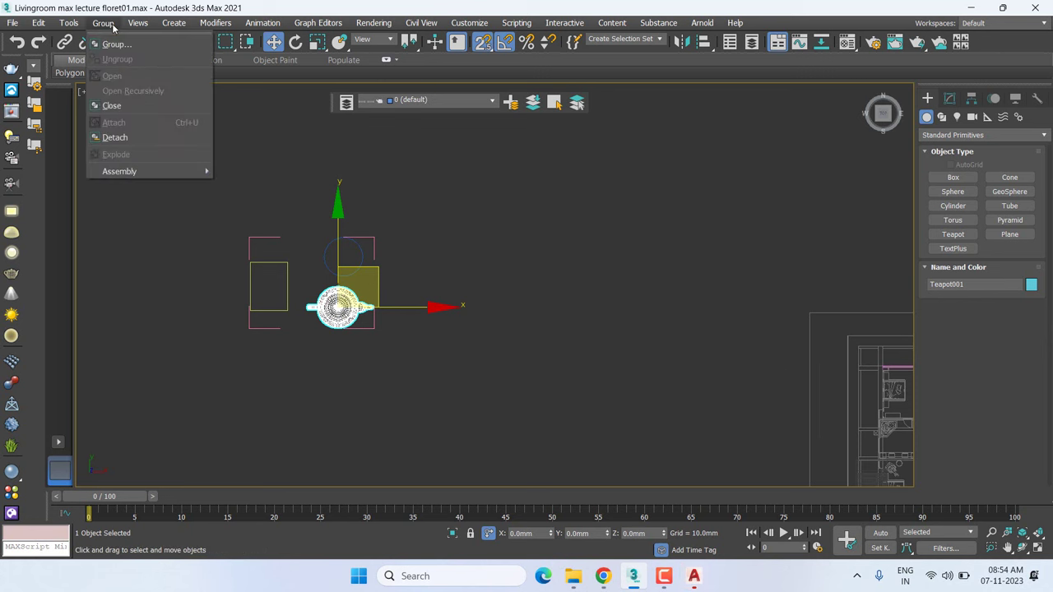
click(112, 106)
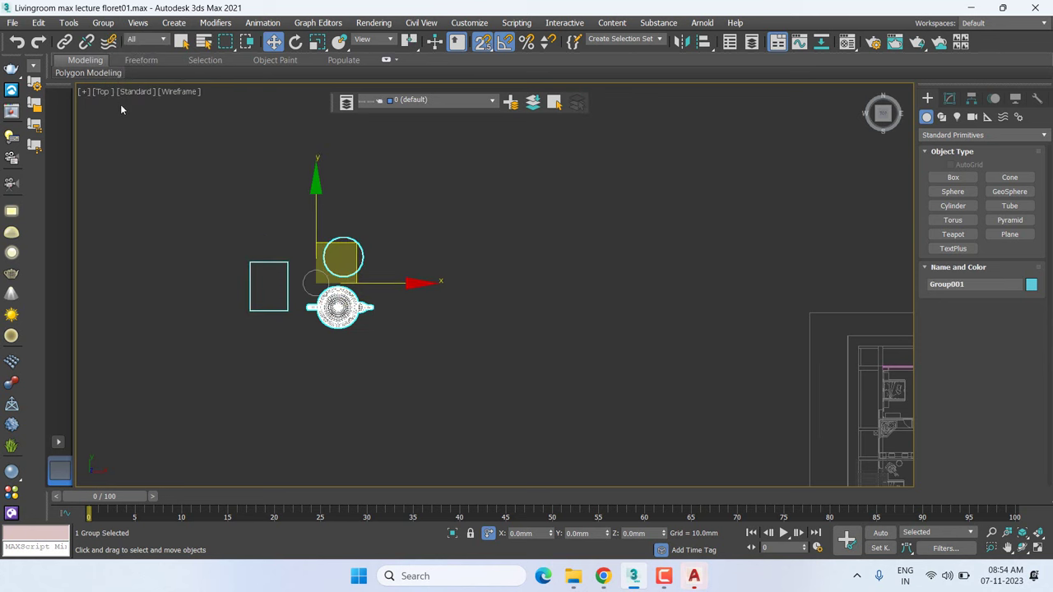
key(Delete)
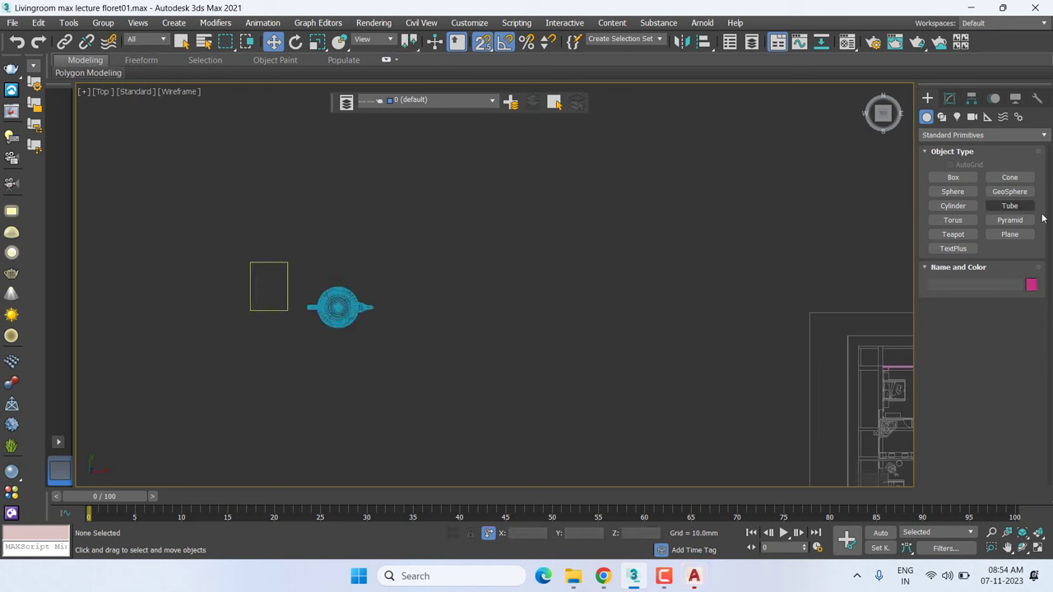
Draw Tube001 beside the group, setting its outer radius, inner radius and height
click(1009, 206)
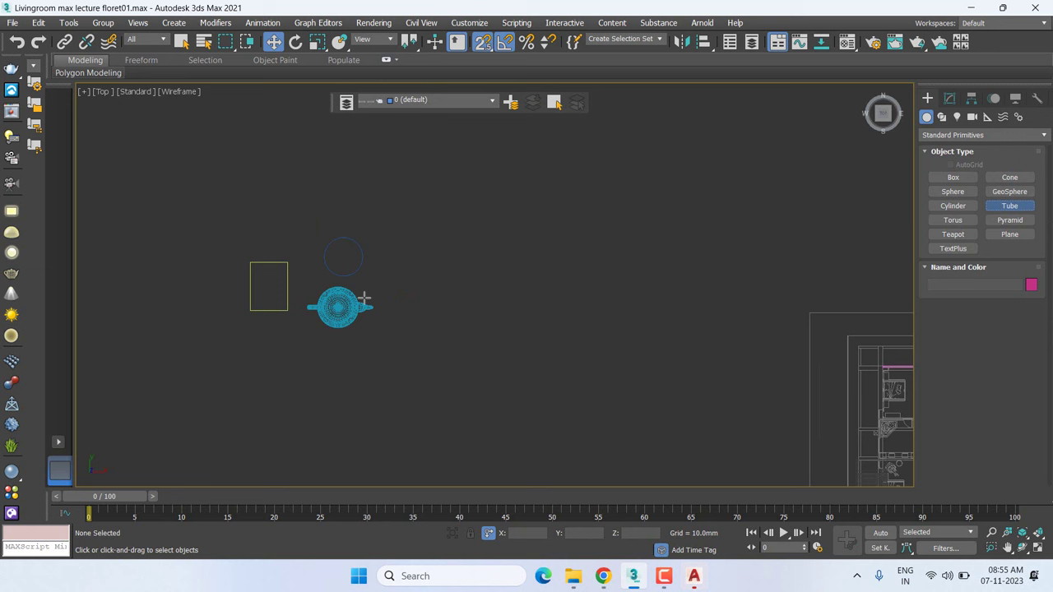
drag(405, 282, 413, 265)
click(407, 277)
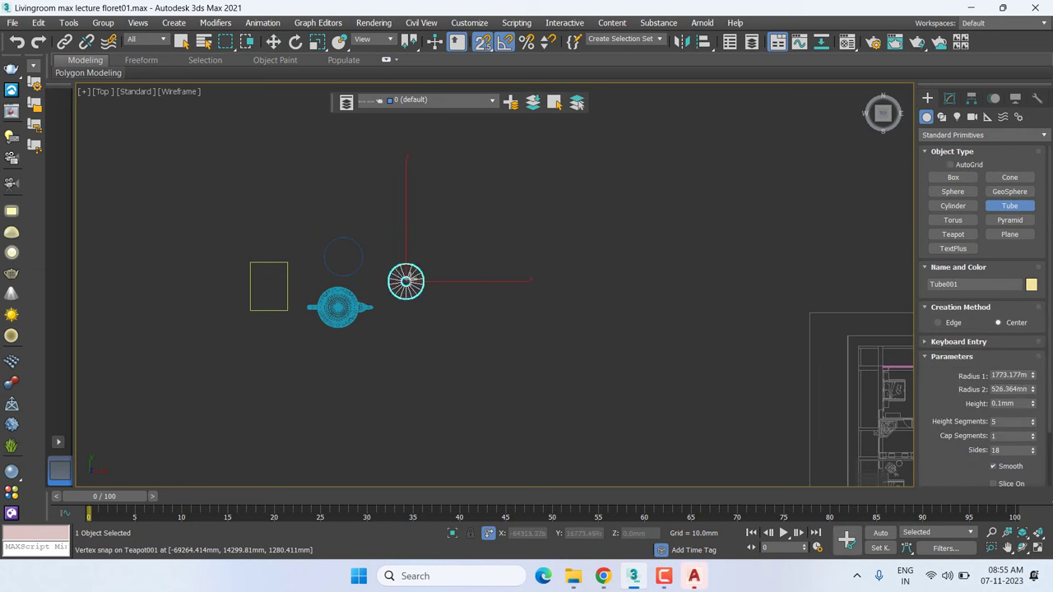
click(476, 252)
key(w)
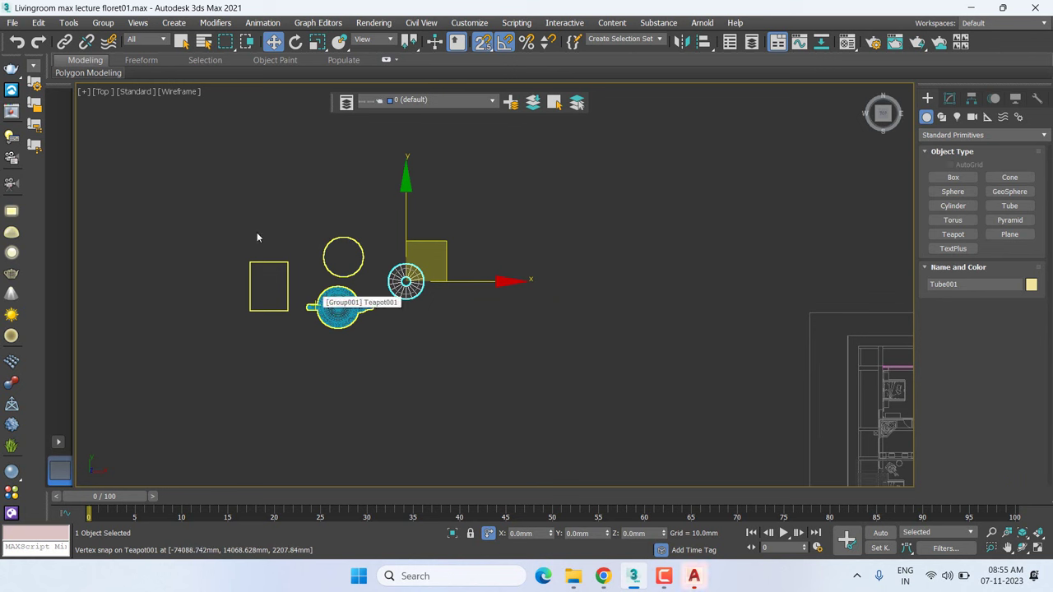
Attach Tube001 to Group001 with Group > Attach and select the enlarged group
click(107, 23)
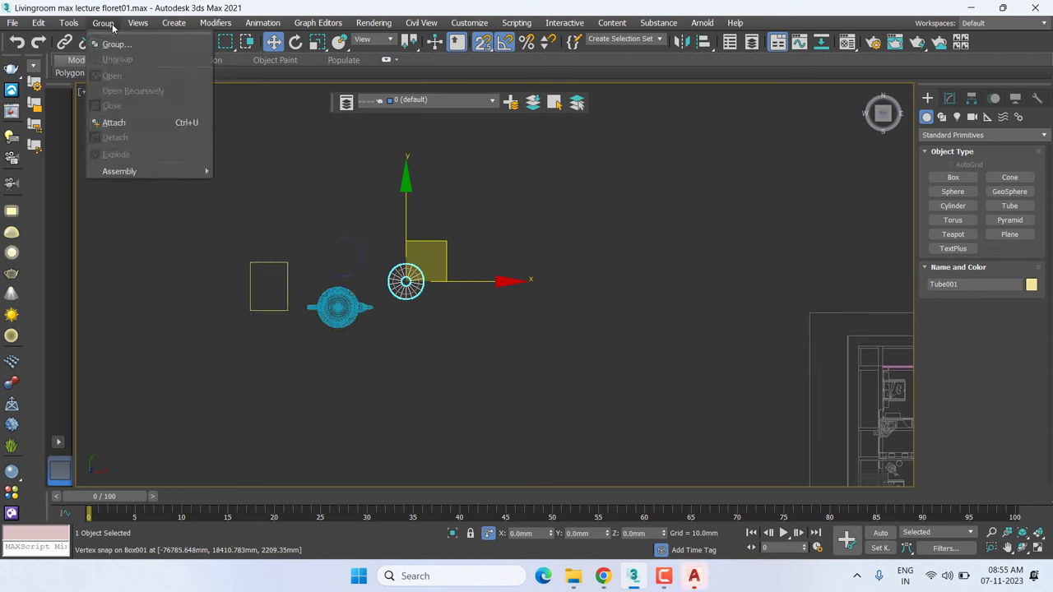
click(135, 123)
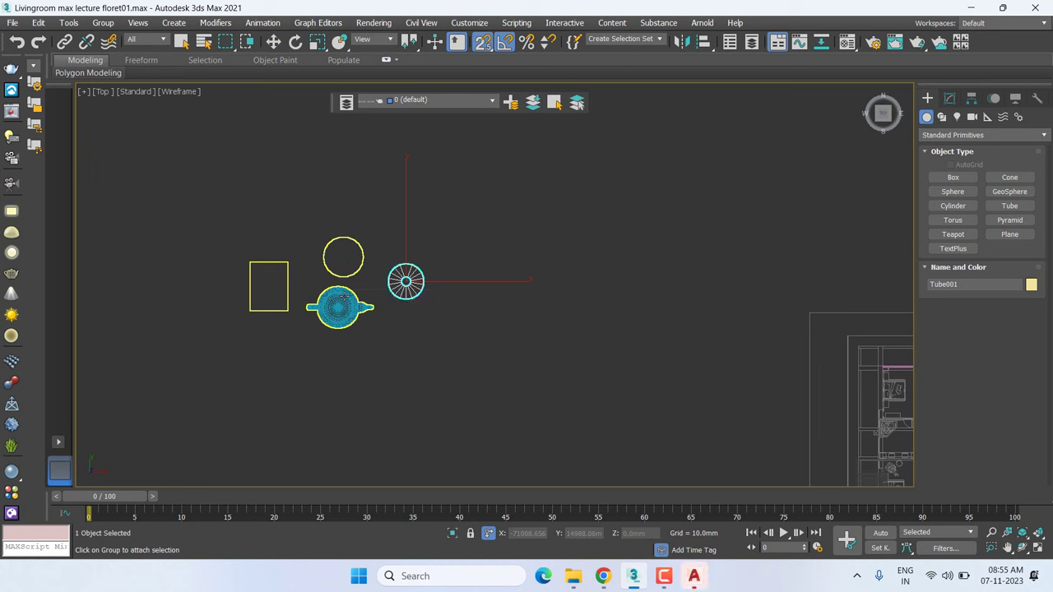
click(342, 300)
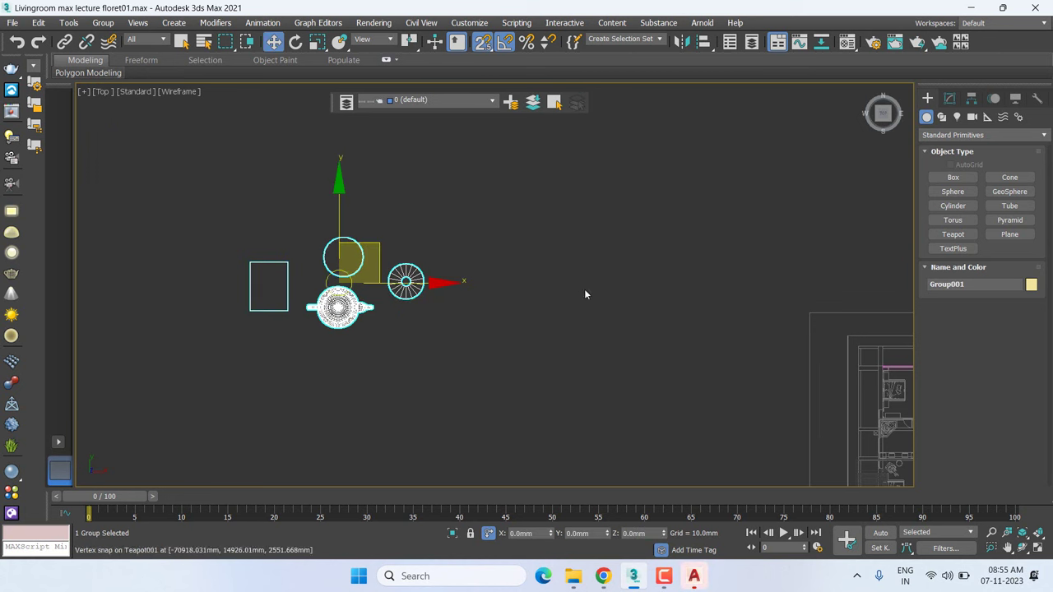
click(433, 325)
Open Group001 and detach Cylinder001 from it
click(402, 254)
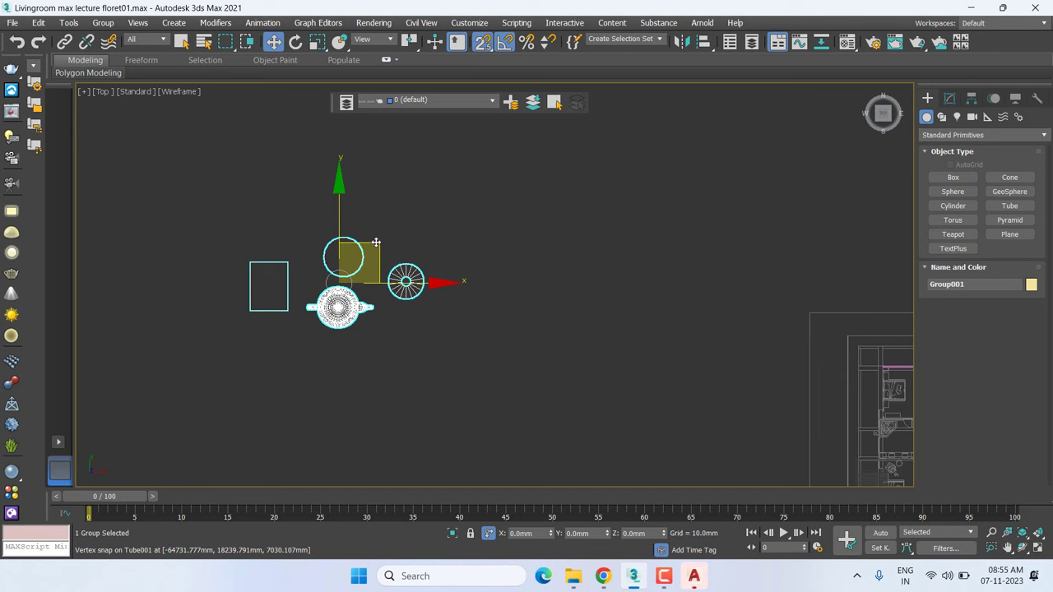
drag(376, 243, 807, 196)
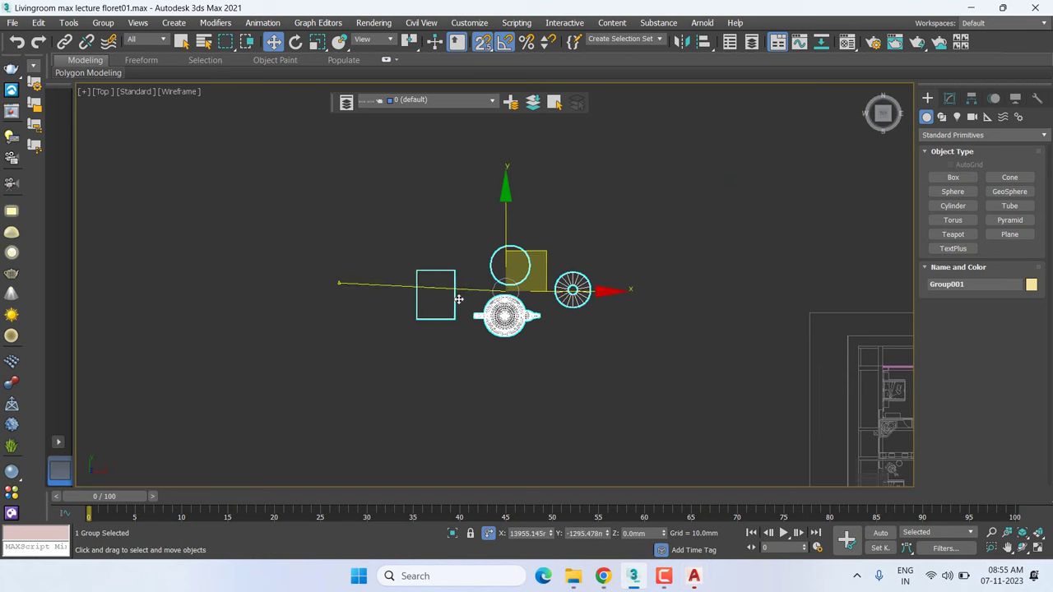
drag(808, 196, 444, 310)
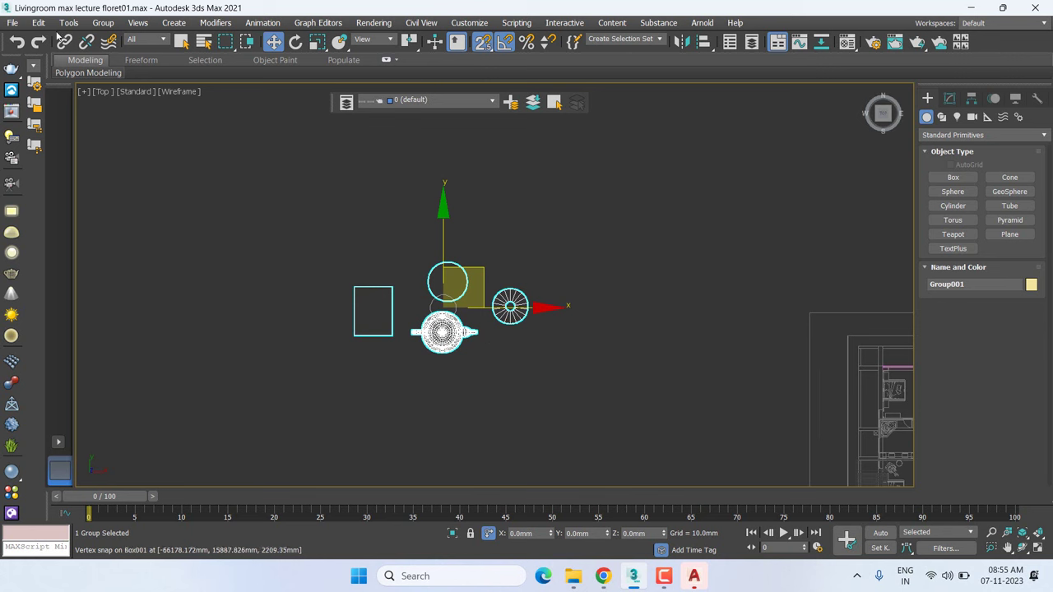
click(103, 23)
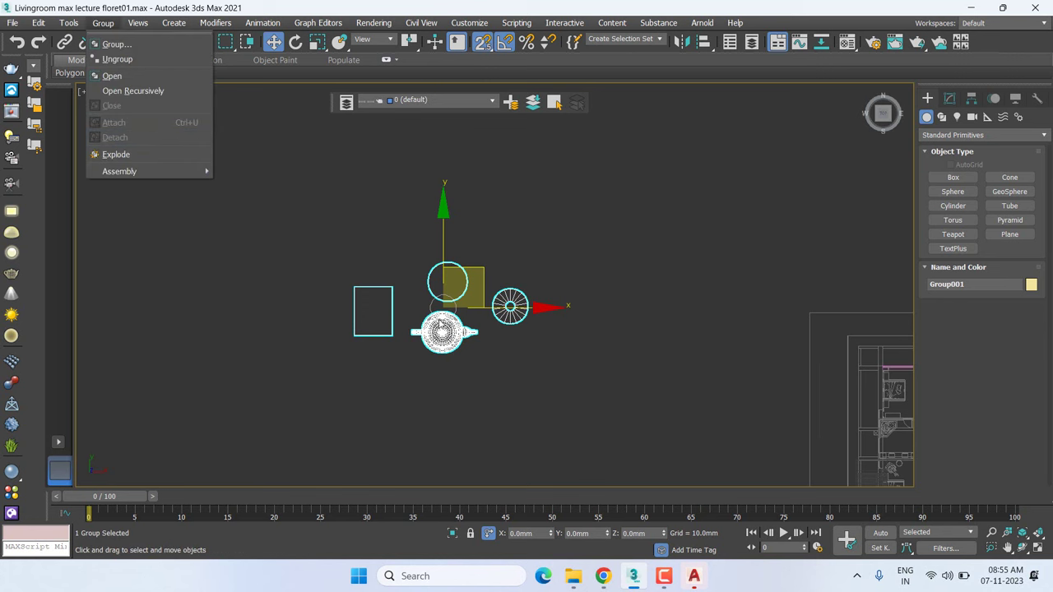
click(103, 22)
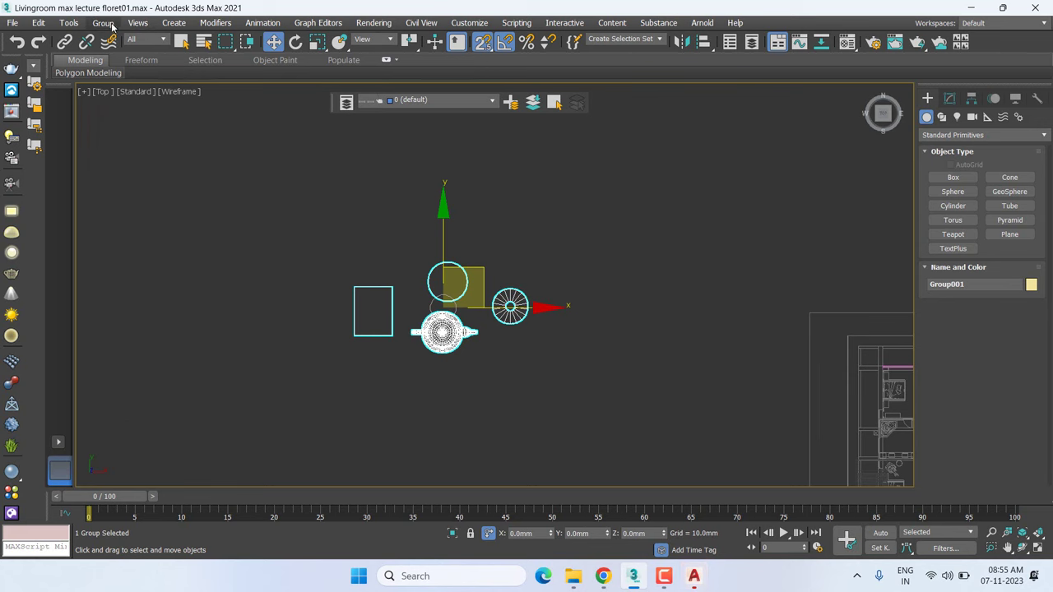
click(103, 22)
click(112, 75)
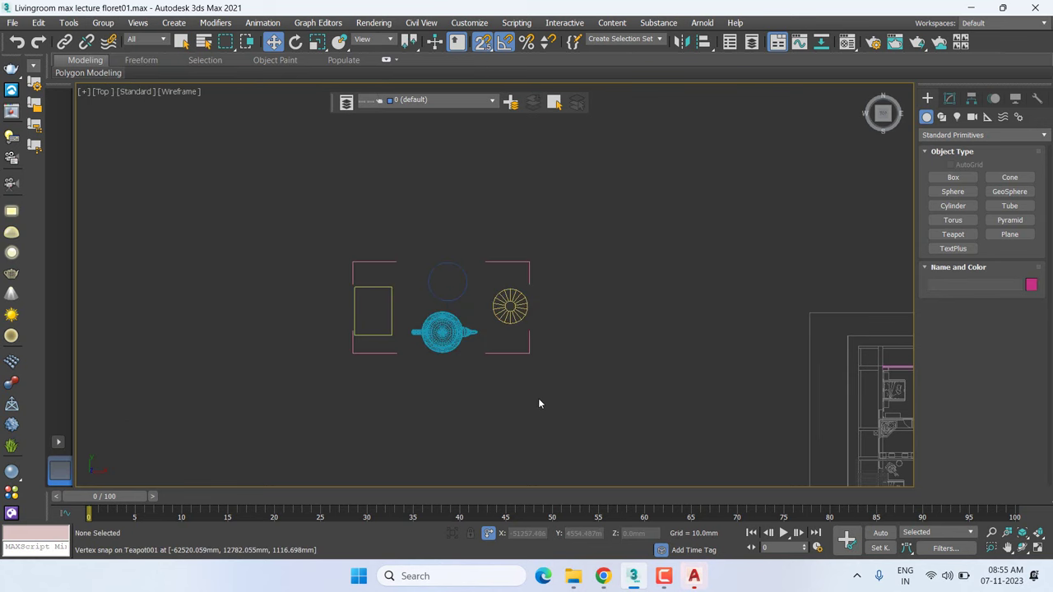
click(442, 266)
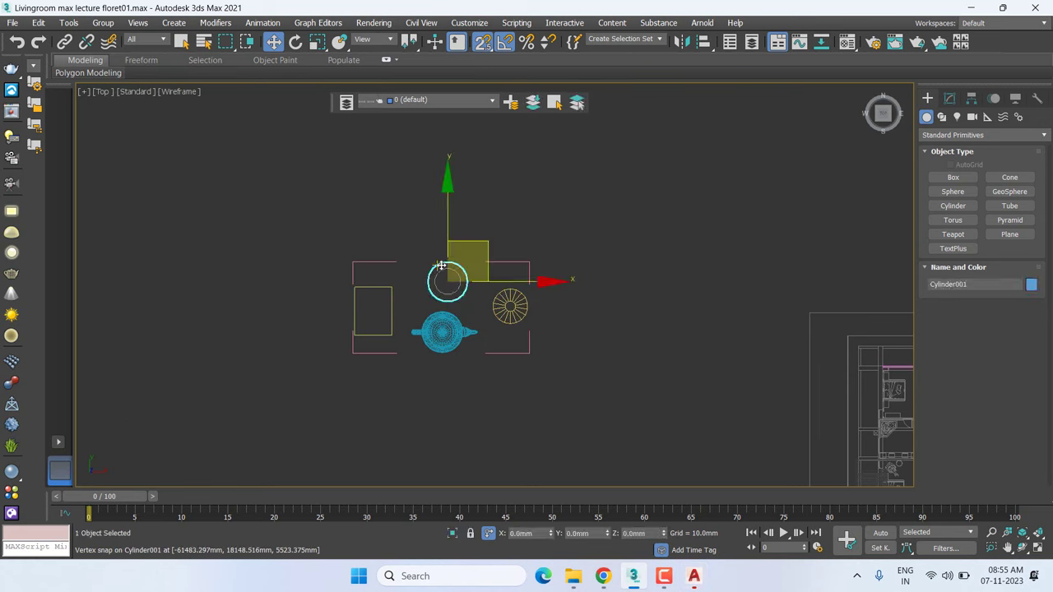
click(99, 23)
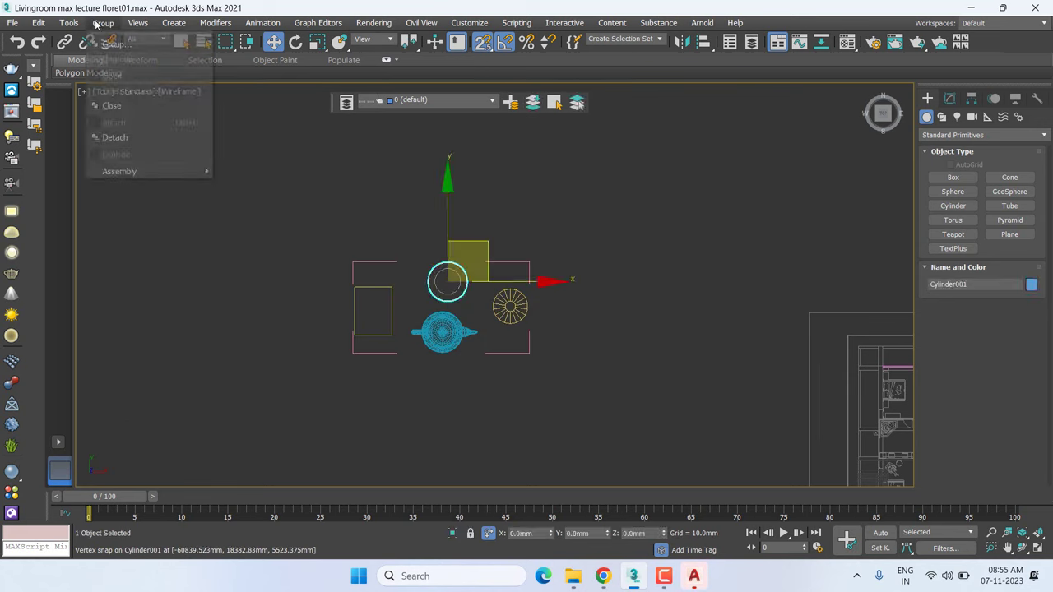
click(134, 137)
Close Group001, move it away from the cylinder, delete it, and select the cylinder
click(442, 332)
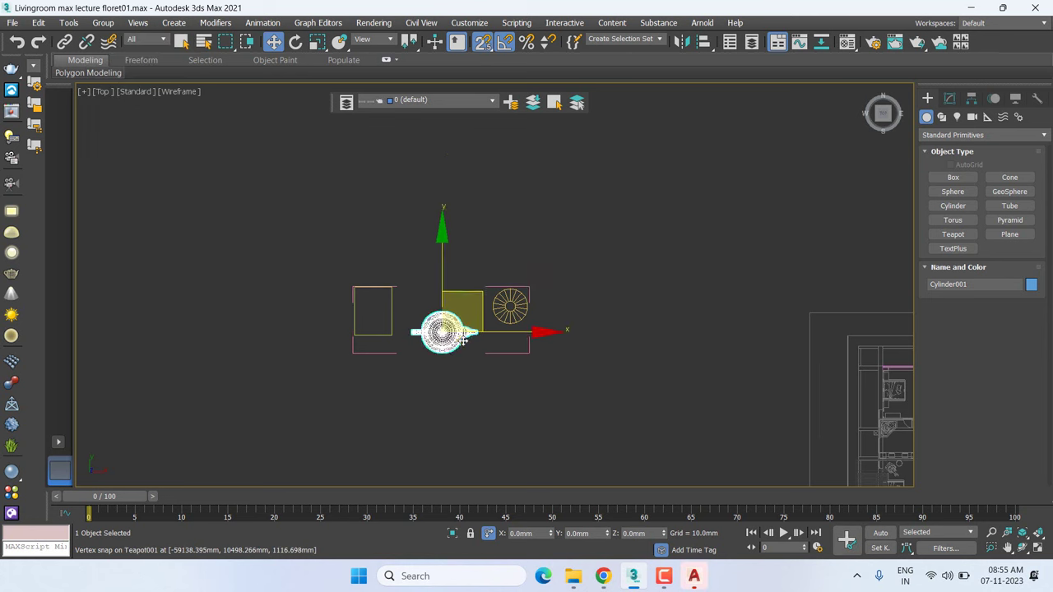
click(107, 25)
click(118, 107)
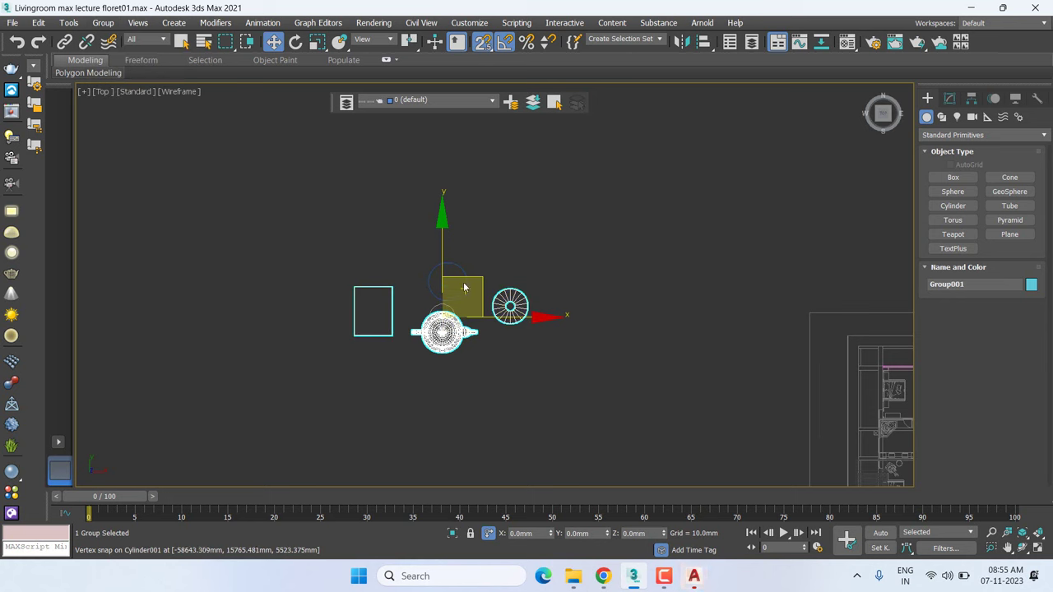
mouse_move(473, 284)
mouse_down()
mouse_move(543, 376)
mouse_move(235, 383)
mouse_move(338, 339)
mouse_up()
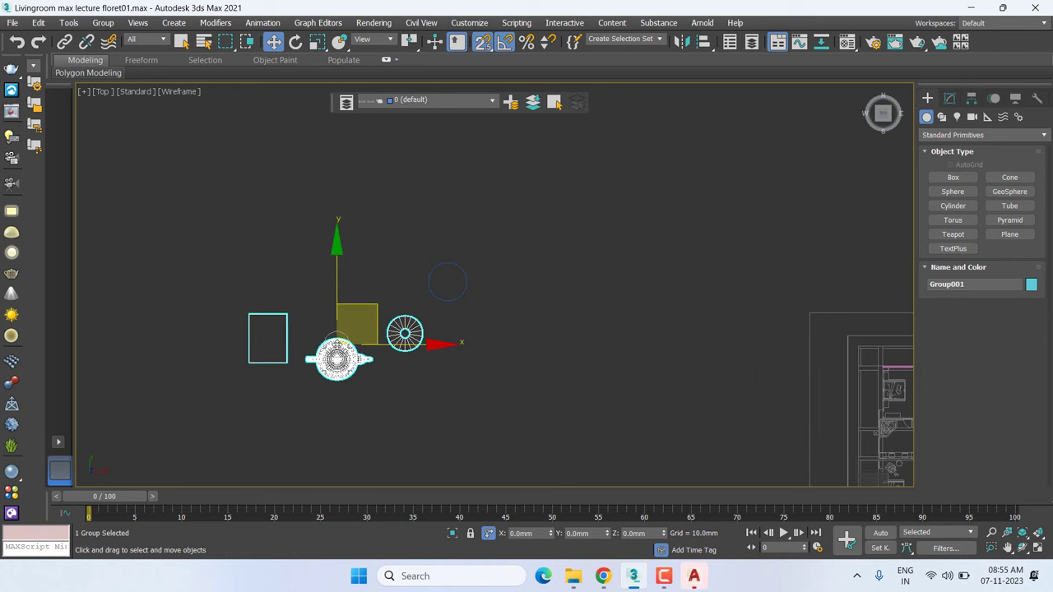
key(Delete)
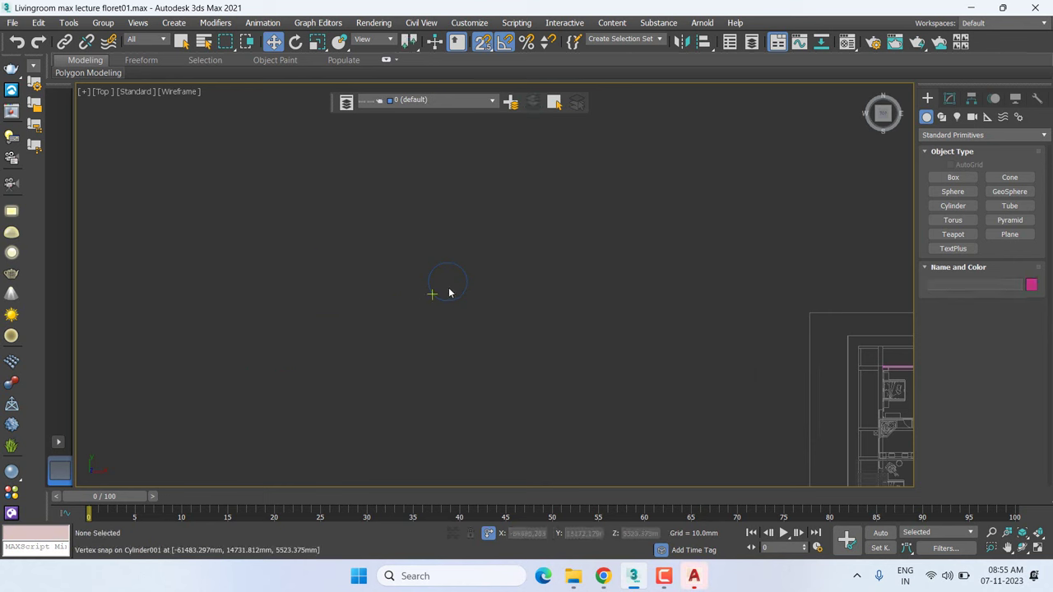
click(456, 265)
Delete the practice cylinder and pan the view back toward the floor plan
key(Delete)
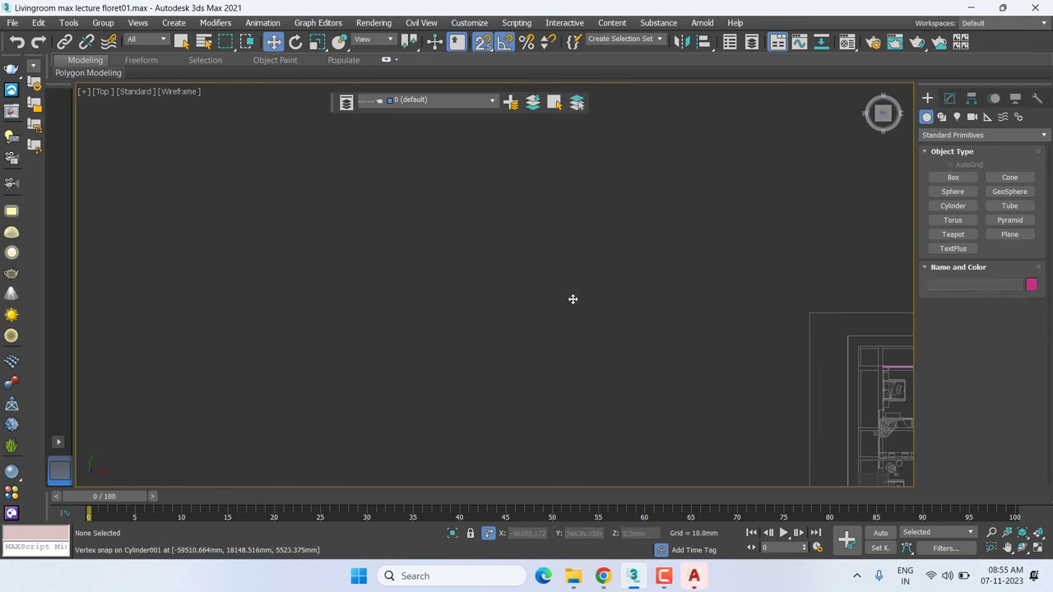
scroll(153, 308, down, 2)
scroll(153, 308, down, 1)
middle_drag(630, 384, 461, 359)
Switch to the Front view and zoom in on the wall elevation
key(f)
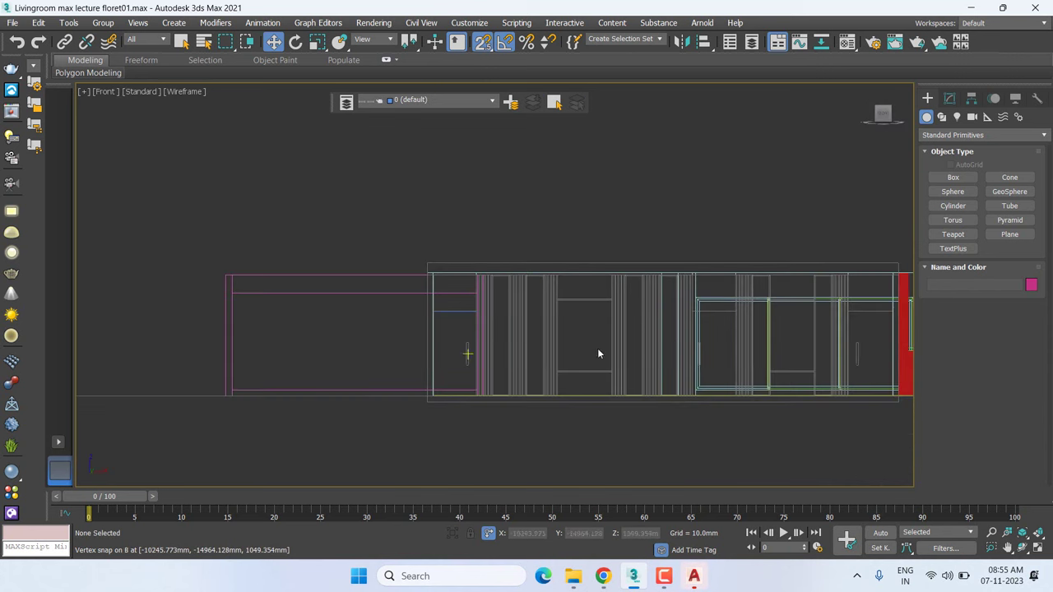
scroll(623, 344, down, 1)
scroll(576, 272, up, 1)
scroll(510, 207, up, 3)
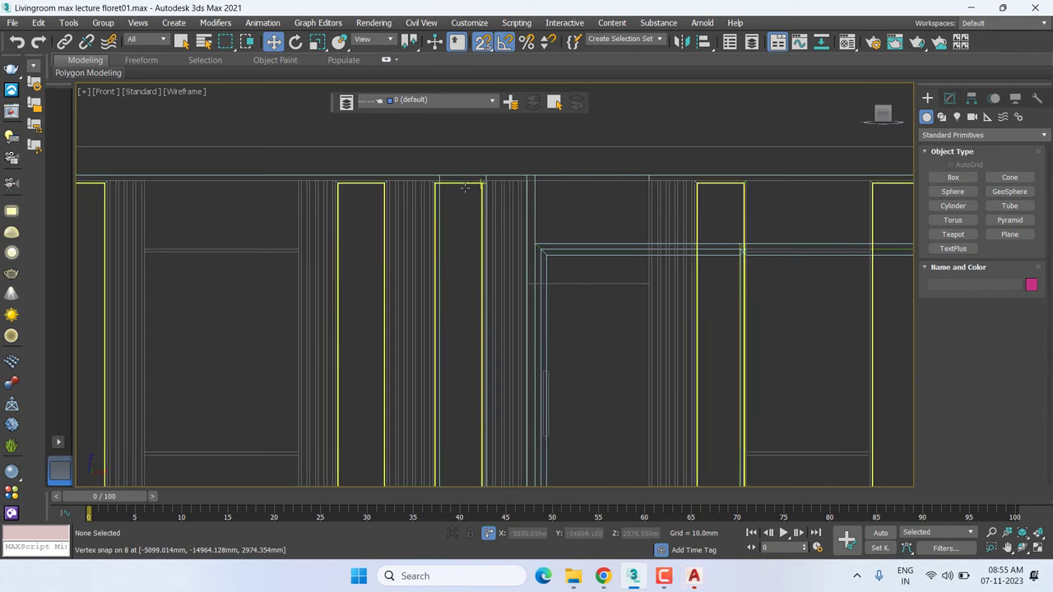
scroll(670, 214, down, 1)
scroll(412, 221, up, 2)
scroll(412, 222, up, 2)
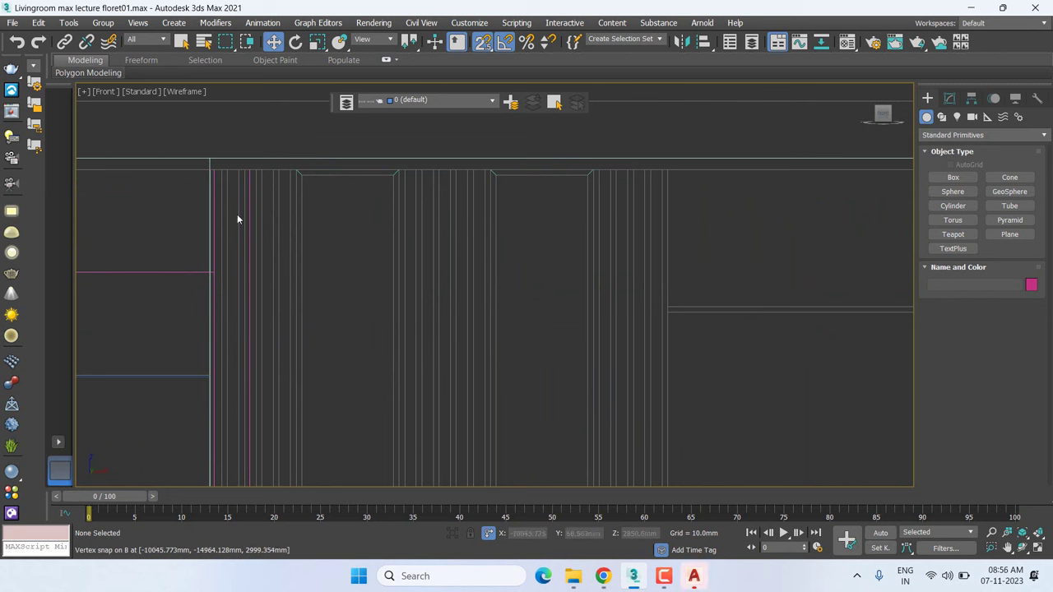
Inspect the fluted panel lines beside the door, then pan over to the red brick fireplace wall
click(253, 197)
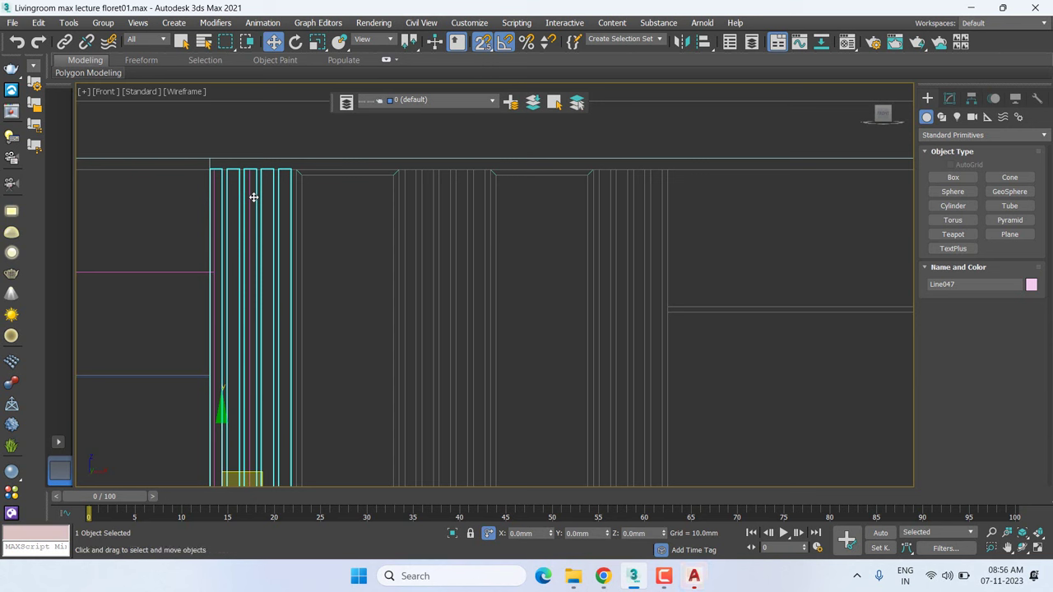
scroll(272, 199, down, 2)
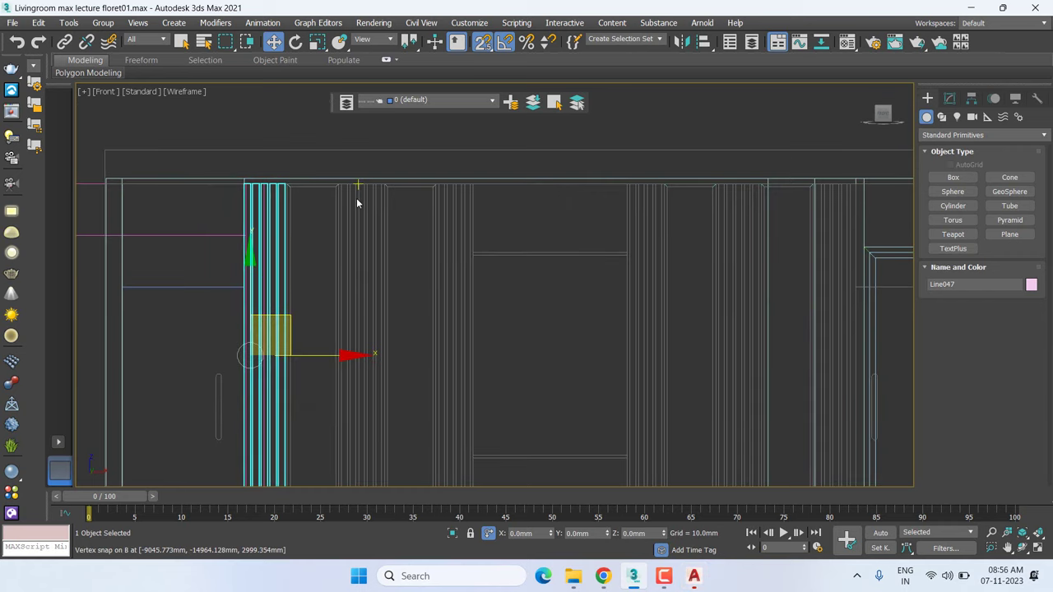
click(357, 197)
scroll(588, 208, down, 2)
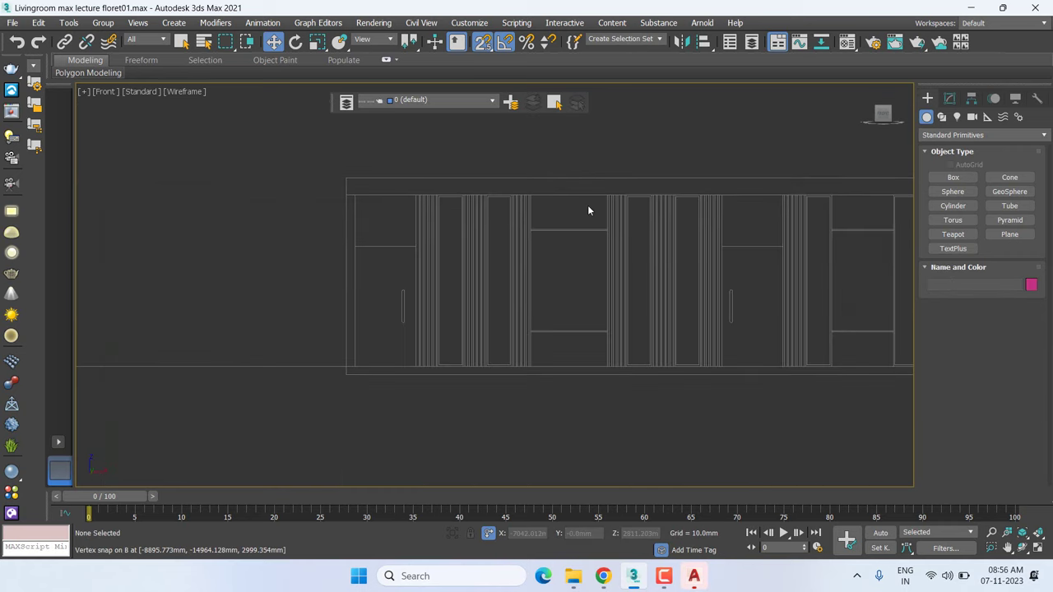
middle_drag(604, 230, 414, 258)
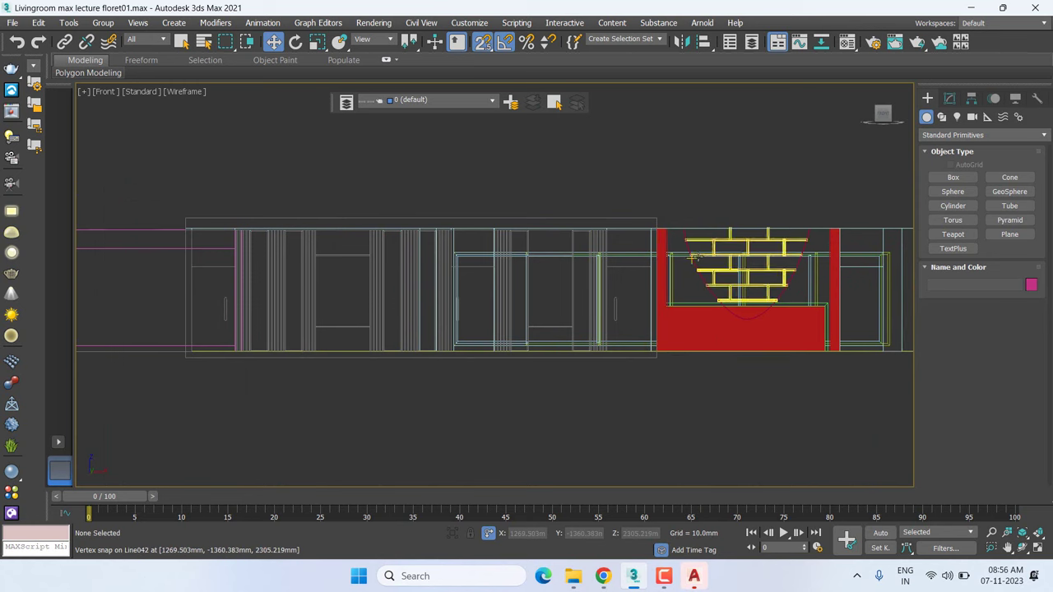
scroll(654, 260, up, 2)
scroll(653, 261, up, 2)
scroll(652, 260, up, 2)
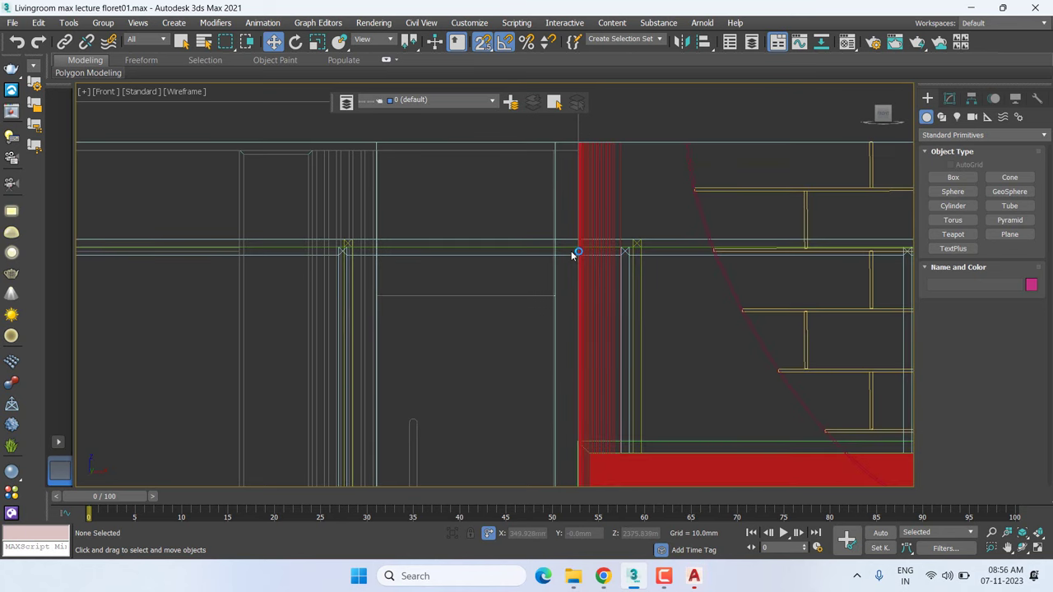
Return to the Top view with the whole floor plan fitted and zoomed in
key(t)
key(z)
scroll(586, 419, up, 3)
scroll(485, 341, up, 3)
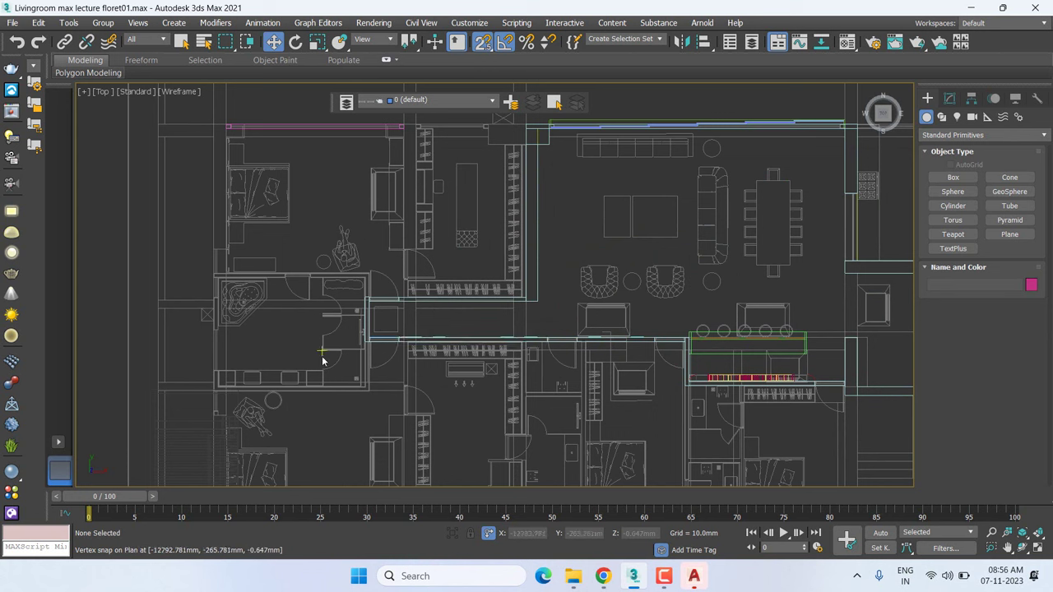
Turn off snapping, select the long wall, and browse the layers, keeping 0 (default) active
key(s)
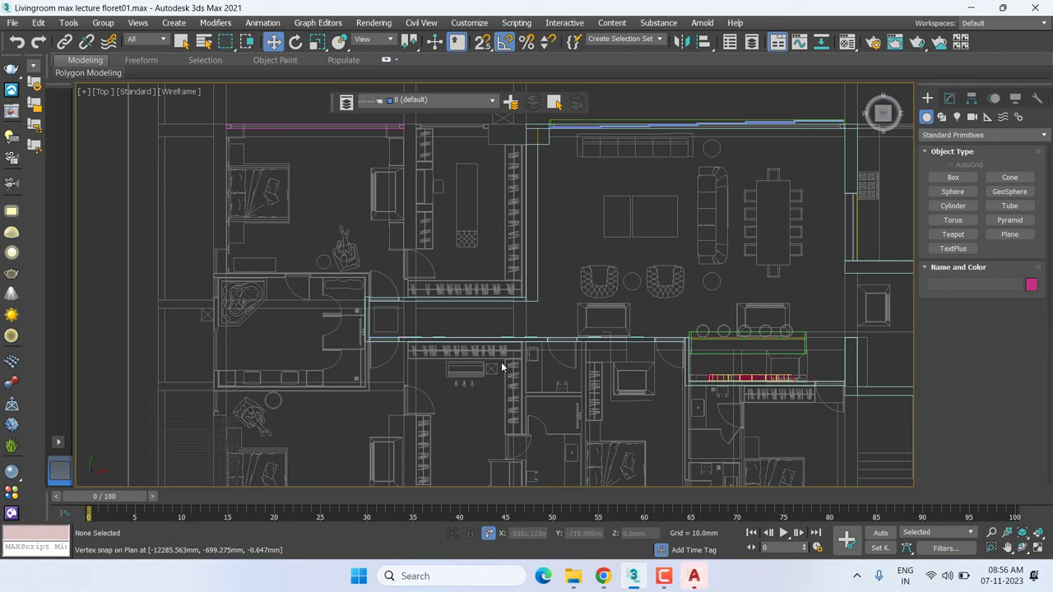
click(685, 338)
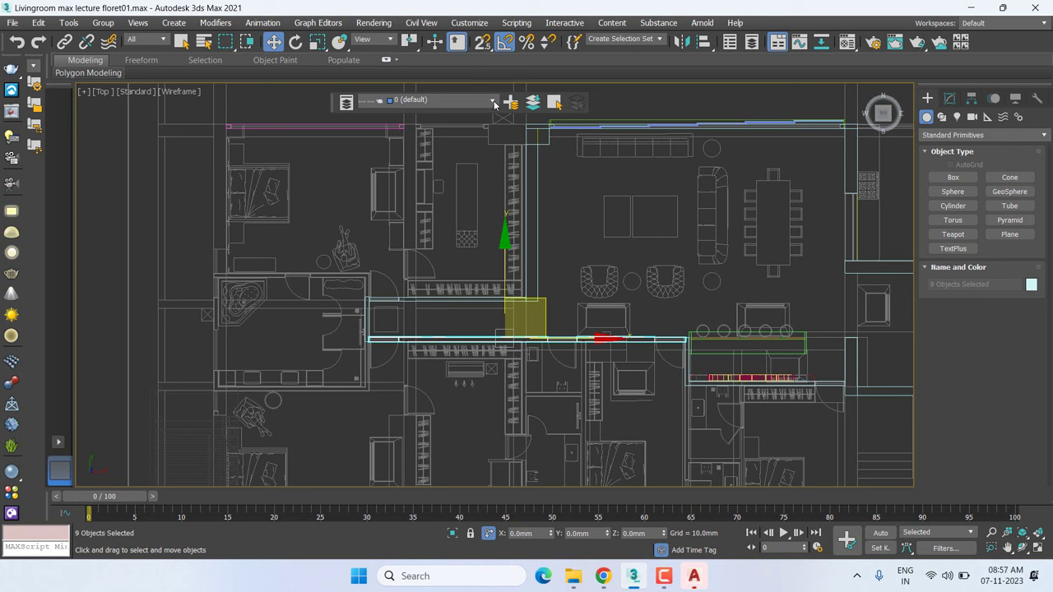
click(424, 101)
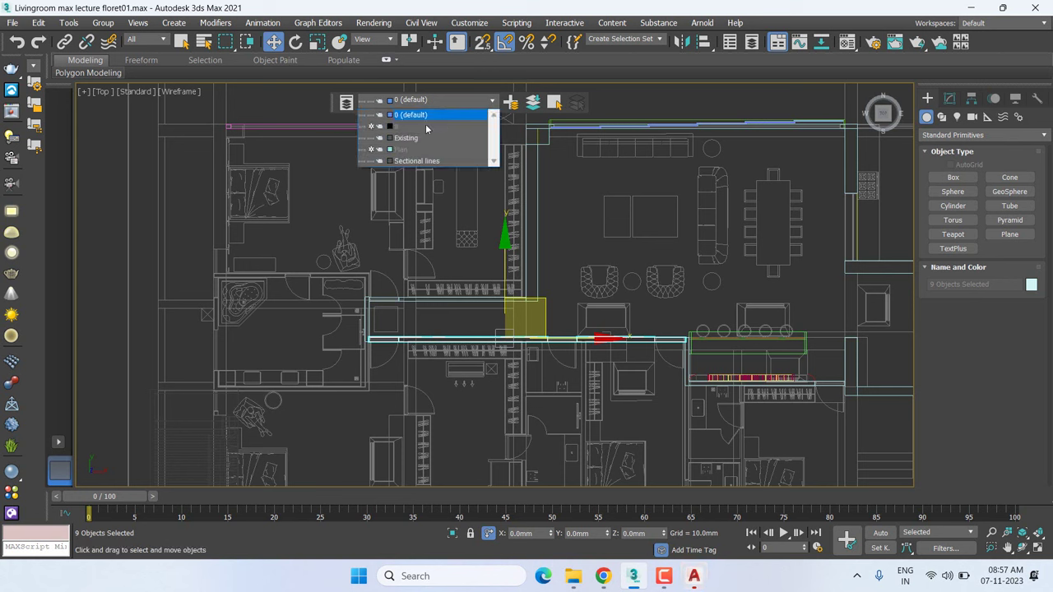
click(364, 127)
click(634, 6)
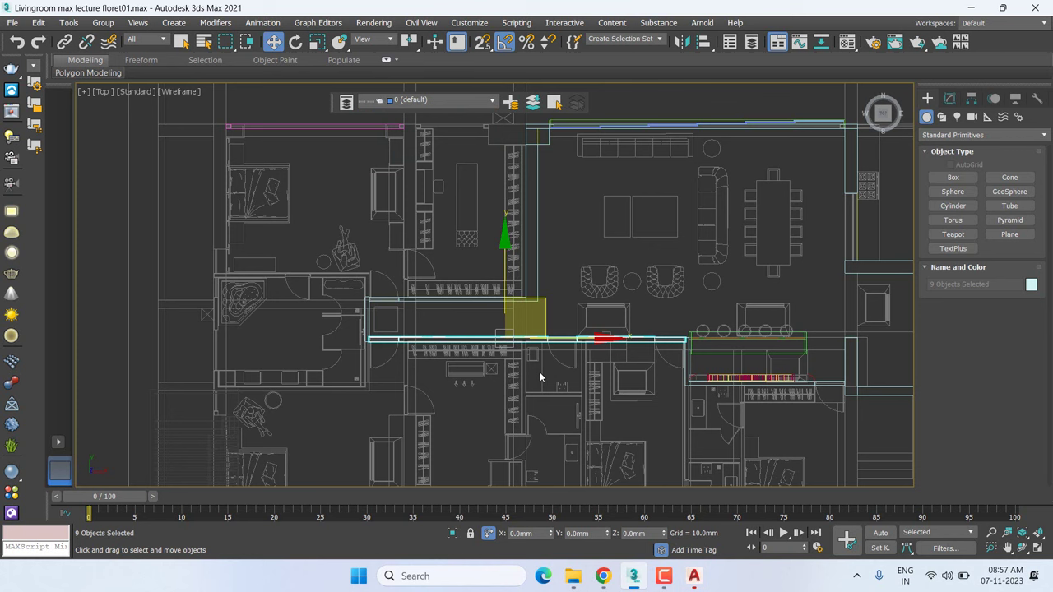
right_click(649, 226)
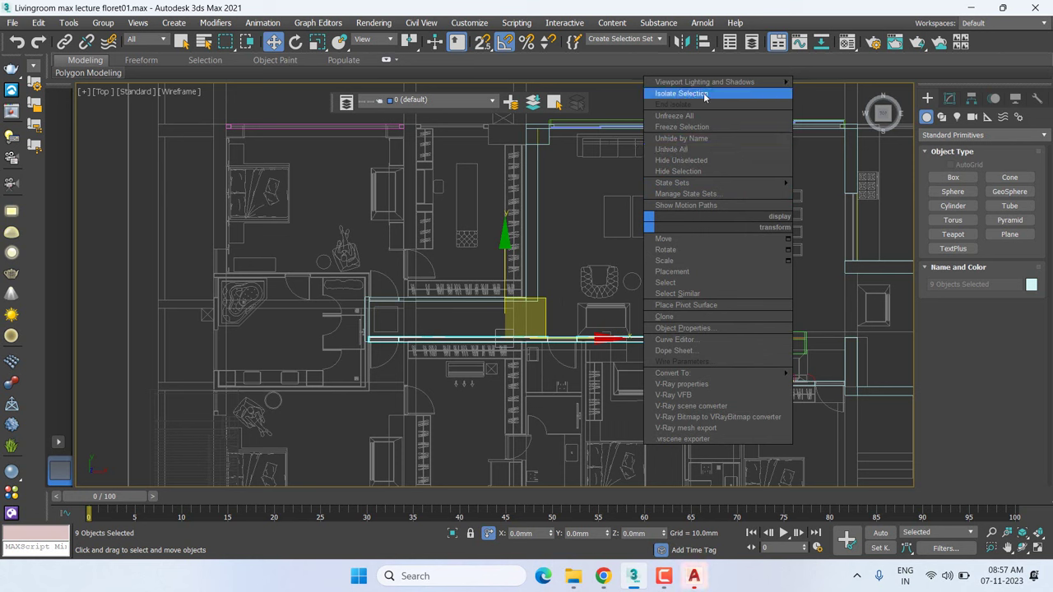
click(545, 303)
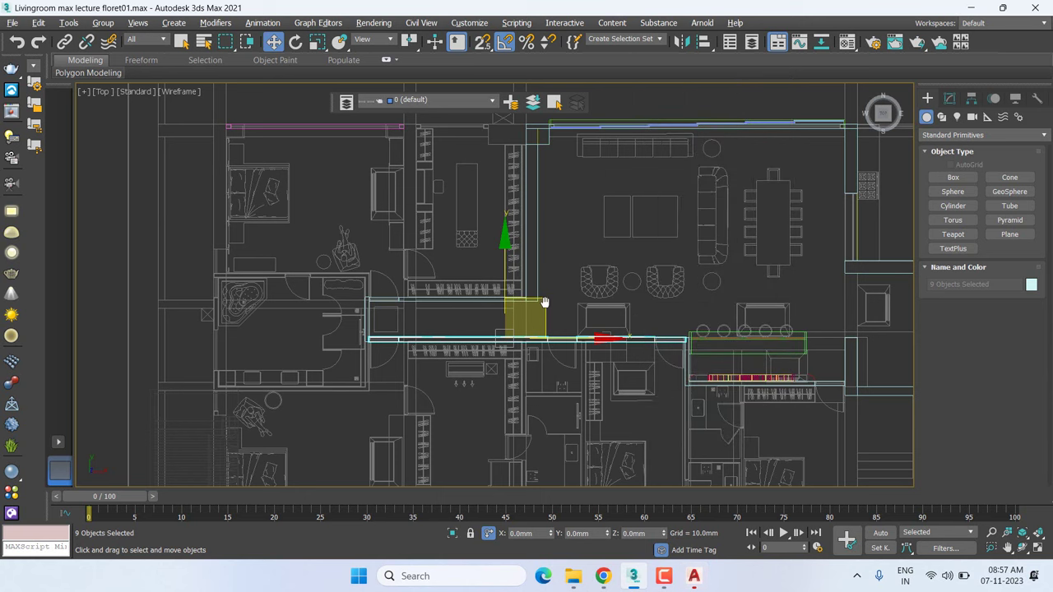
In the Front view, deselect everything and unhide the layer holding the doors and panels
key(f)
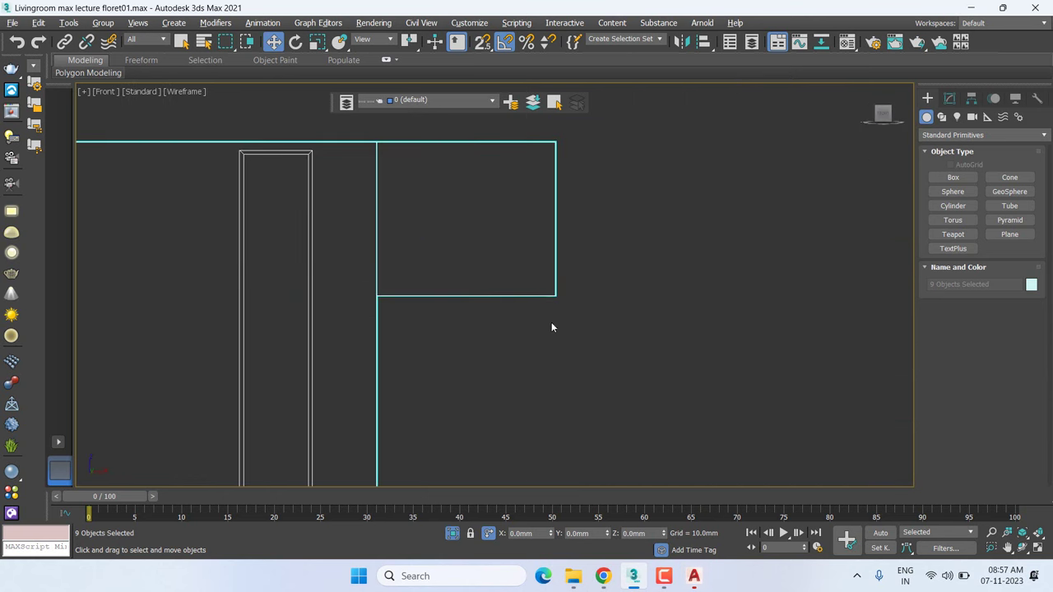
scroll(562, 341, down, 5)
click(658, 357)
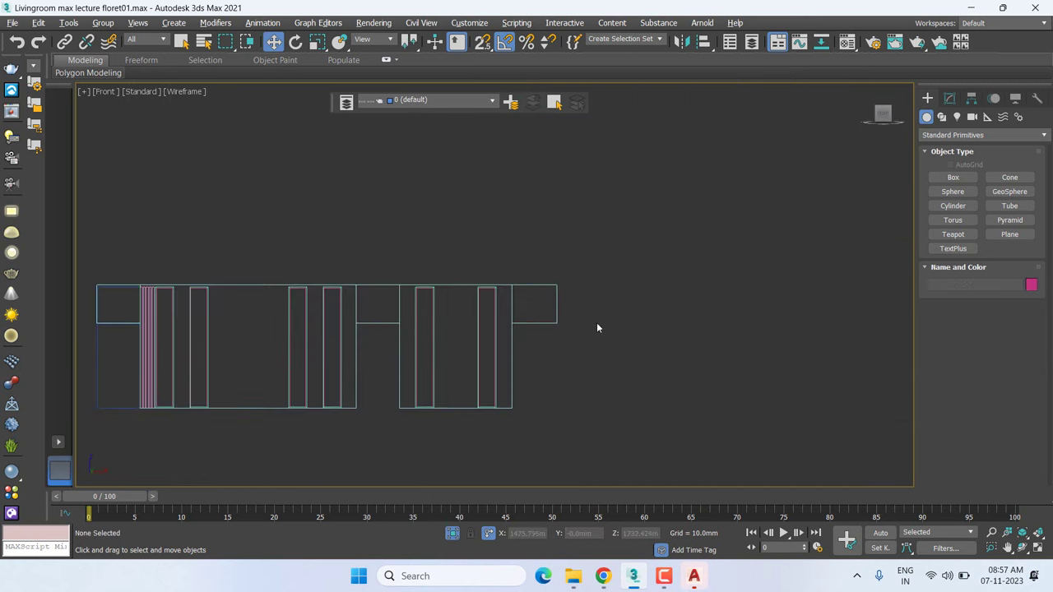
click(428, 102)
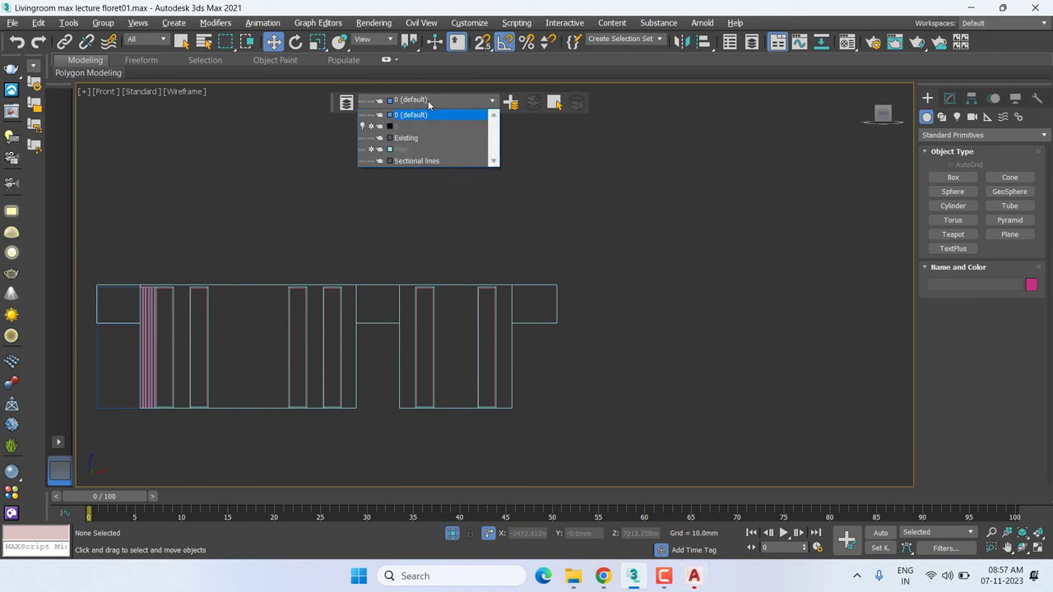
click(368, 126)
click(614, 428)
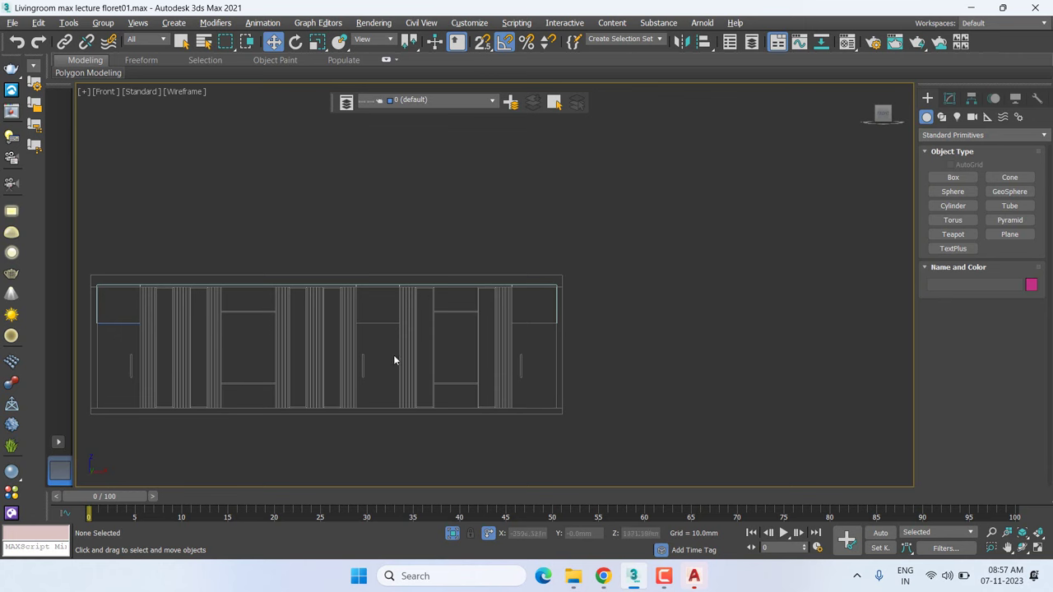
Frame the left fluted slats up close and select the slat object Line047
mouse_move(395, 359)
middle_down()
mouse_move(705, 320)
mouse_move(456, 295)
middle_up()
scroll(456, 300, up, 5)
middle_drag(696, 348, 339, 314)
scroll(339, 313, down, 3)
scroll(339, 313, up, 2)
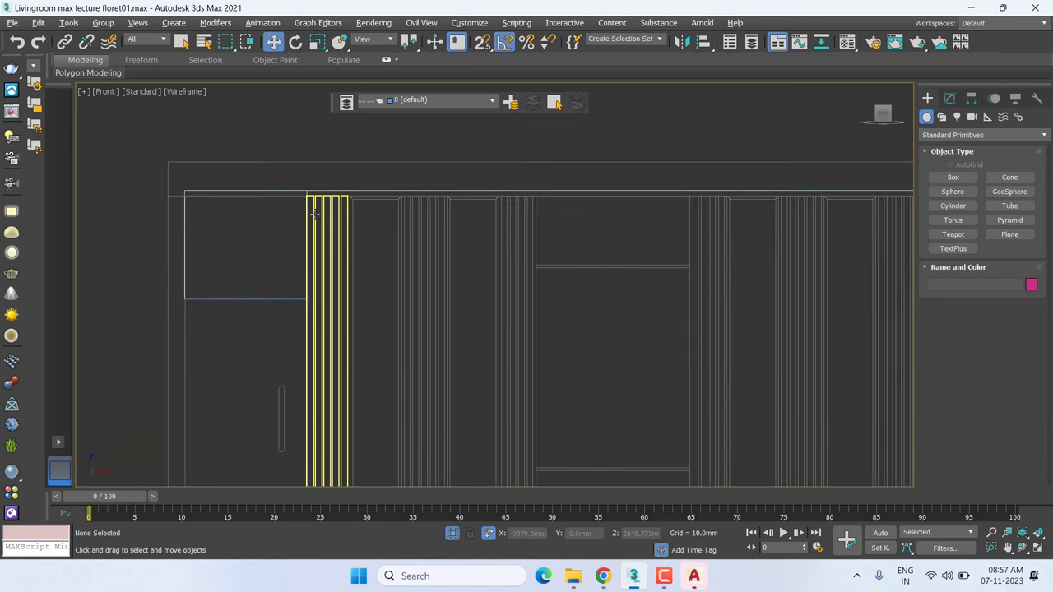
click(347, 222)
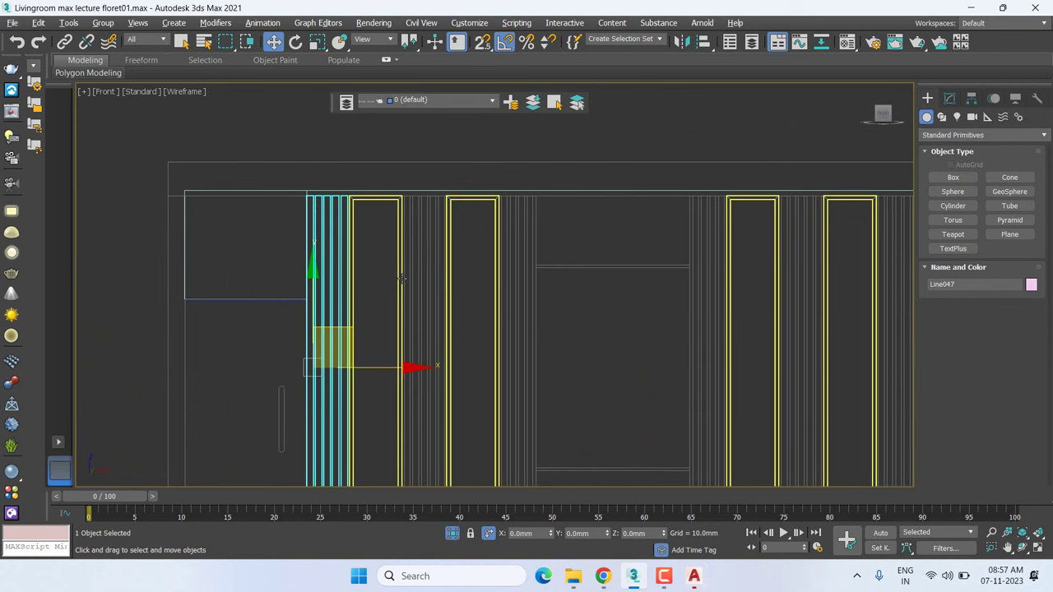
Enter Spline sub-object mode on Line047 and select the leftmost flute group's splines
click(950, 98)
click(954, 253)
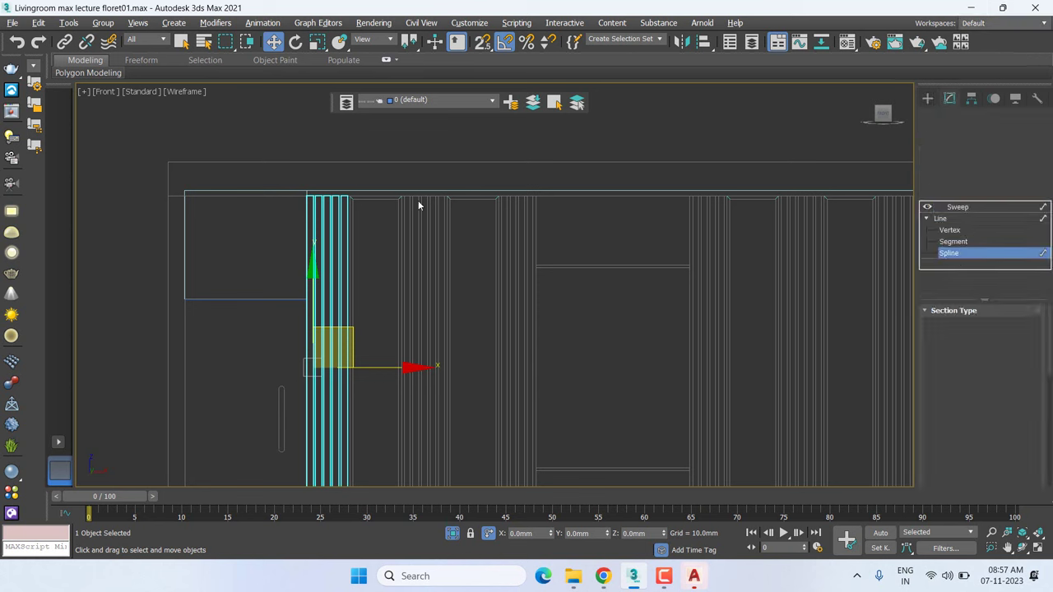
drag(365, 184, 278, 229)
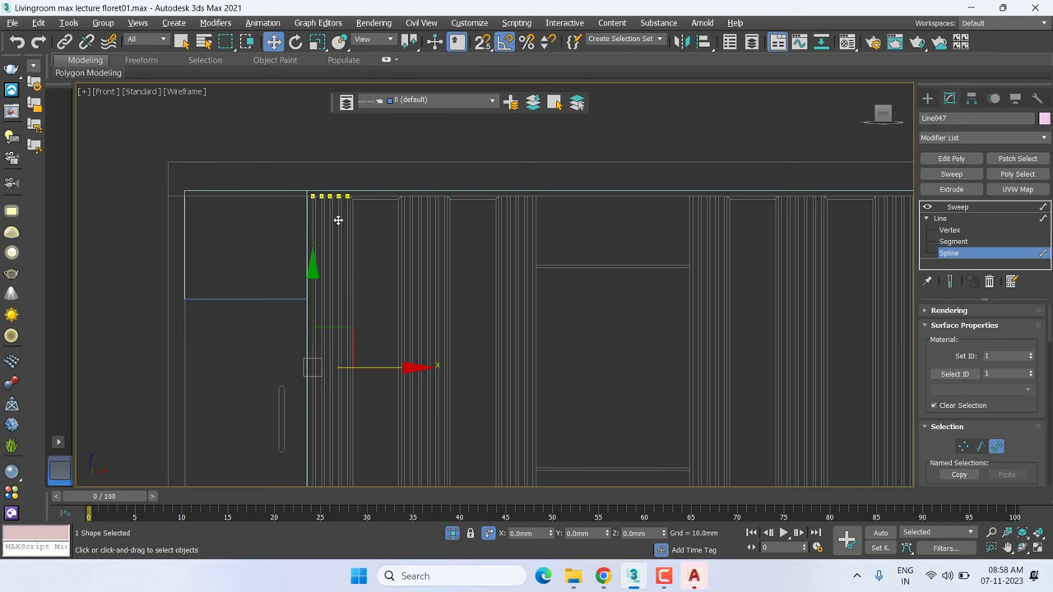
scroll(338, 220, up, 3)
scroll(371, 170, up, 2)
scroll(354, 176, up, 2)
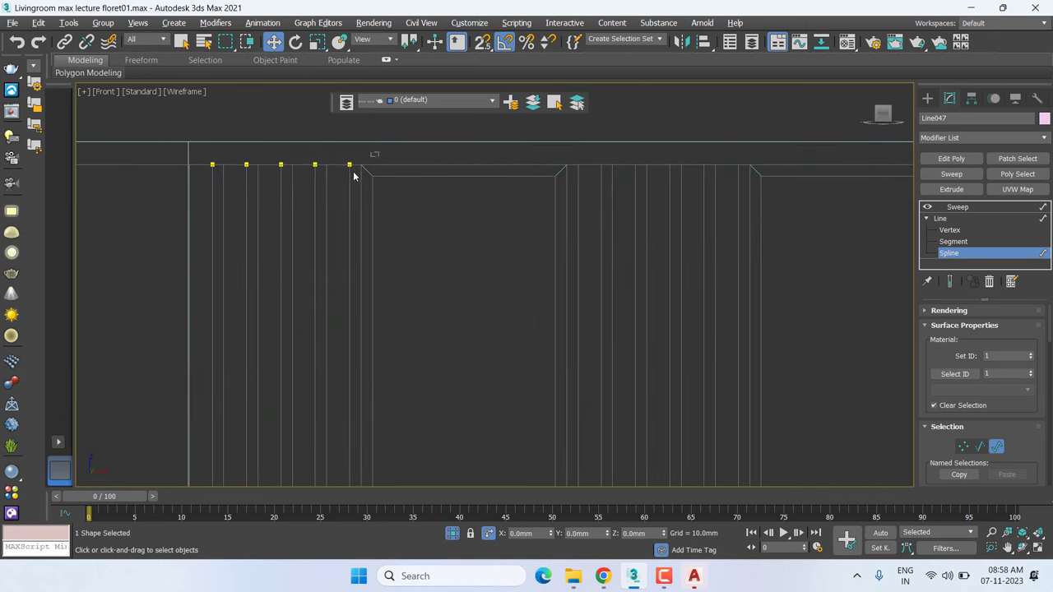
scroll(578, 278, down, 2)
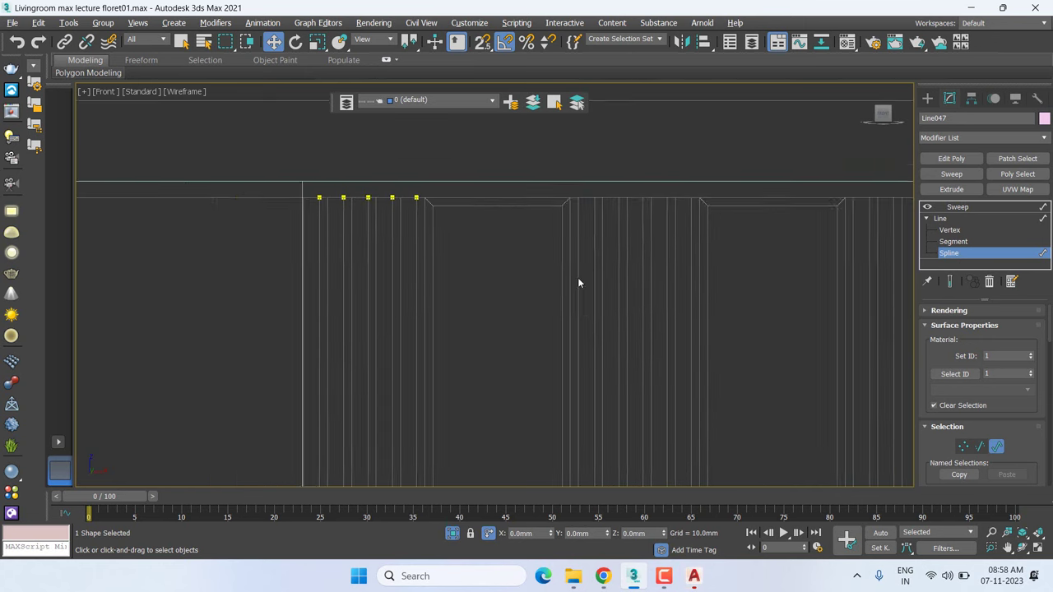
scroll(471, 252, up, 1)
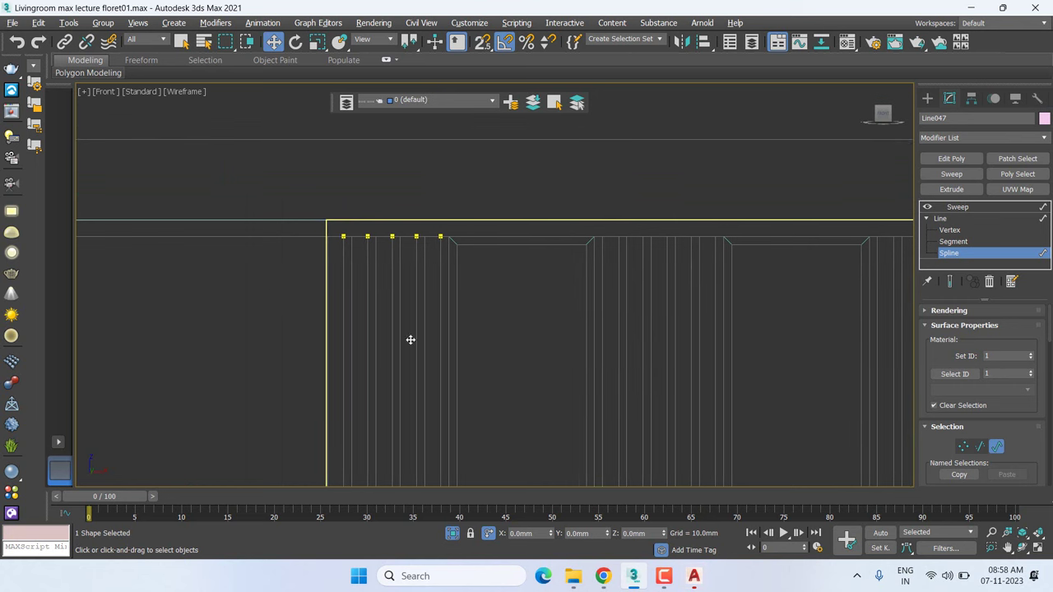
scroll(416, 329, down, 2)
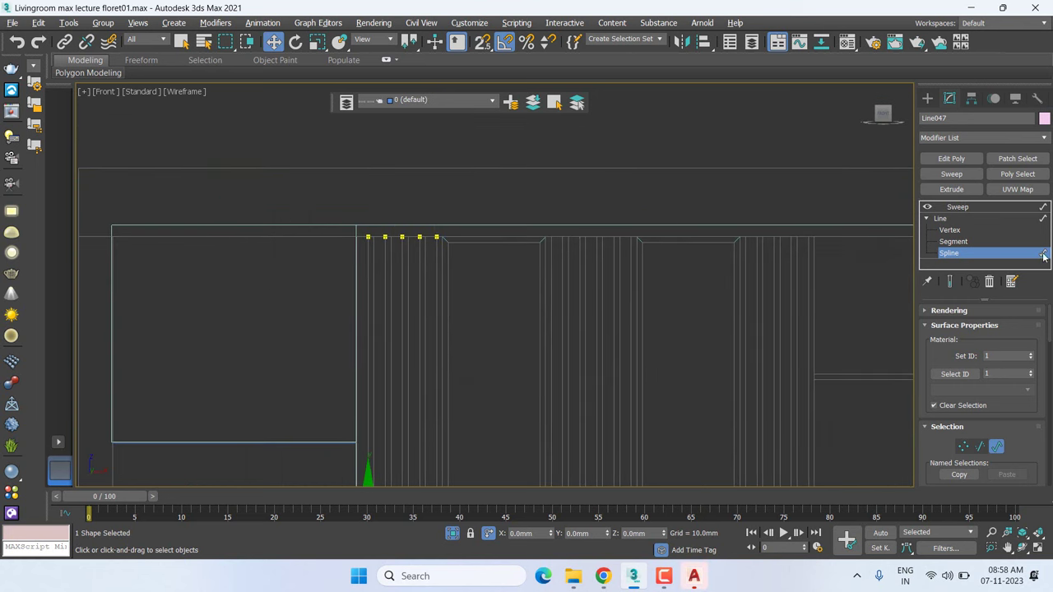
Enable Show End Result and Shift-drag a copy of the flute splines further right along X
click(952, 281)
scroll(540, 278, down, 3)
scroll(536, 364, down, 1)
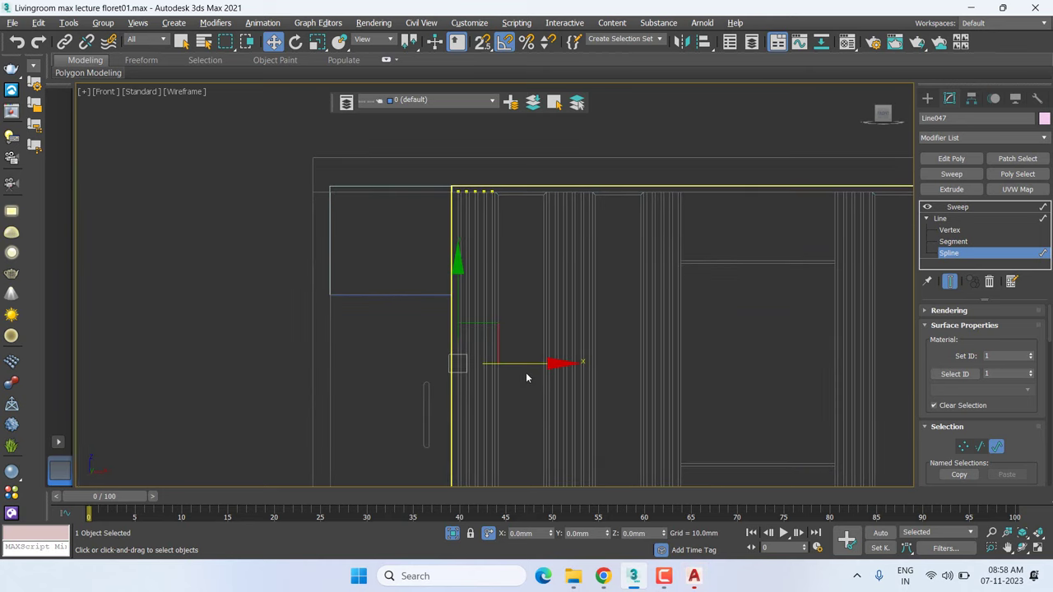
shift+drag(531, 363, 618, 361)
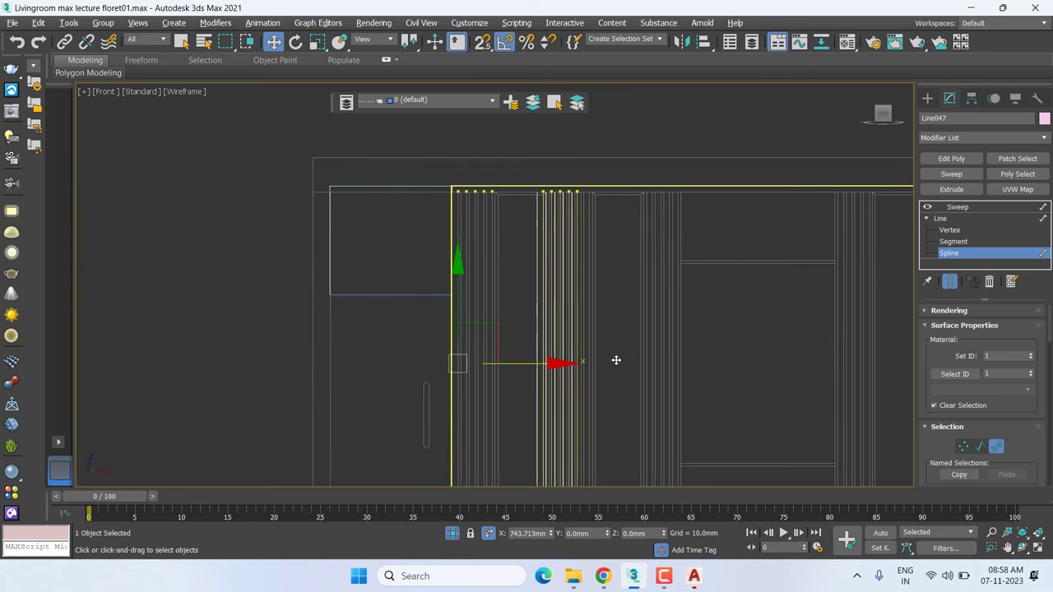
scroll(583, 205, up, 3)
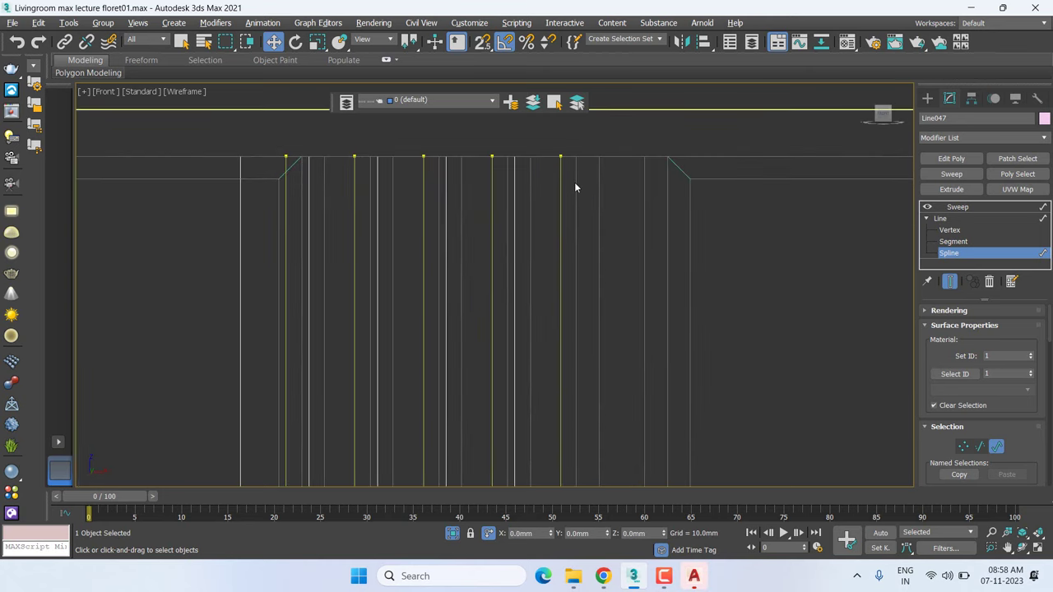
scroll(574, 182, up, 2)
Turn on vertex-only snapping and snap the copied splines onto a vertex to the right
key(s)
shift+right_click(566, 232)
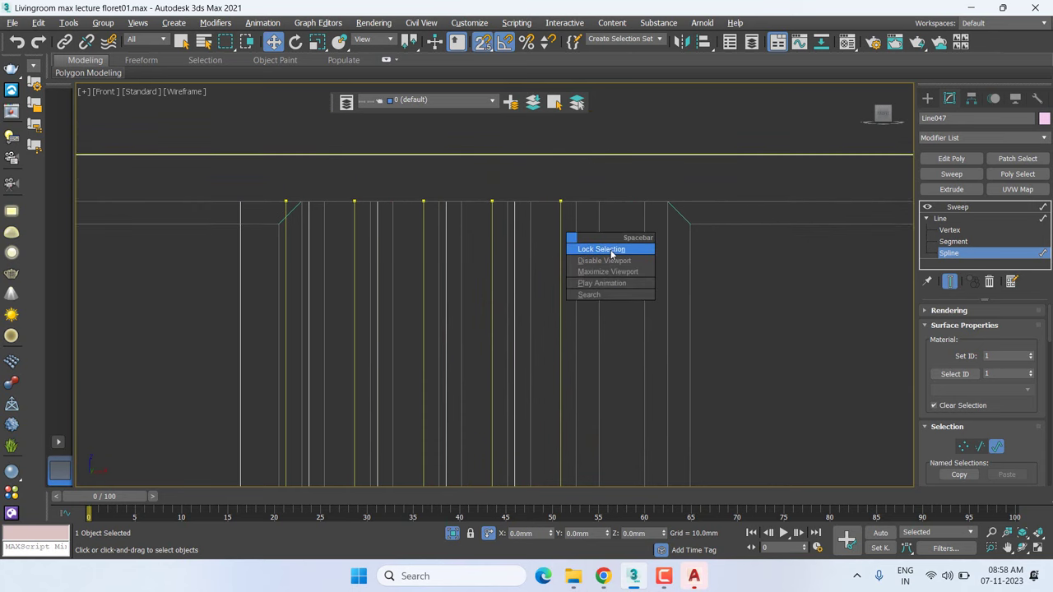
click(592, 247)
drag(576, 202, 649, 197)
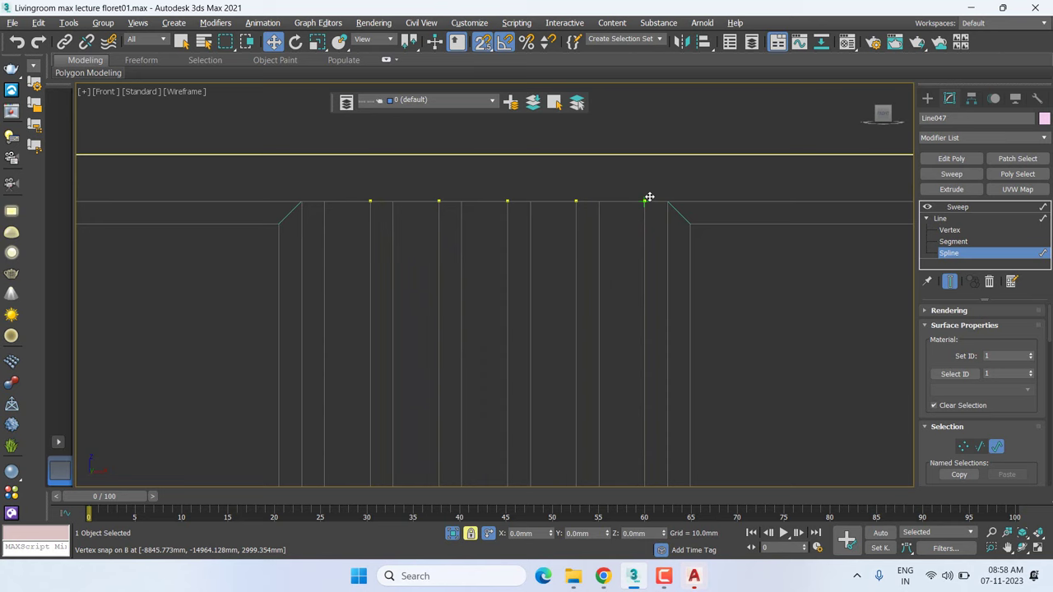
Move the selected flute splines right, then snap them back left onto a vertex
scroll(649, 197, down, 4)
middle_drag(677, 251, 405, 184)
scroll(487, 352, down, 2)
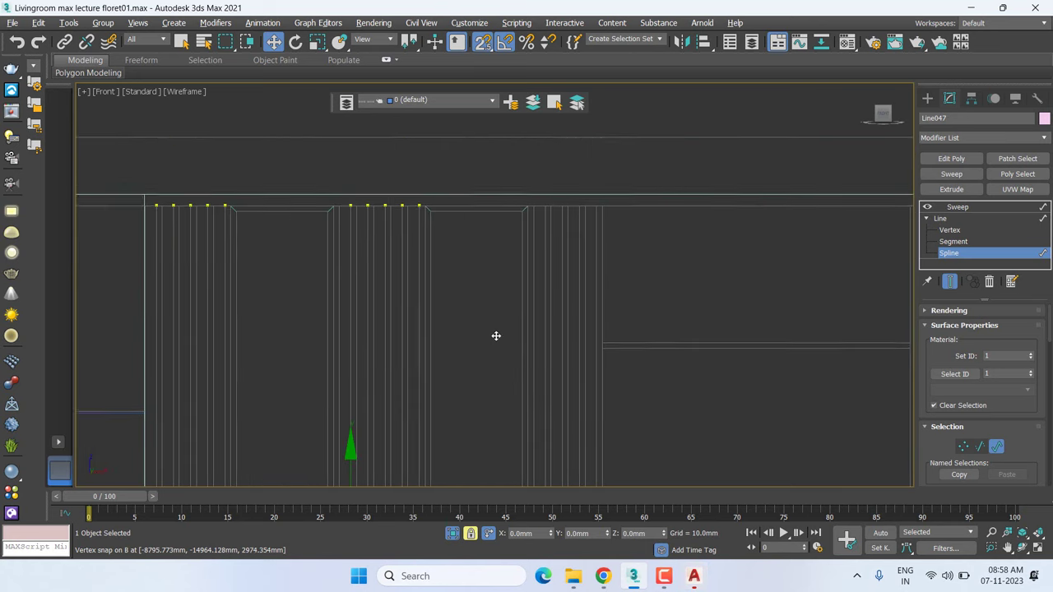
scroll(494, 329, up, 1)
scroll(502, 272, up, 4)
scroll(494, 345, up, 3)
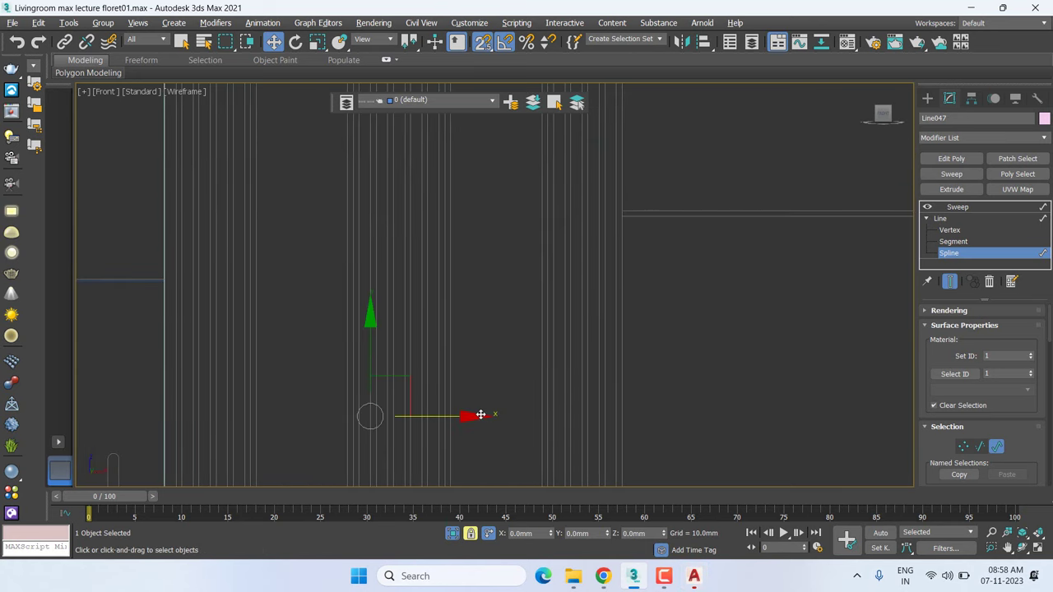
drag(480, 415, 595, 417)
scroll(792, 310, down, 4)
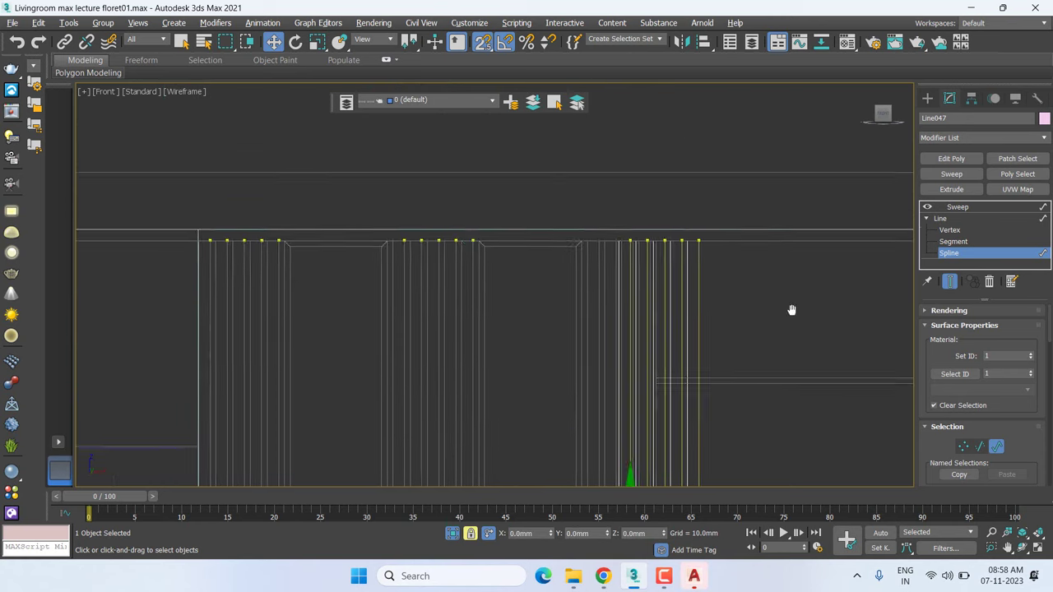
scroll(719, 275, down, 2)
scroll(713, 280, up, 5)
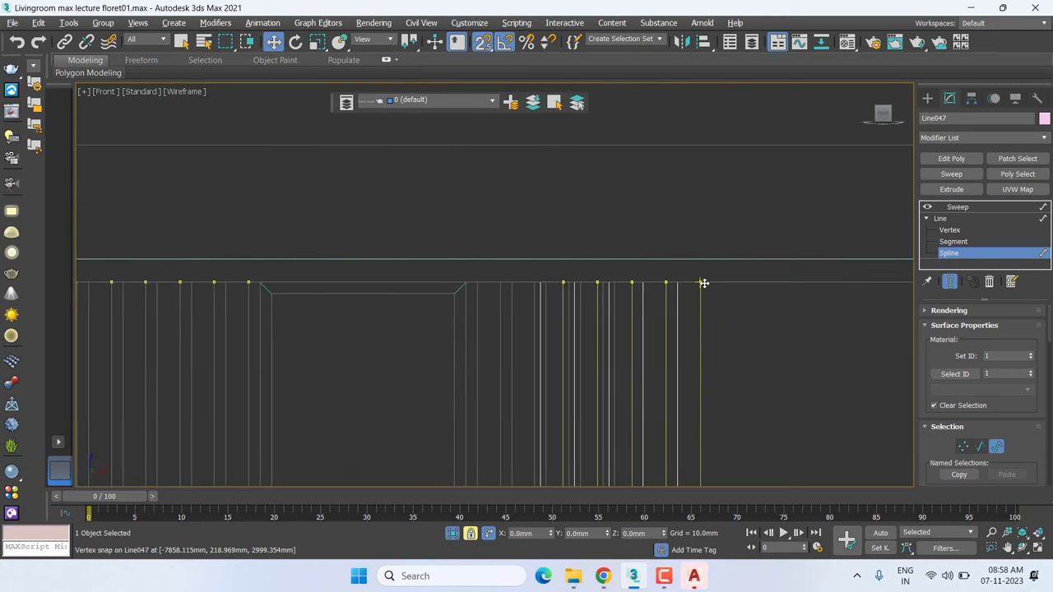
drag(703, 283, 468, 283)
Unlock the selection and bring more of the flute groups across the wall into view
scroll(468, 282, up, 3)
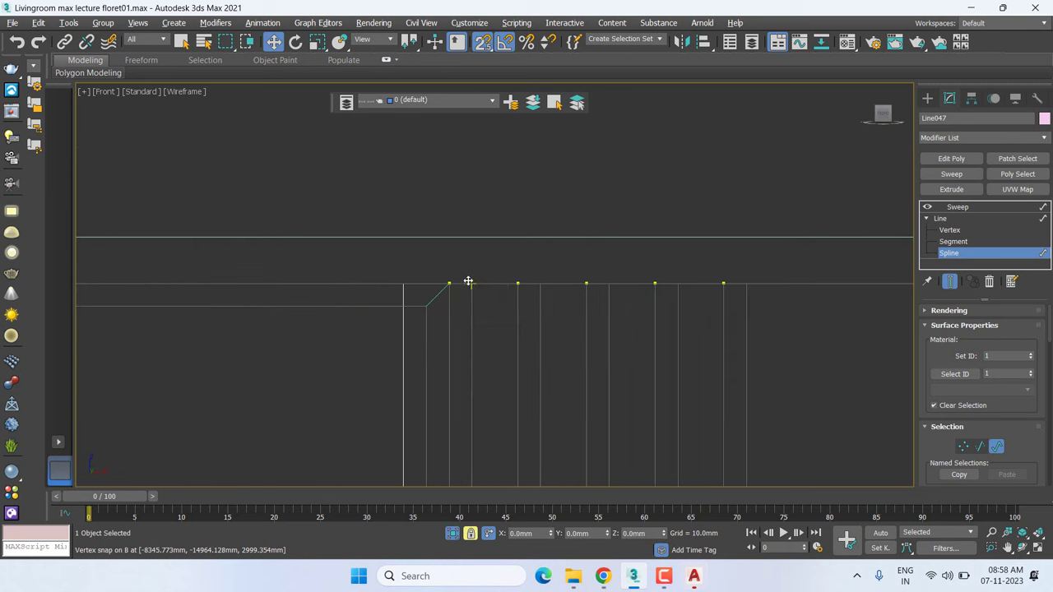
right_click(470, 282)
click(494, 300)
key(space)
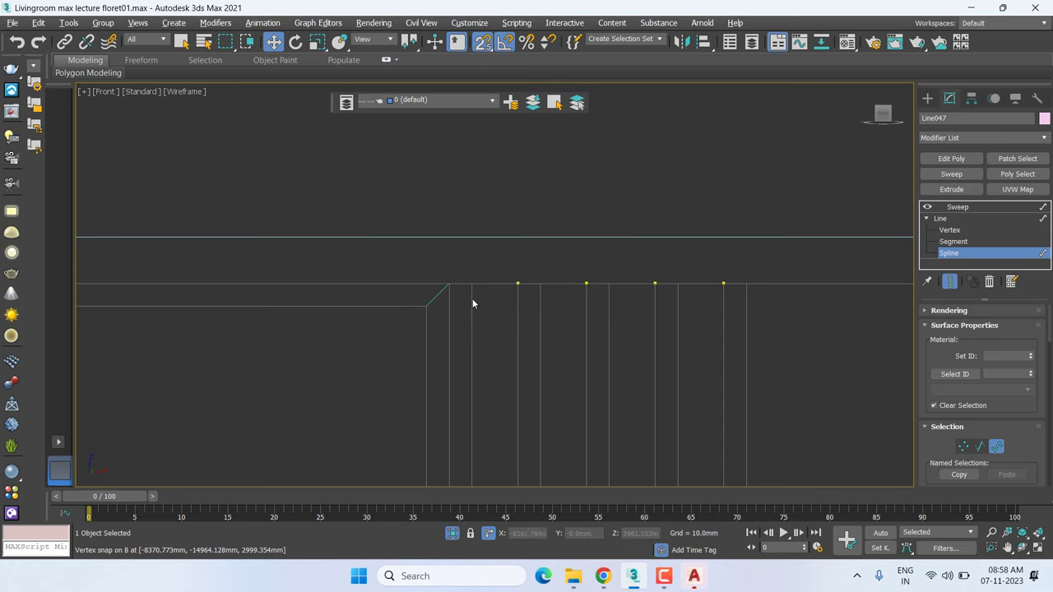
scroll(473, 298, down, 5)
middle_drag(639, 305, 581, 167)
scroll(604, 220, down, 2)
mouse_move(627, 257)
middle_down()
mouse_move(499, 259)
mouse_move(471, 245)
middle_up()
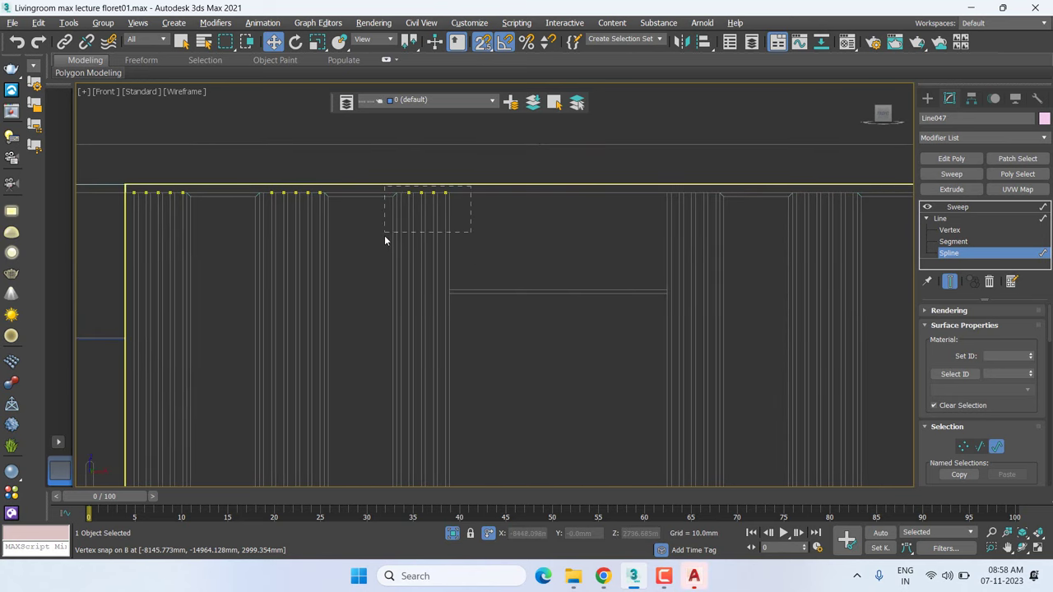
Select the third flute group, move it right, lock it, and shift it back one grid step
drag(471, 186, 384, 235)
scroll(435, 288, down, 2)
scroll(494, 340, up, 1)
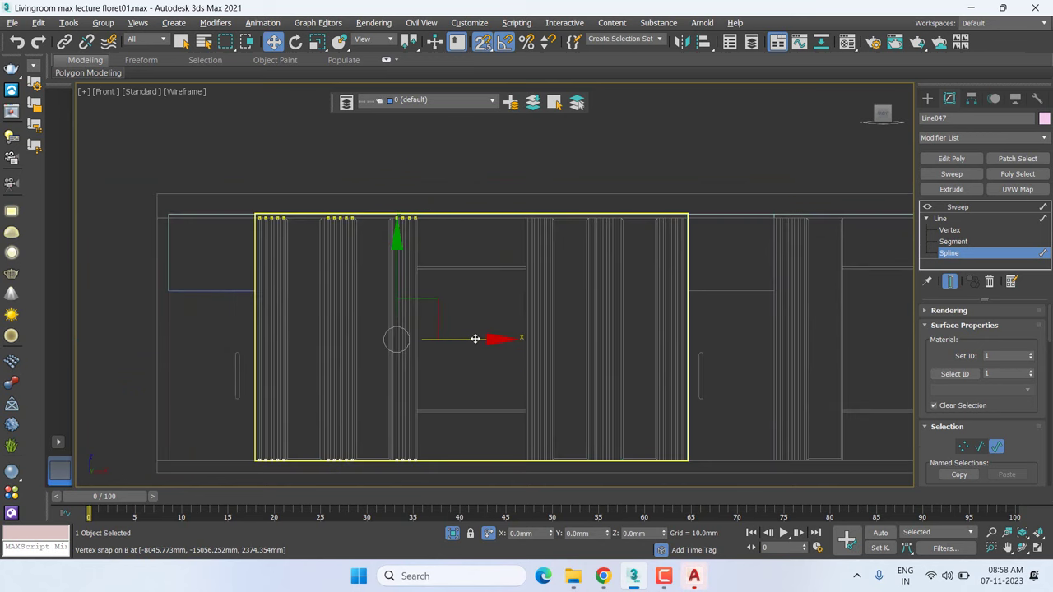
drag(475, 339, 620, 339)
scroll(574, 210, up, 2)
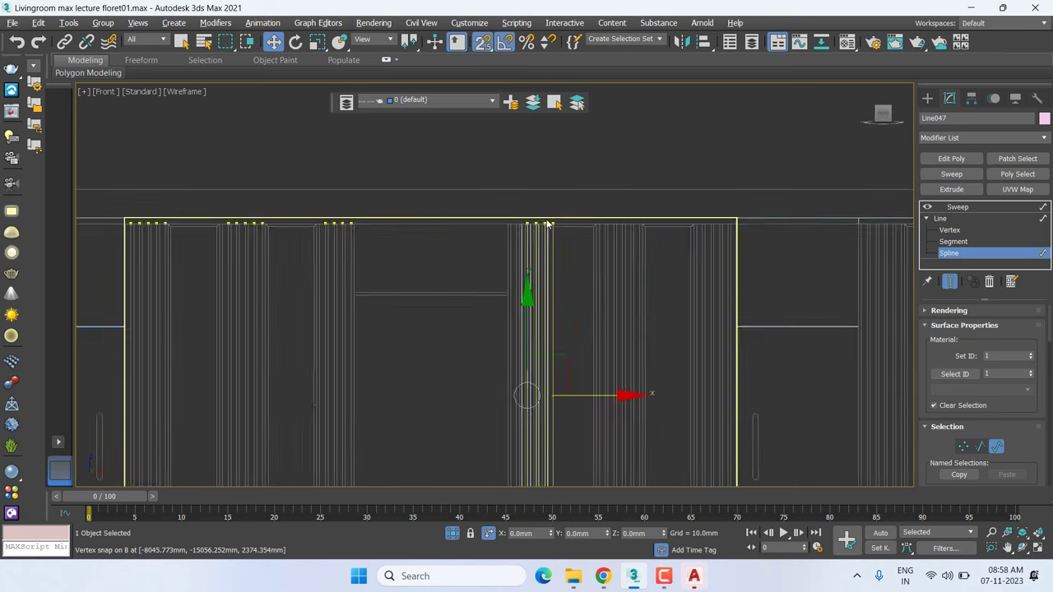
scroll(550, 224, up, 2)
right_click(564, 237)
click(559, 260)
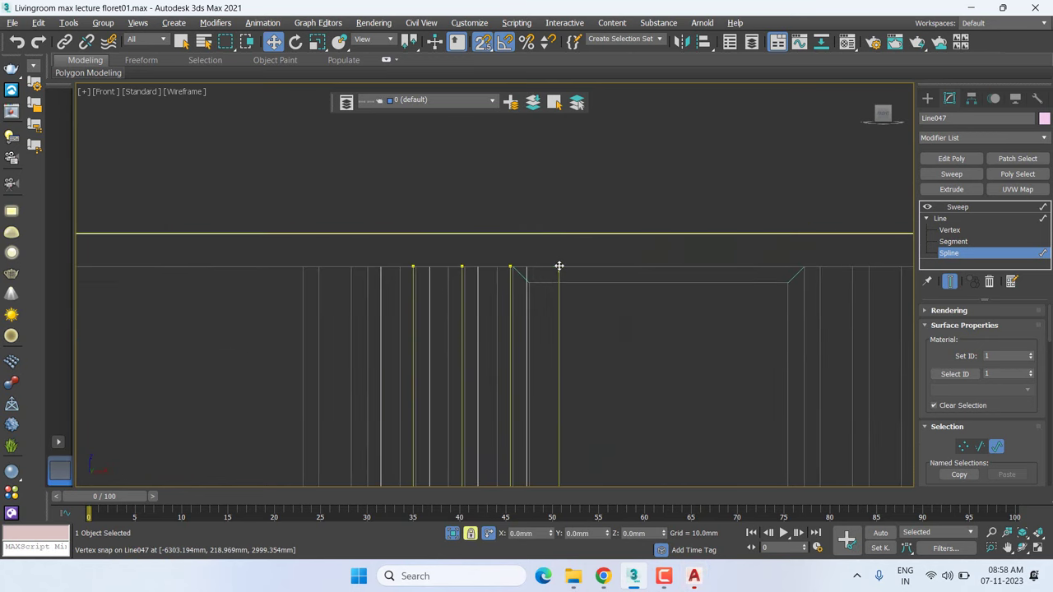
drag(559, 266, 499, 268)
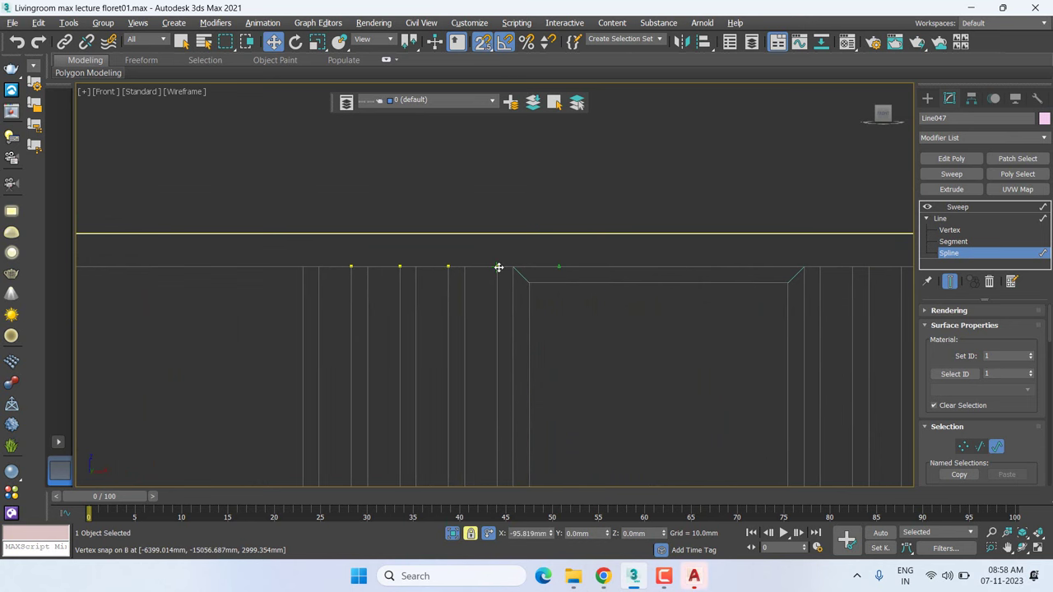
Copy the locked flutes further right, nudge the copy left into alignment, then unlock
scroll(567, 299, down, 1)
scroll(536, 140, down, 2)
scroll(541, 430, down, 1)
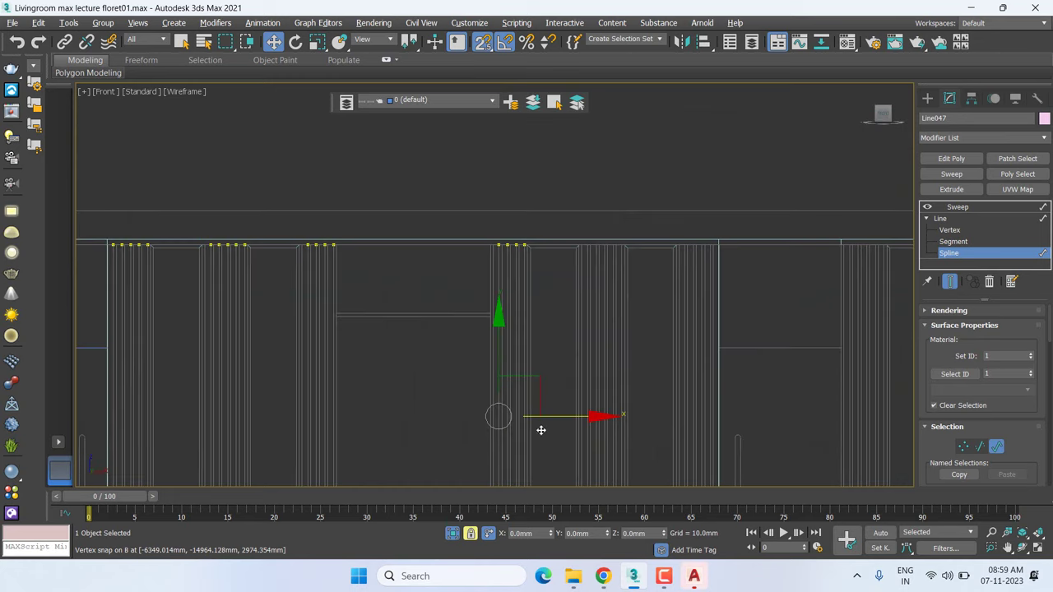
shift+drag(564, 423, 643, 257)
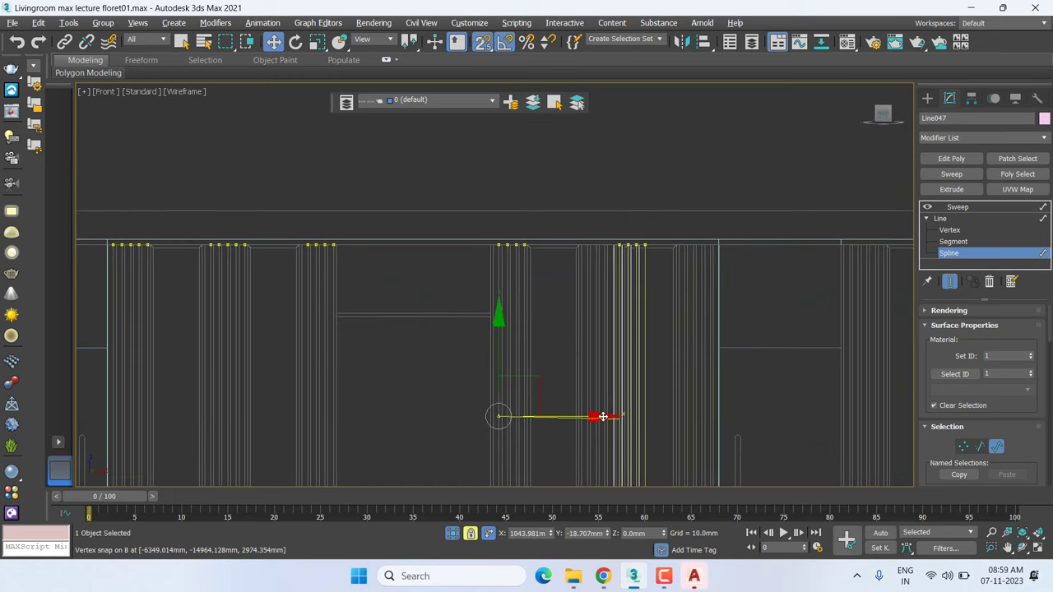
scroll(634, 251, up, 2)
scroll(628, 247, up, 1)
mouse_move(628, 263)
mouse_down()
mouse_move(553, 271)
mouse_move(584, 268)
mouse_up()
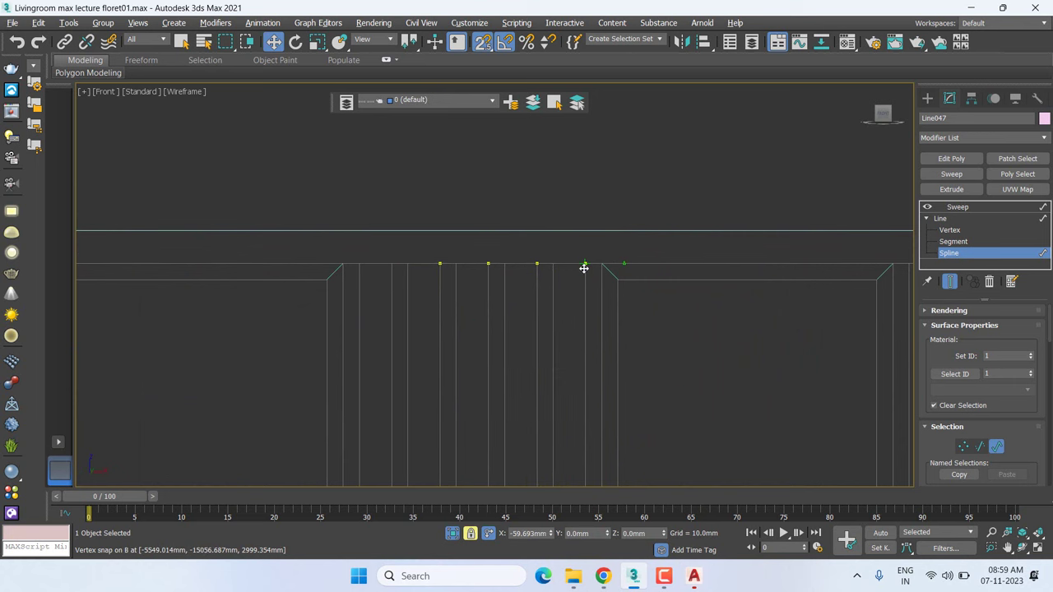
scroll(485, 275, down, 1)
scroll(466, 278, down, 1)
right_click(480, 280)
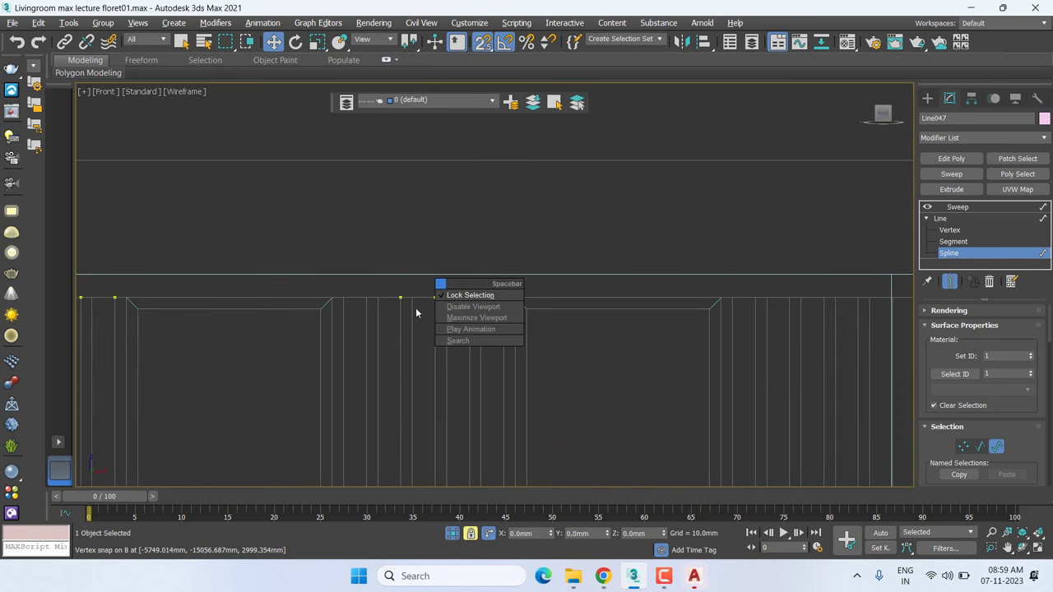
click(475, 299)
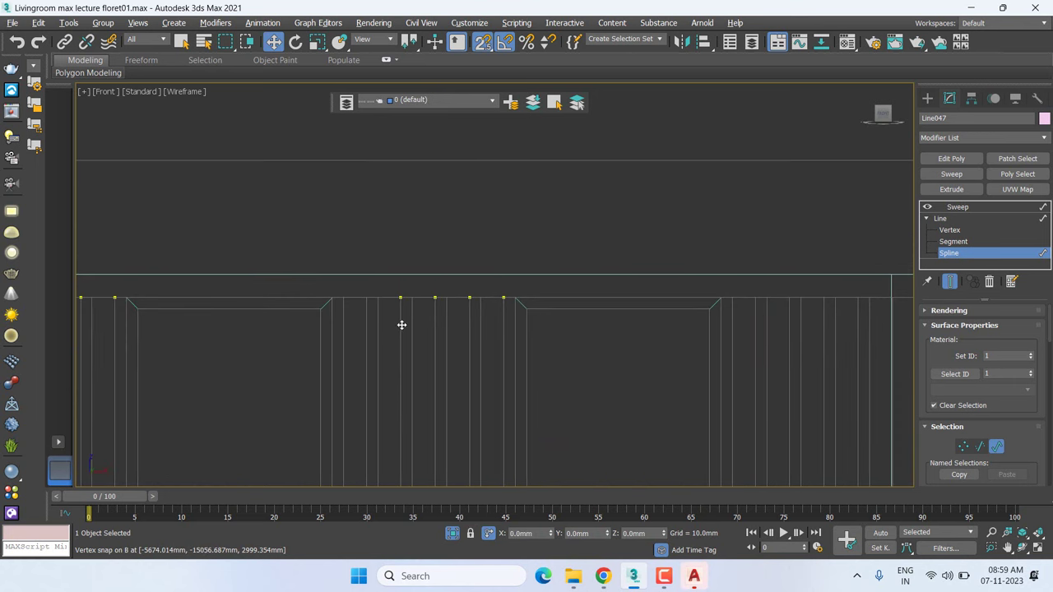
Move the next flute group 50 mm left to align it
middle_drag(402, 325, 622, 233)
right_click(621, 234)
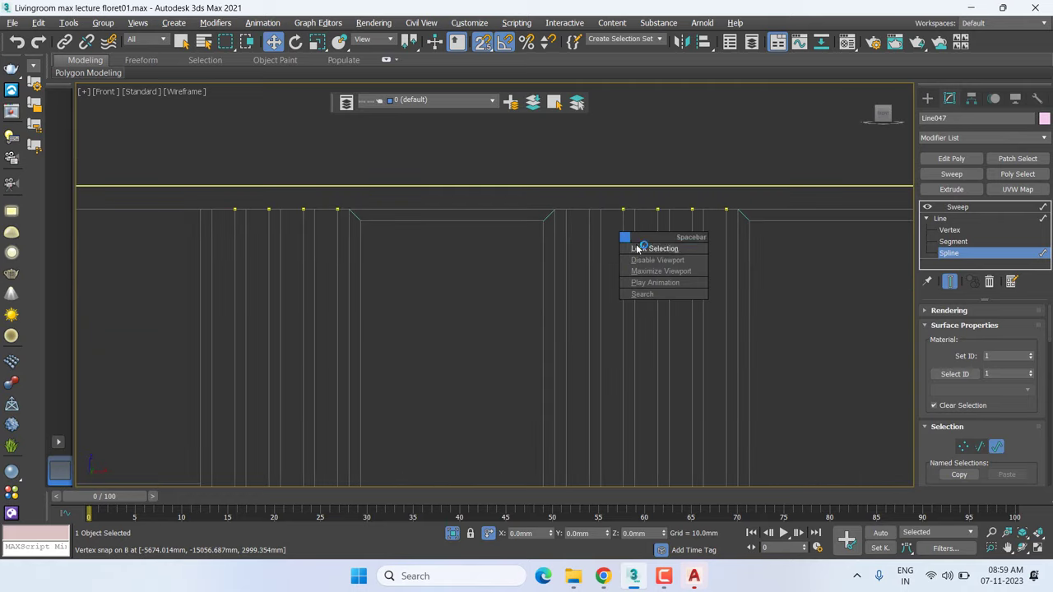
click(517, 197)
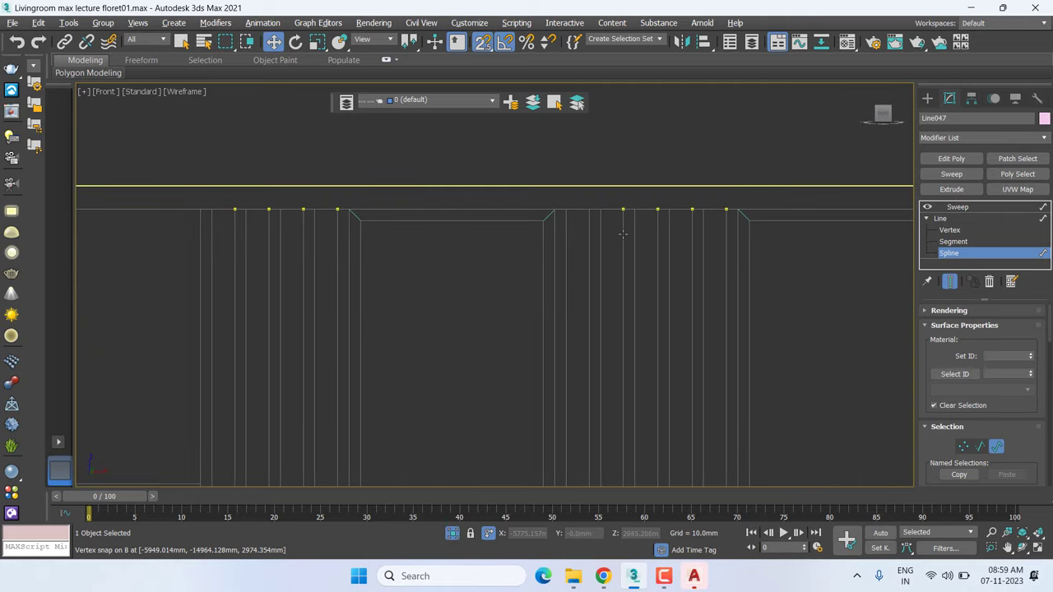
scroll(623, 231, up, 1)
scroll(624, 223, up, 1)
scroll(625, 223, up, 1)
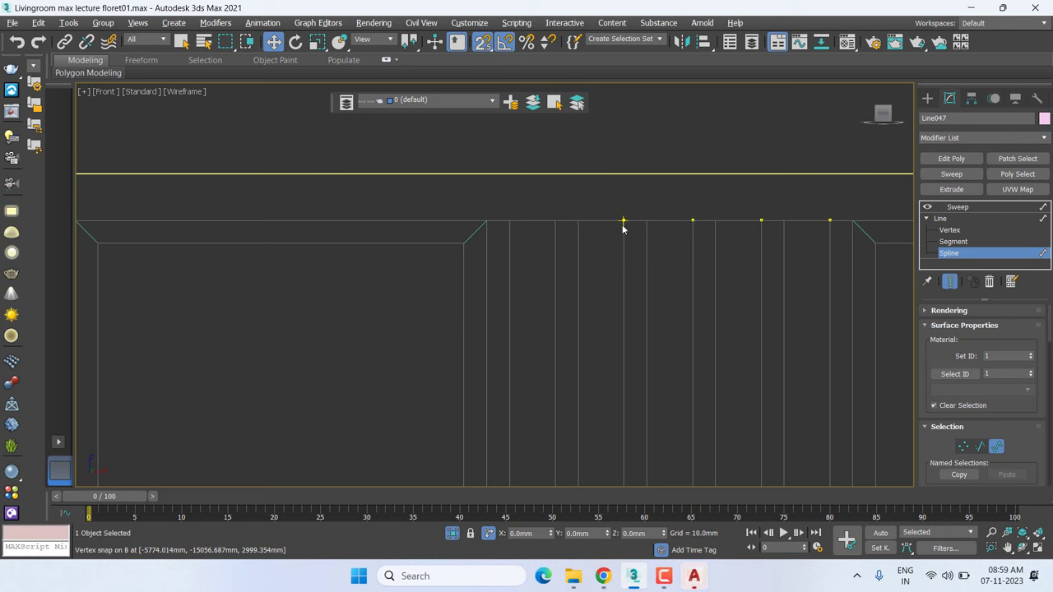
mouse_move(624, 224)
mouse_down()
mouse_move(487, 221)
mouse_move(552, 224)
mouse_up()
Select the flute group near the door, lock it, and shift it 50 mm right
scroll(552, 224, down, 3)
mouse_move(586, 249)
middle_down()
mouse_move(592, 202)
mouse_move(593, 218)
middle_up()
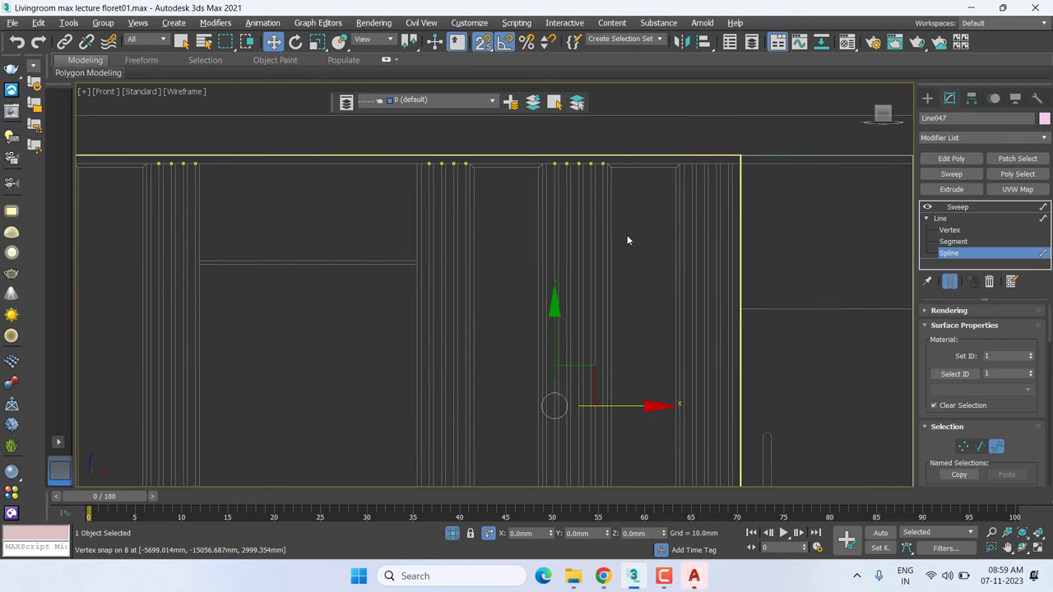
mouse_move(540, 273)
mouse_down()
mouse_move(516, 277)
mouse_move(590, 280)
mouse_up()
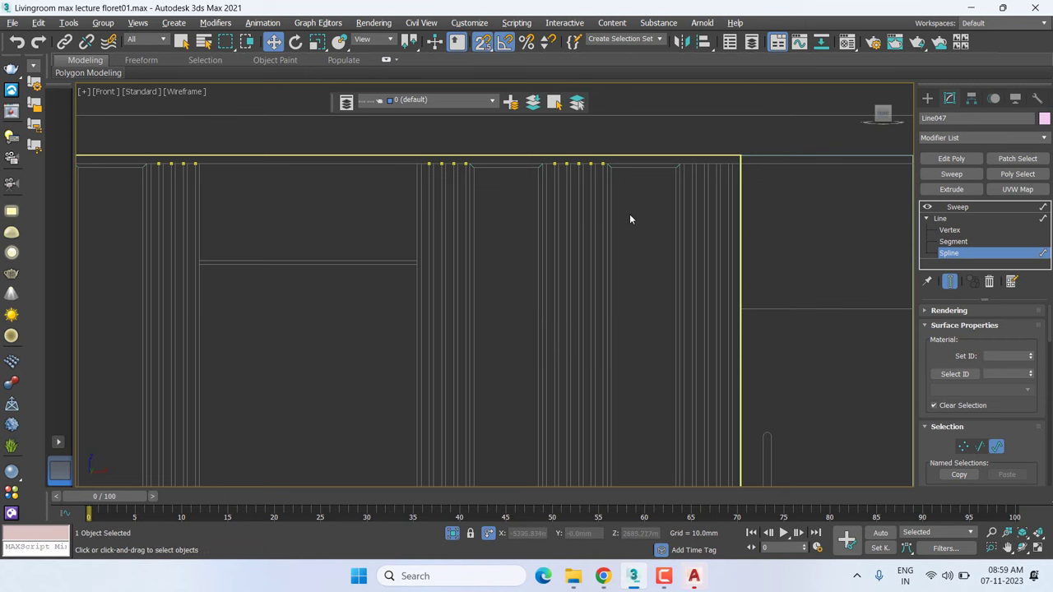
drag(532, 249, 530, 252)
scroll(622, 285, down, 2)
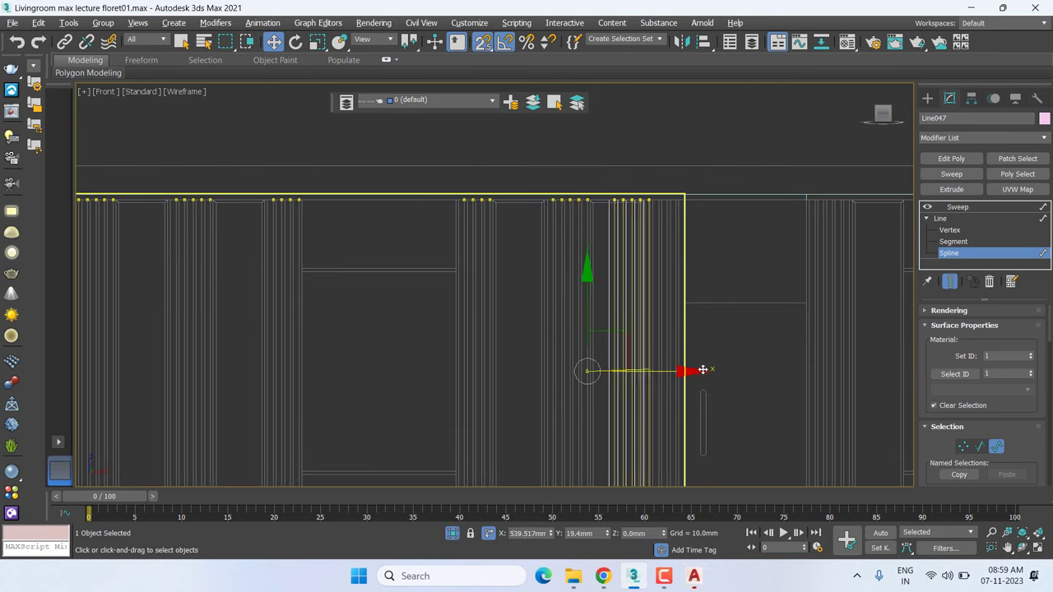
scroll(666, 173, up, 4)
scroll(656, 306, up, 3)
scroll(688, 220, up, 3)
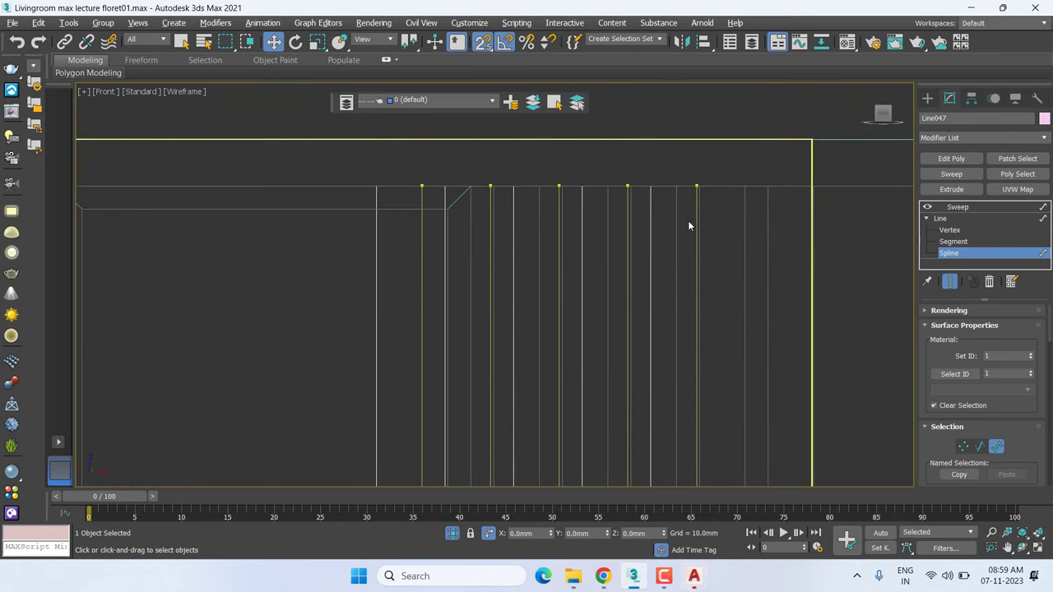
right_click(696, 194)
click(731, 233)
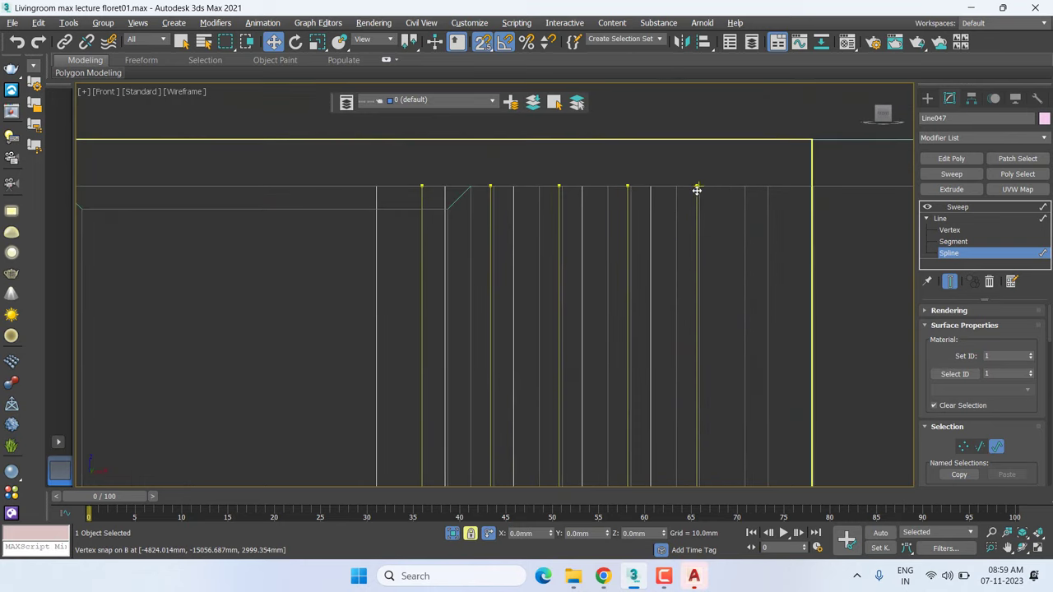
drag(696, 191, 743, 188)
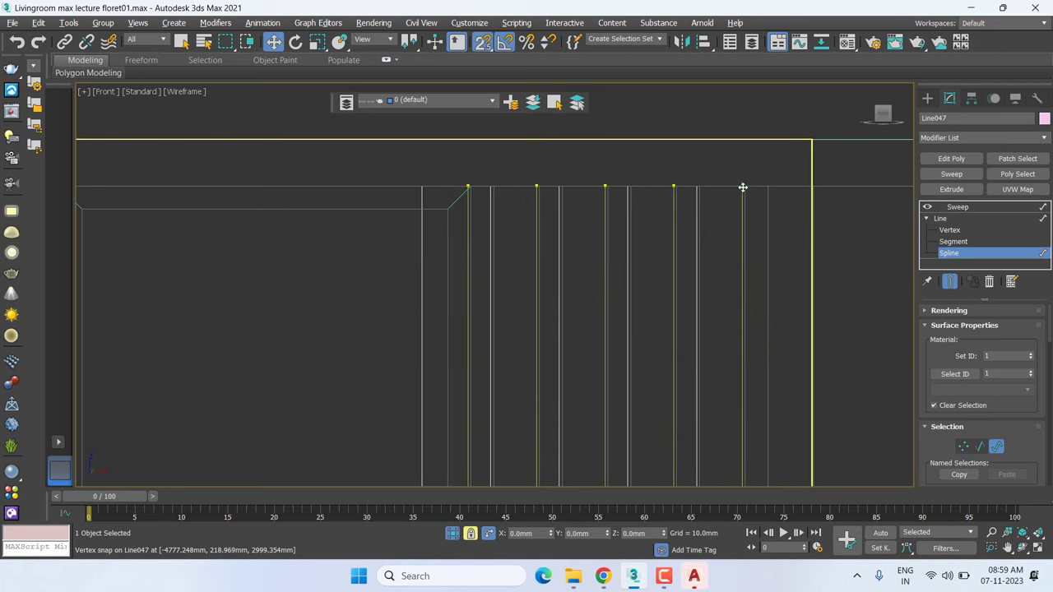
Unlock and clear the current flute selection
scroll(741, 186, up, 3)
scroll(727, 265, down, 3)
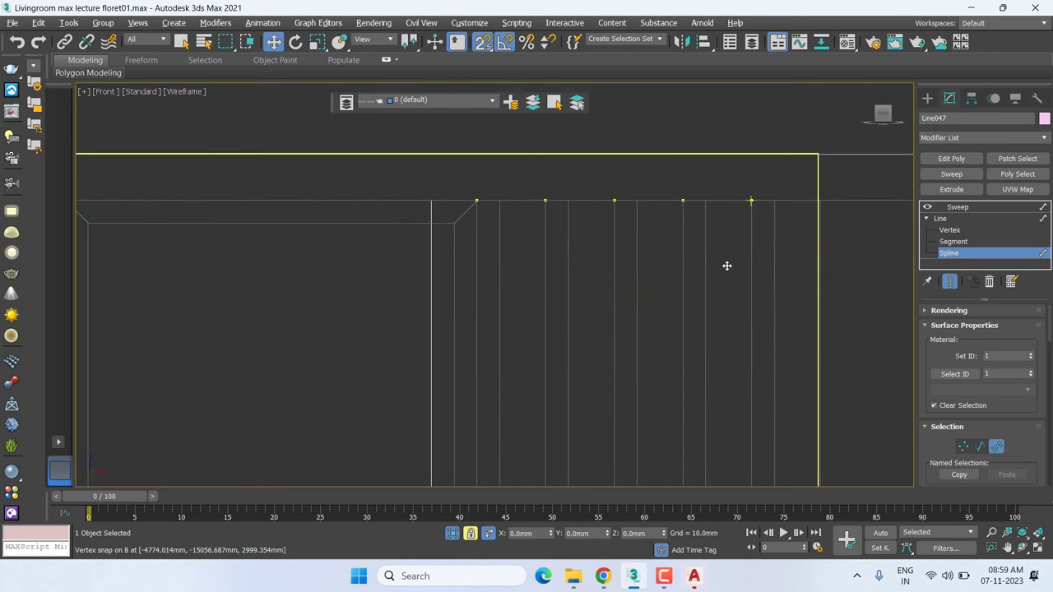
scroll(744, 306, down, 2)
scroll(745, 306, down, 1)
scroll(745, 301, down, 1)
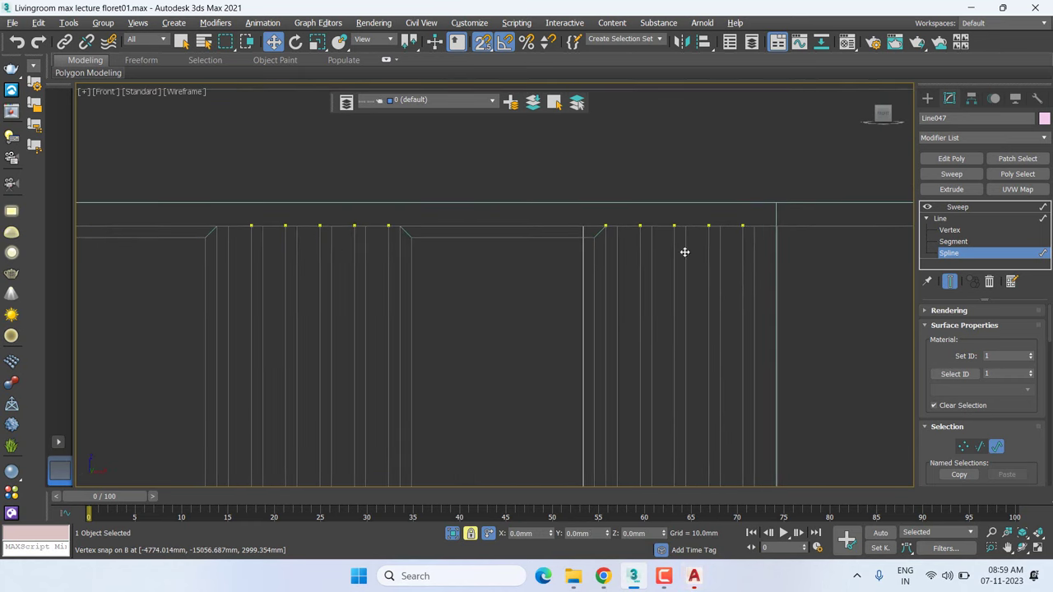
scroll(600, 230, up, 1)
scroll(607, 233, up, 1)
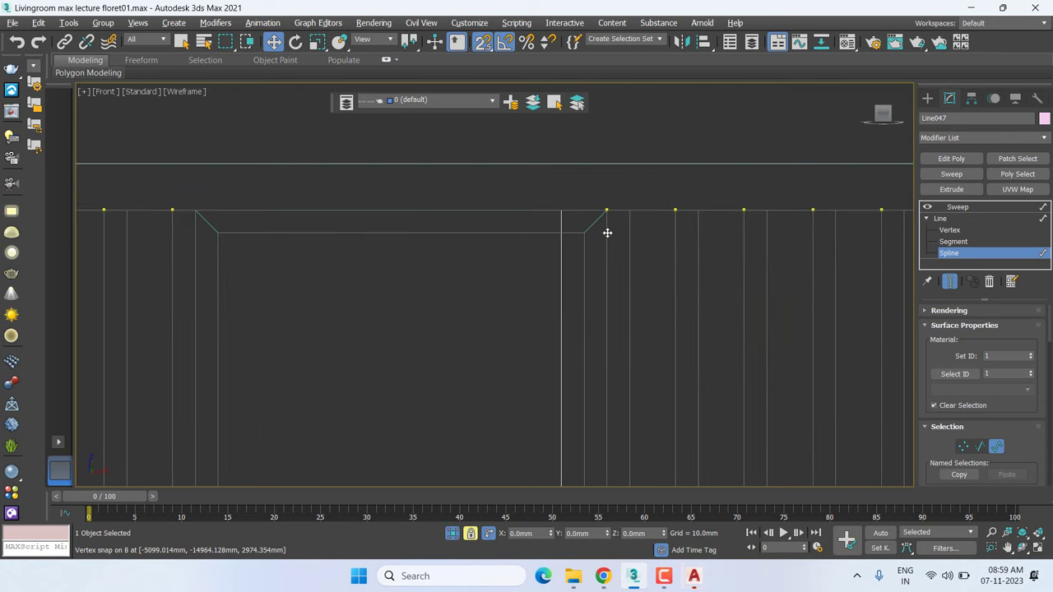
key(space)
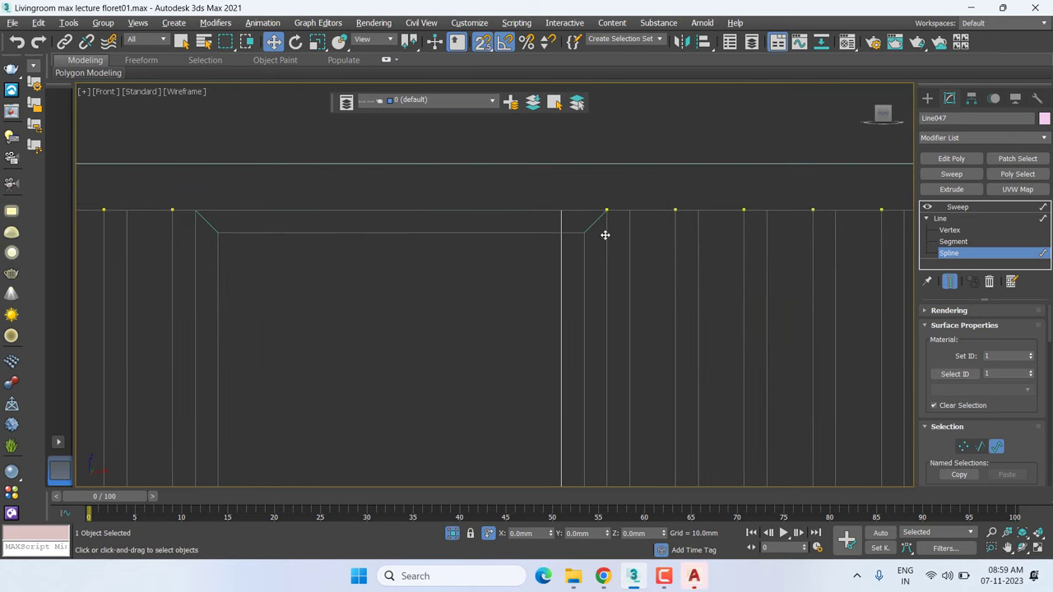
click(604, 235)
Select the flute group beside the door and copy it right, snapping to a vertex
scroll(707, 282, down, 2)
scroll(709, 300, down, 2)
scroll(709, 300, down, 2)
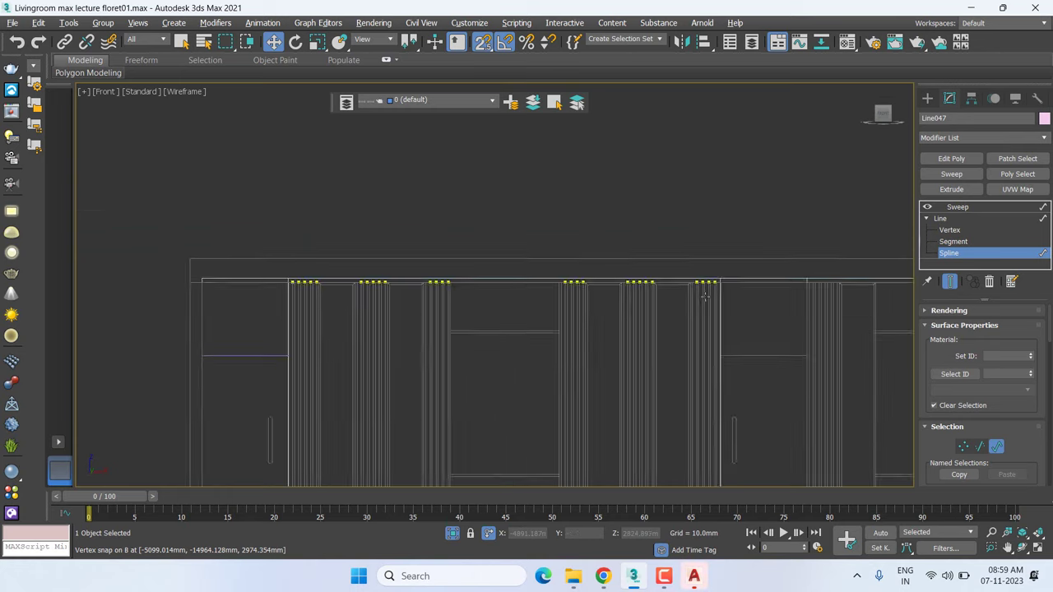
scroll(708, 288, down, 1)
scroll(714, 287, up, 2)
scroll(713, 287, up, 2)
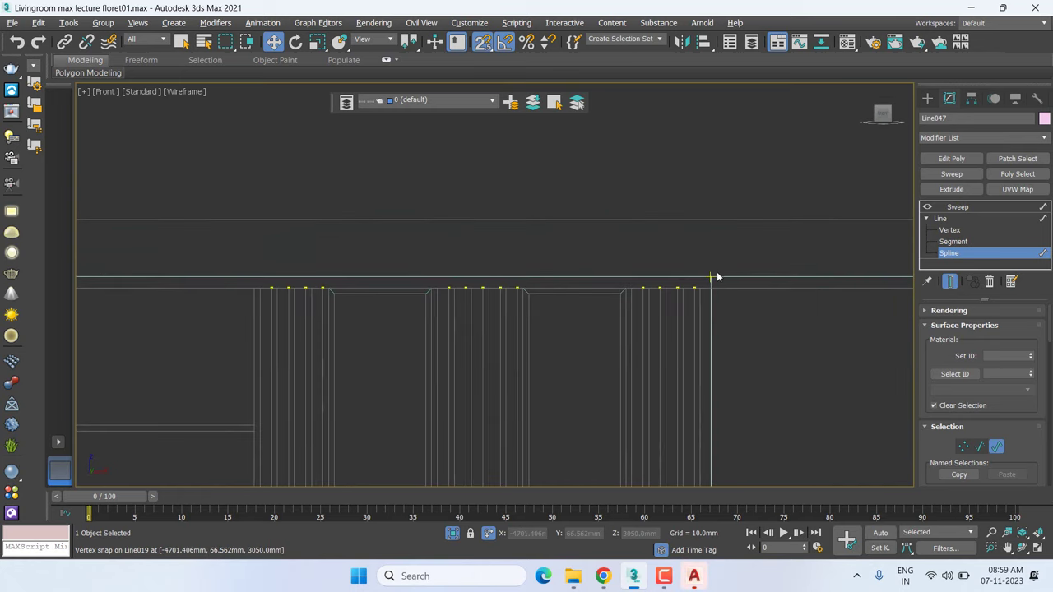
drag(716, 269, 618, 321)
scroll(658, 329, down, 1)
scroll(625, 337, down, 1)
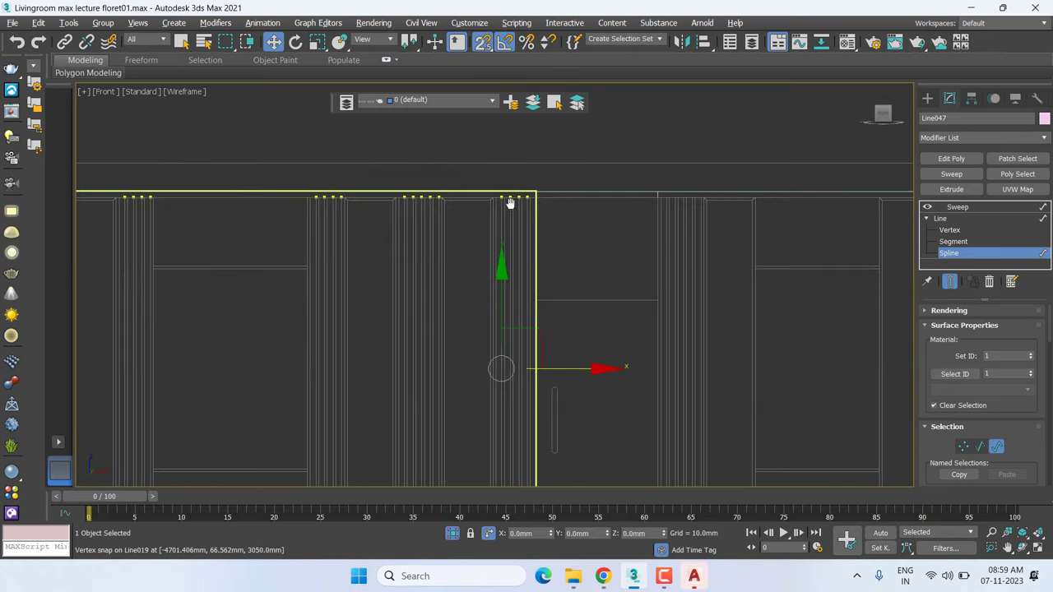
scroll(571, 349, down, 1)
drag(563, 352, 682, 353)
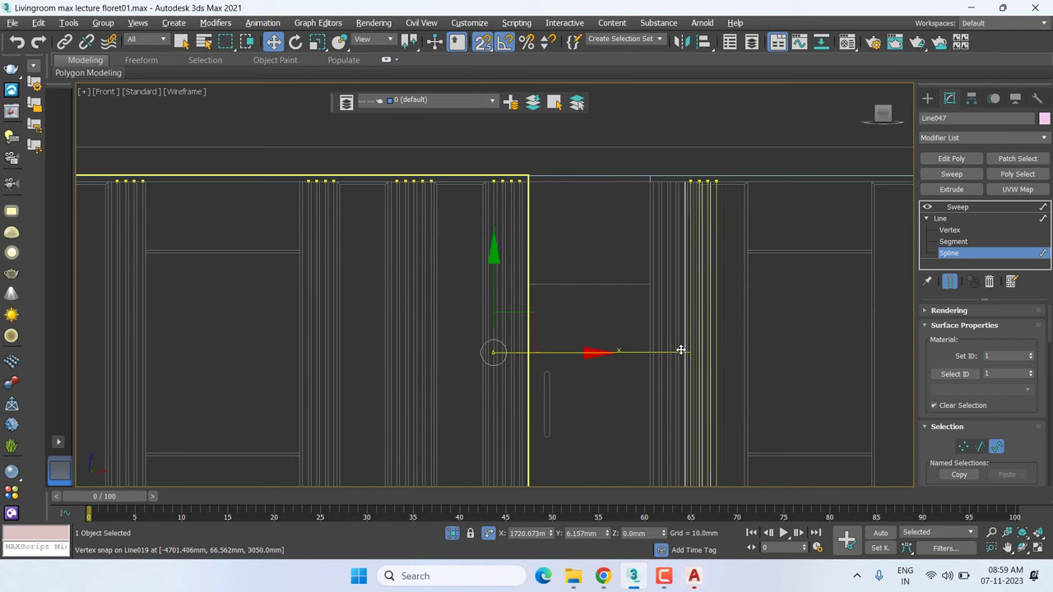
Lock the copied flutes, slide them onto a vertex, then unlock the selection
scroll(692, 182, up, 1)
scroll(692, 183, up, 2)
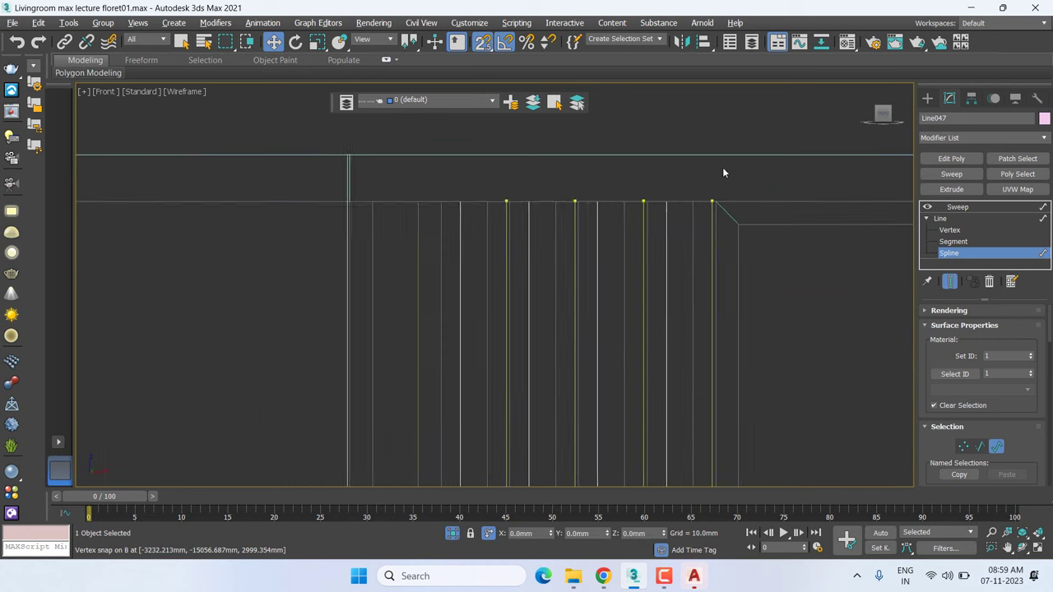
right_click(708, 208)
key(Escape)
key(space)
drag(708, 219, 686, 213)
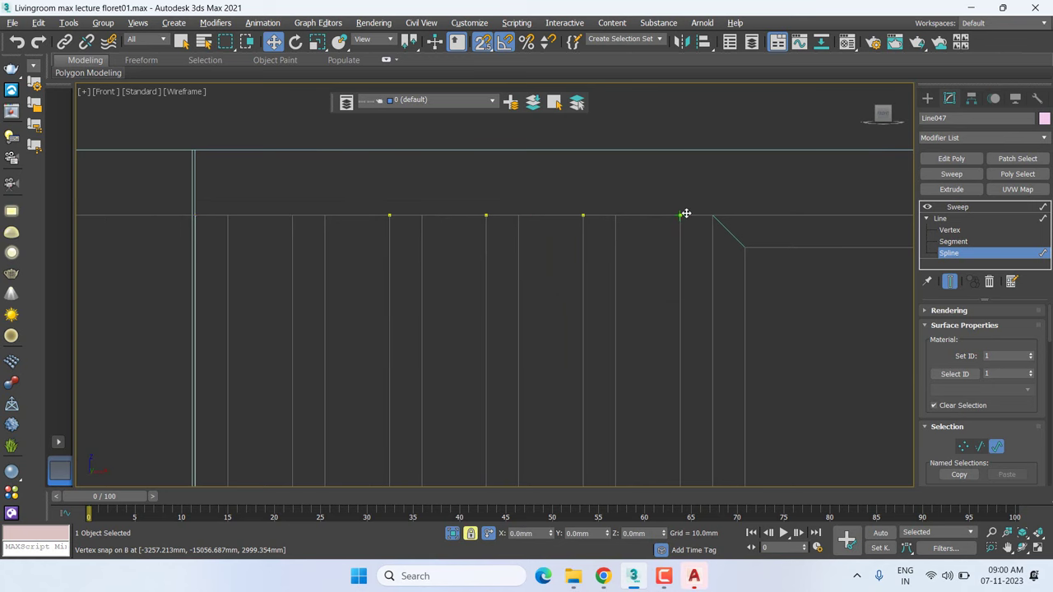
scroll(319, 228, down, 2)
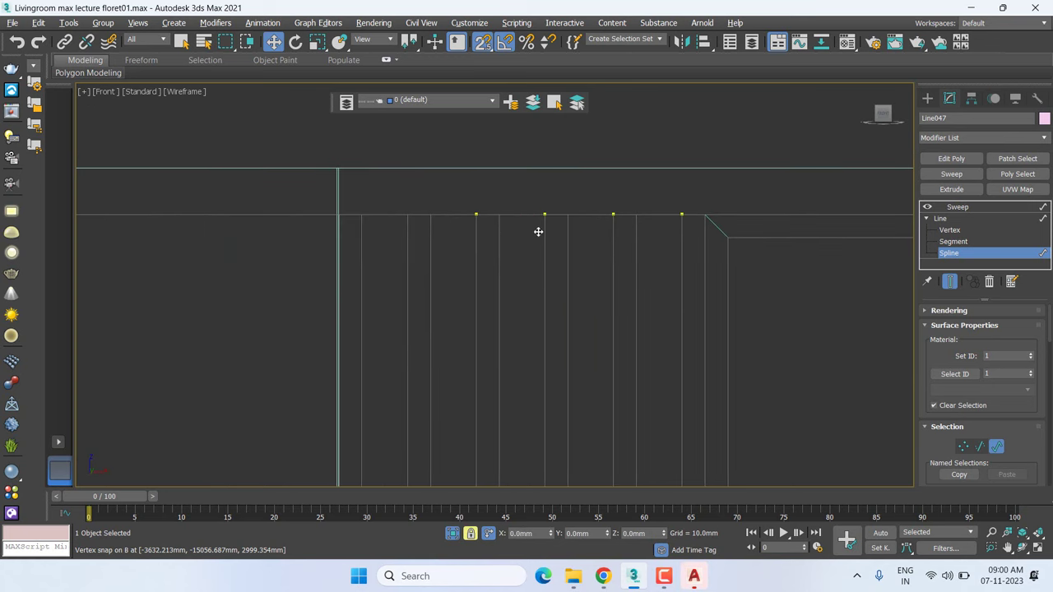
right_click(488, 231)
click(518, 236)
Pan the view toward the door frame and the Line047 spline
scroll(670, 259, down, 3)
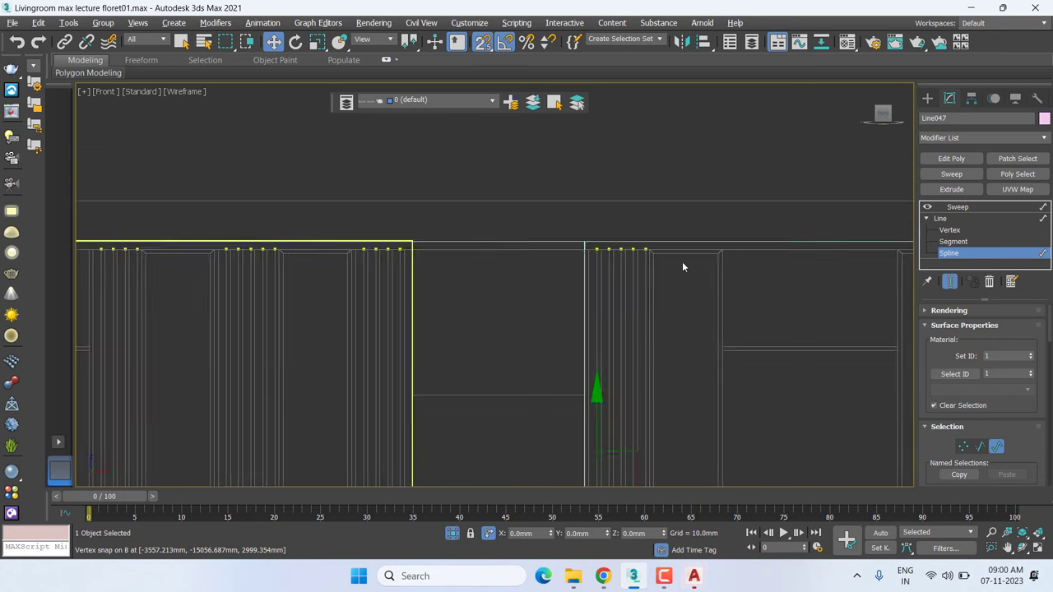
scroll(682, 264, down, 2)
middle_drag(688, 269, 297, 206)
scroll(431, 207, up, 1)
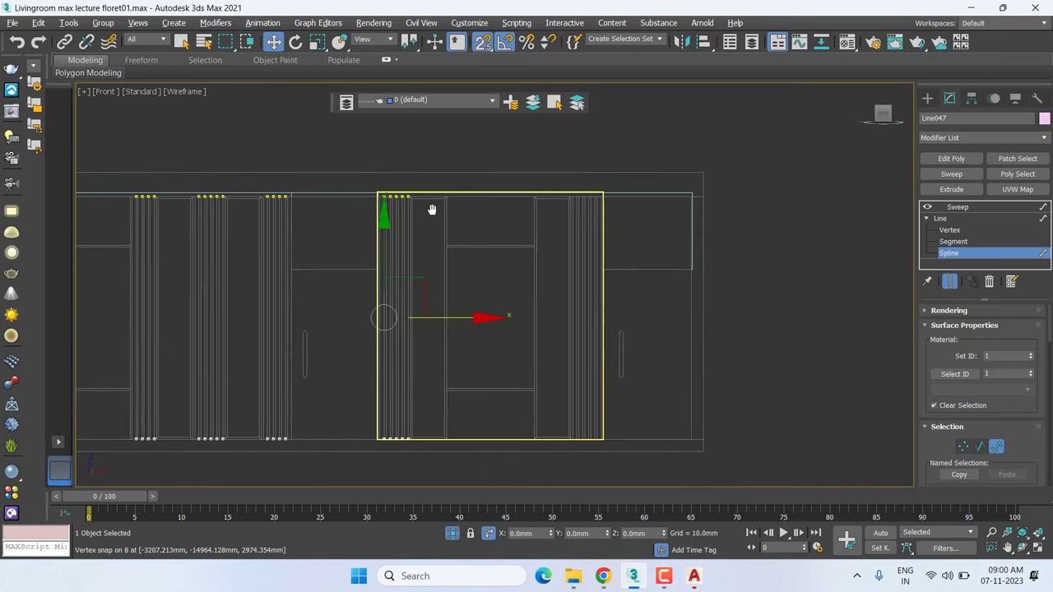
scroll(418, 188, up, 2)
scroll(387, 205, up, 2)
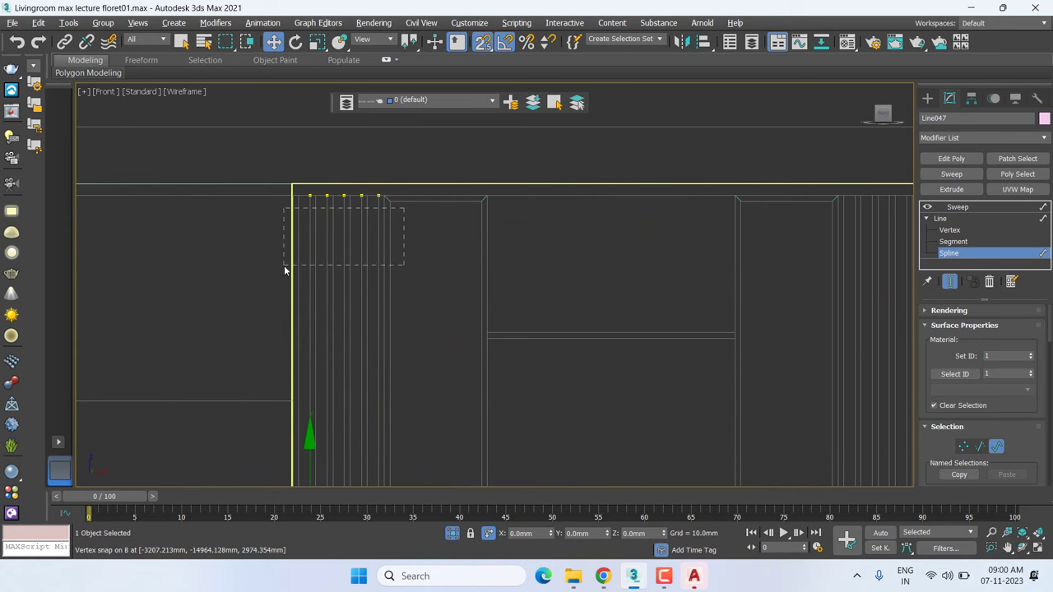
scroll(445, 271, down, 3)
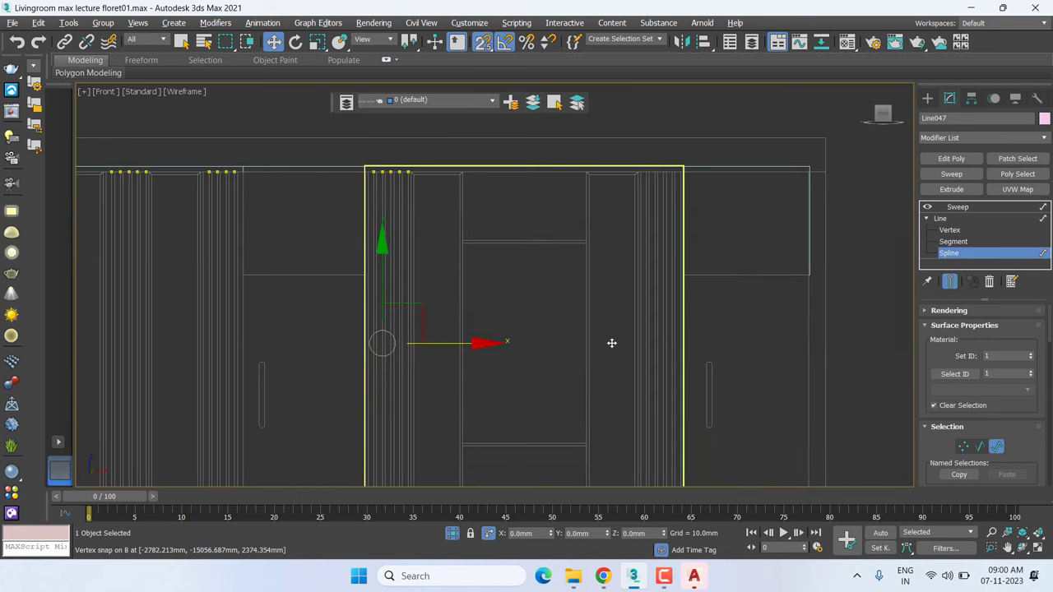
drag(612, 343, 663, 344)
Lock the Line047 selection, snap it about 225 mm right onto the panel edge, and zoom out
scroll(667, 219, up, 3)
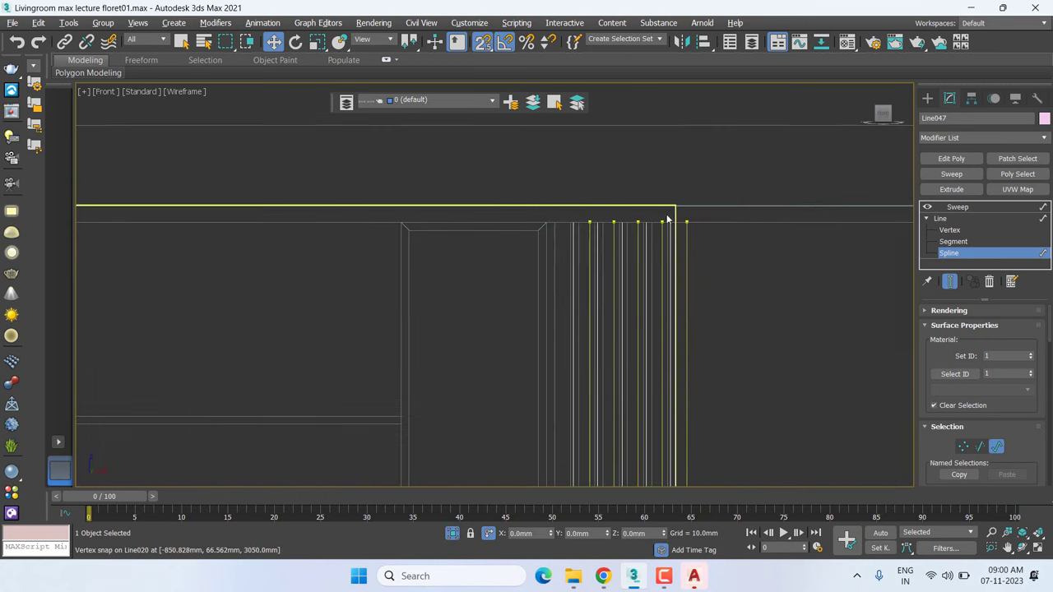
scroll(668, 219, up, 1)
right_click(713, 240)
key(space)
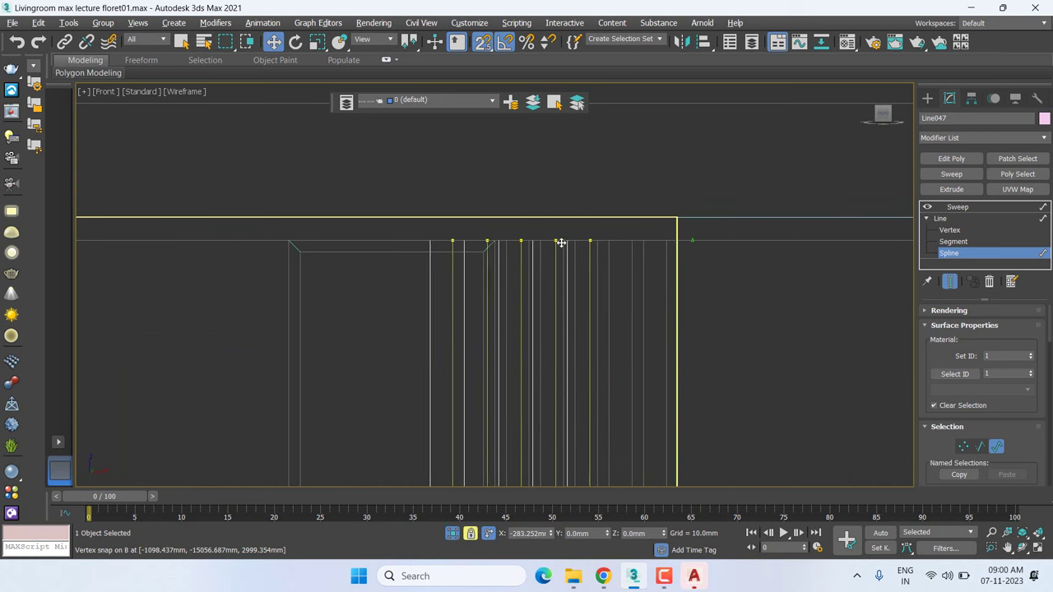
mouse_move(561, 242)
mouse_down()
mouse_move(677, 238)
mouse_move(667, 237)
mouse_up()
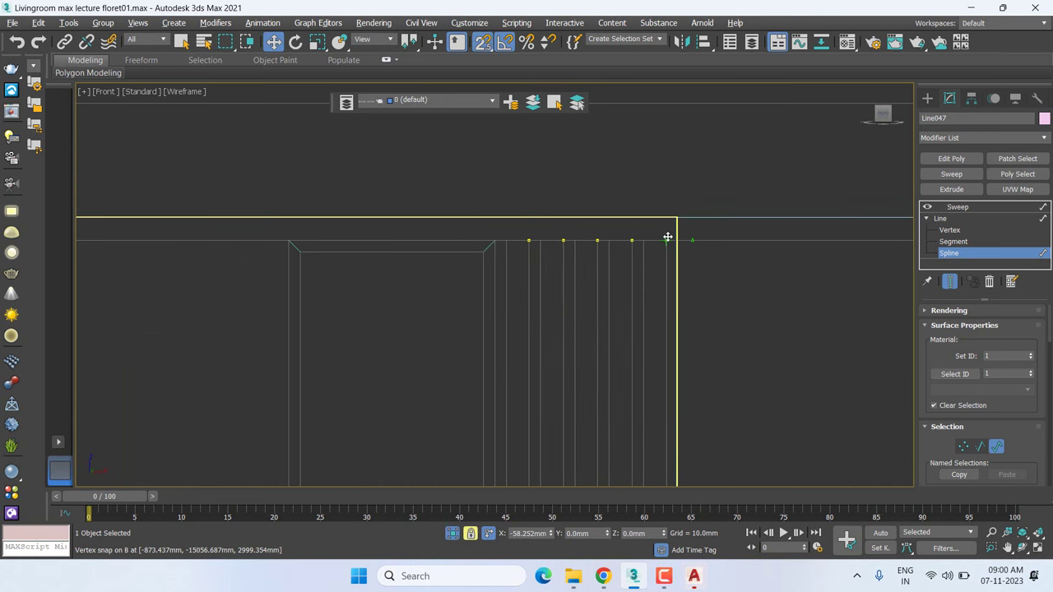
scroll(667, 237, down, 1)
scroll(670, 236, down, 2)
scroll(723, 259, down, 2)
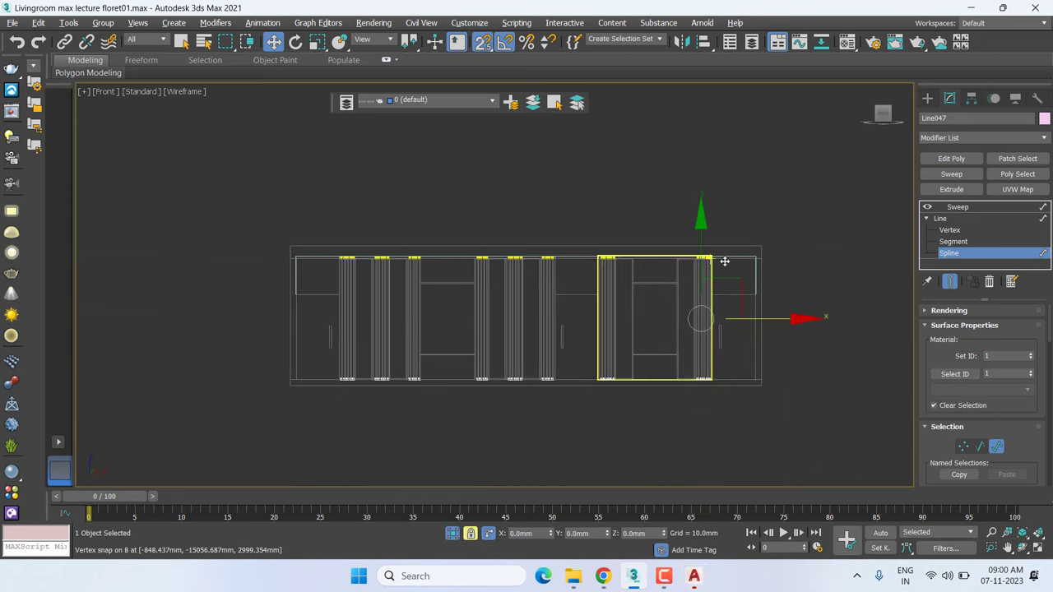
scroll(720, 257, down, 2)
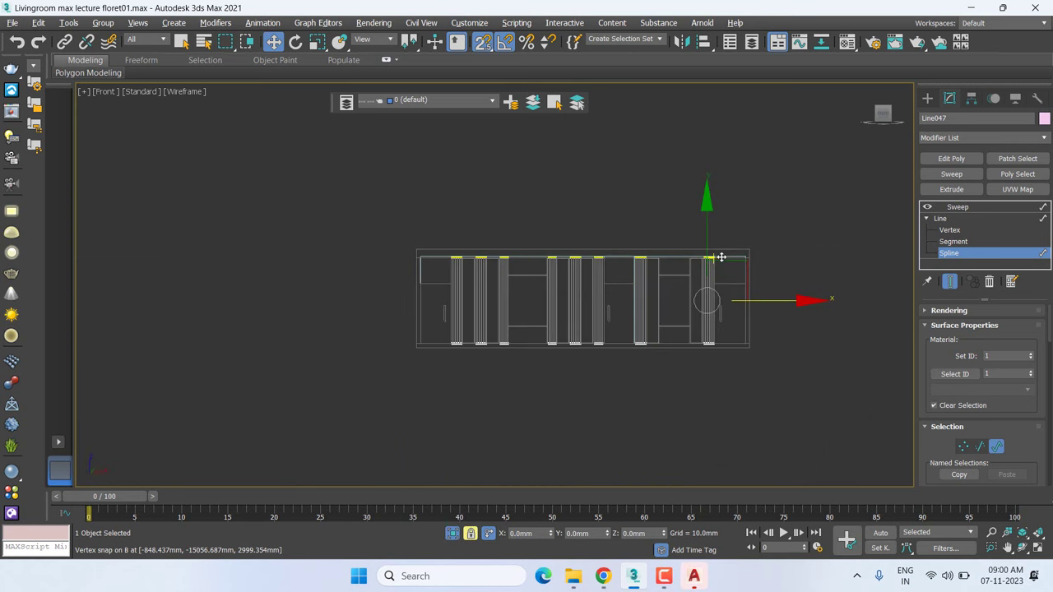
Inspect the flute sweeps in Perspective view, then unlock the selection and deselect the Sweep
click(983, 209)
key(p)
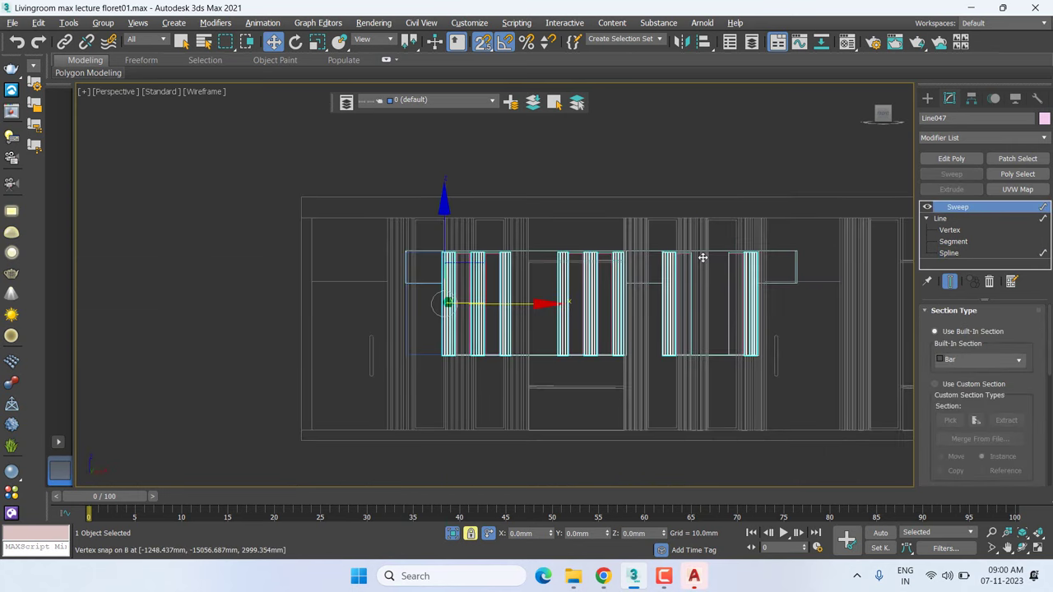
mouse_move(666, 265)
alt+middle_down()
mouse_move(477, 301)
mouse_move(477, 313)
alt+middle_up()
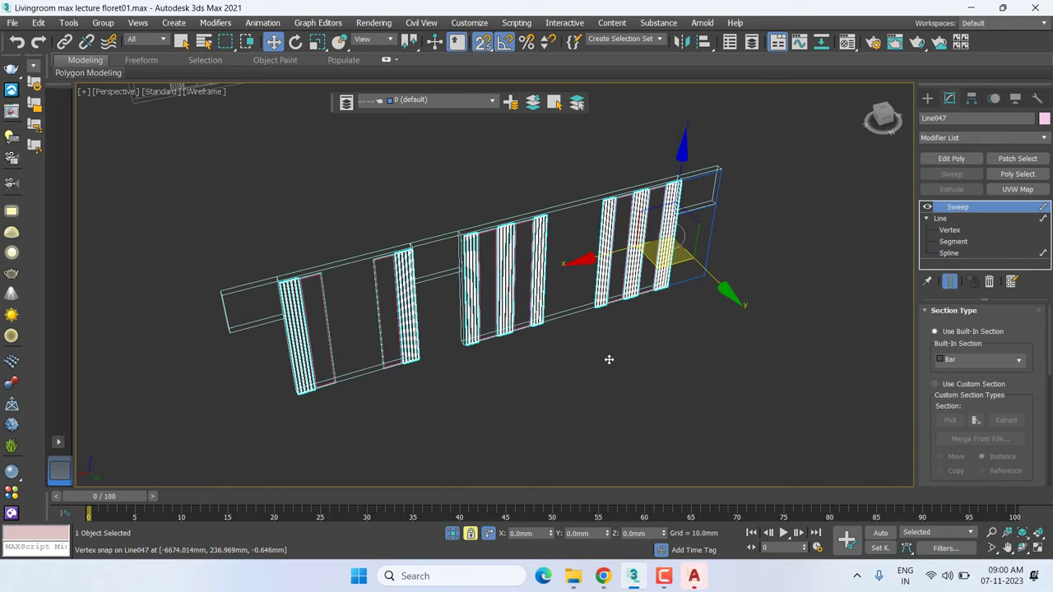
scroll(714, 201, up, 2)
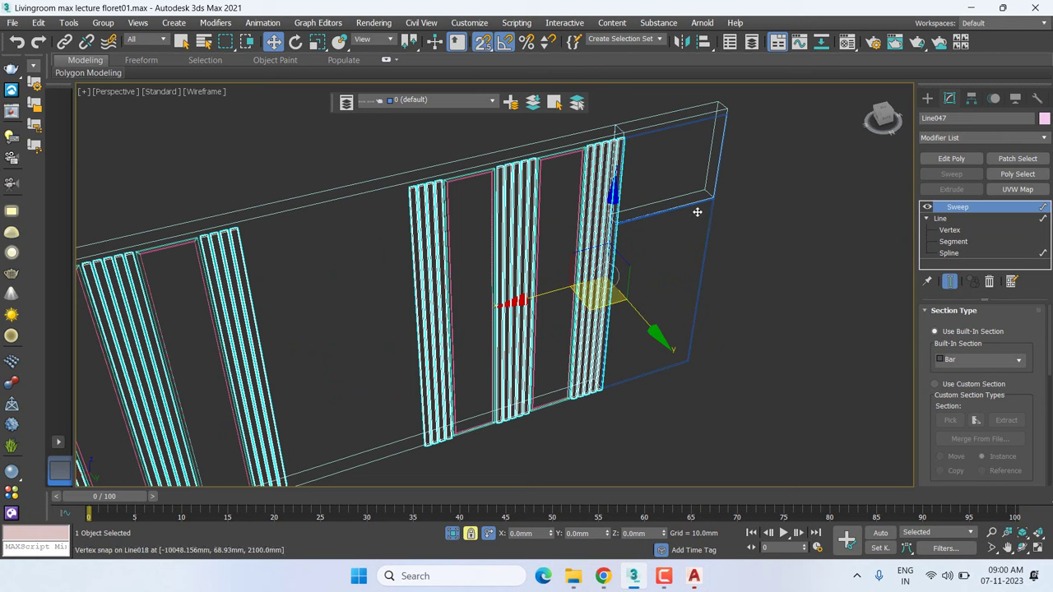
right_click(703, 208)
click(743, 222)
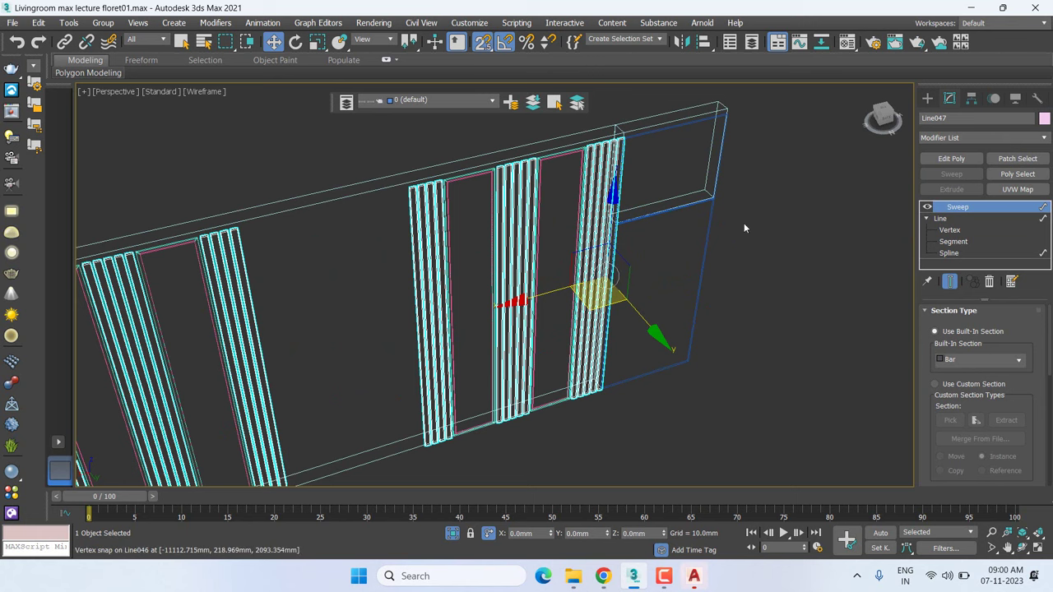
click(744, 221)
Select the Line046 panel block and clone it into the middle bay in Front view
click(639, 216)
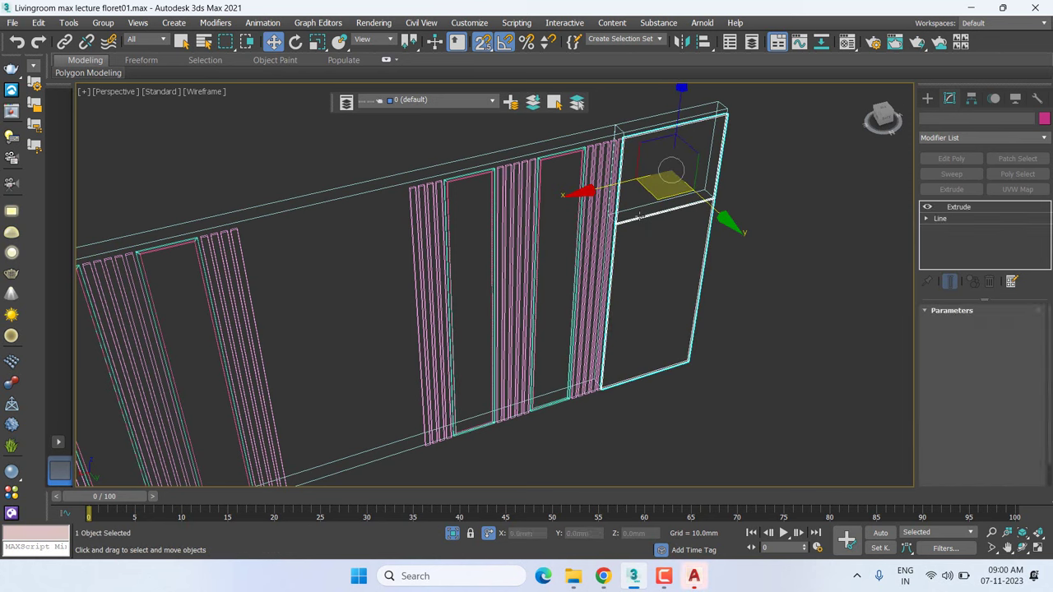
key(l)
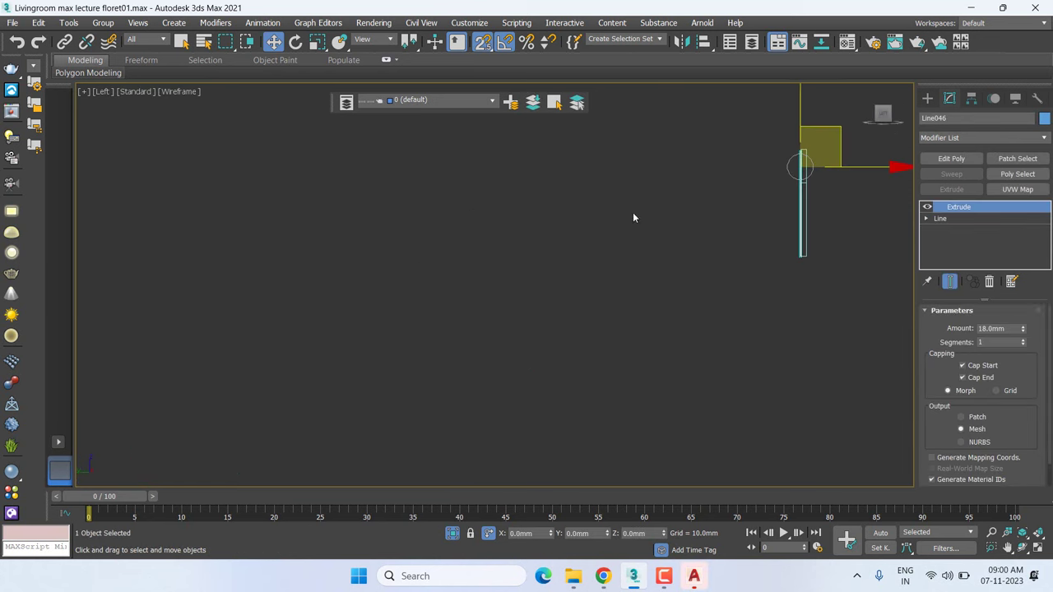
scroll(587, 216, down, 1)
key(f)
scroll(423, 230, up, 5)
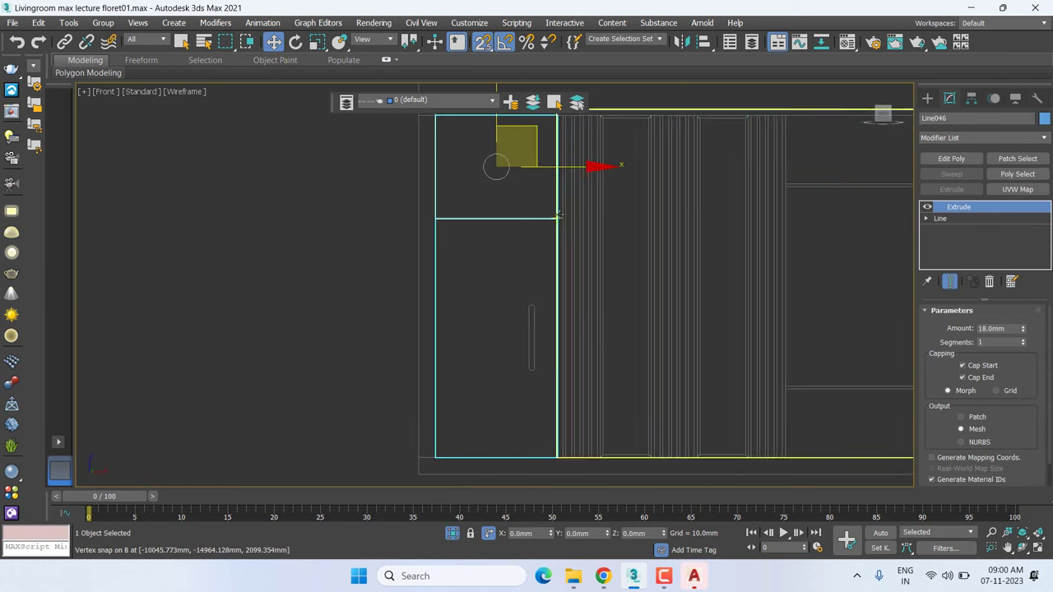
scroll(423, 231, down, 1)
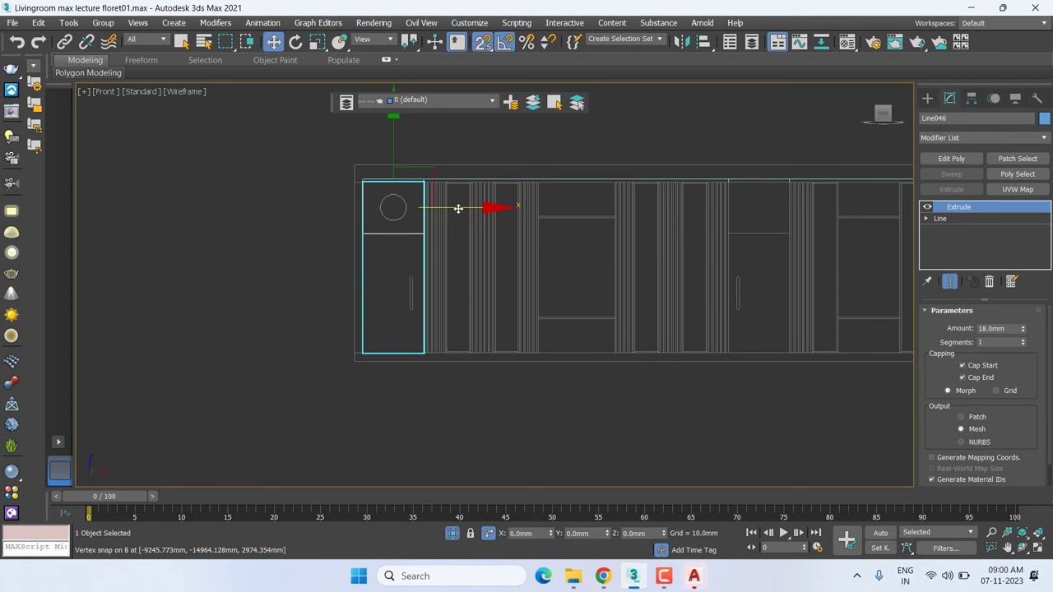
shift+drag(394, 207, 581, 217)
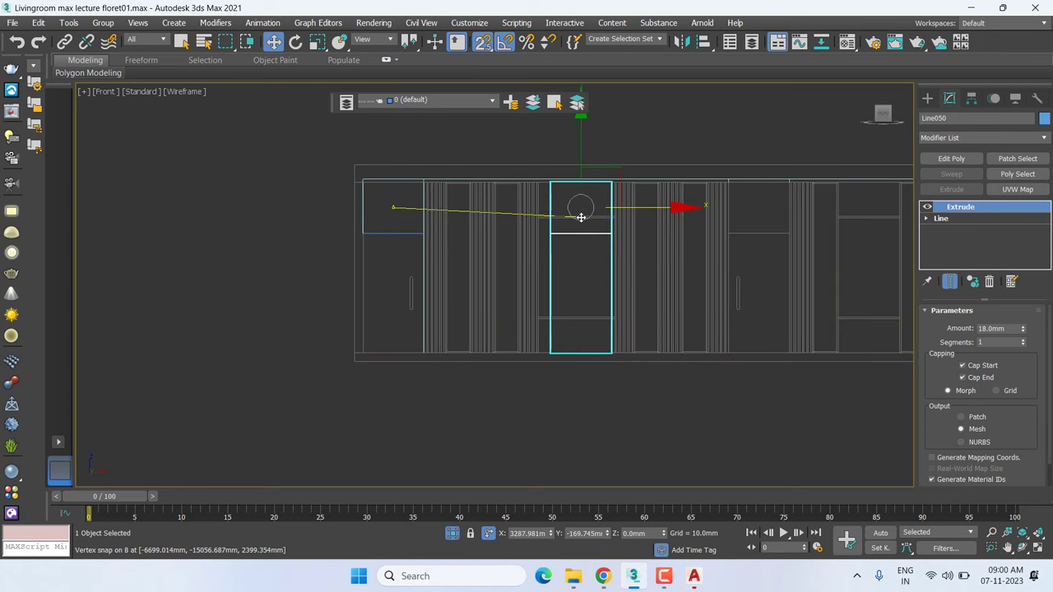
click(469, 259)
click(535, 343)
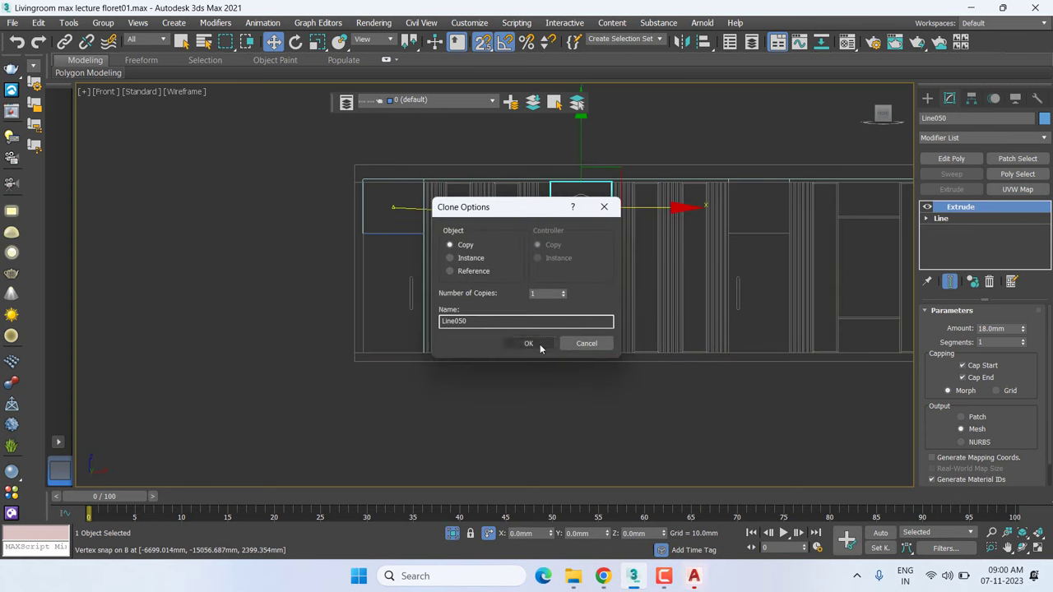
Lock the duplicate panel's selection and snap its corner onto the neighbouring edge
scroll(612, 188, up, 5)
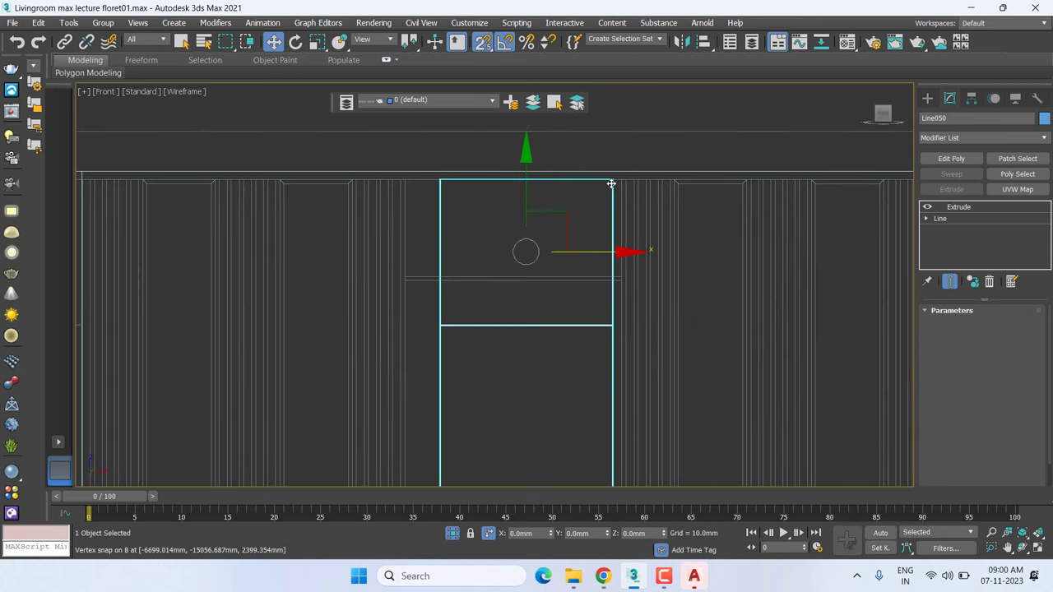
scroll(613, 186, up, 5)
shift+right_click(624, 182)
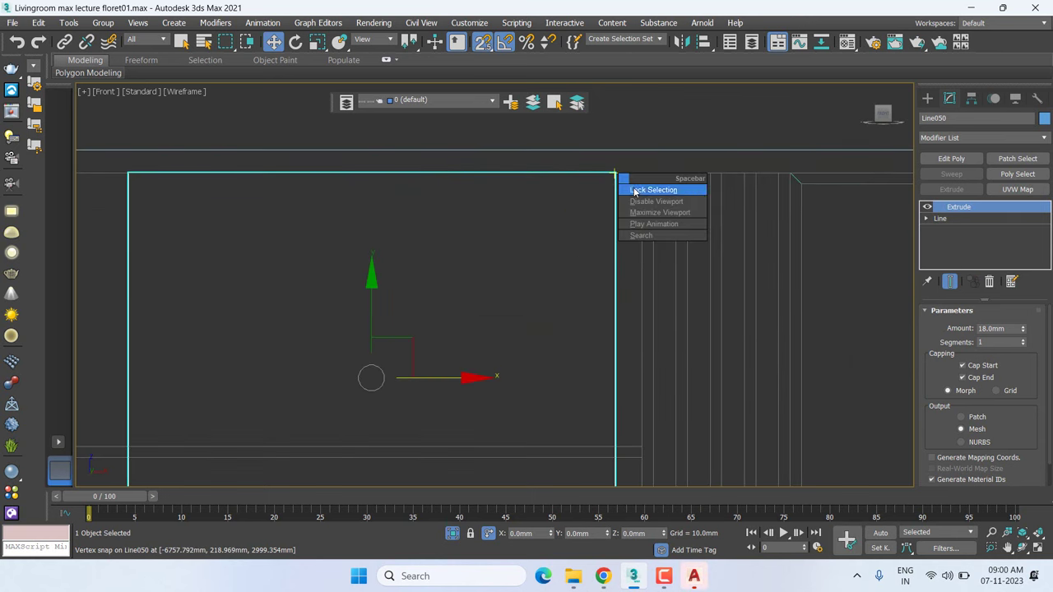
click(627, 186)
drag(625, 176, 635, 176)
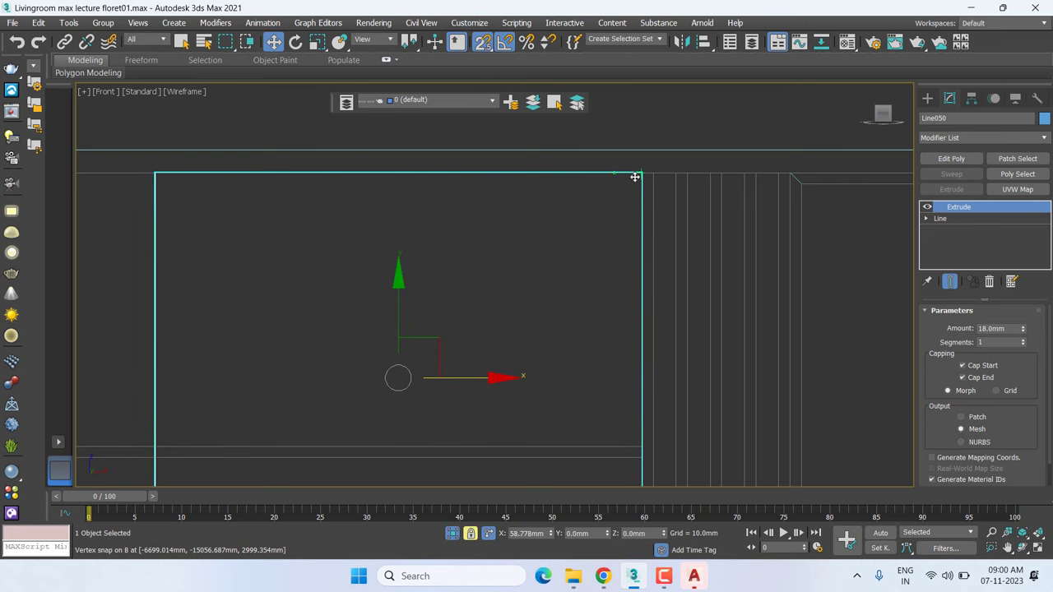
Delete the lower spline from Line050's outline, keeping only the upper rectangle
click(926, 218)
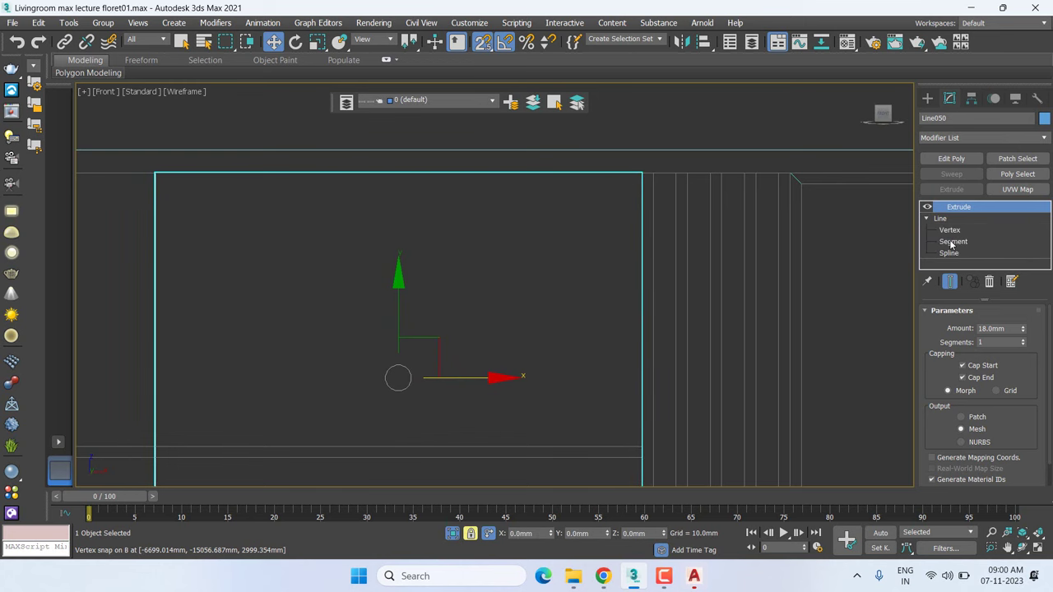
click(949, 232)
scroll(492, 247, down, 5)
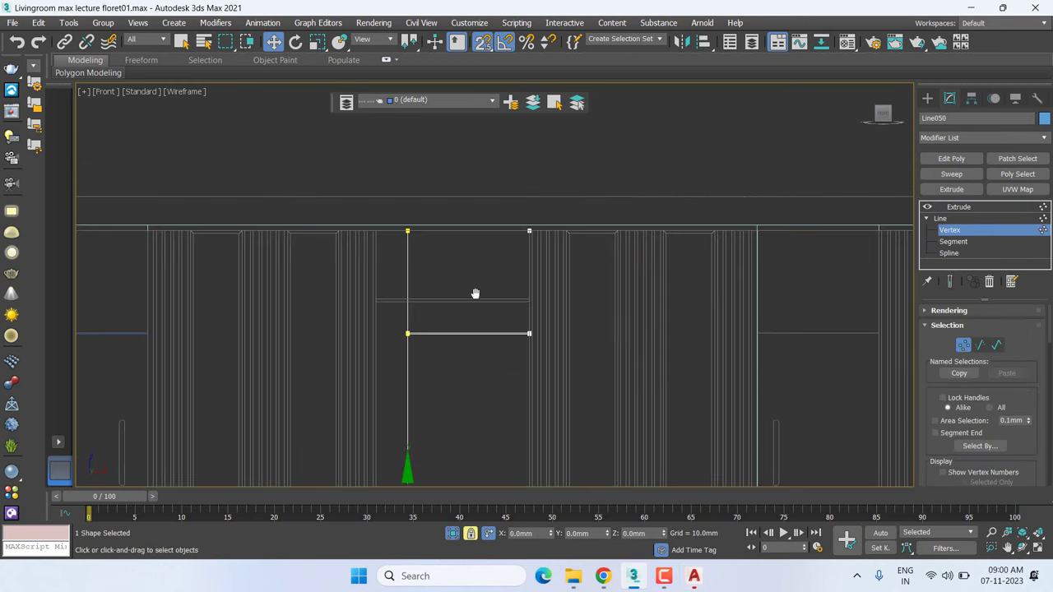
middle_drag(475, 294, 484, 234)
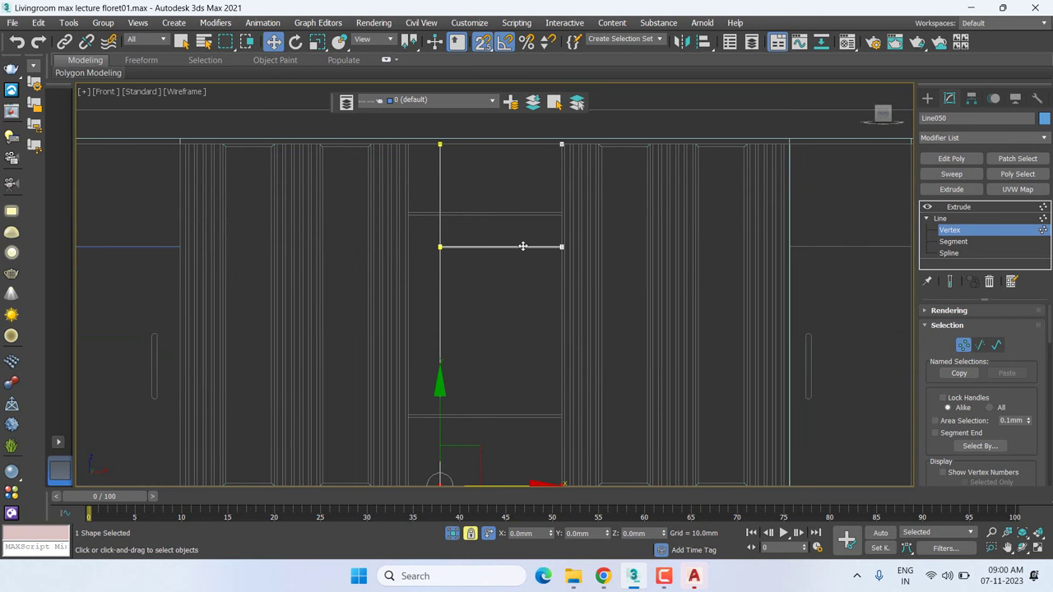
scroll(489, 287, down, 3)
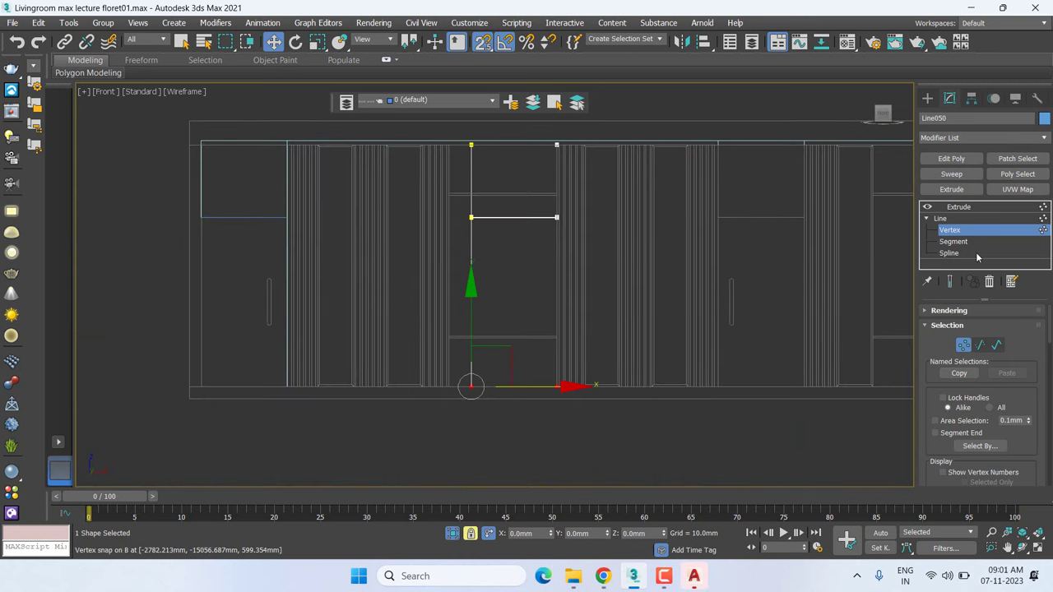
click(949, 253)
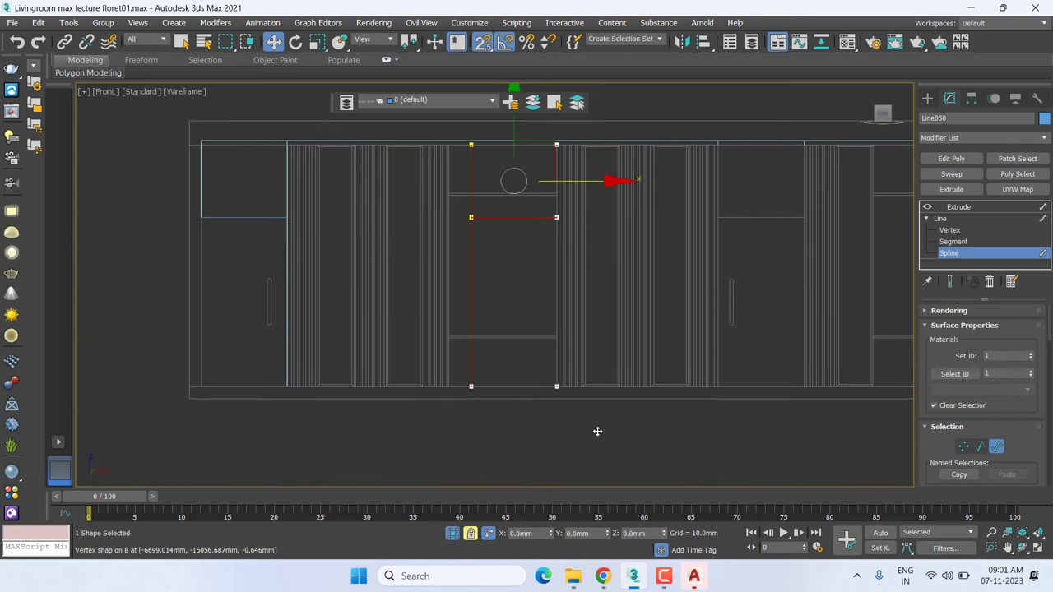
drag(598, 431, 543, 364)
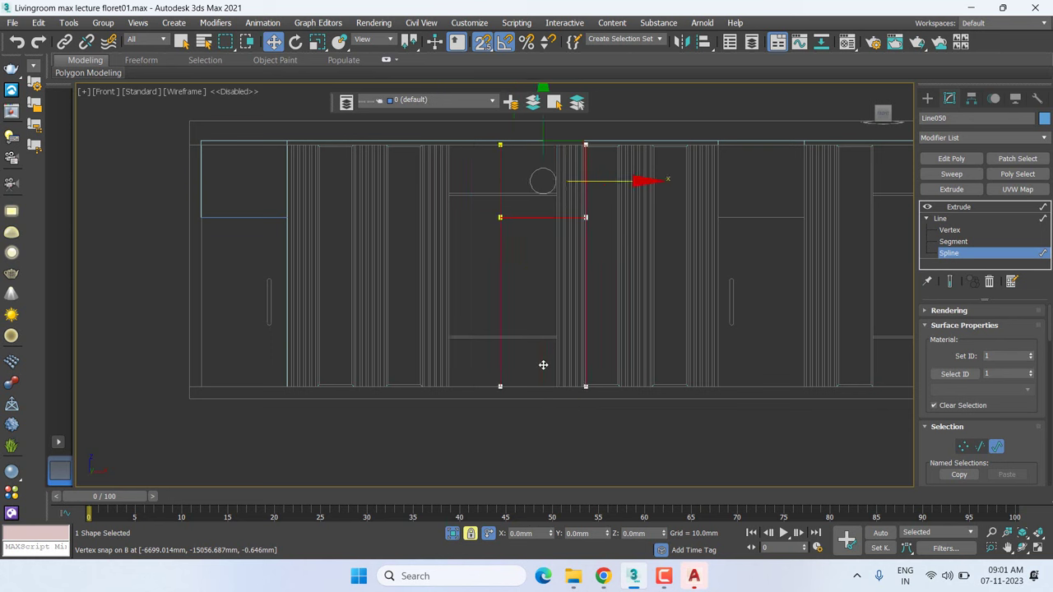
key(ctrl+z)
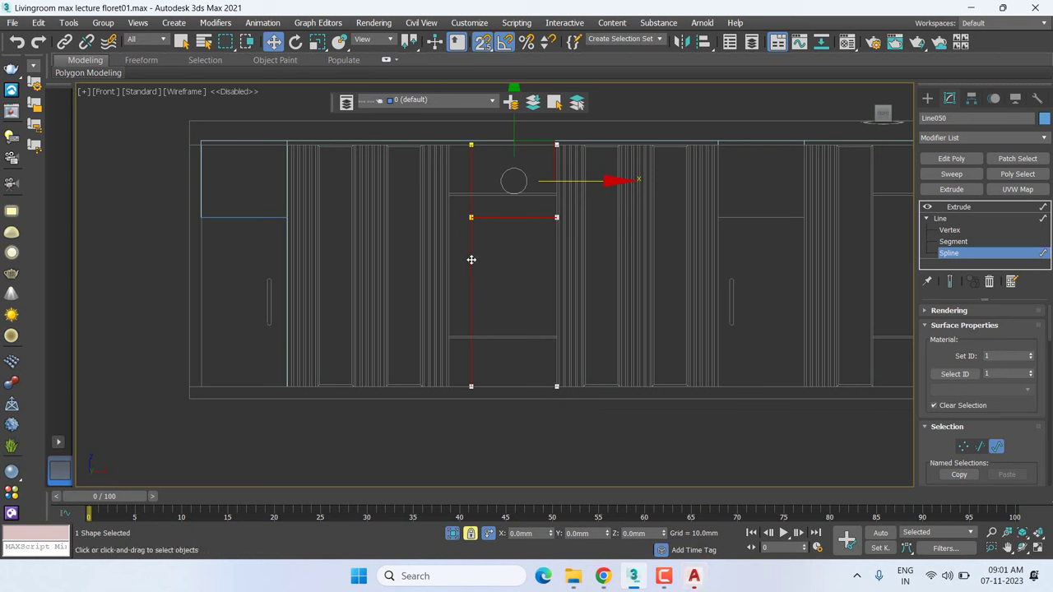
right_click(471, 259)
click(505, 272)
click(474, 262)
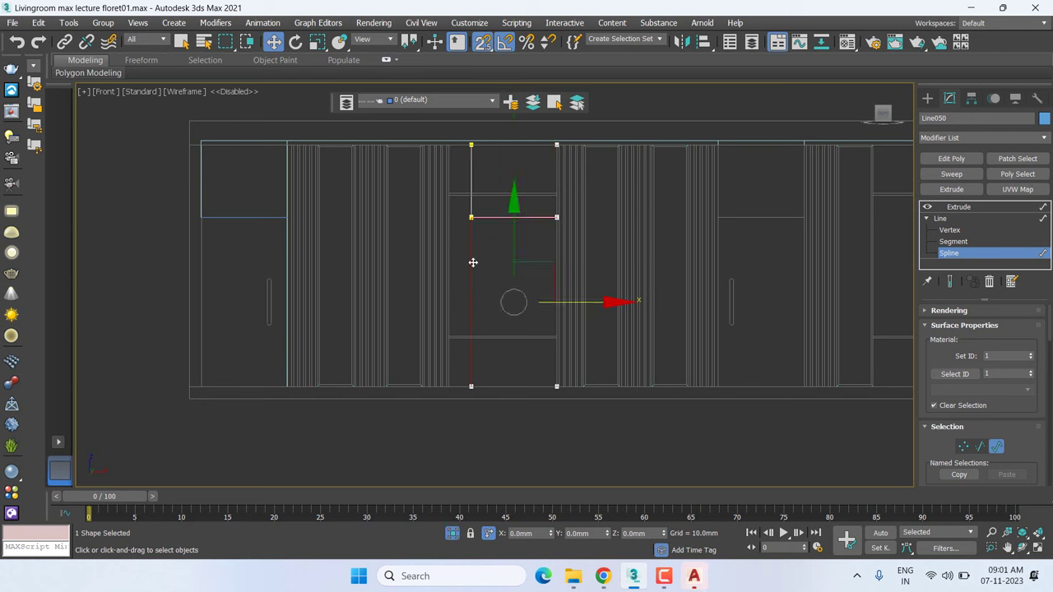
key(Delete)
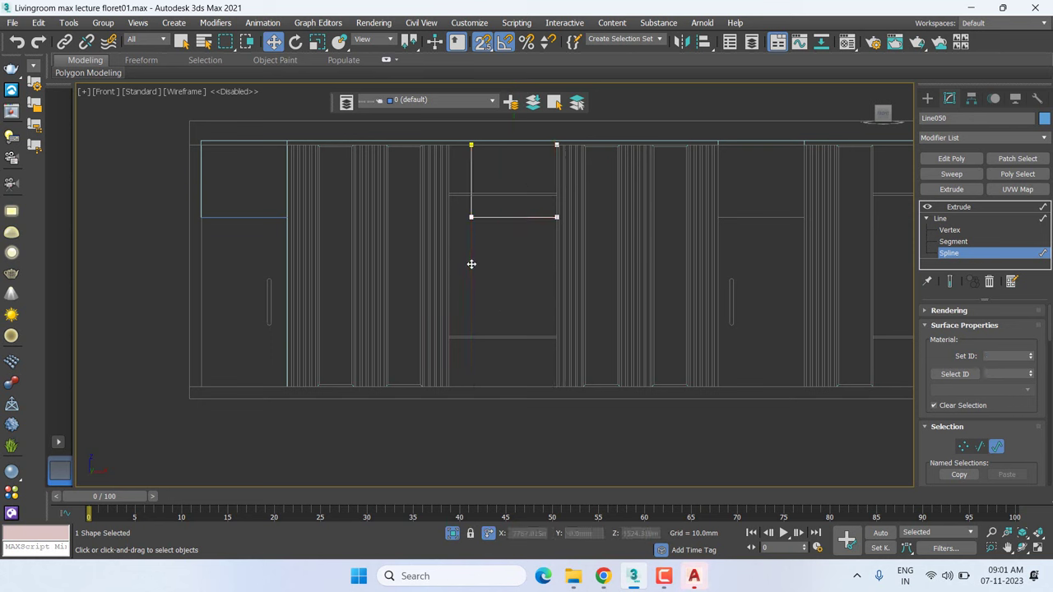
Snap the rectangle's top-left vertices leftward to widen it across the central bay
click(950, 230)
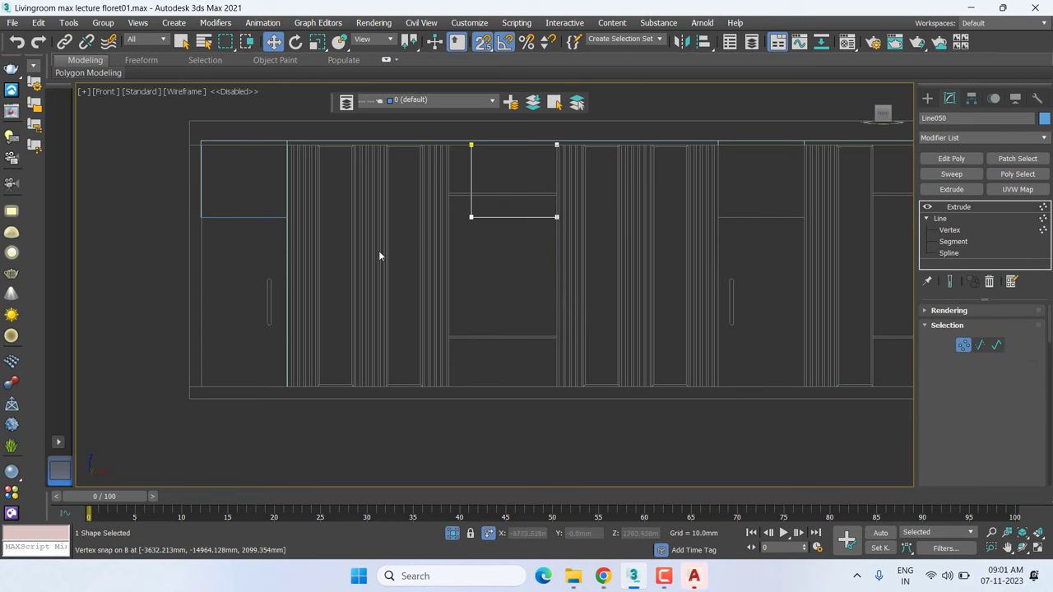
drag(378, 252, 704, 205)
scroll(485, 188, up, 4)
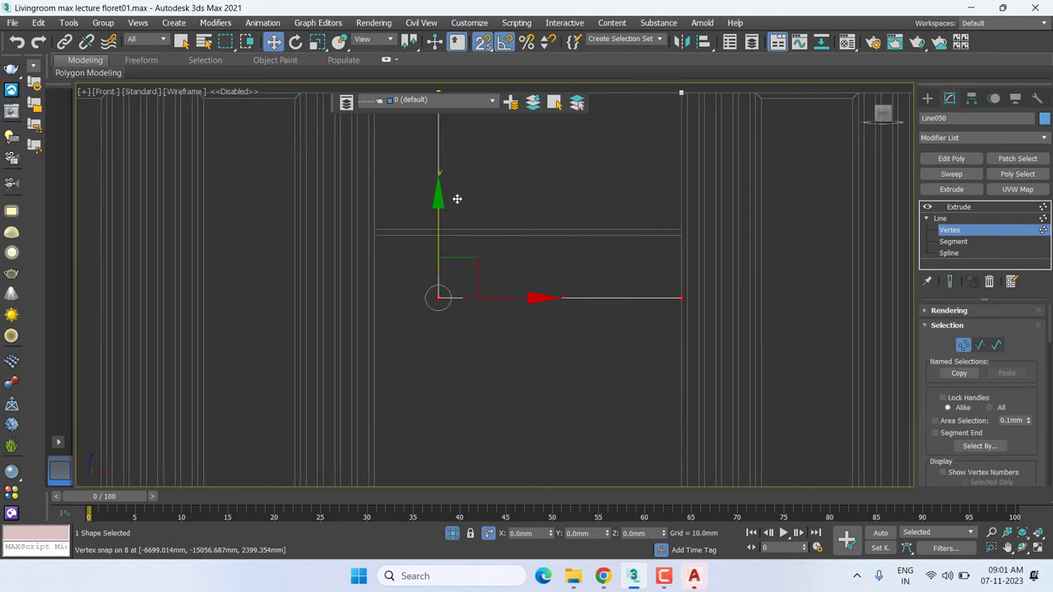
drag(438, 298, 682, 226)
scroll(444, 222, down, 3)
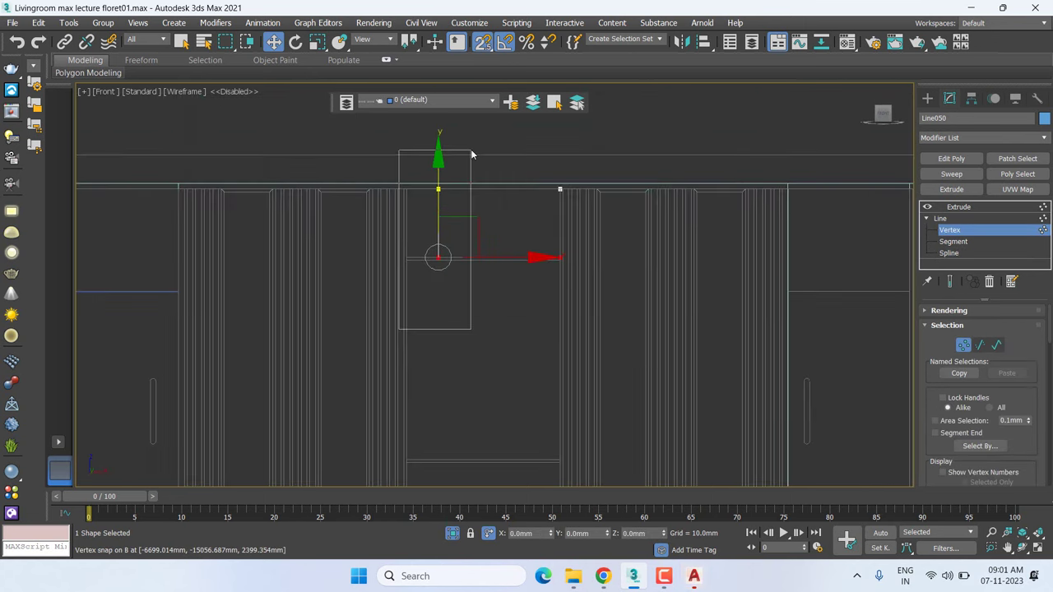
scroll(472, 228, up, 2)
drag(427, 179, 381, 179)
click(992, 252)
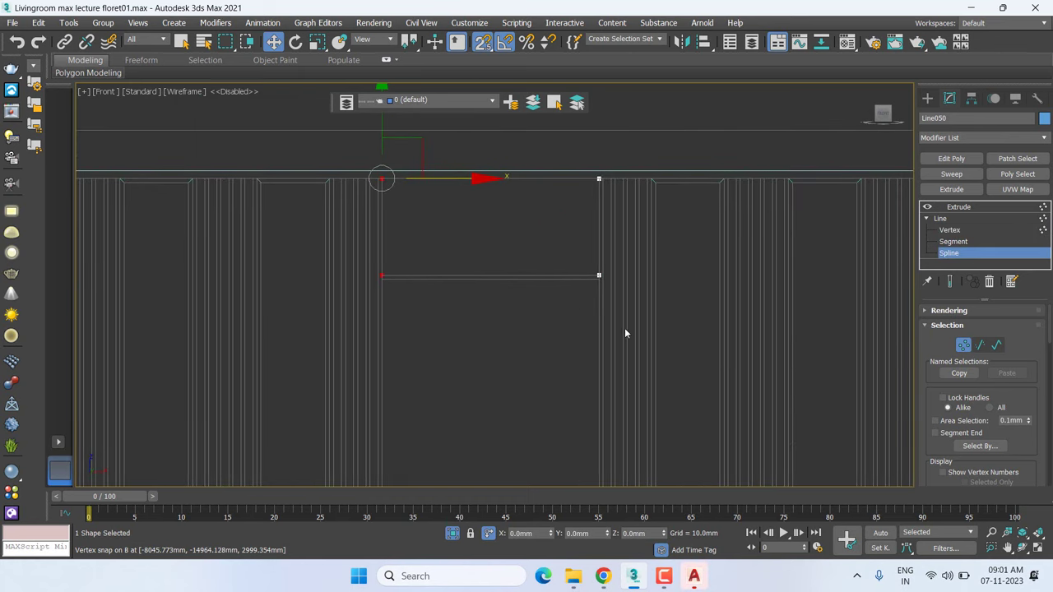
Shift-copy the outline rectangle and snap the copy onto the upper strip
drag(622, 324, 568, 262)
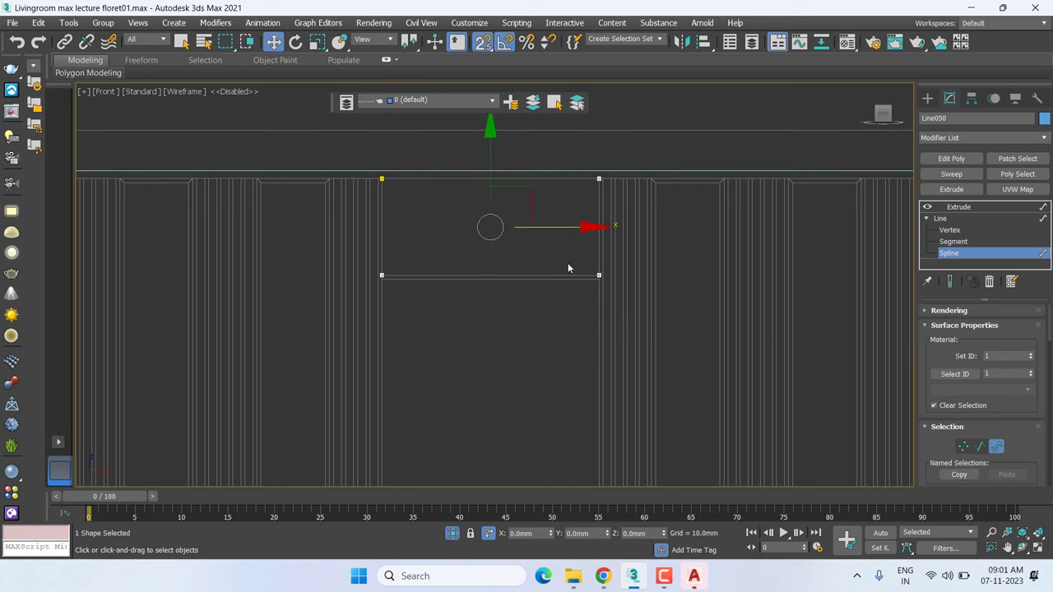
shift+drag(491, 235, 490, 372)
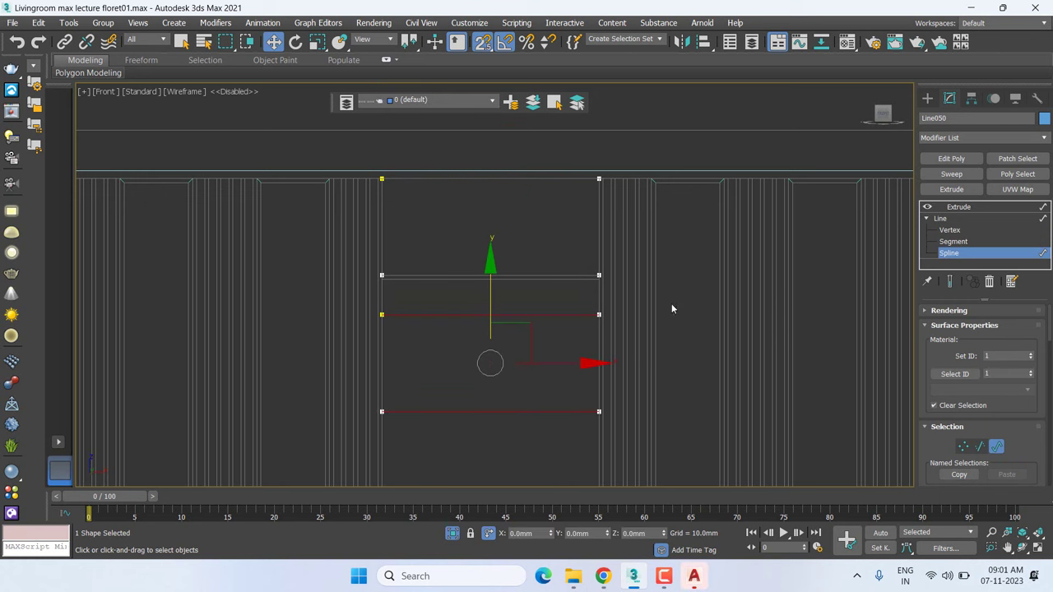
scroll(672, 309, up, 4)
scroll(581, 307, up, 2)
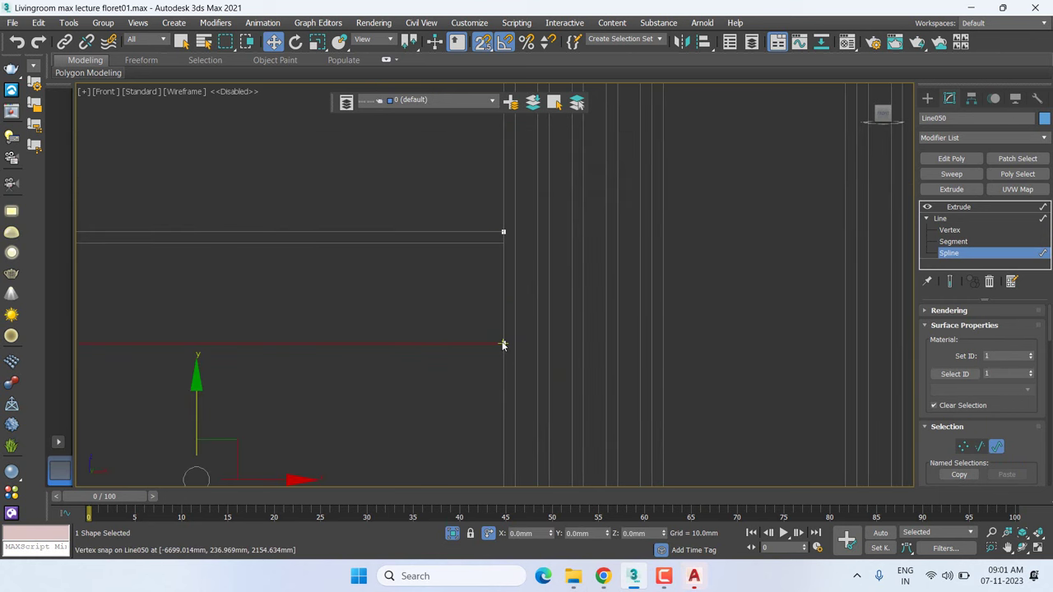
drag(504, 281, 499, 275)
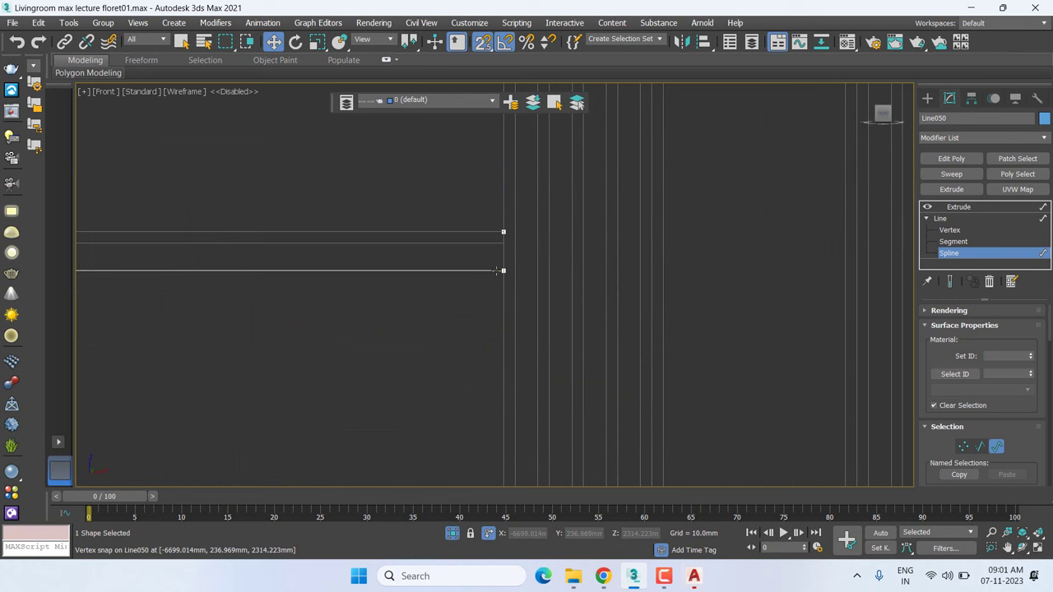
right_click(497, 271)
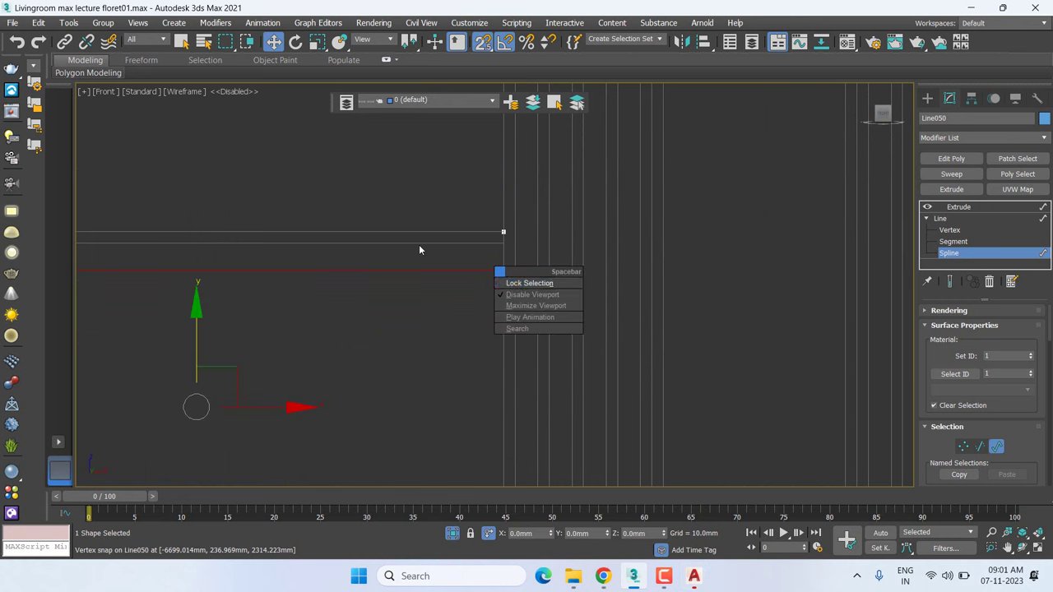
key(Escape)
drag(502, 271, 503, 243)
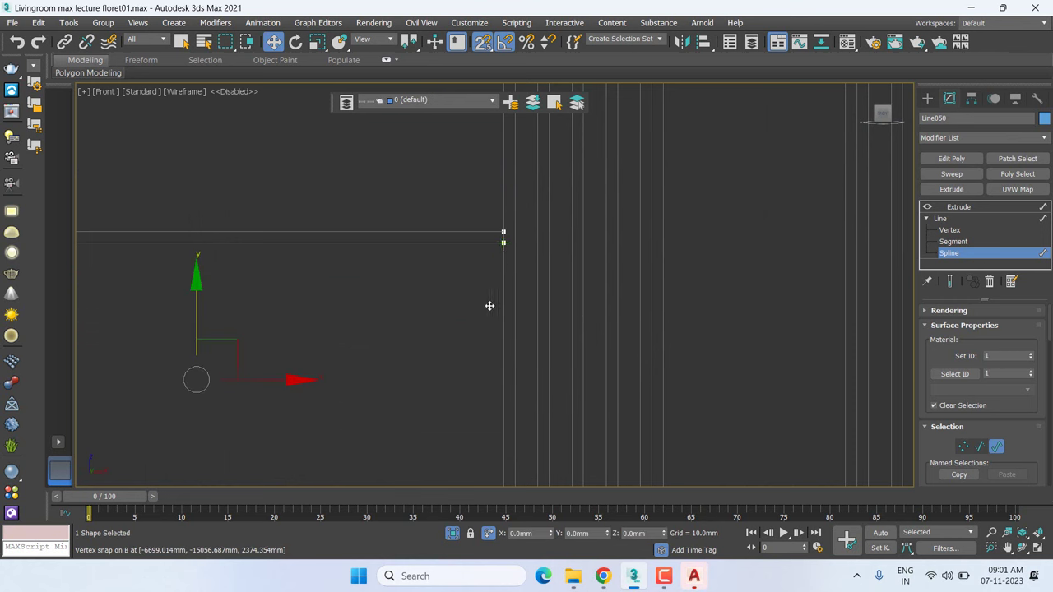
scroll(489, 305, down, 5)
scroll(490, 306, down, 3)
Stretch the copied rectangle's lower edge further down the panel
click(949, 253)
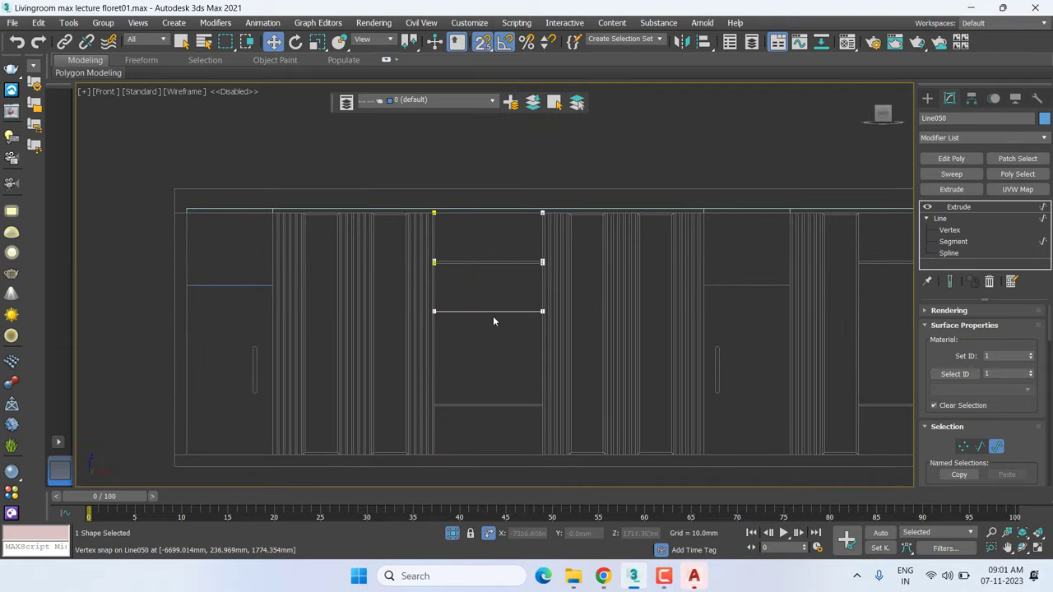
key(2)
click(492, 313)
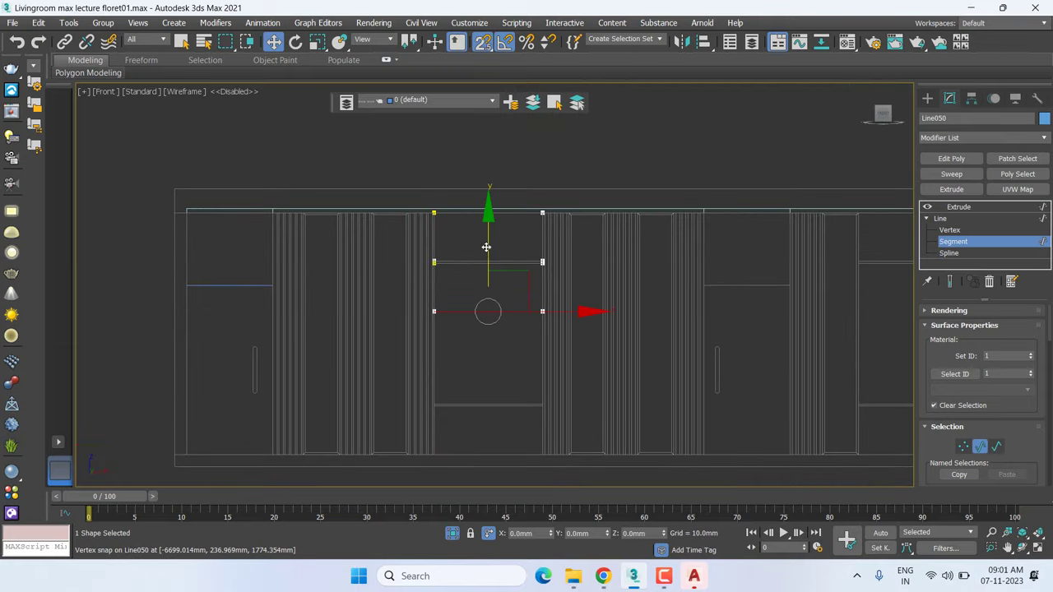
drag(488, 311, 535, 404)
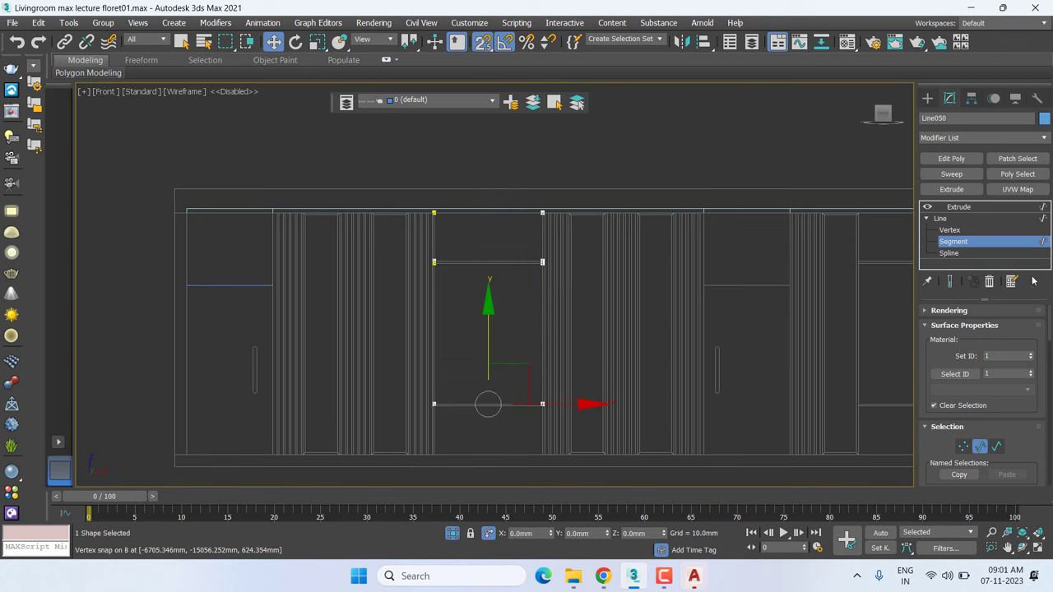
Move the copied rectangle down the panel and snap it onto the edge above
click(949, 254)
scroll(489, 390, up, 2)
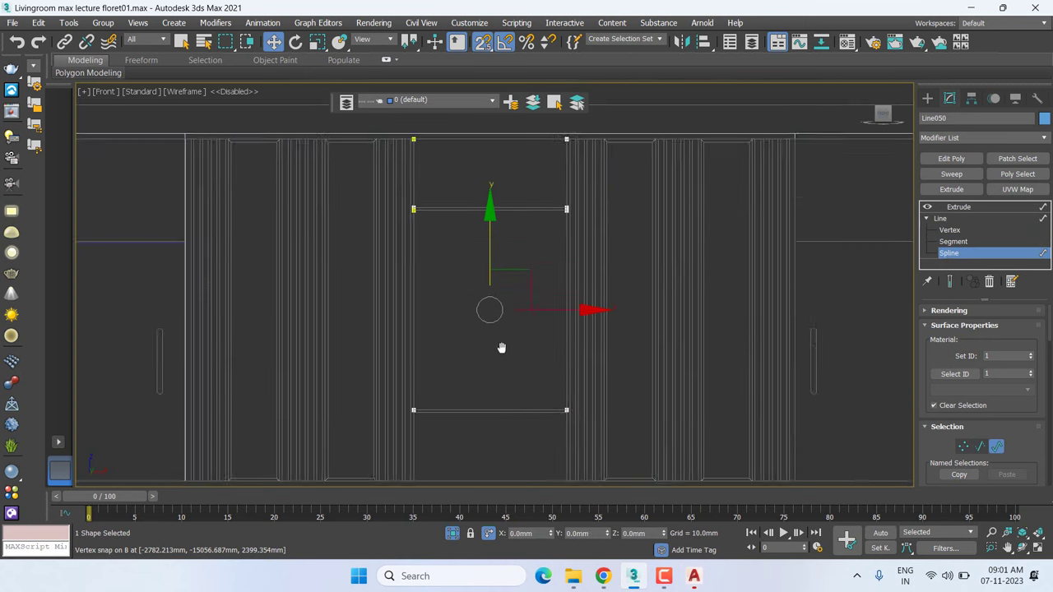
middle_drag(501, 348, 503, 307)
drag(499, 205, 500, 317)
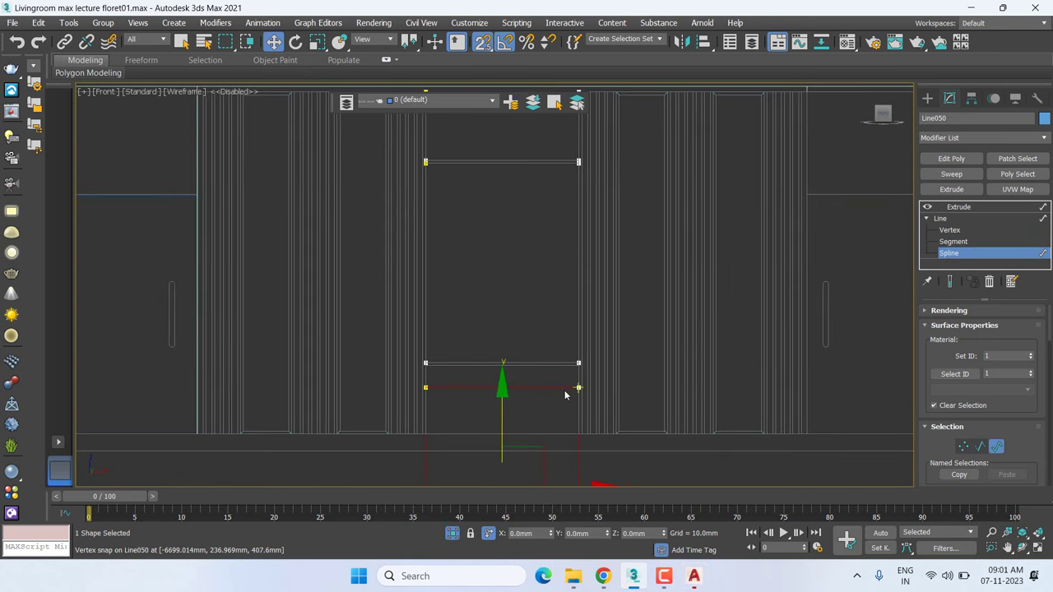
scroll(626, 382, up, 3)
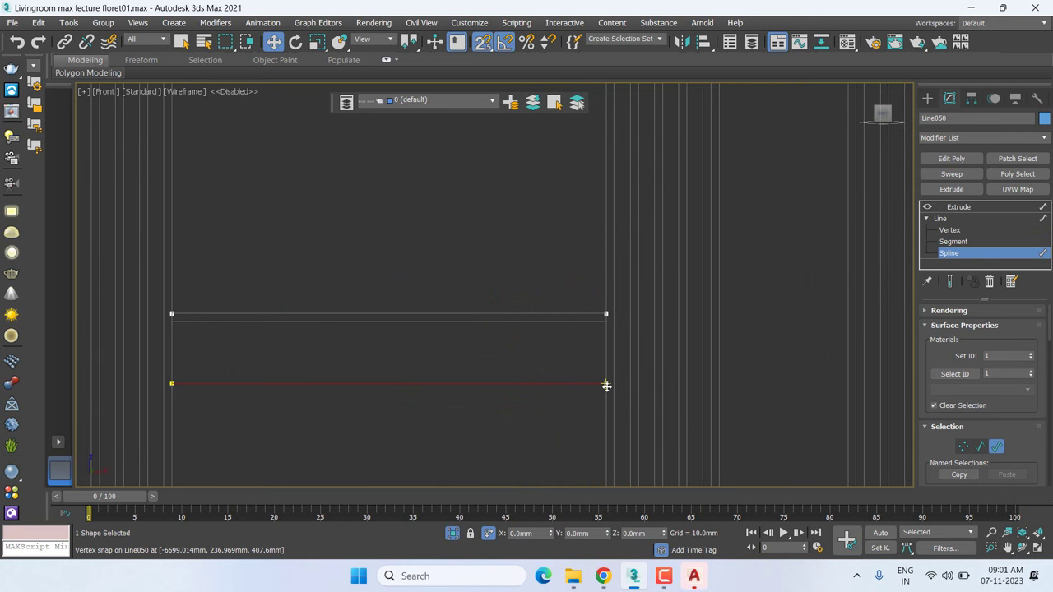
drag(607, 386, 606, 328)
scroll(601, 328, down, 3)
scroll(671, 266, down, 2)
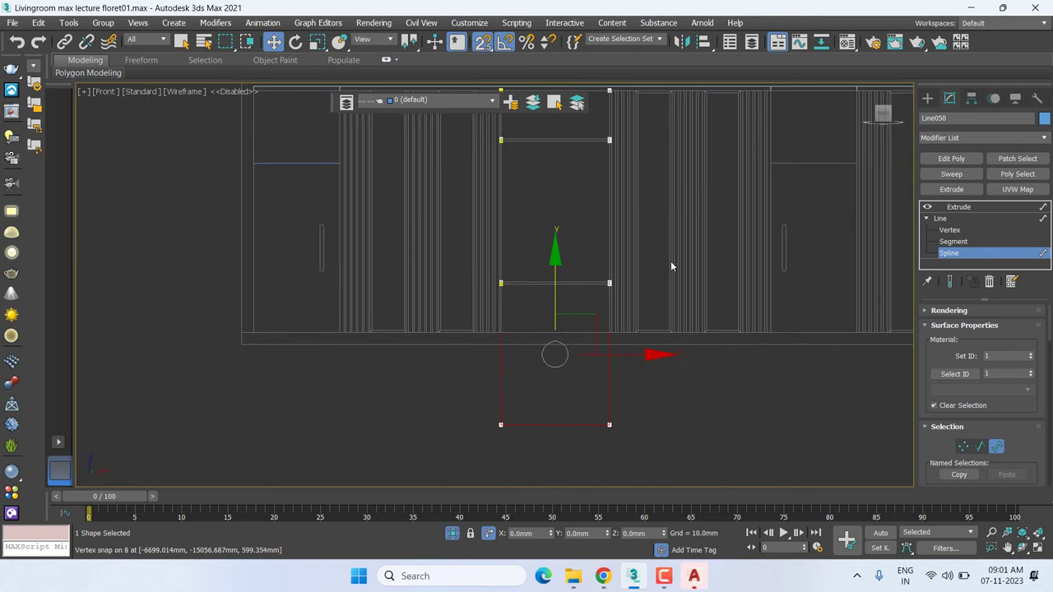
Pull the rectangle's bottom edge up to the panel's base line and return to the 18.0mm Extrude
click(954, 242)
click(555, 425)
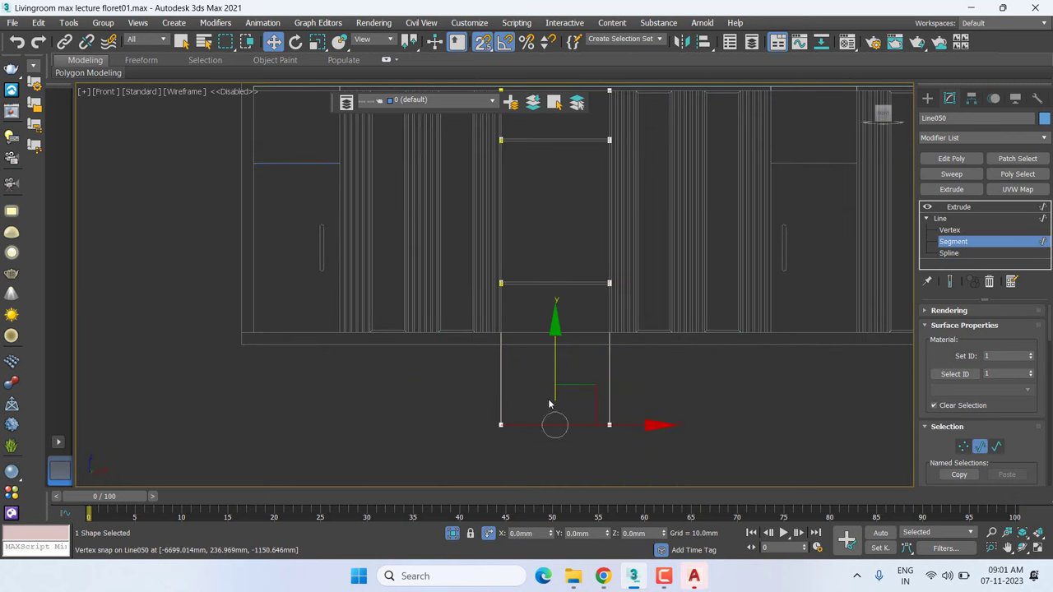
drag(559, 344, 609, 334)
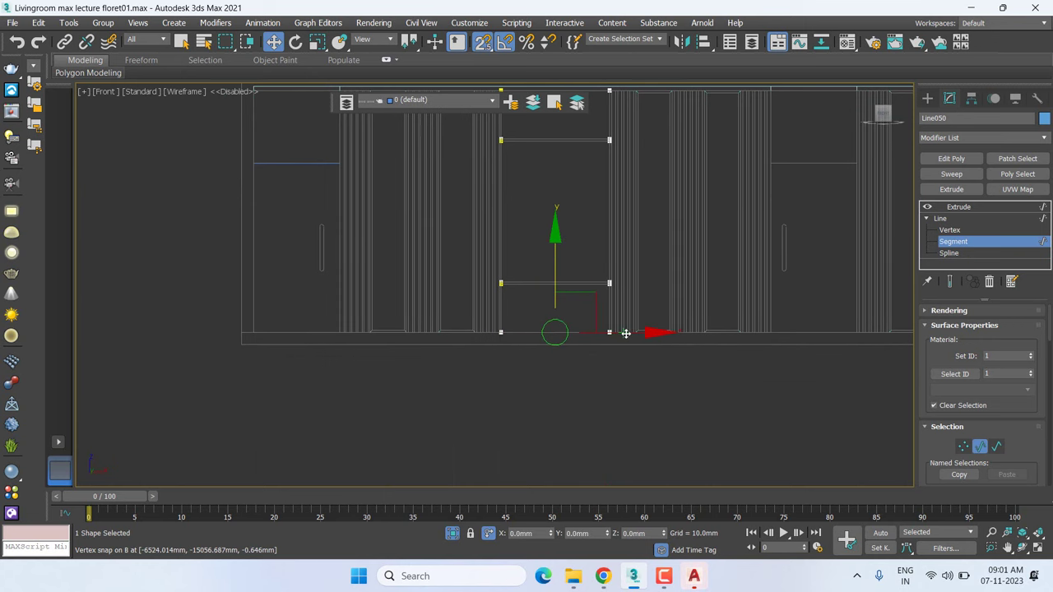
scroll(609, 334, down, 2)
mouse_move(576, 353)
middle_down()
mouse_move(536, 387)
mouse_move(441, 429)
middle_up()
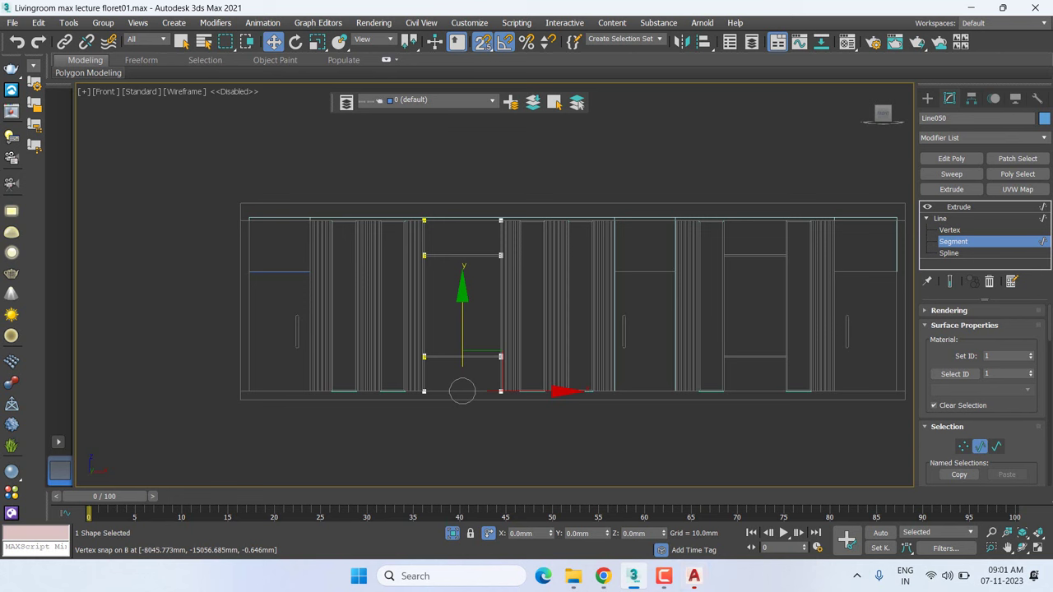
click(948, 254)
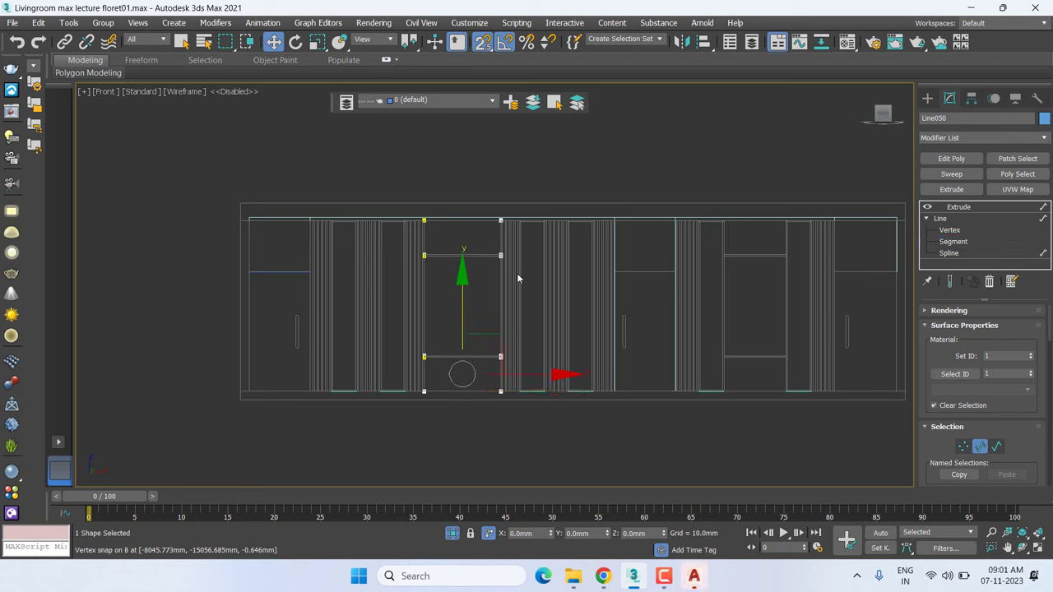
click(977, 207)
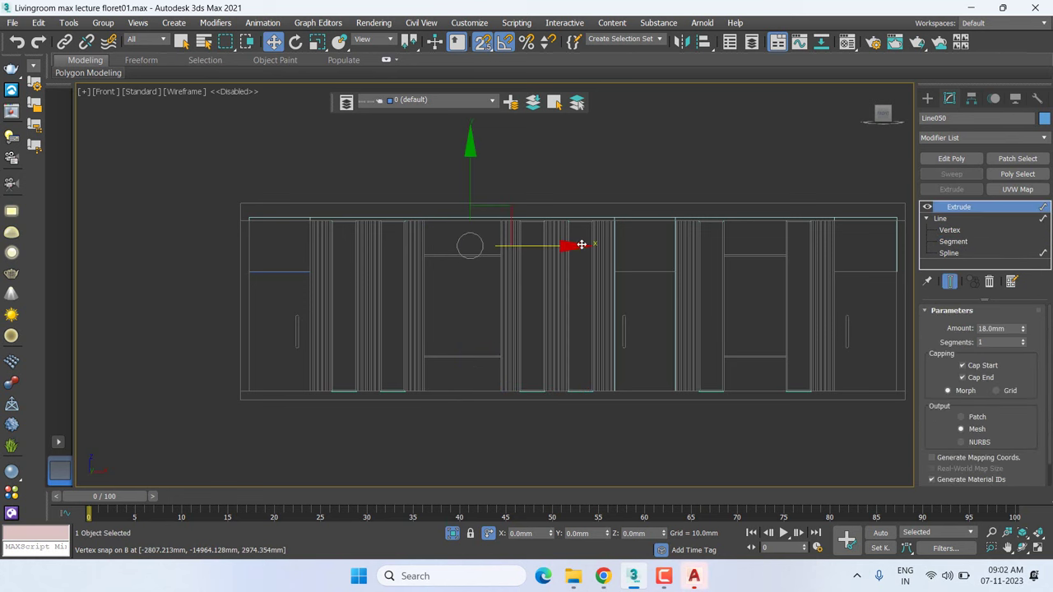
Copy the panel block to the right as Line051 and snap it into the next column
mouse_move(555, 247)
mouse_down()
mouse_move(747, 259)
mouse_move(792, 231)
mouse_up()
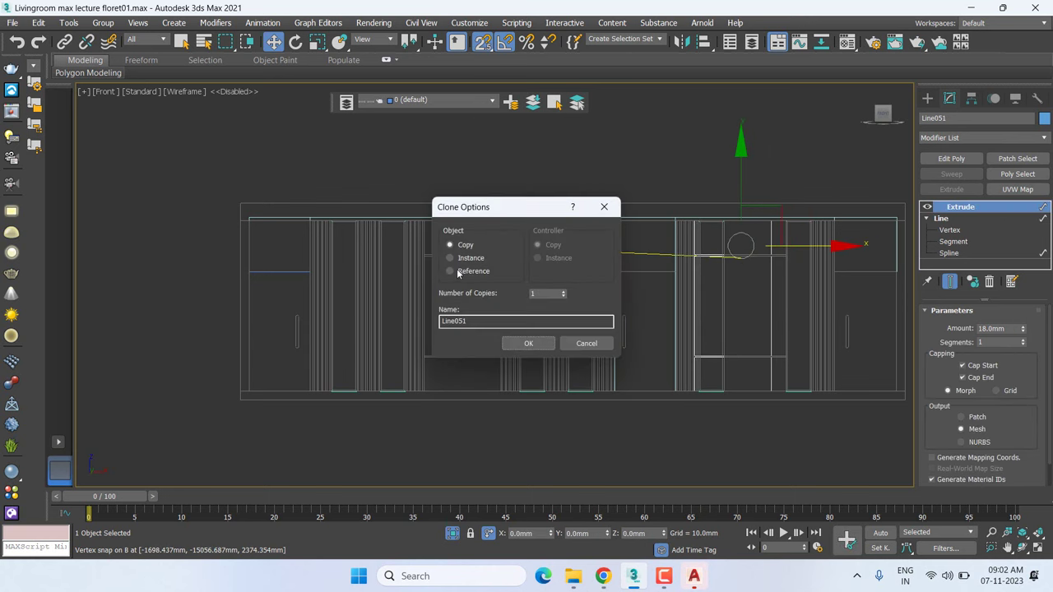
click(527, 343)
scroll(777, 214, up, 5)
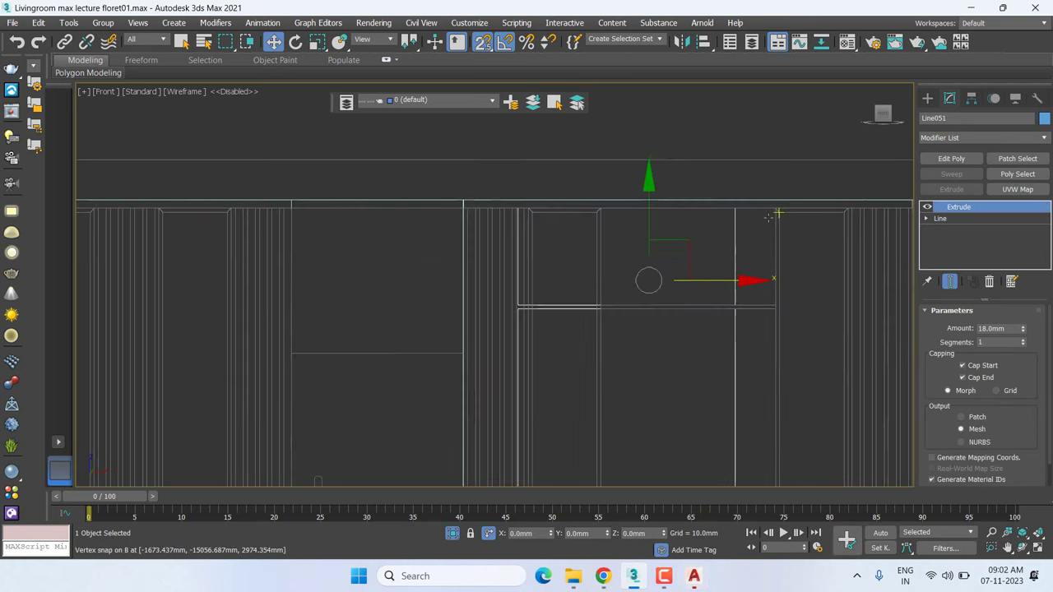
scroll(753, 218, up, 2)
shift+right_click(725, 202)
click(730, 207)
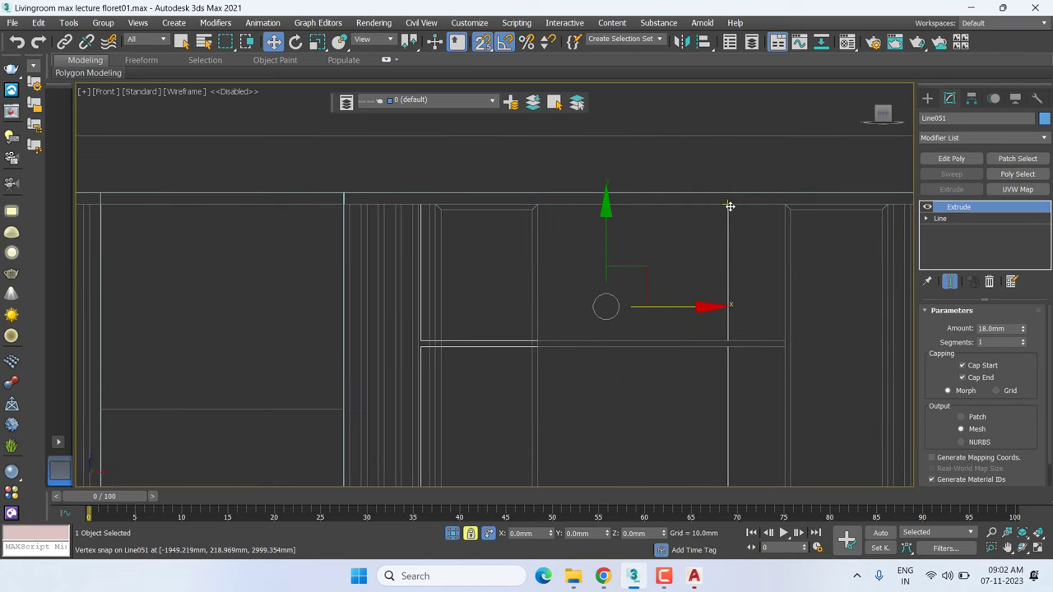
drag(730, 206, 787, 205)
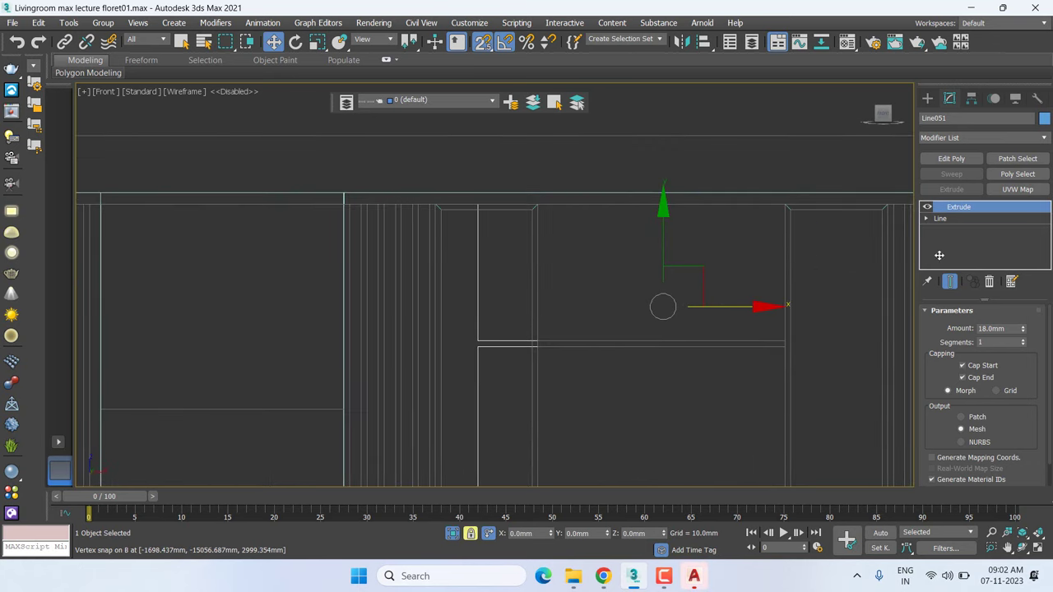
Snap Line051's left outline vertices rightward to narrow the panel to its column
click(928, 218)
click(951, 229)
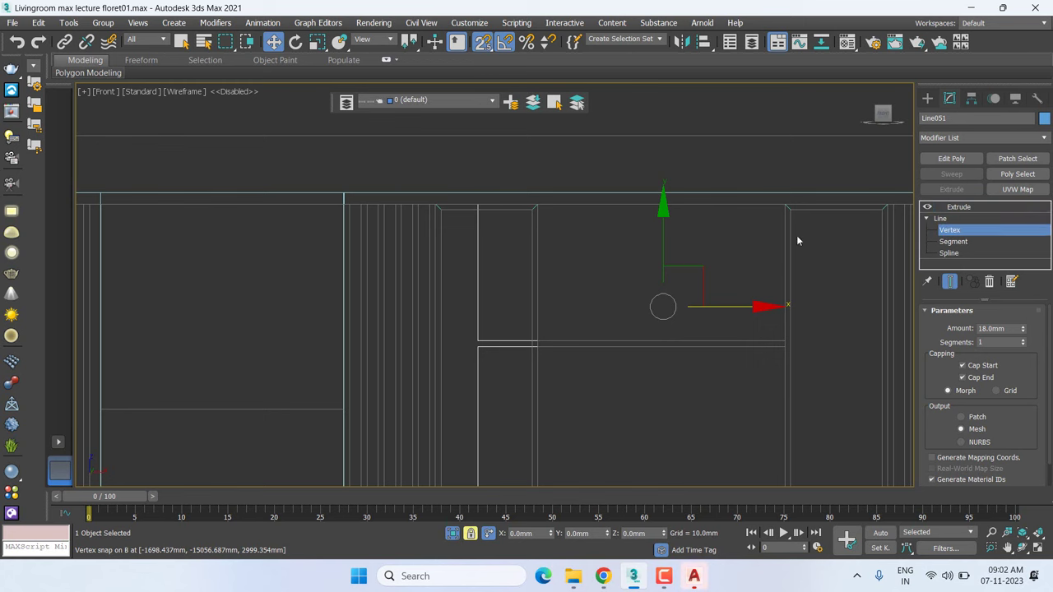
scroll(454, 319, down, 5)
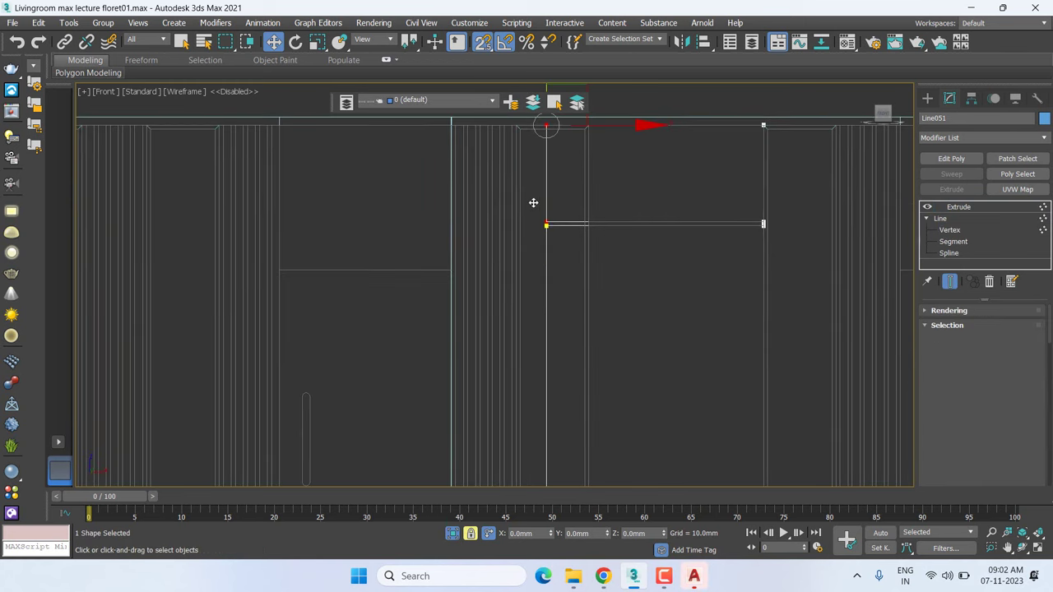
right_click(527, 424)
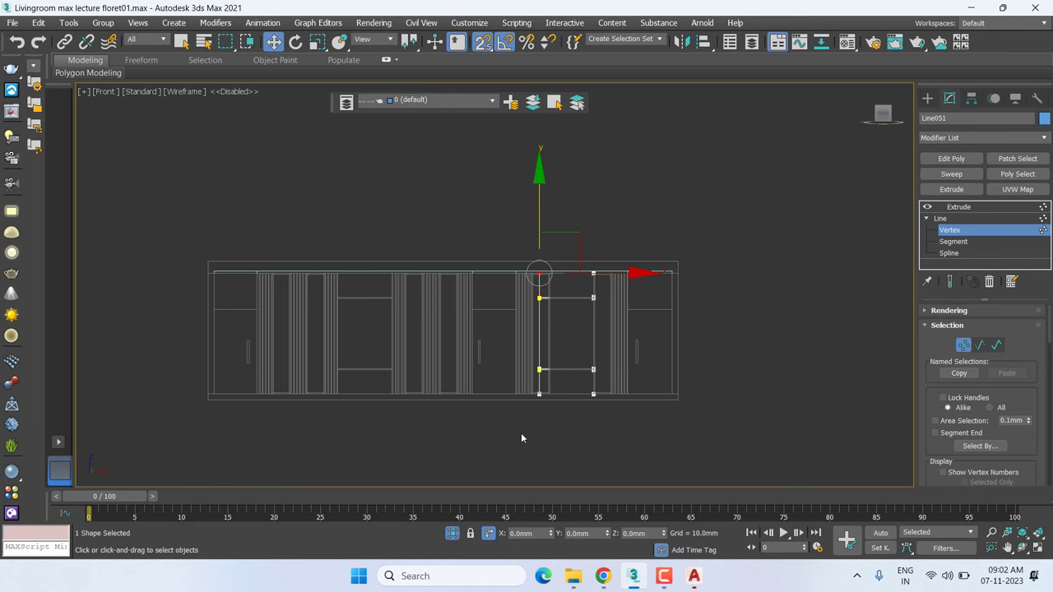
drag(521, 433, 560, 181)
scroll(537, 284, up, 5)
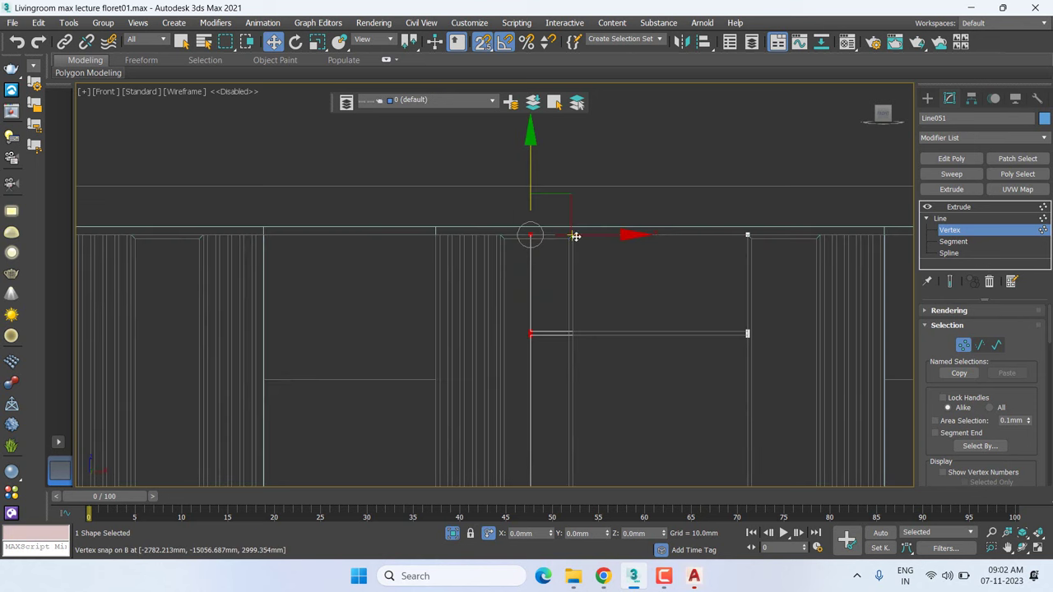
drag(576, 236, 578, 231)
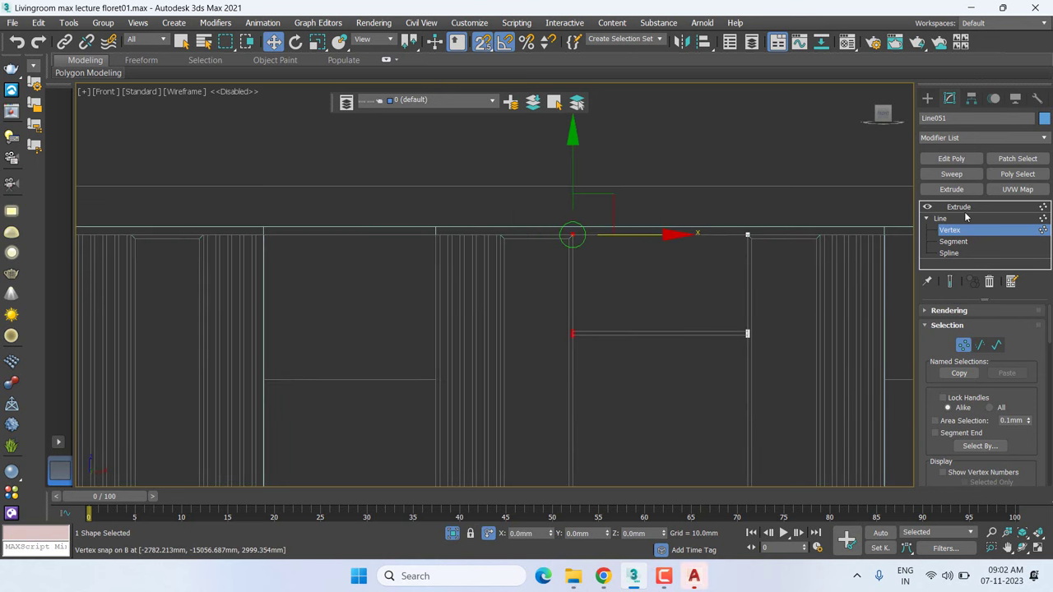
scroll(612, 261, down, 3)
scroll(615, 268, down, 2)
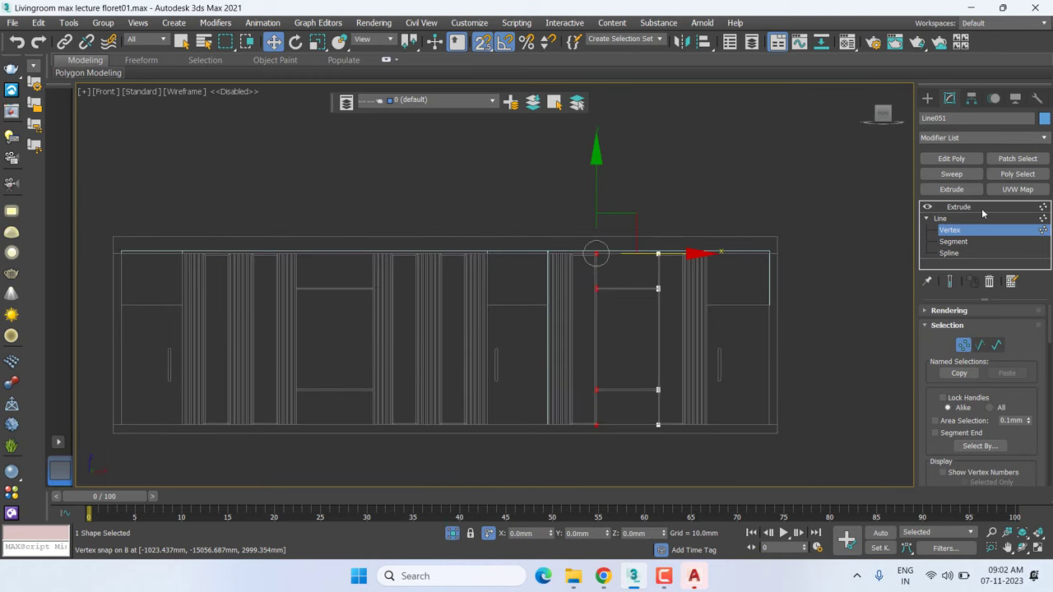
click(982, 208)
click(191, 318)
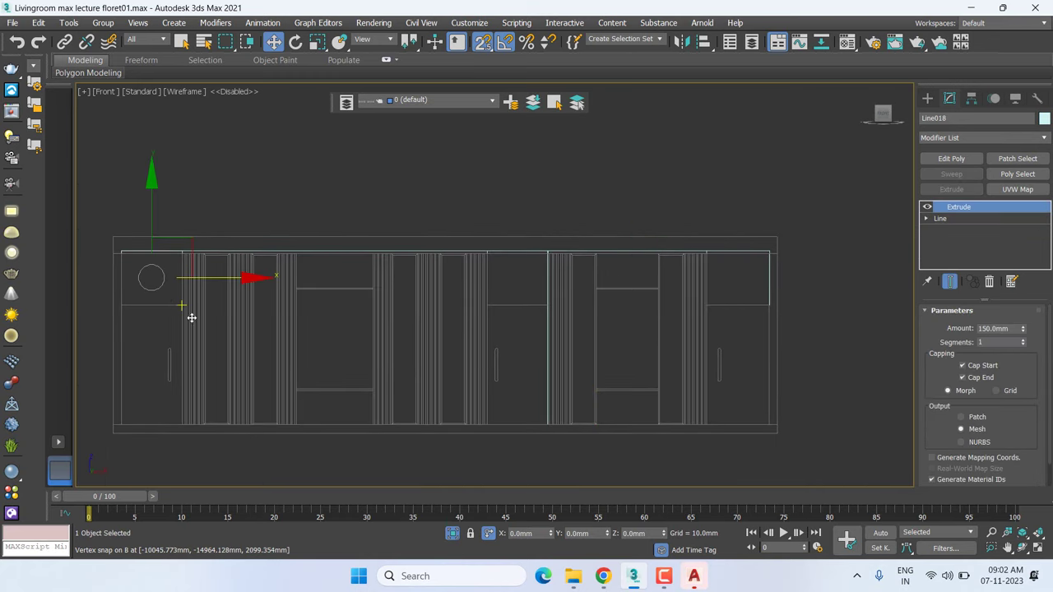
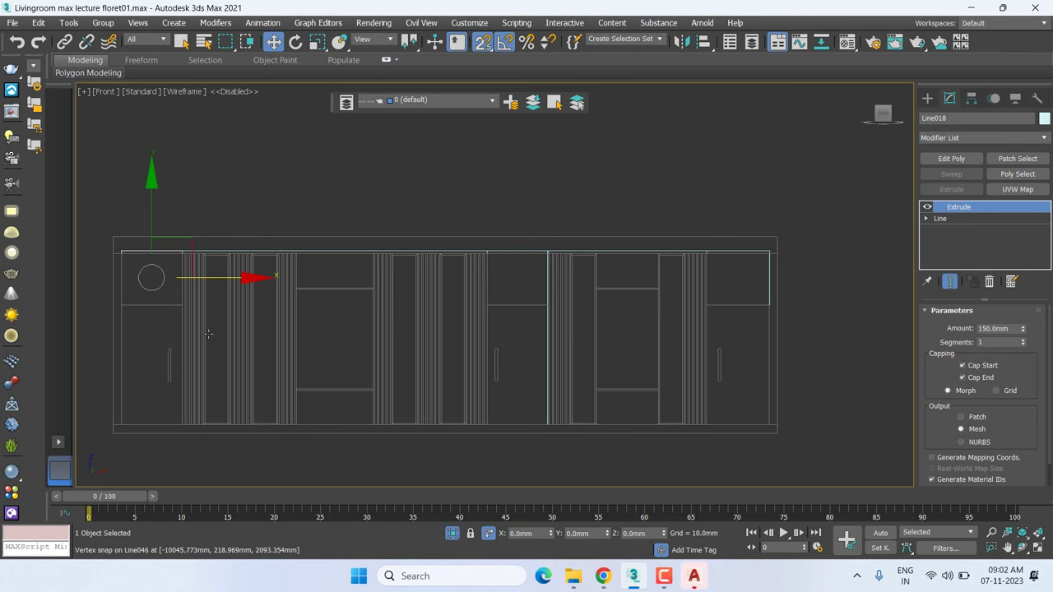
Snap-move the left panel right, then at Spline level move its rectangular outline down the wall
drag(181, 306, 272, 327)
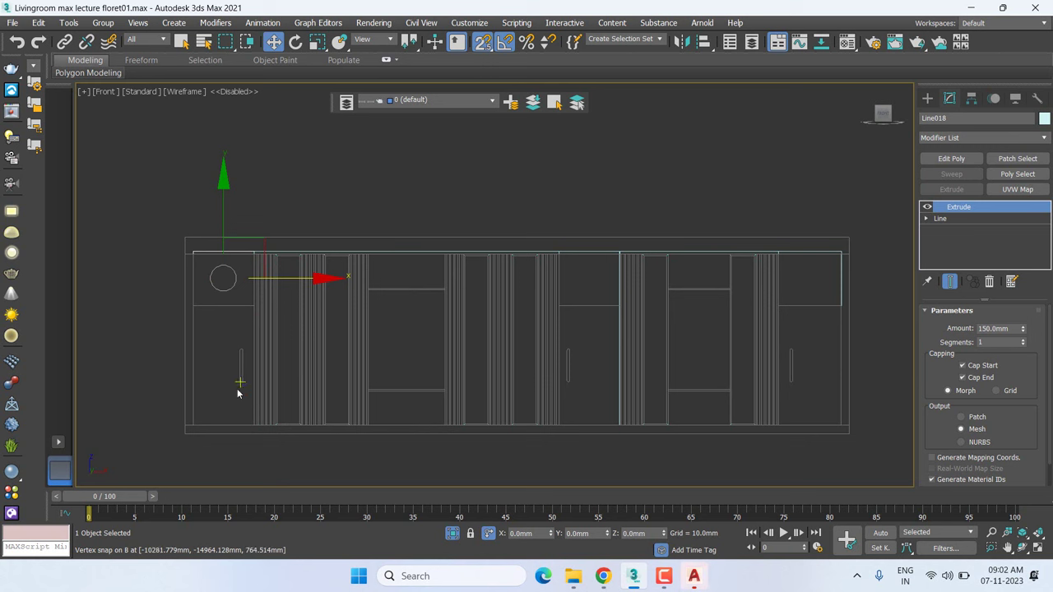
click(926, 220)
click(949, 253)
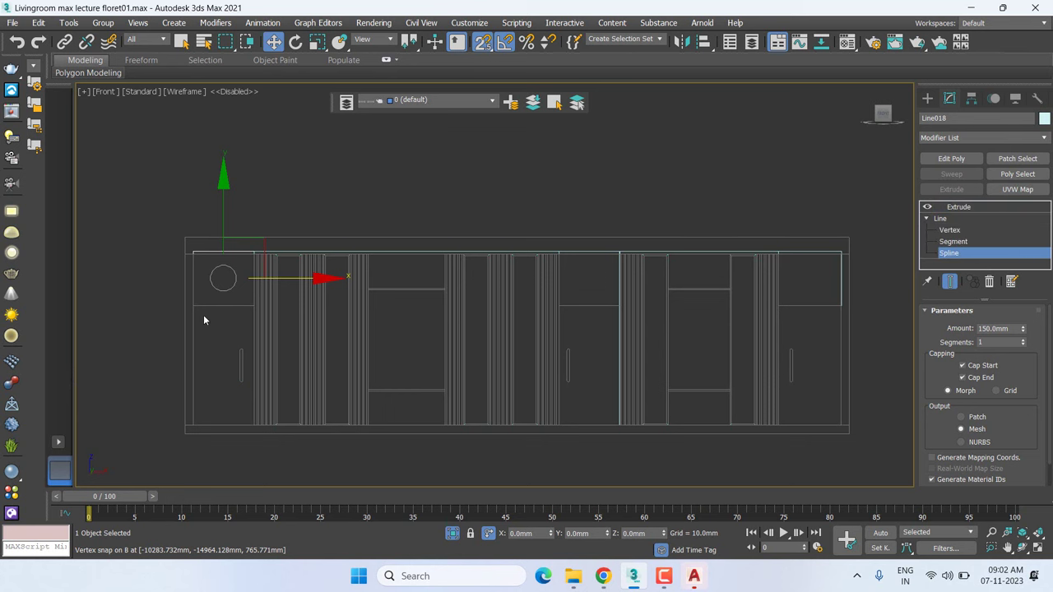
scroll(203, 314, up, 2)
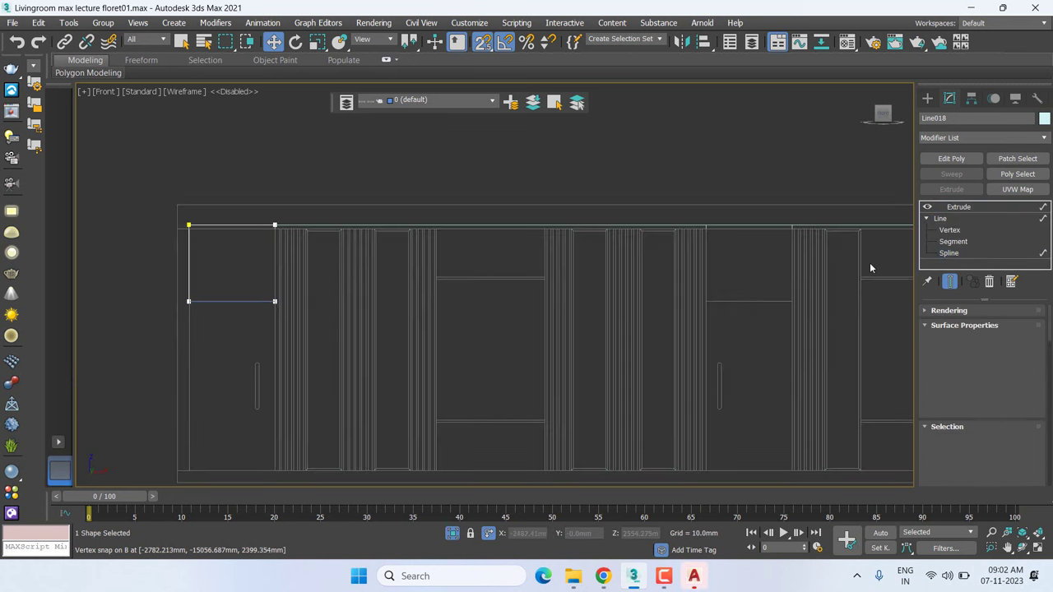
click(228, 301)
scroll(228, 304, up, 2)
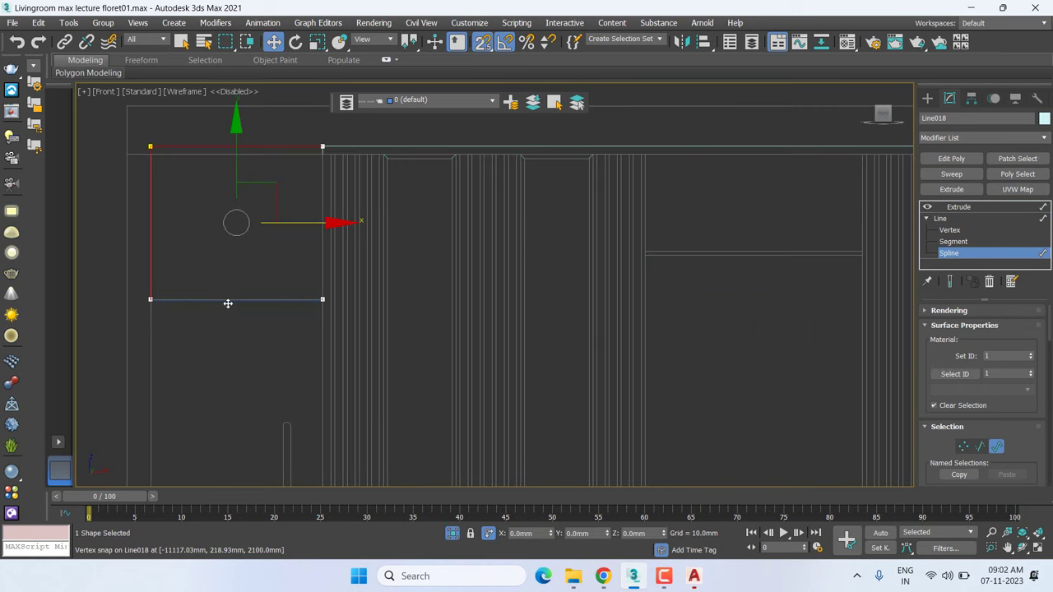
scroll(227, 304, down, 1)
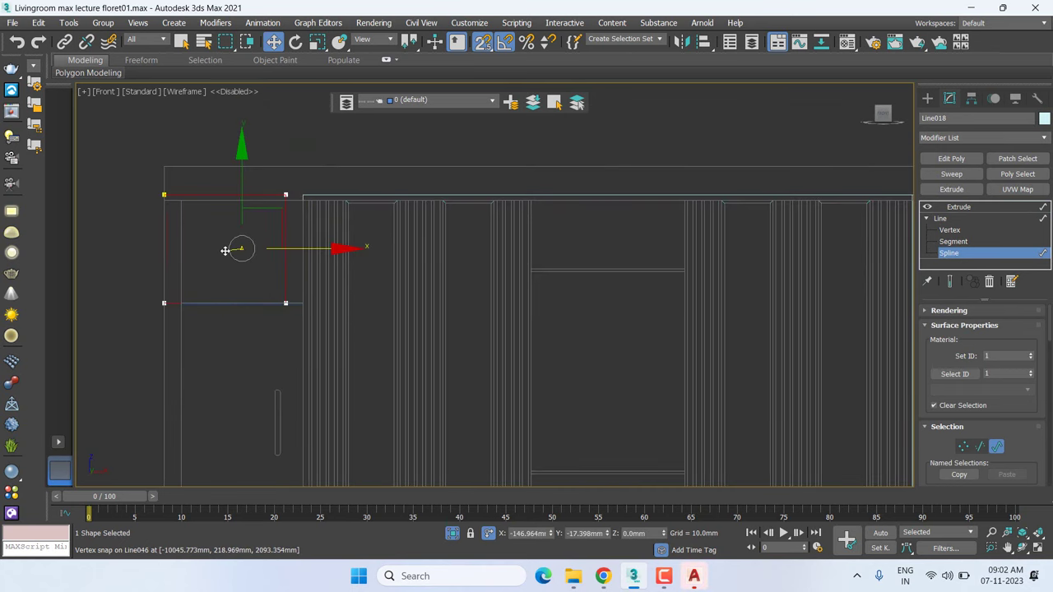
middle_drag(225, 250, 463, 255)
scroll(299, 260, down, 1)
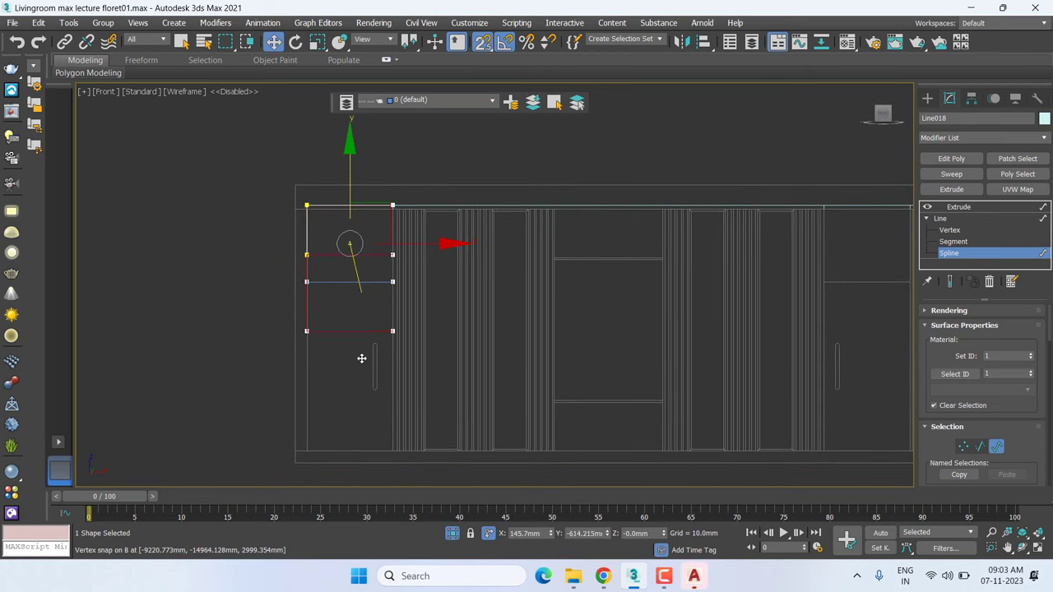
drag(350, 164, 362, 357)
Lock the outline selection and snap its top to sit just under the top band line
scroll(431, 324, up, 3)
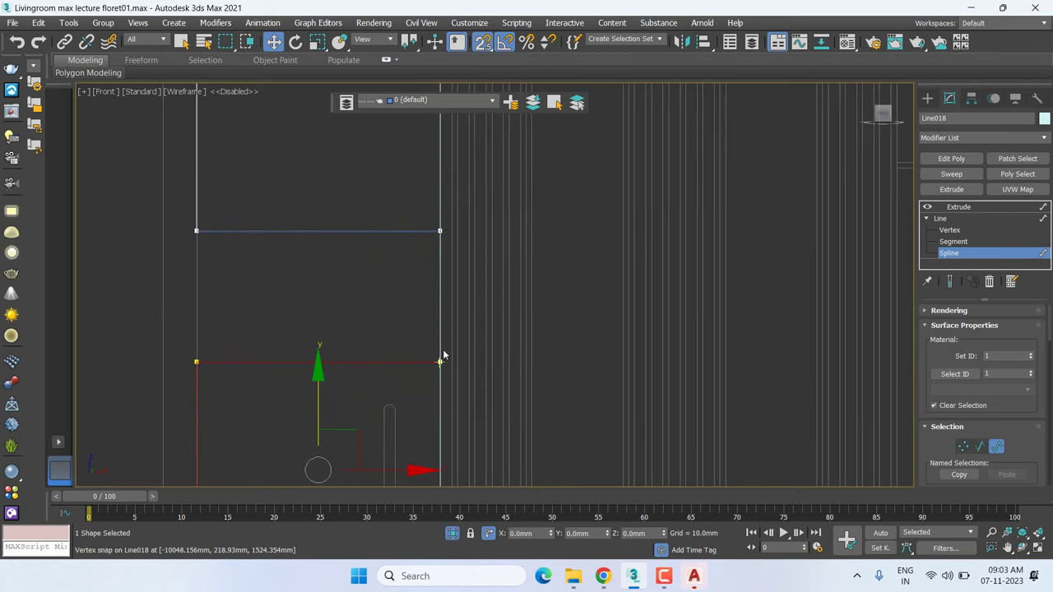
shift+right_click(437, 346)
click(462, 360)
drag(442, 362, 425, 355)
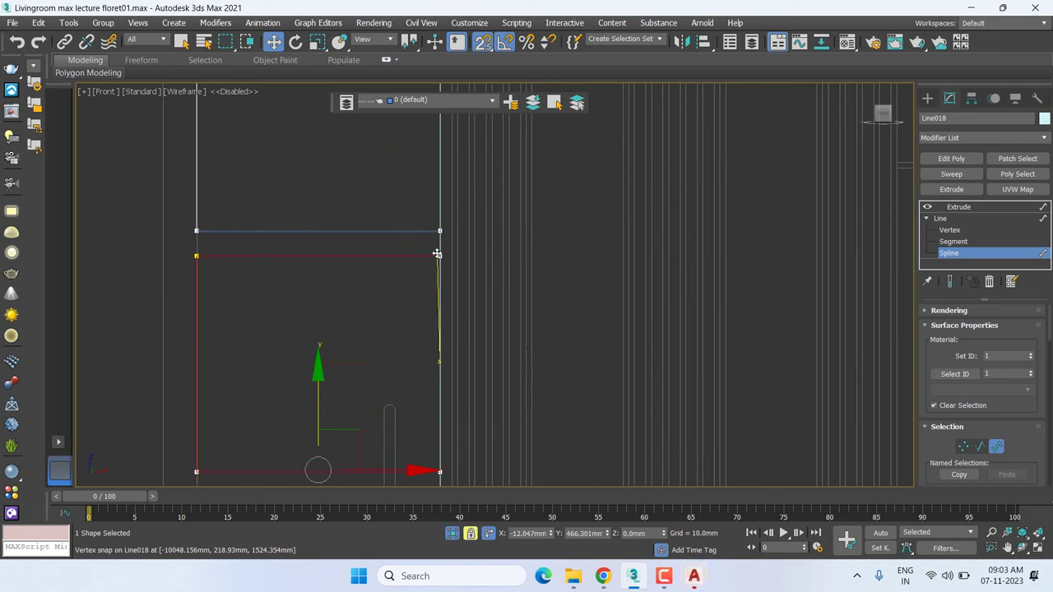
drag(428, 289, 442, 230)
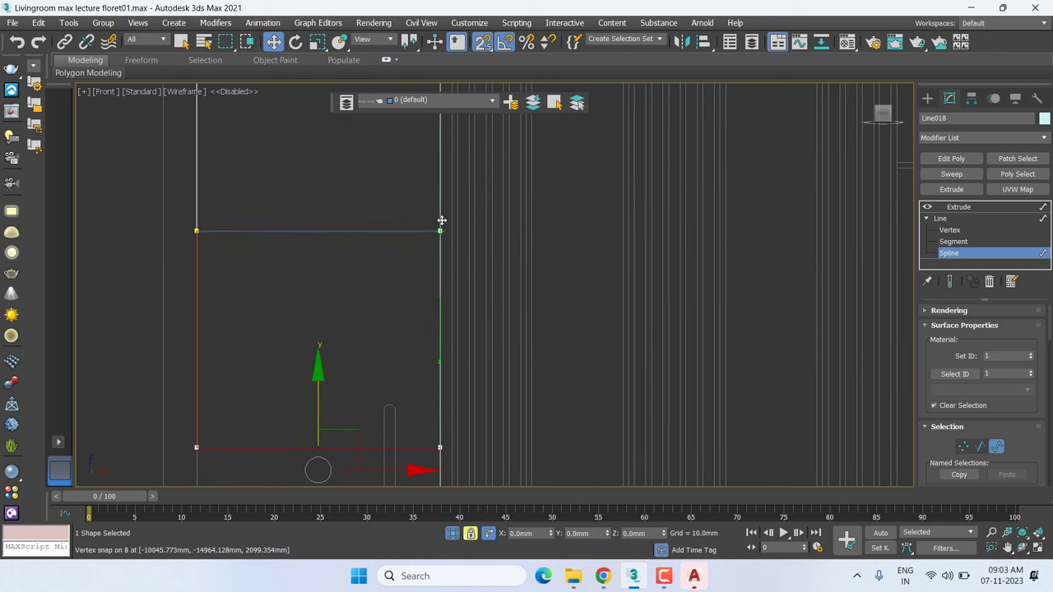
scroll(440, 224, up, 3)
scroll(437, 251, up, 1)
drag(439, 296, 433, 273)
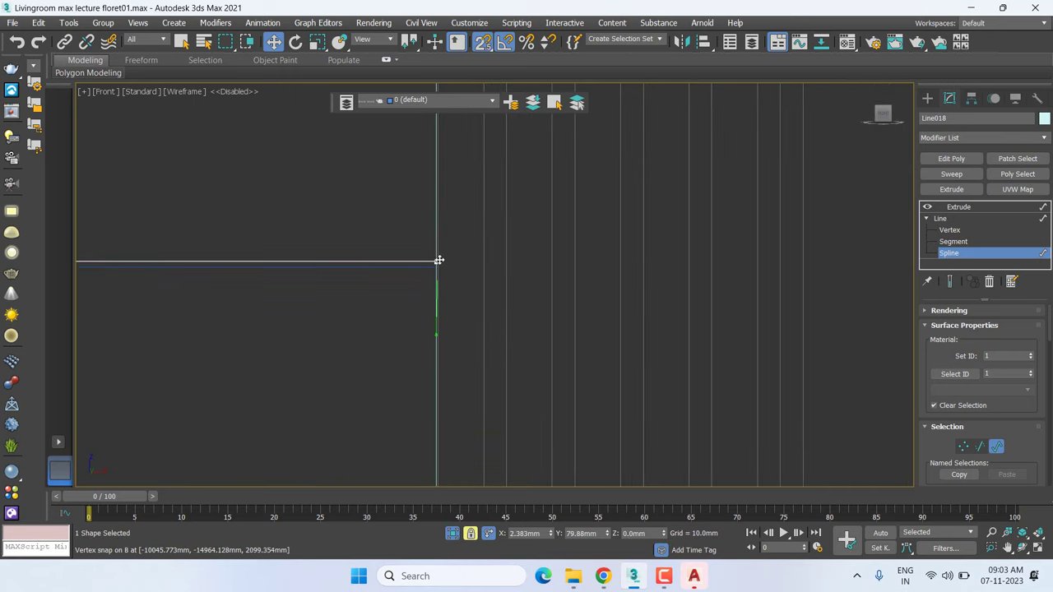
scroll(435, 279, down, 3)
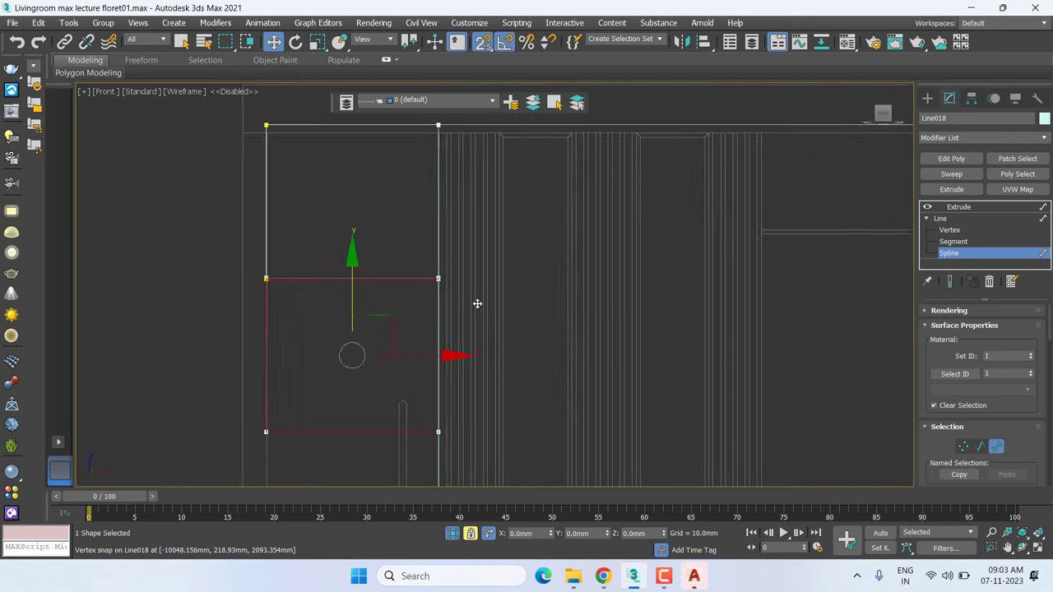
scroll(473, 300, down, 2)
At Segment level, snap the panel's bottom segment down to the wall base
click(949, 253)
key(2)
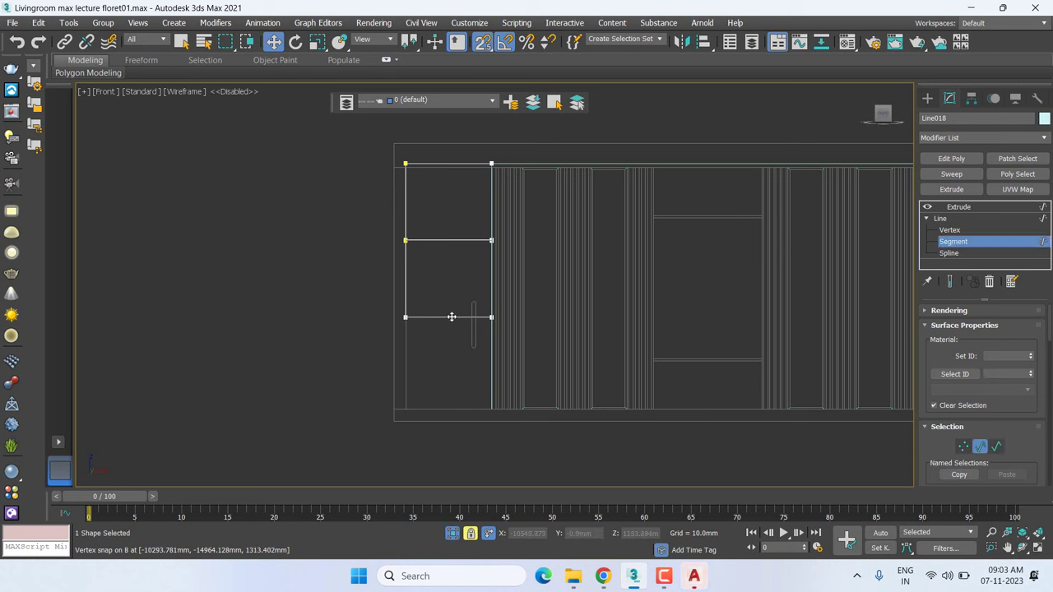
right_click(451, 317)
click(452, 317)
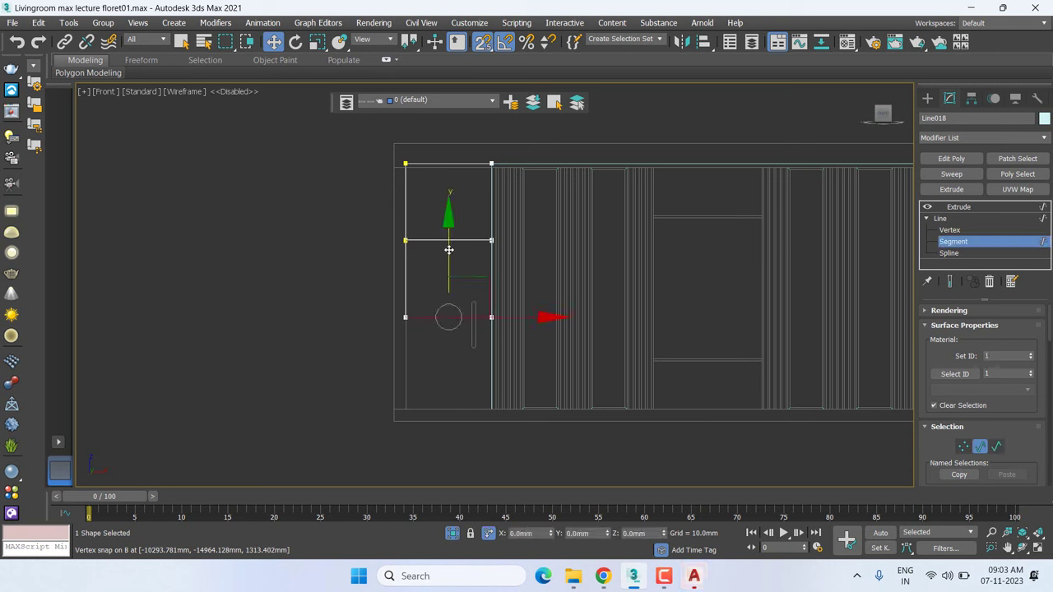
drag(452, 317, 491, 409)
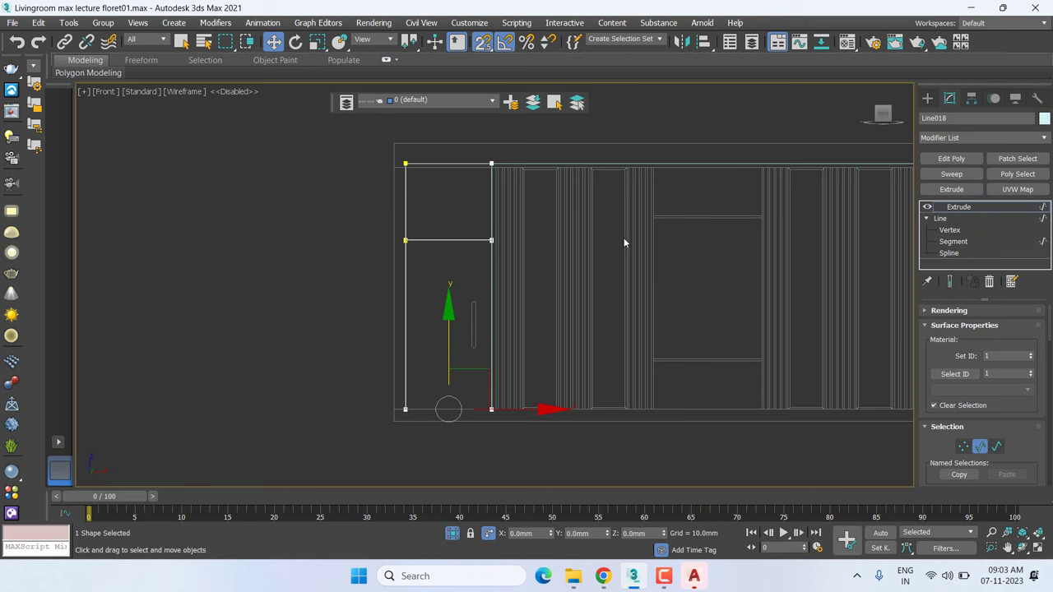
scroll(553, 255, down, 3)
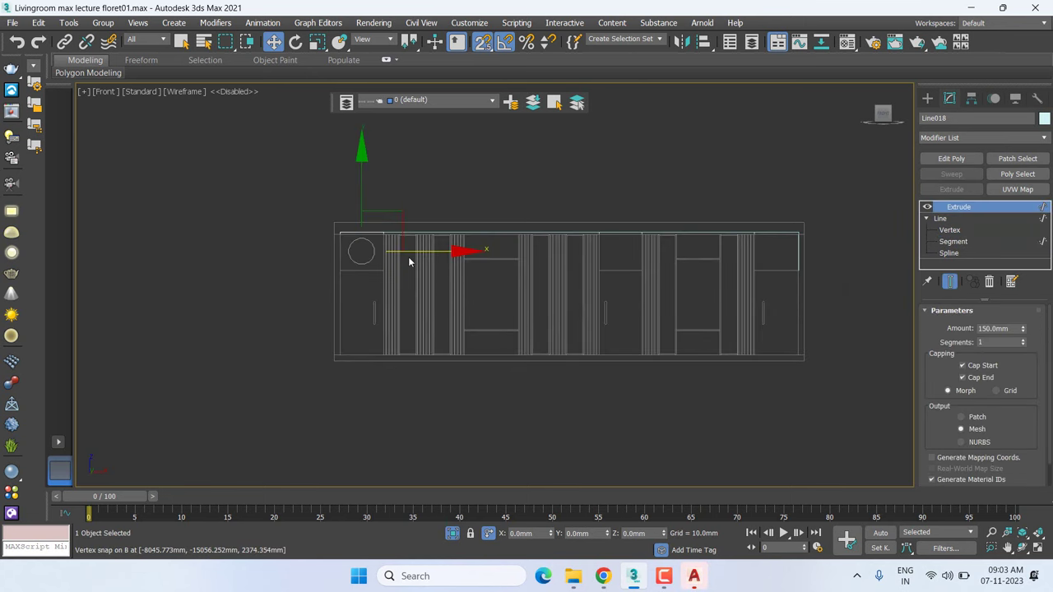
Clone the panel to the right as a Copy (Line052) and snap it against the top band
shift+drag(416, 254, 656, 272)
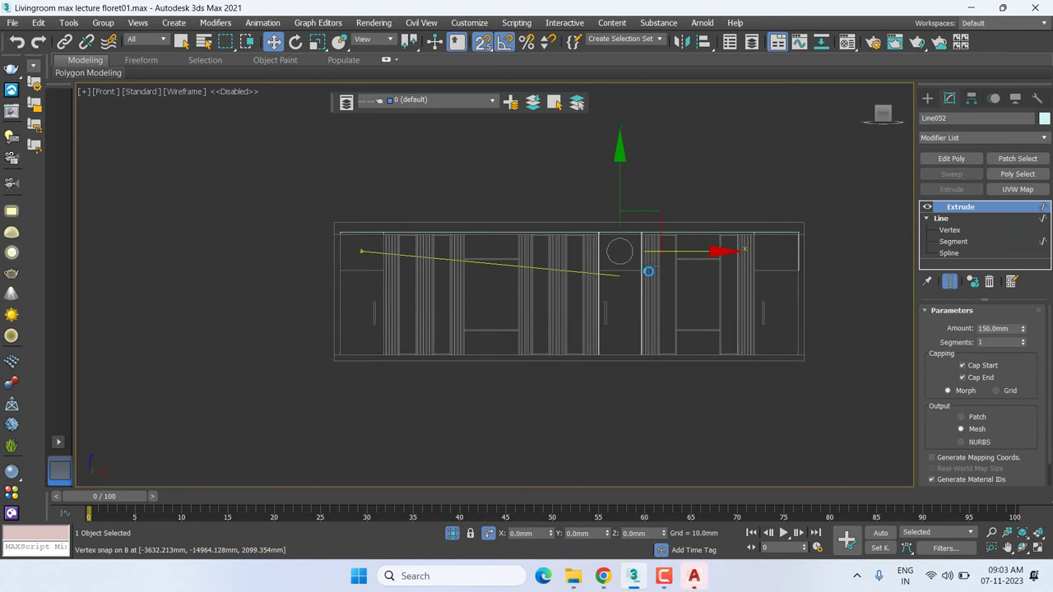
click(528, 344)
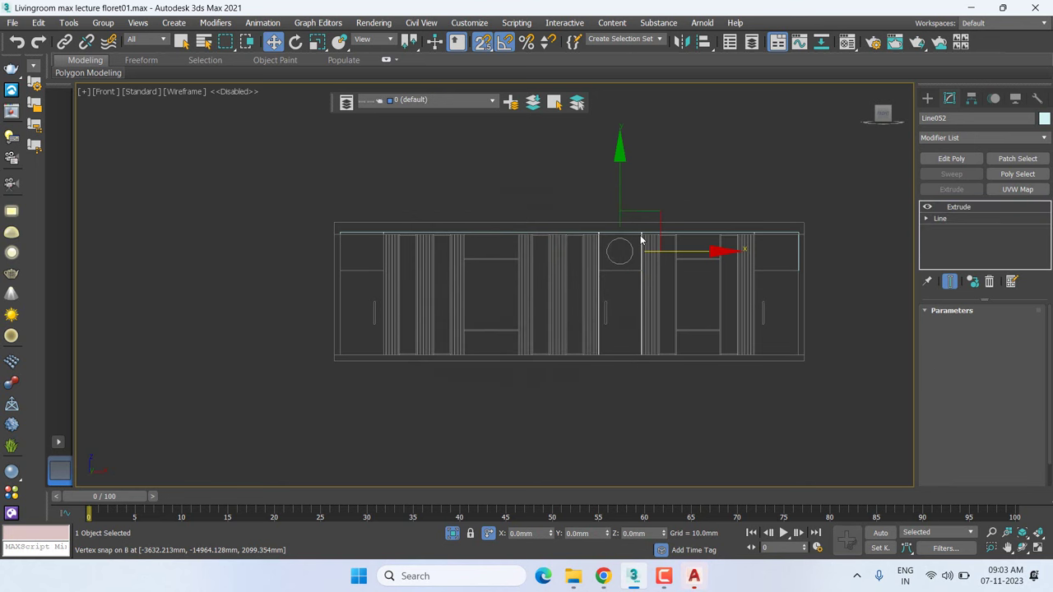
scroll(640, 236, up, 3)
scroll(640, 235, up, 3)
shift+right_click(653, 212)
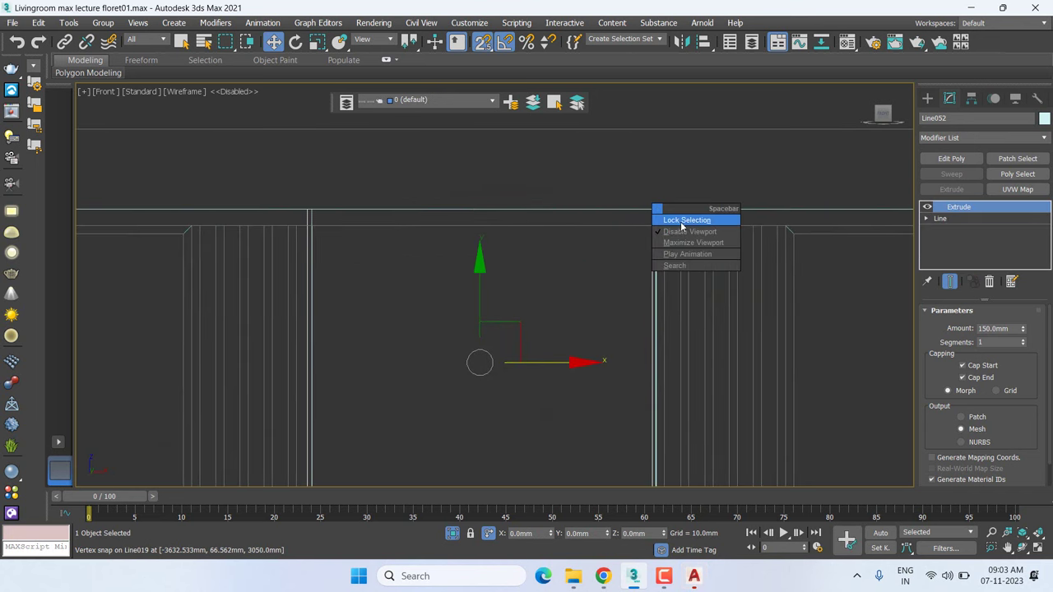
click(671, 220)
drag(527, 221, 661, 212)
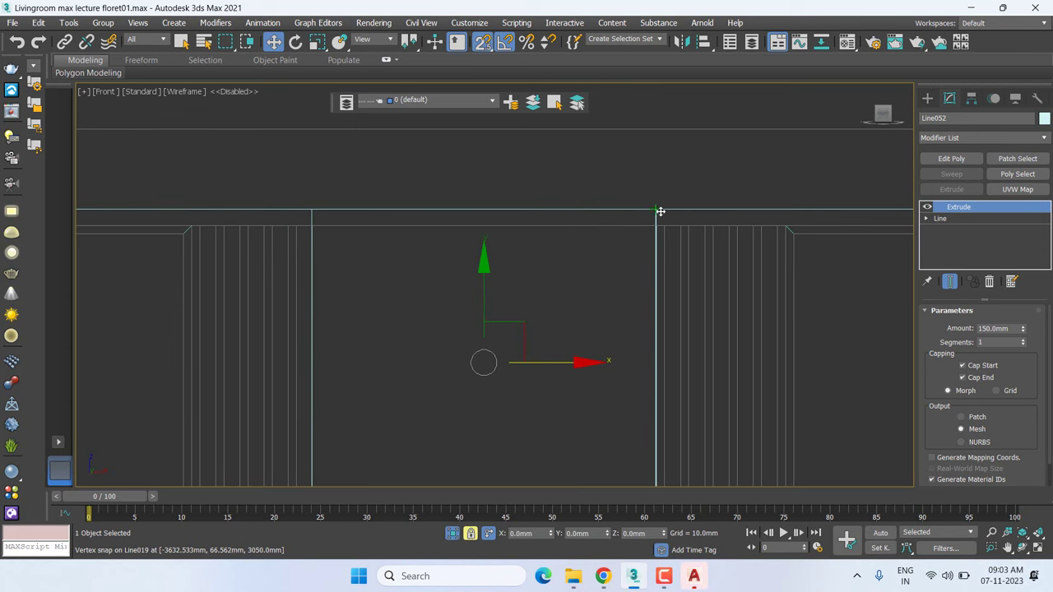
scroll(656, 216, down, 1)
scroll(650, 247, down, 1)
scroll(651, 276, down, 2)
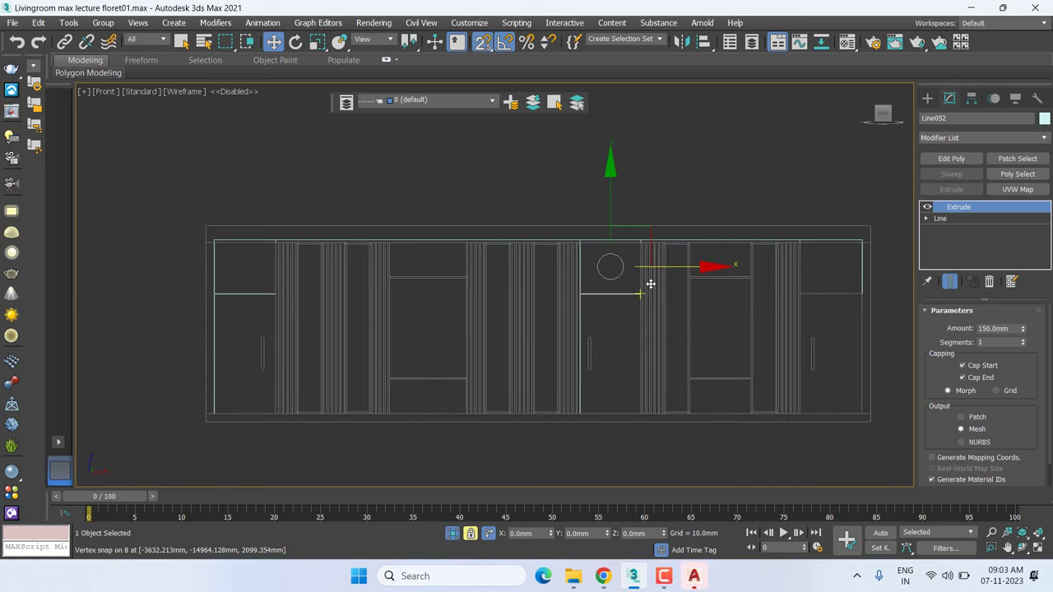
Make a second panel copy, Line053, further right along the wall
middle_drag(651, 284, 443, 273)
mouse_move(485, 255)
shift+mouse_down()
mouse_move(625, 271)
mouse_move(611, 250)
shift+mouse_up()
key(Return)
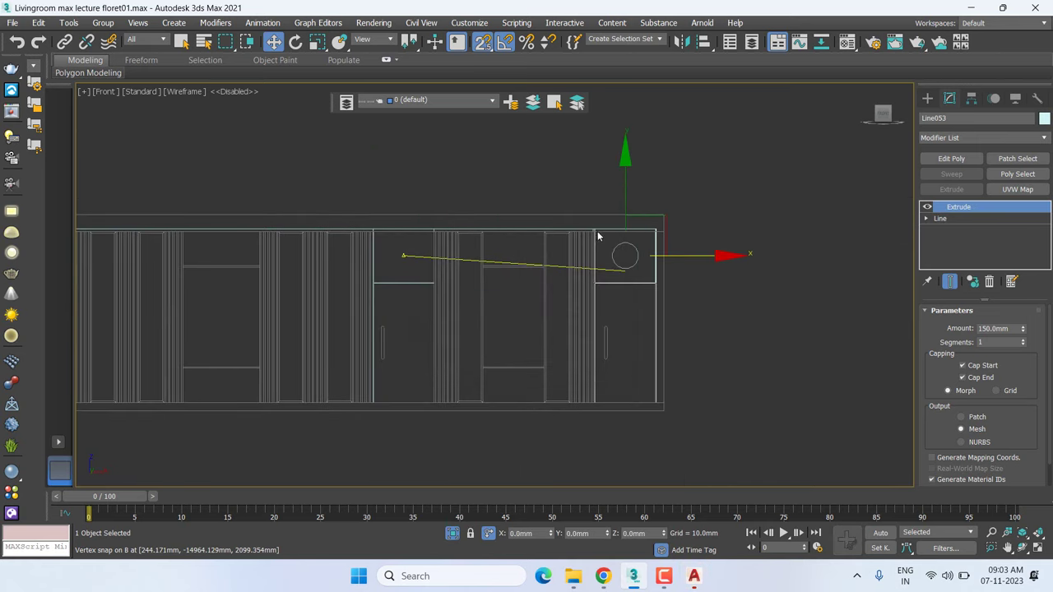
Lock the selection and snap Line053's right edge to the wall's corner line
scroll(596, 225, up, 2)
scroll(595, 224, up, 2)
right_click(595, 226)
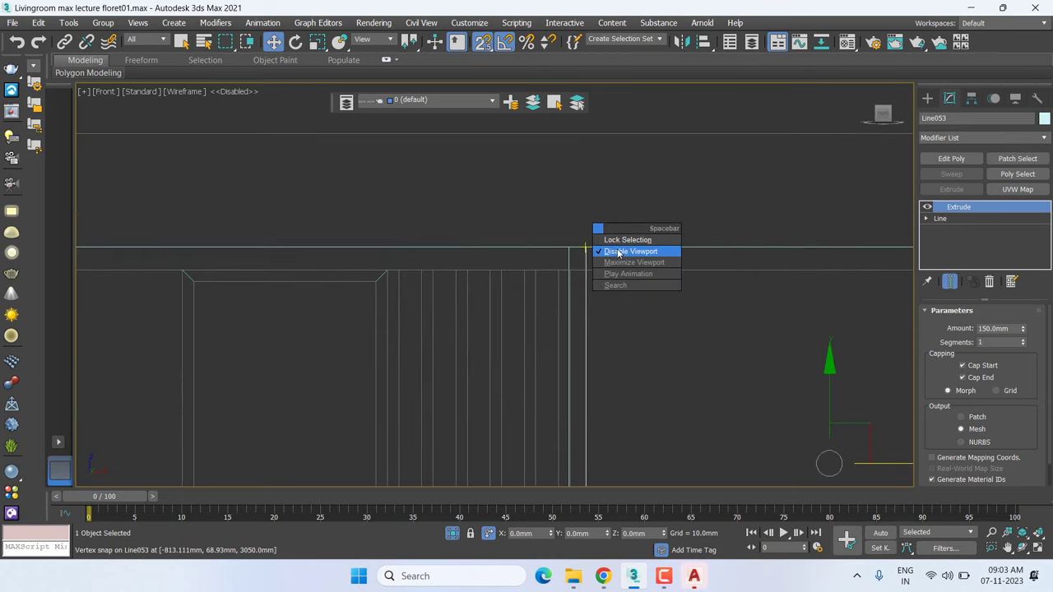
click(626, 239)
drag(574, 247, 573, 248)
scroll(647, 270, down, 5)
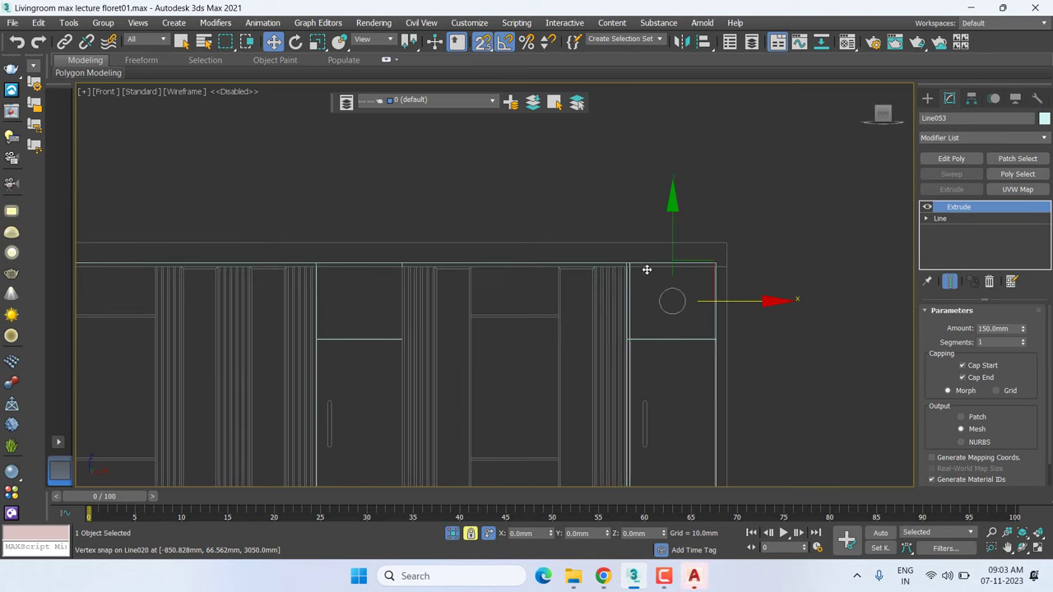
scroll(639, 275, up, 2)
scroll(636, 270, up, 2)
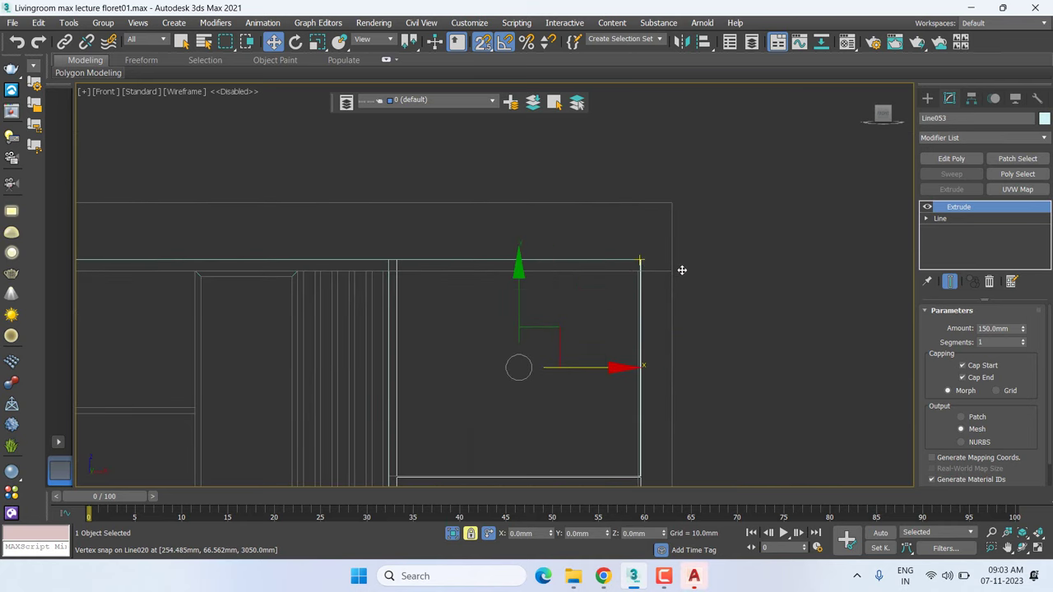
drag(648, 276, 644, 257)
scroll(644, 258, down, 4)
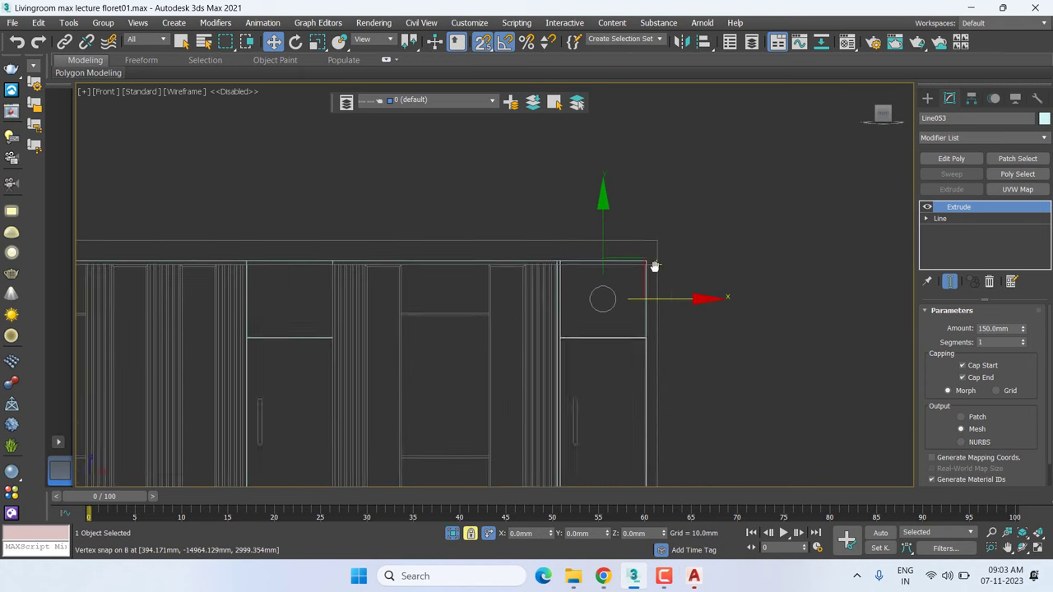
At Vertex level, pull the panel's right-side vertices left, then return to the Extrude result
click(927, 218)
click(951, 230)
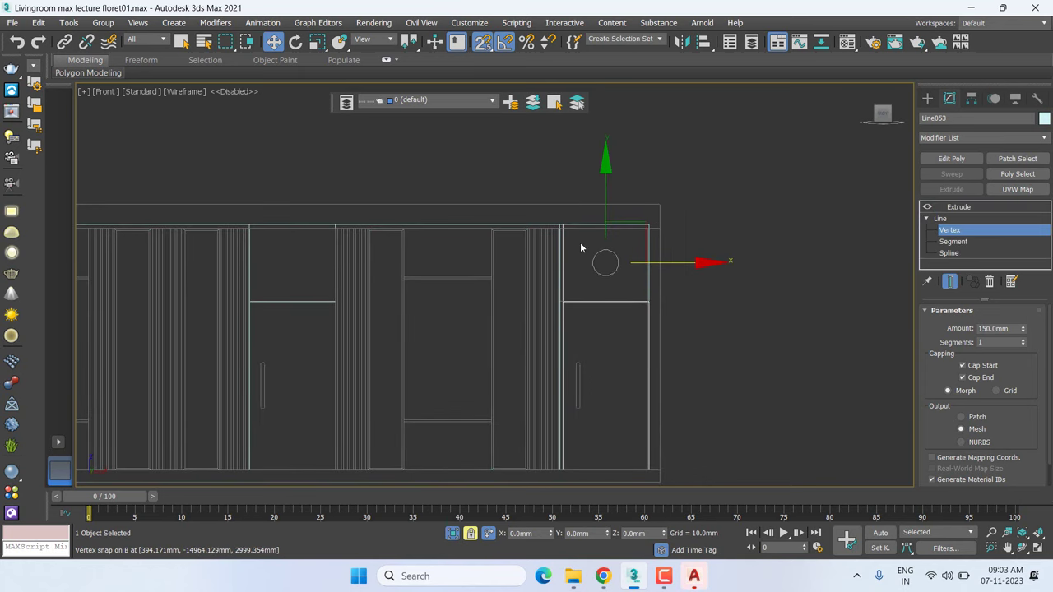
right_click(592, 430)
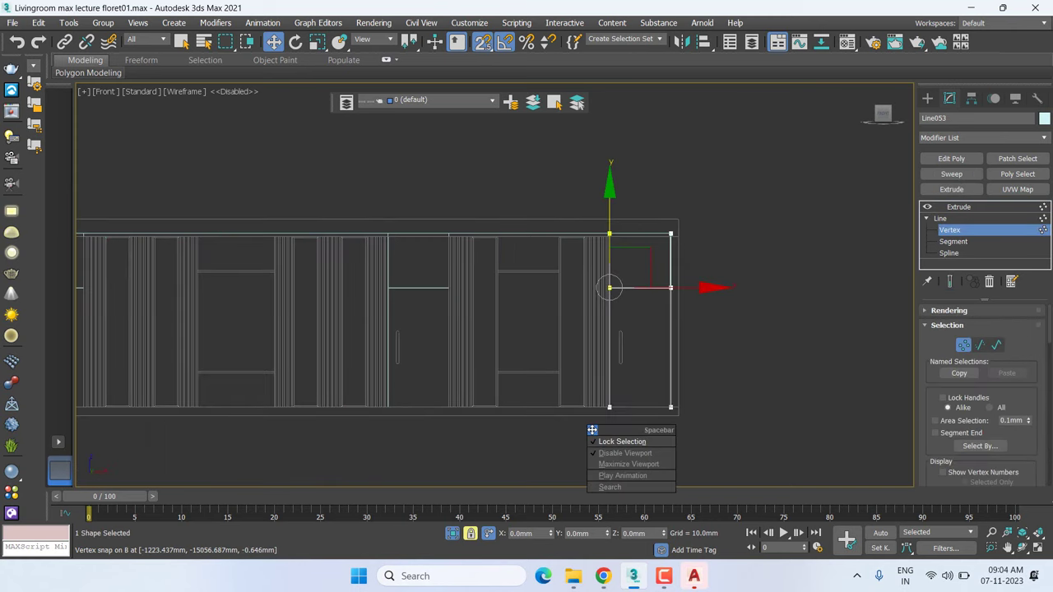
click(606, 436)
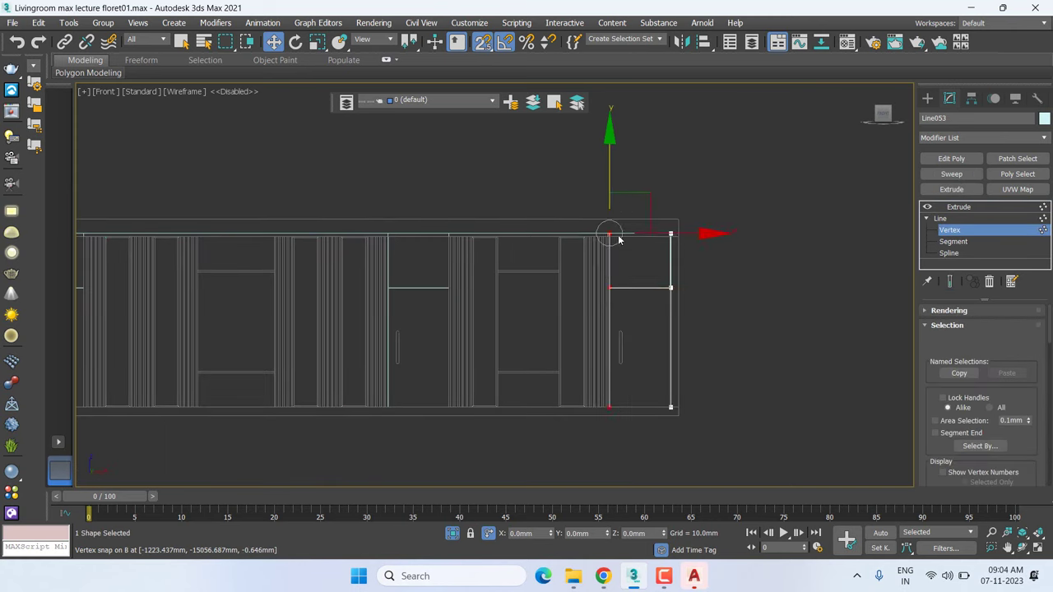
scroll(608, 230, up, 2)
scroll(606, 227, up, 1)
drag(606, 228, 592, 231)
click(983, 205)
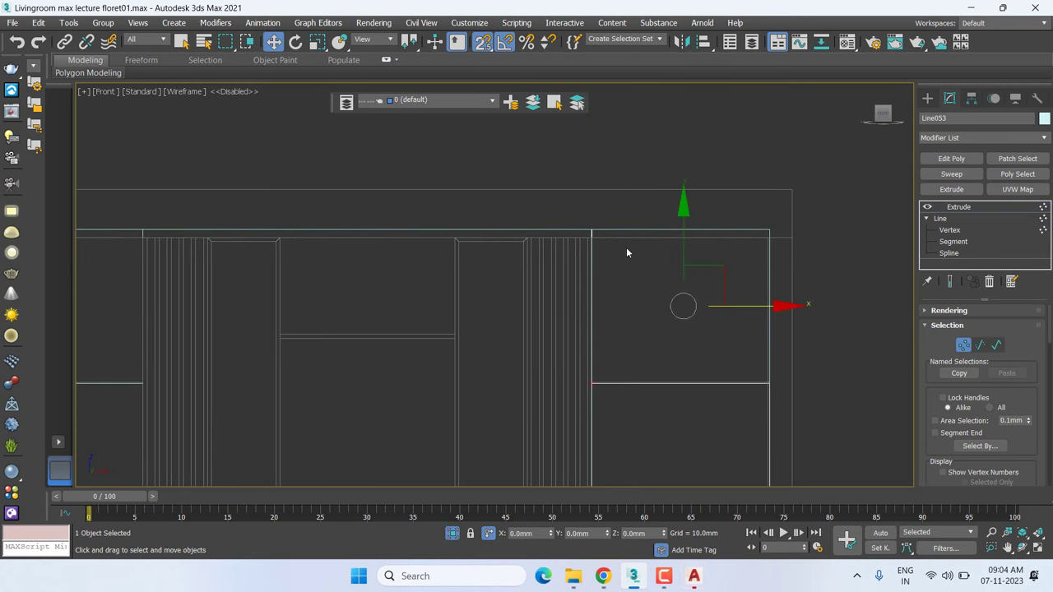
Switch to Perspective view with Default Shading and clear the selection
key(p)
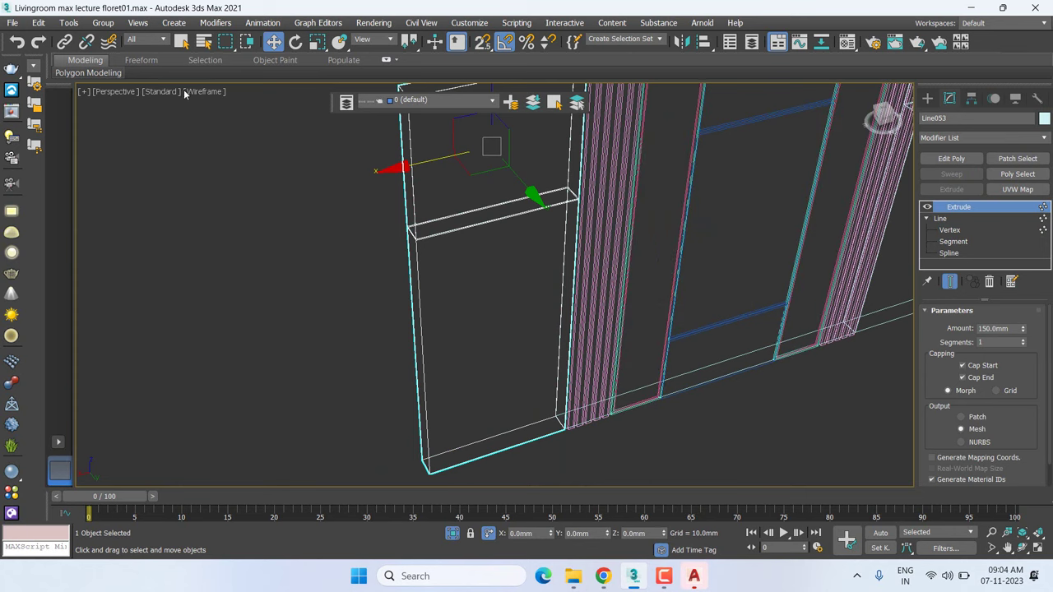
click(212, 93)
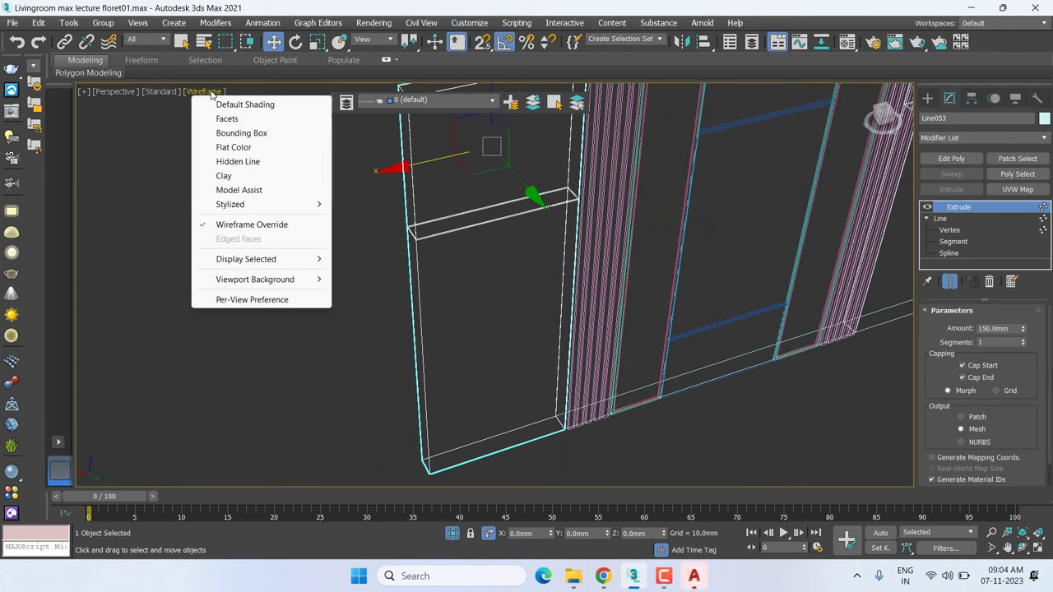
click(235, 103)
drag(193, 99, 776, 354)
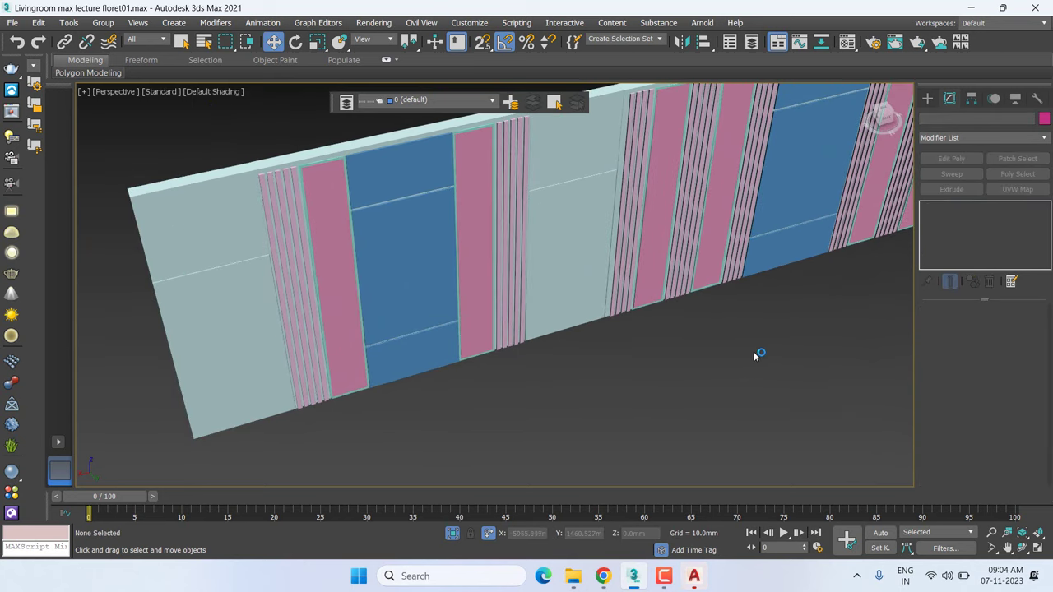
Orbit and zoom around the shaded slatted wall to inspect it from several angles
alt+middle_drag(791, 337, 811, 334)
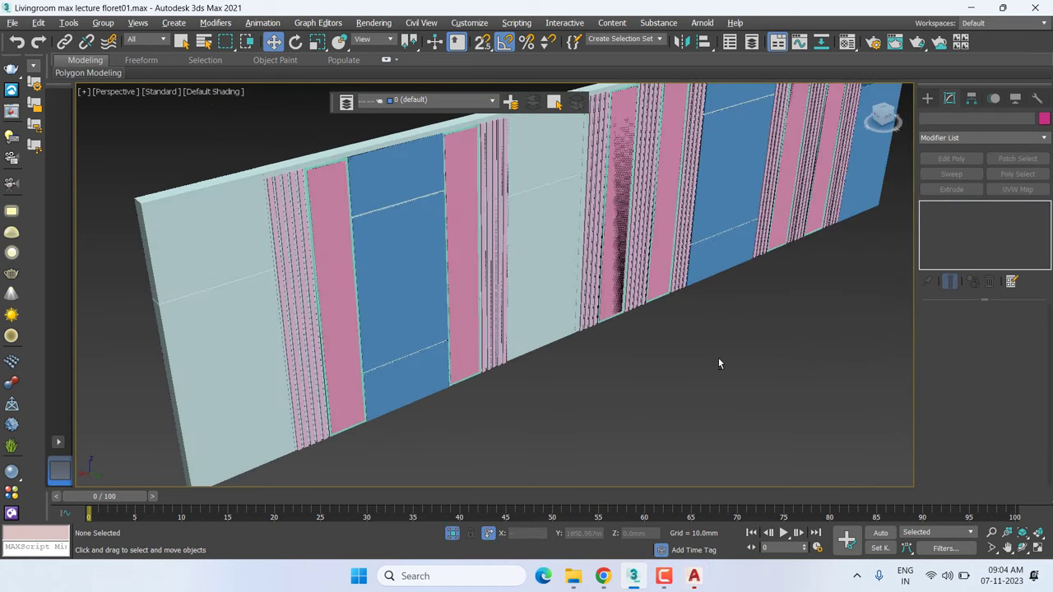
mouse_move(718, 363)
alt+middle_down()
mouse_move(698, 358)
mouse_move(731, 321)
mouse_move(738, 289)
mouse_move(782, 338)
mouse_move(821, 344)
mouse_move(719, 341)
mouse_move(774, 351)
mouse_move(642, 353)
mouse_move(696, 342)
mouse_move(680, 332)
alt+middle_up()
scroll(775, 349, down, 2)
scroll(650, 263, up, 2)
scroll(625, 245, up, 3)
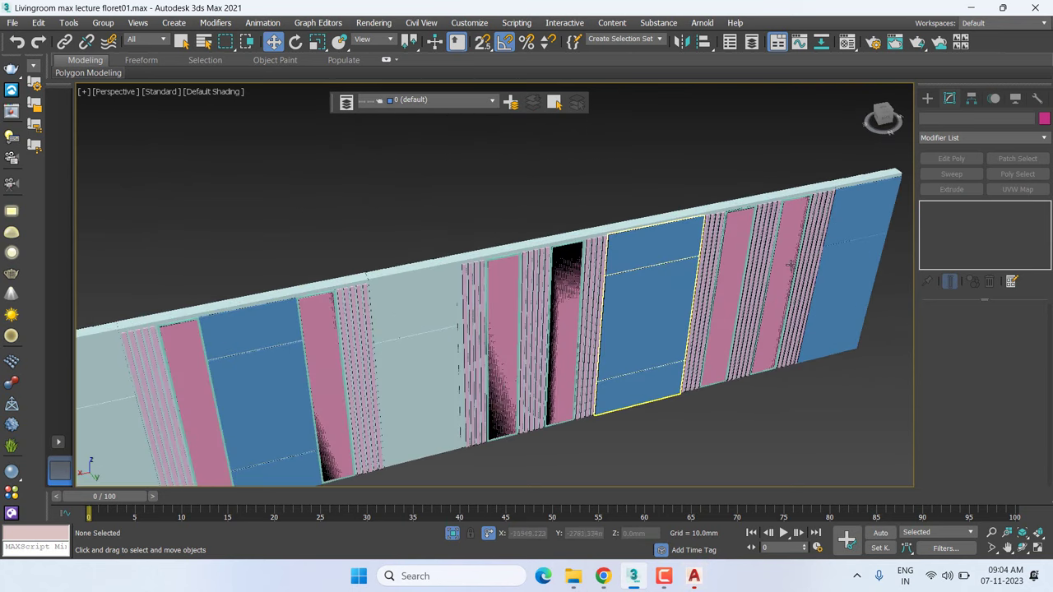
scroll(576, 246, up, 2)
scroll(524, 247, up, 2)
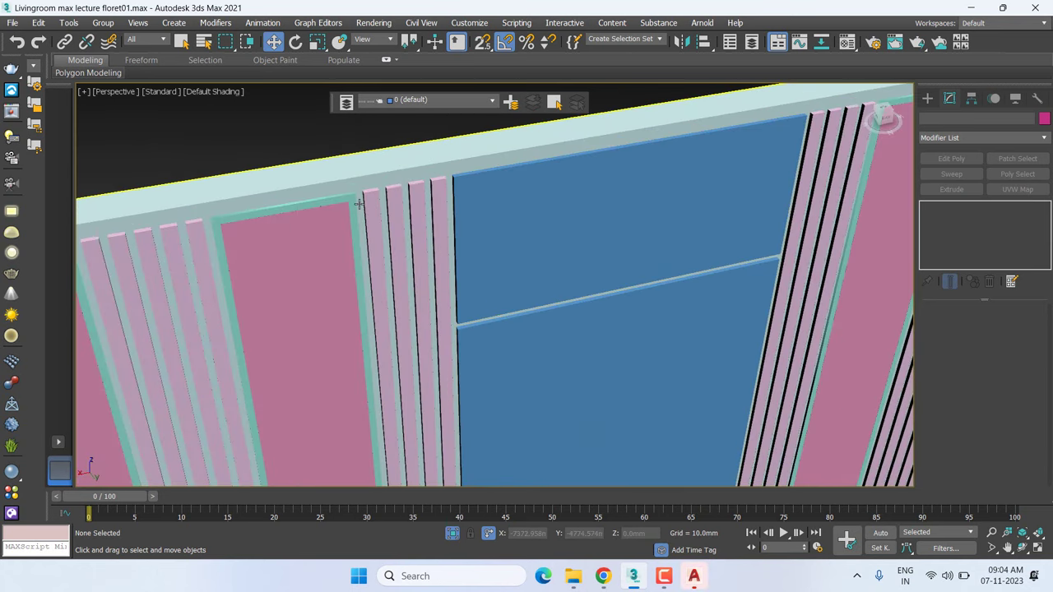
scroll(330, 214, up, 1)
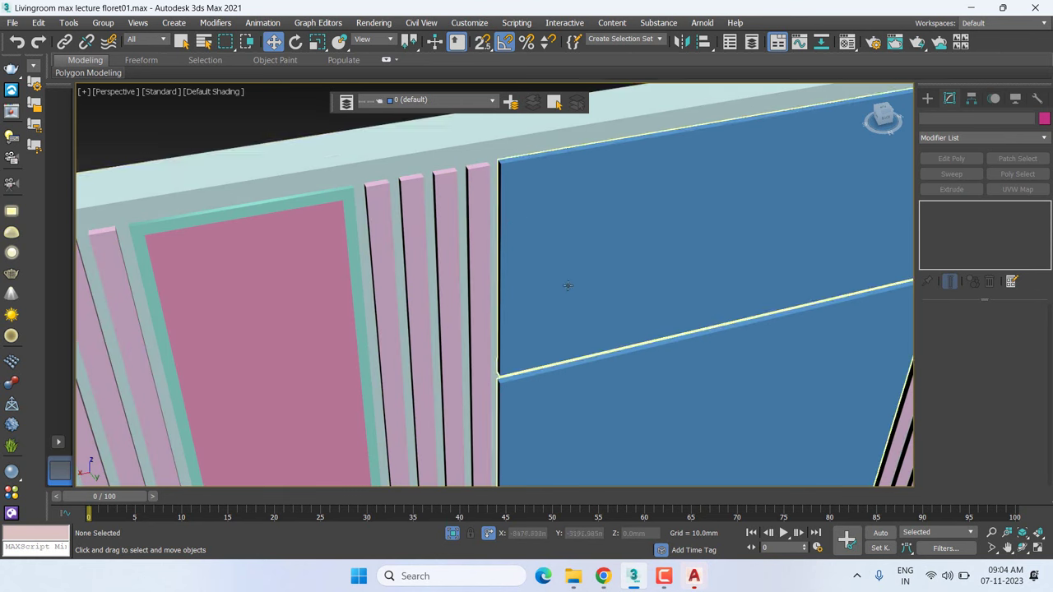
scroll(572, 285, down, 2)
scroll(583, 282, down, 2)
alt+middle_drag(584, 282, 416, 302)
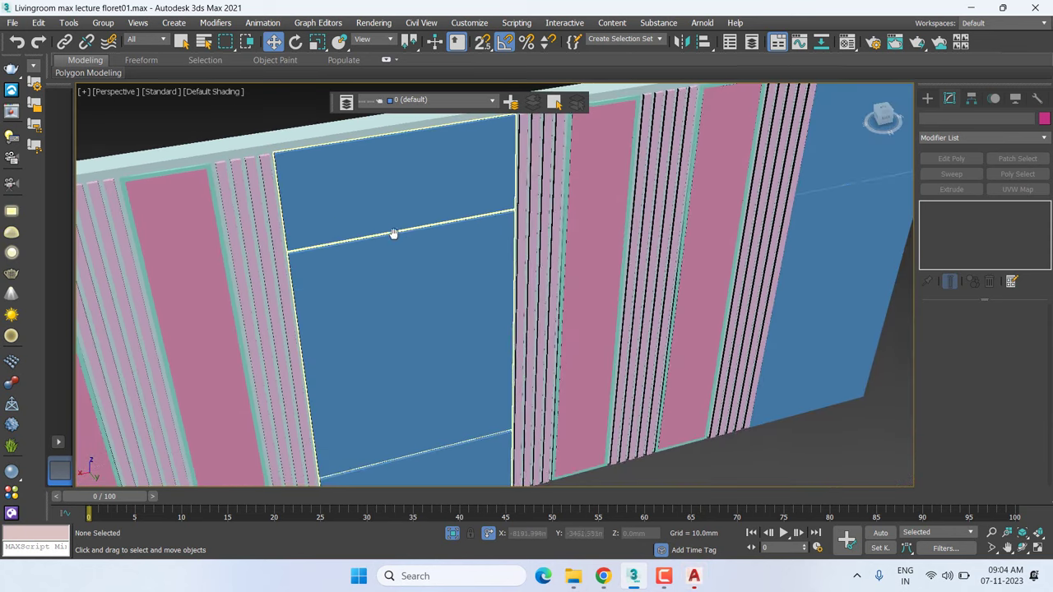
scroll(415, 301, down, 3)
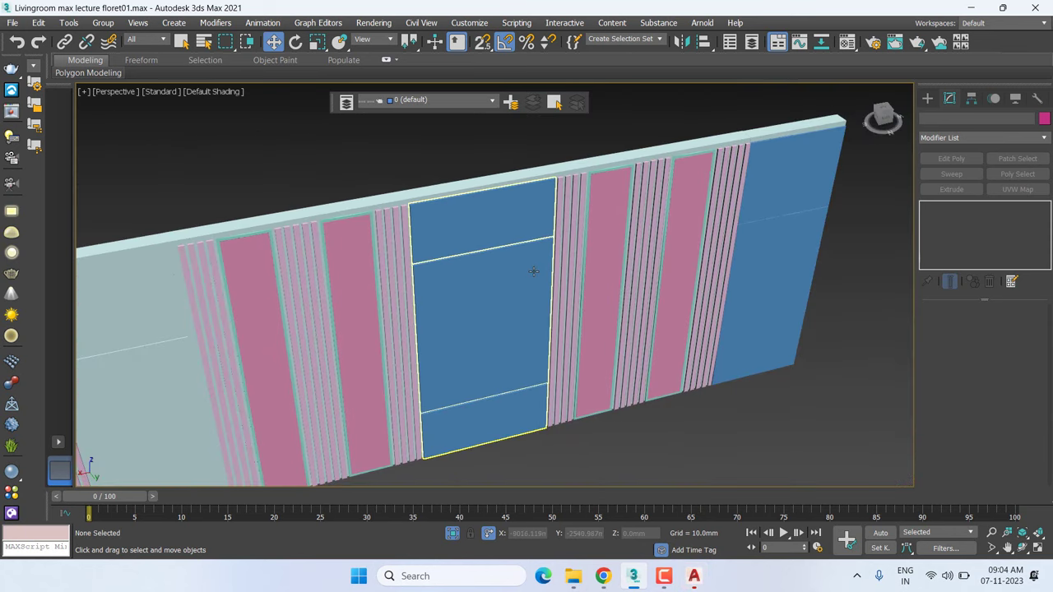
scroll(533, 274, down, 3)
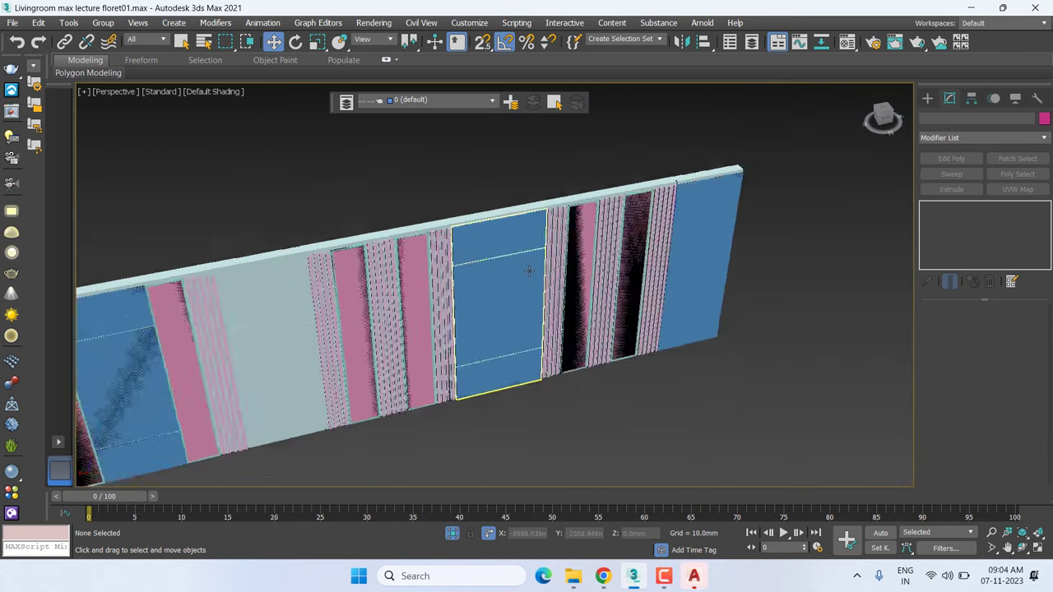
scroll(353, 315, down, 2)
scroll(365, 340, down, 3)
middle_drag(481, 322, 580, 298)
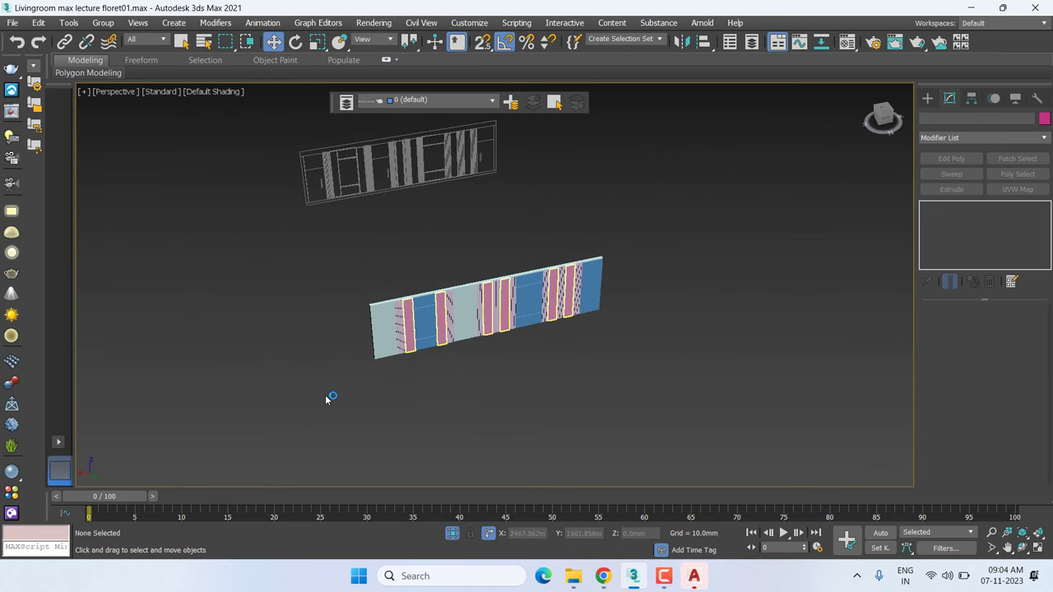
Select all 13 wall pieces, switch to Top view, and turn off Isolate Selection
drag(330, 398, 640, 236)
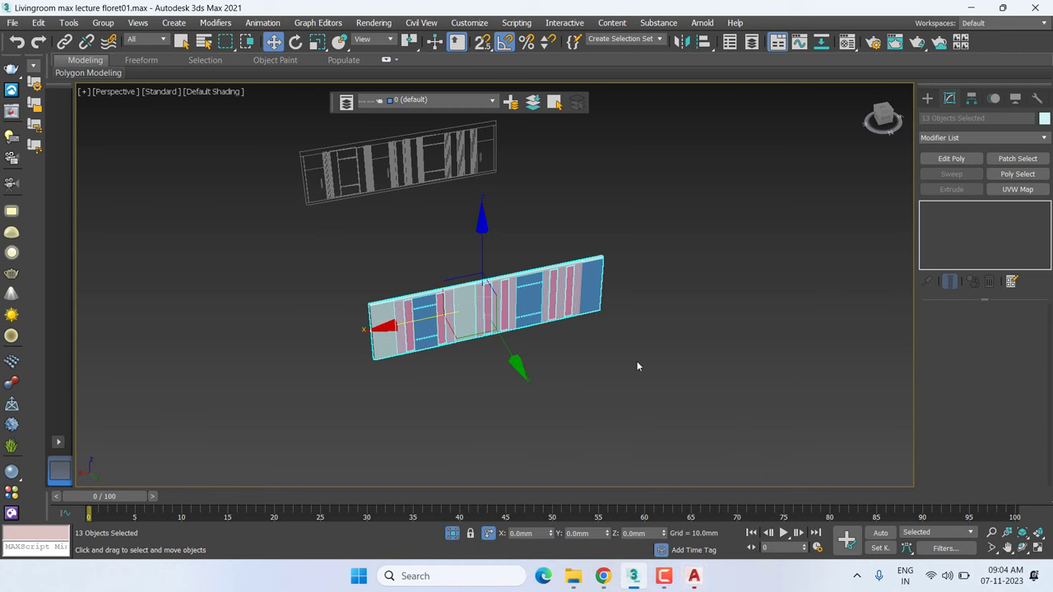
middle_drag(637, 366, 643, 382)
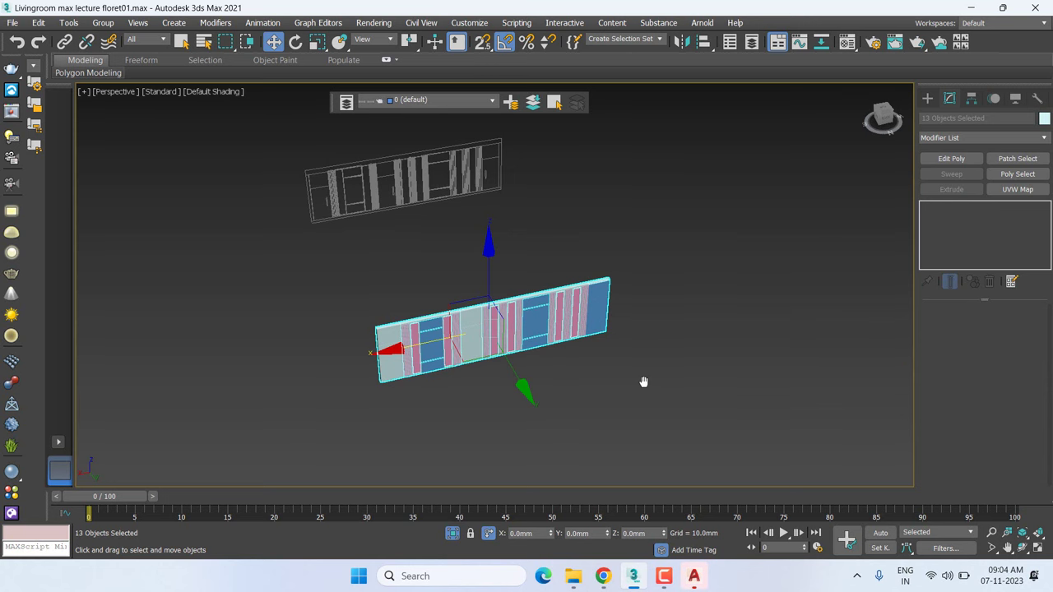
key(t)
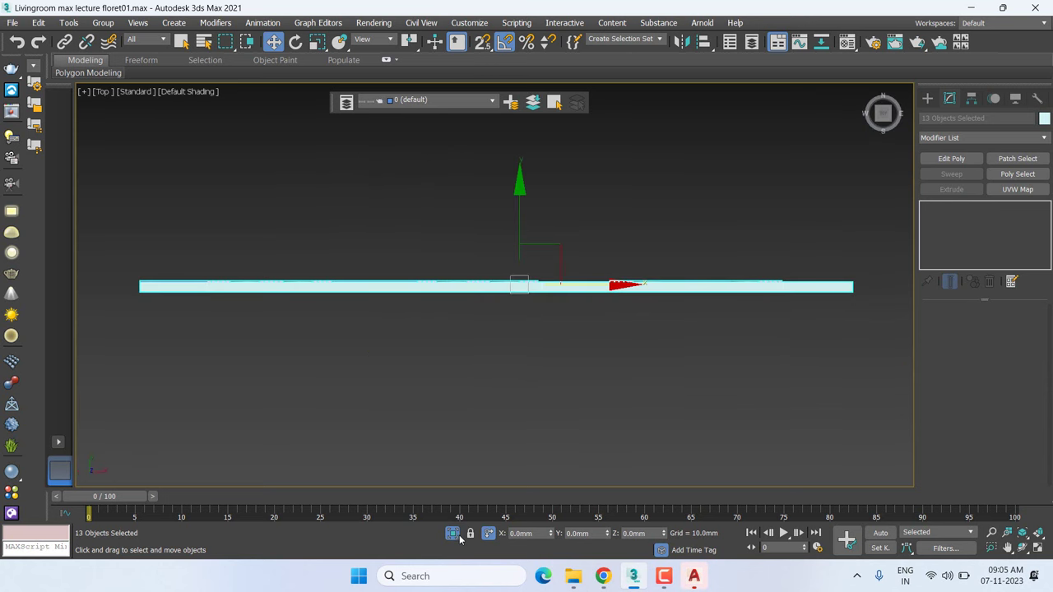
click(454, 533)
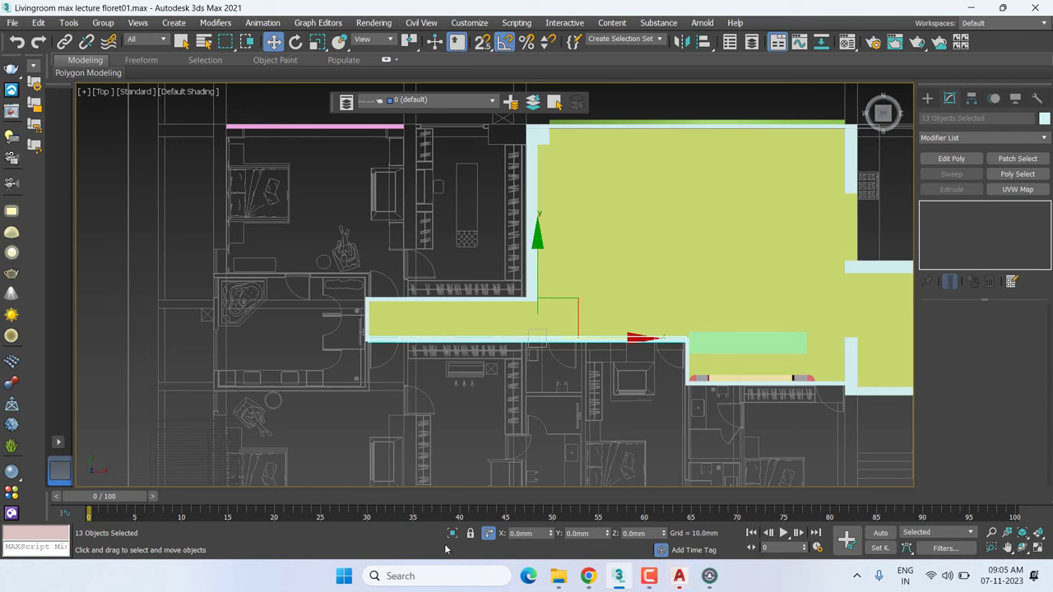
click(679, 578)
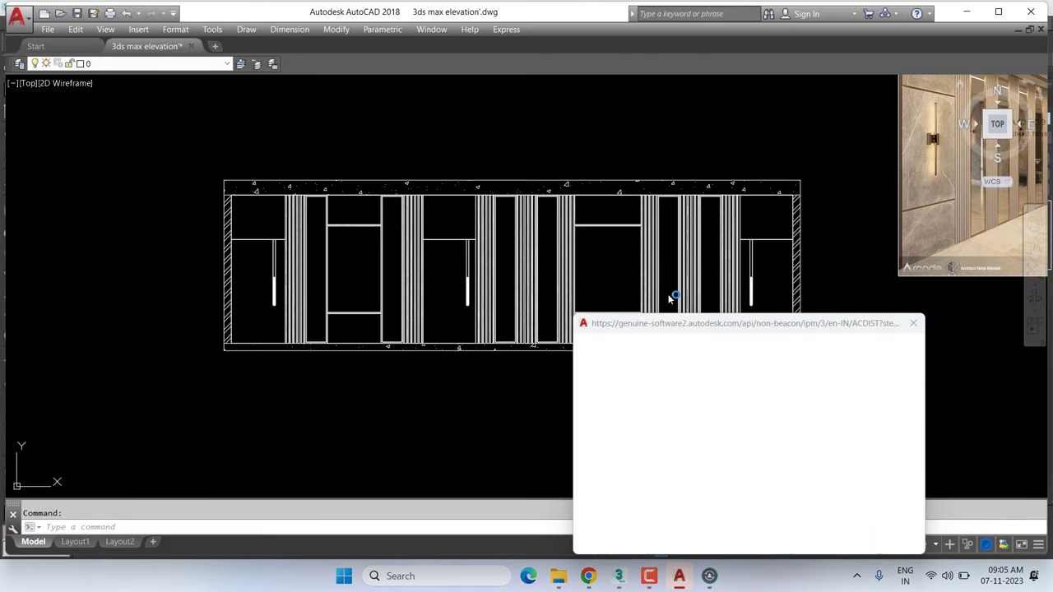
click(913, 324)
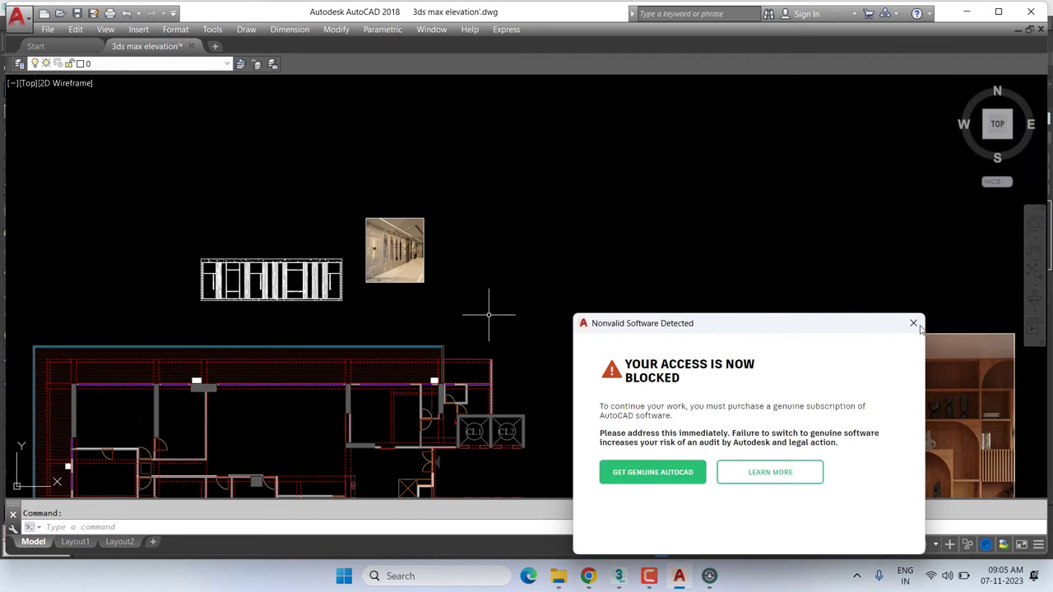
click(913, 324)
scroll(898, 302, down, 2)
middle_drag(890, 290, 617, 202)
scroll(617, 280, up, 4)
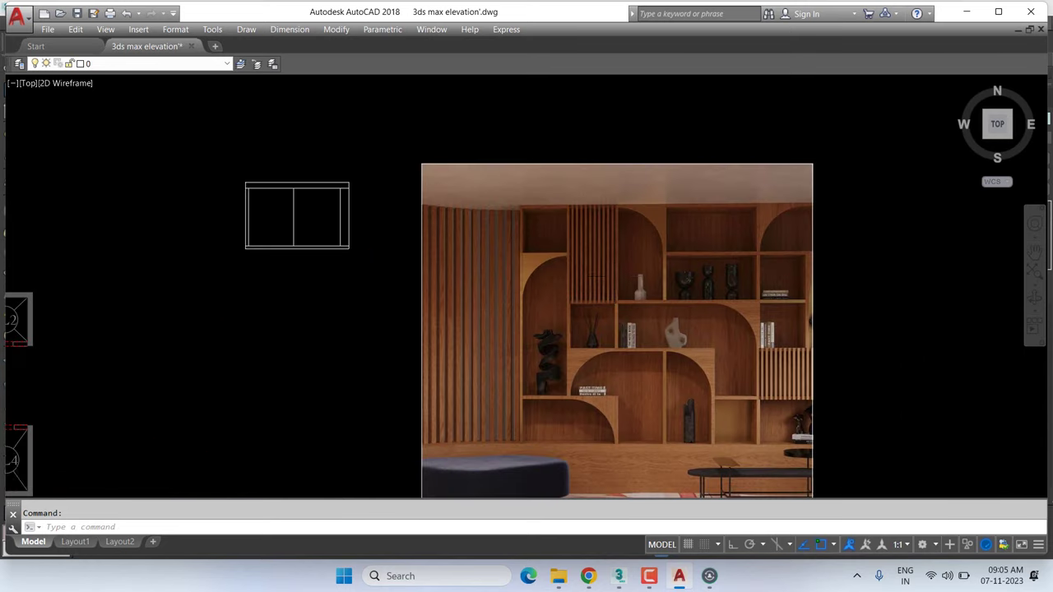
scroll(617, 280, up, 2)
middle_drag(660, 354, 617, 310)
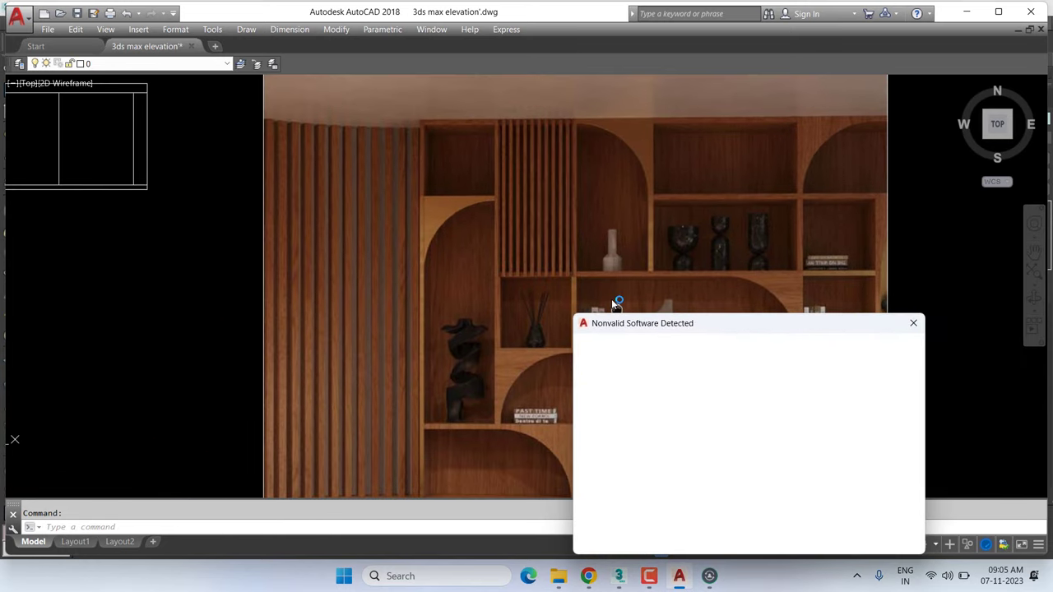
click(914, 324)
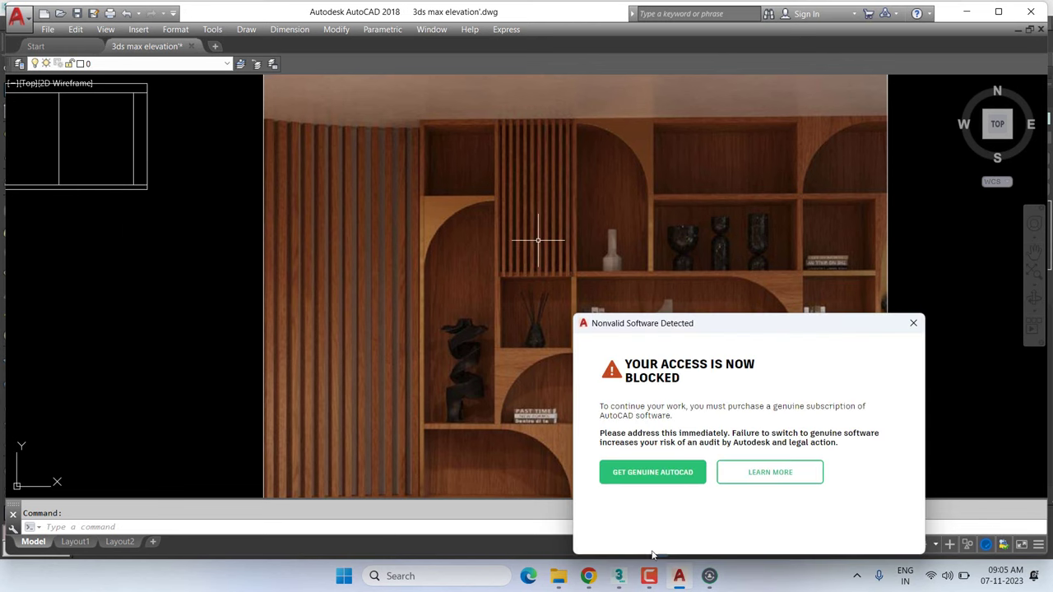
key(alt+Tab)
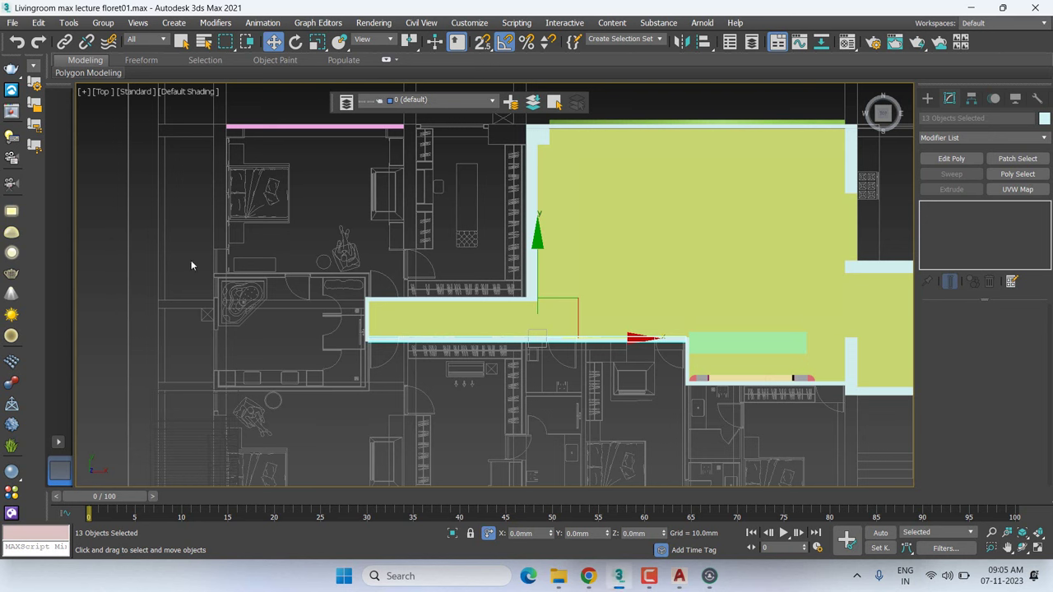
Show the Top view in Wireframe Override, centred on the living area, briefly checking AutoCAD
click(200, 93)
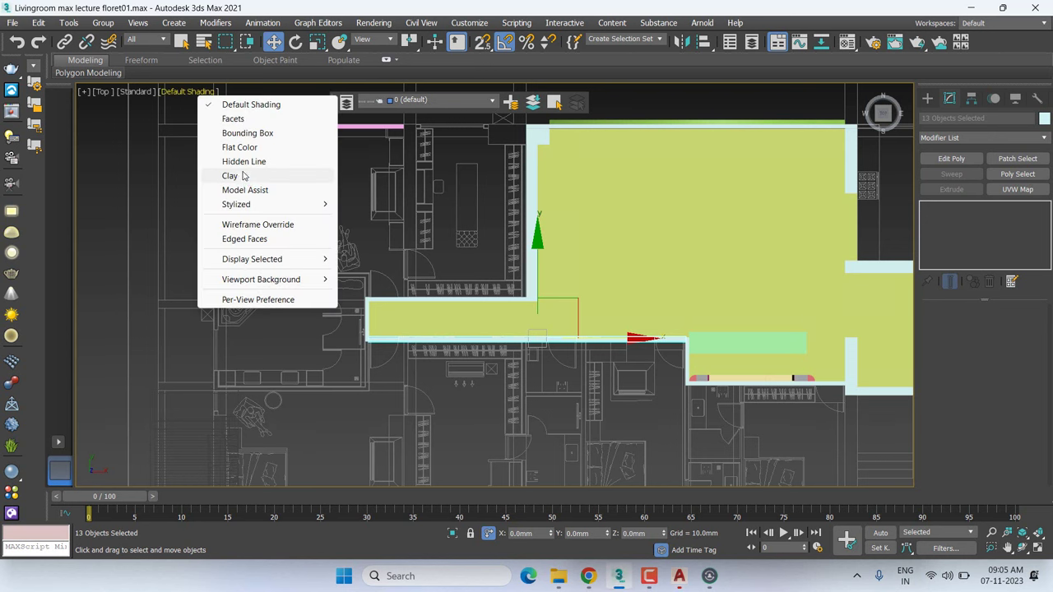
click(257, 225)
middle_drag(718, 339, 538, 357)
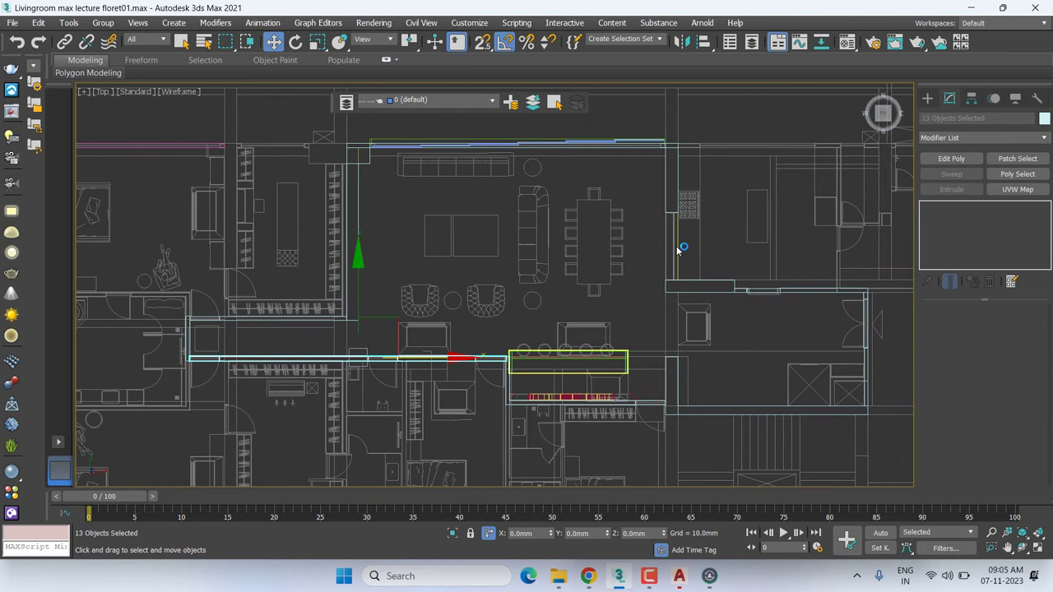
click(681, 578)
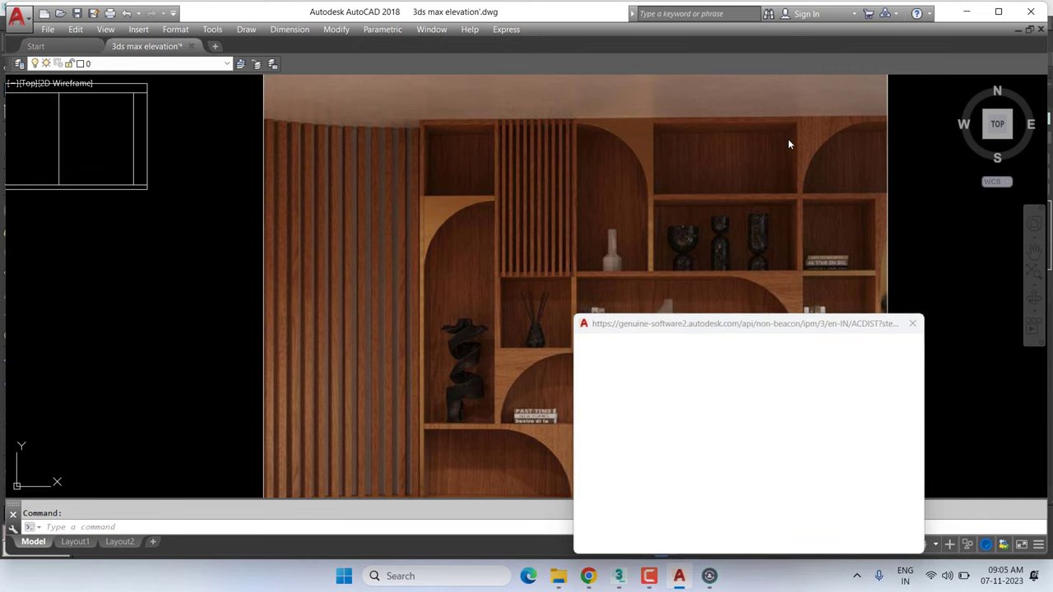
click(622, 578)
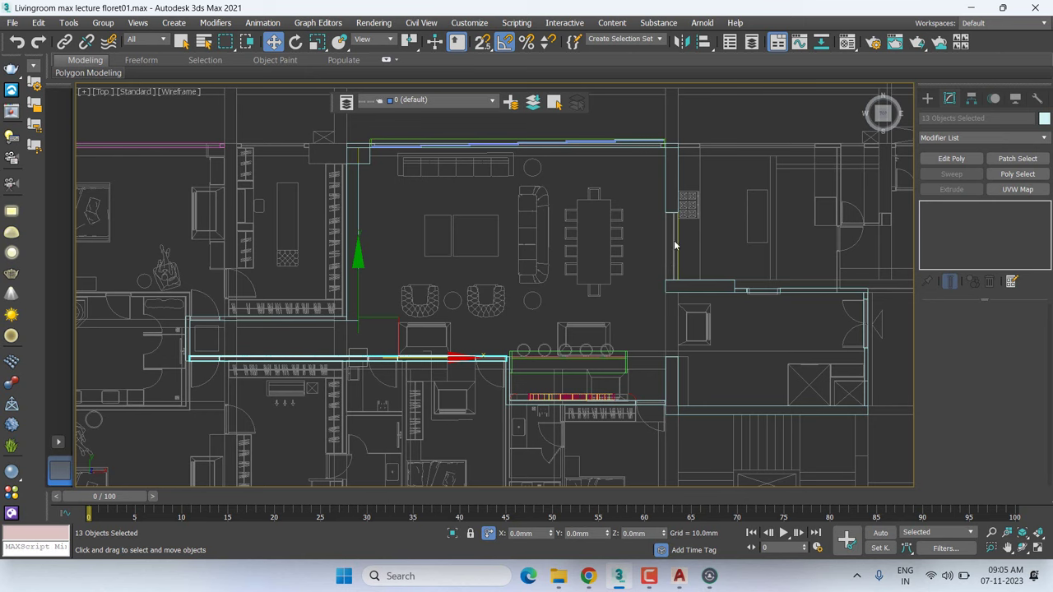
Select the extruded wall Line045 in Top view, then orbit to an angled Perspective of the walls
scroll(674, 251, up, 3)
scroll(671, 234, up, 3)
scroll(666, 213, up, 2)
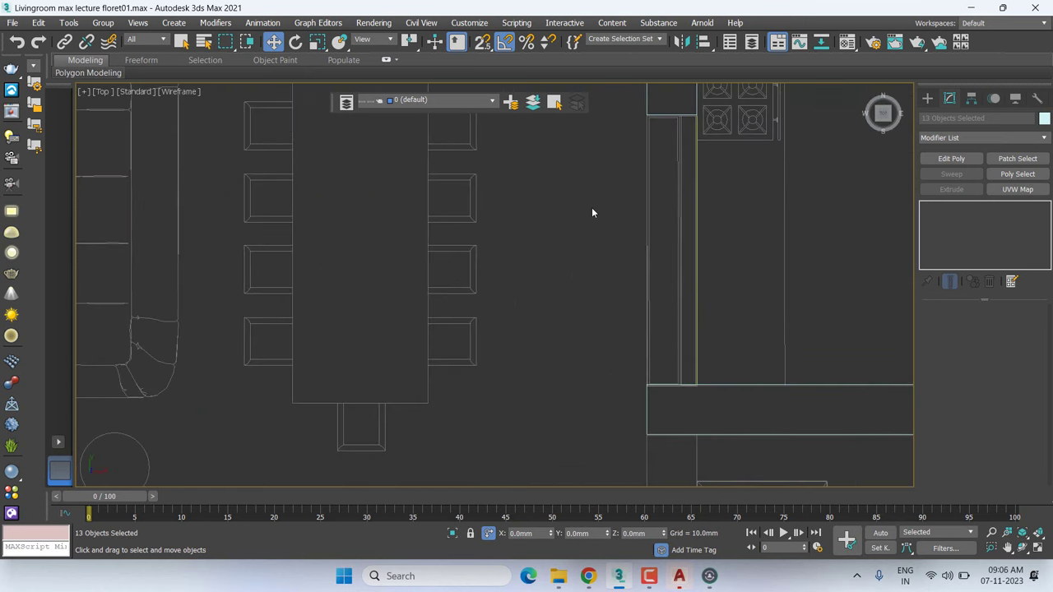
scroll(592, 185, down, 2)
middle_drag(593, 185, 593, 232)
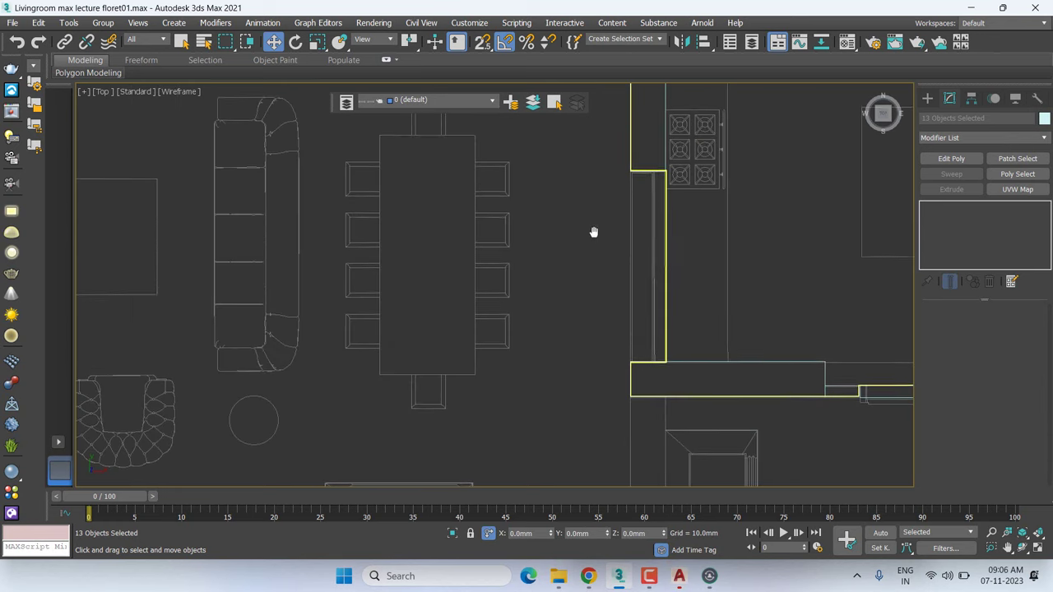
click(662, 186)
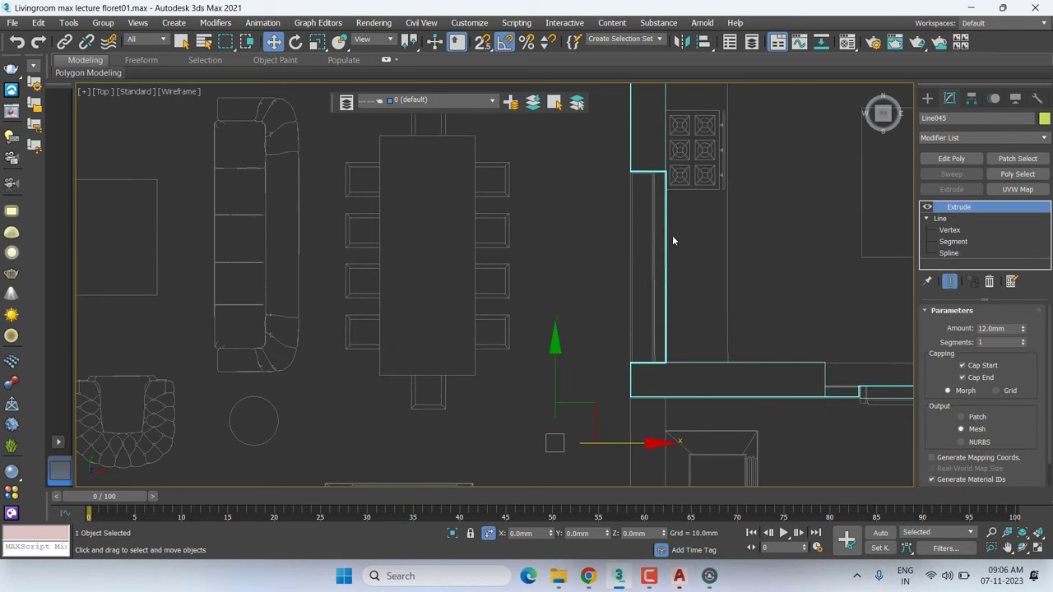
middle_drag(672, 240, 596, 282)
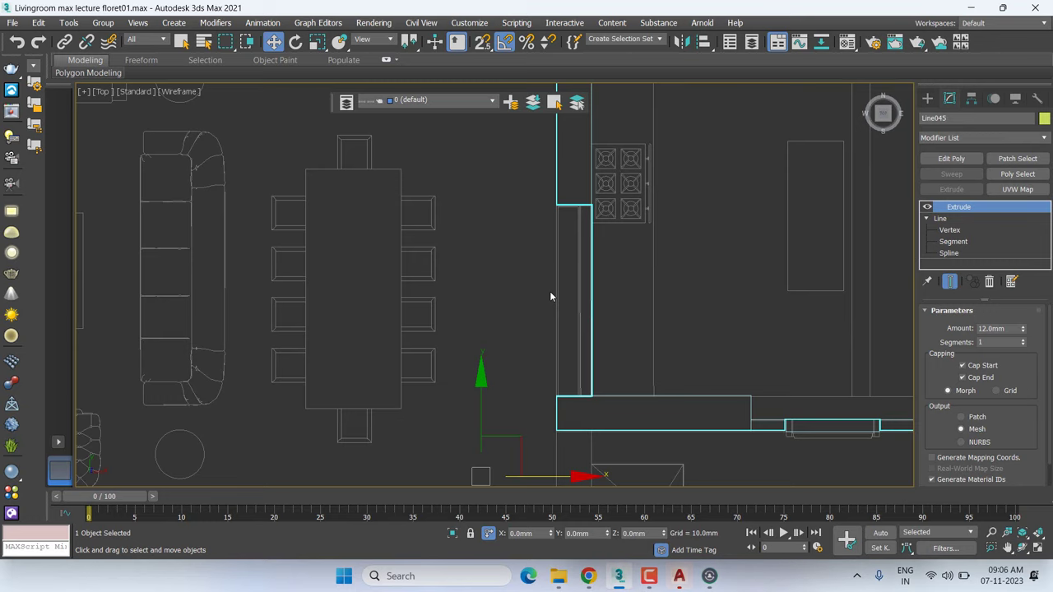
key(p)
scroll(548, 312, down, 5)
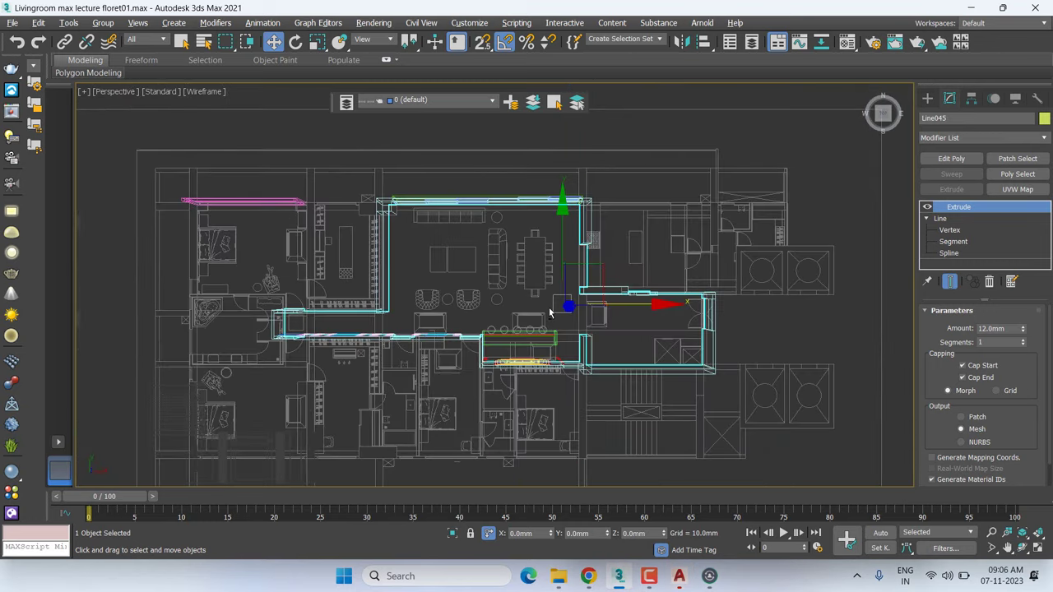
mouse_move(557, 307)
alt+middle_down()
mouse_move(615, 284)
mouse_move(635, 258)
alt+middle_up()
scroll(502, 198, up, 6)
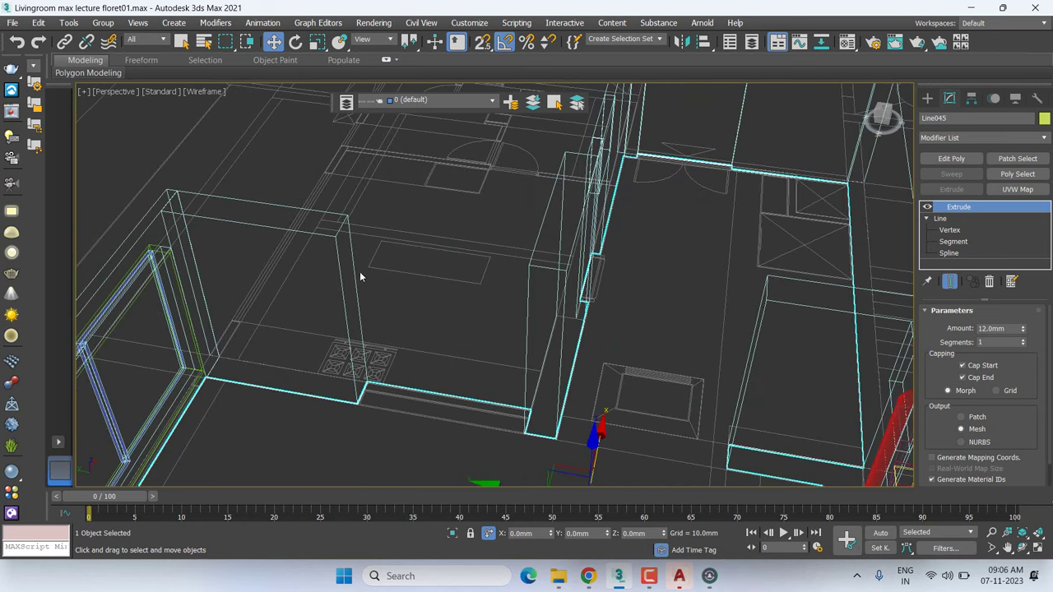
Select the left box wall and thin wall and view them fitted in Left view
ctrl+click(300, 230)
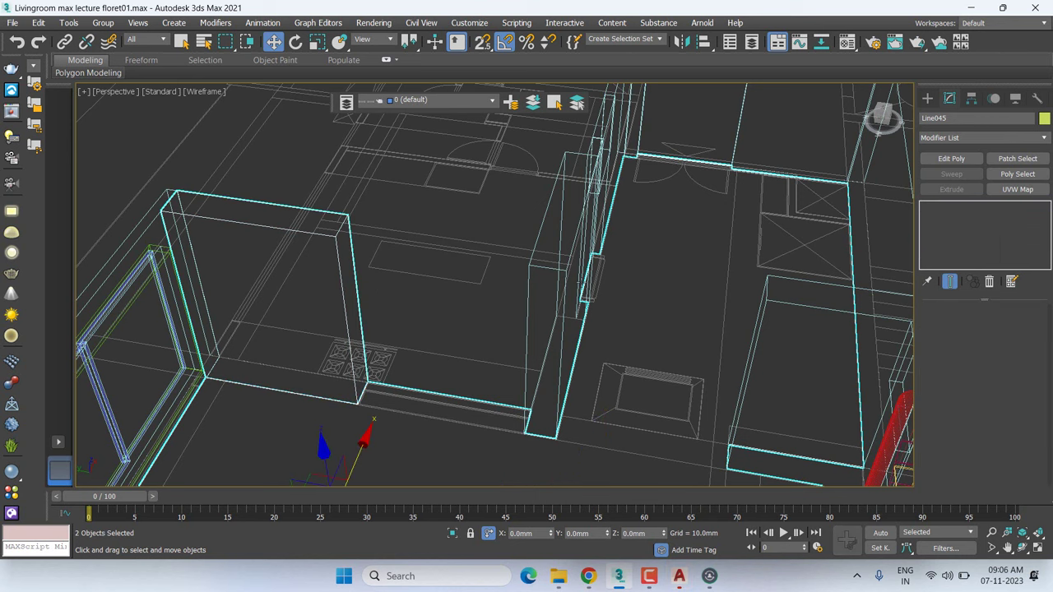
ctrl+click(549, 268)
key(f)
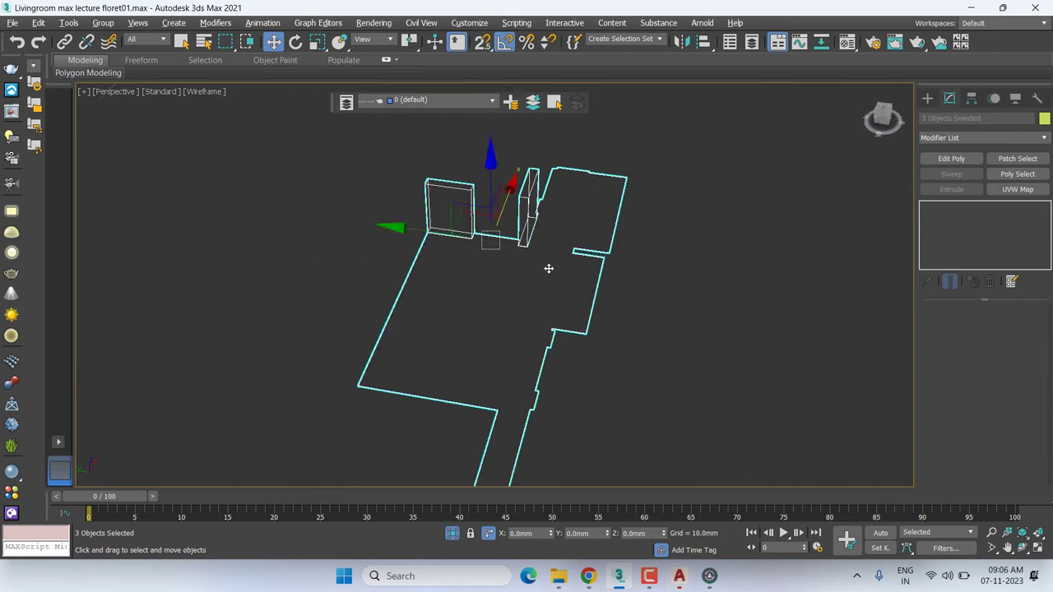
key(l)
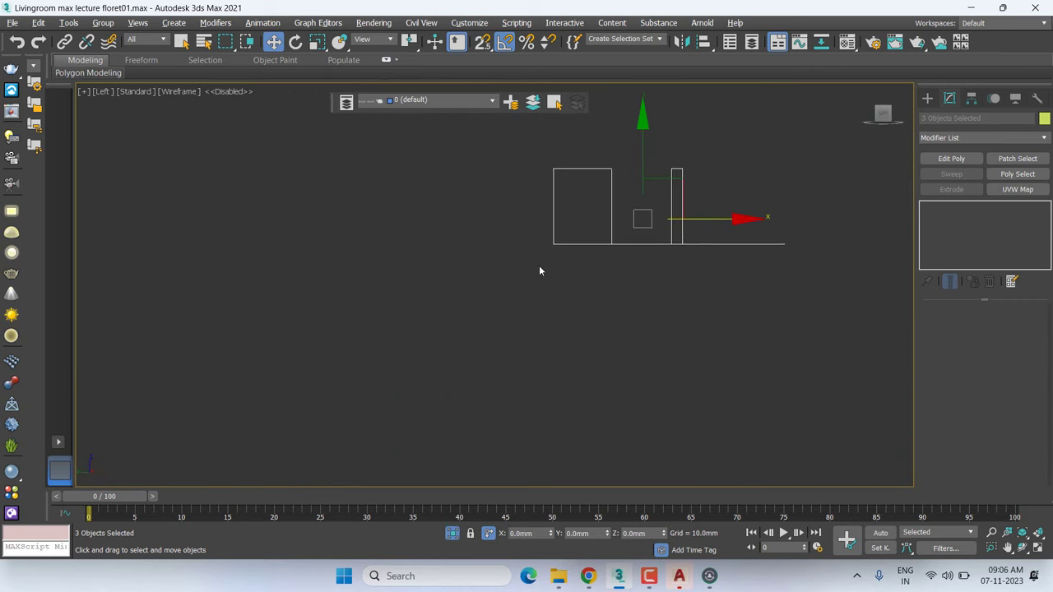
key(z)
click(599, 272)
Turn on vertex snapping with S from the Box tool, cancel it, and return to Perspective
click(927, 98)
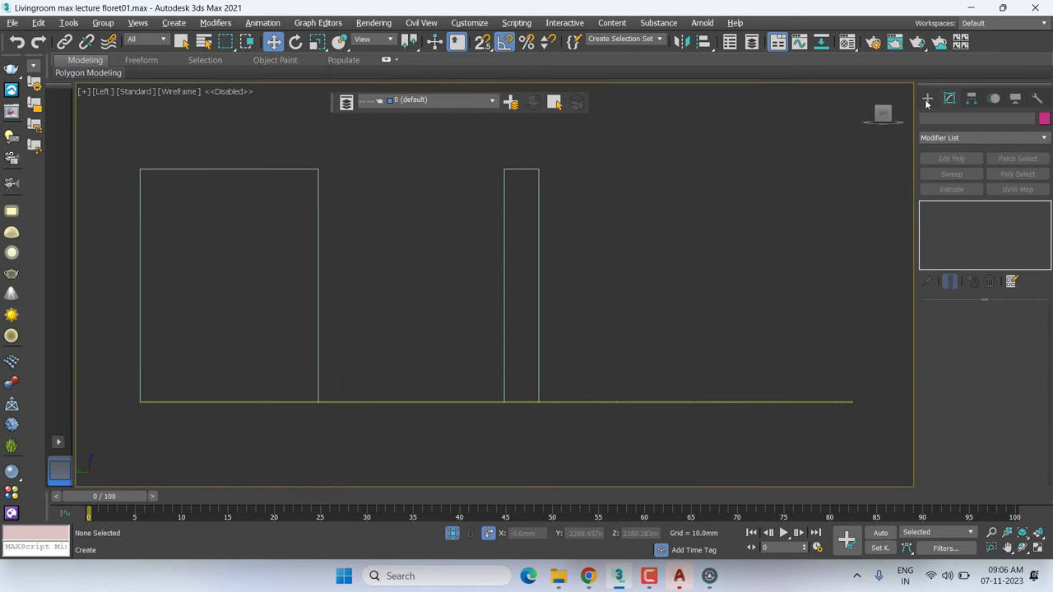
click(946, 176)
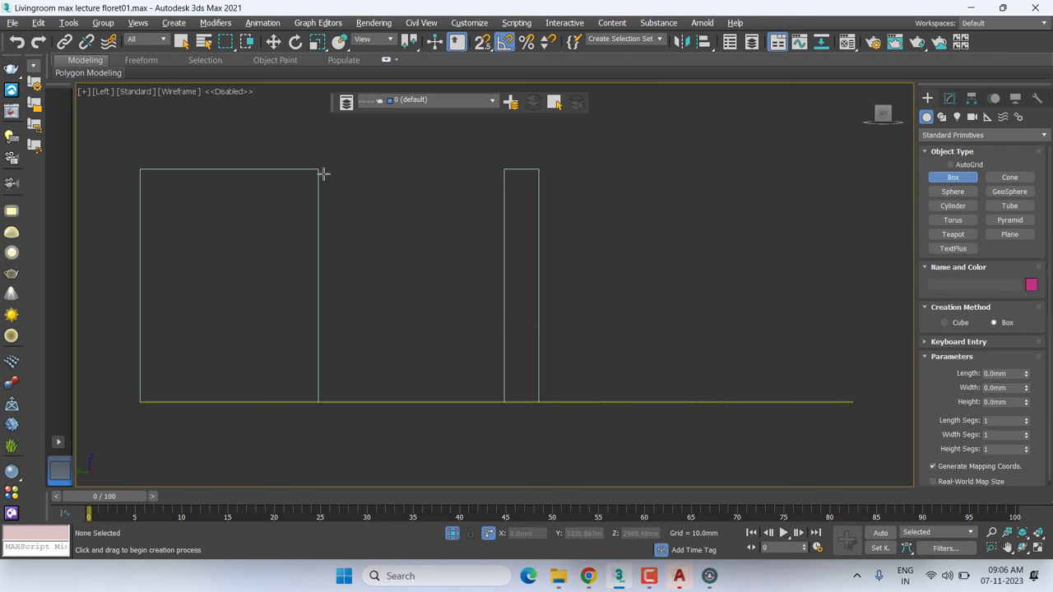
middle_drag(323, 173, 328, 175)
key(s)
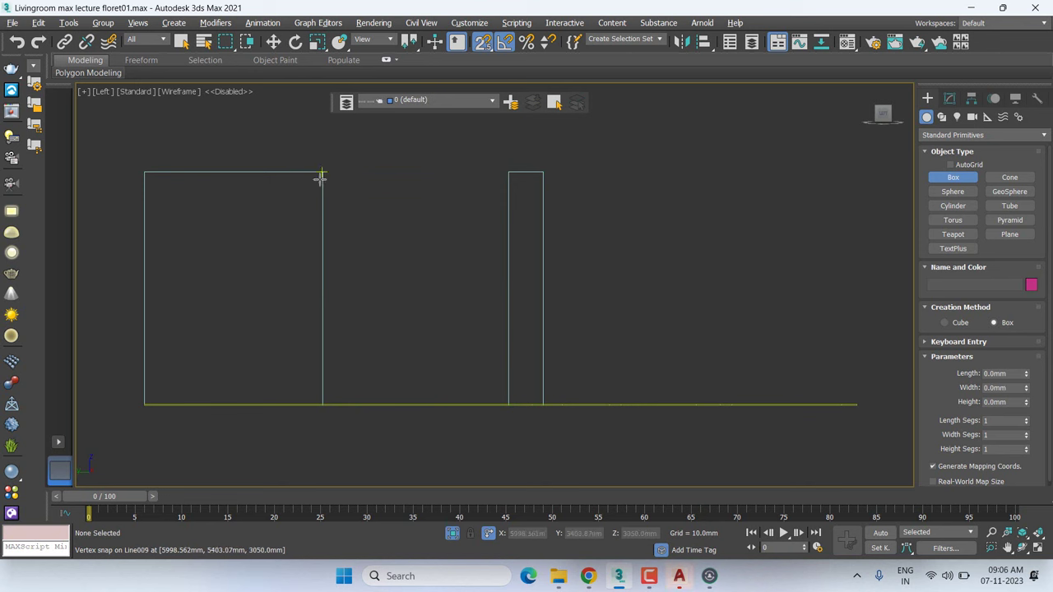
right_click(456, 259)
key(p)
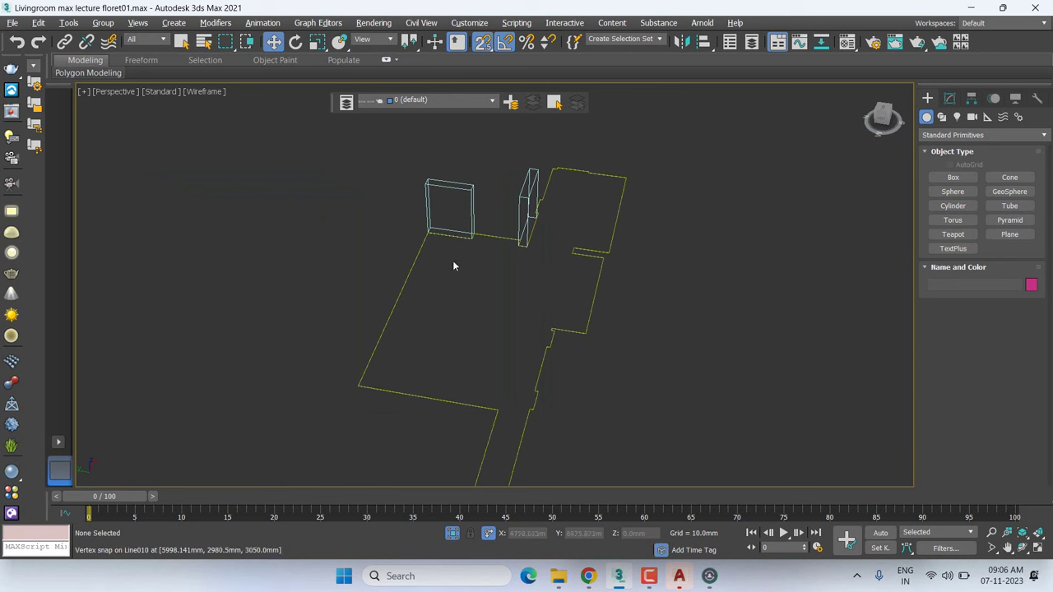
Exit Isolate Selection, zoom out, and pan to frame the full floor plan in Perspective
middle_drag(557, 278, 560, 297)
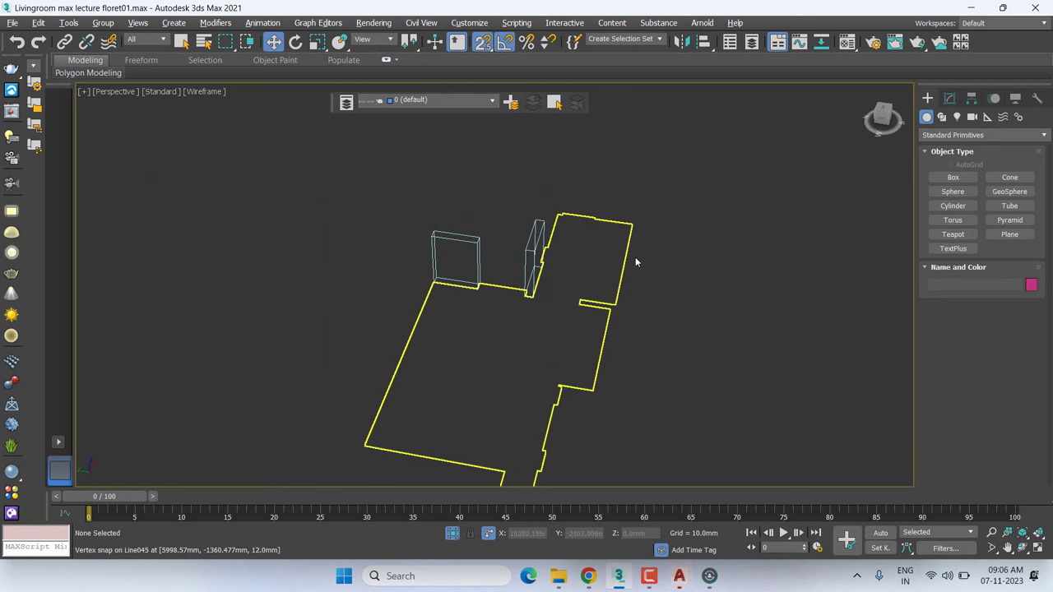
click(452, 534)
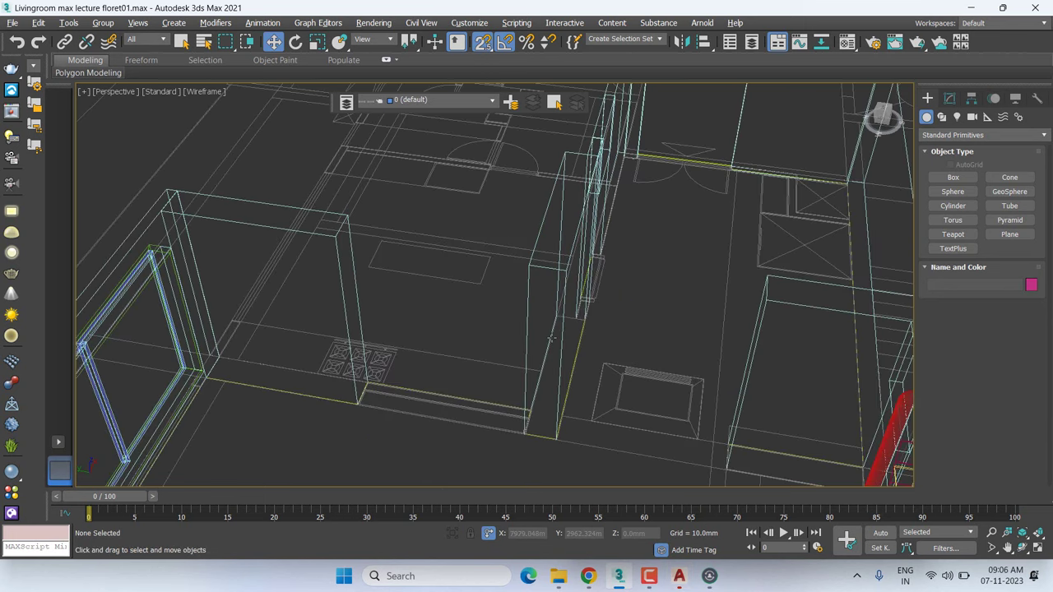
scroll(552, 337, down, 5)
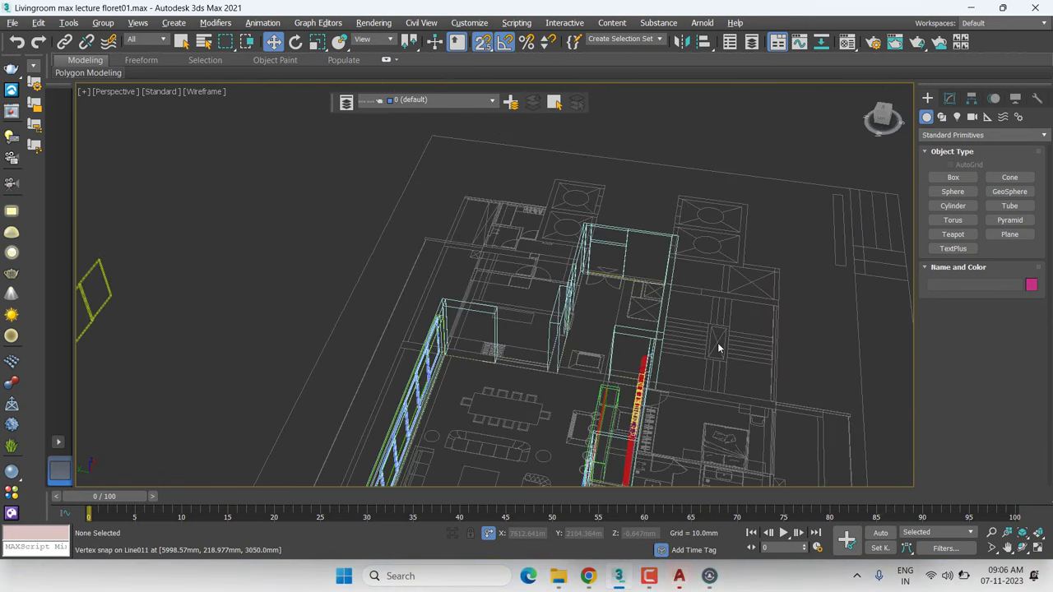
middle_drag(510, 452, 567, 535)
mouse_move(588, 576)
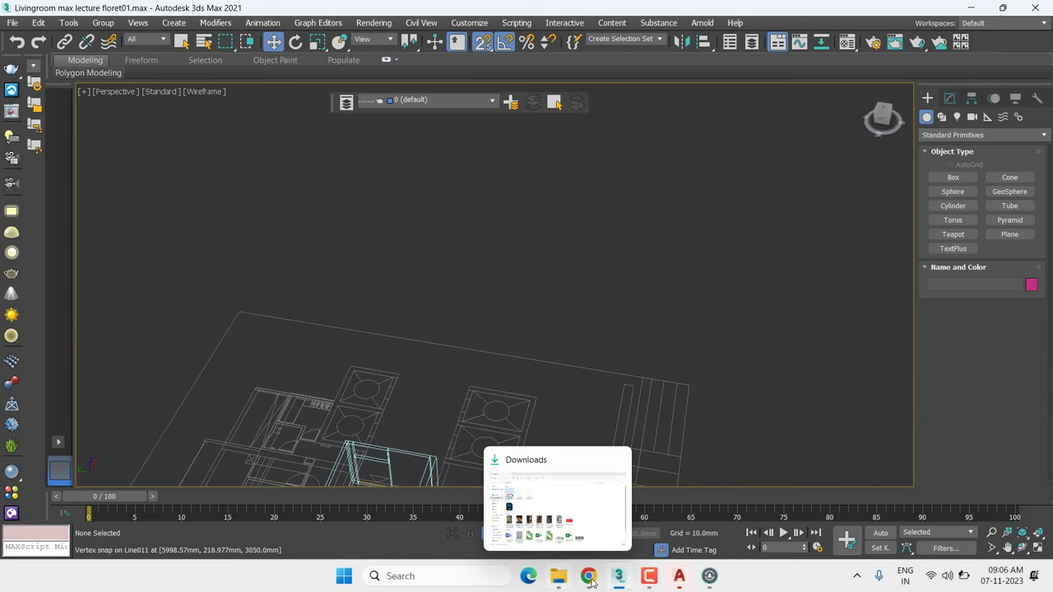
click(501, 514)
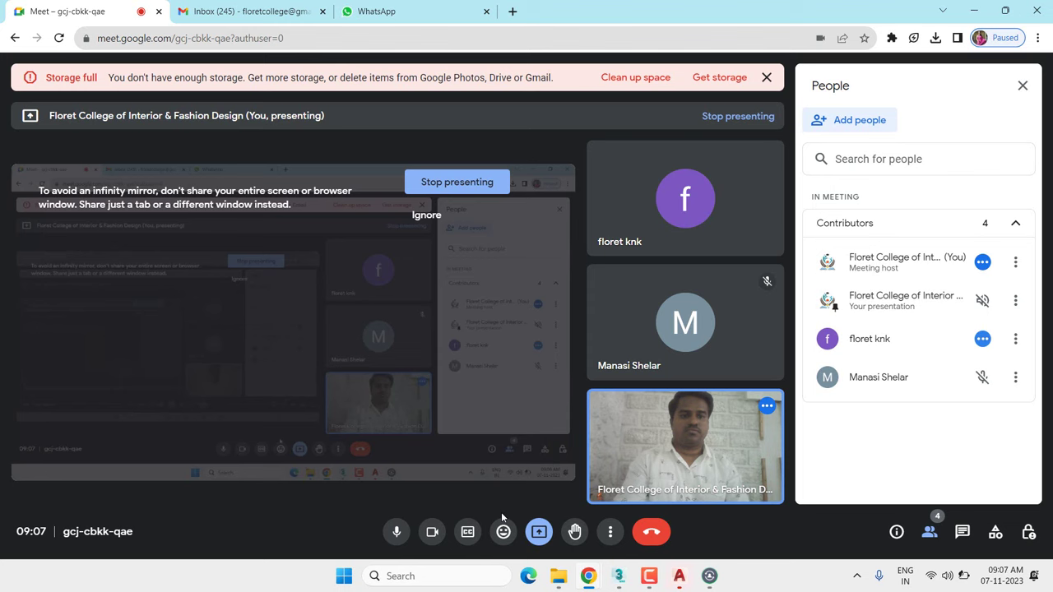
click(974, 10)
mouse_move(493, 367)
middle_down()
mouse_move(378, 434)
mouse_move(650, 369)
middle_up()
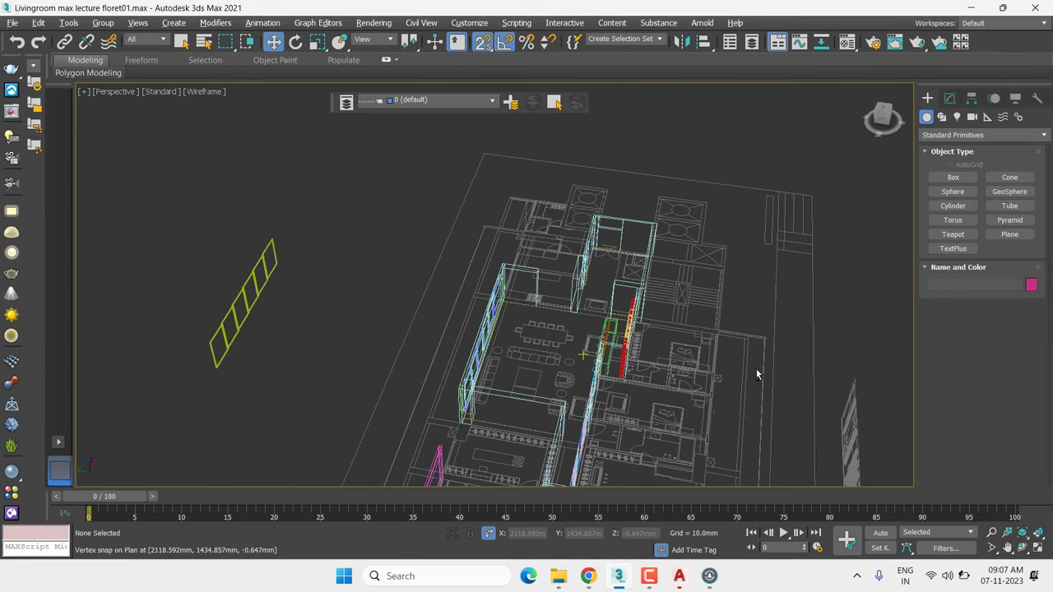
Pan and orbit the plan so the shelf and red panels are seen edge-on
click(497, 297)
mouse_move(781, 346)
middle_down()
mouse_move(501, 307)
mouse_move(551, 314)
middle_up()
click(500, 307)
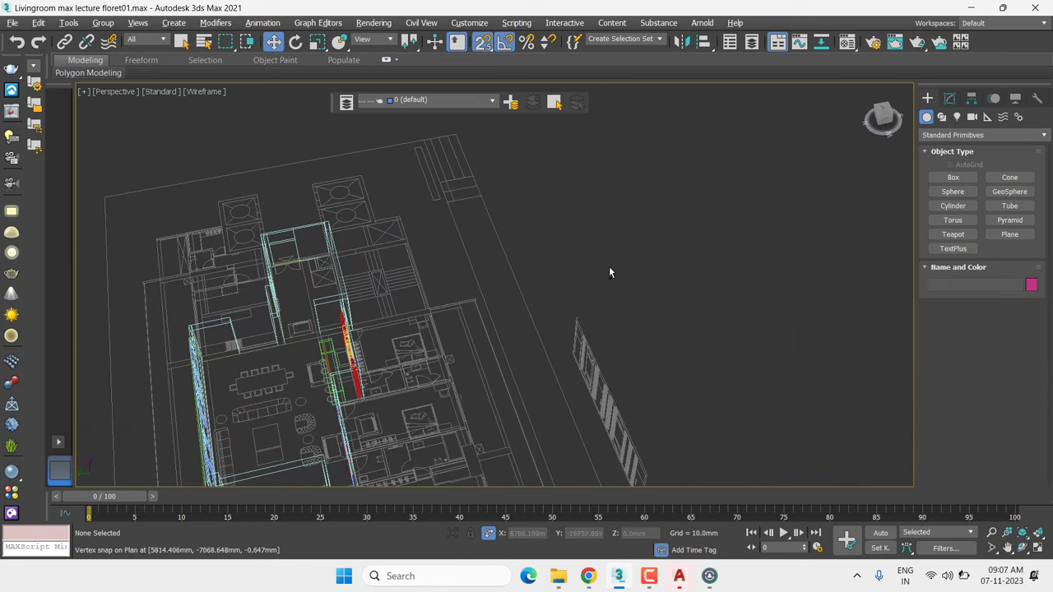
alt+middle_drag(627, 262, 674, 244)
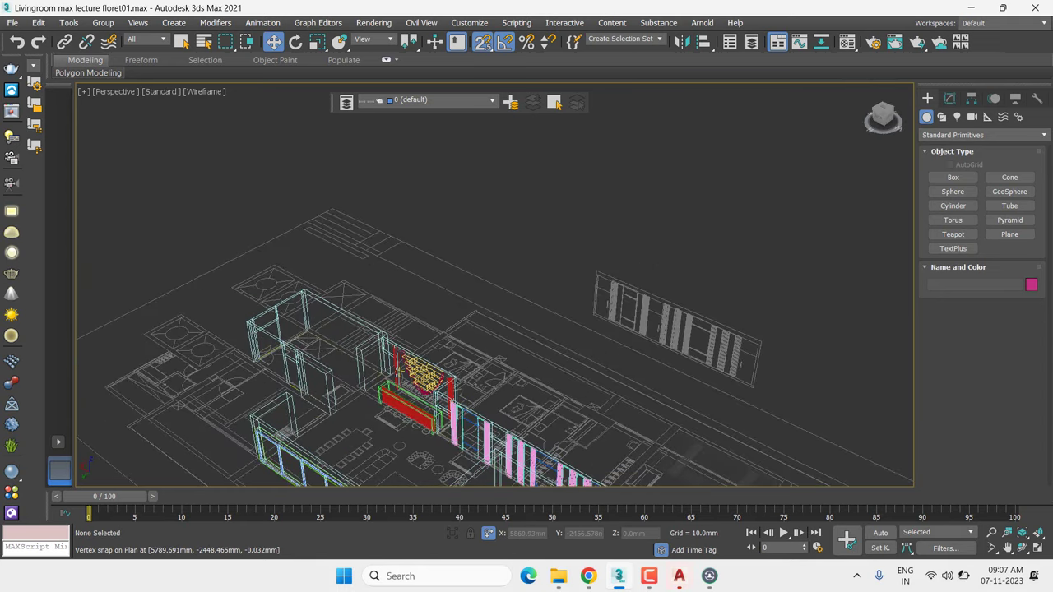
scroll(316, 368, up, 5)
mouse_move(316, 369)
middle_down()
mouse_move(515, 259)
mouse_move(522, 242)
middle_up()
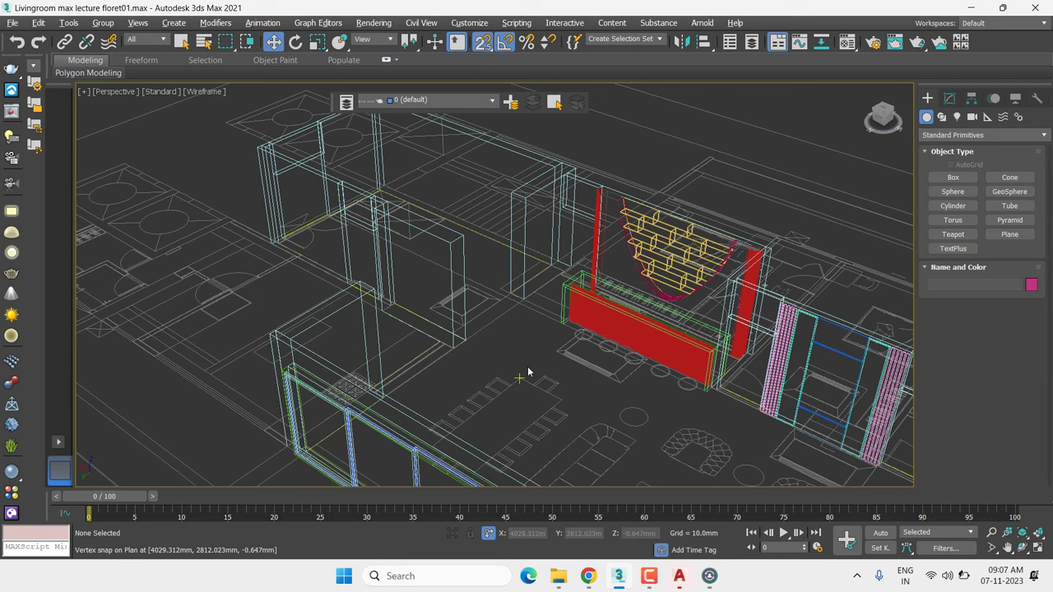
alt+middle_drag(528, 373, 497, 378)
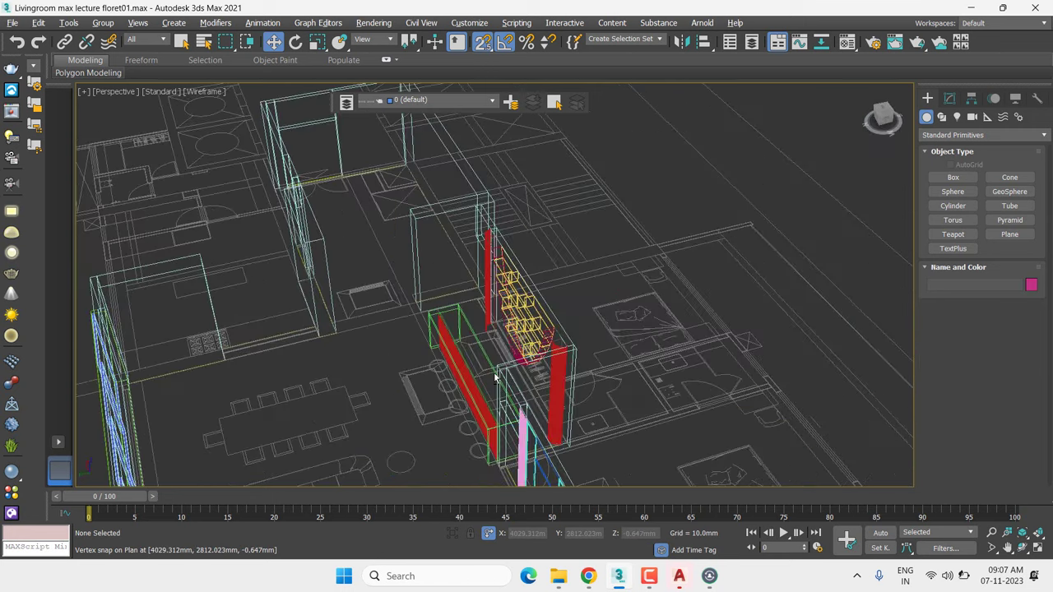
Isolate the left box and tall box with Alt+Q and view them from the Left
click(198, 266)
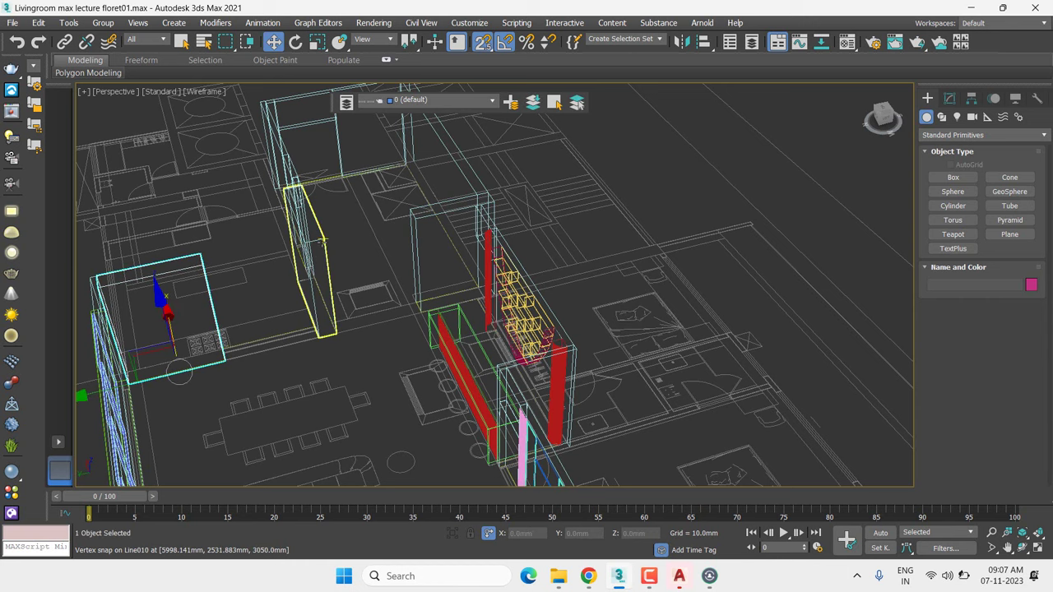
ctrl+click(322, 246)
key(alt+q)
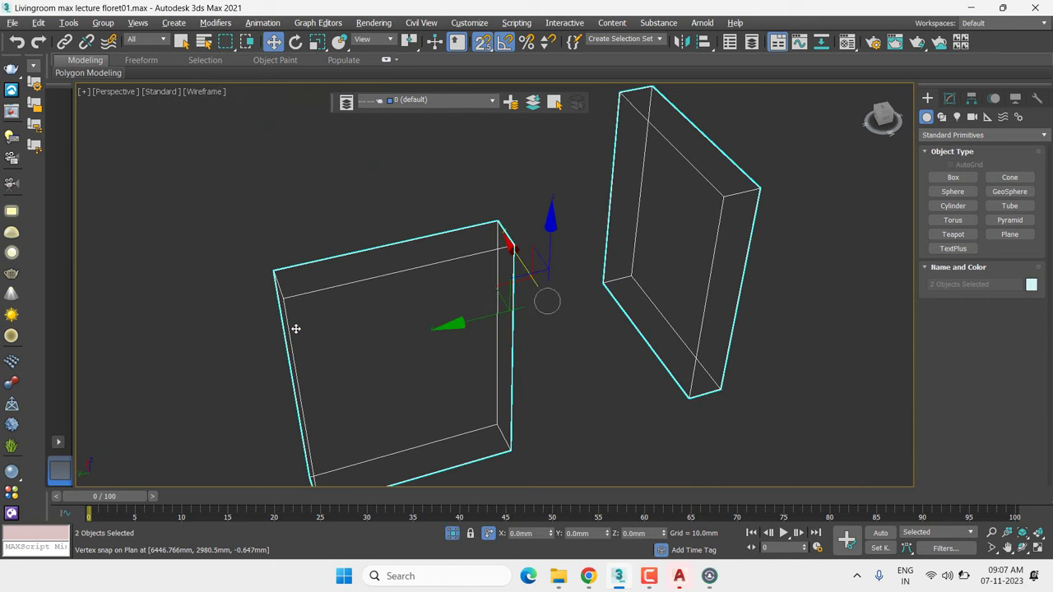
key(f)
key(l)
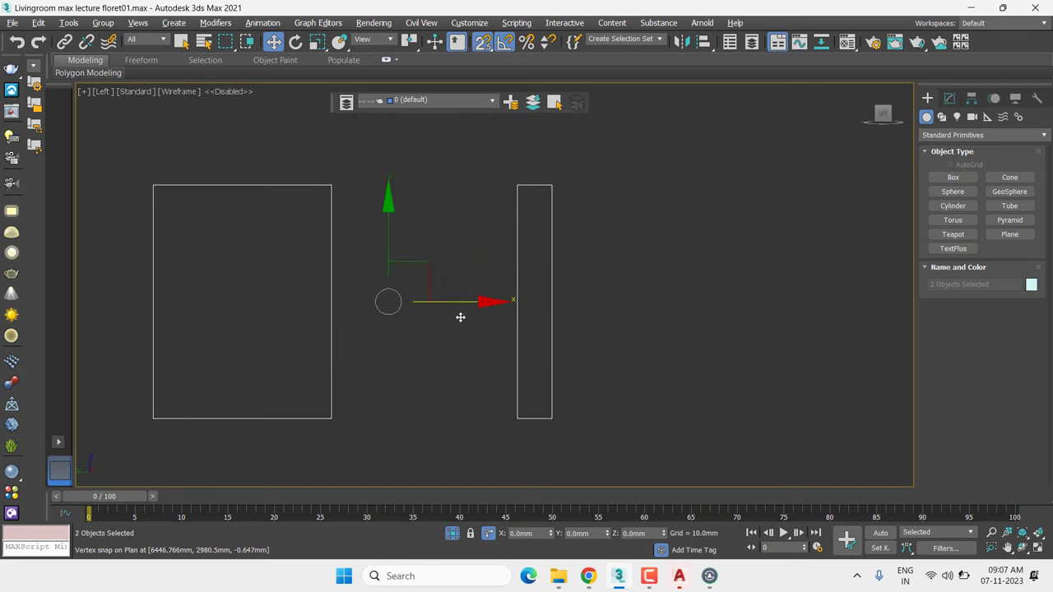
scroll(454, 269, down, 1)
scroll(455, 269, down, 1)
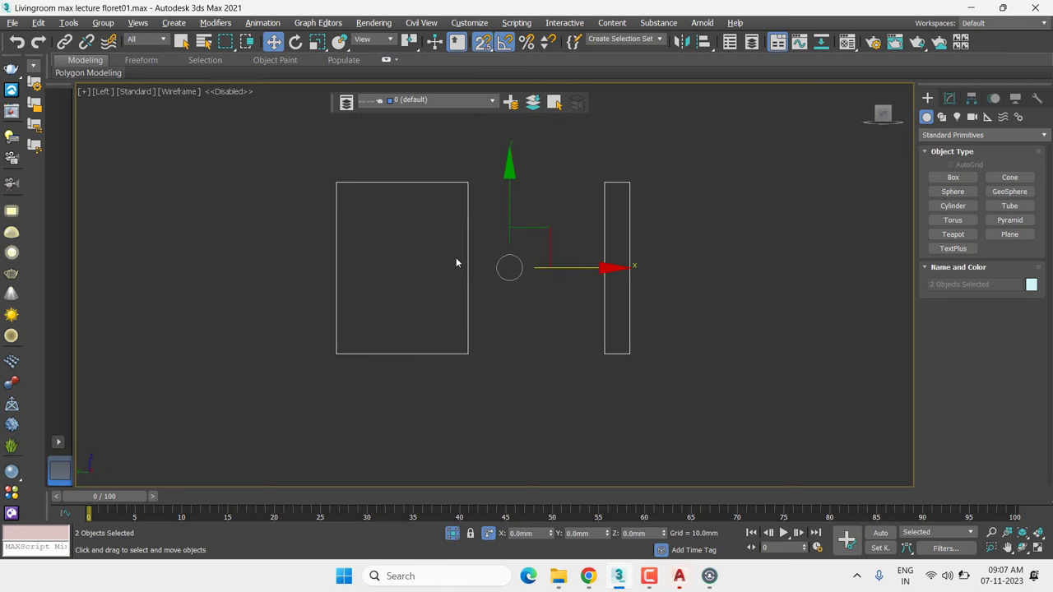
click(720, 324)
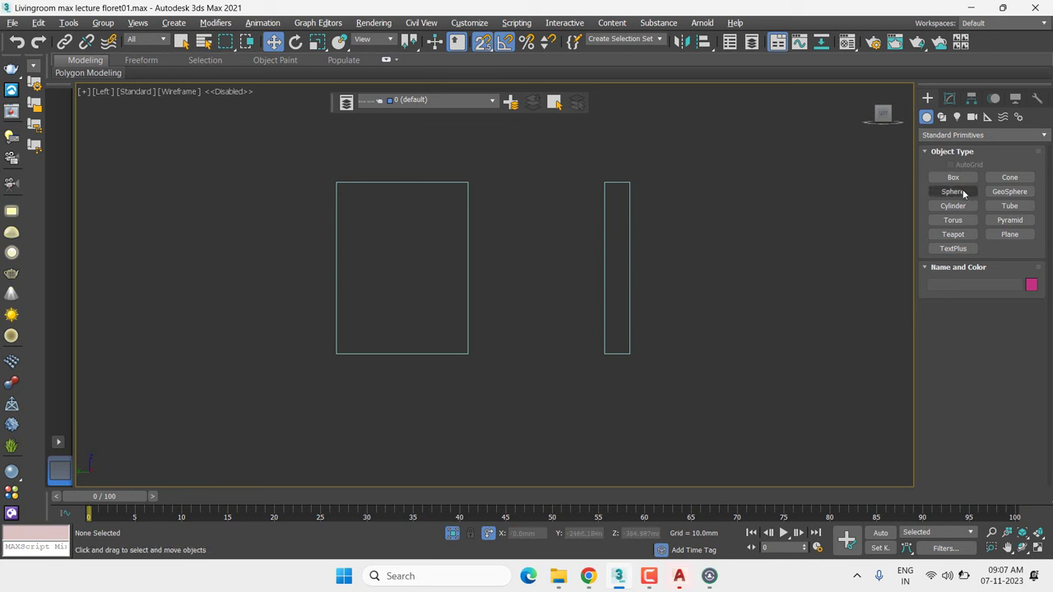
Draw closed spline Line054 by snapping to the four corners of the gap between the boxes
click(942, 116)
click(953, 188)
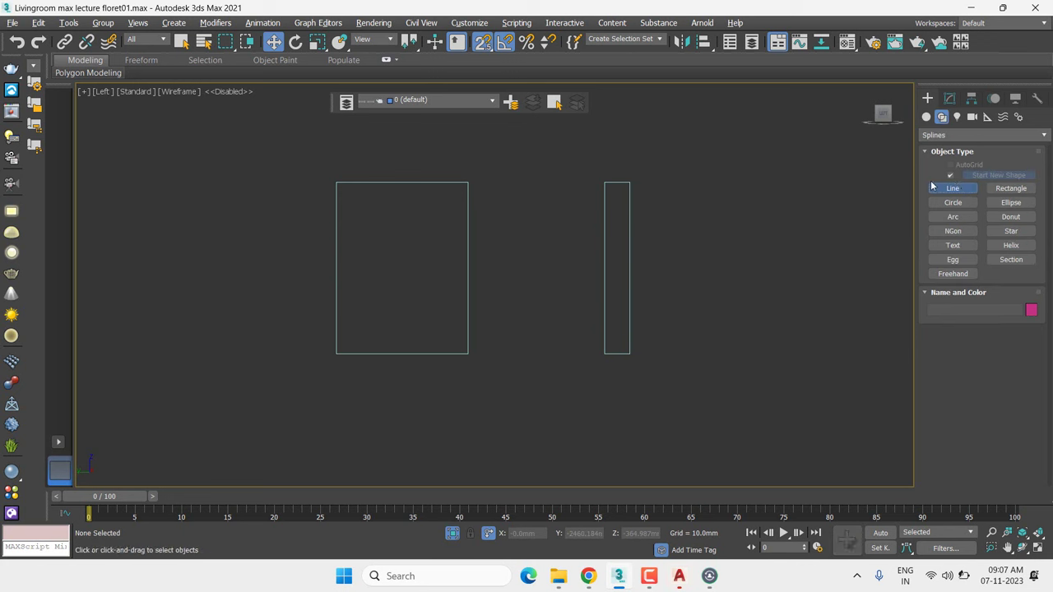
click(468, 183)
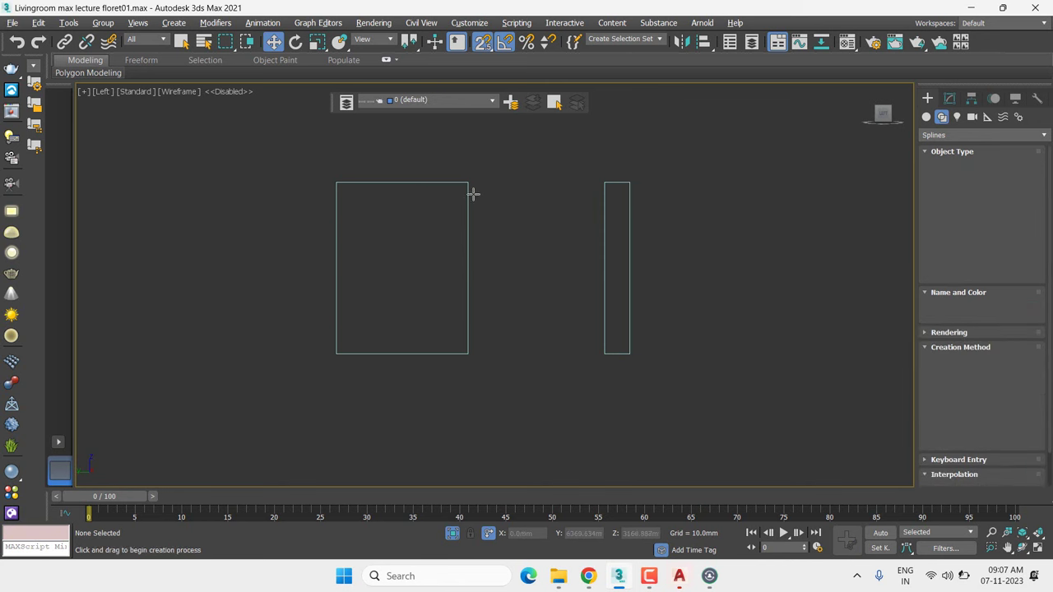
click(468, 354)
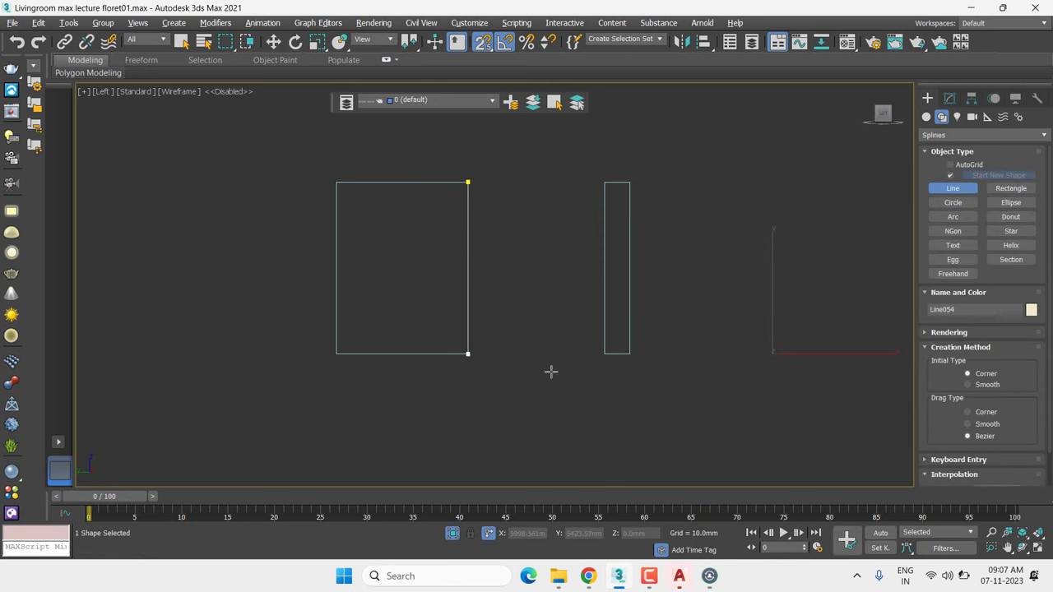
click(601, 353)
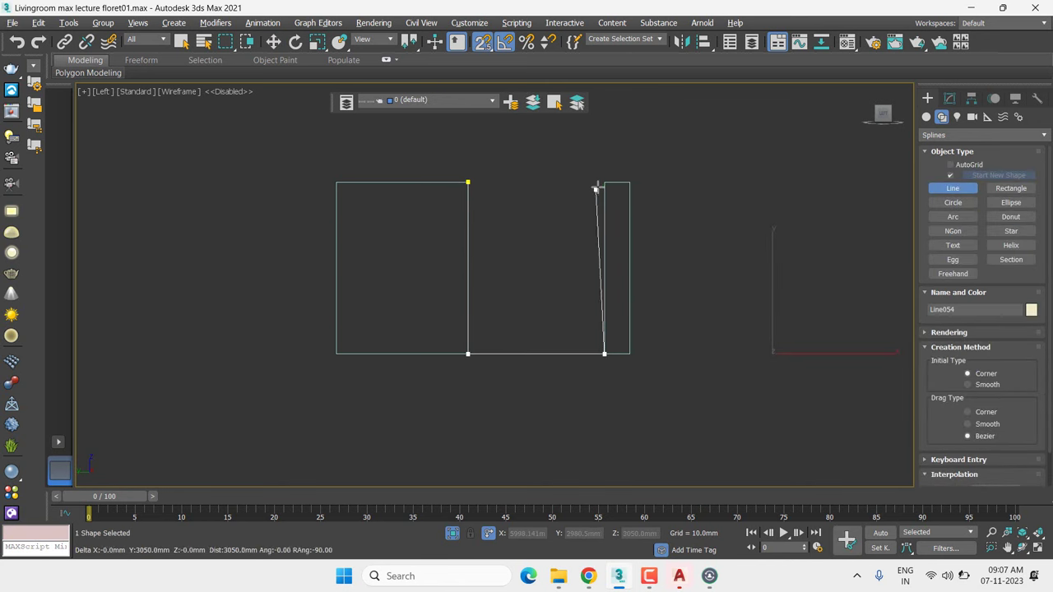
click(604, 182)
click(469, 183)
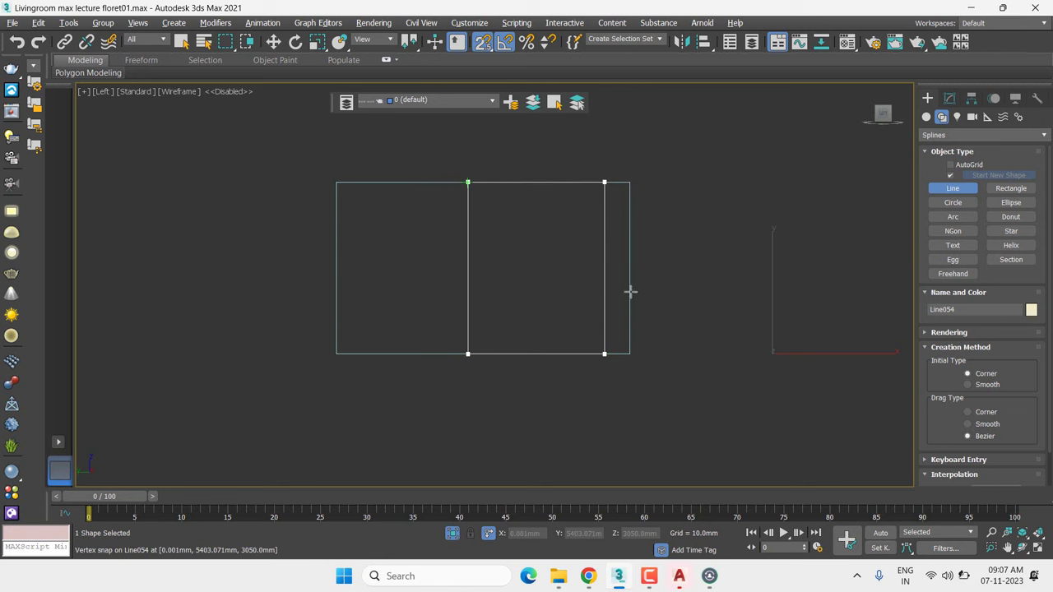
click(503, 300)
In the Top view, move the new outline so it snaps onto the wall's corner
key(t)
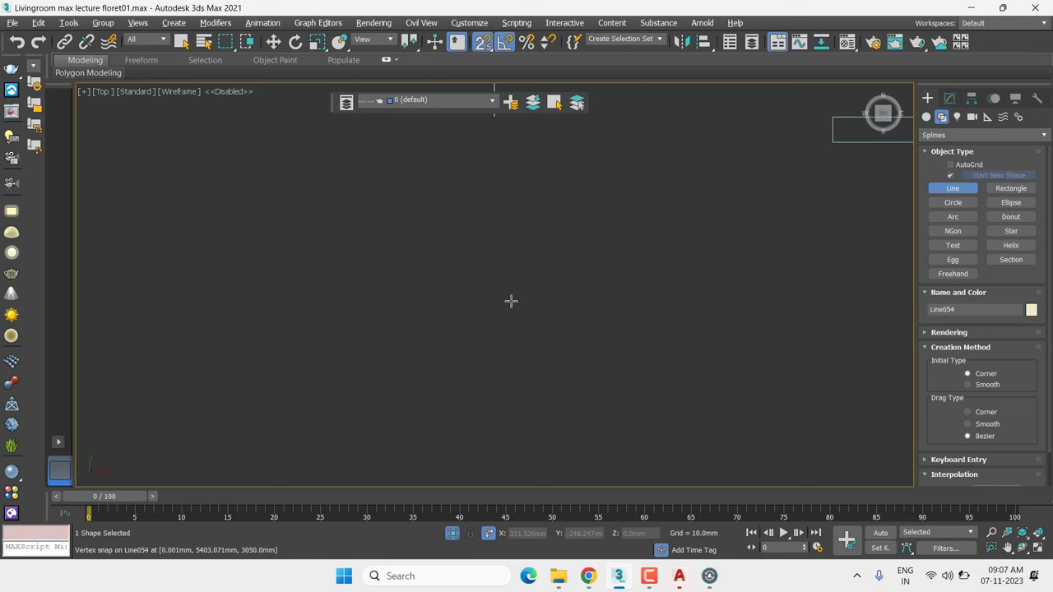
scroll(549, 307, down, 2)
scroll(604, 303, down, 2)
scroll(559, 312, down, 1)
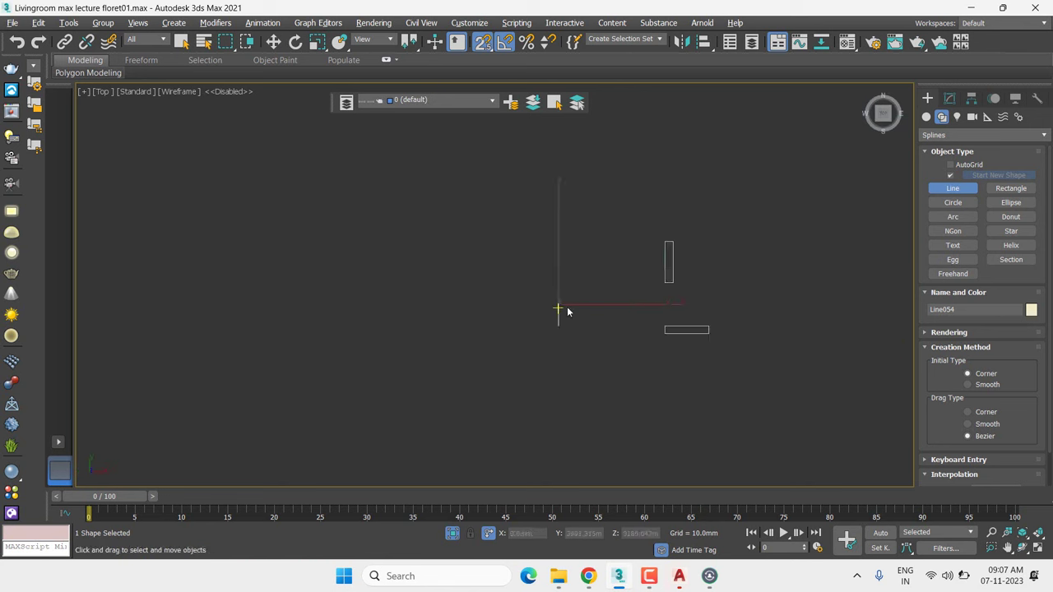
key(w)
scroll(657, 303, up, 2)
drag(518, 304, 680, 278)
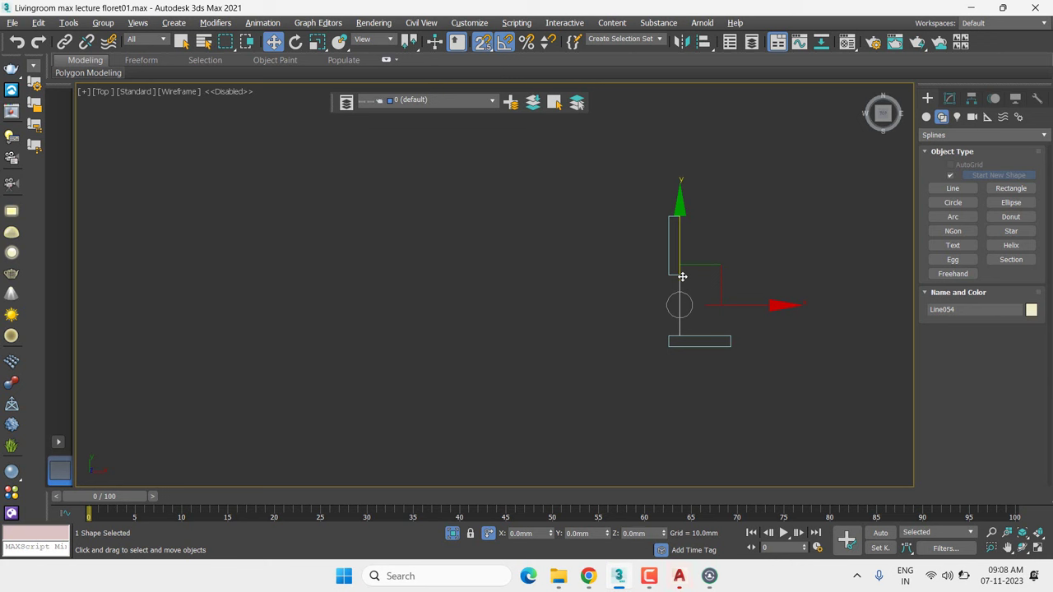
Set the outline's Extrude amount to 189 mm
click(950, 99)
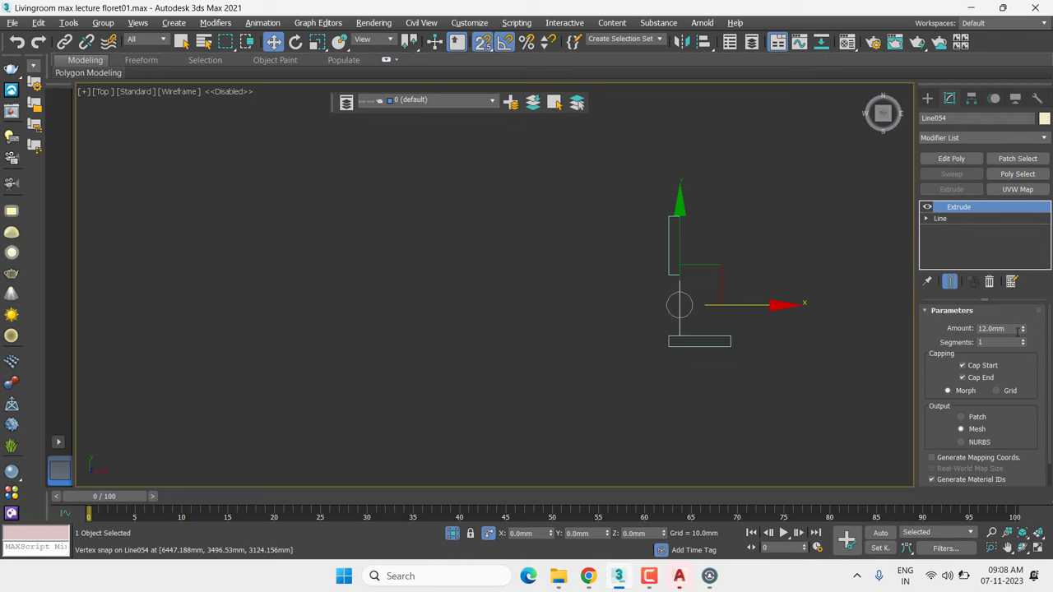
double_click(1013, 328)
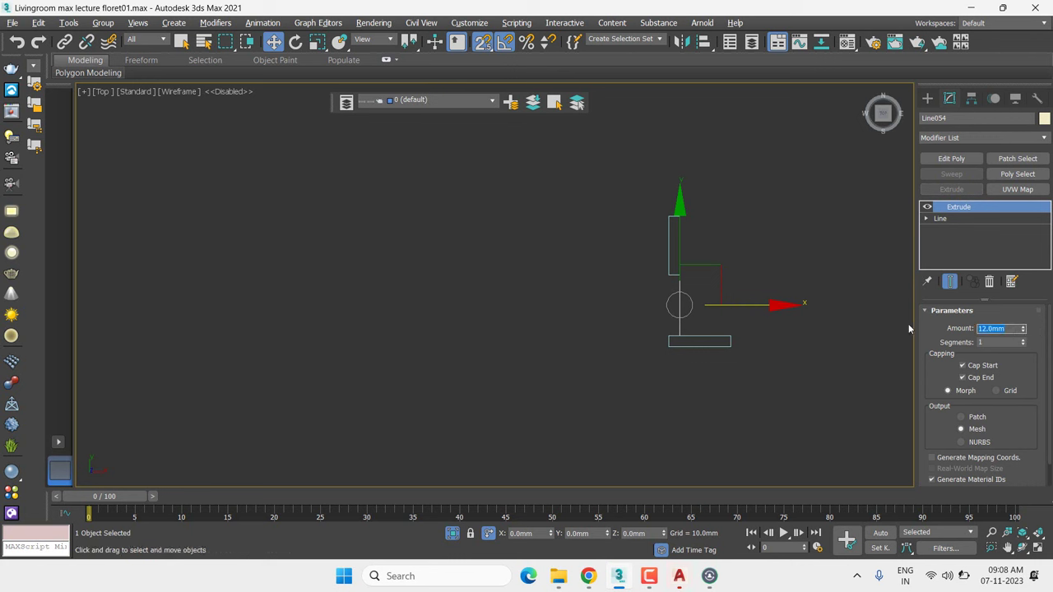
text(189)
key(Return)
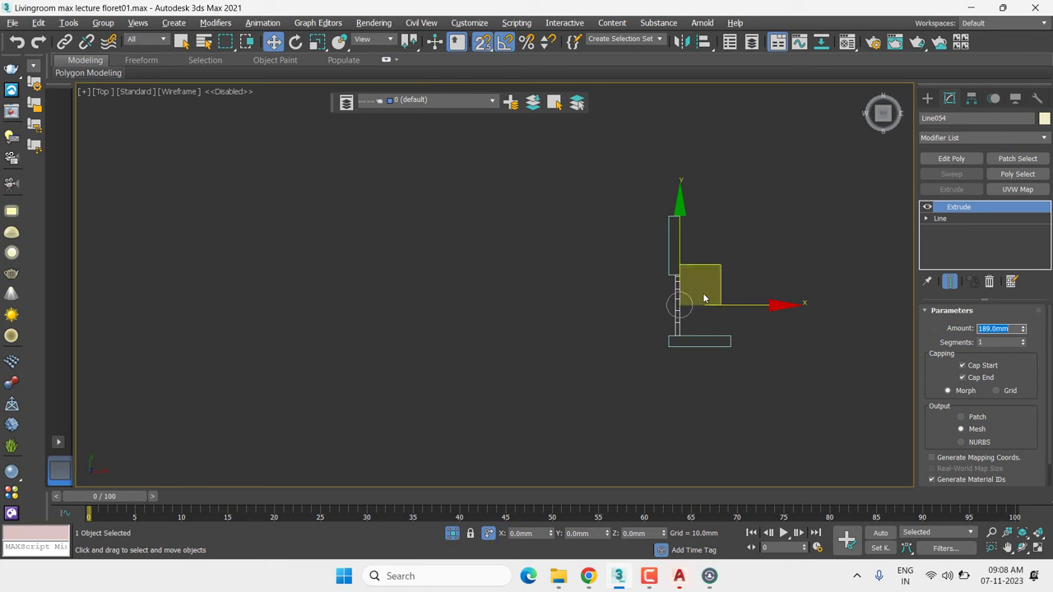
Expand Line in the modifier stack and enter its Vertex sub-object level
scroll(671, 309, up, 1)
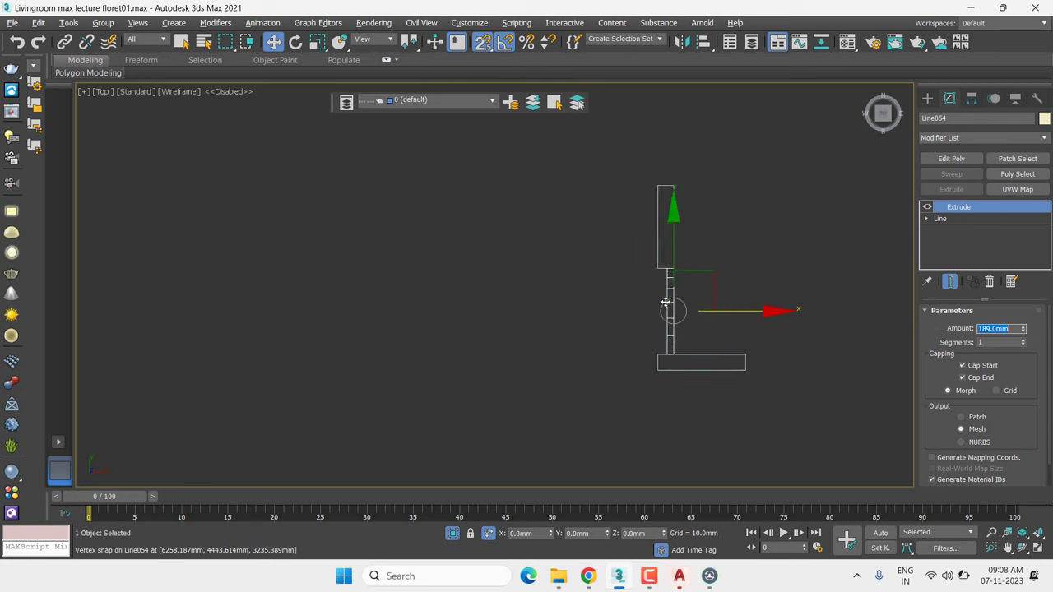
scroll(668, 305, up, 2)
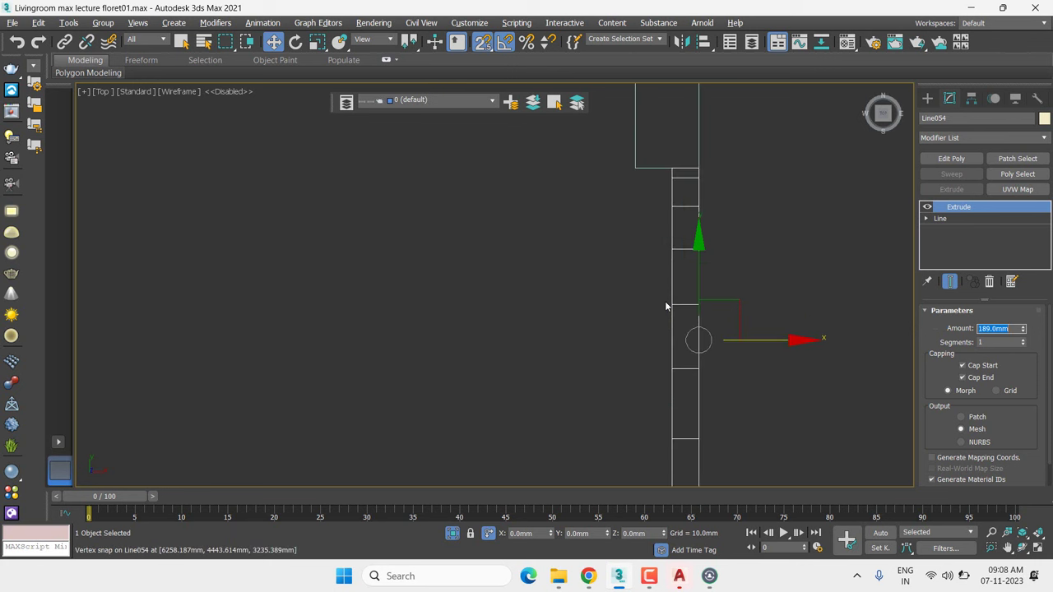
click(927, 219)
click(946, 232)
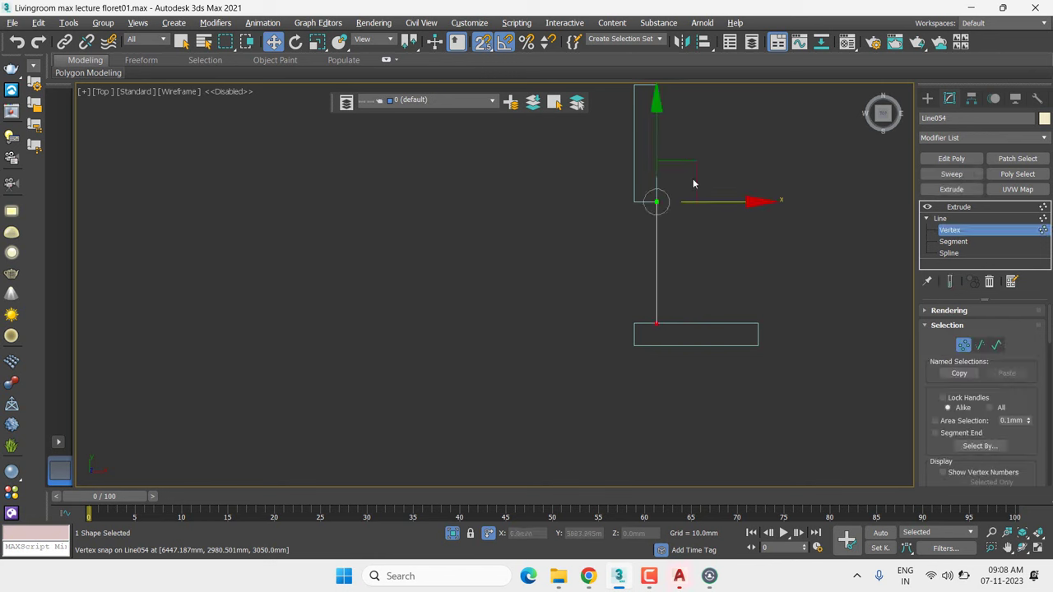
Return to the Extrude modifier and change its amount to 18 mm
right_click(688, 174)
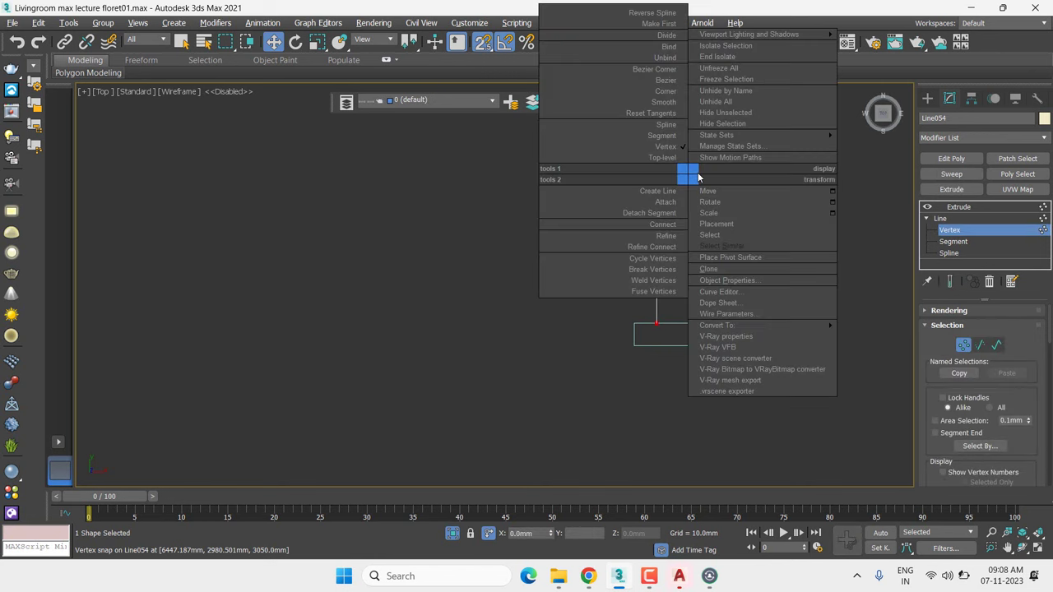
click(666, 91)
click(973, 208)
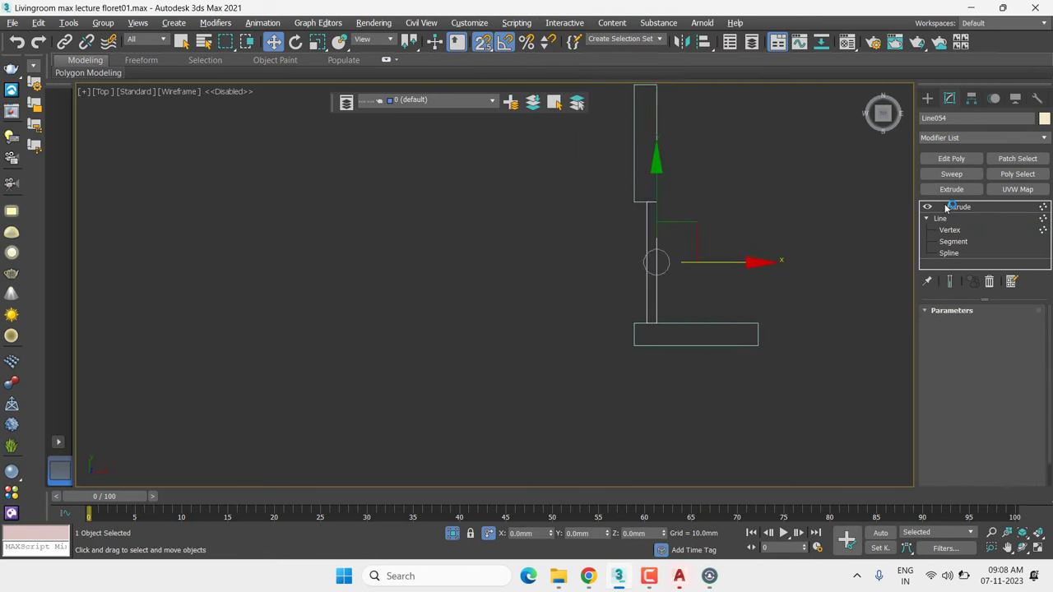
scroll(613, 206, up, 2)
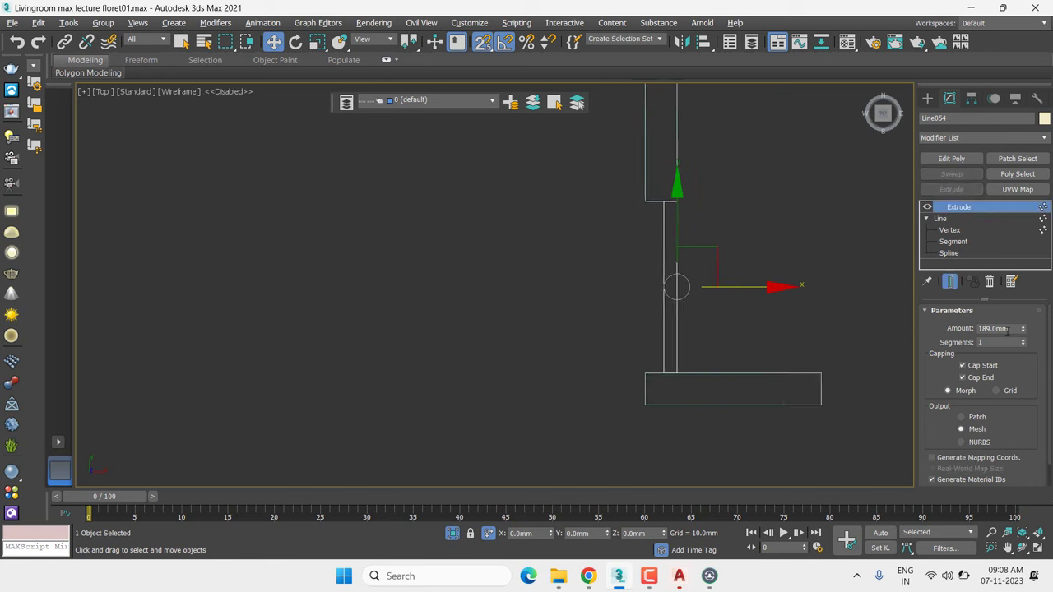
text(18)
key(Return)
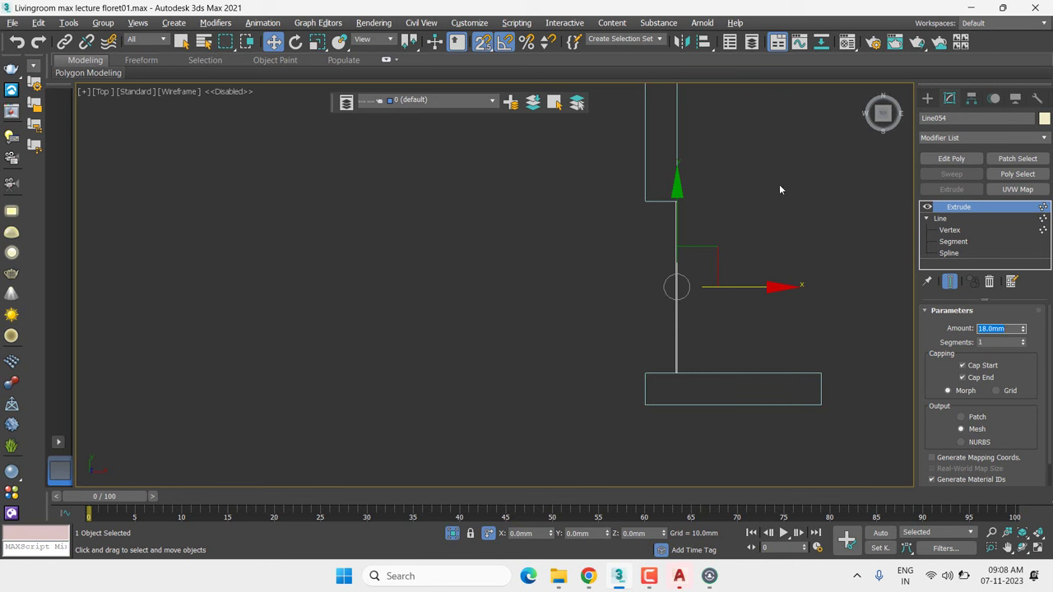
View the wall from the Left side and deselect the panel
key(l)
key(End)
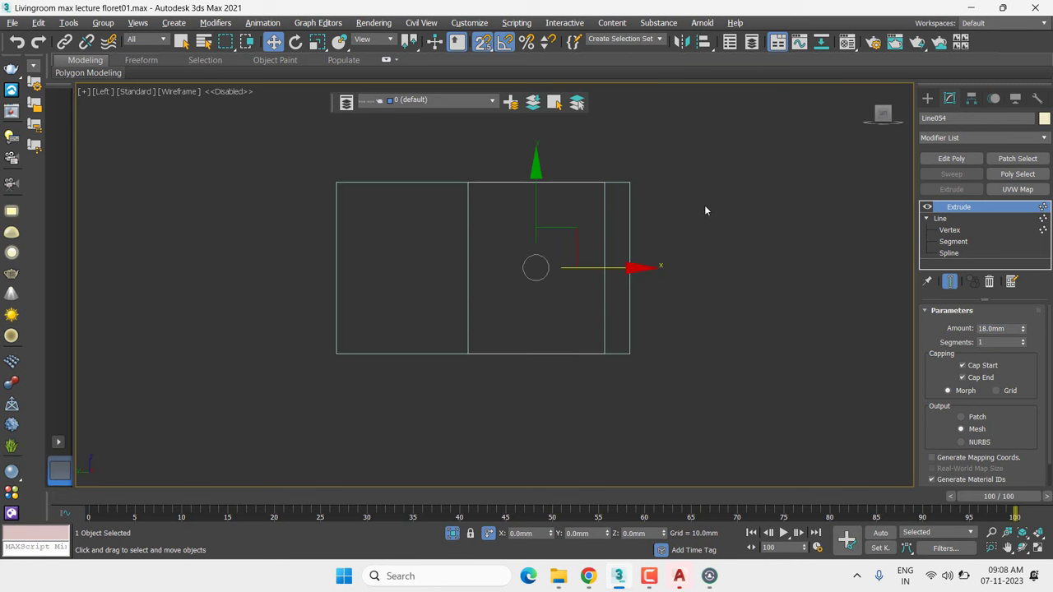
click(705, 211)
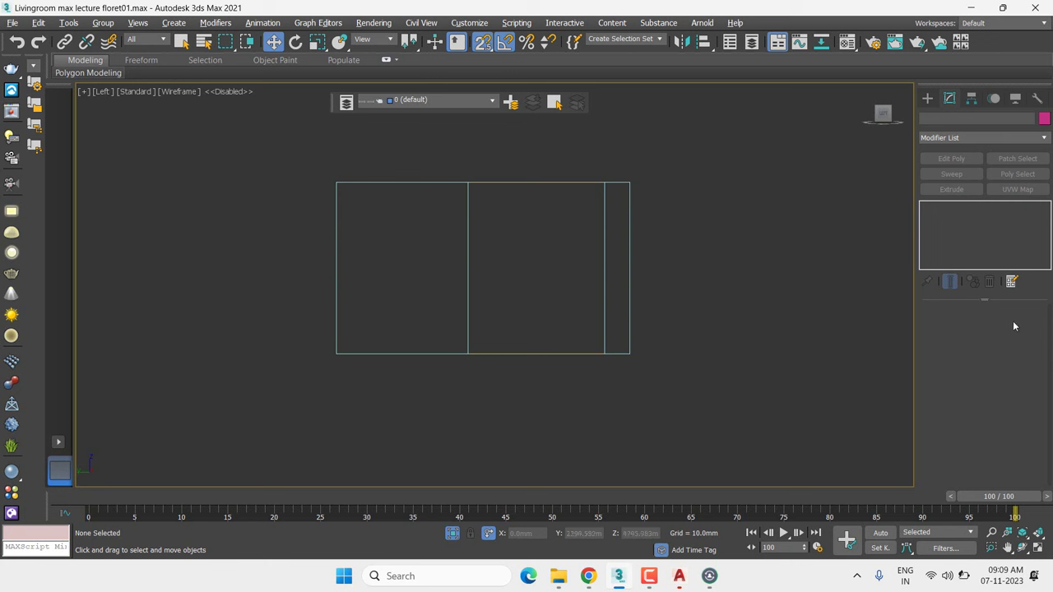
Draw closed spline Line055 by snapping to the four corners between the inner dividers
click(927, 98)
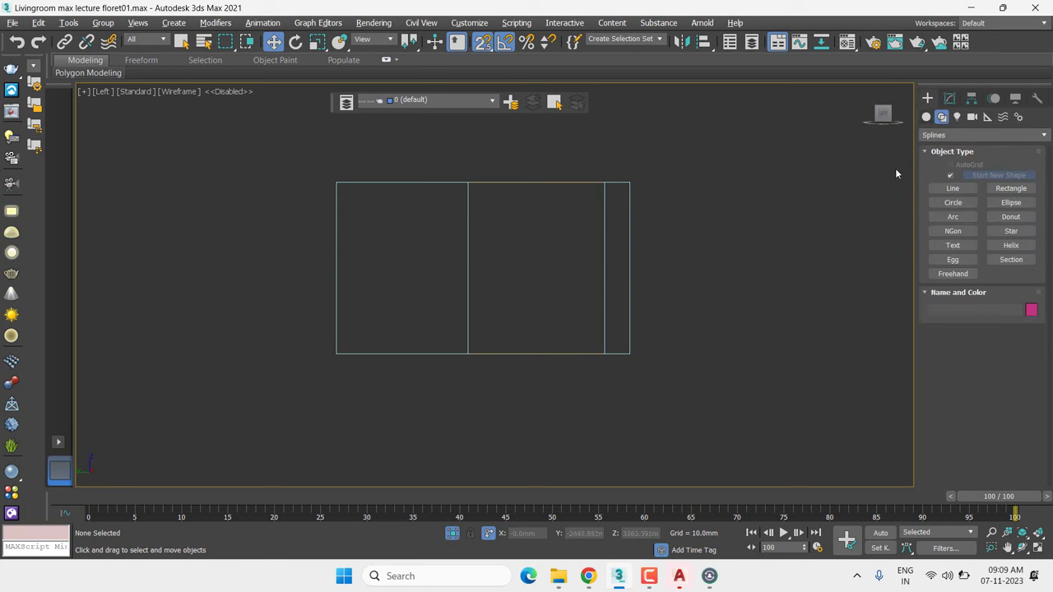
click(950, 188)
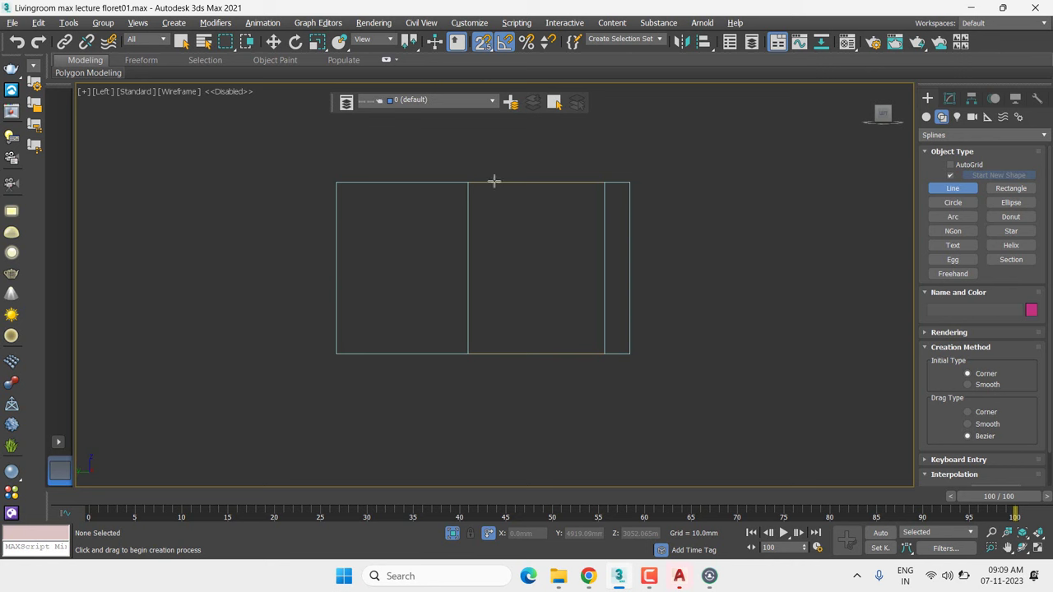
scroll(467, 183, up, 2)
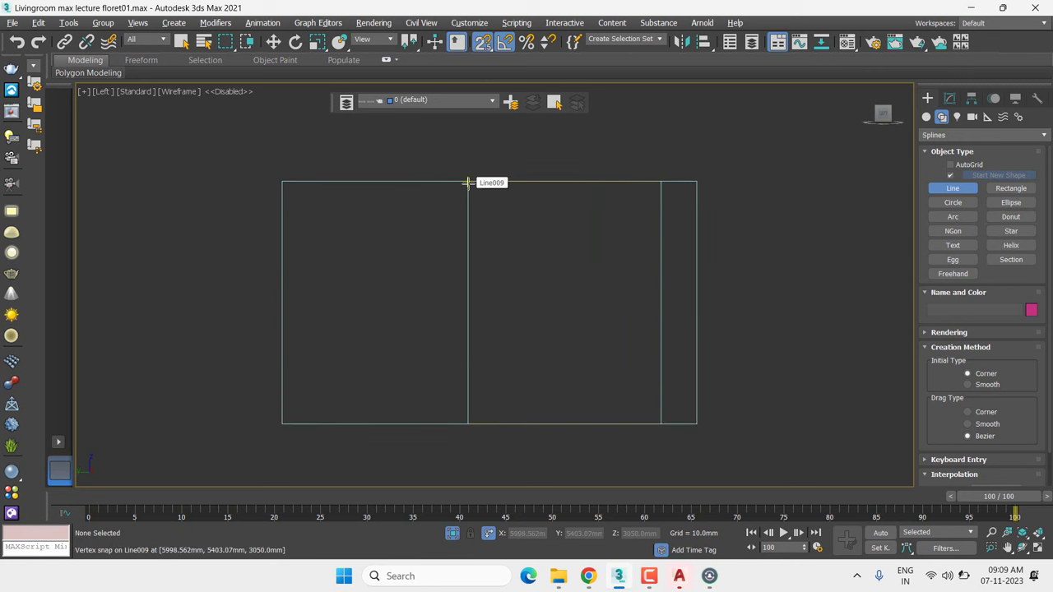
click(468, 183)
click(469, 424)
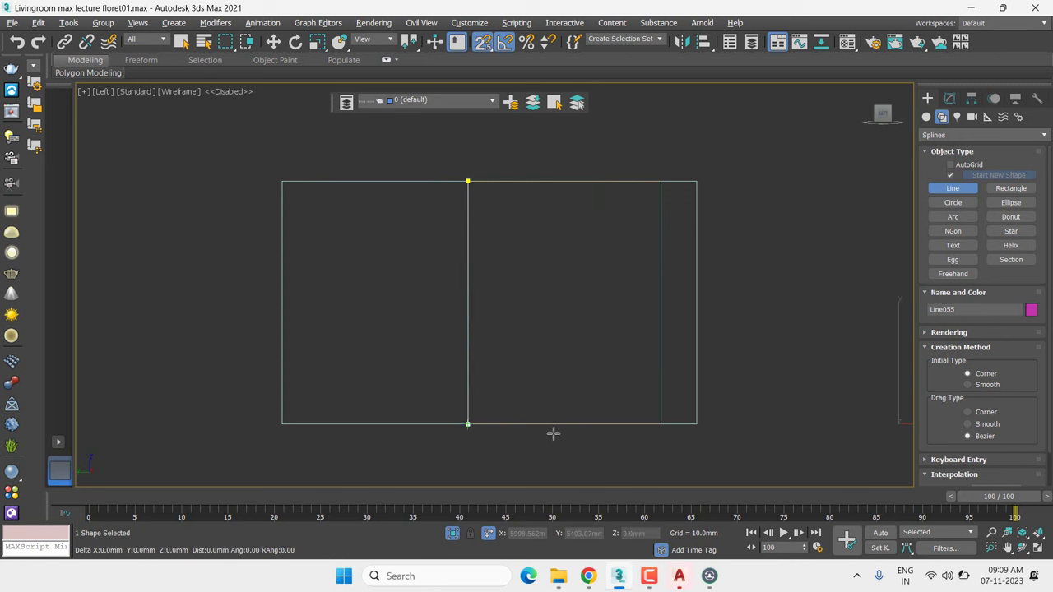
click(661, 425)
right_click(661, 425)
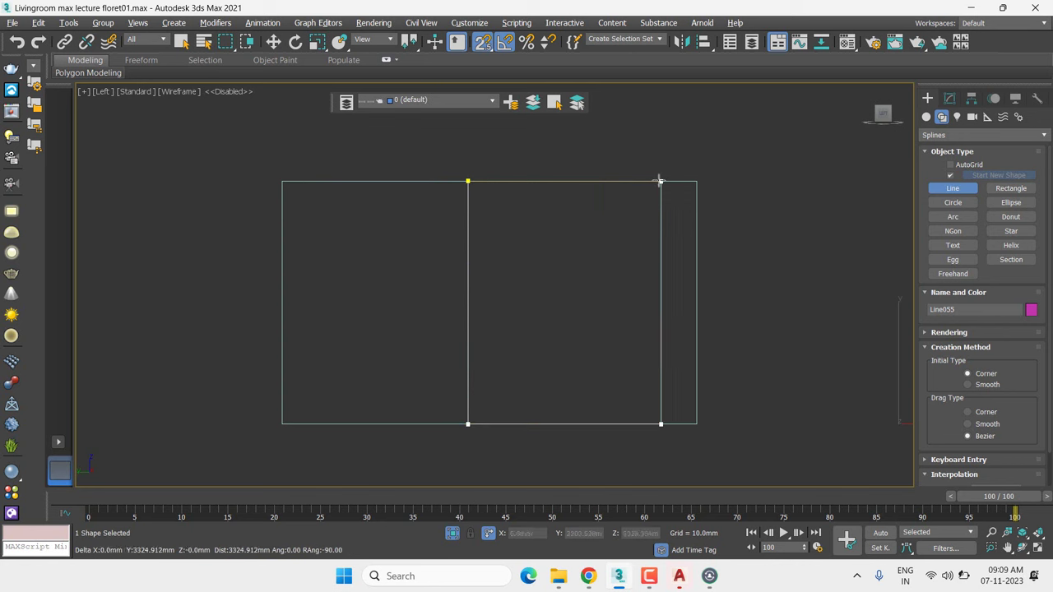
click(661, 181)
click(467, 181)
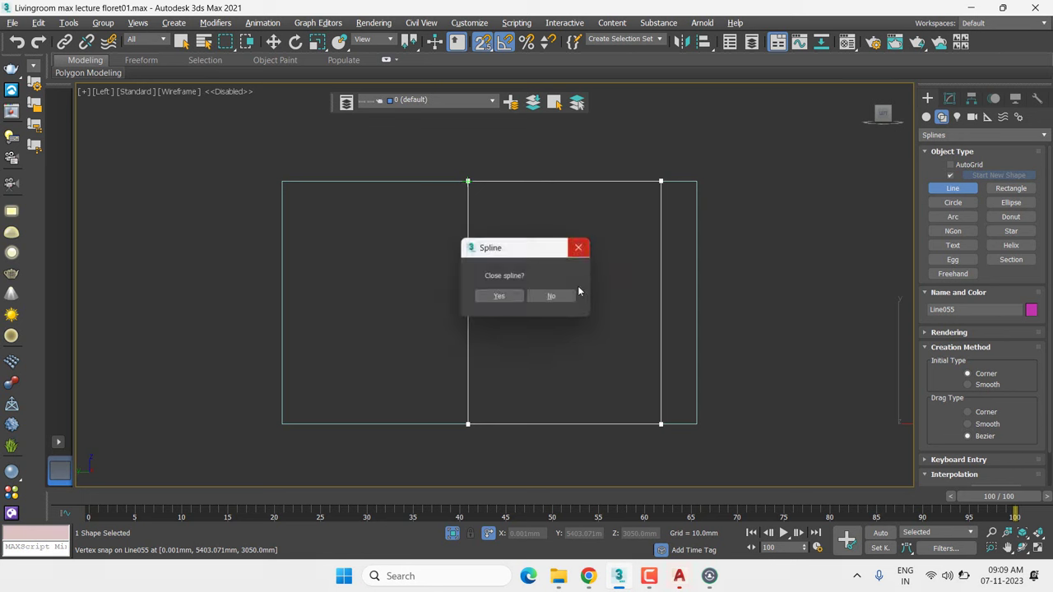
click(501, 297)
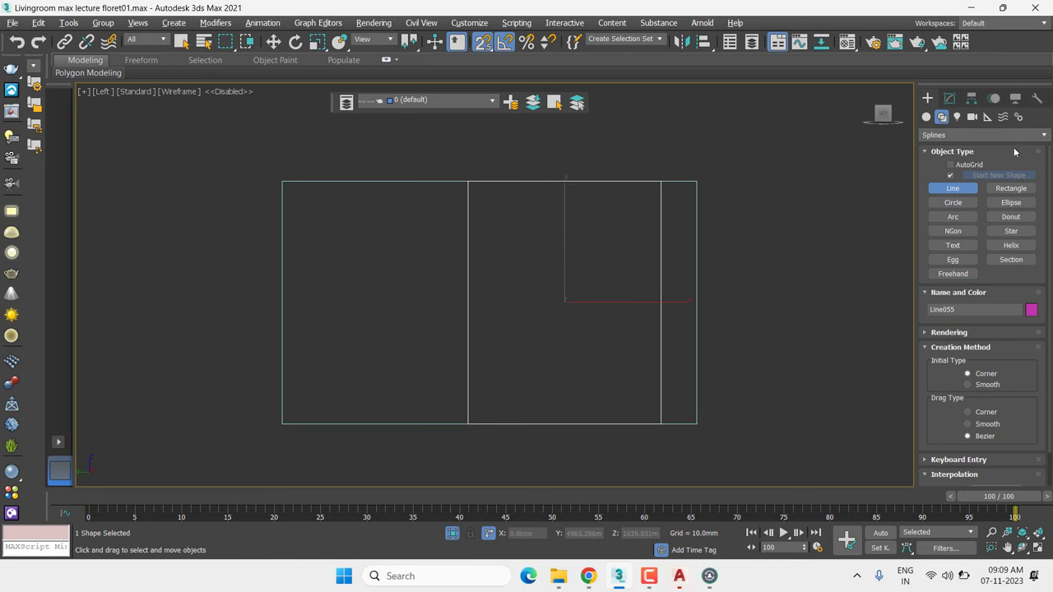
click(950, 98)
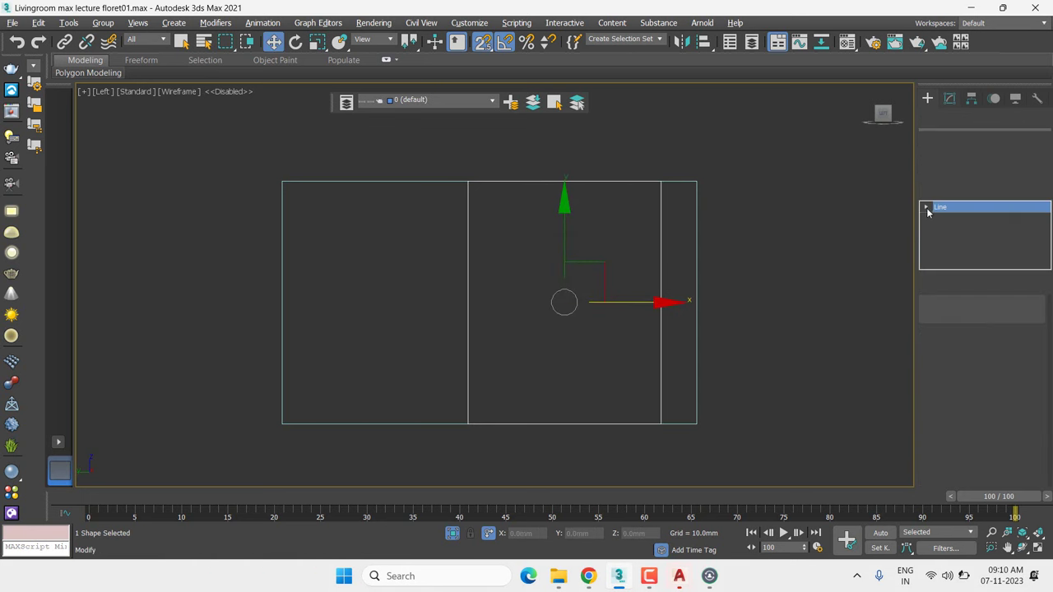
Move Line055's two right-edge vertices left to X 0mm, the section's midpoint
click(927, 211)
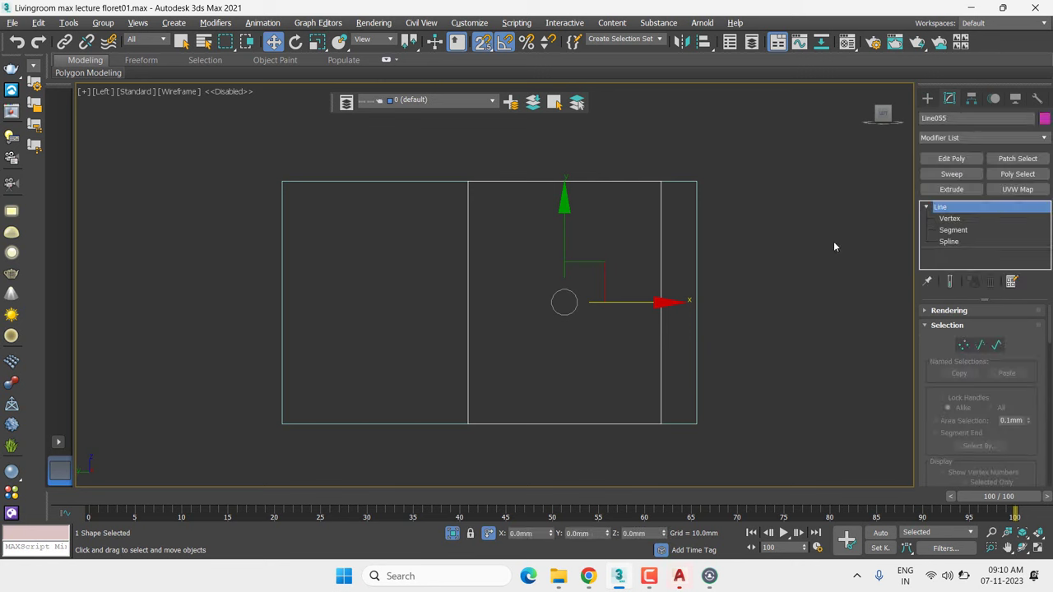
key(1)
drag(649, 446, 709, 126)
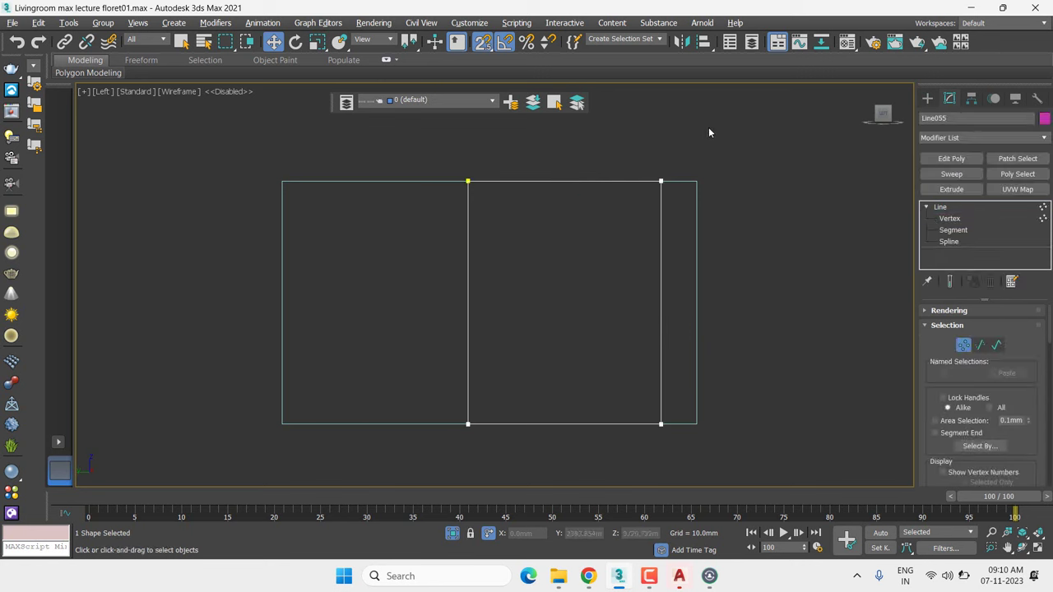
click(579, 182)
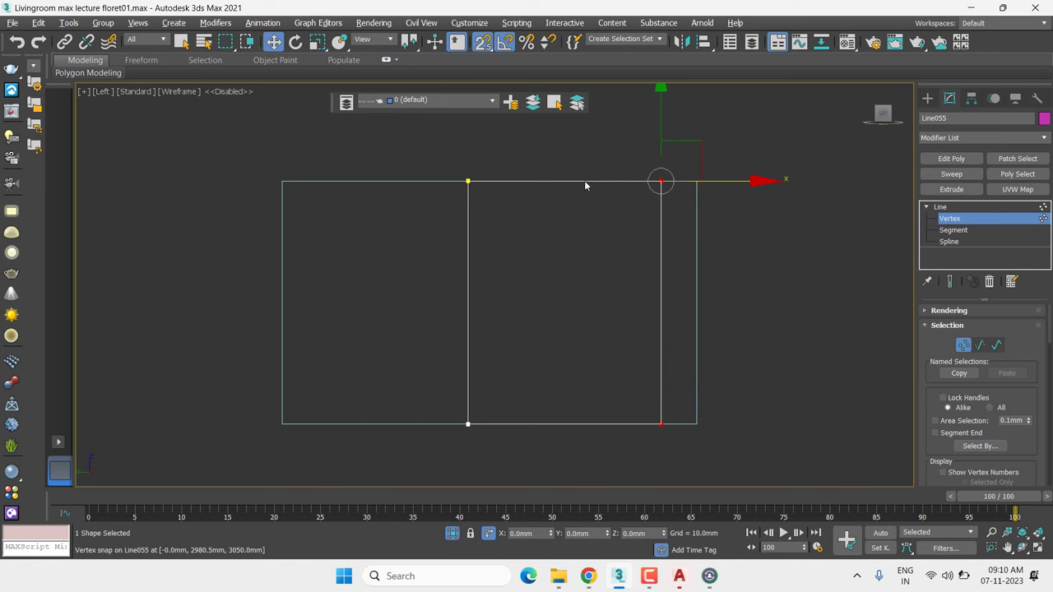
right_click(491, 271)
click(519, 302)
drag(747, 181, 566, 181)
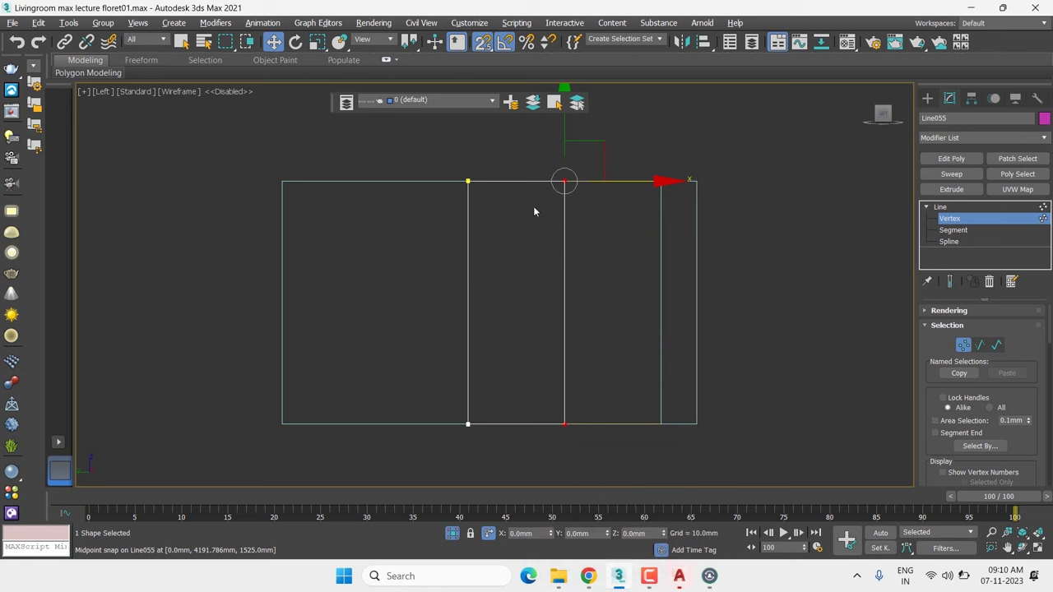
click(527, 534)
key(Return)
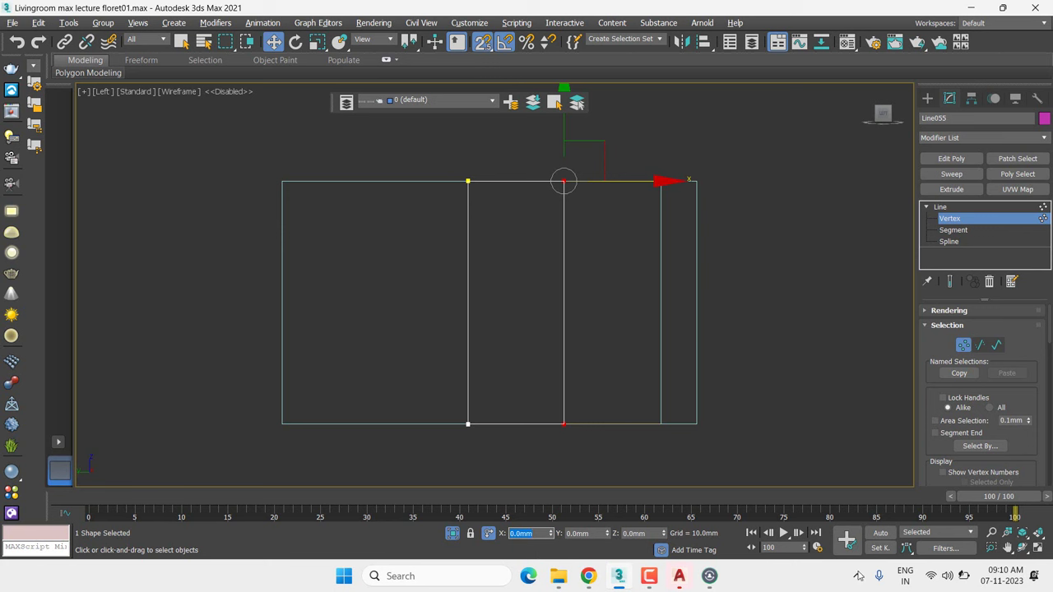
click(946, 207)
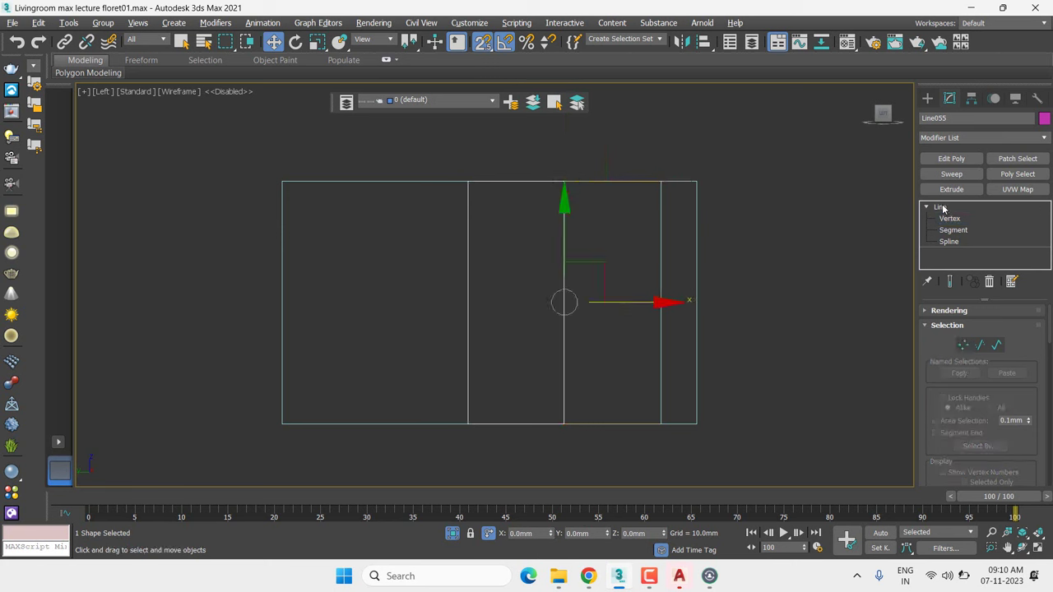
Copy the narrowed rectangle spline to the right and snap its edge onto the vertical divider
click(952, 243)
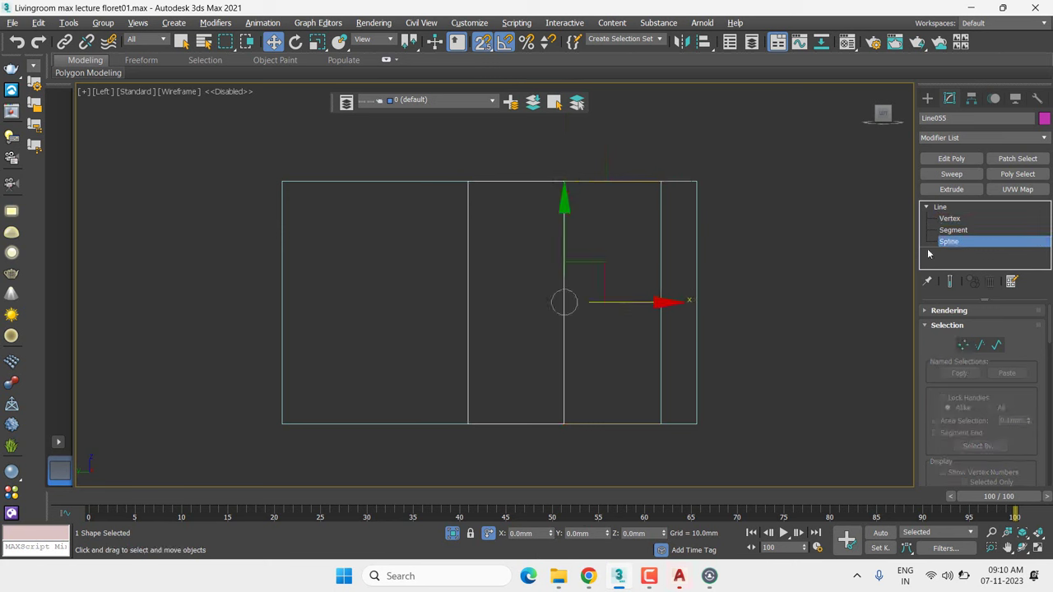
click(589, 167)
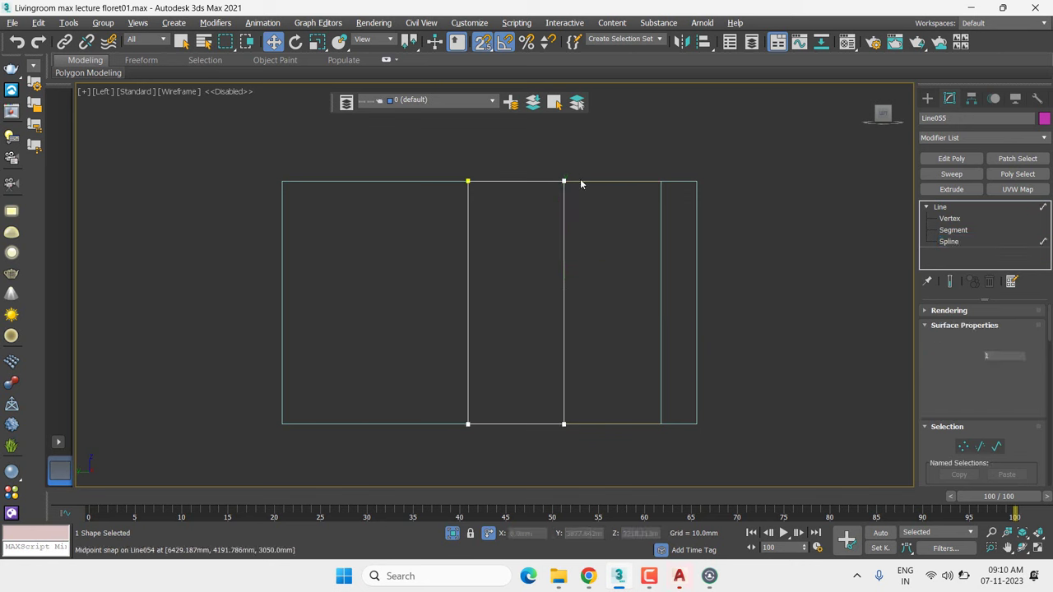
key(3)
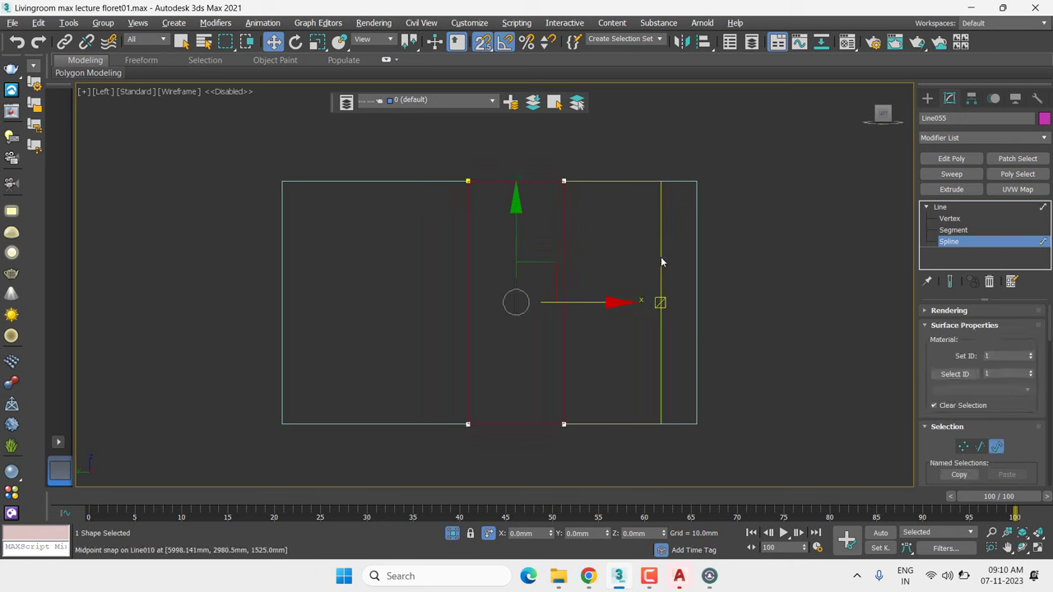
shift+drag(606, 303, 652, 305)
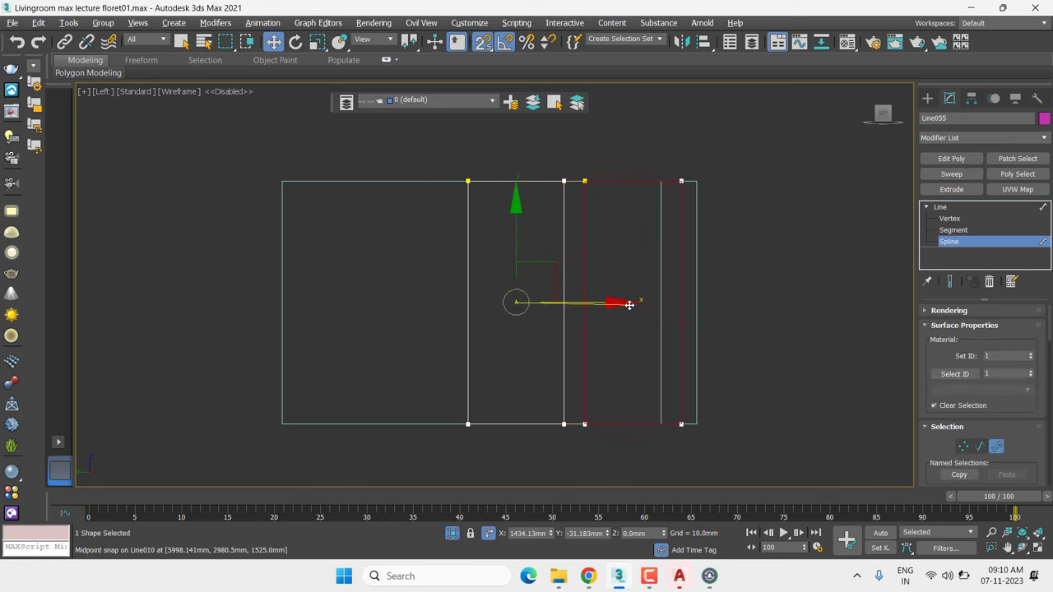
scroll(683, 184, up, 2)
scroll(687, 192, up, 2)
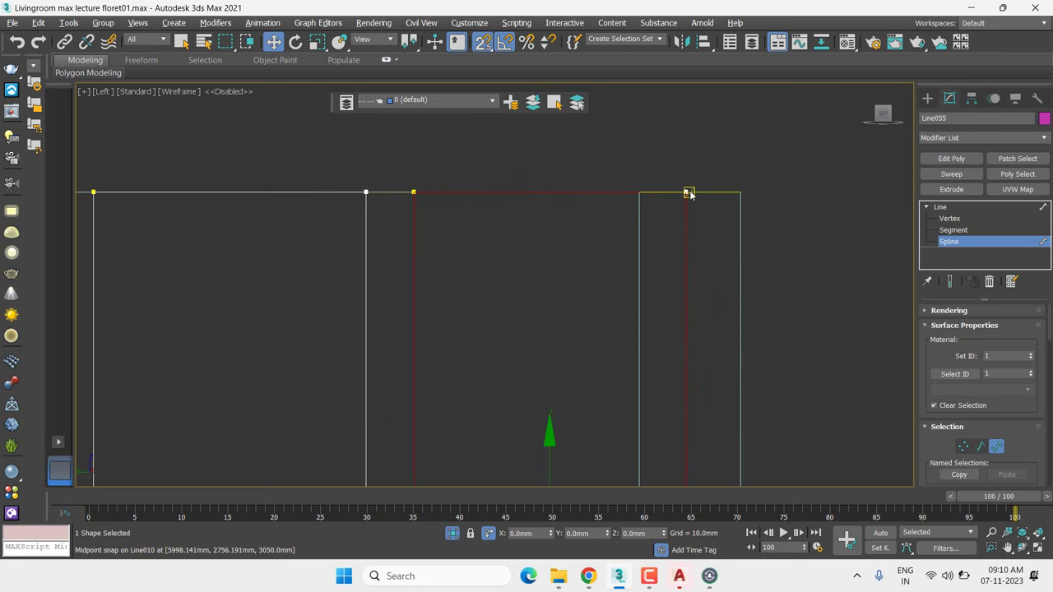
drag(686, 195, 642, 195)
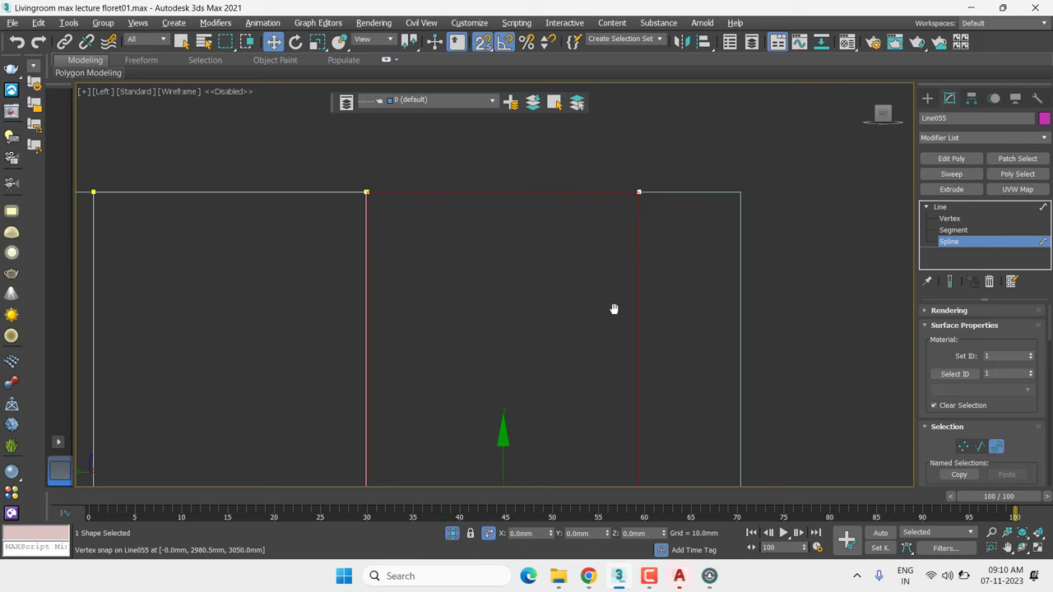
middle_drag(614, 308, 660, 271)
click(947, 208)
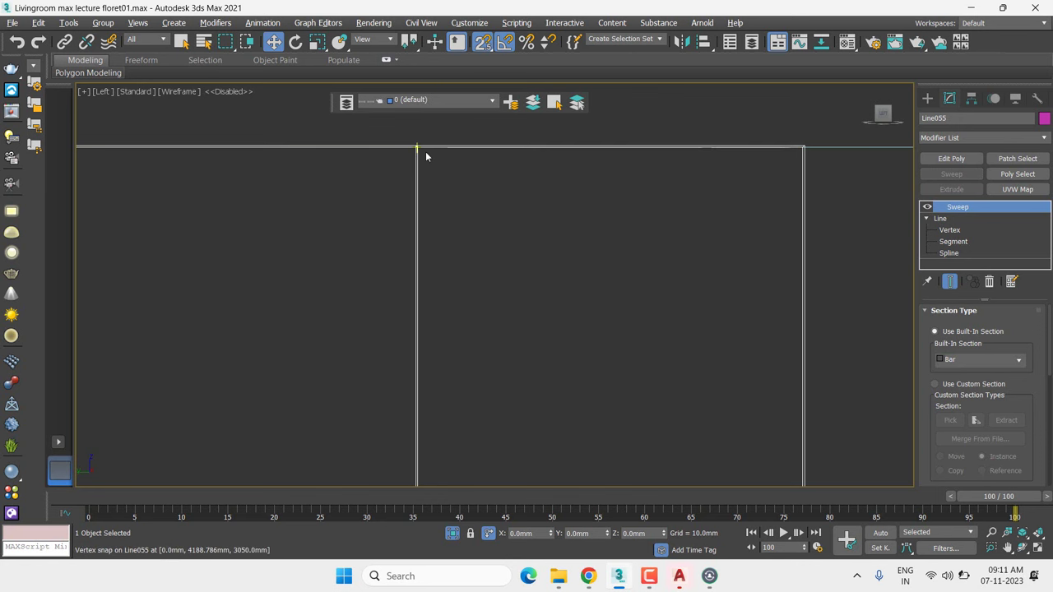
Nudge the swept object into place and inspect the line's vertical segments at Segment level
drag(420, 149, 423, 144)
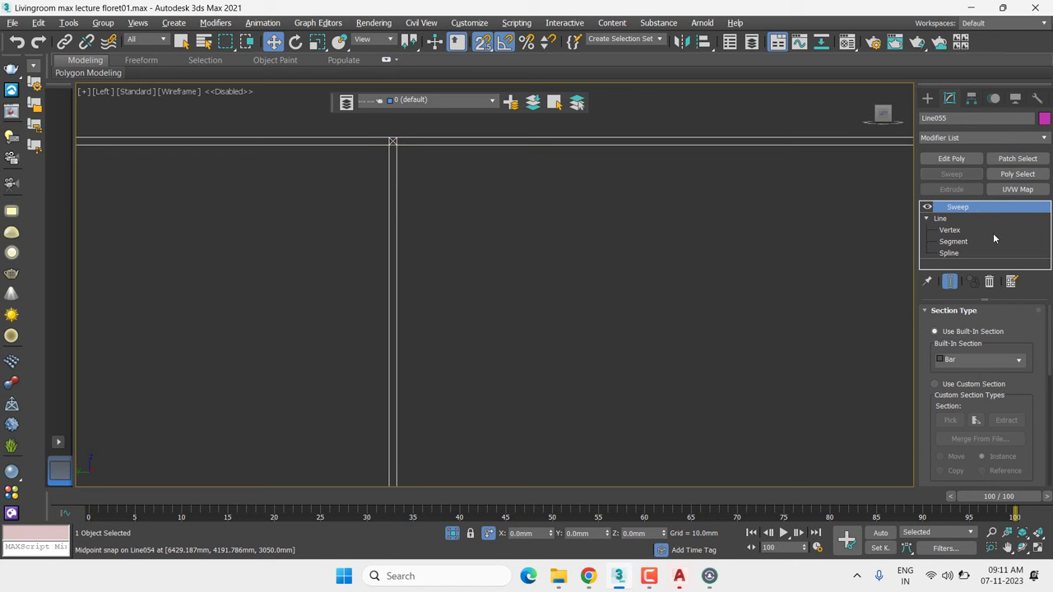
click(952, 242)
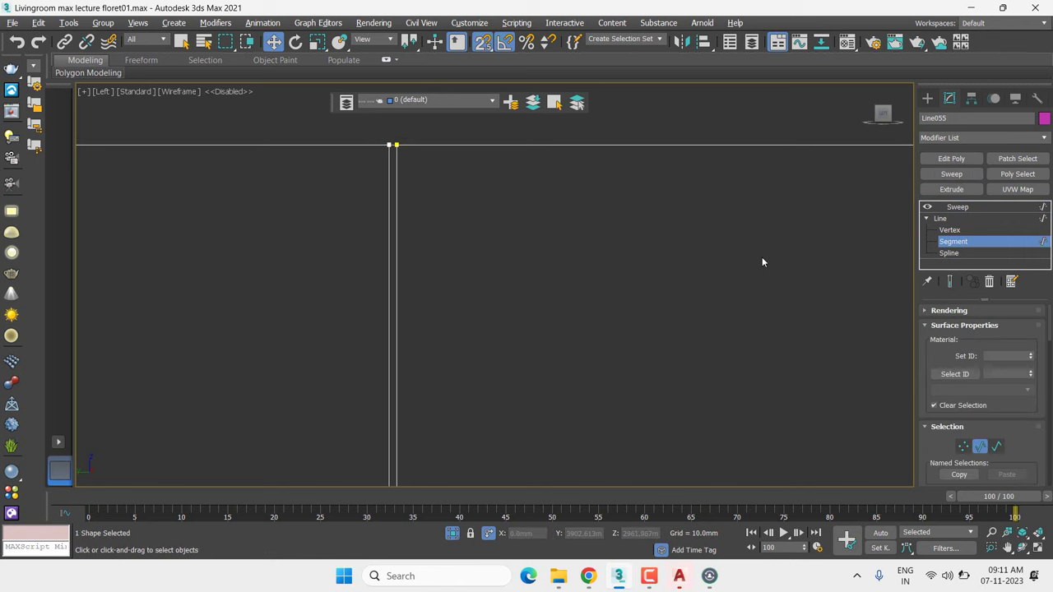
scroll(485, 317, down, 2)
scroll(489, 317, down, 3)
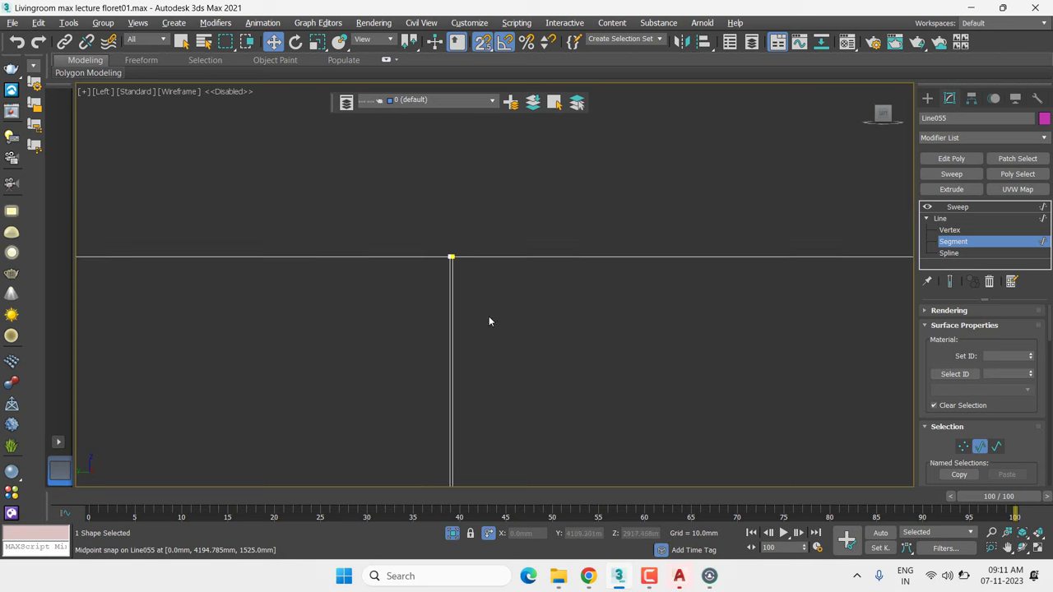
scroll(490, 319, down, 4)
middle_drag(489, 321, 530, 239)
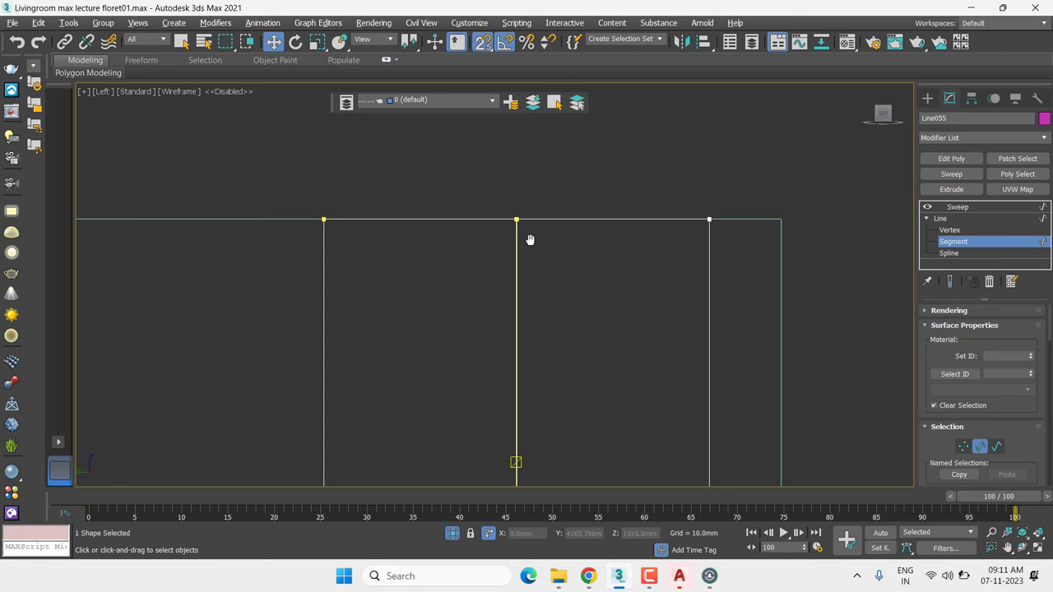
click(450, 190)
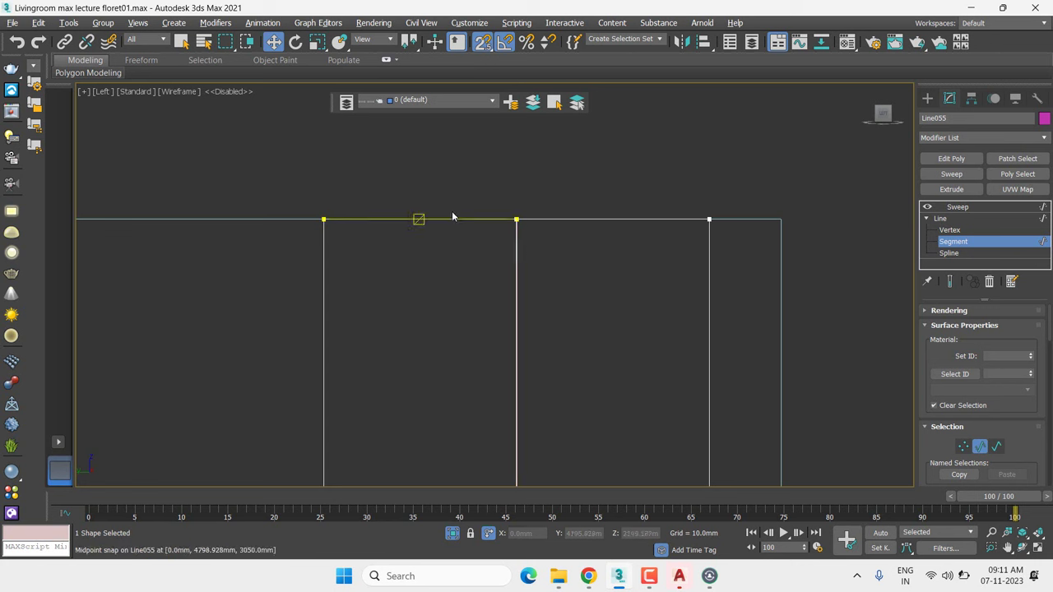
scroll(545, 222, up, 2)
scroll(543, 224, up, 2)
scroll(543, 227, up, 2)
scroll(545, 227, up, 3)
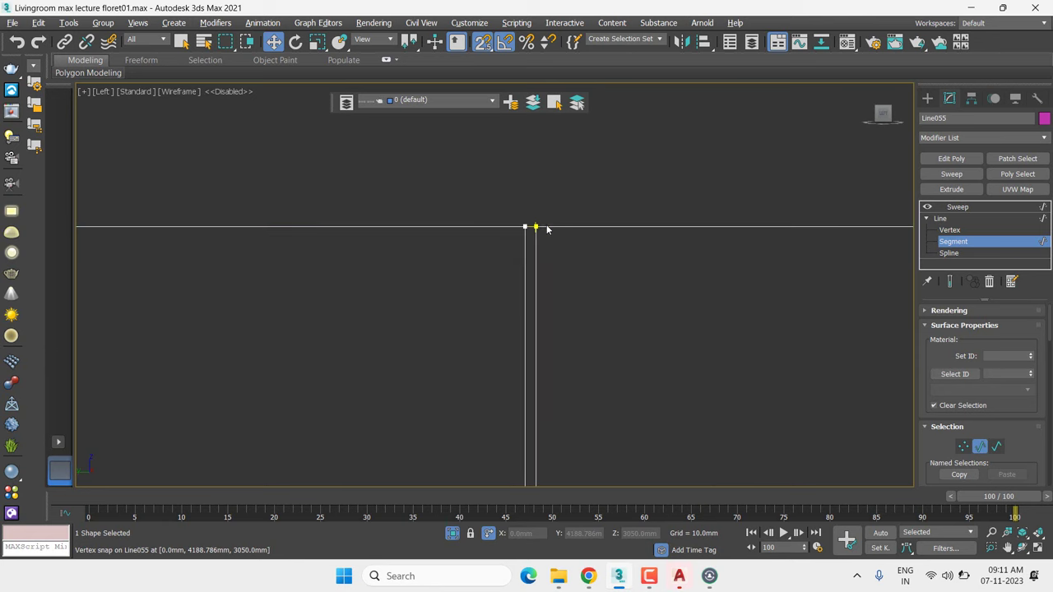
scroll(550, 229, up, 2)
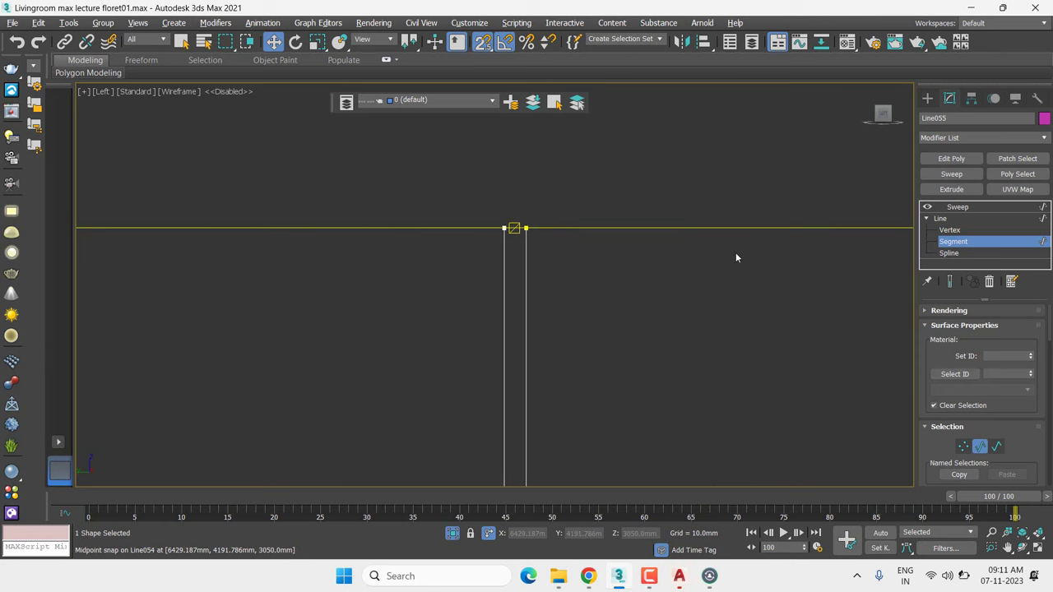
Switch to Line's Vertex level beneath the Sweep and zoom out over the joints
click(956, 208)
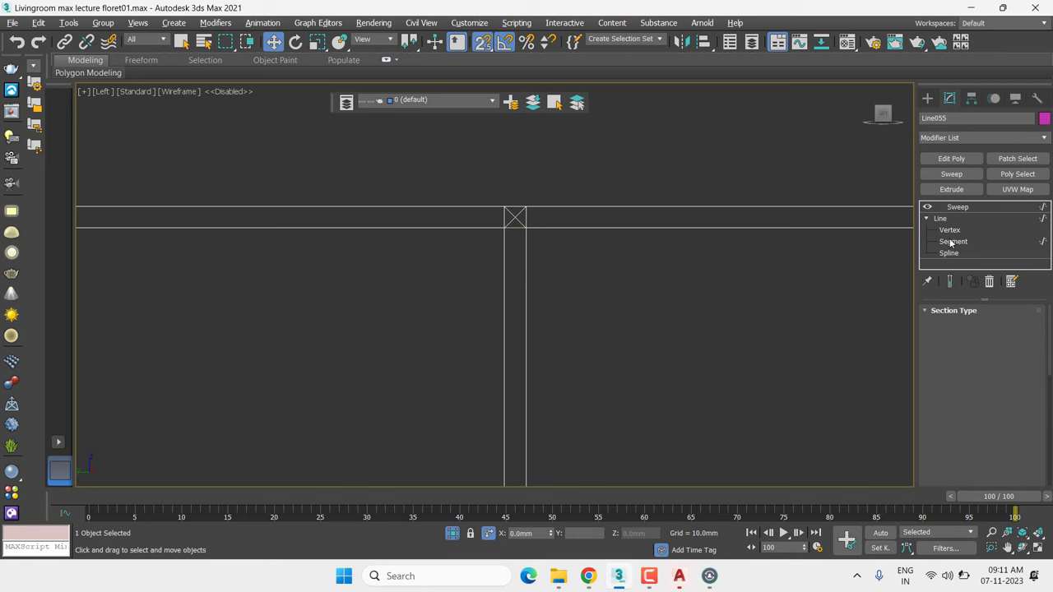
click(950, 230)
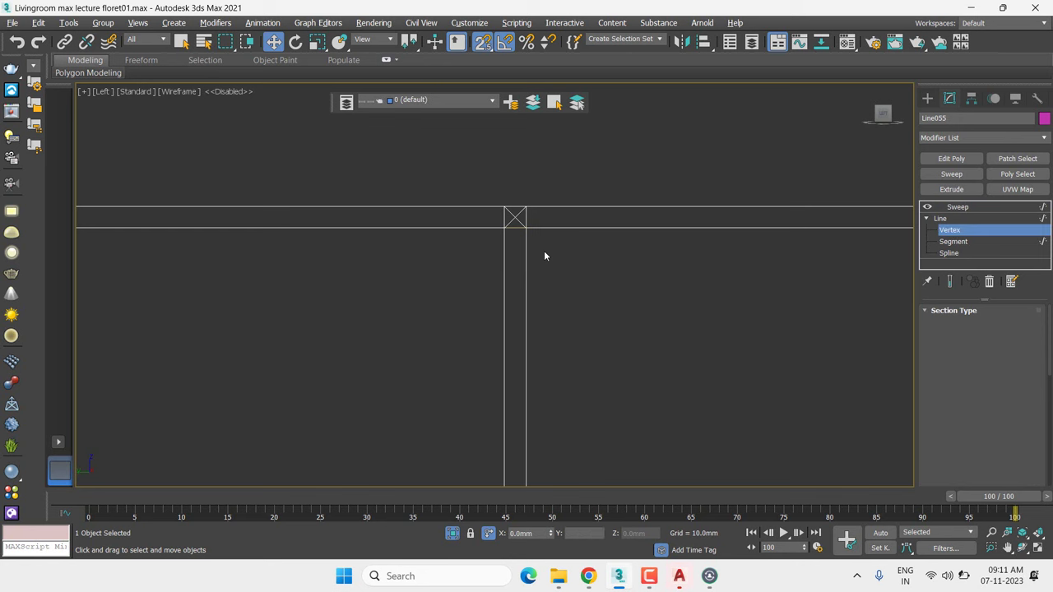
scroll(708, 230, down, 3)
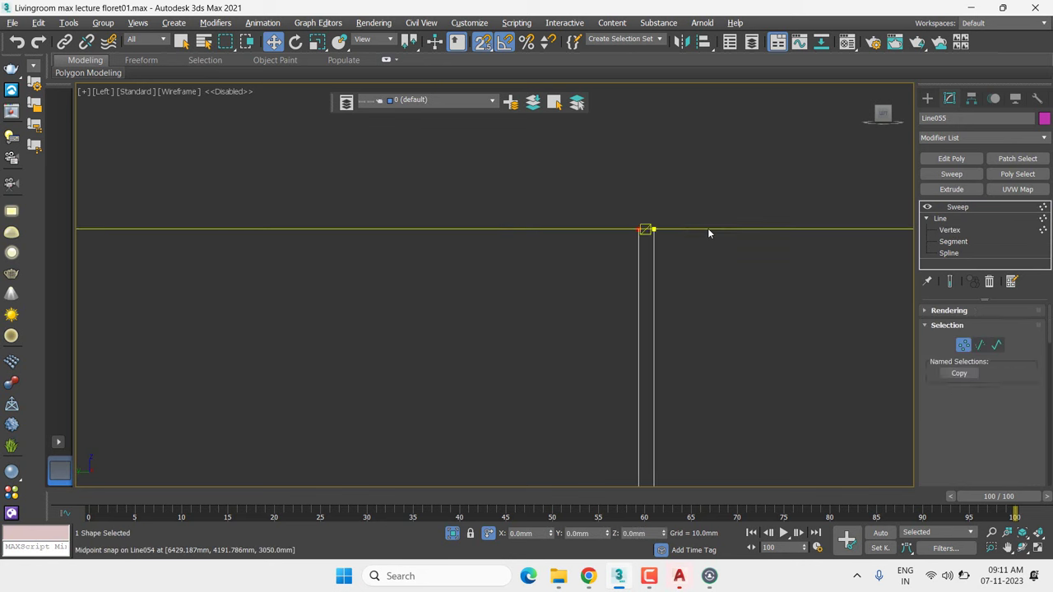
scroll(689, 236, down, 1)
scroll(642, 274, down, 1)
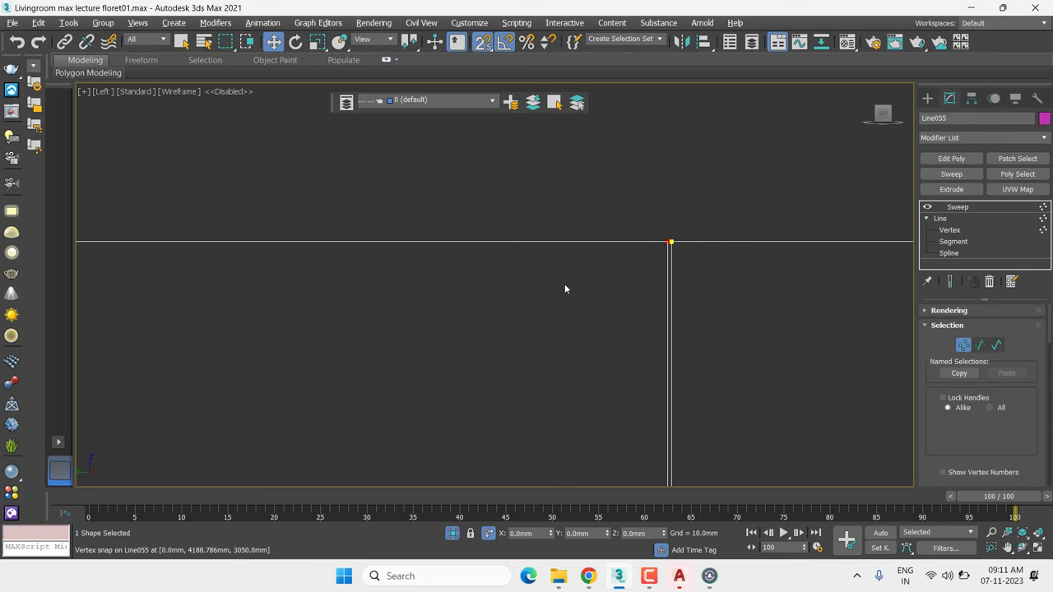
scroll(560, 279, down, 2)
scroll(385, 273, down, 2)
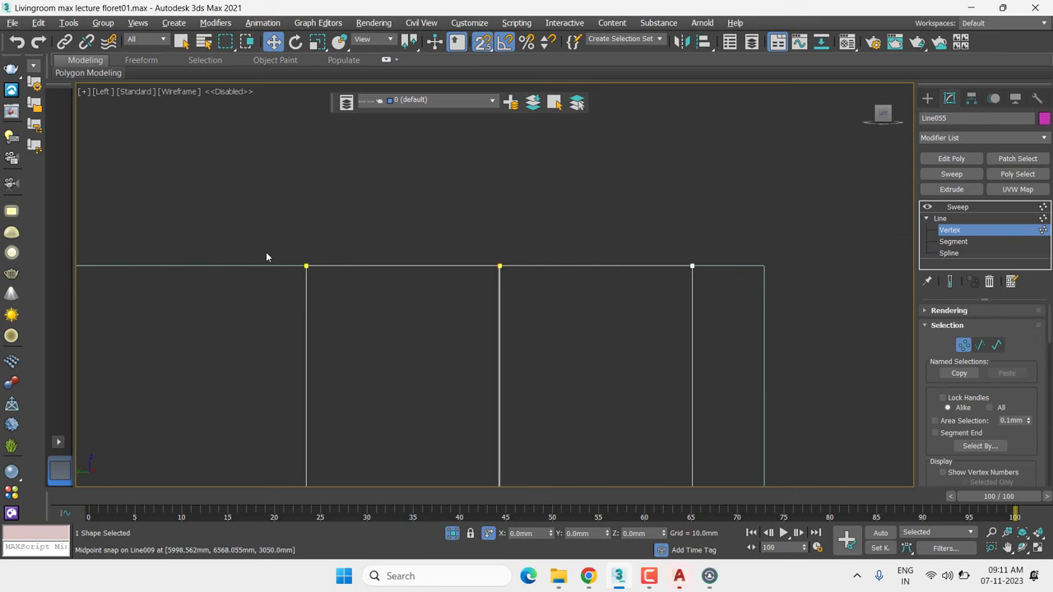
Select the outline's top vertices and edit their vertical offset value
drag(252, 245, 715, 288)
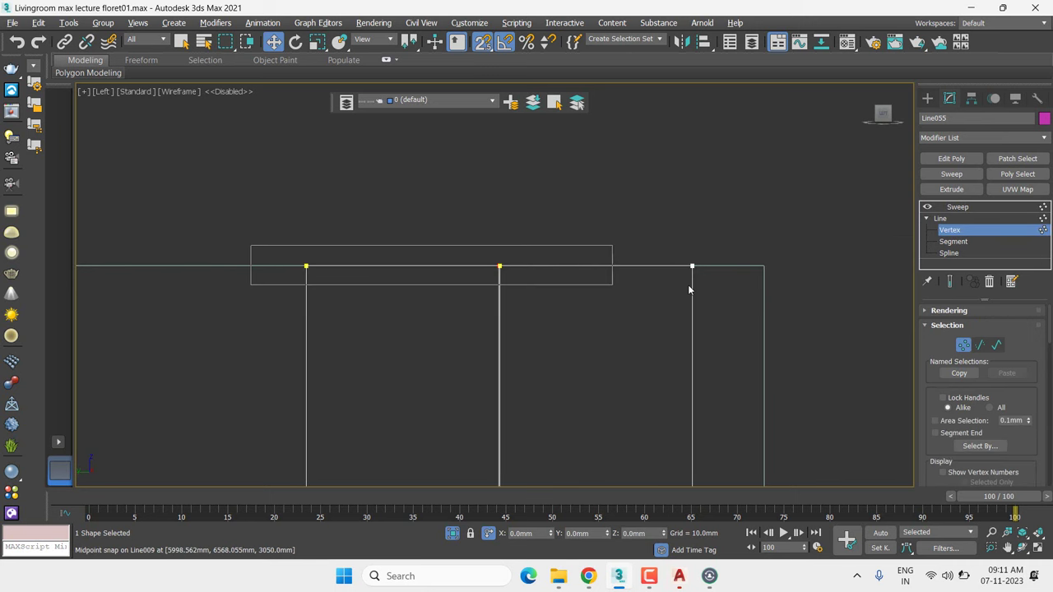
click(574, 533)
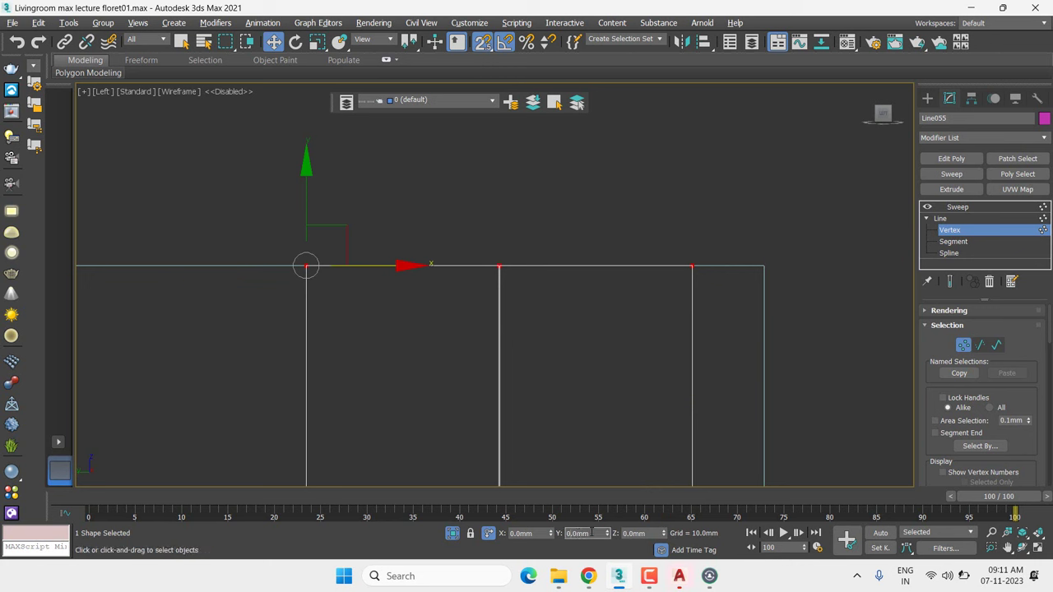
double_click(593, 533)
text(-)
key(Return)
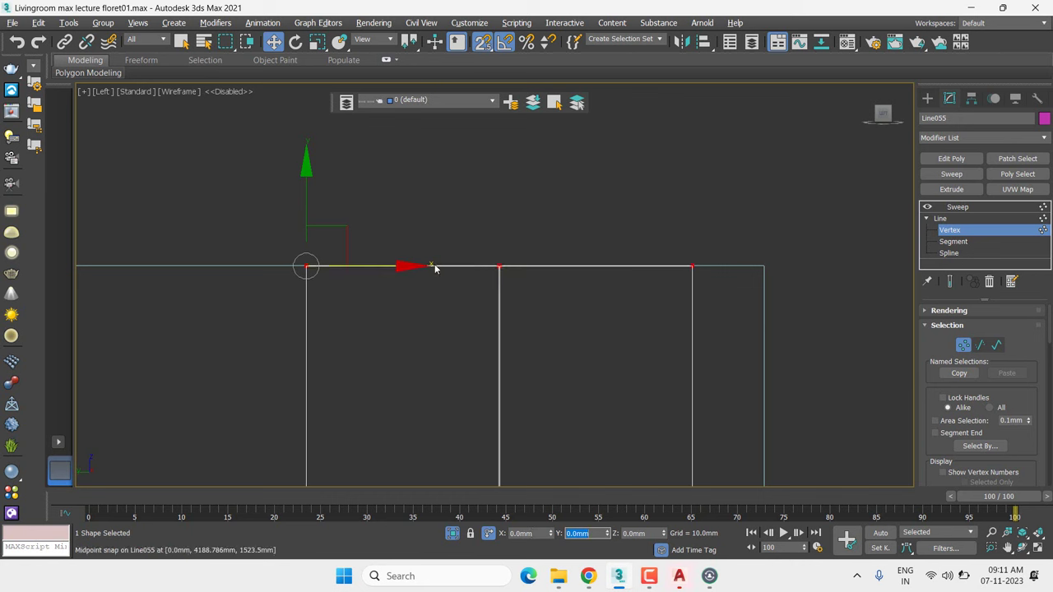
scroll(436, 268, down, 1)
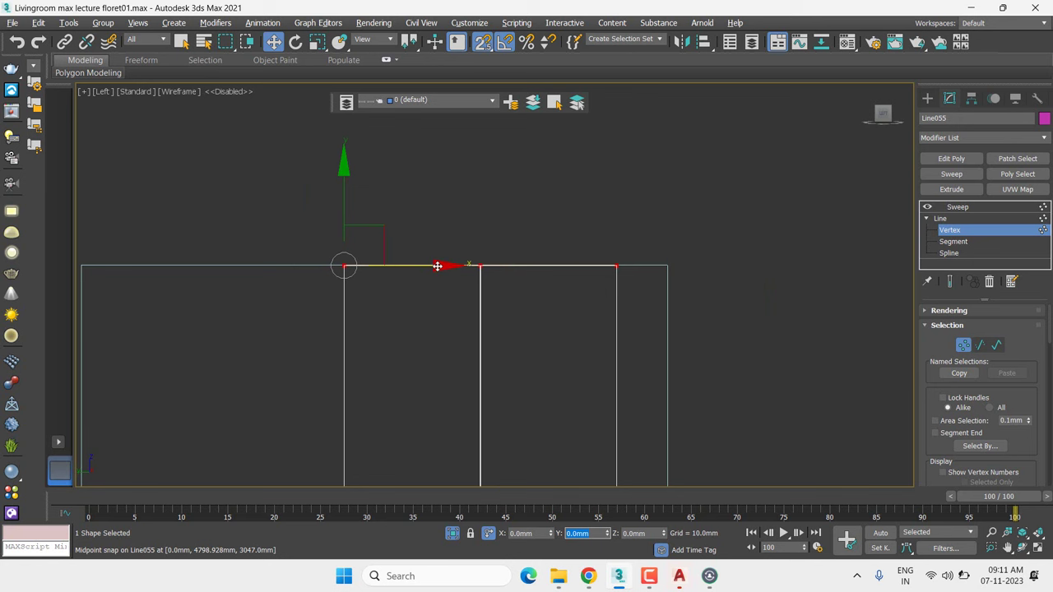
middle_drag(439, 293, 447, 197)
scroll(471, 290, down, 2)
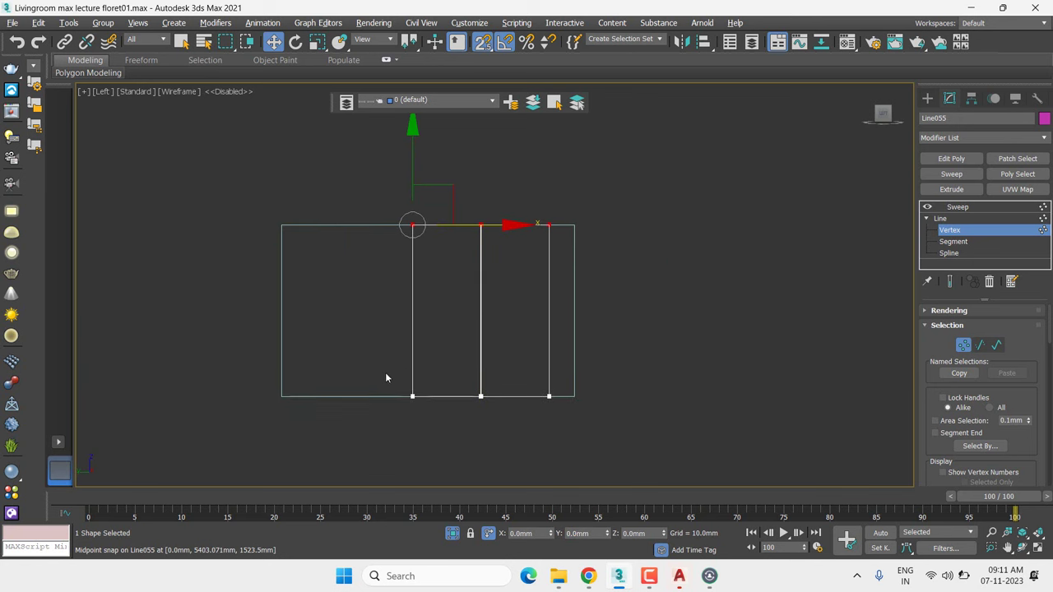
Raise the bottom vertices by 20 mm in Y and return to the Sweep
drag(377, 374, 623, 415)
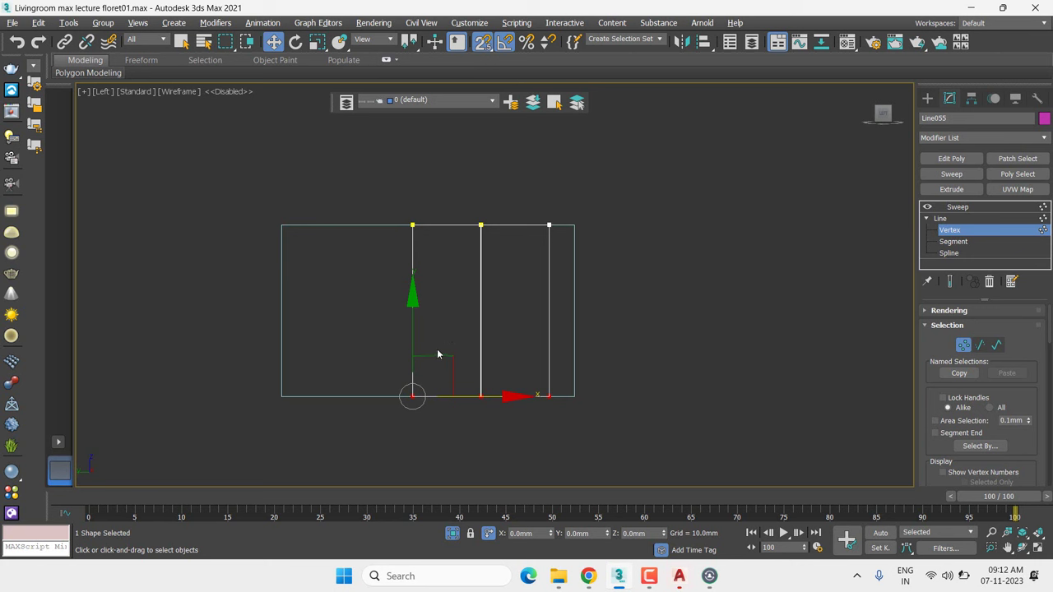
click(591, 534)
text(20)
key(Return)
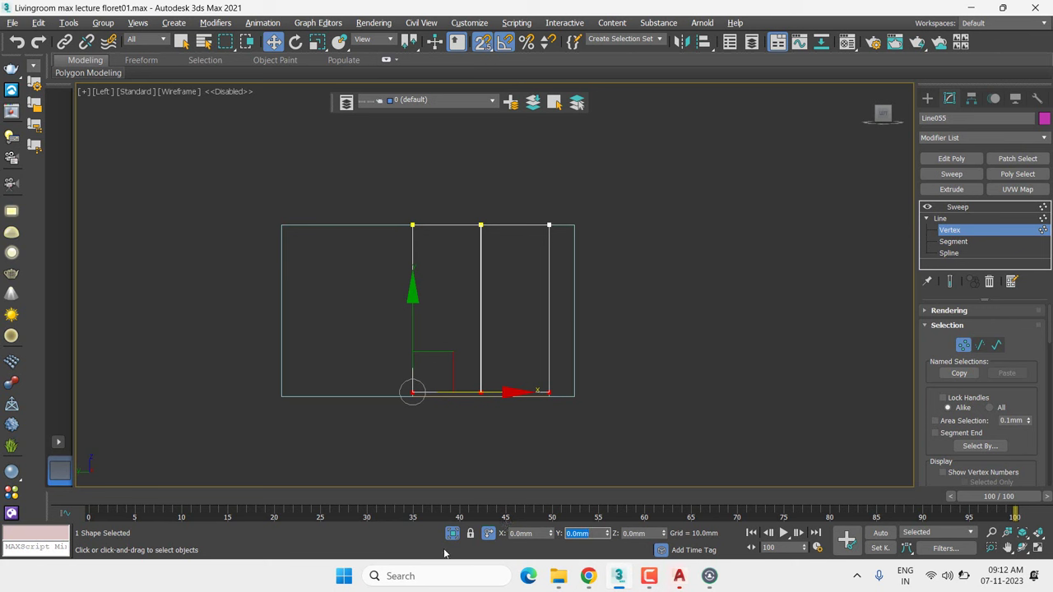
click(967, 208)
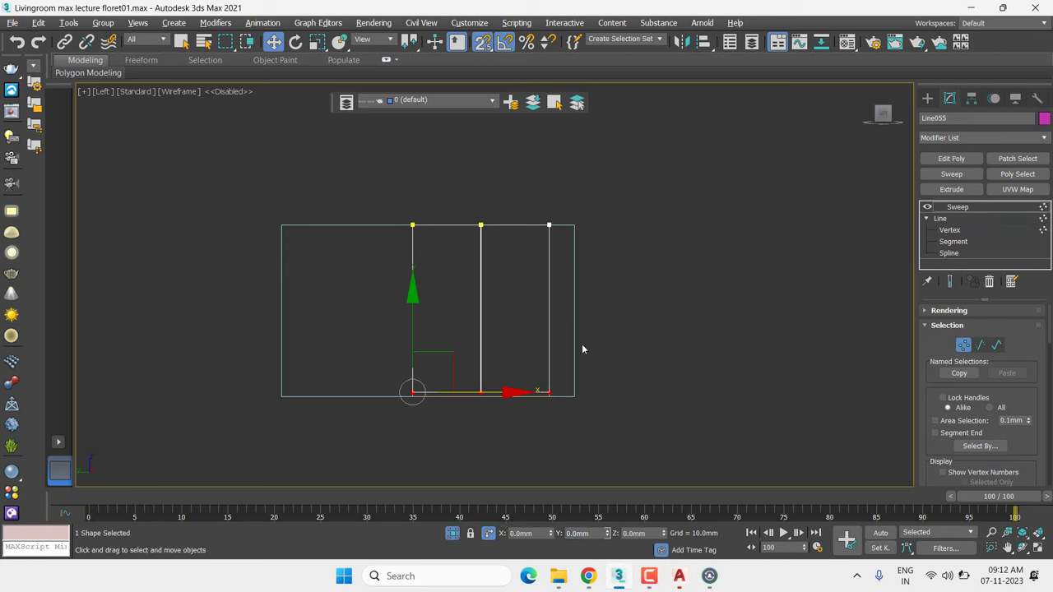
scroll(469, 244, up, 4)
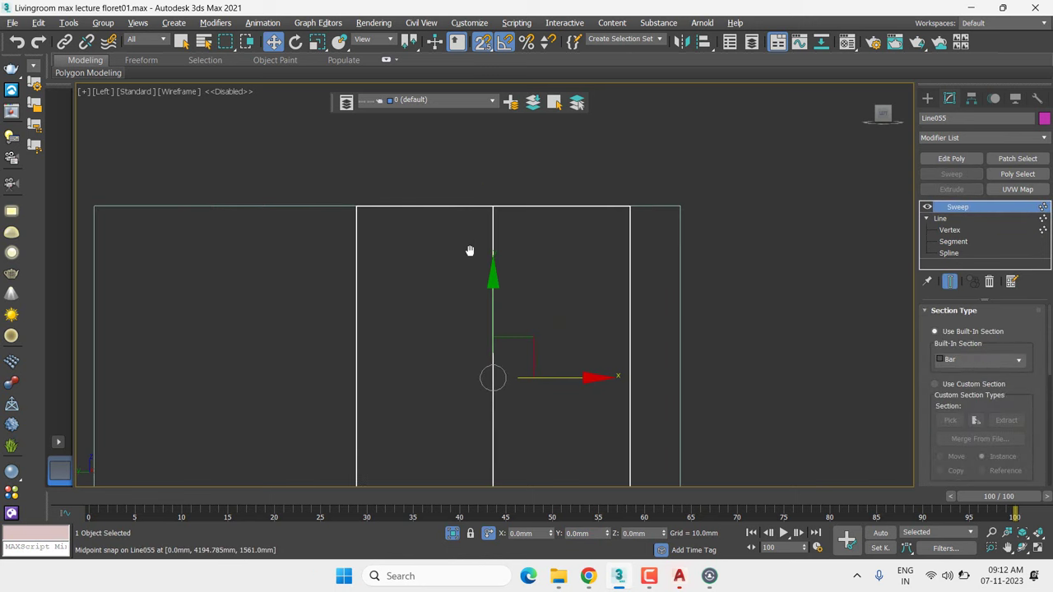
Orbit the Perspective view around the frame and select Line055's middle vertical segment
key(p)
mouse_move(494, 365)
alt+middle_down()
mouse_move(478, 401)
mouse_move(556, 320)
mouse_move(550, 330)
alt+middle_up()
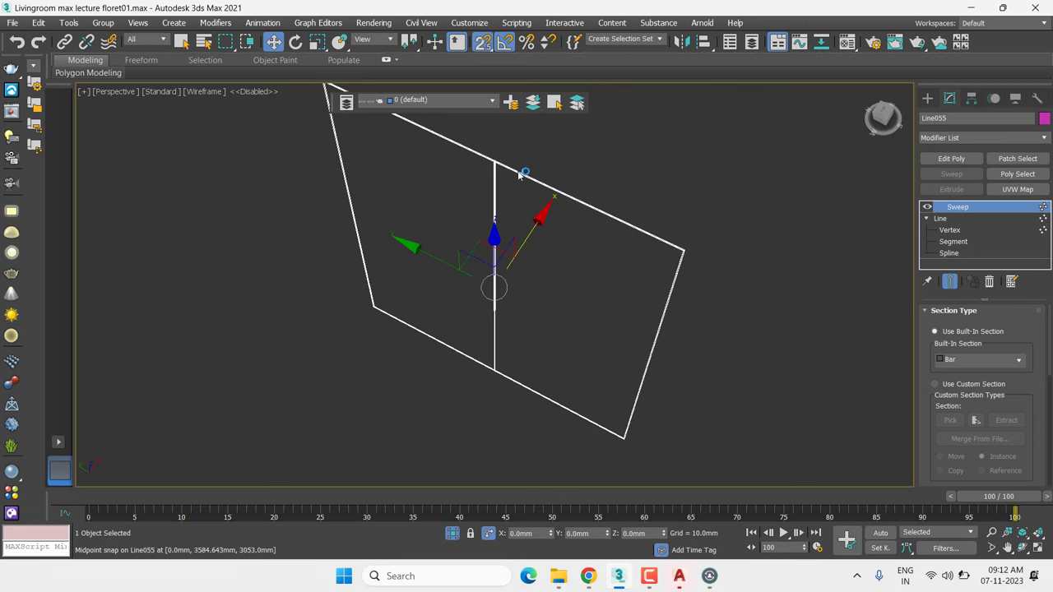
scroll(494, 157, up, 4)
scroll(495, 162, up, 3)
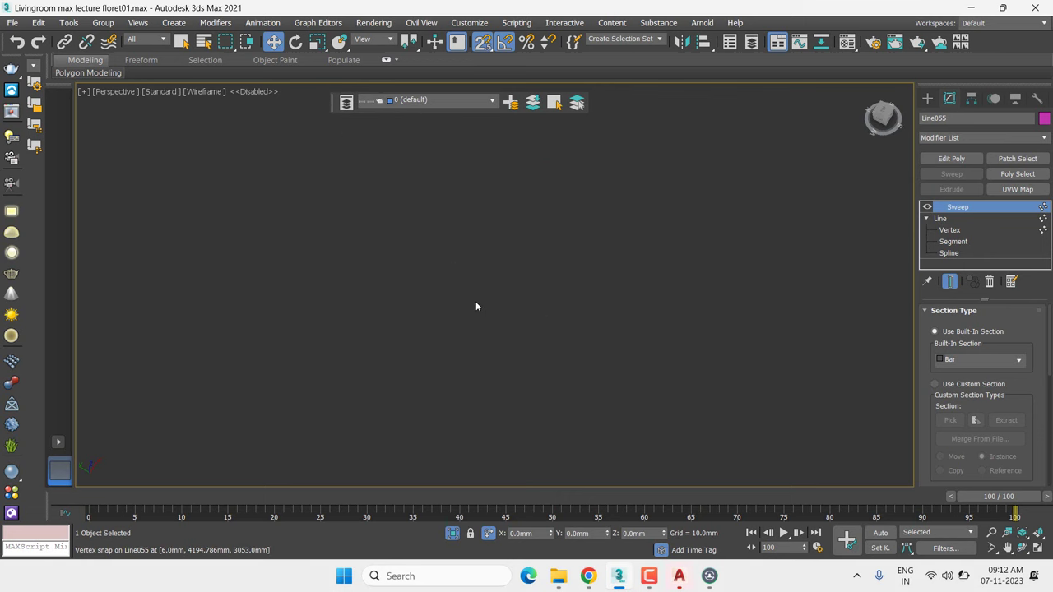
scroll(476, 306, down, 3)
mouse_move(522, 332)
alt+middle_down()
mouse_move(545, 326)
mouse_move(518, 327)
alt+middle_up()
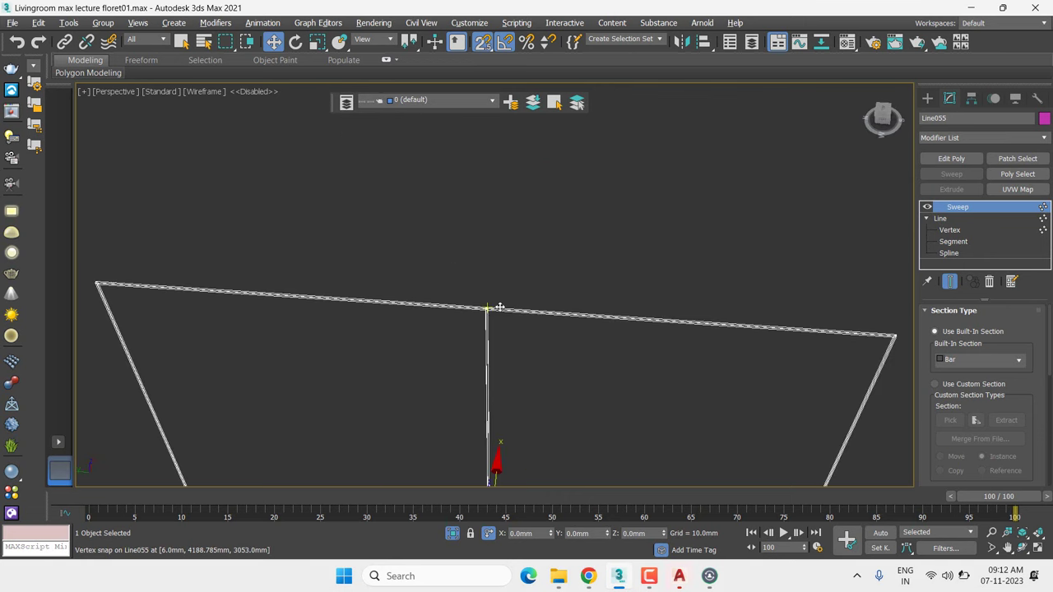
scroll(491, 328, up, 3)
scroll(491, 328, down, 3)
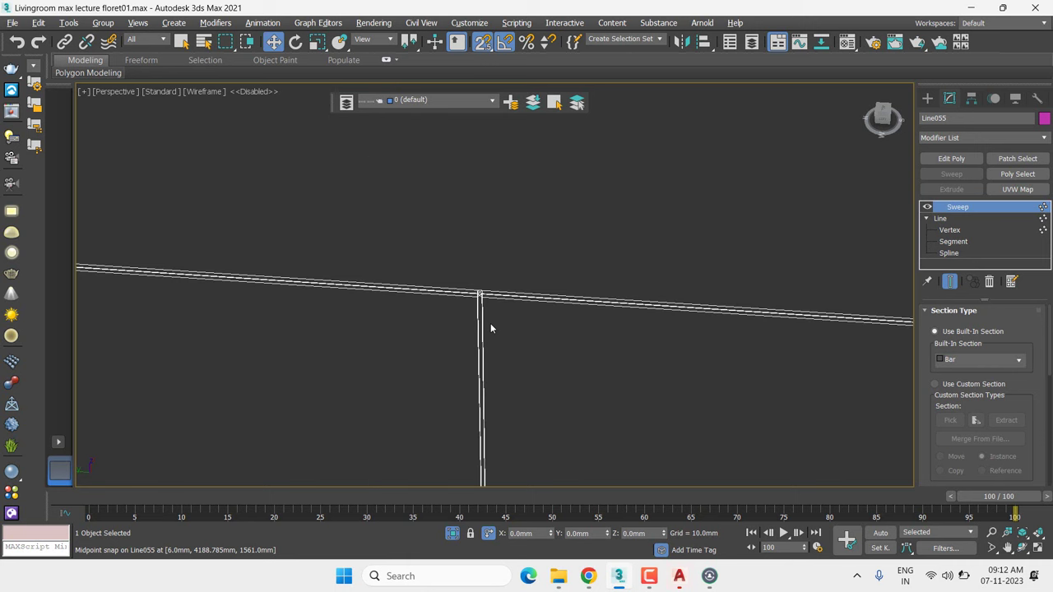
click(953, 242)
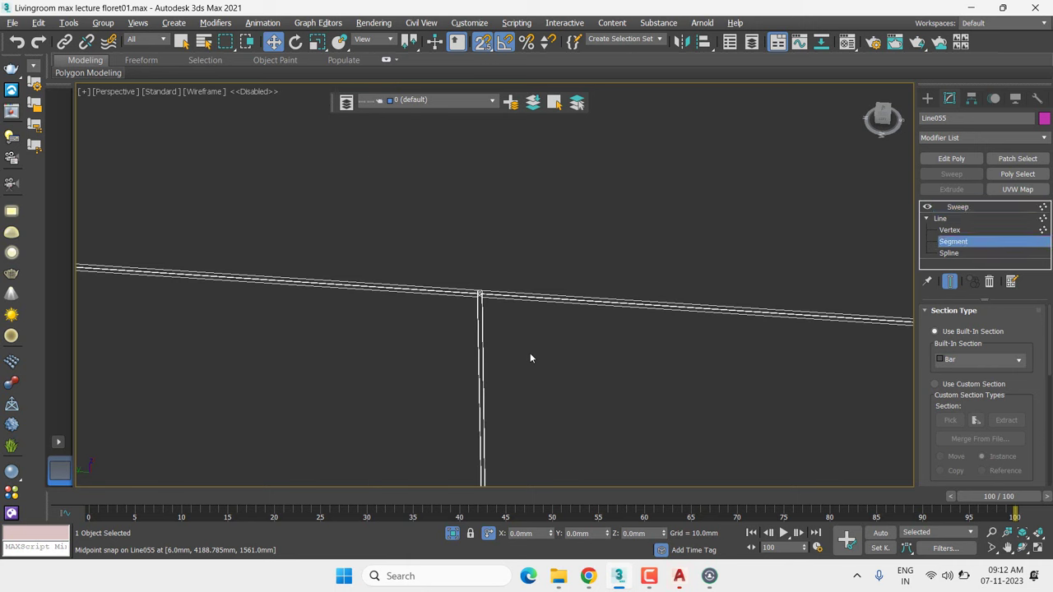
click(939, 219)
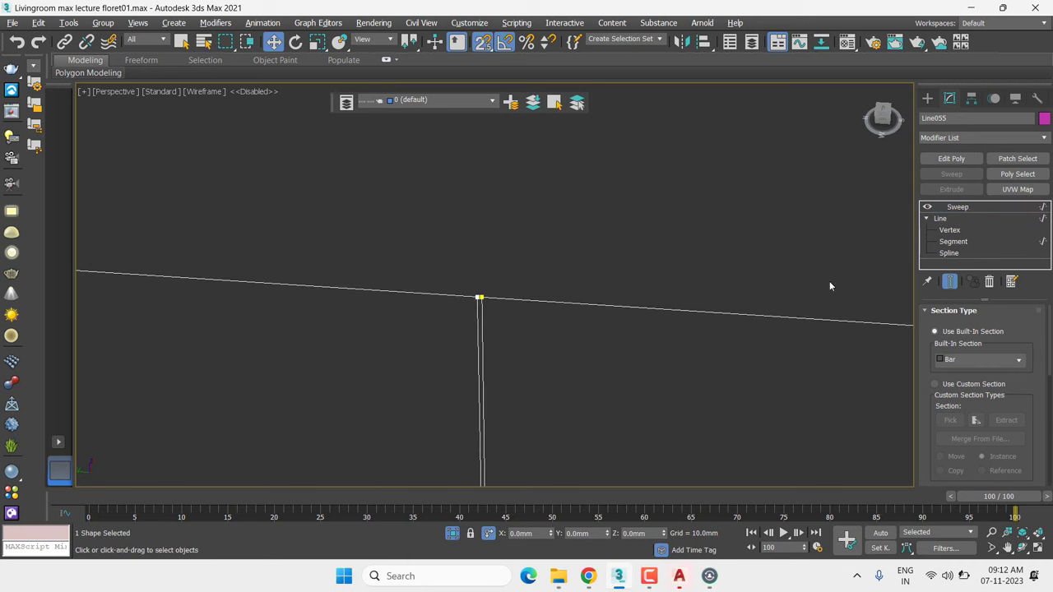
click(478, 333)
scroll(545, 285, down, 5)
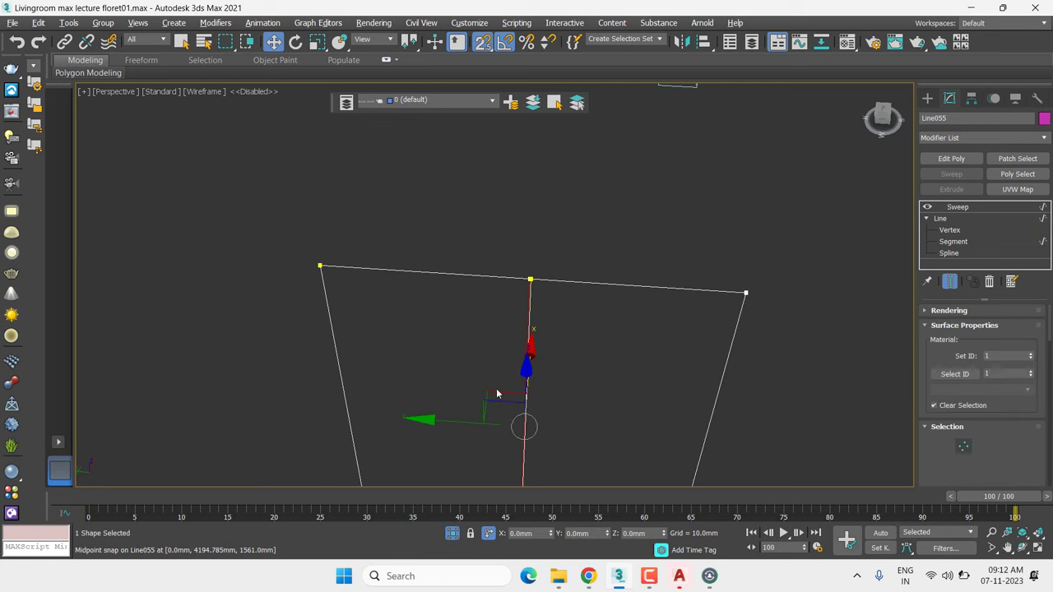
In the Left view, slide the middle vertical segment left and snap it to the top vertex
key(2)
drag(525, 423, 470, 423)
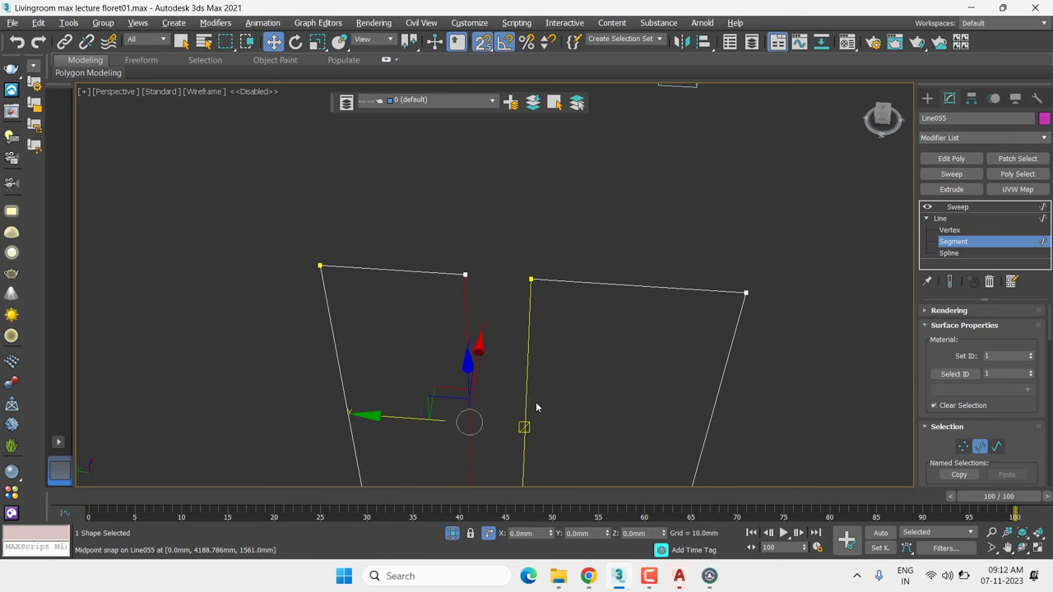
key(f)
key(l)
scroll(564, 383, up, 2)
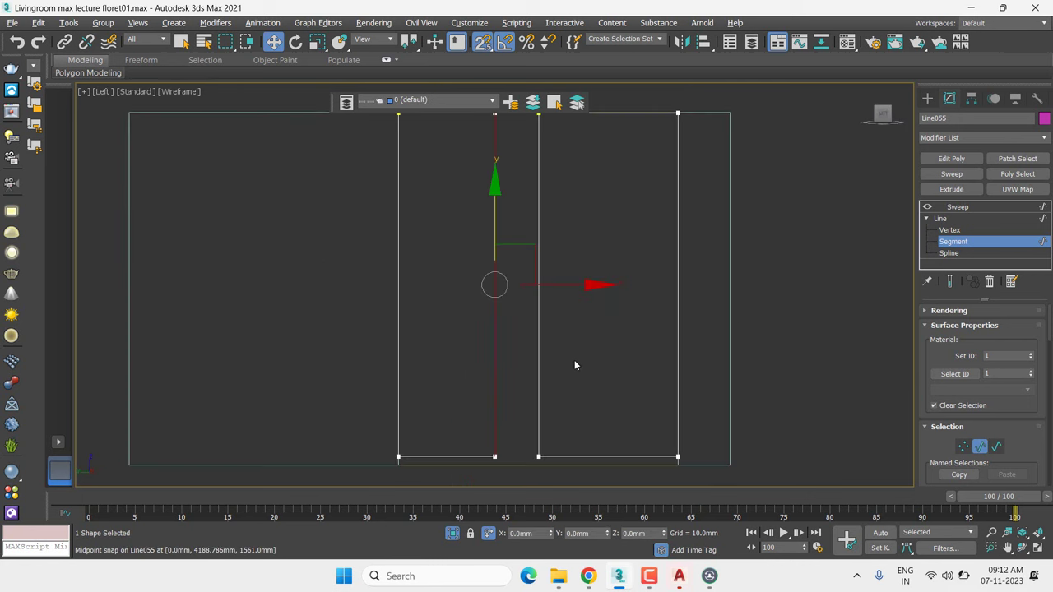
scroll(509, 315, down, 2)
drag(535, 177, 526, 174)
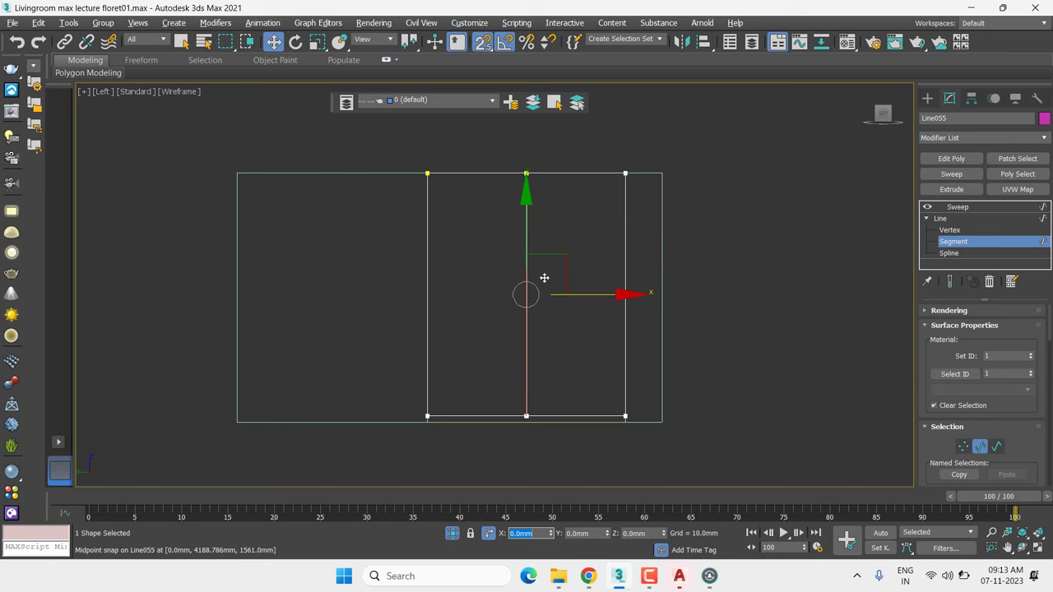
Exit Segment level and return to the Sweep modifier
scroll(530, 166, up, 2)
scroll(576, 200, up, 3)
middle_drag(576, 200, 591, 215)
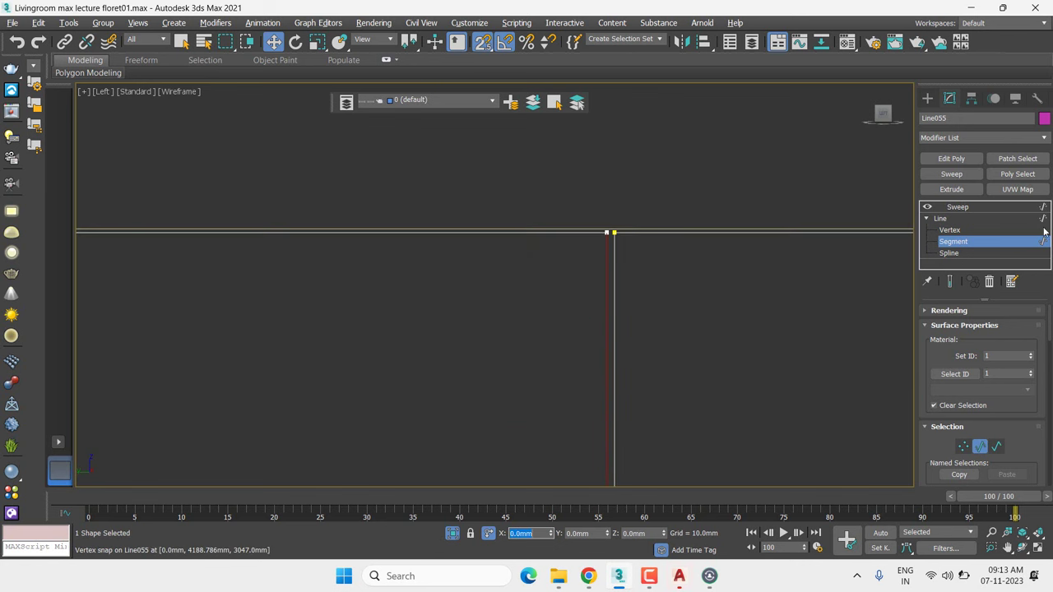
click(977, 207)
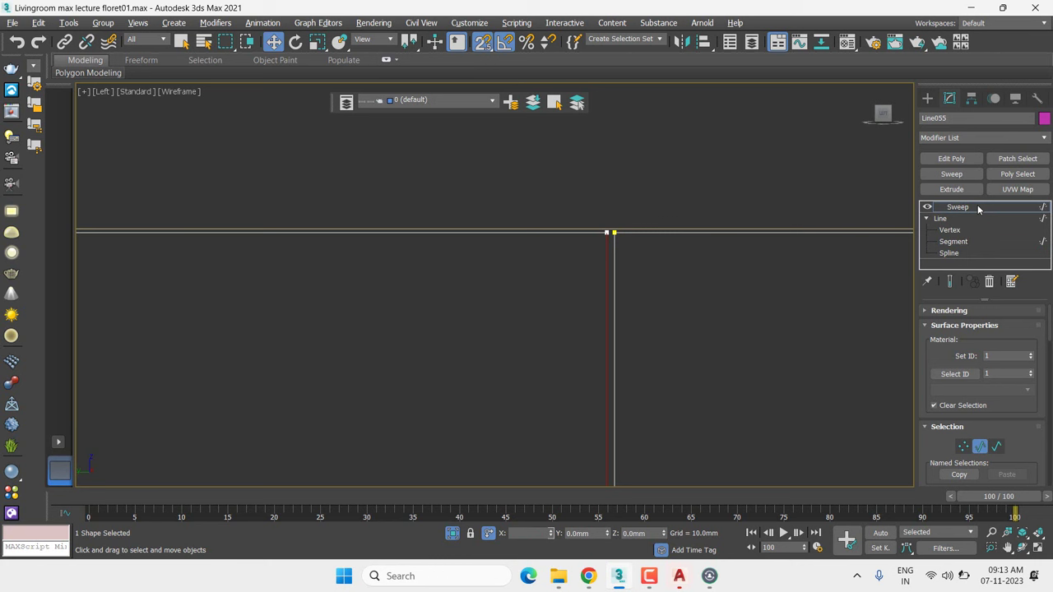
click(976, 206)
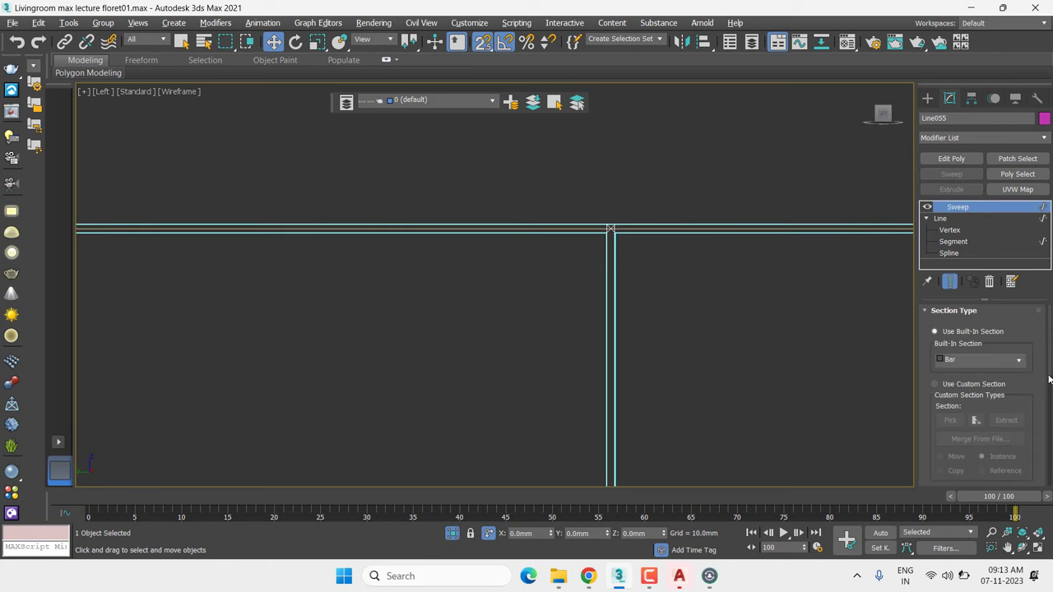
Dismiss the low-battery warning and set the Sweep pivot alignment to top-right
scroll(1040, 360, down, 2)
scroll(971, 428, down, 2)
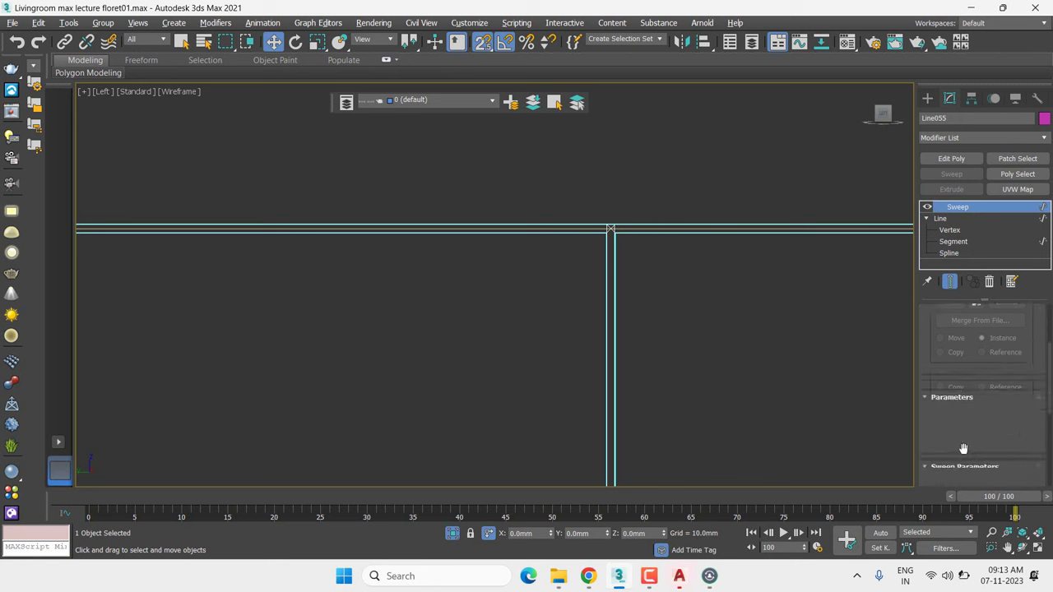
scroll(946, 449, down, 3)
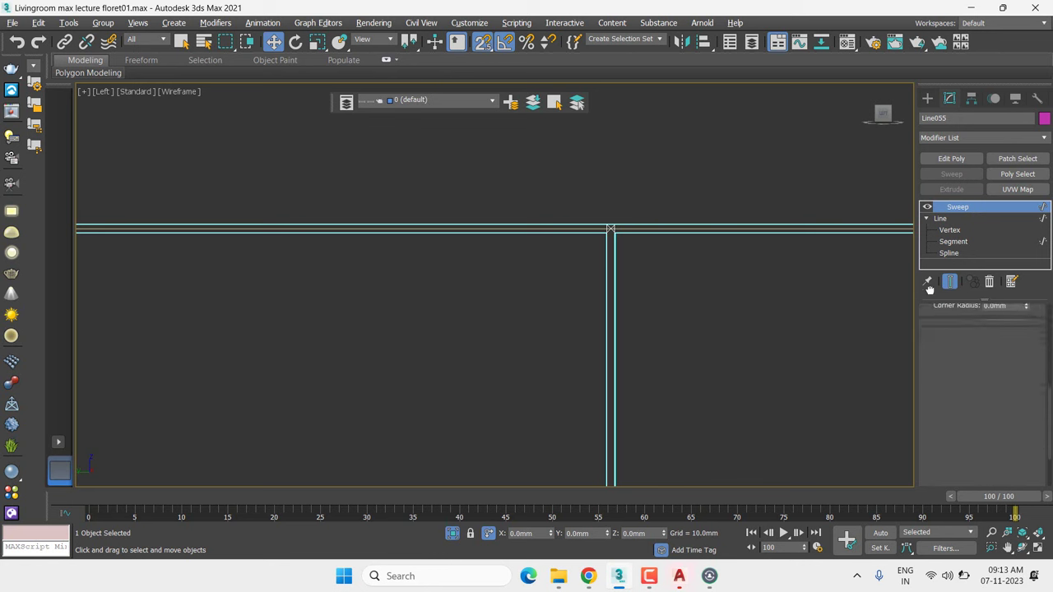
scroll(950, 444, down, 2)
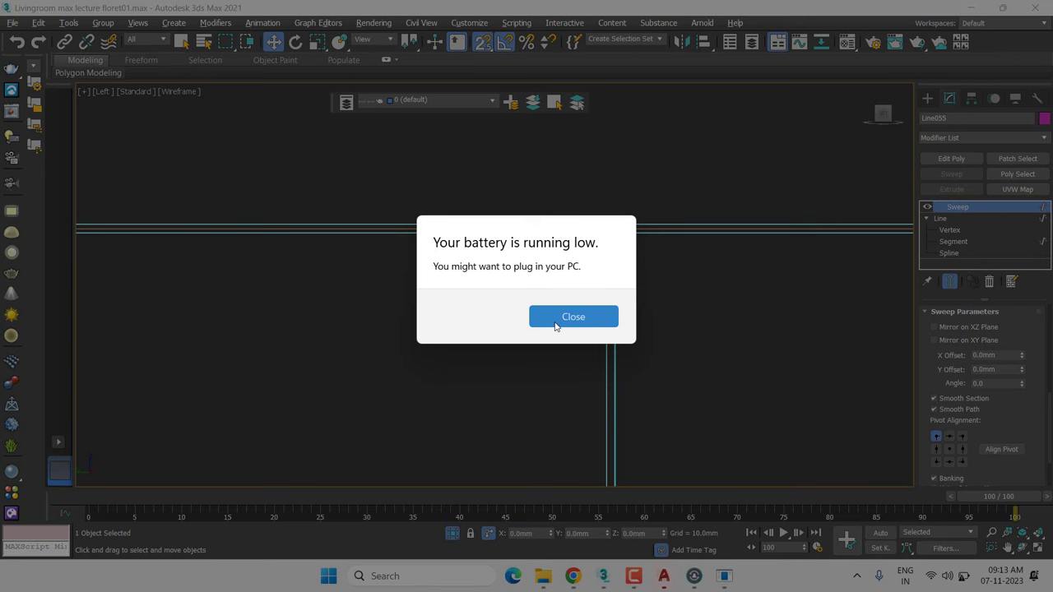
click(557, 324)
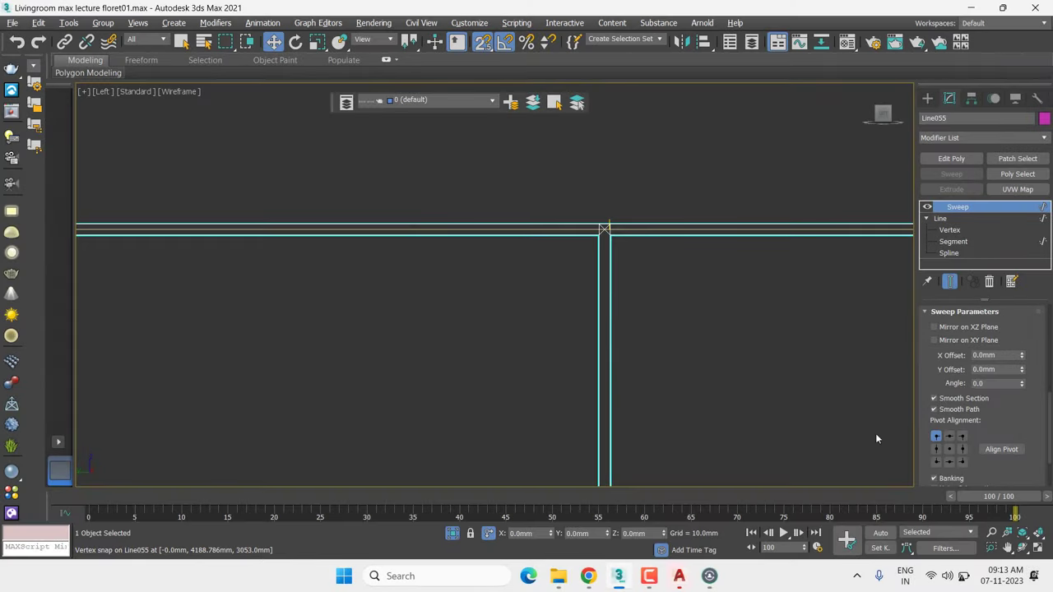
click(962, 436)
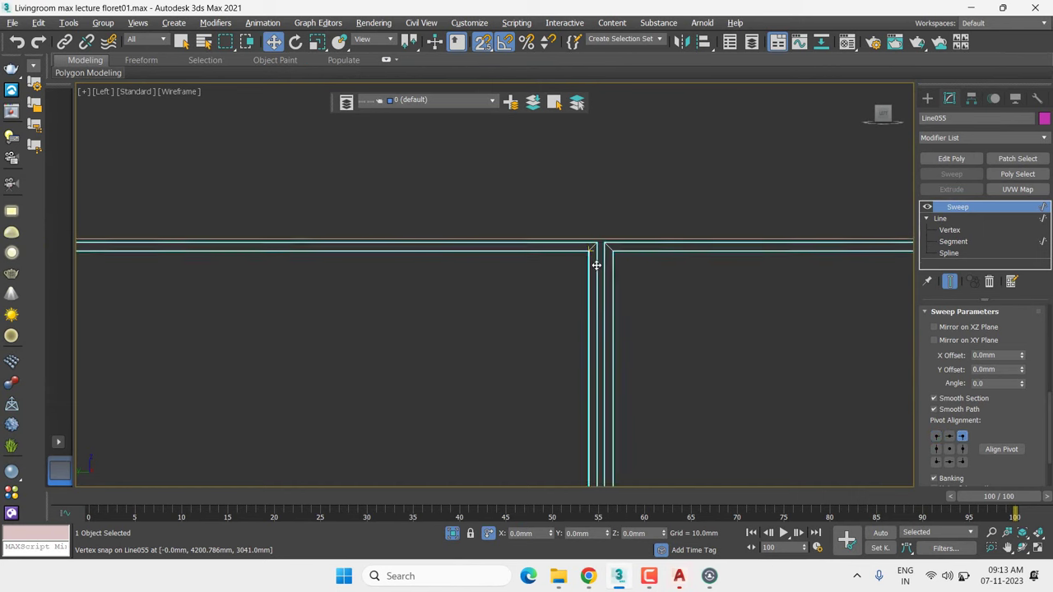
scroll(650, 273, down, 3)
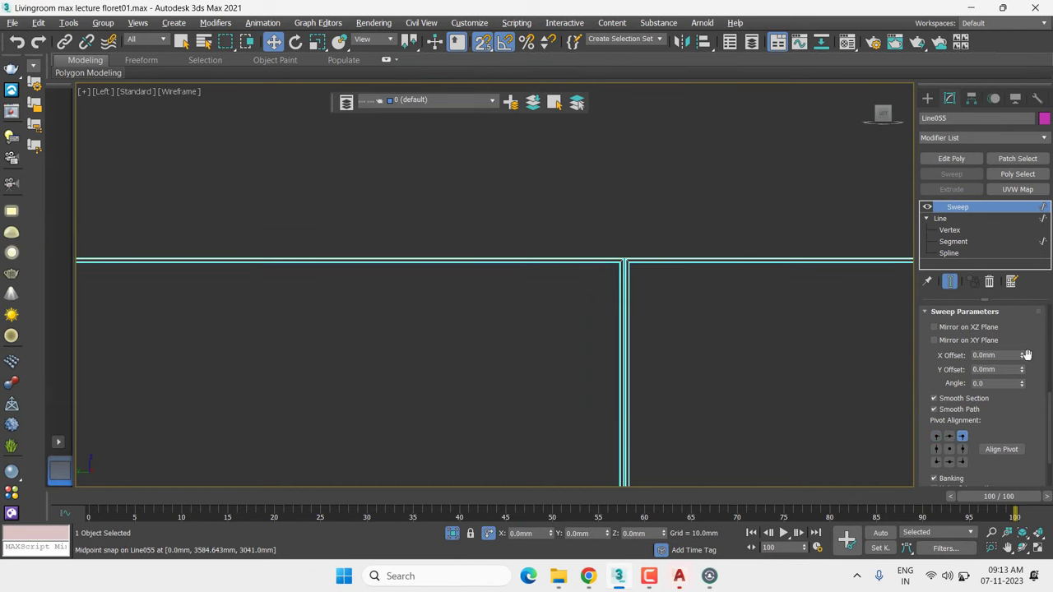
scroll(1029, 341, up, 3)
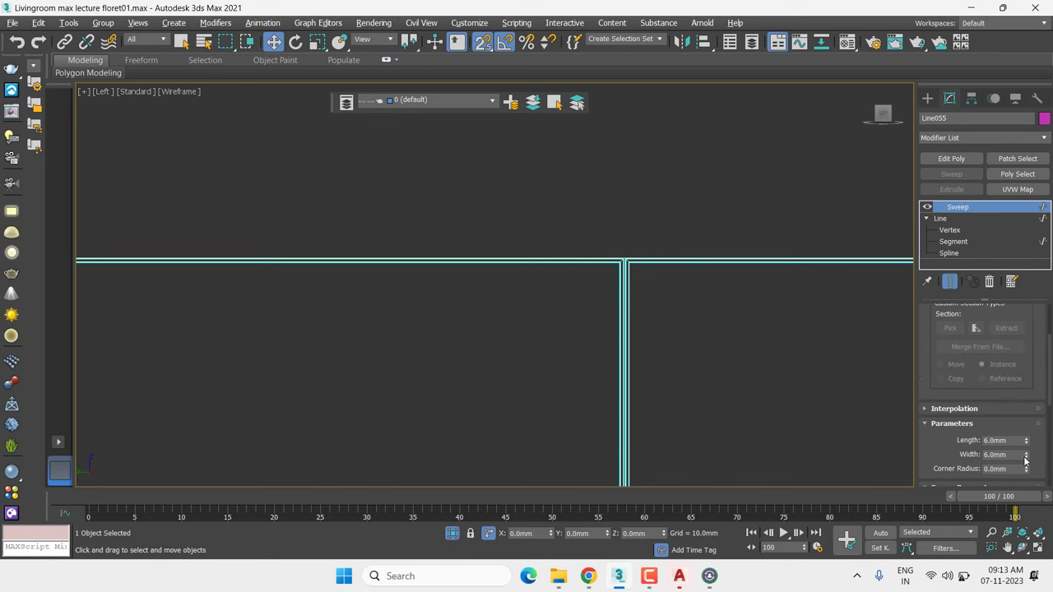
Set the Bar section width to 25 mm
drag(1026, 455, 1026, 359)
double_click(1000, 455)
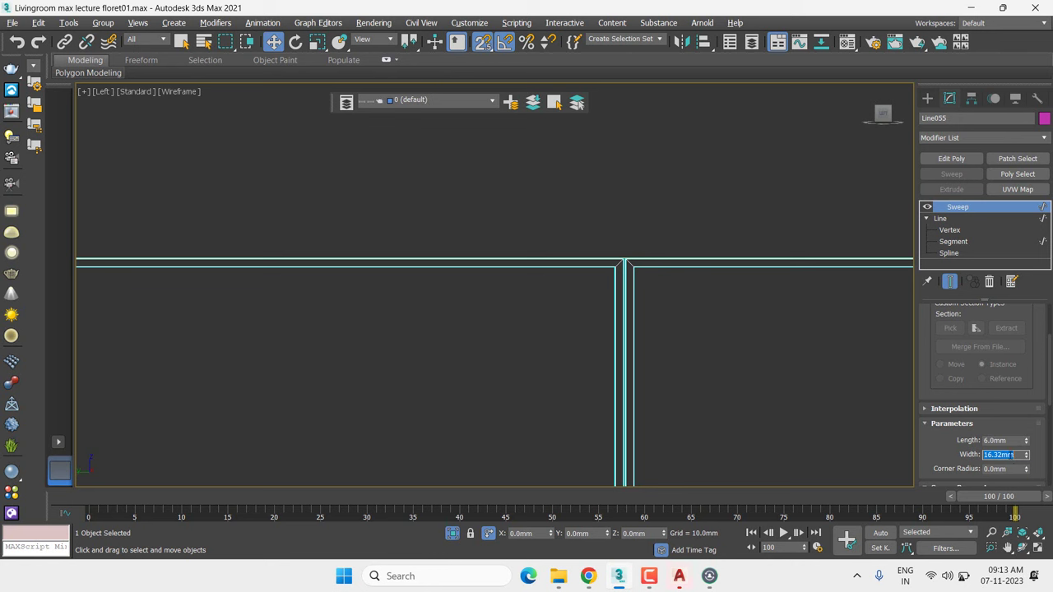
text(25)
key(Return)
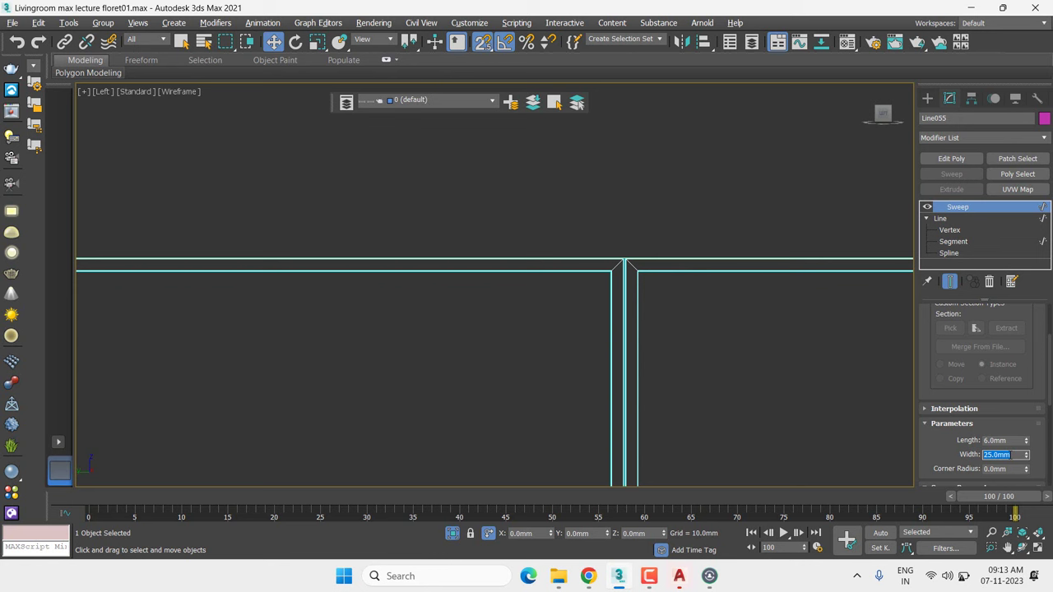
Set the Bar section length to 25 mm and view the frame from the Top
scroll(806, 294, down, 2)
scroll(743, 321, down, 2)
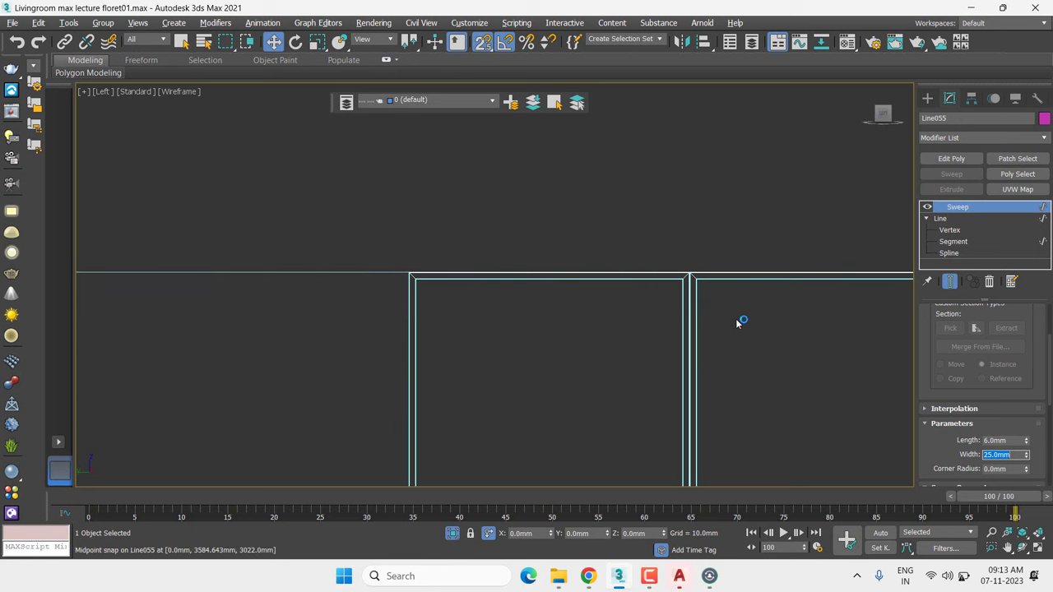
scroll(724, 321, down, 1)
scroll(557, 205, down, 2)
scroll(552, 190, down, 2)
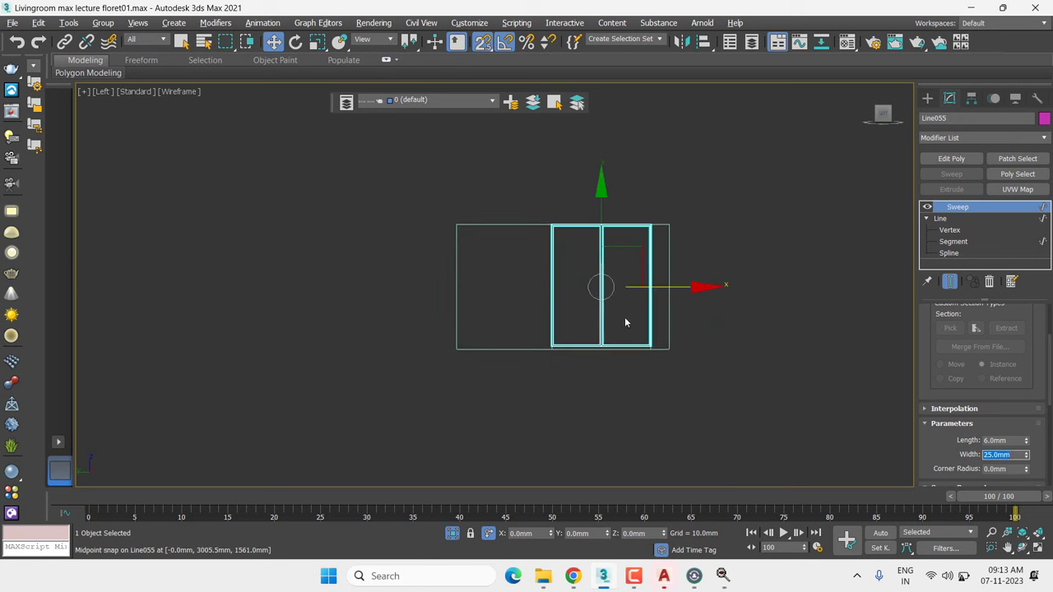
mouse_move(624, 317)
middle_down()
mouse_move(567, 262)
mouse_move(623, 366)
middle_up()
scroll(567, 262, up, 2)
scroll(567, 262, up, 2)
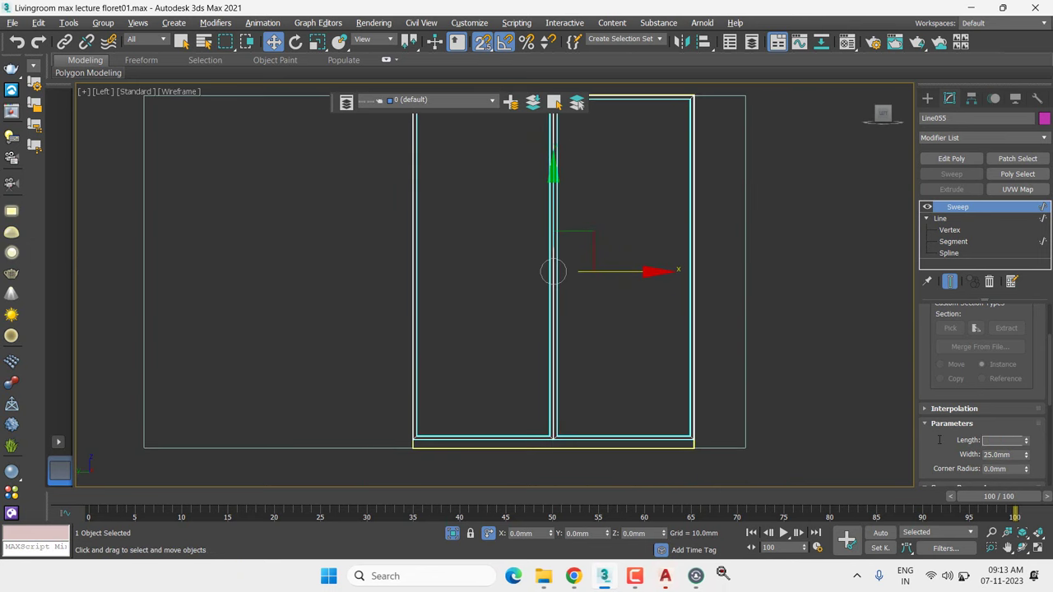
double_click(995, 441)
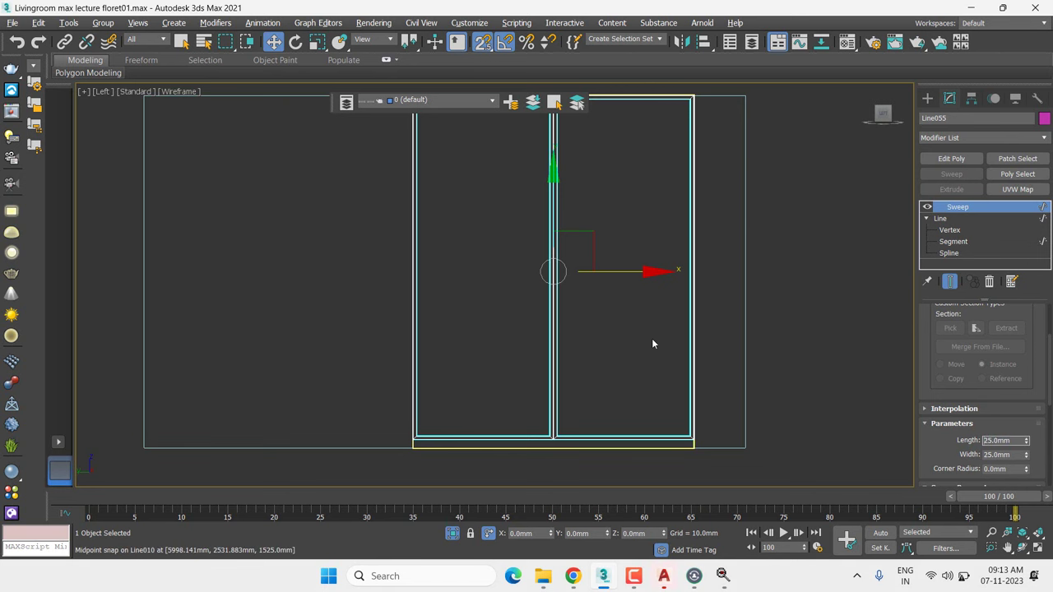
key(t)
scroll(652, 344, down, 2)
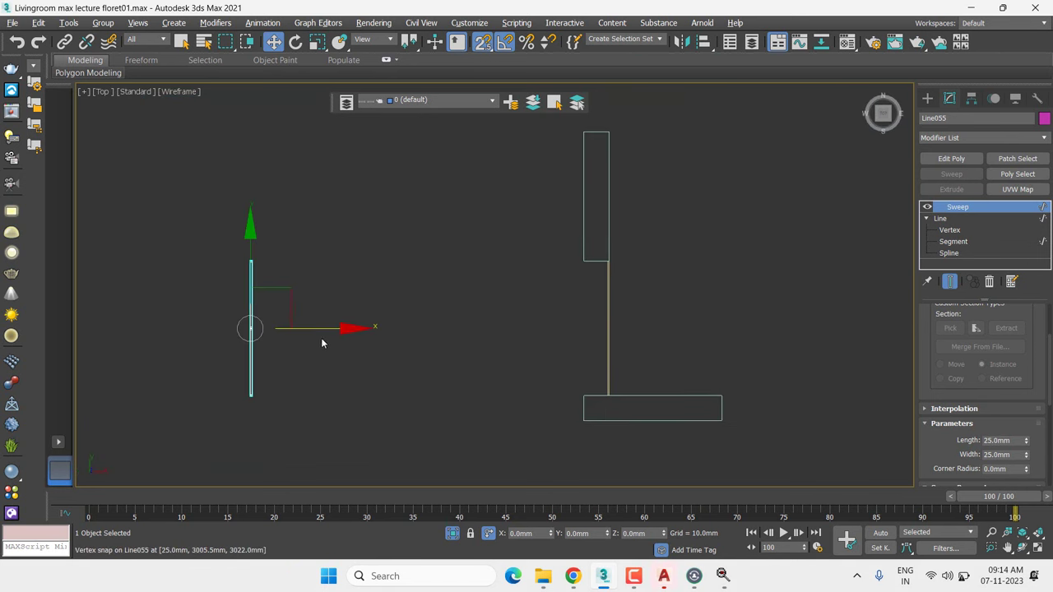
Snap-move the swept frame onto the tall rectangle's edge
mouse_move(317, 329)
mouse_down()
mouse_move(611, 329)
mouse_move(585, 336)
mouse_move(599, 294)
mouse_move(585, 251)
mouse_up()
scroll(585, 251, up, 2)
scroll(585, 251, up, 2)
scroll(571, 266, up, 2)
scroll(571, 261, up, 2)
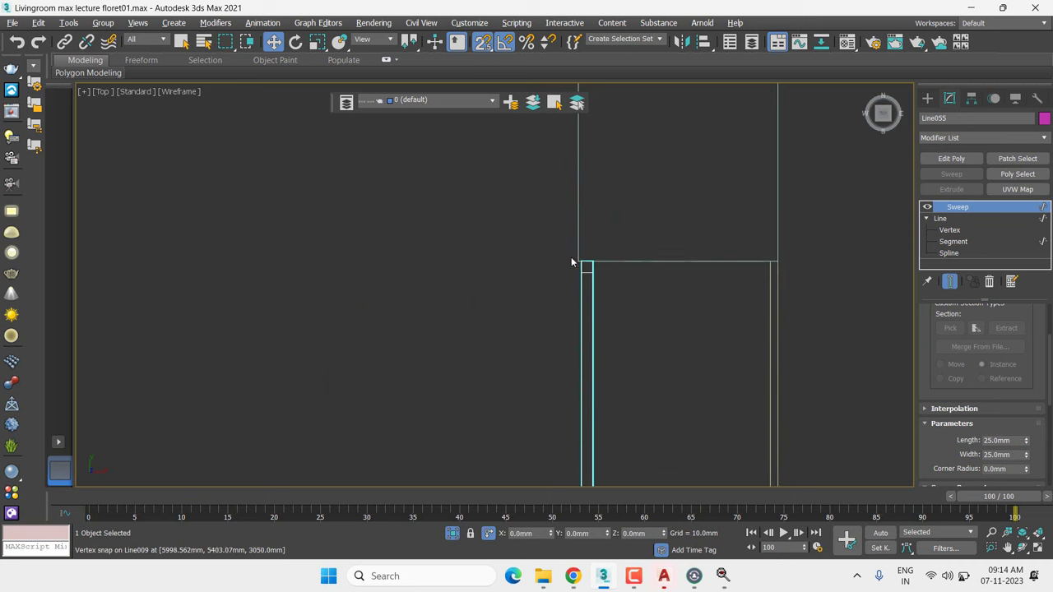
scroll(576, 262, up, 2)
scroll(592, 273, up, 2)
scroll(592, 264, up, 2)
Lock the selection and snap the frame's corner onto the vertical wall line
right_click(592, 241)
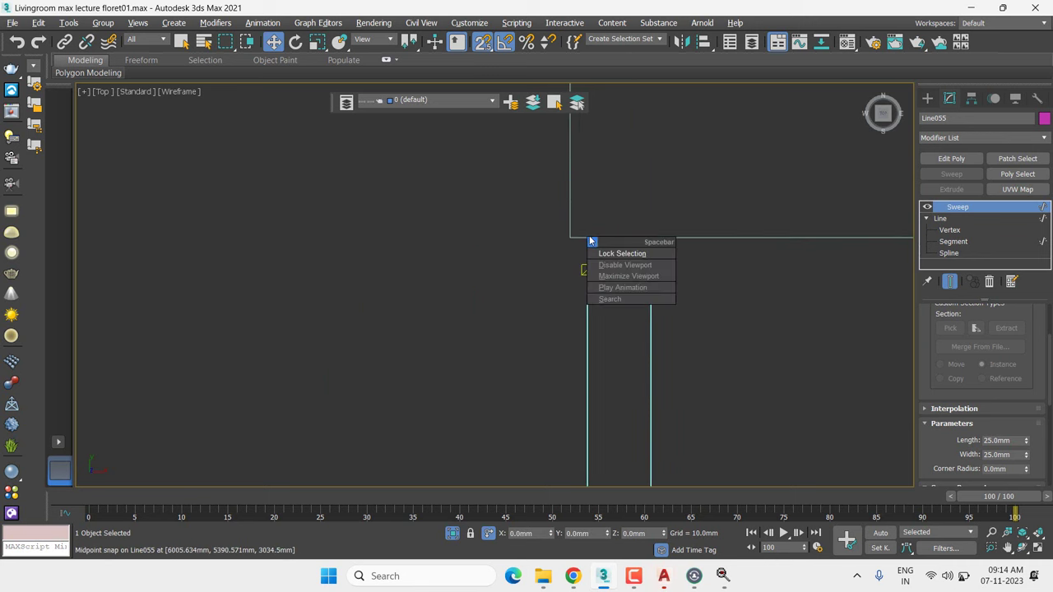
click(609, 261)
drag(592, 236, 568, 241)
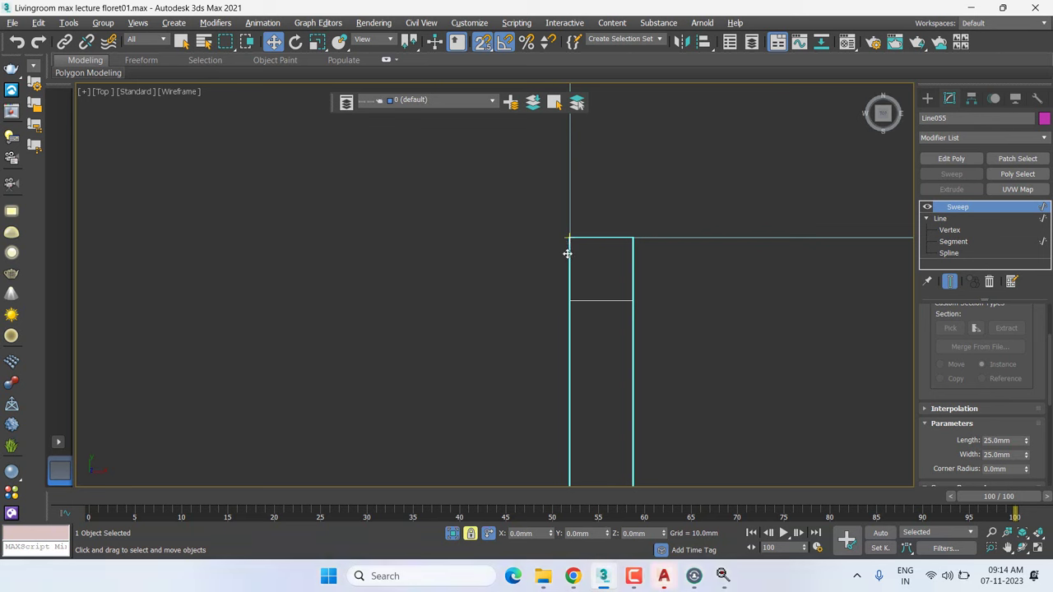
scroll(595, 276, down, 2)
scroll(594, 277, down, 1)
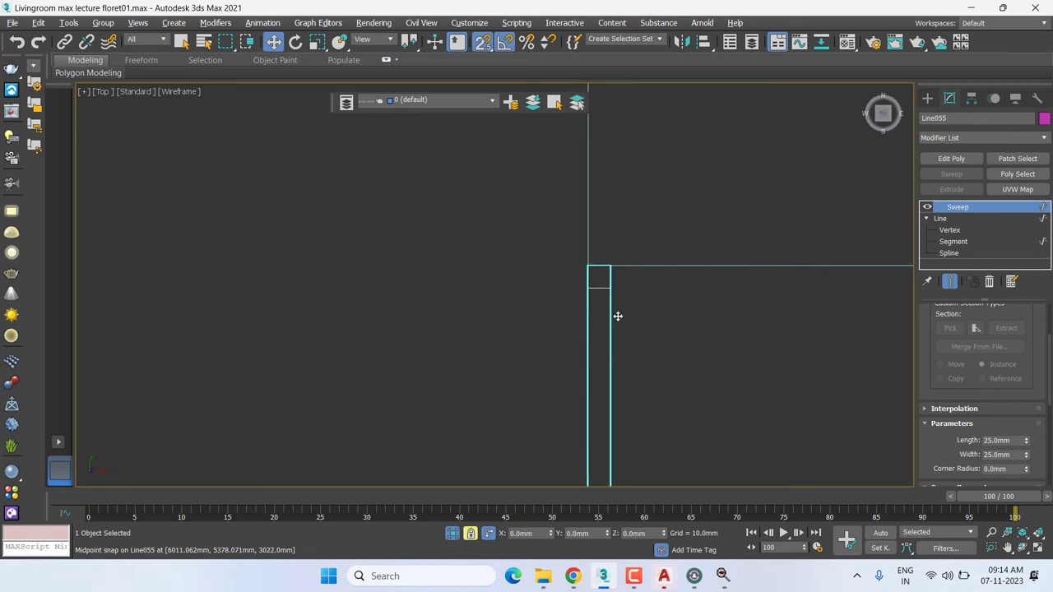
scroll(618, 315, down, 2)
middle_drag(611, 298, 829, 291)
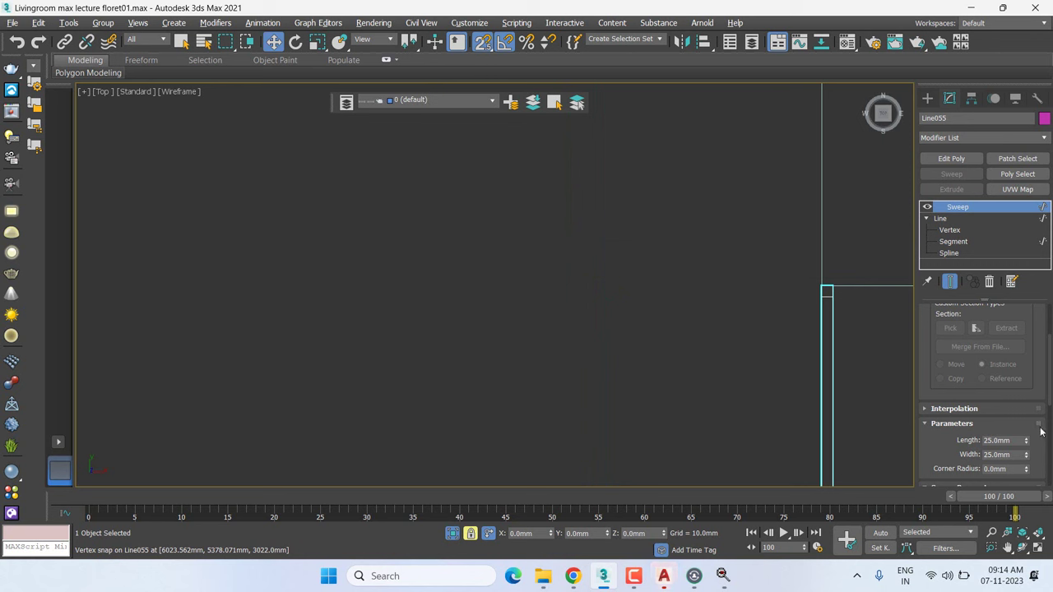
mouse_move(940, 449)
mouse_down()
mouse_move(940, 502)
mouse_move(1037, 388)
mouse_up()
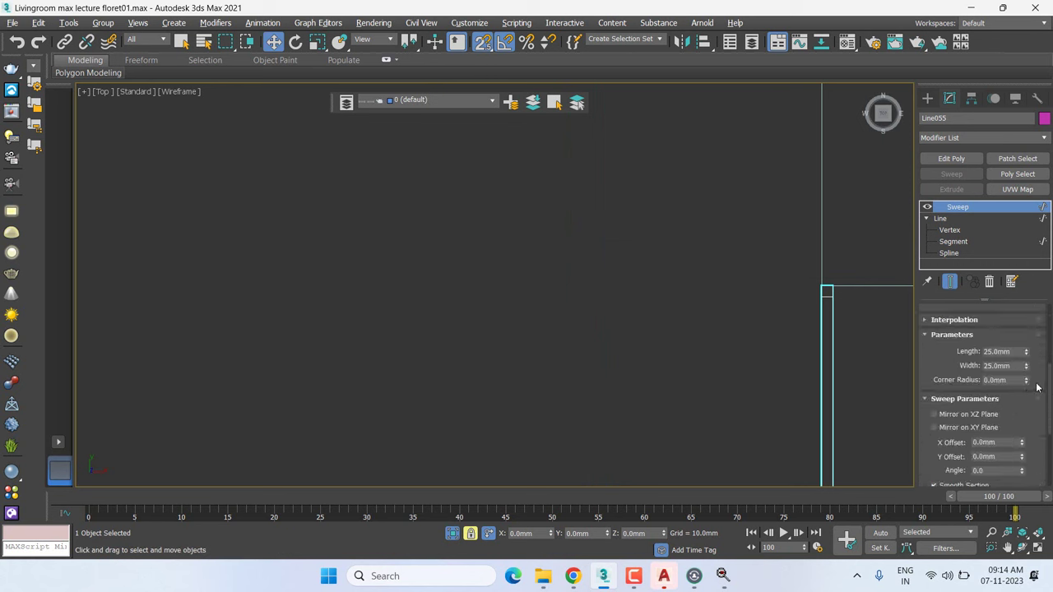
Set the Bar section's Corner Radius to 2mm, after trying 3mm and 0mm
double_click(997, 380)
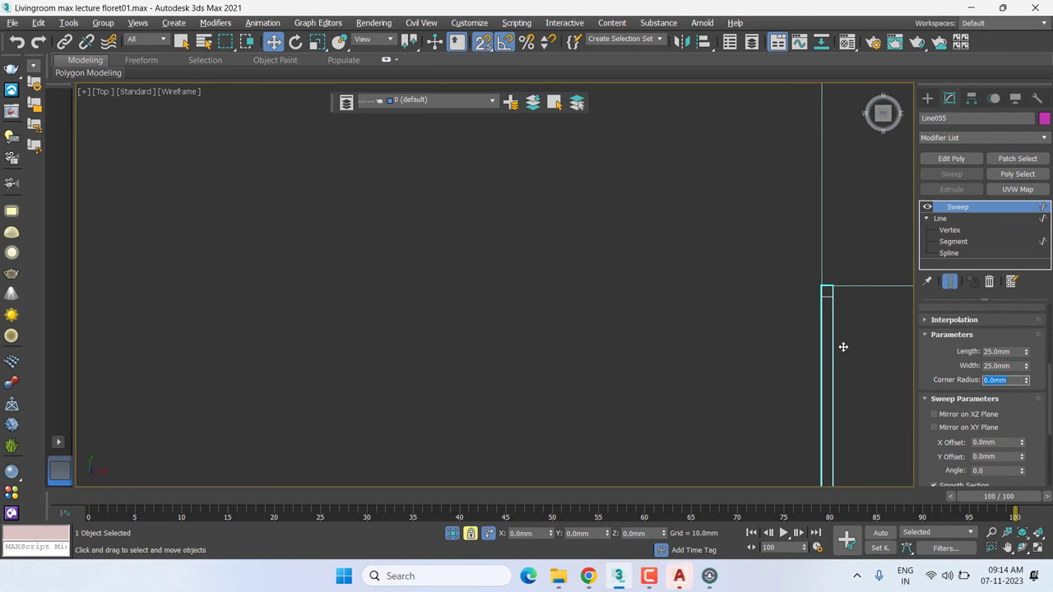
scroll(839, 300, up, 1)
scroll(839, 299, up, 2)
scroll(783, 322, up, 5)
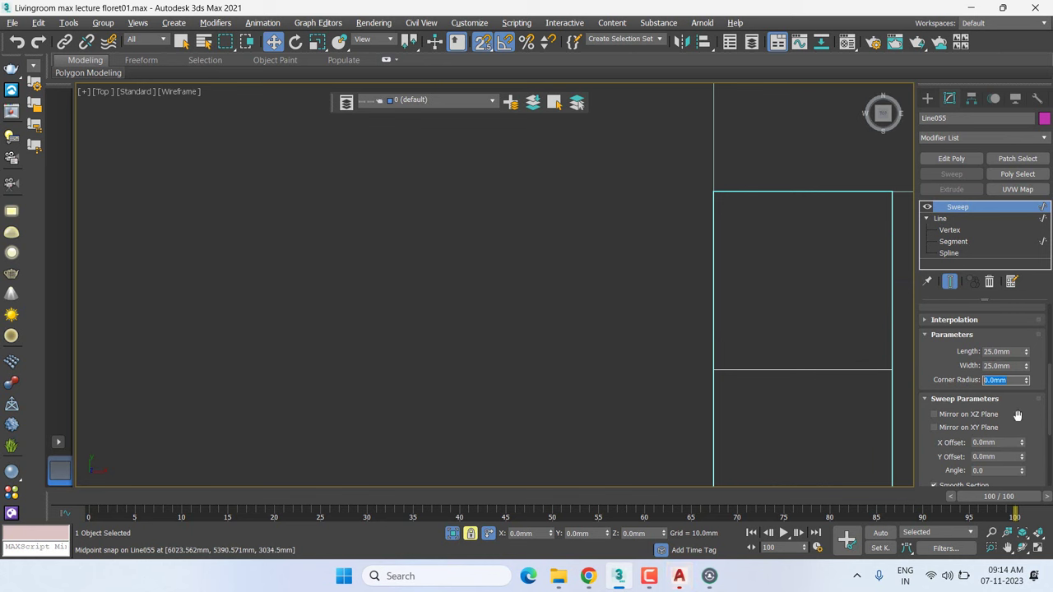
text(3)
key(Return)
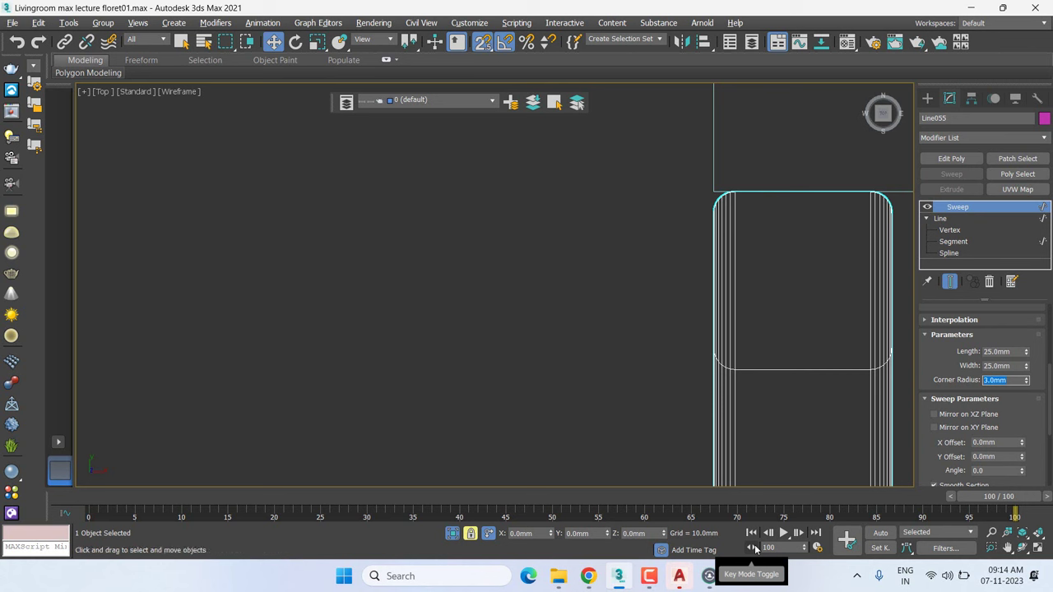
text(0)
key(Return)
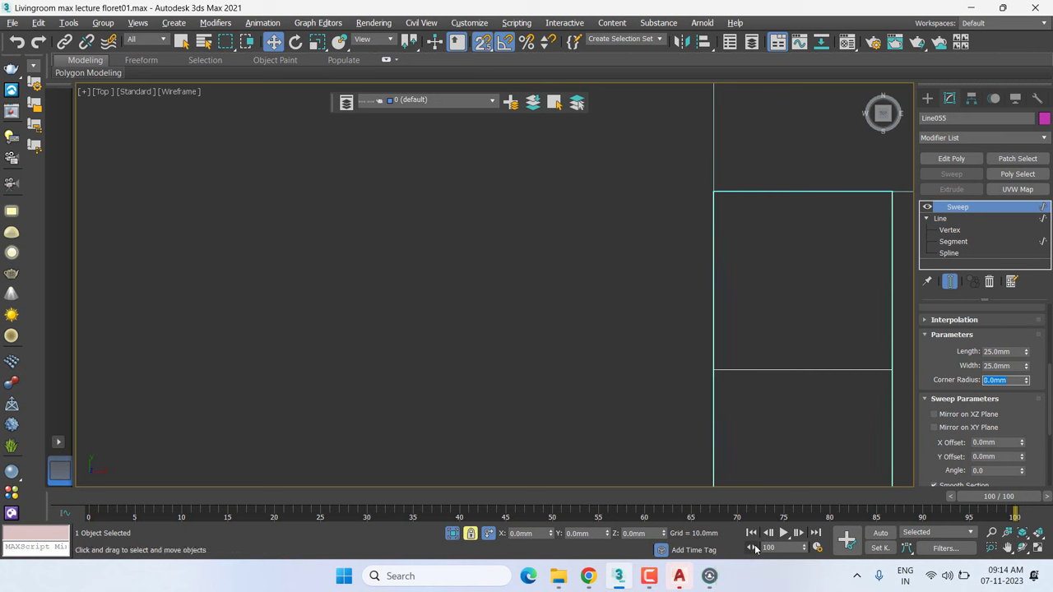
text(2)
key(Return)
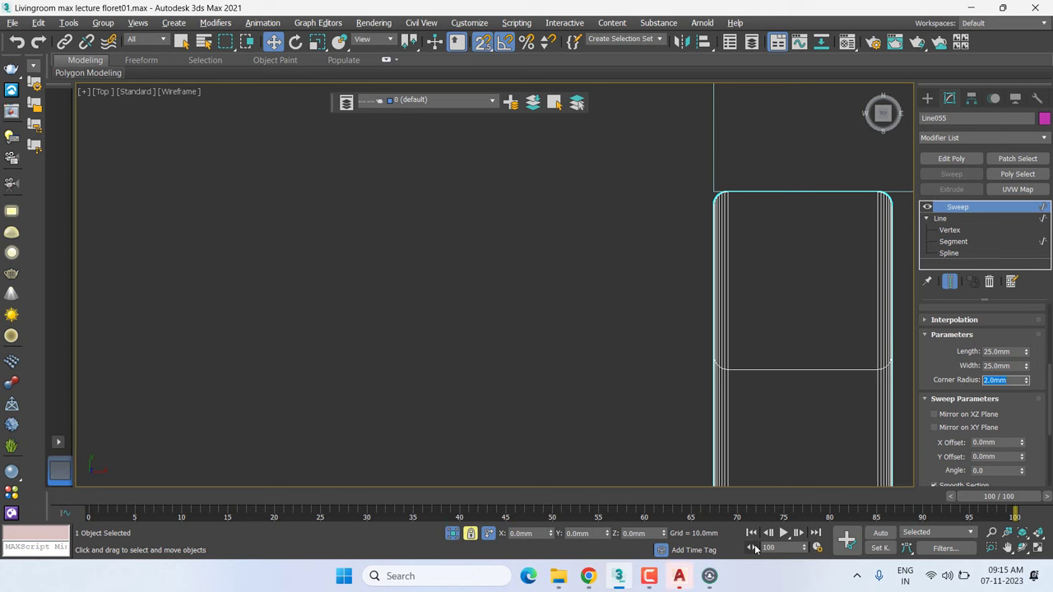
Inspect the swept frame in Perspective, then switch to the Left view
scroll(548, 332, down, 3)
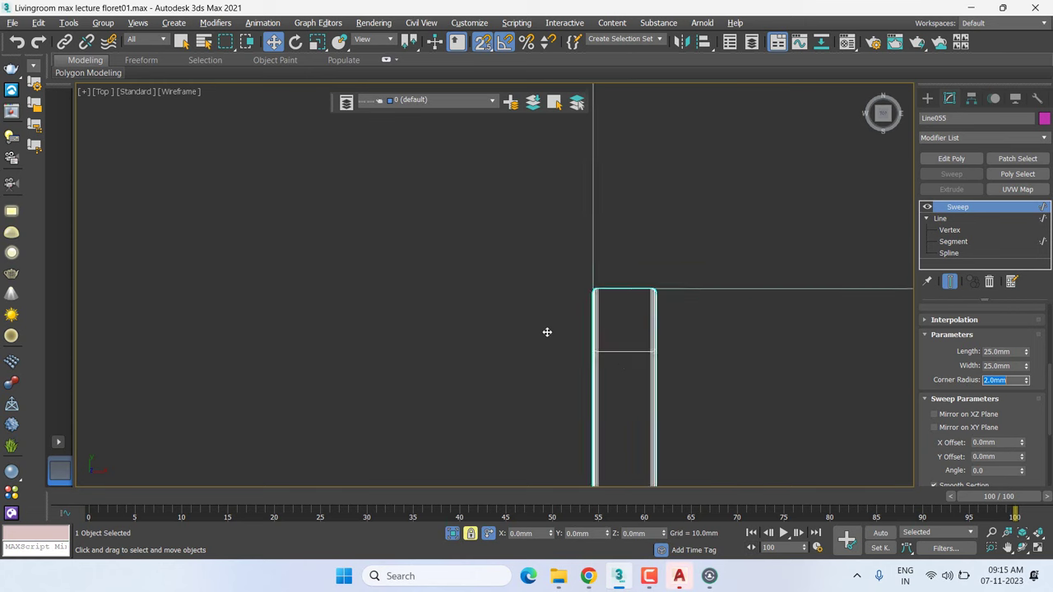
scroll(604, 357, down, 2)
key(p)
alt+middle_drag(609, 366, 656, 382)
scroll(656, 382, down, 4)
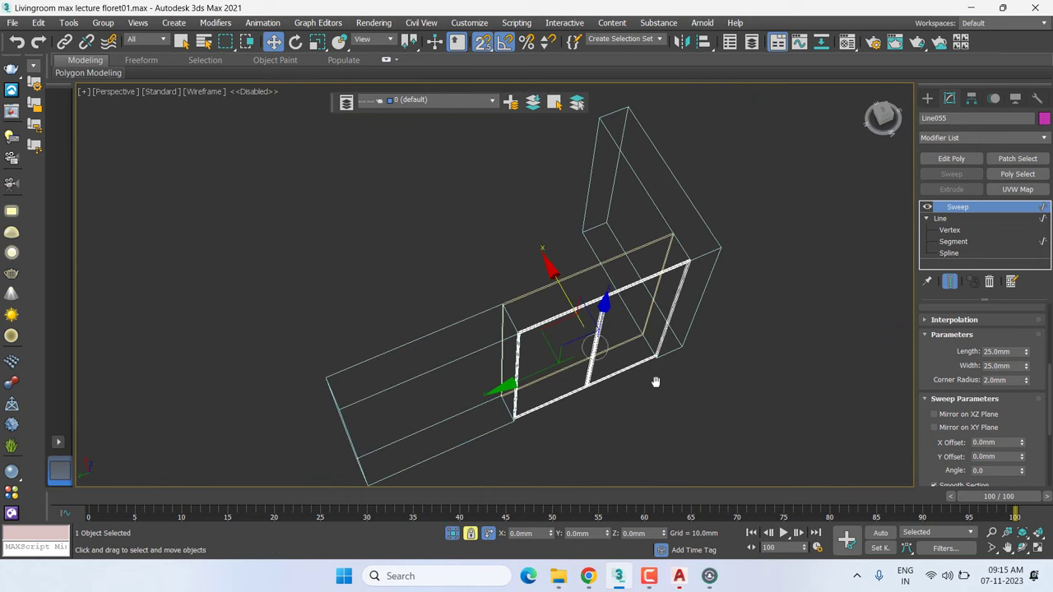
alt+middle_drag(656, 382, 587, 395)
key(f)
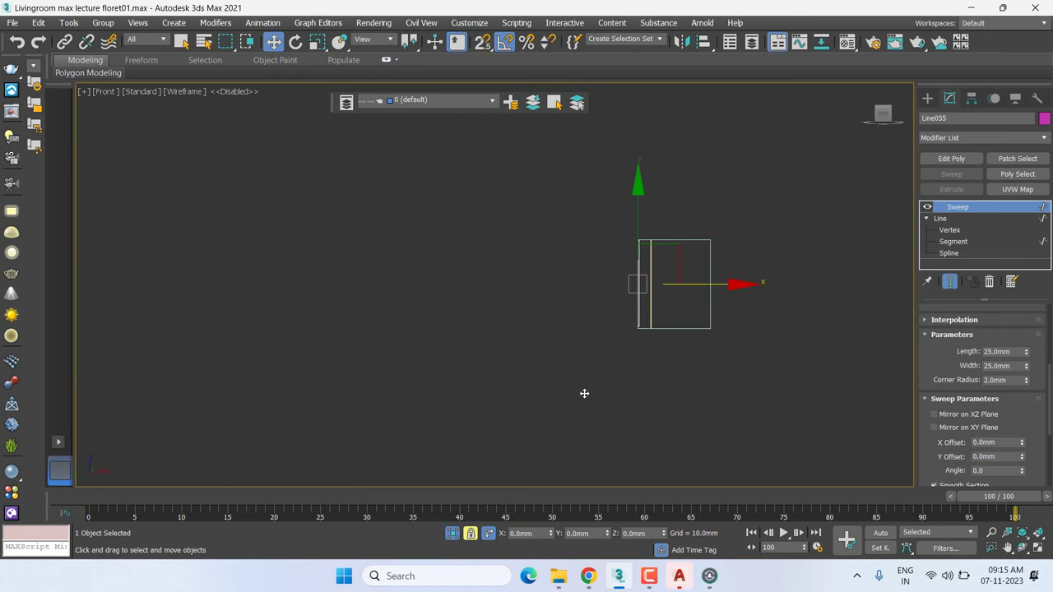
key(l)
scroll(732, 314, down, 3)
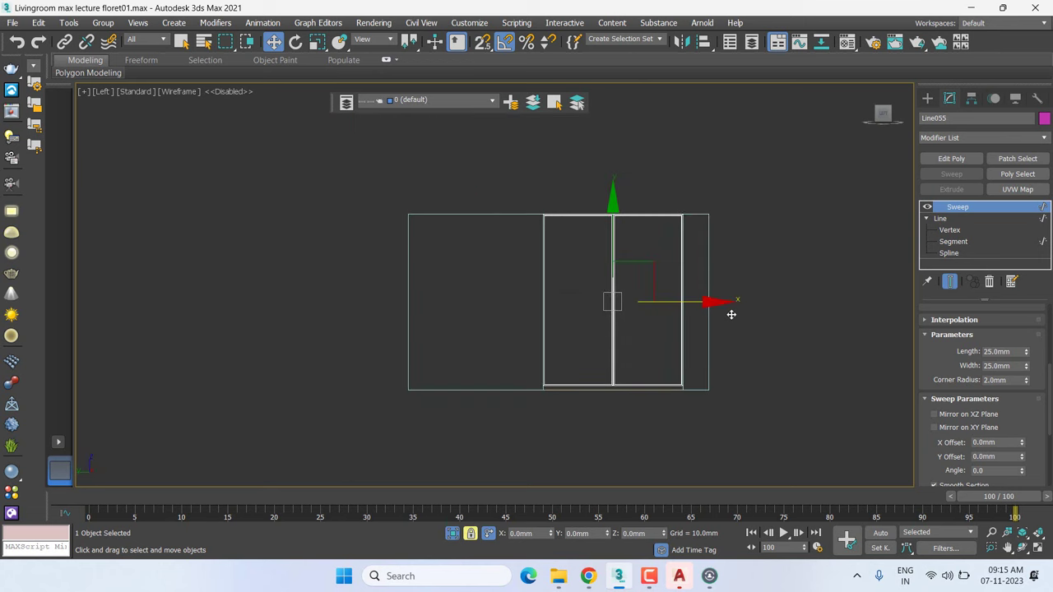
Unlock the selection and bring up the spline shape creation options
right_click(775, 313)
key(space)
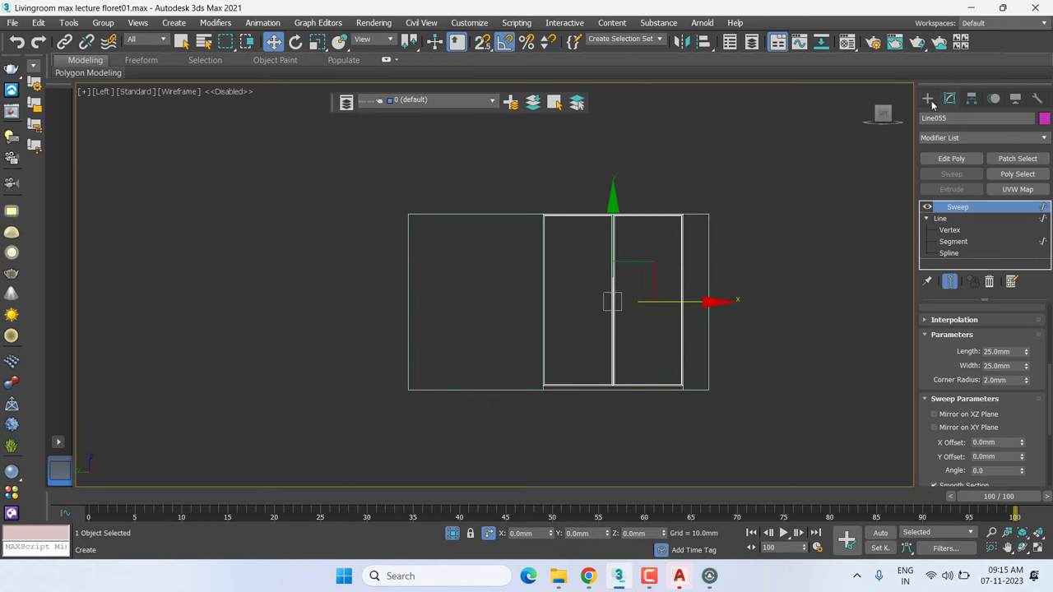
click(928, 98)
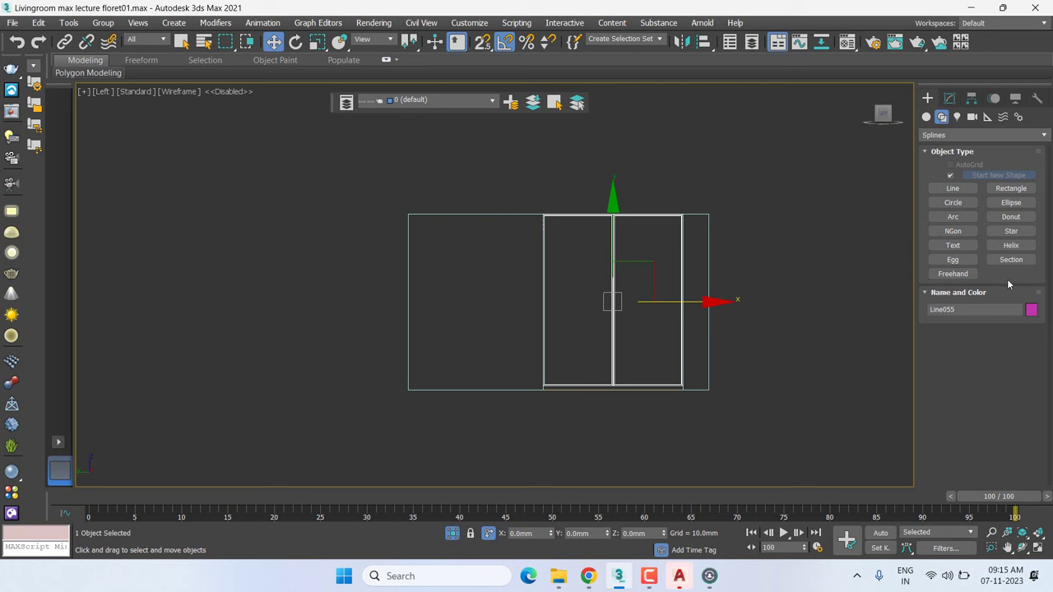
With snaps on, draw a closed four-corner line around the right panel area
click(953, 189)
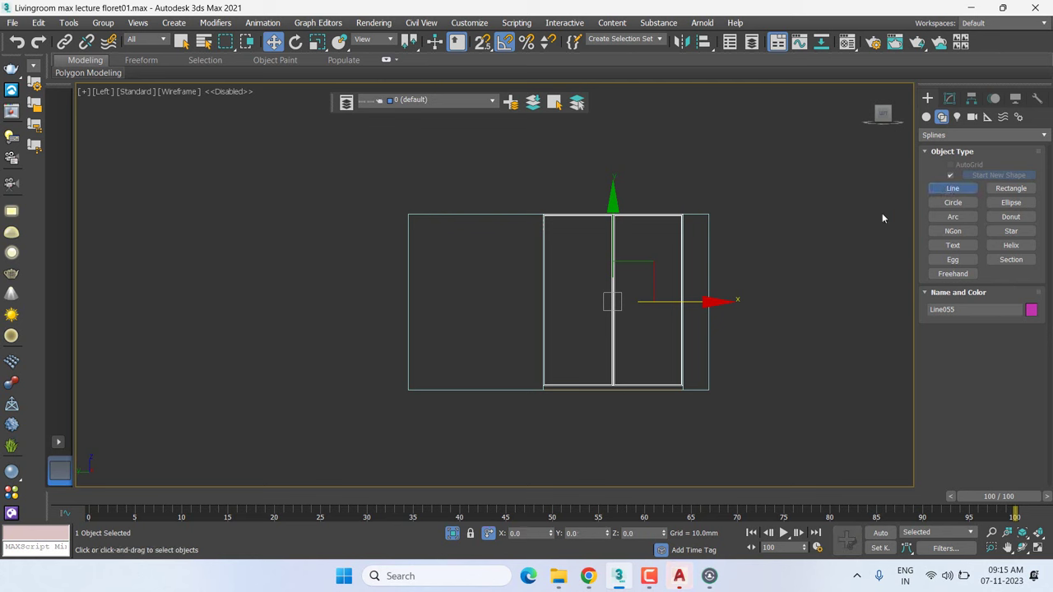
scroll(545, 205, up, 2)
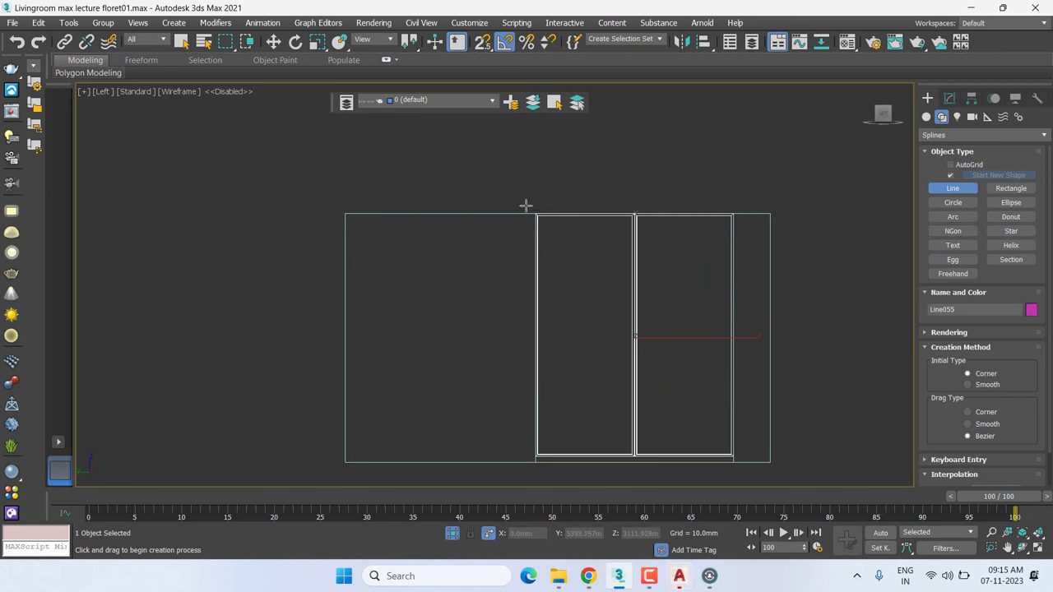
key(s)
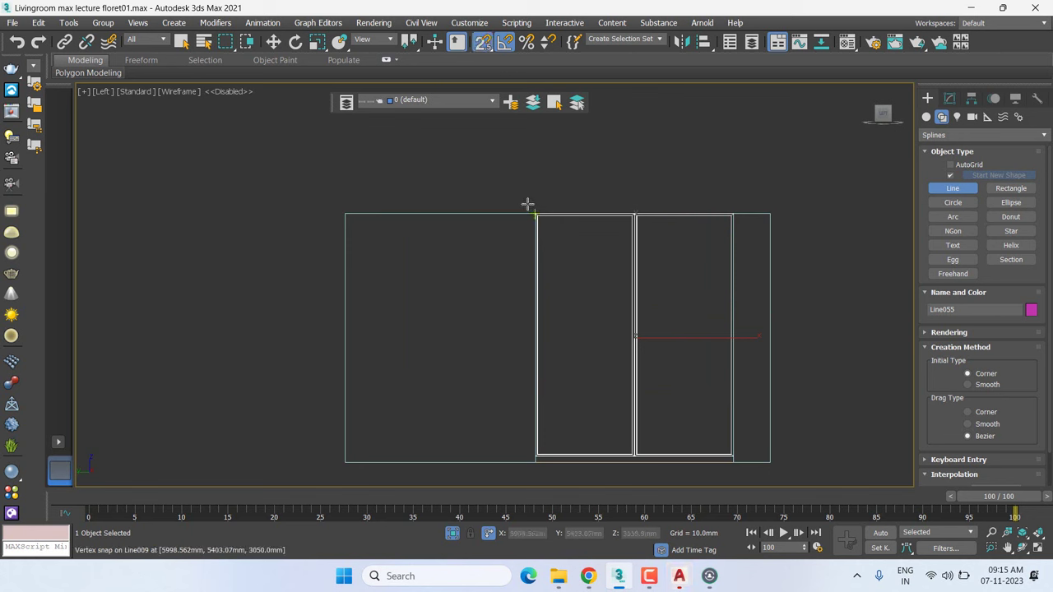
click(527, 205)
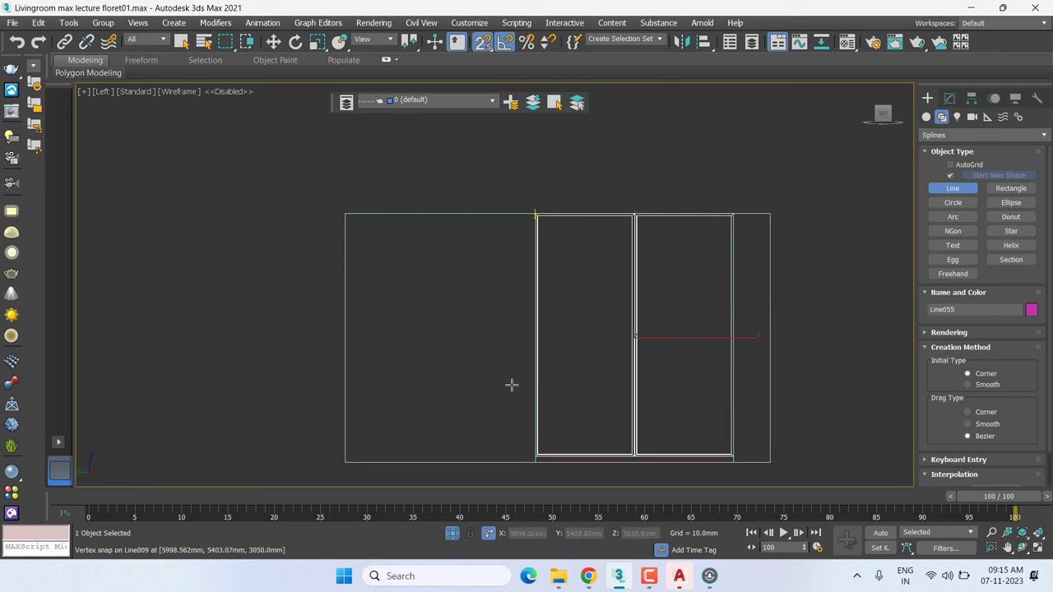
click(535, 462)
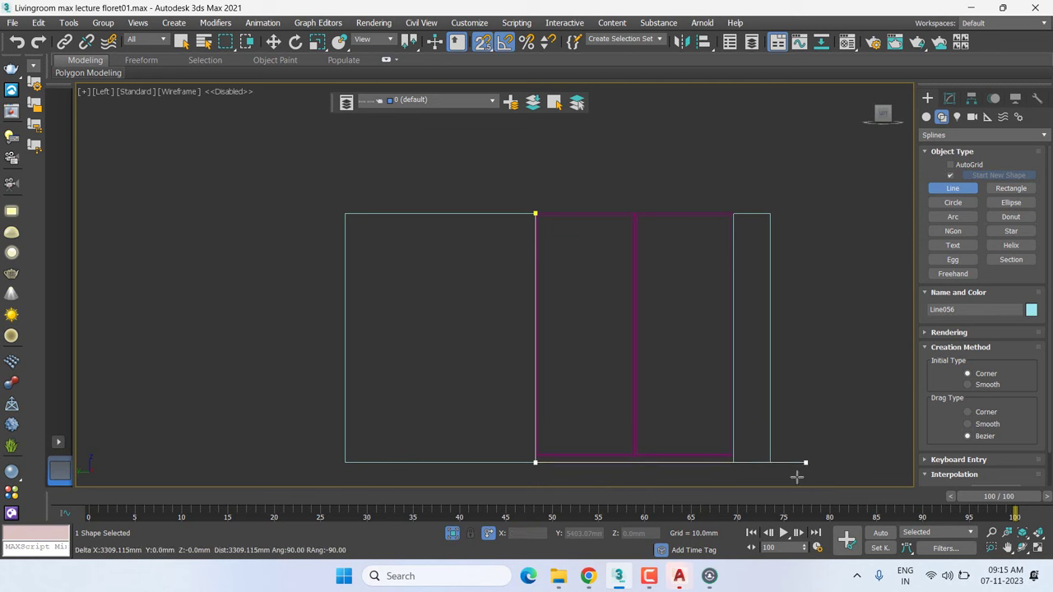
click(733, 462)
click(734, 215)
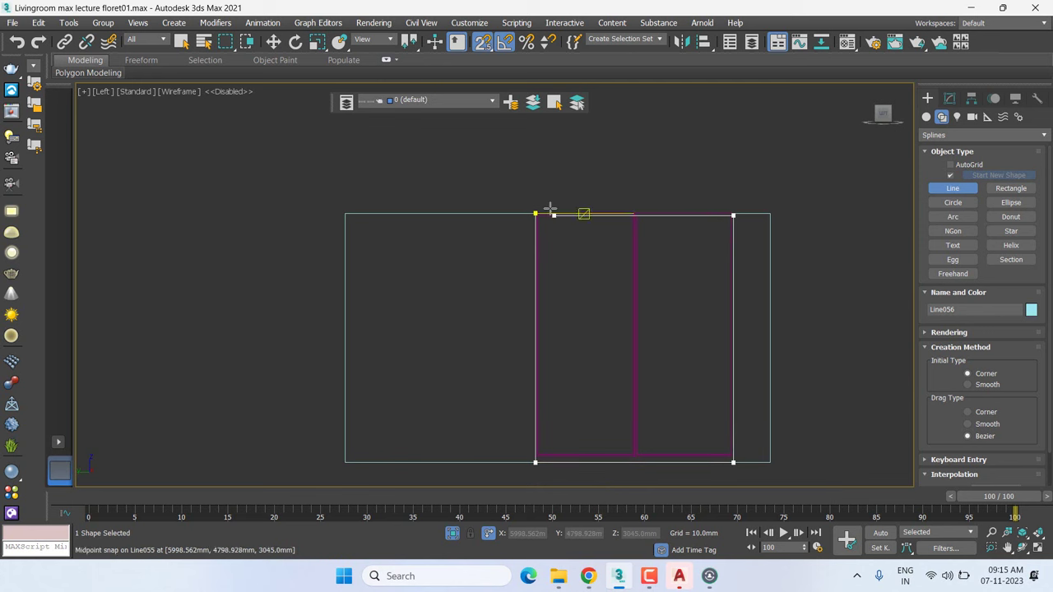
click(537, 212)
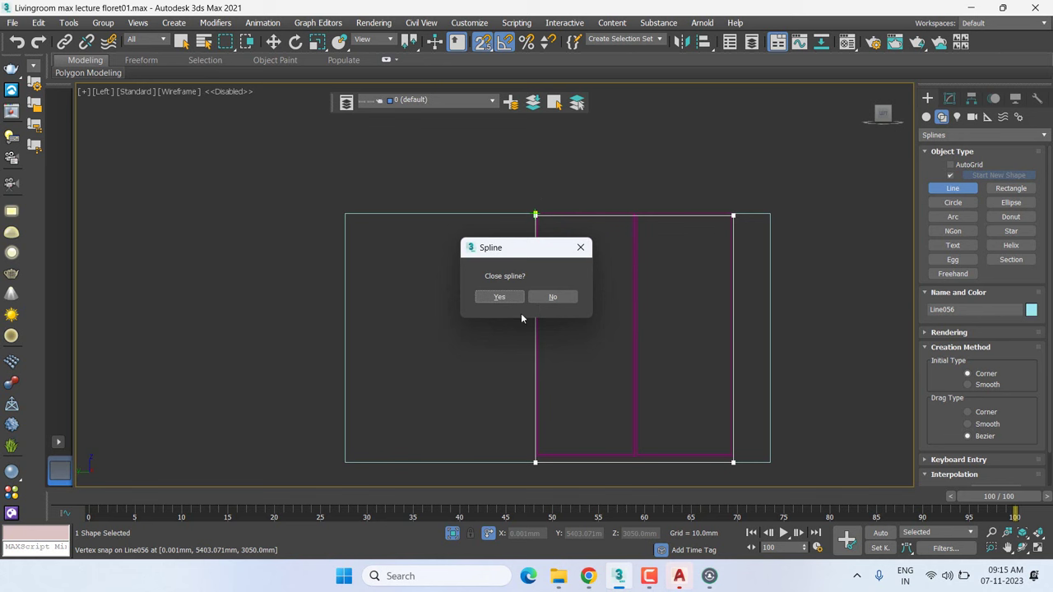
click(493, 298)
key(w)
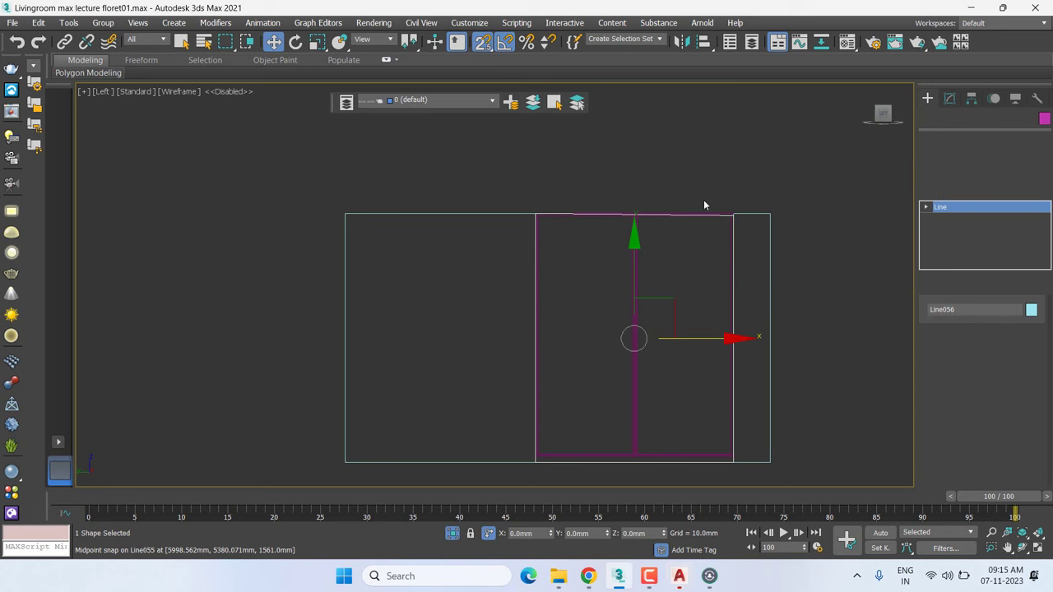
At Vertex level, select the new rectangle's top-right corner vertex
key(1)
mouse_move(701, 191)
mouse_down()
mouse_move(747, 239)
mouse_move(695, 198)
mouse_up()
scroll(746, 237, up, 4)
scroll(700, 170, up, 3)
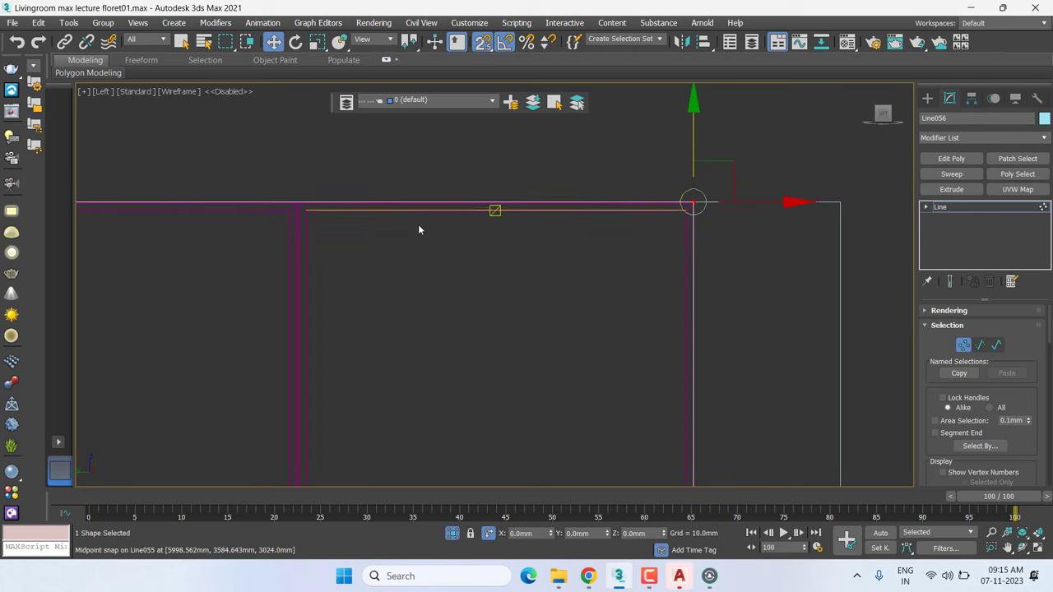
scroll(294, 206, up, 2)
middle_drag(496, 210, 579, 244)
Select the top-left corner vertex and snap it onto the existing wall corner
drag(285, 206, 482, 288)
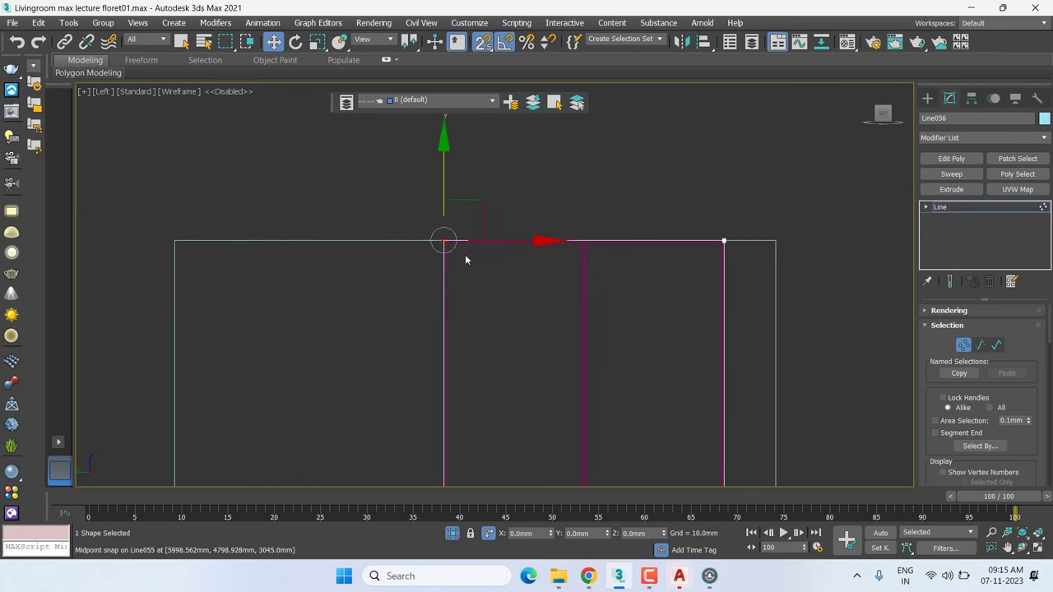
scroll(465, 254, up, 3)
scroll(426, 223, up, 3)
drag(413, 206, 397, 265)
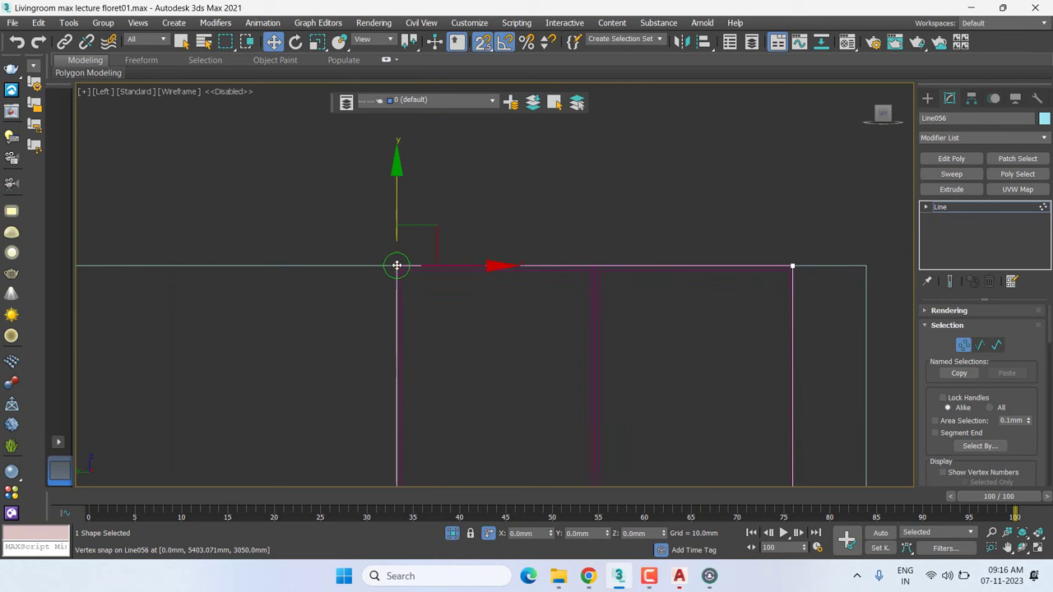
scroll(397, 265, down, 3)
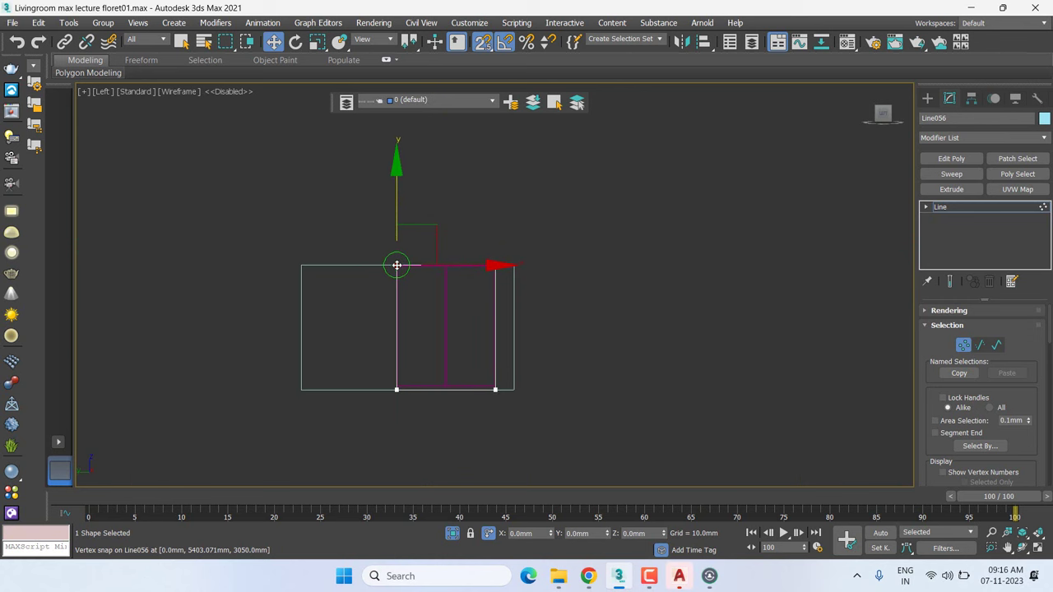
scroll(397, 265, down, 2)
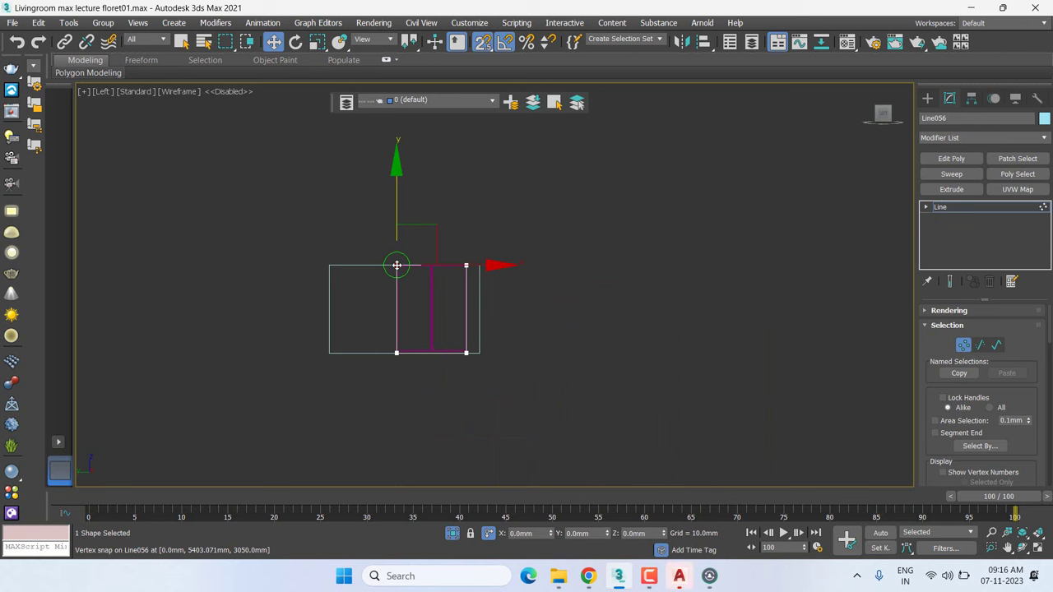
scroll(416, 346, up, 2)
scroll(410, 331, up, 2)
scroll(329, 301, up, 2)
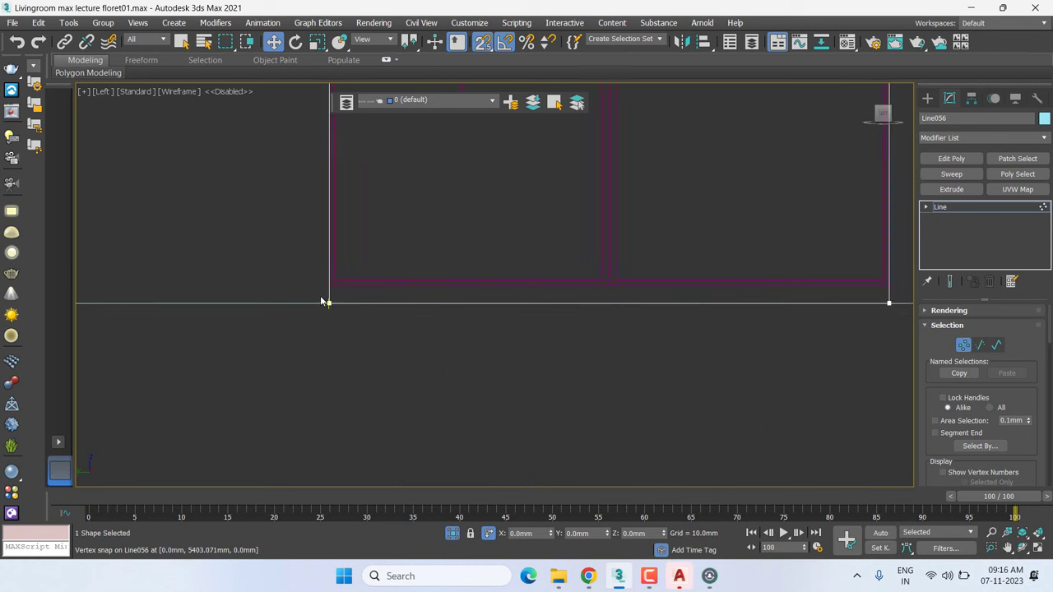
middle_drag(322, 301, 337, 283)
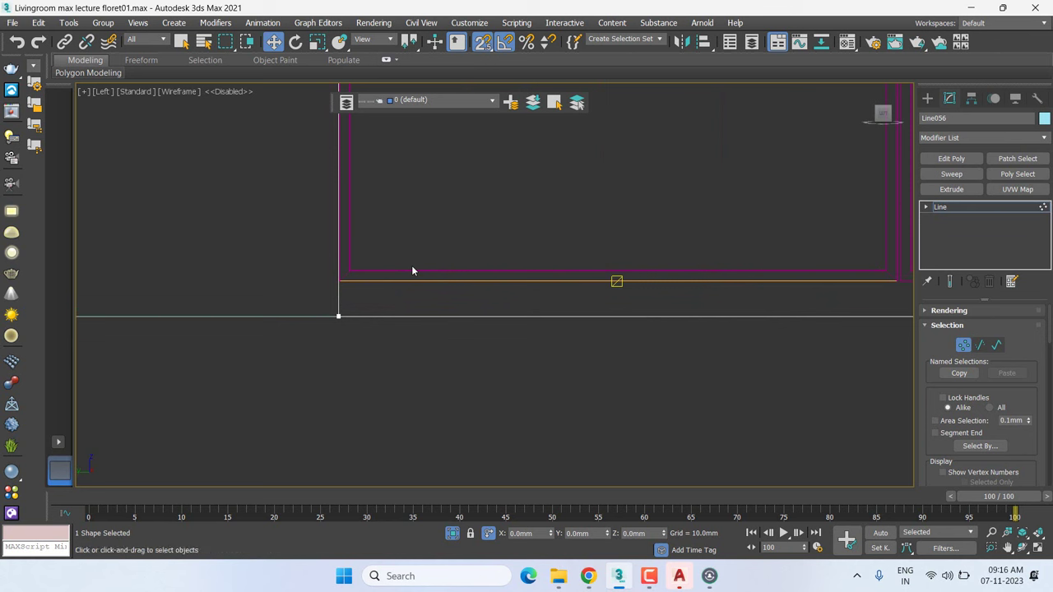
scroll(412, 271, up, 2)
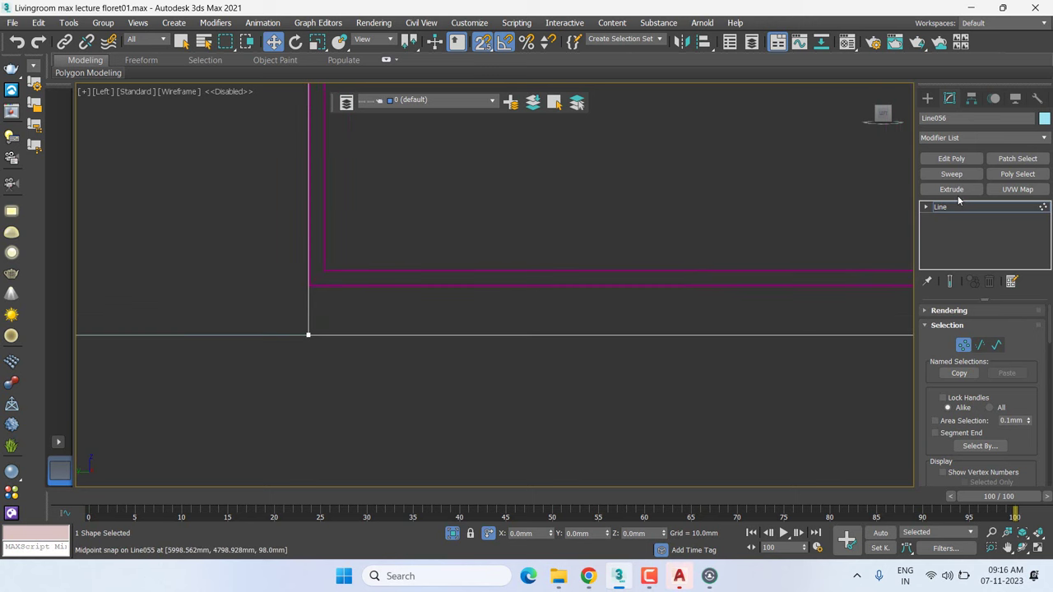
At Spline level, select the new rectangle spline and delete the selection
click(926, 207)
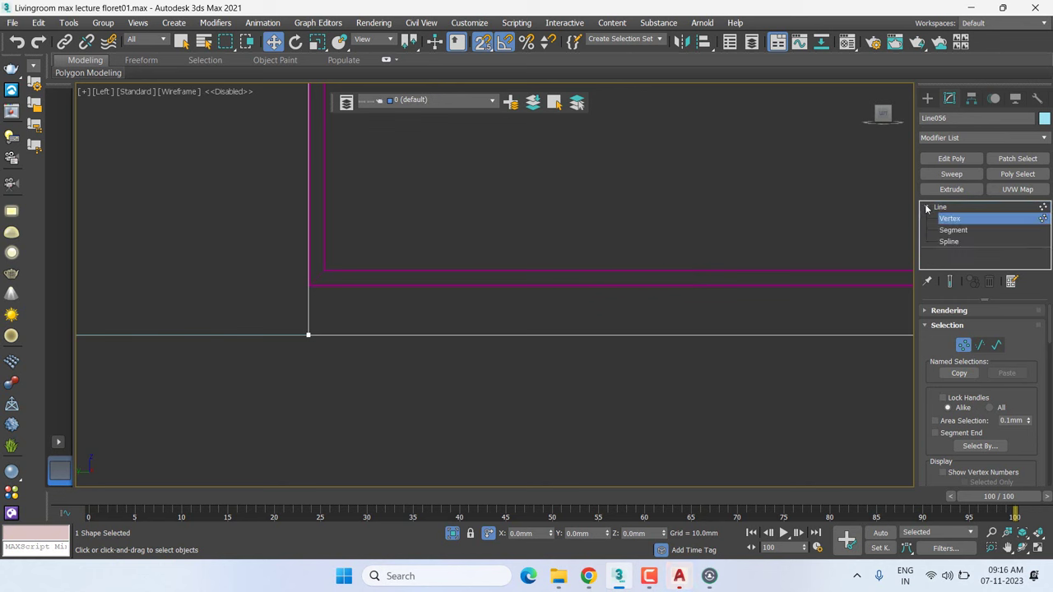
click(949, 242)
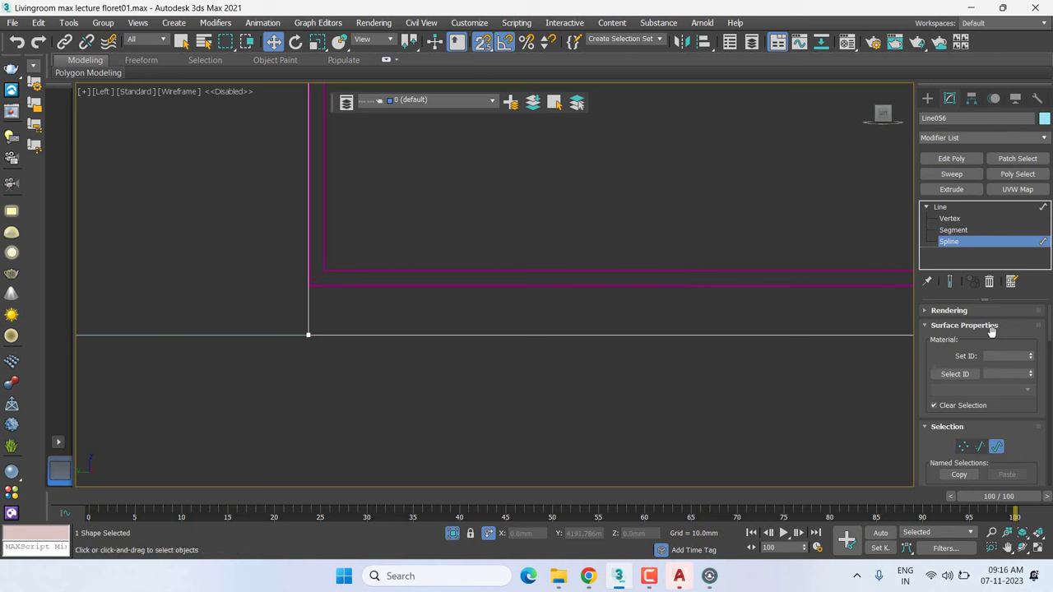
drag(544, 378, 500, 322)
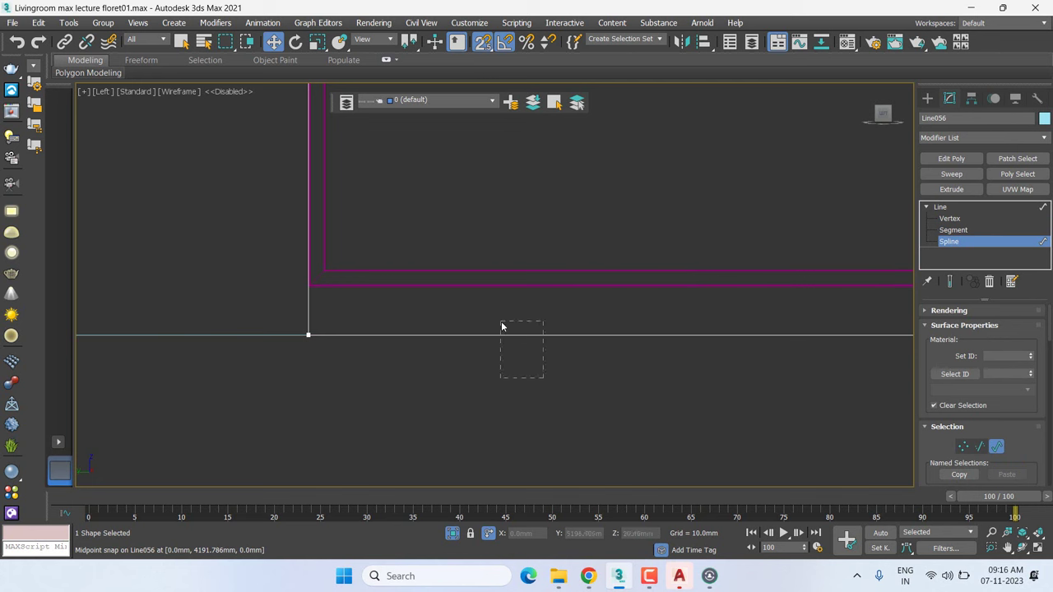
scroll(660, 362, down, 3)
middle_drag(661, 365, 578, 380)
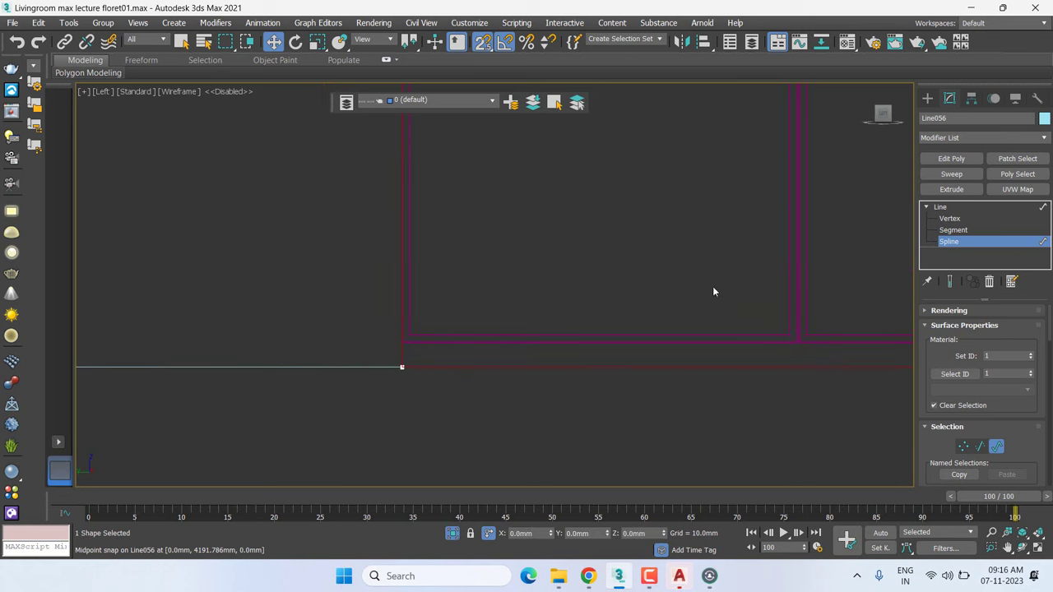
middle_drag(712, 292, 485, 397)
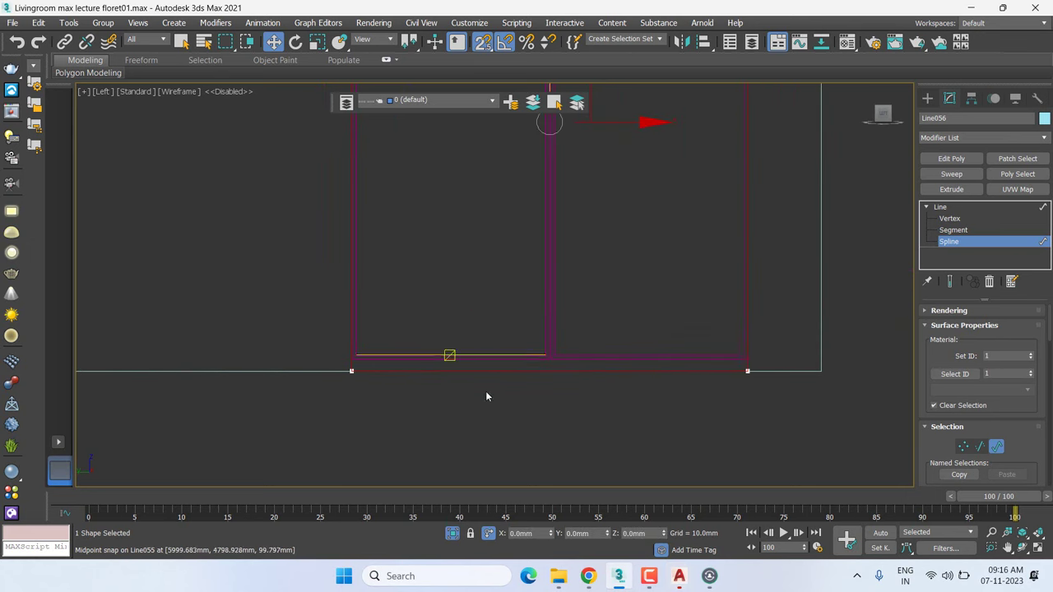
key(Delete)
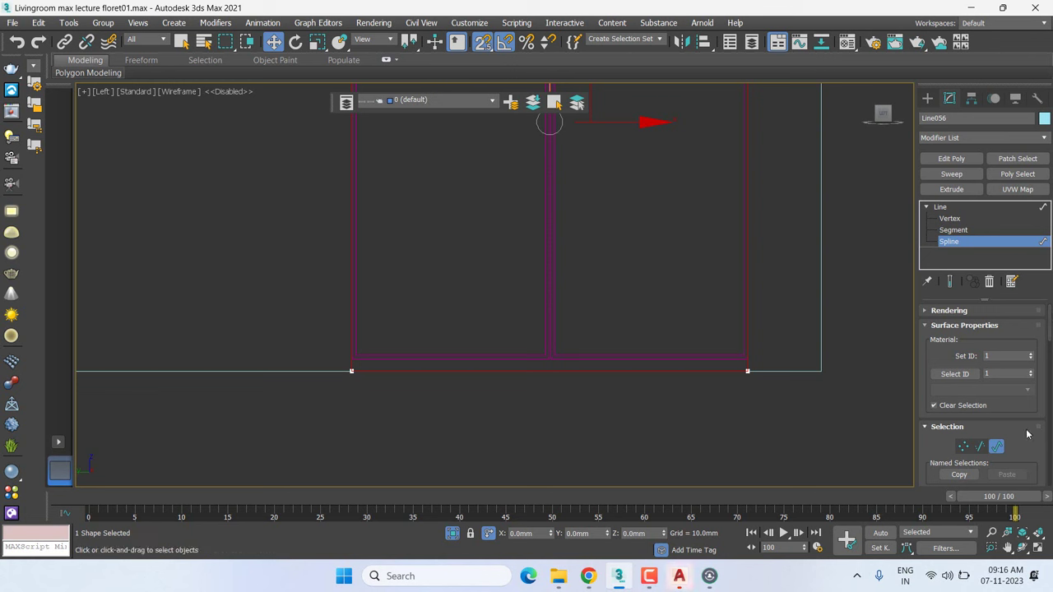
Apply an inward Outline of about 27mm to the rectangle spline
drag(1036, 432, 1028, 211)
scroll(946, 461, down, 2)
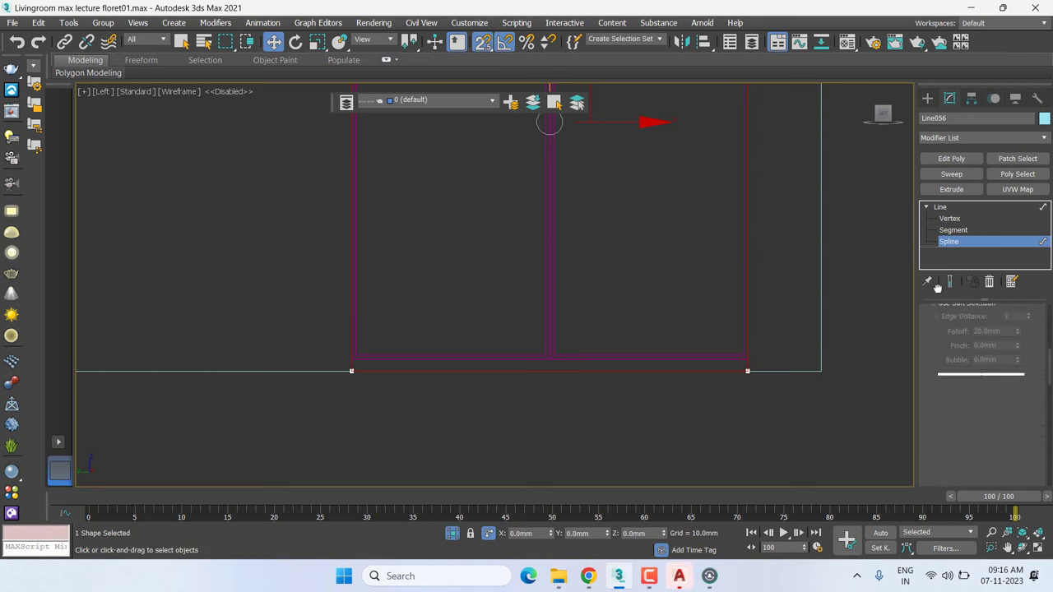
scroll(946, 461, down, 2)
scroll(946, 445, down, 2)
scroll(1000, 419, down, 3)
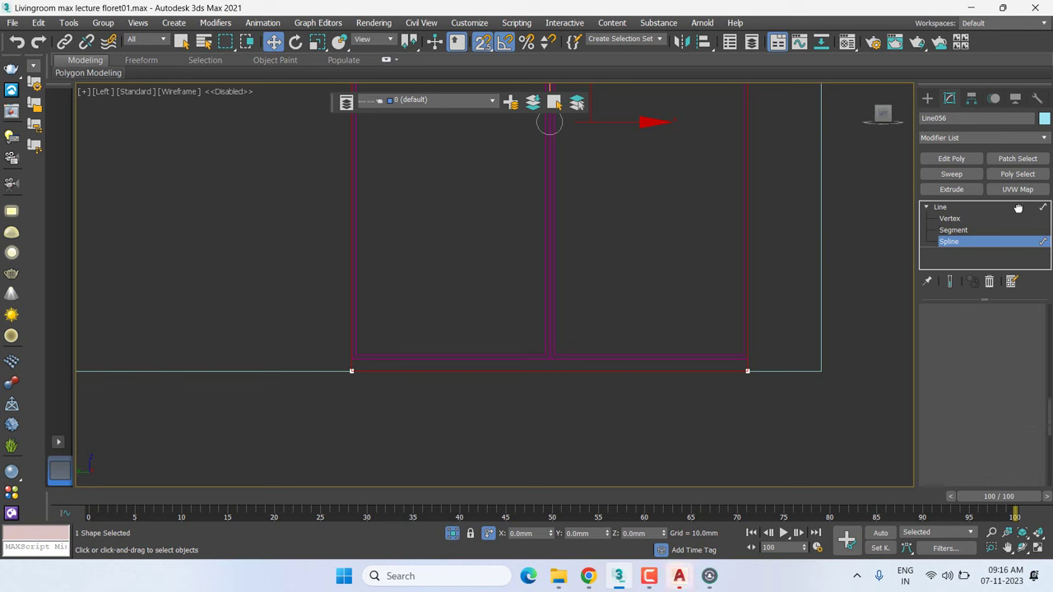
scroll(1004, 436, down, 2)
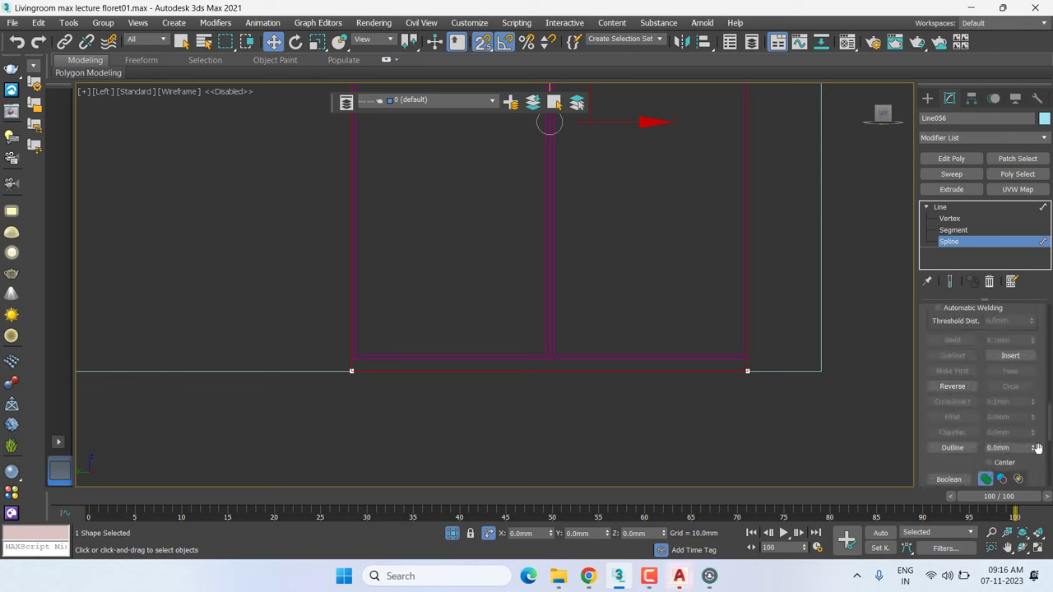
mouse_move(1036, 447)
mouse_down()
mouse_move(1016, 387)
mouse_move(1045, 428)
mouse_up()
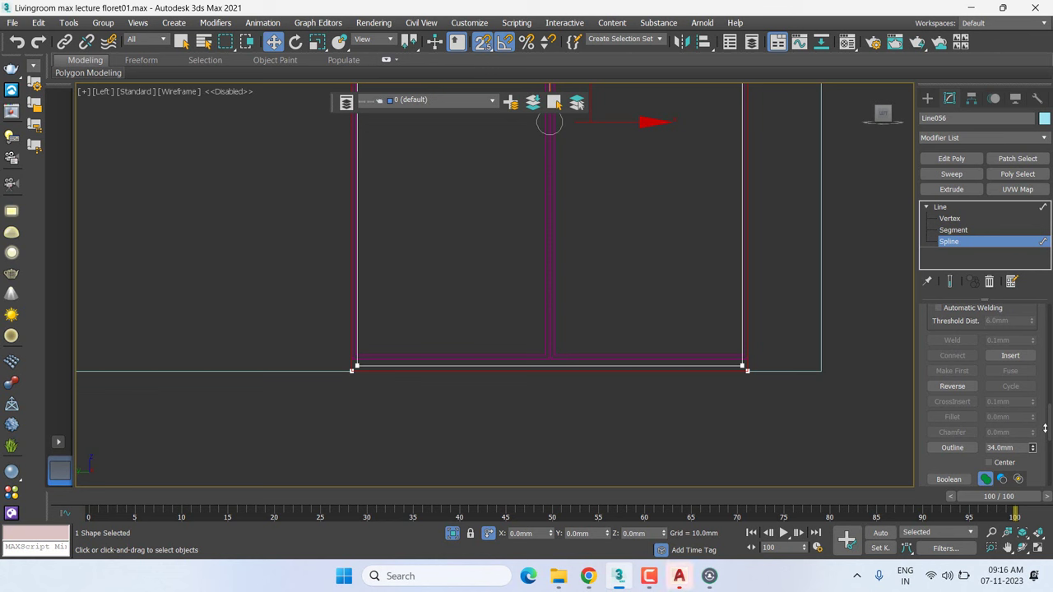
drag(1047, 428, 1049, 433)
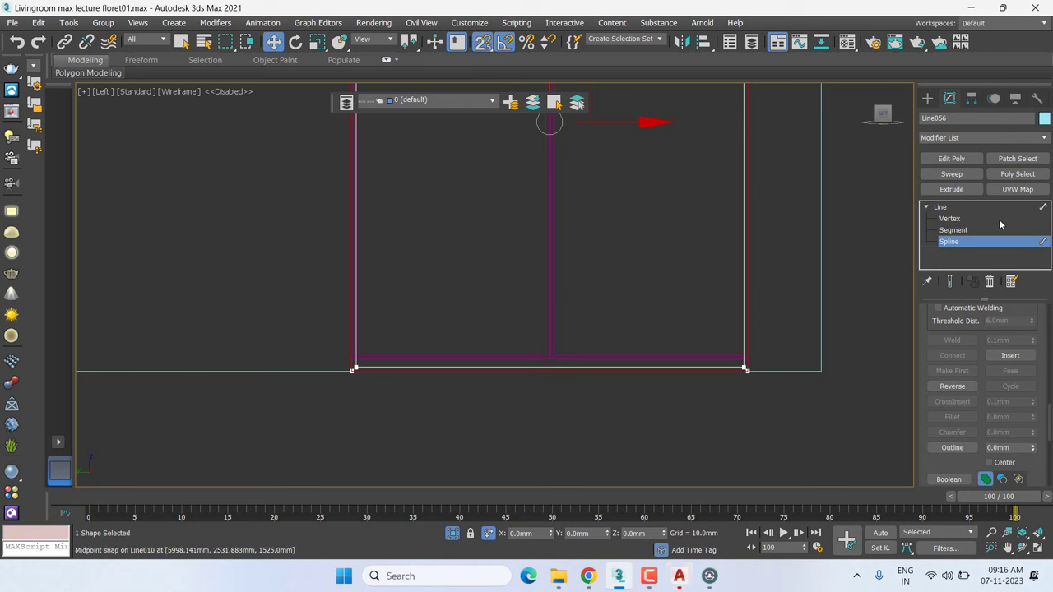
click(953, 229)
Shift the outline's bottom segment into place
click(549, 370)
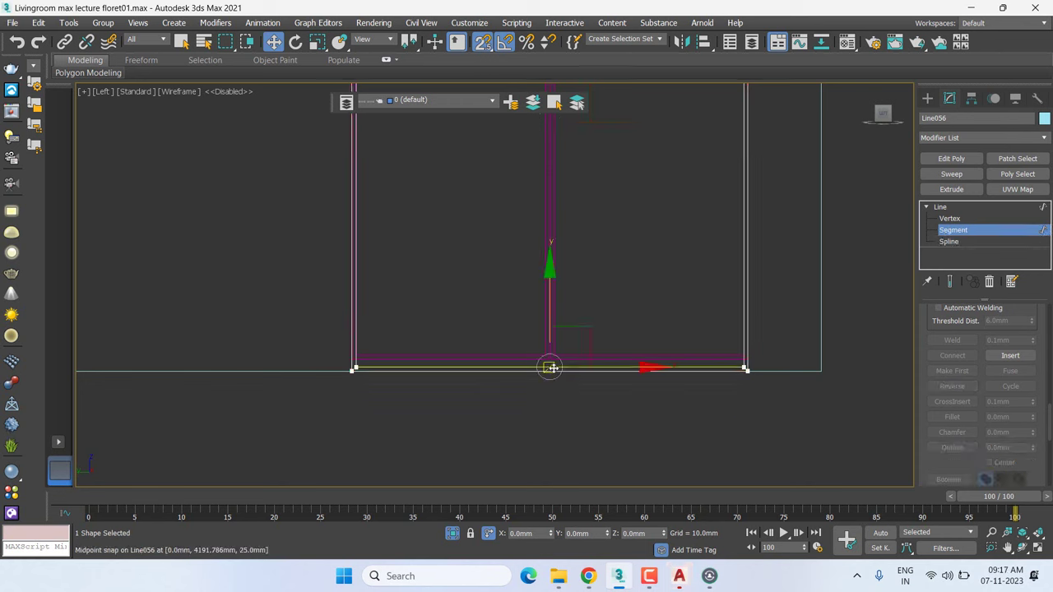
scroll(552, 366, up, 2)
drag(542, 339, 543, 359)
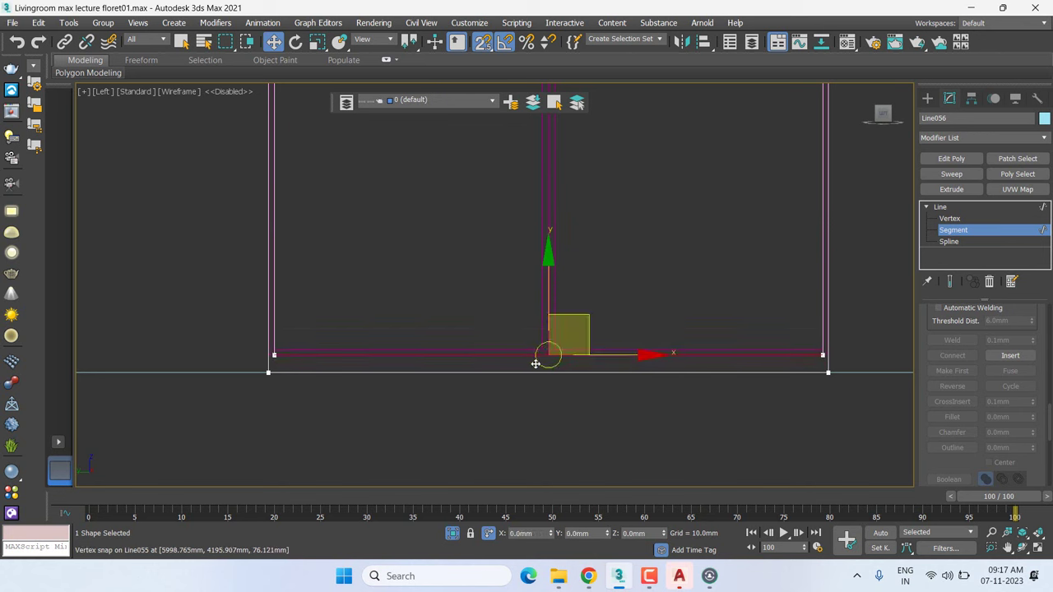
middle_drag(548, 353, 565, 414)
Return to Line level and add an Extrude modifier to the outlined shape
click(942, 206)
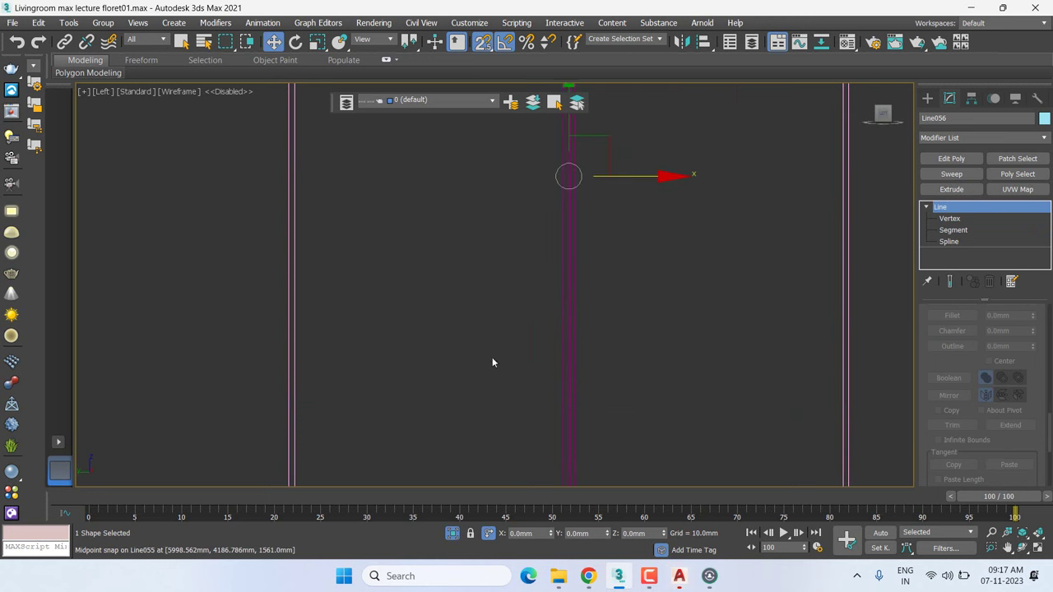
scroll(680, 316, down, 2)
middle_drag(680, 316, 586, 338)
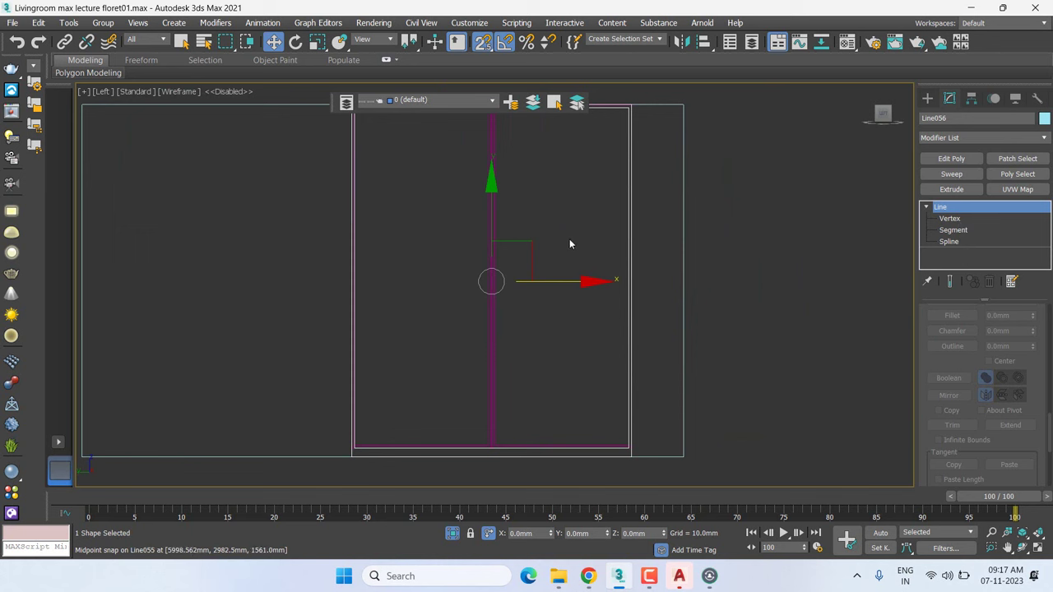
click(949, 242)
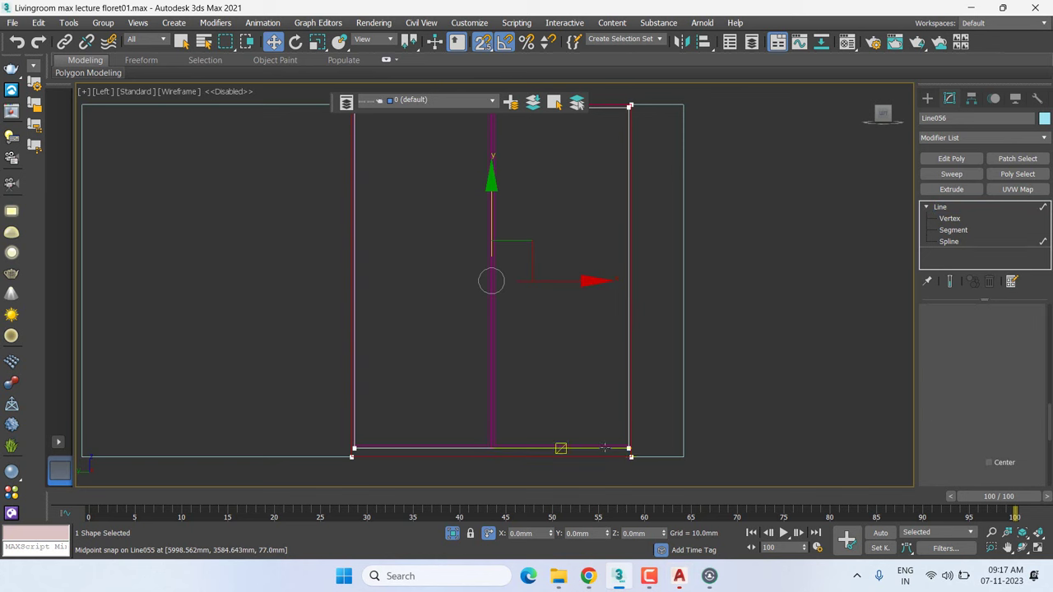
click(650, 473)
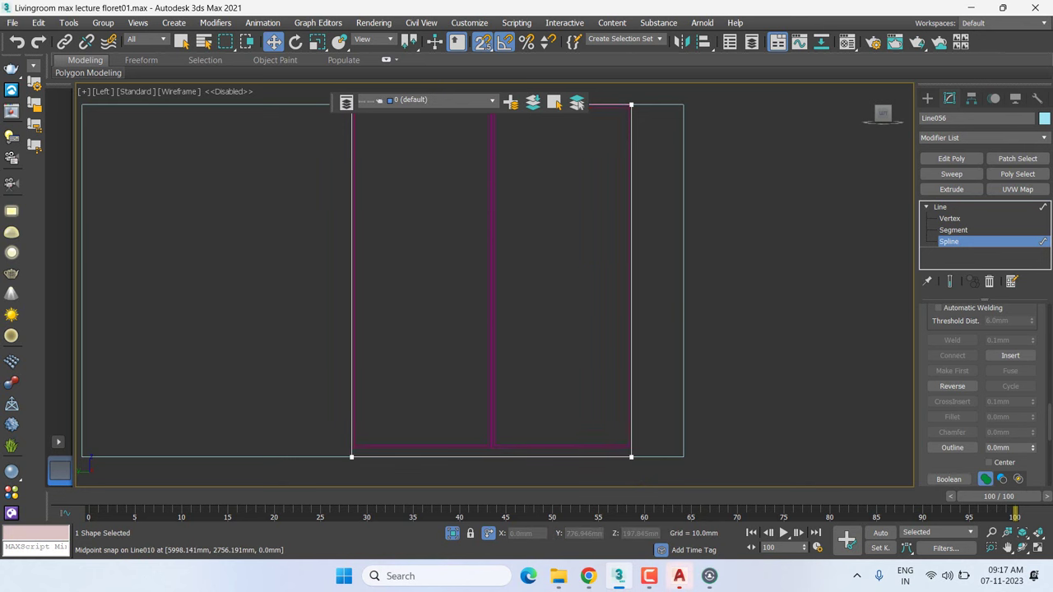
click(941, 206)
Apply the extrusion and, in Top view, move the panel against the wall line
click(952, 189)
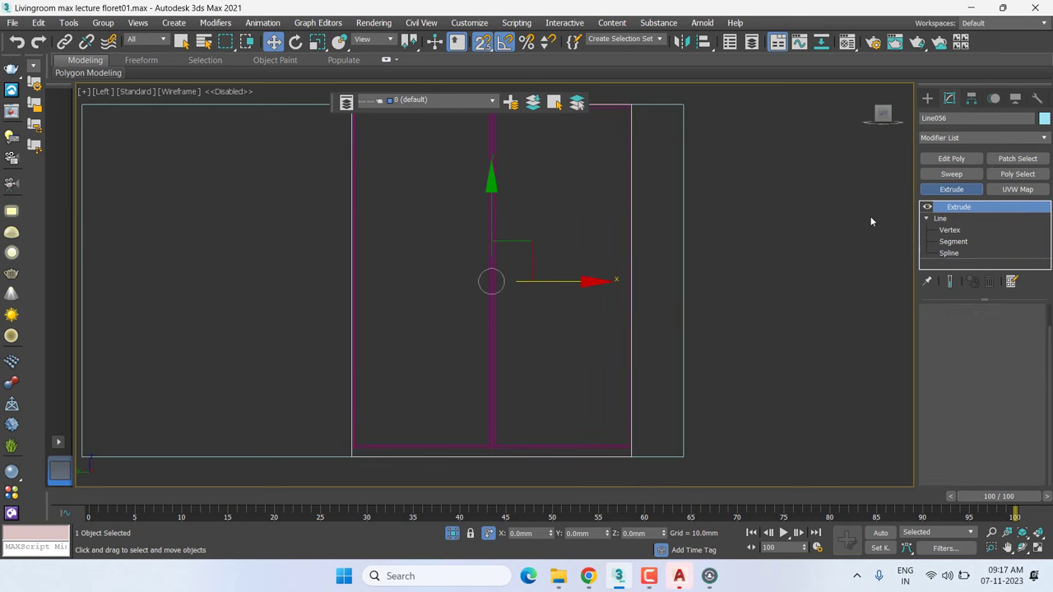
key(t)
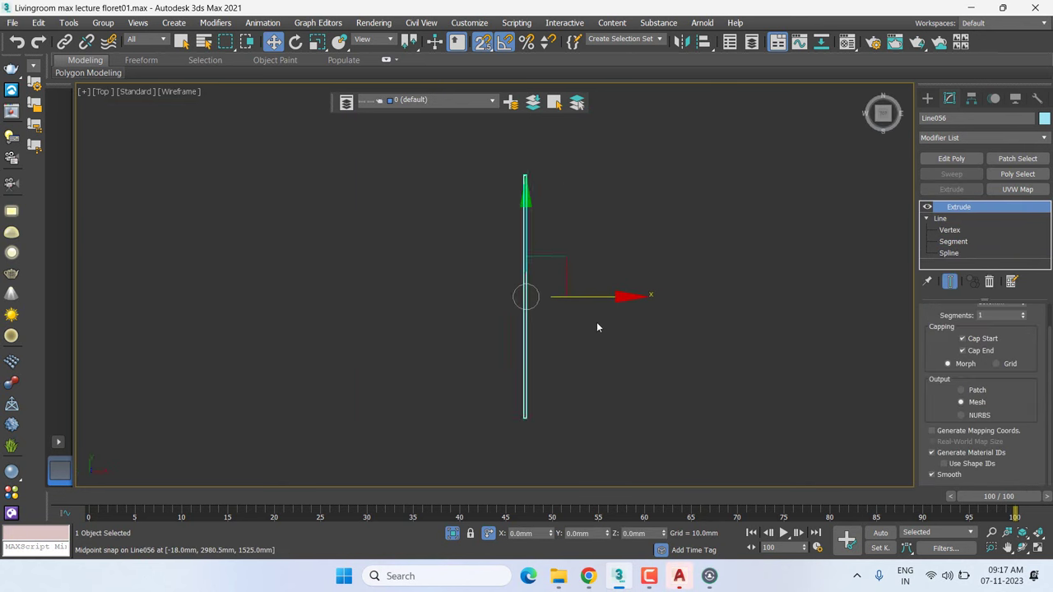
drag(440, 338, 619, 334)
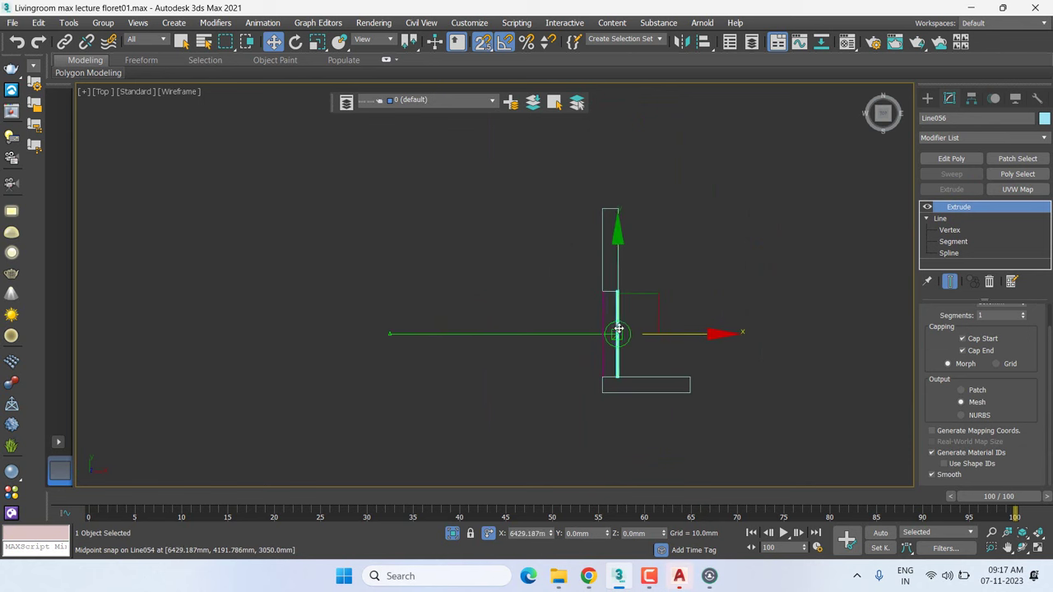
scroll(631, 314, up, 8)
scroll(642, 338, up, 3)
scroll(675, 366, up, 2)
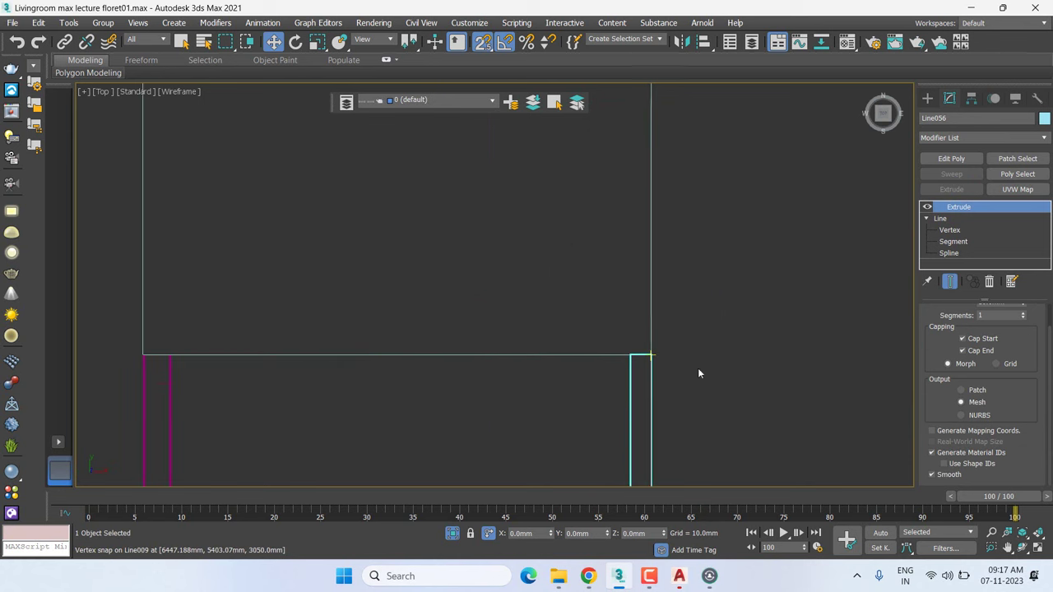
scroll(699, 371, up, 2)
scroll(1038, 359, up, 2)
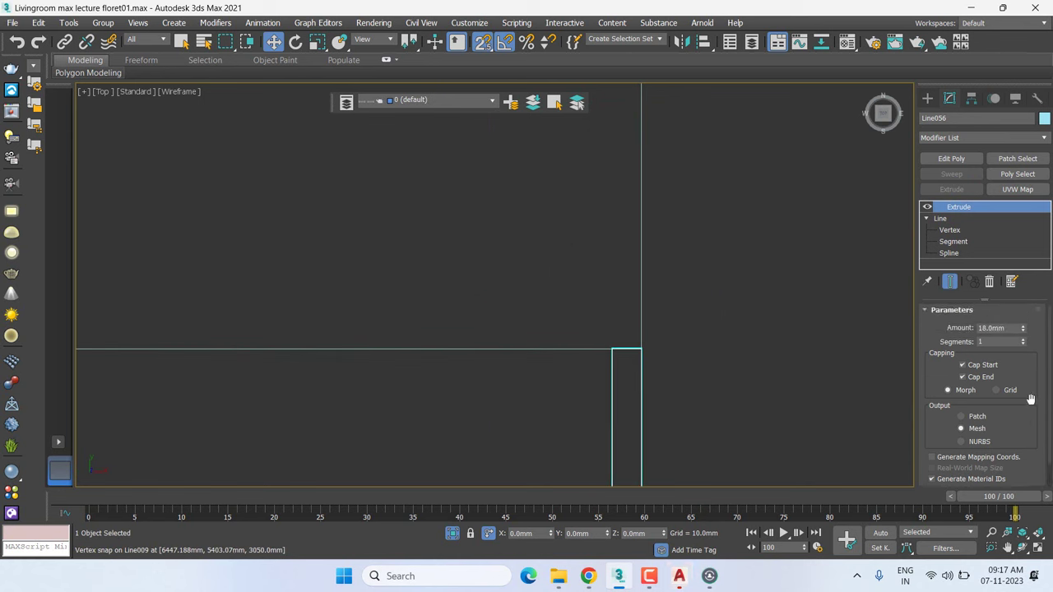
Increase the Extrude Amount to 400mm, passing through 291mm
drag(1023, 330, 897, 27)
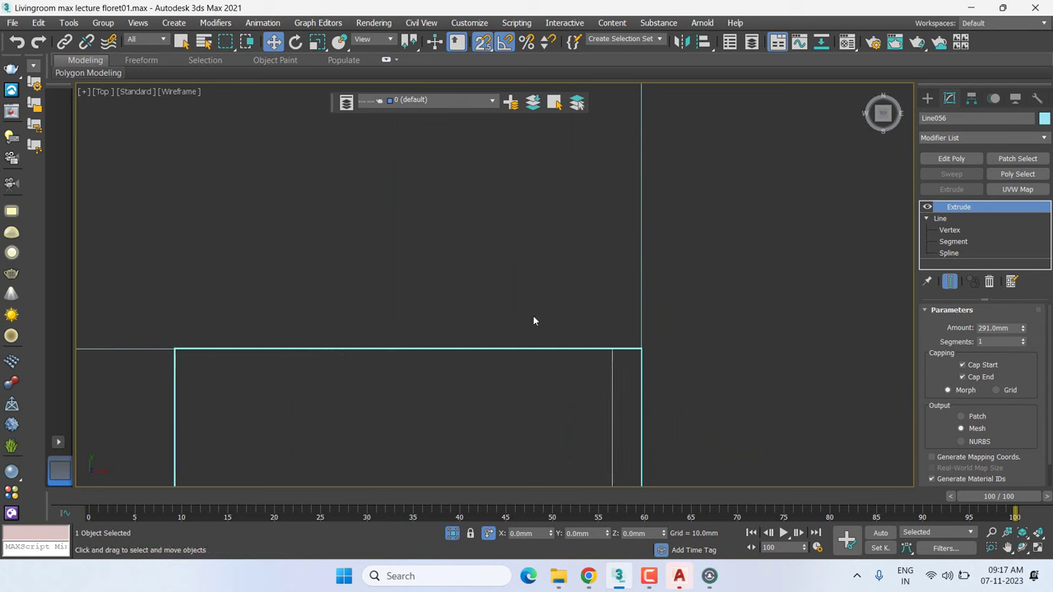
scroll(526, 317, down, 5)
middle_drag(472, 320, 596, 299)
scroll(596, 298, up, 3)
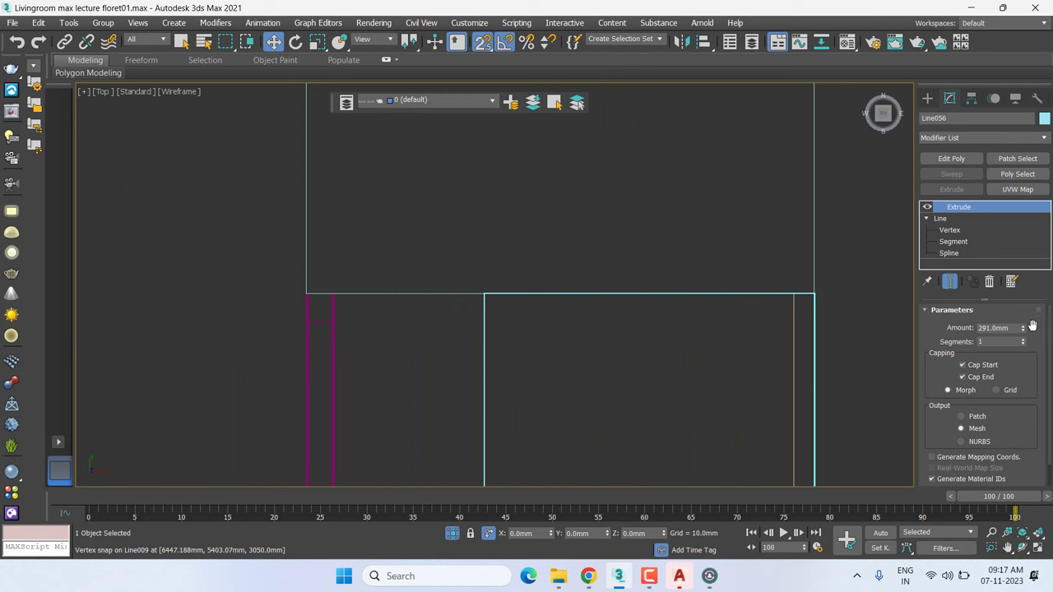
drag(1025, 330, 992, 207)
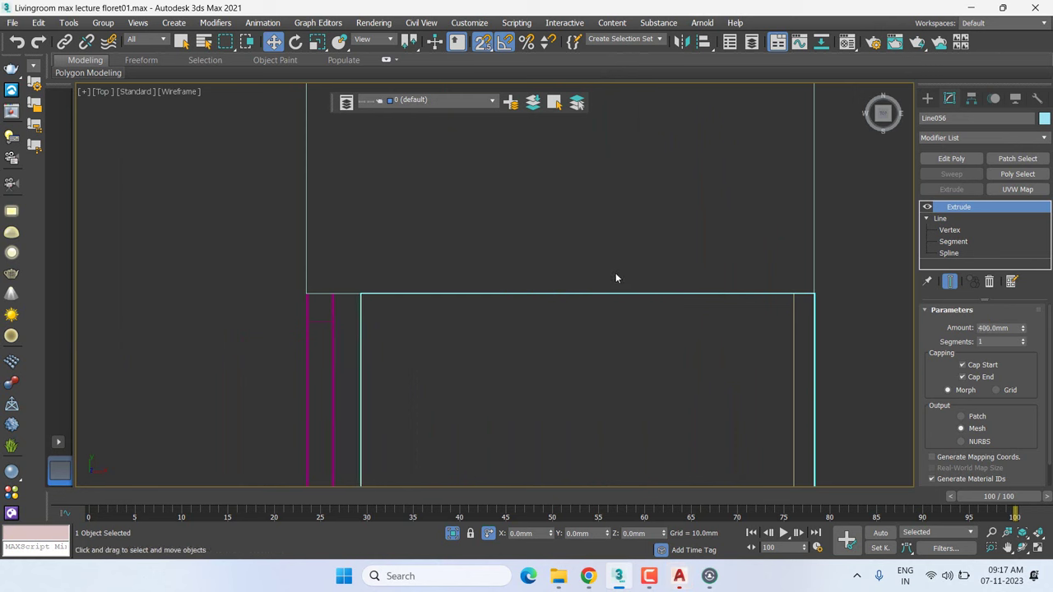
middle_drag(615, 273, 588, 280)
scroll(588, 329, down, 3)
scroll(589, 328, down, 4)
middle_drag(588, 328, 593, 249)
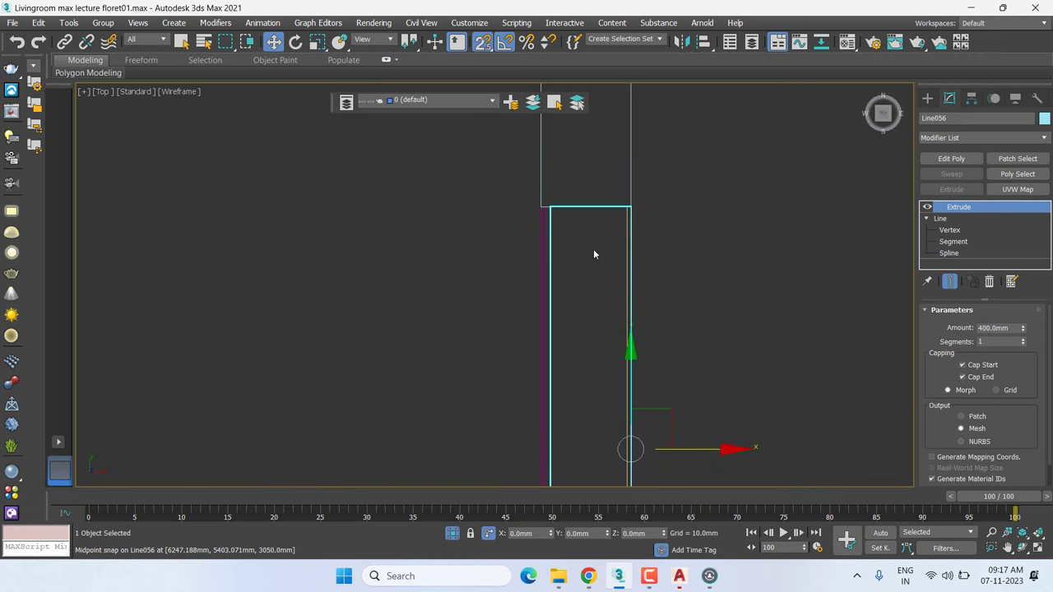
key(l)
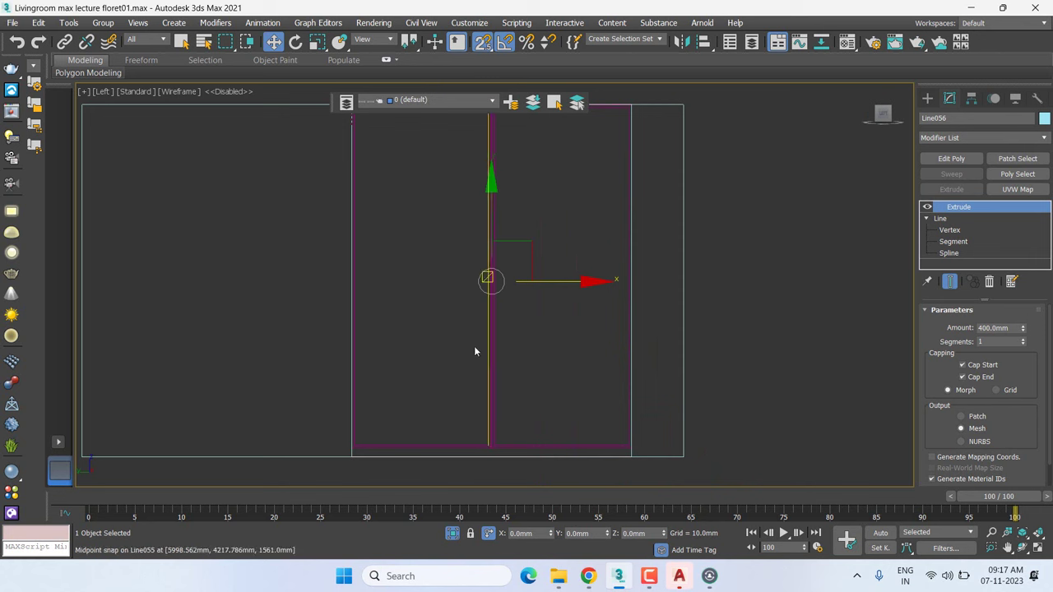
Convert the extruded panel to an Editable Poly
key(e)
right_click(509, 300)
mouse_move(535, 444)
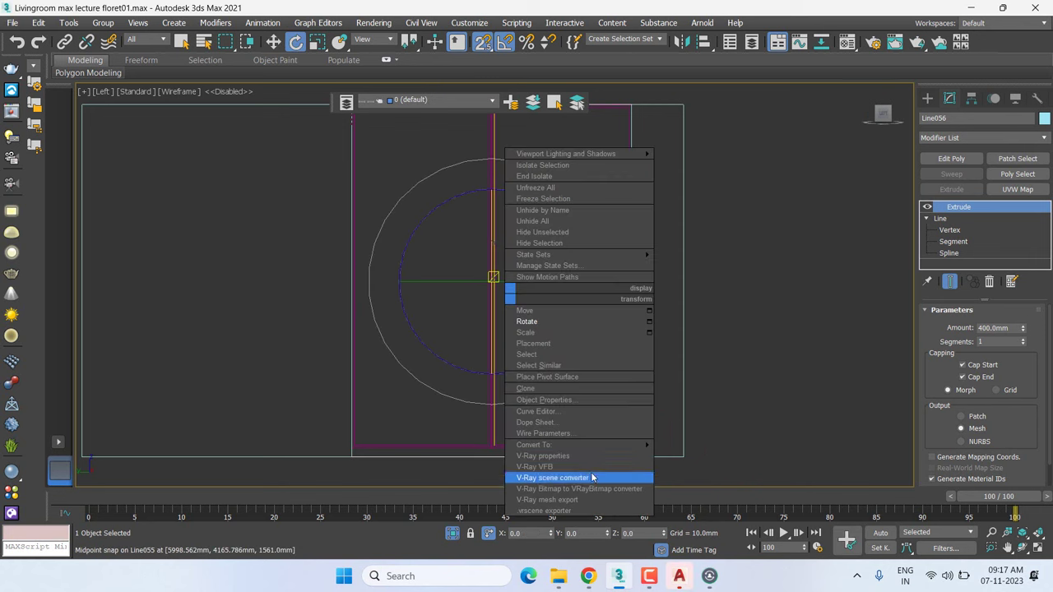
click(749, 457)
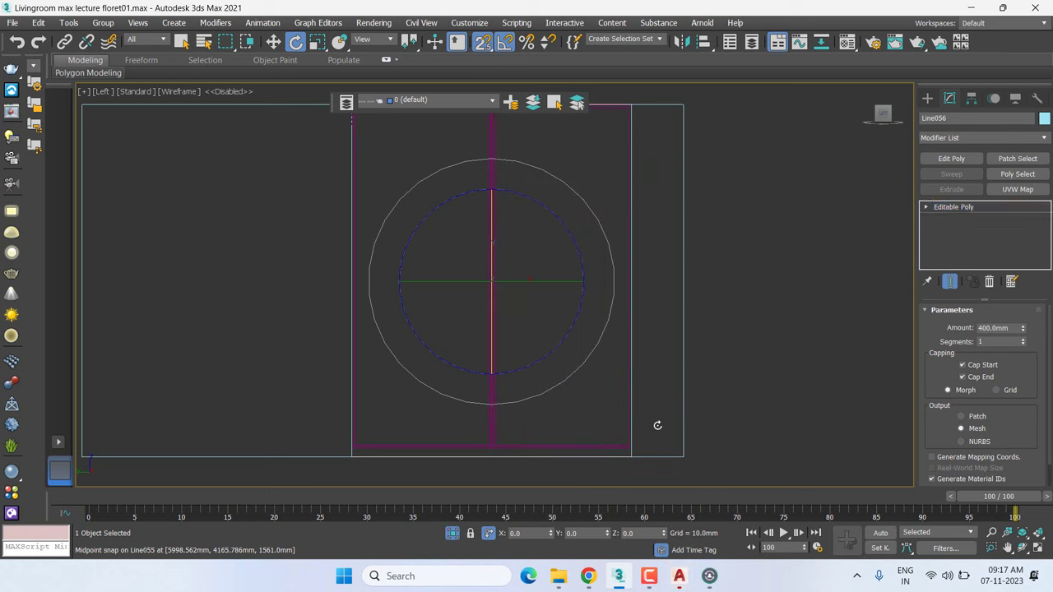
key(w)
At Polygon level, select the panel's front face and view it in Perspective
click(926, 208)
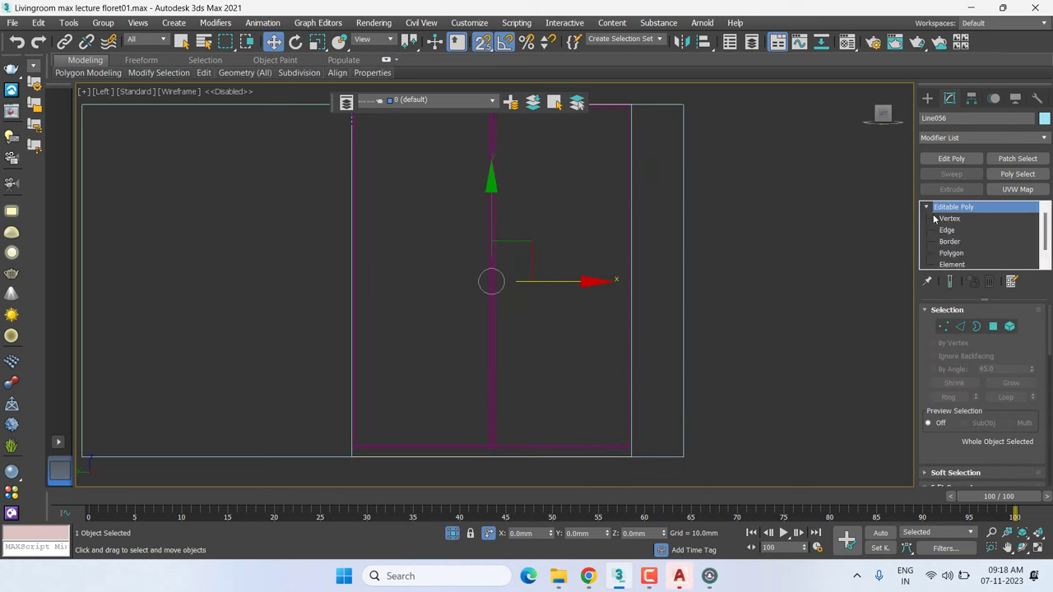
click(951, 253)
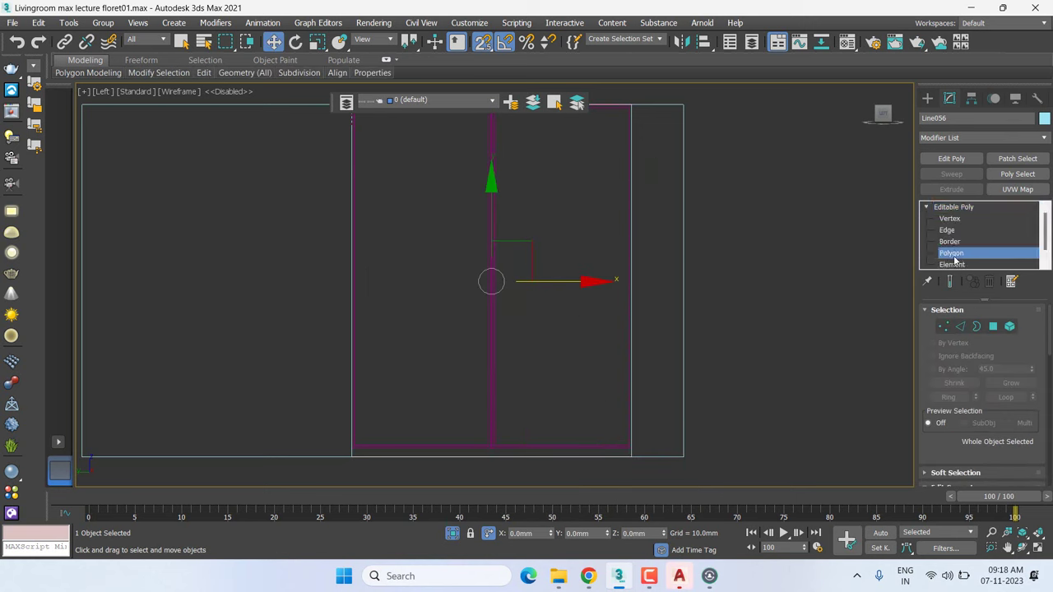
click(553, 292)
key(p)
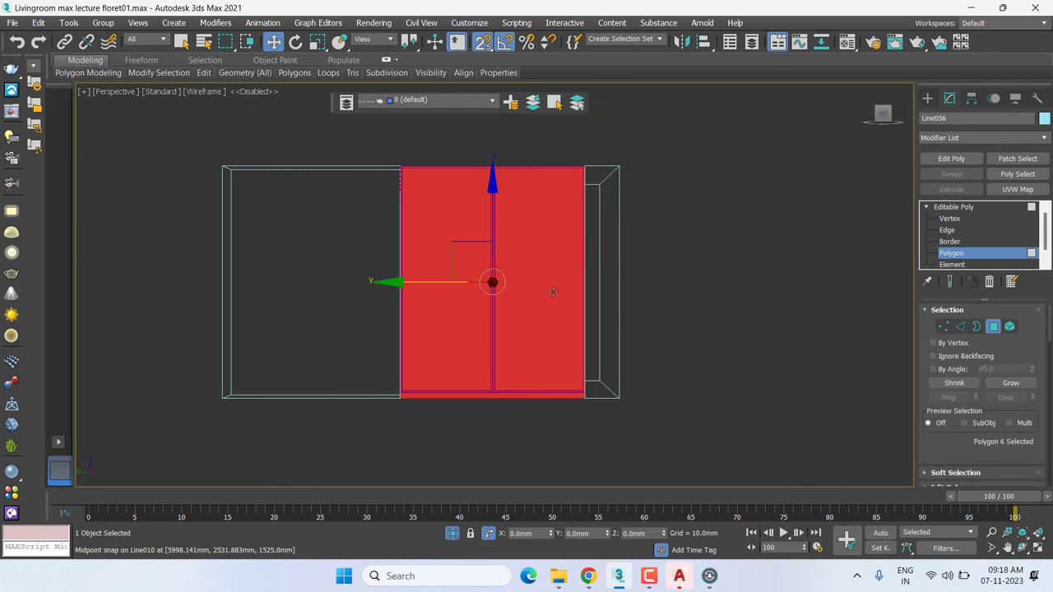
mouse_move(564, 291)
alt+middle_down()
mouse_move(505, 351)
mouse_move(494, 343)
alt+middle_up()
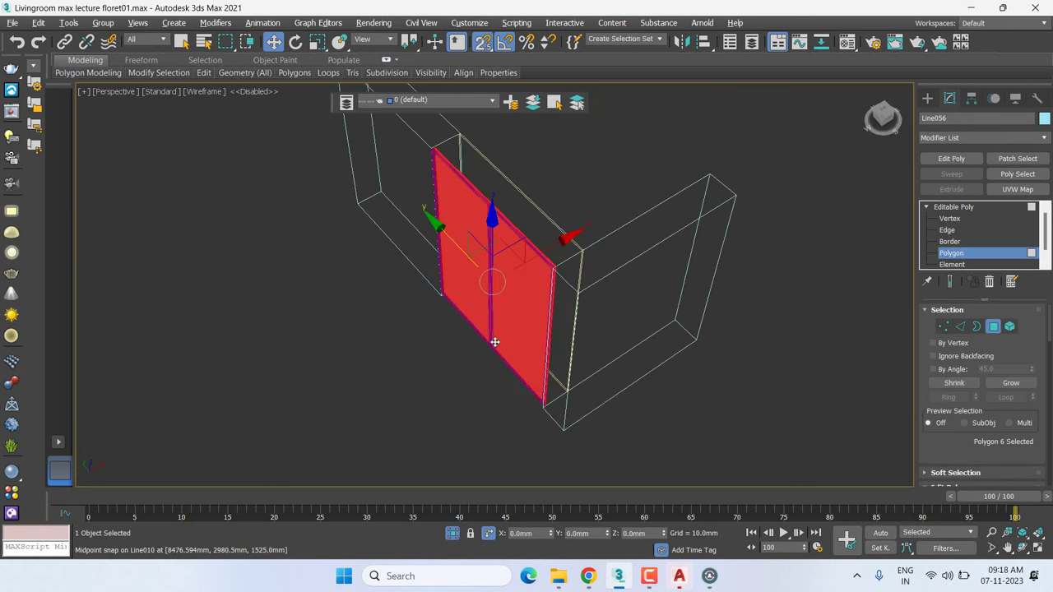
alt+middle_drag(513, 226, 758, 156)
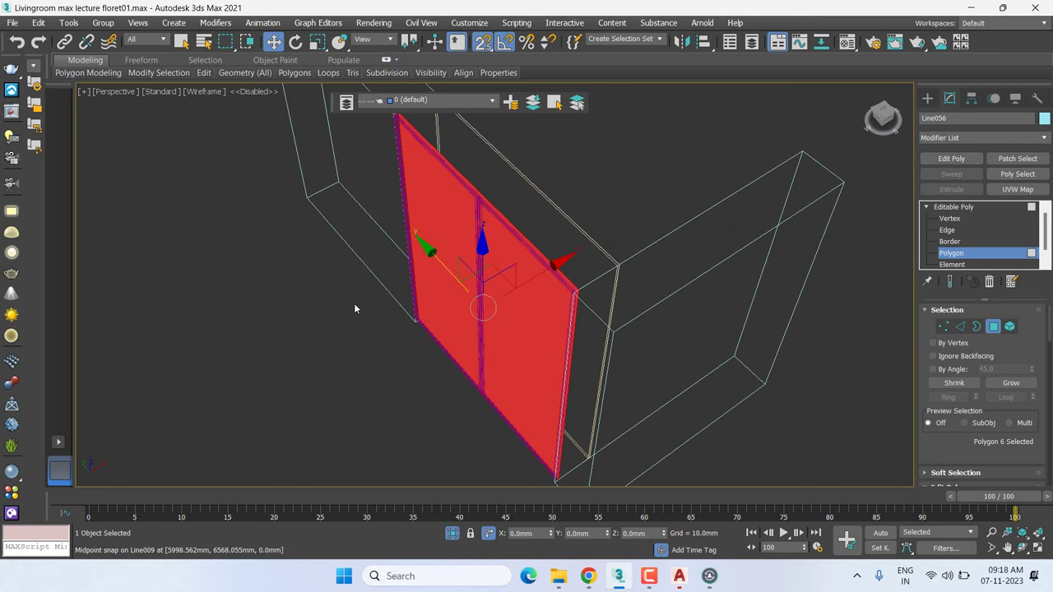
alt+middle_drag(489, 422, 515, 393)
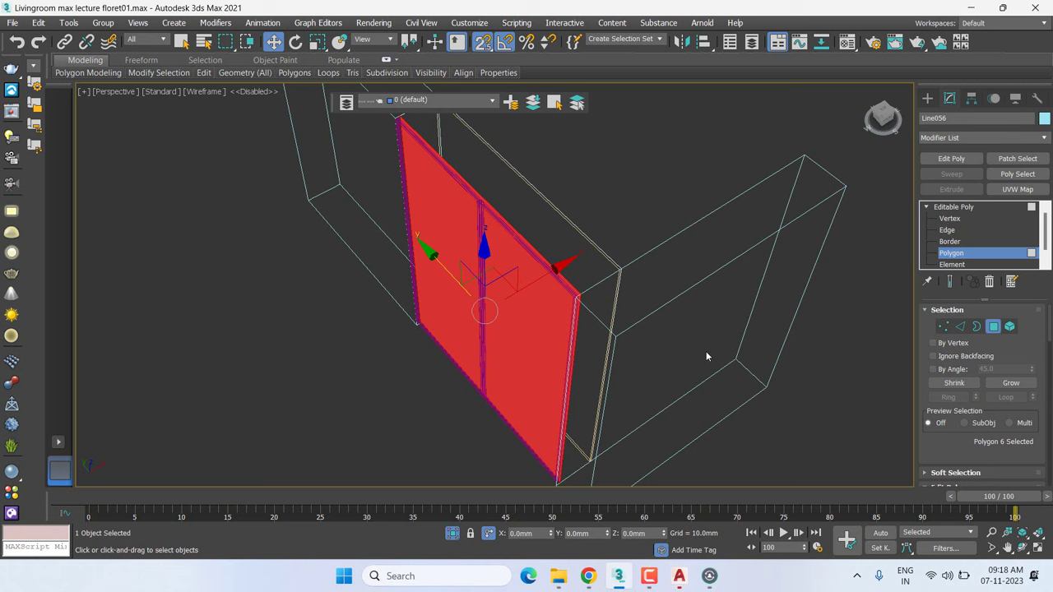
In Left view, set the front face's Inset Amount to about 43.7mm
key(f)
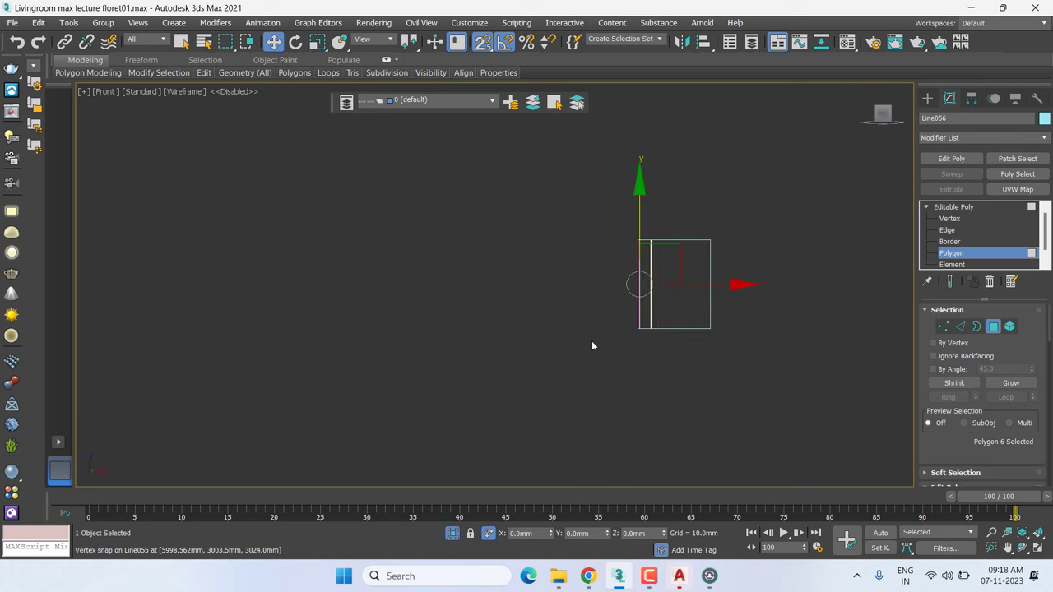
key(l)
scroll(987, 469, down, 3)
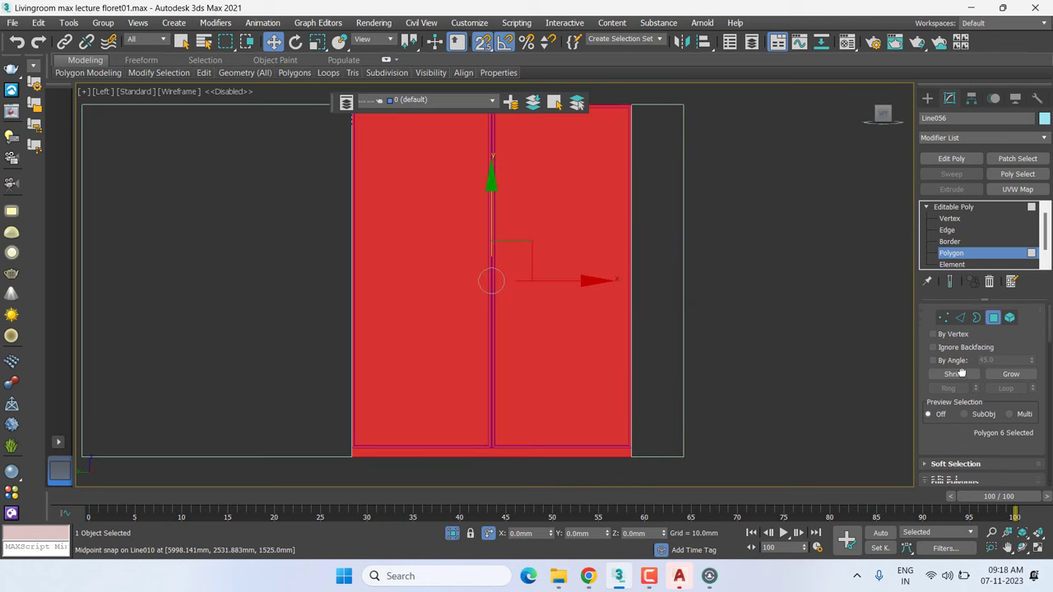
scroll(1021, 467, down, 3)
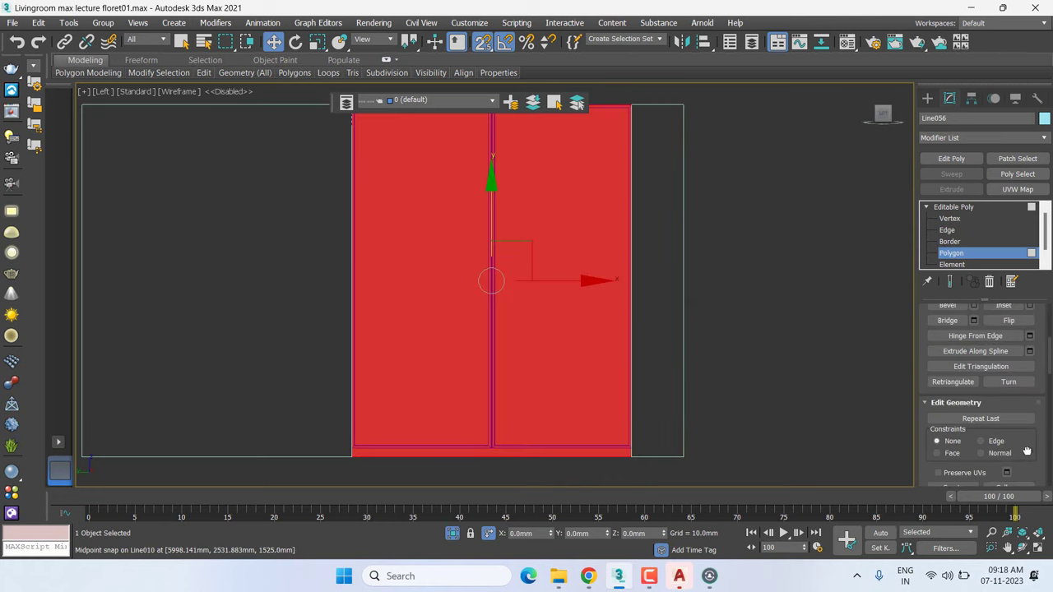
scroll(1025, 444, up, 1)
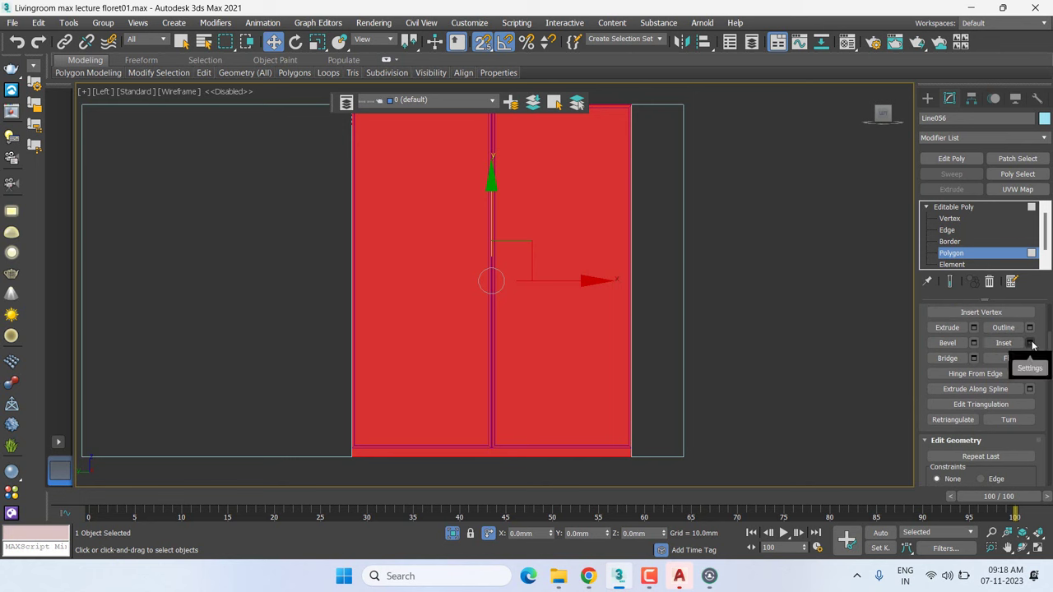
click(1030, 343)
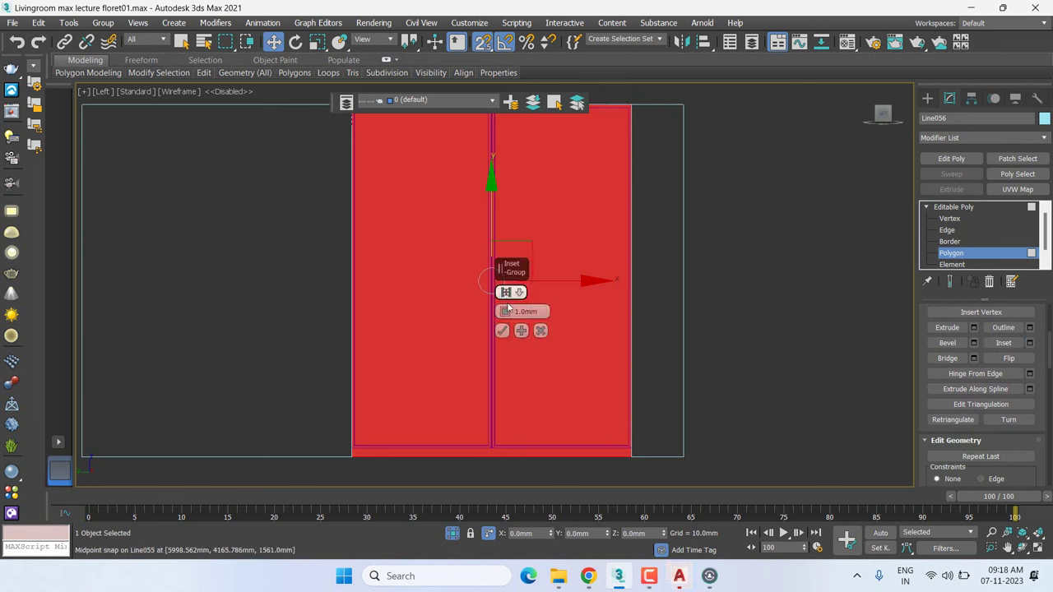
drag(504, 306, 505, 306)
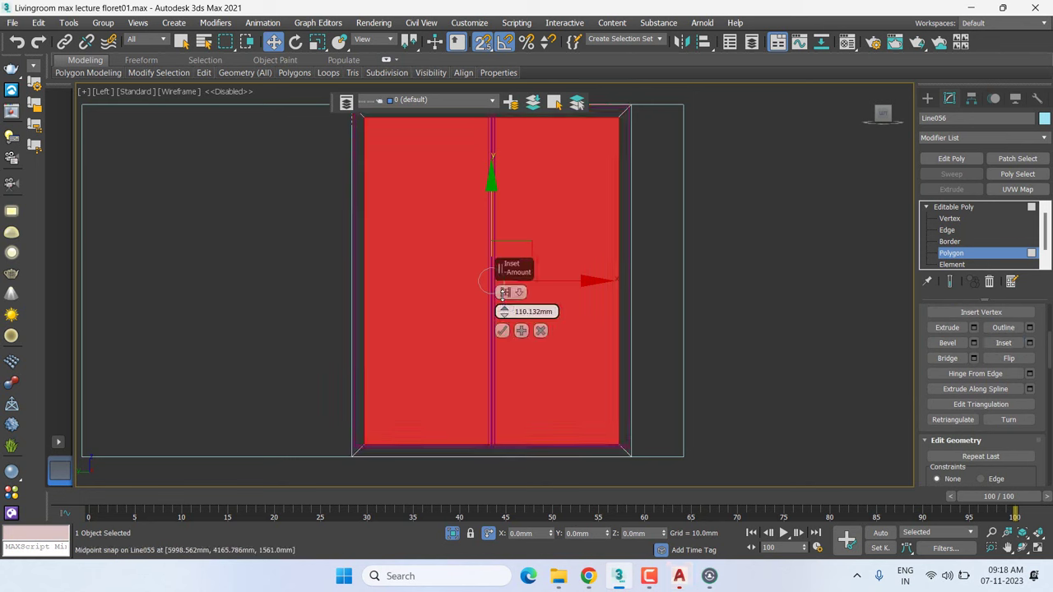
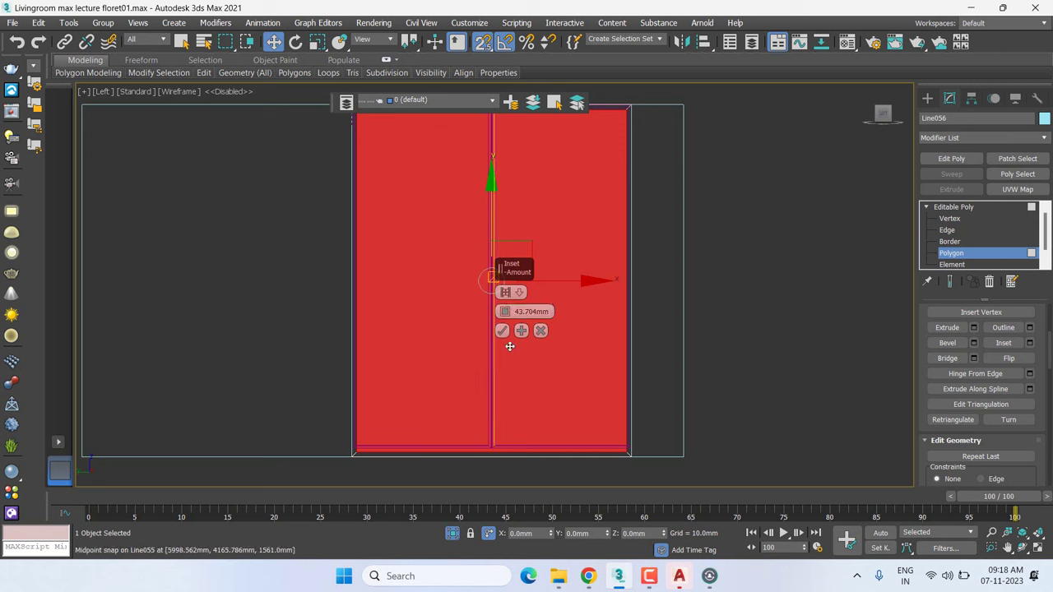
Commit the 43.704mm inset on the red shutter panels
click(503, 330)
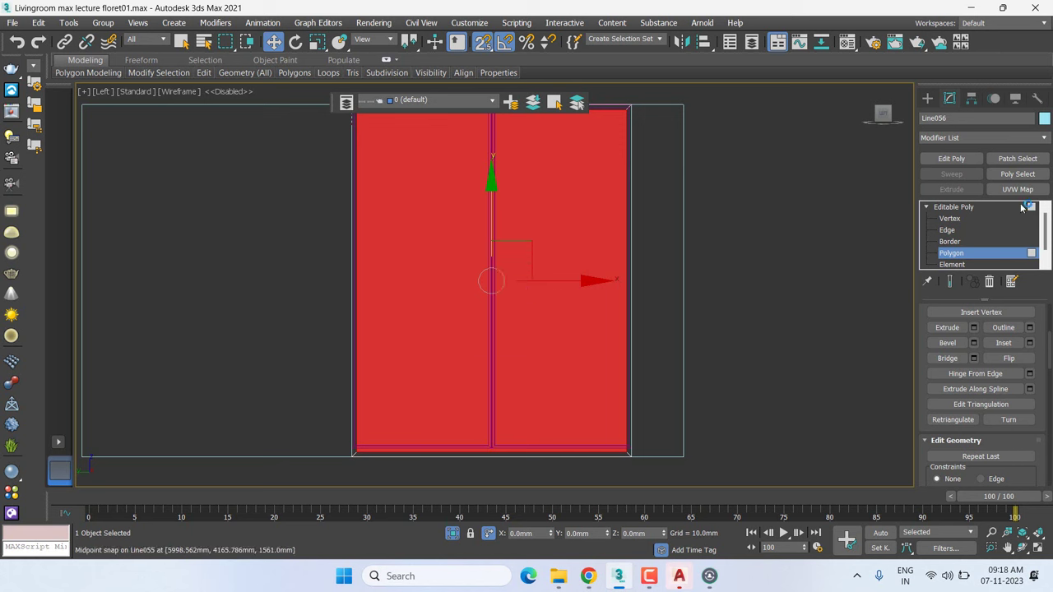
click(955, 206)
scroll(404, 466, up, 3)
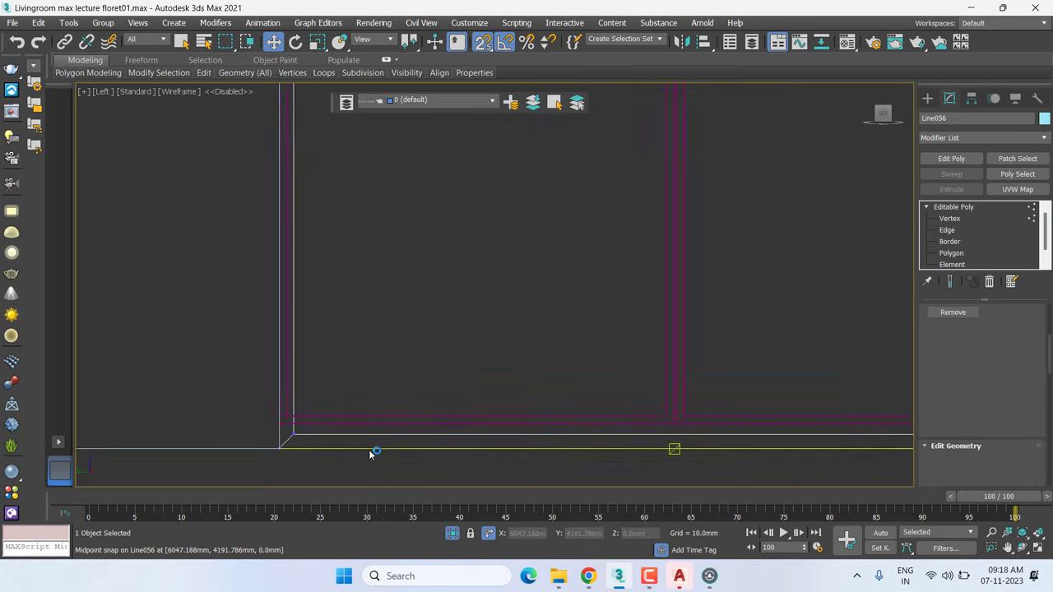
scroll(371, 452, up, 2)
At Vertex level, snap the panel's lower-right corner vertex left onto the inner frame edge
key(1)
click(258, 427)
scroll(845, 378, down, 2)
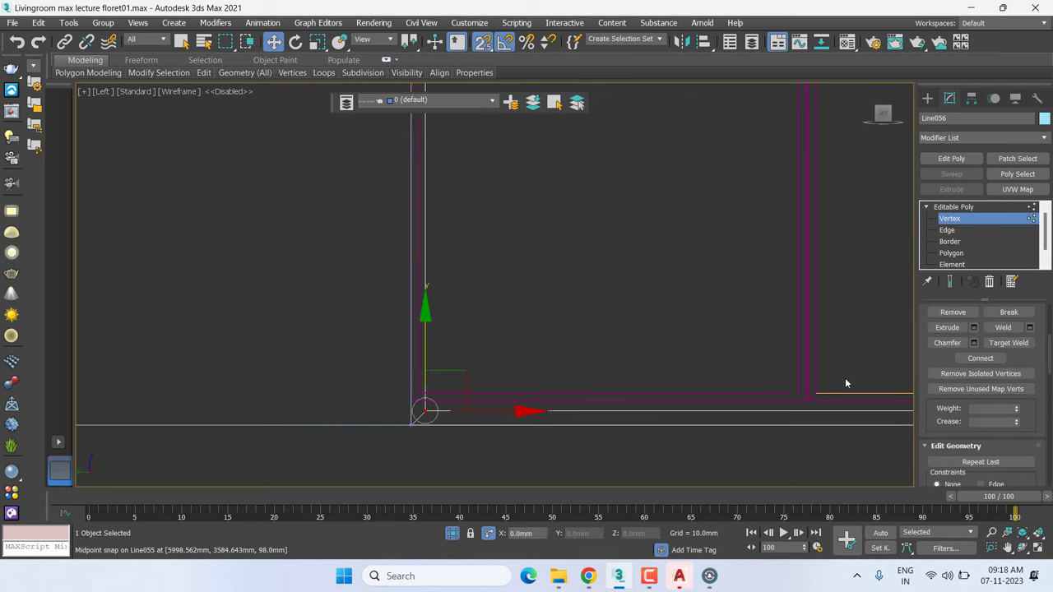
scroll(475, 353, down, 2)
scroll(683, 382, up, 4)
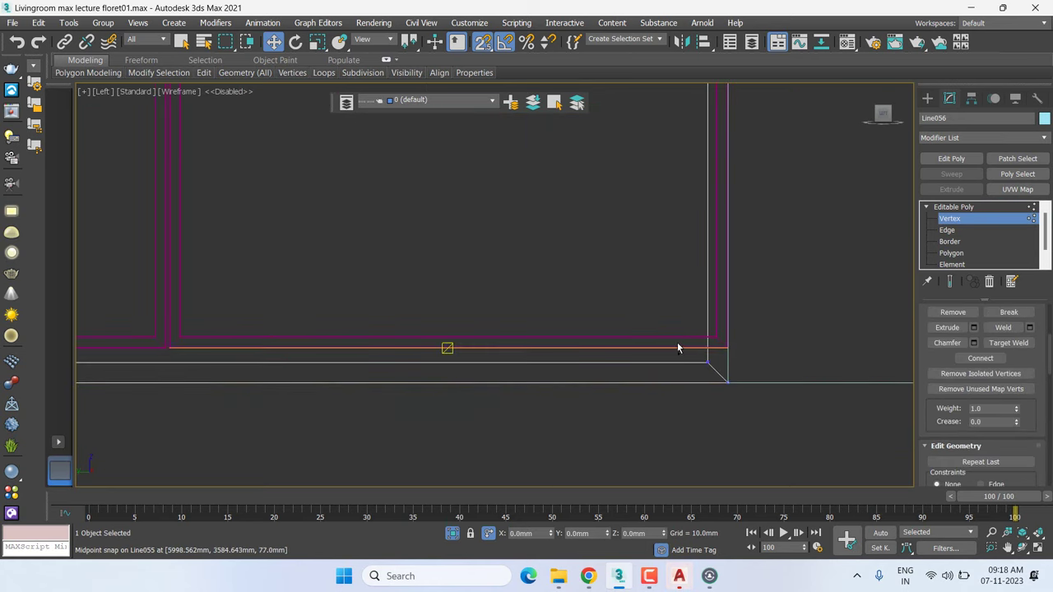
click(709, 364)
mouse_move(631, 382)
middle_down()
mouse_move(506, 375)
mouse_move(651, 305)
middle_up()
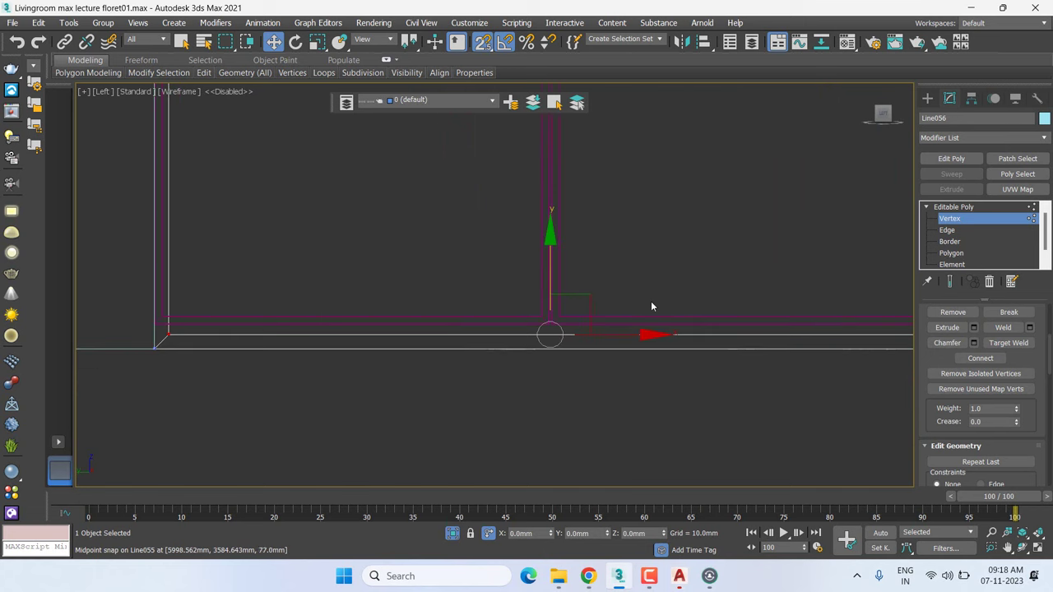
mouse_move(551, 335)
mouse_down()
mouse_move(124, 342)
mouse_move(159, 330)
mouse_up()
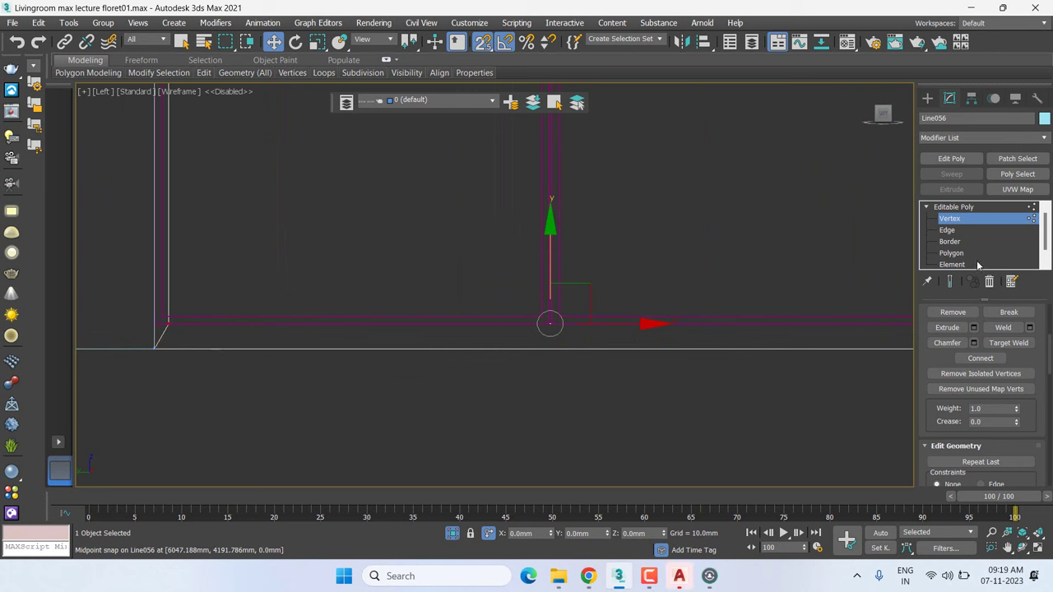
Extrude the inset panel faces inward by -365.887mm, leaving the frame border standing proud
click(951, 253)
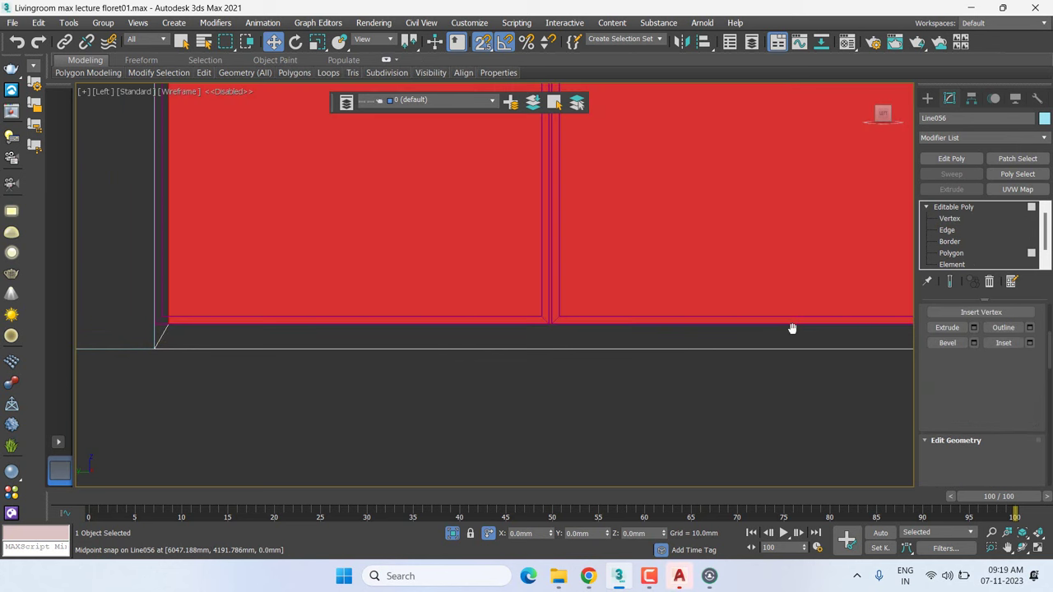
middle_drag(795, 324, 790, 328)
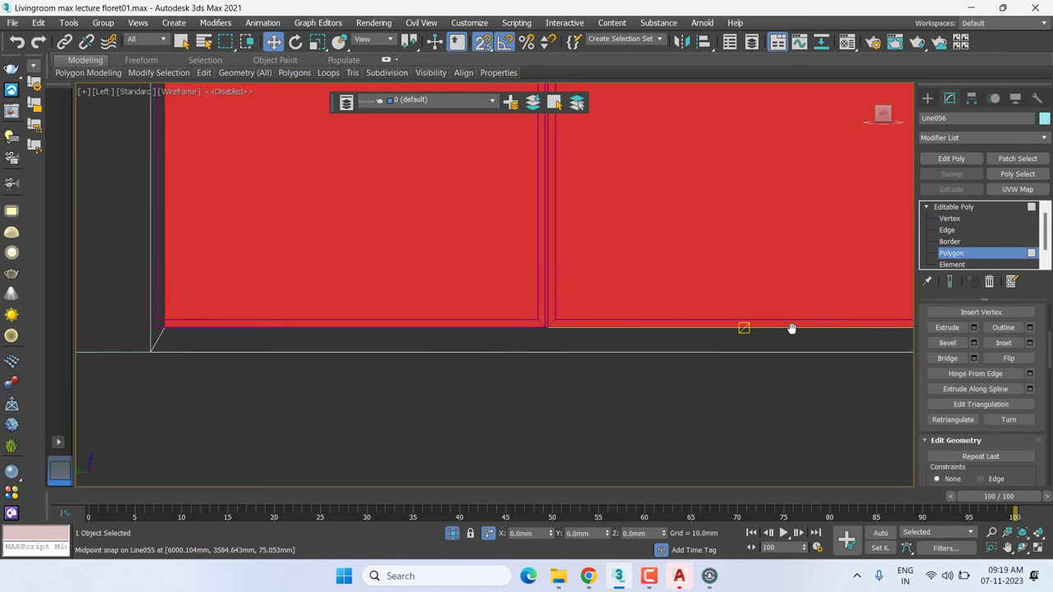
middle_drag(790, 329, 717, 364)
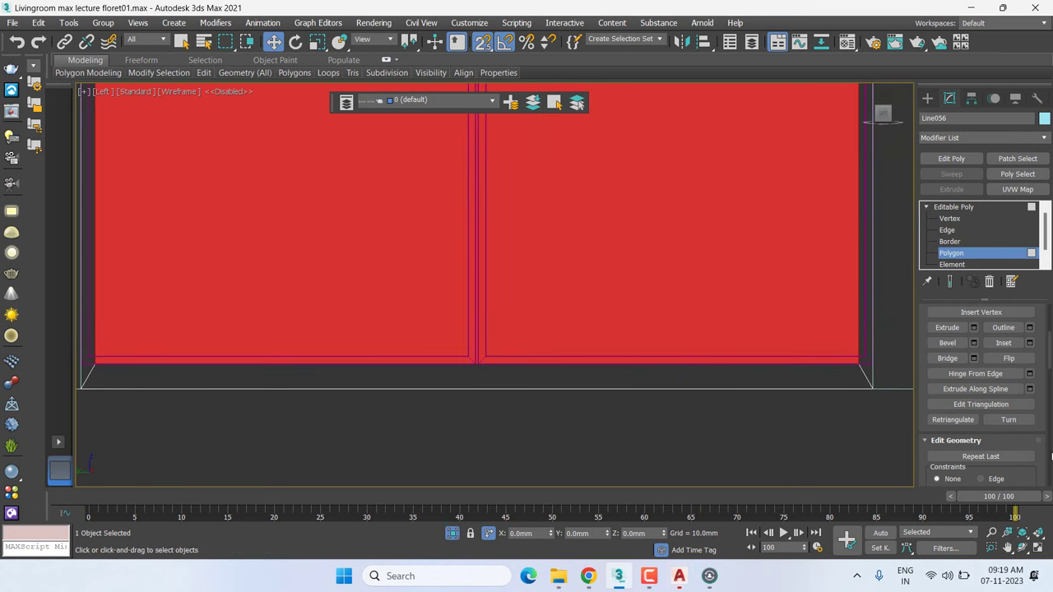
middle_drag(719, 301, 705, 351)
scroll(691, 349, down, 3)
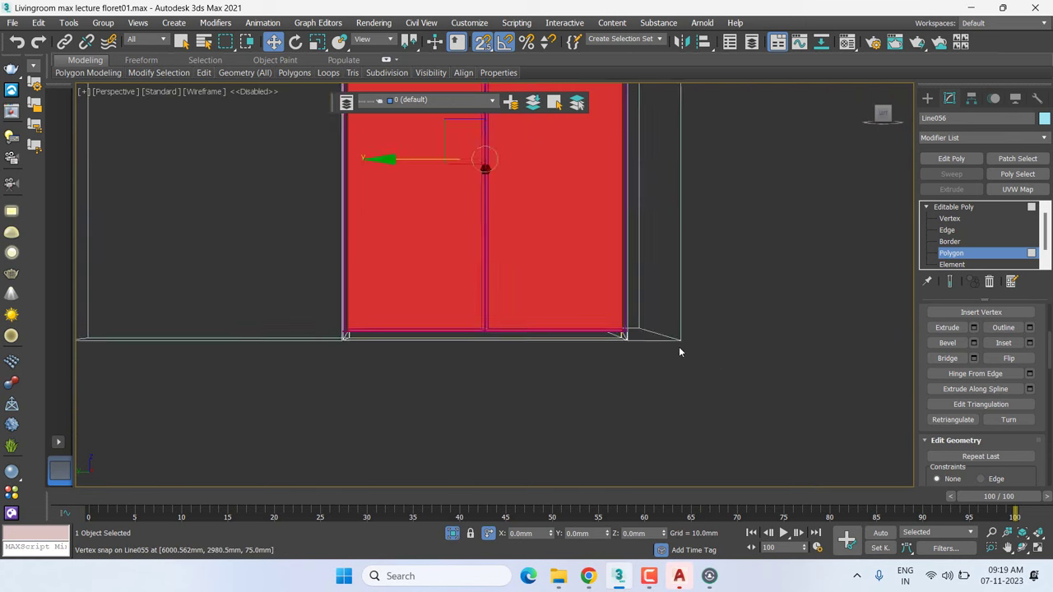
key(p)
mouse_move(609, 263)
alt+middle_down()
mouse_move(577, 316)
mouse_move(639, 301)
alt+middle_up()
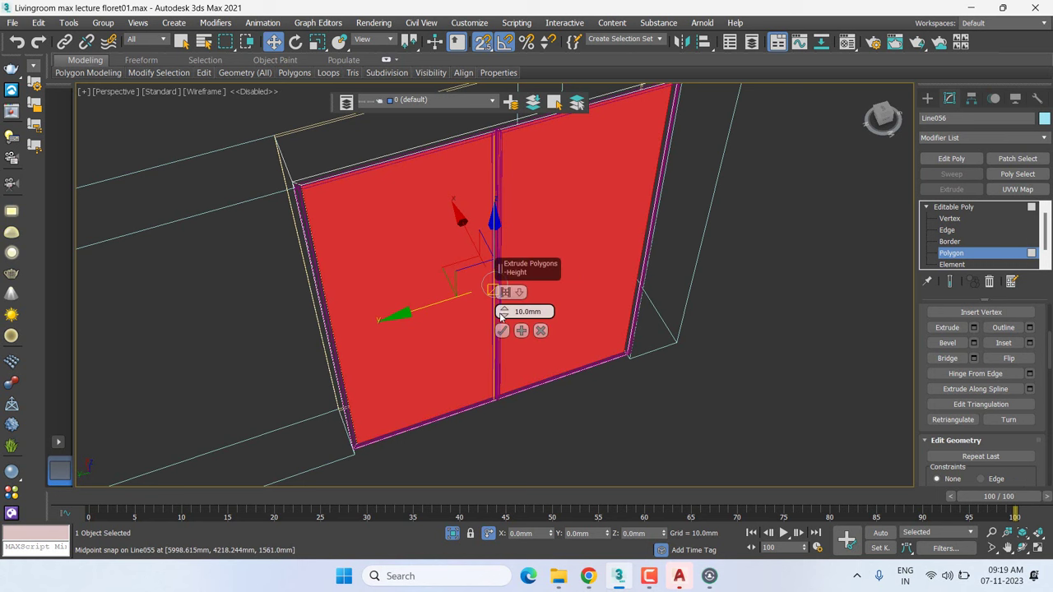
mouse_move(510, 336)
mouse_down()
mouse_move(584, 76)
mouse_move(663, 335)
mouse_move(721, 154)
mouse_move(761, 459)
mouse_up()
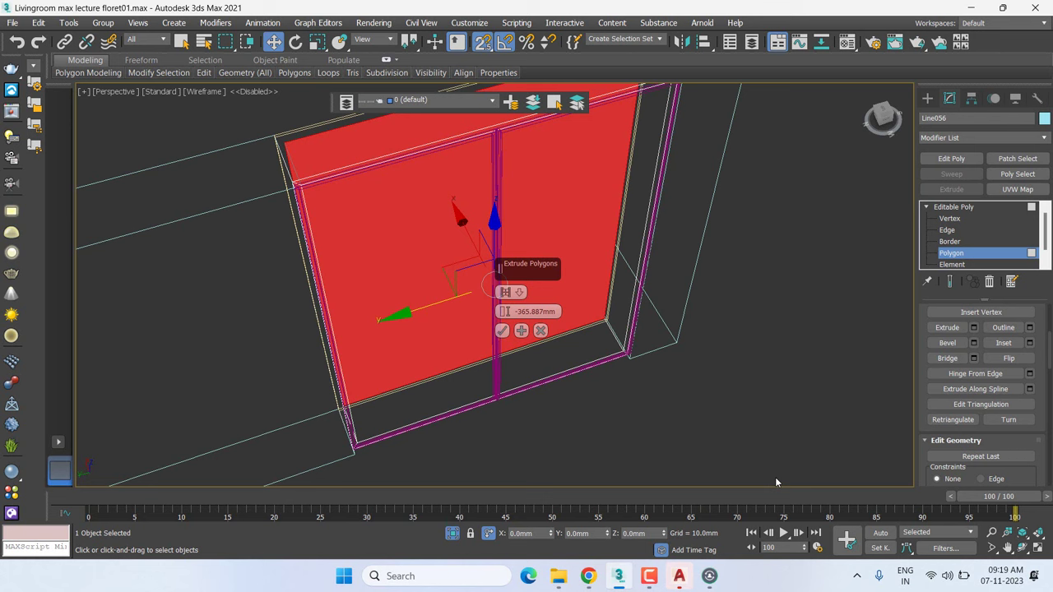
click(775, 477)
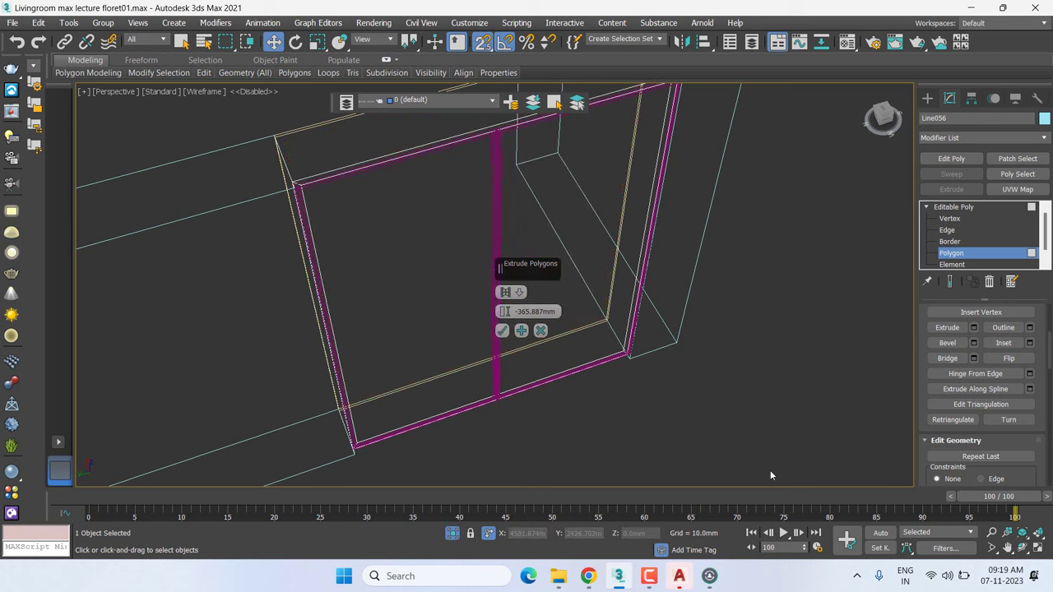
click(508, 331)
In Top view, pick out the Line056 rectangle from the frame pieces
key(t)
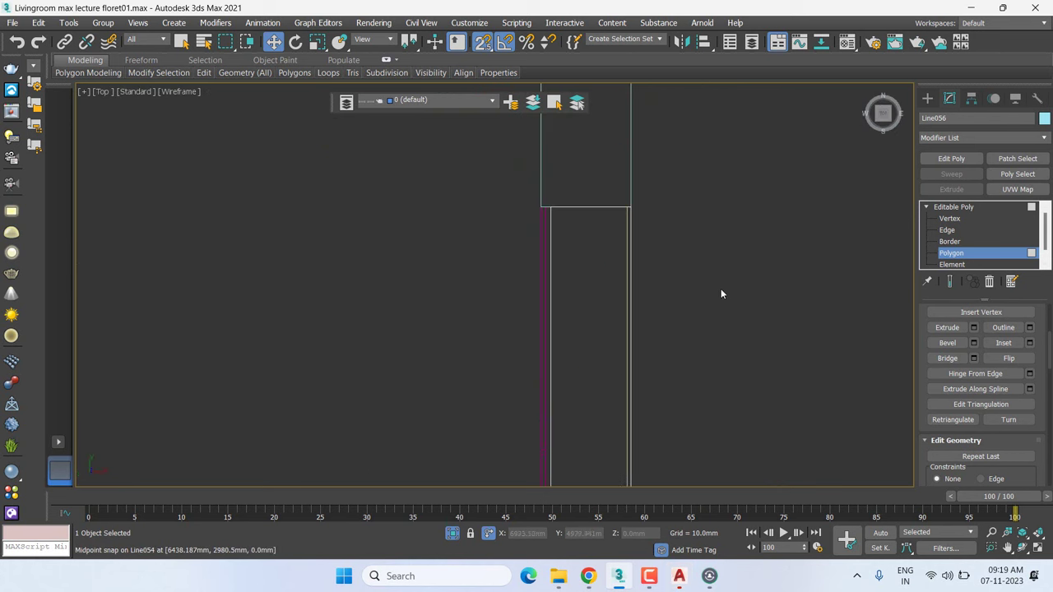
click(953, 207)
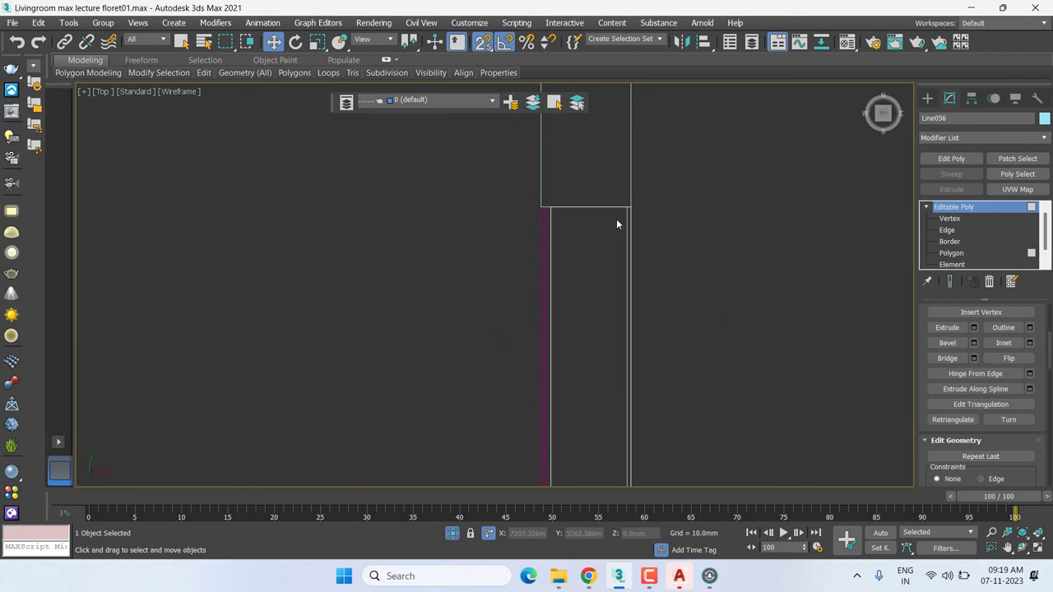
scroll(813, 210, up, 5)
scroll(432, 222, up, 5)
scroll(707, 231, down, 2)
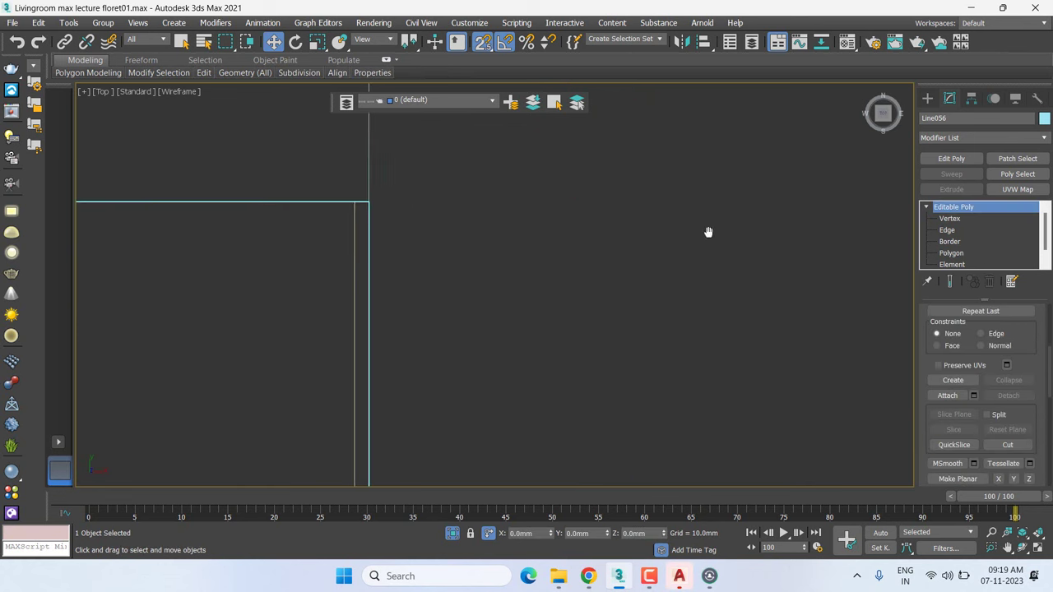
click(358, 220)
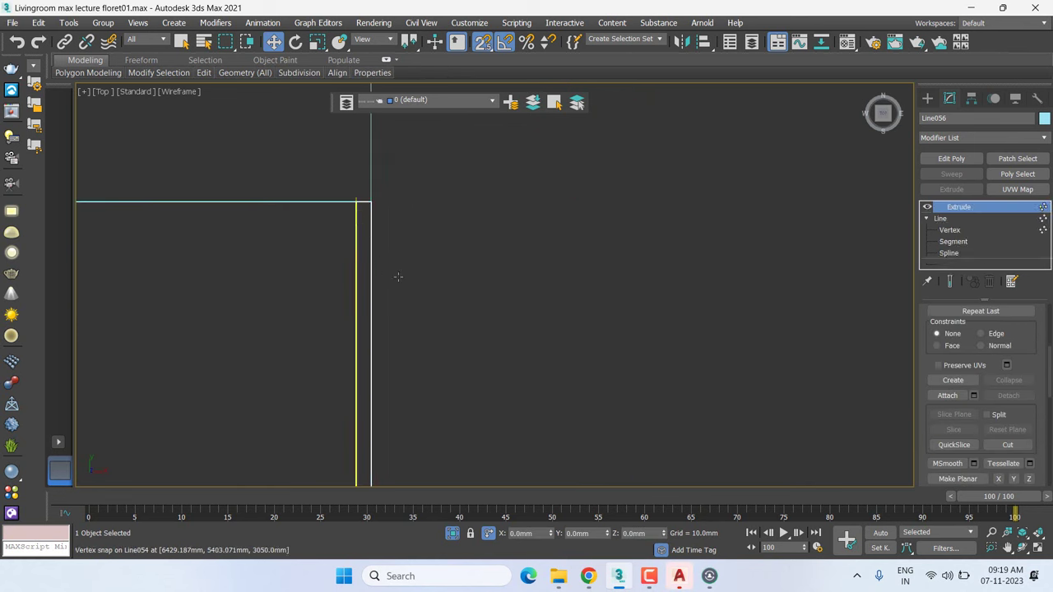
scroll(470, 283, down, 2)
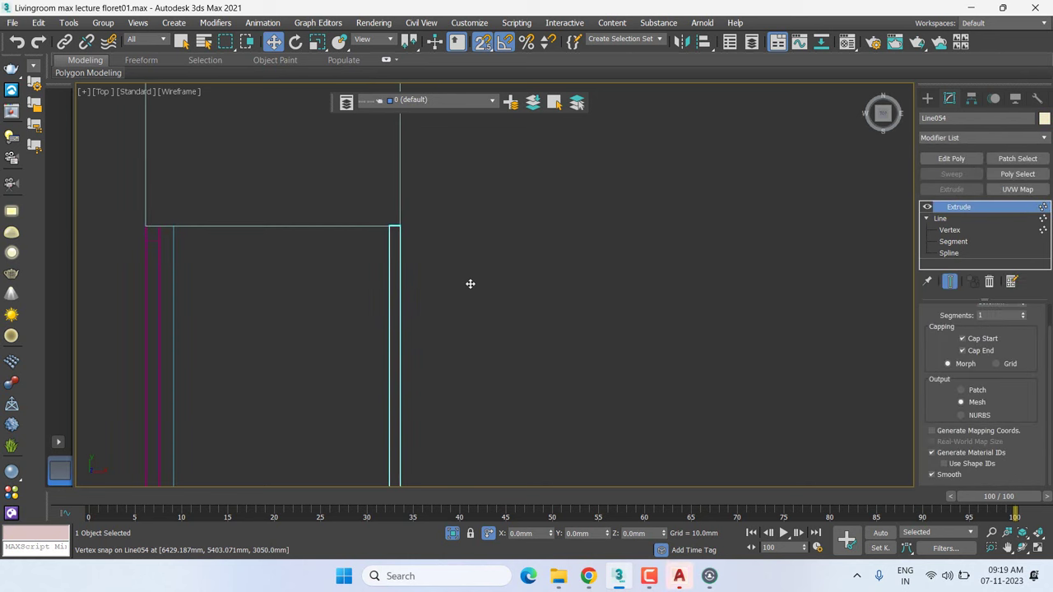
middle_drag(470, 283, 512, 281)
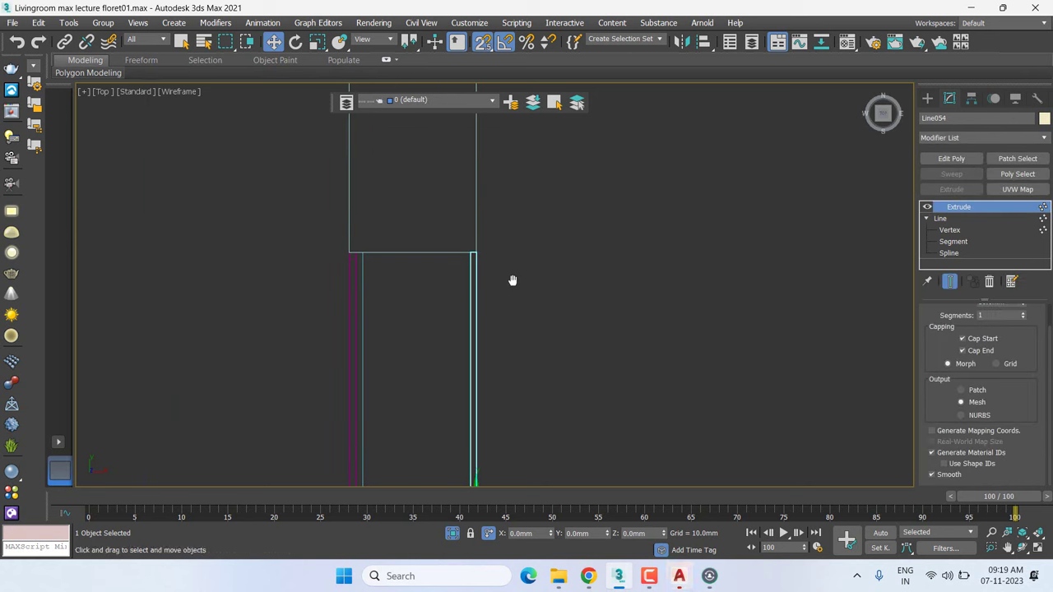
click(512, 281)
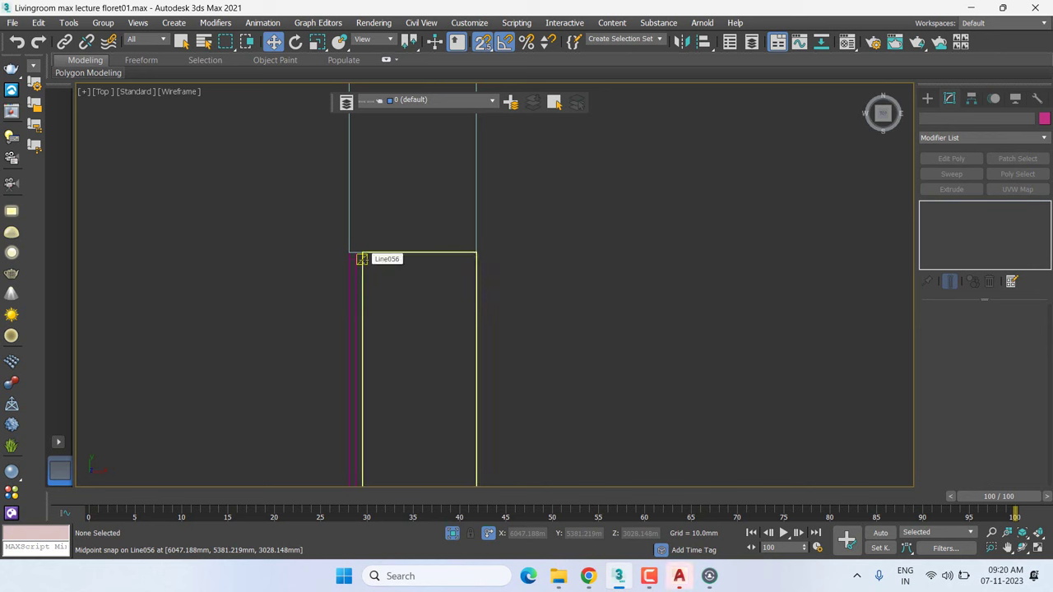
scroll(392, 280, up, 1)
middle_drag(472, 297, 616, 294)
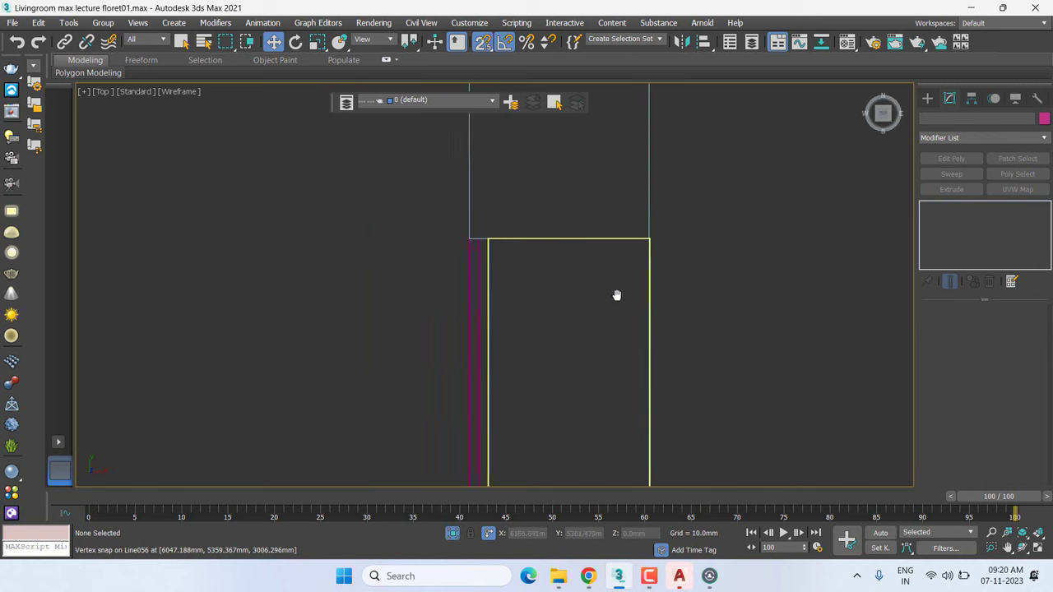
click(494, 248)
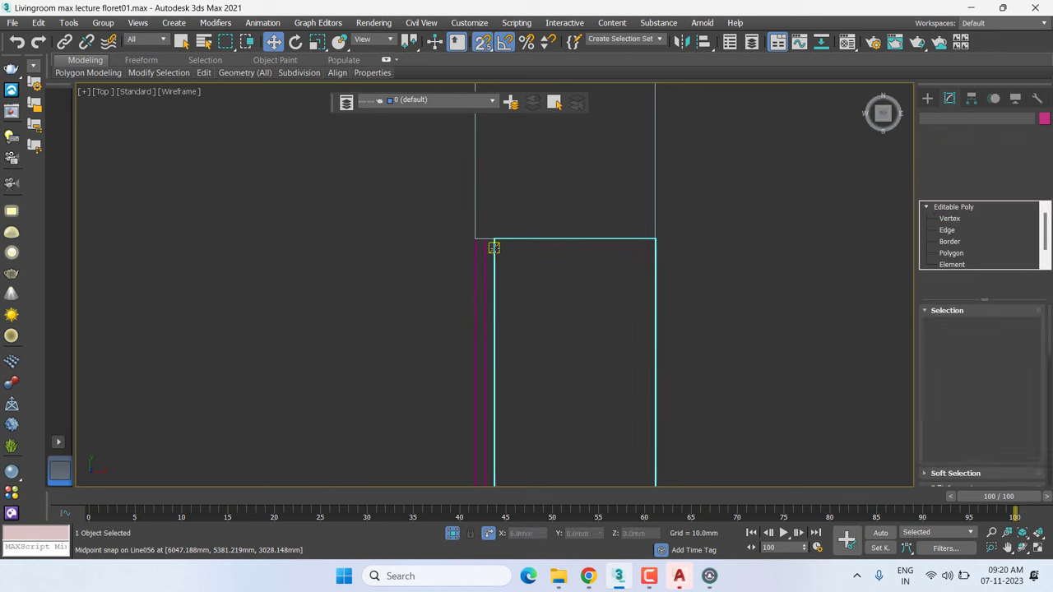
At Polygon level, select the frame's side face and start an inward extrude, currently -376.84mm
click(951, 254)
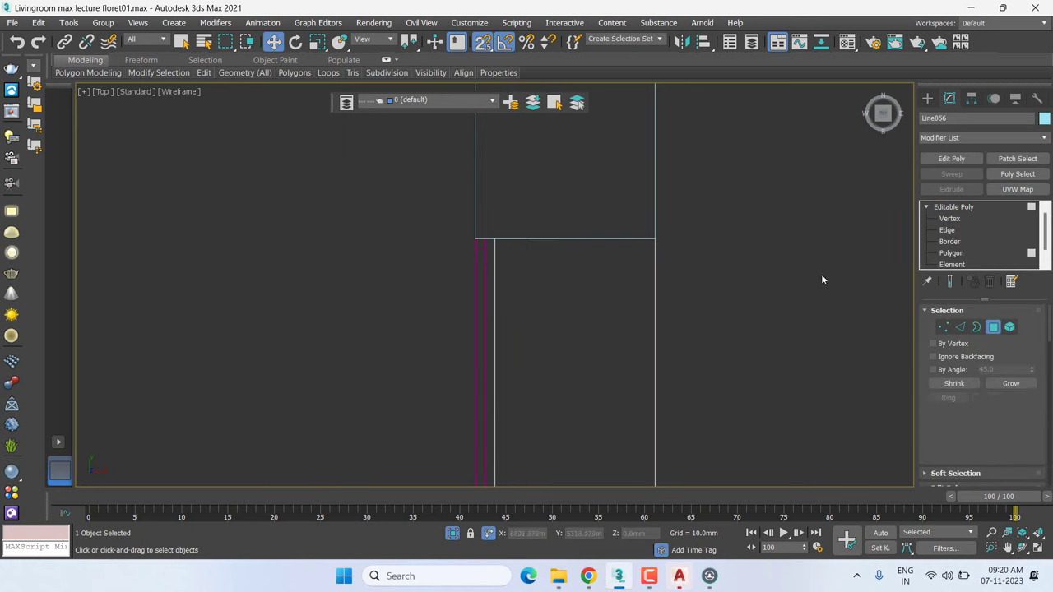
scroll(728, 325, down, 2)
scroll(706, 343, down, 1)
scroll(660, 214, down, 1)
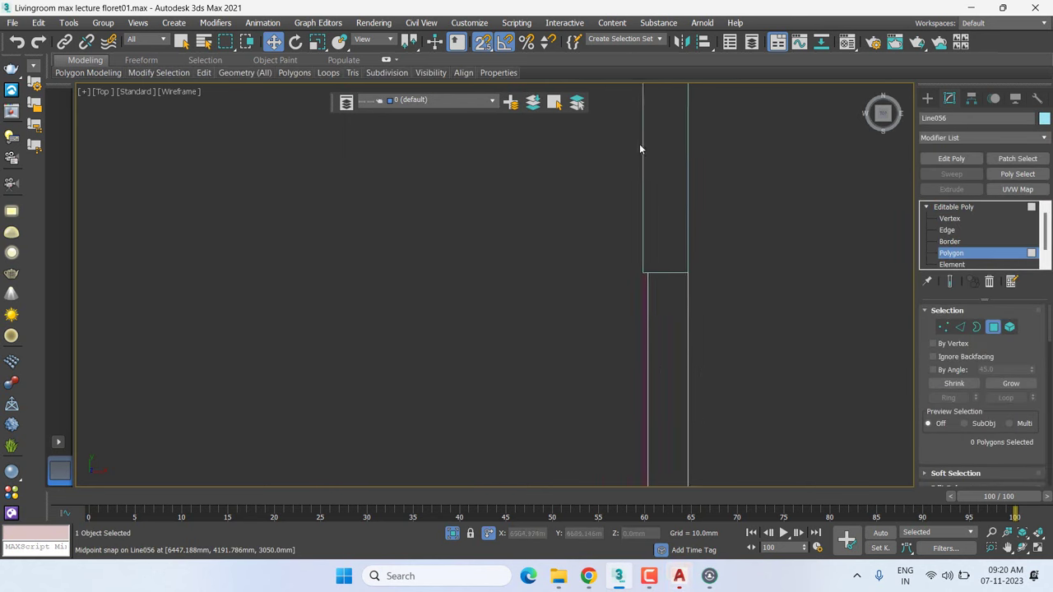
scroll(673, 222, down, 1)
scroll(683, 281, down, 1)
click(683, 281)
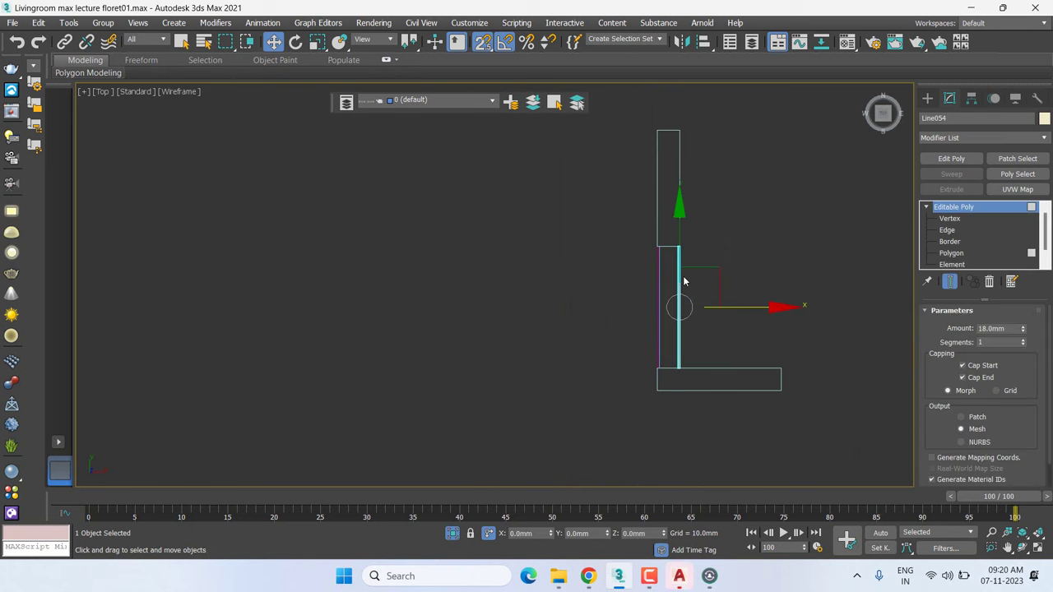
click(953, 254)
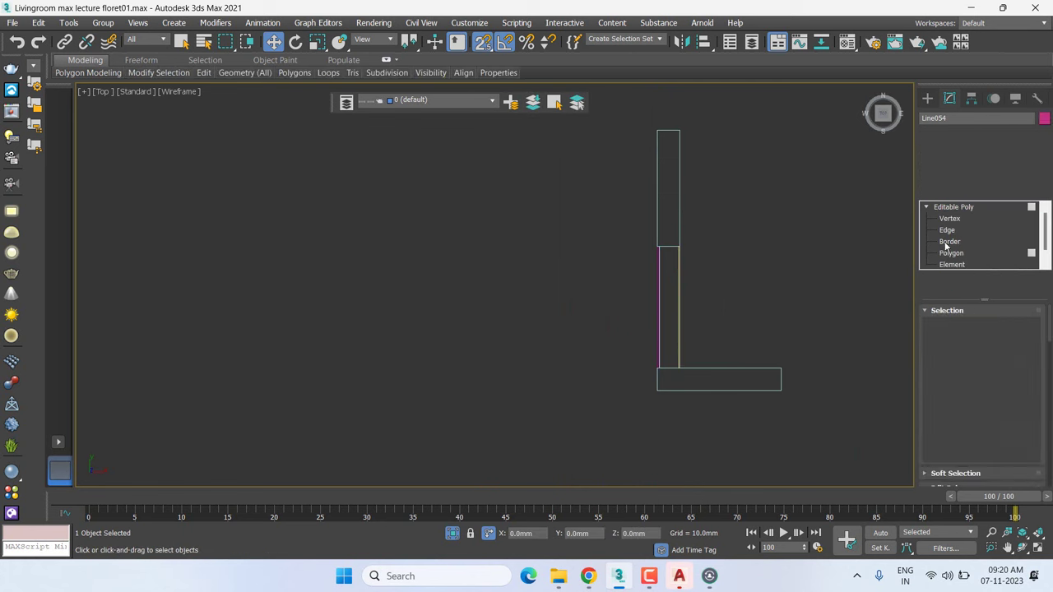
scroll(691, 274, up, 5)
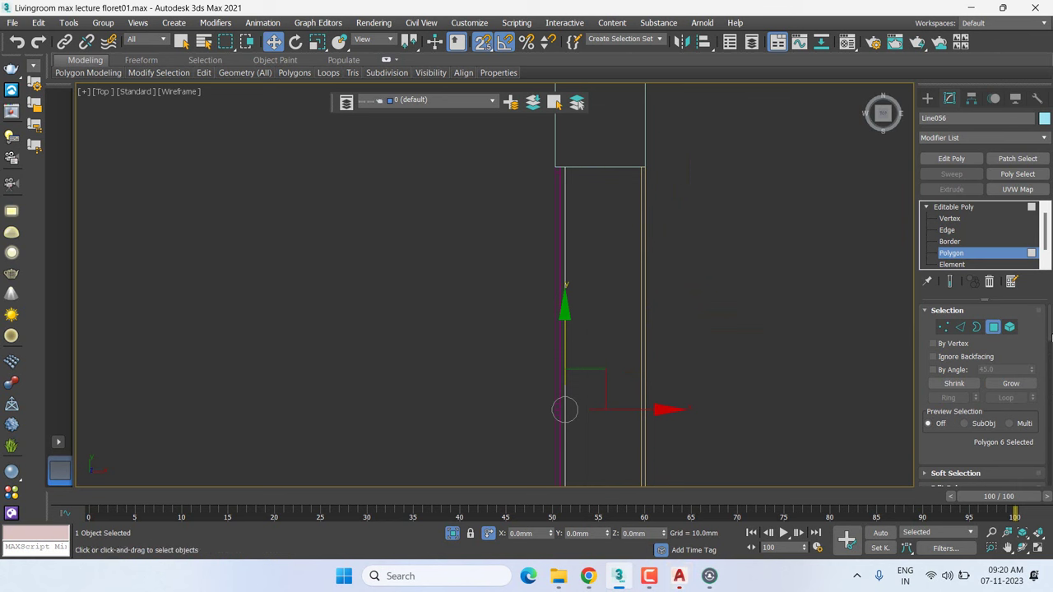
mouse_move(1051, 338)
mouse_down()
mouse_move(1050, 474)
mouse_move(1051, 403)
mouse_up()
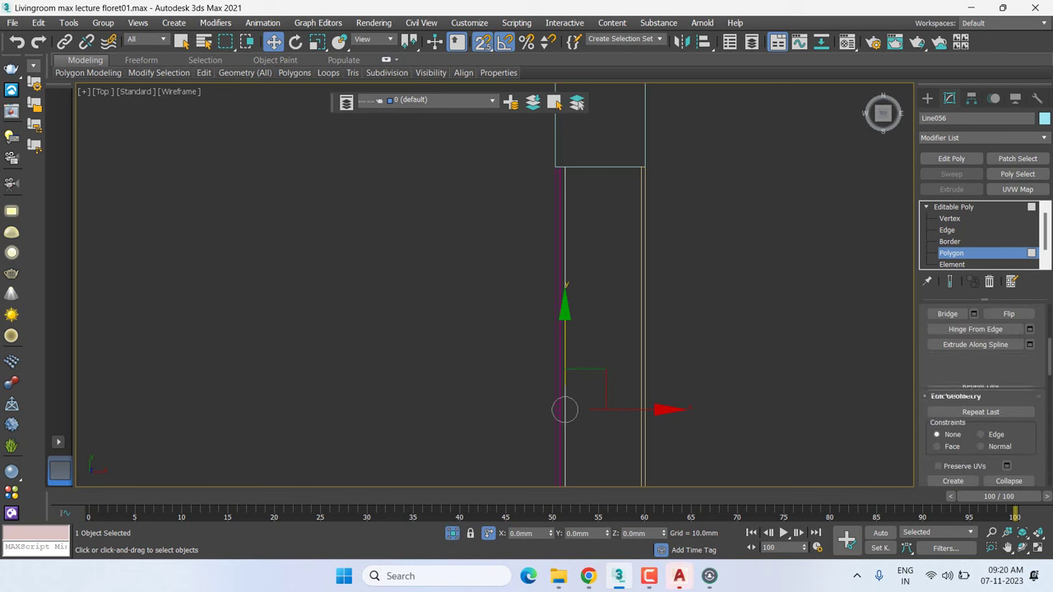
scroll(975, 355, up, 3)
click(975, 352)
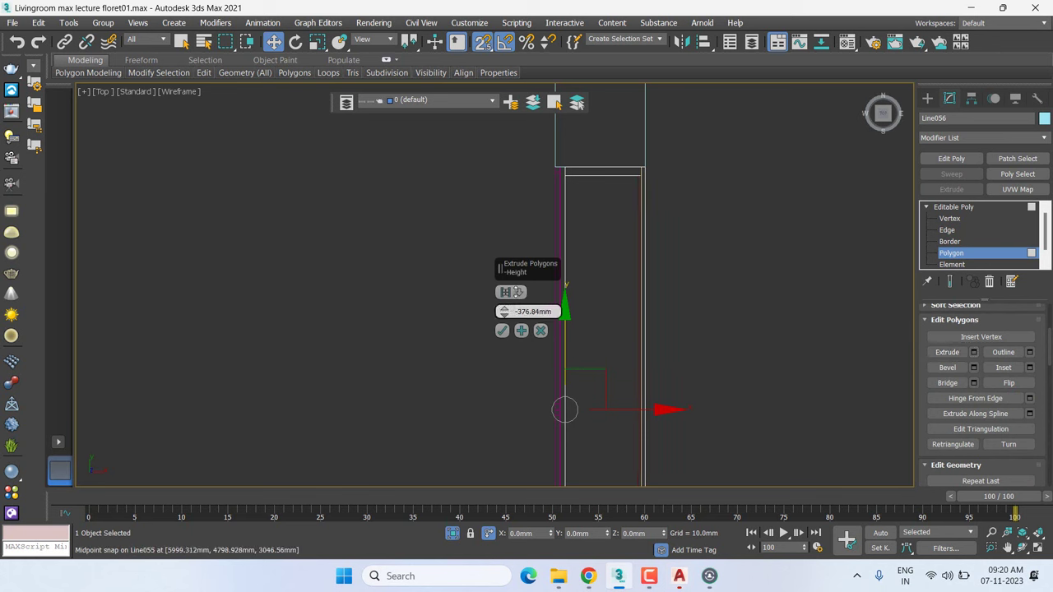
Reduce the frame extrusion to about 300 mm inward and commit it
drag(516, 293, 516, 280)
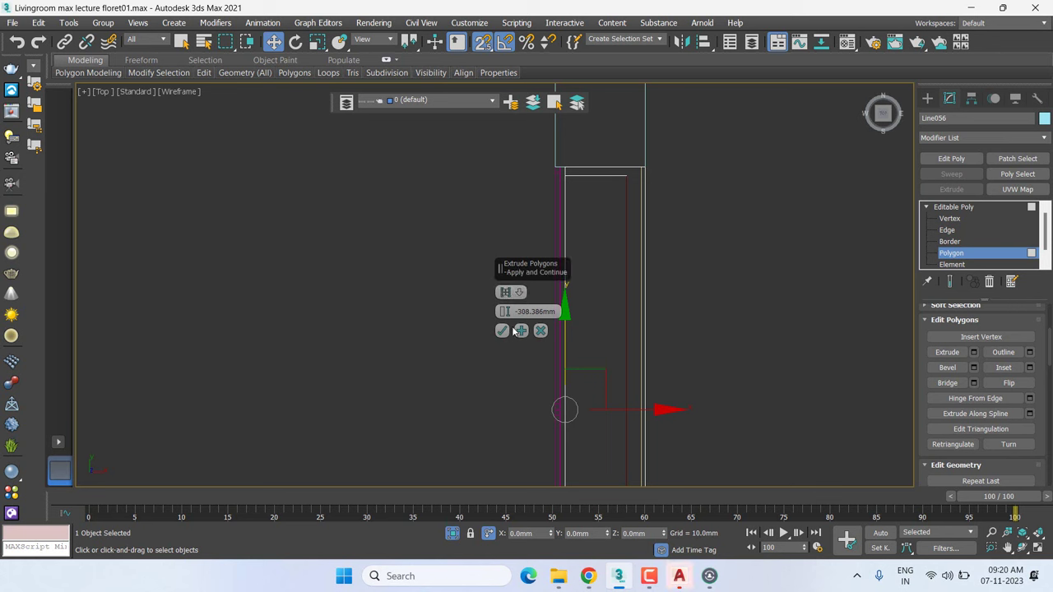
click(503, 330)
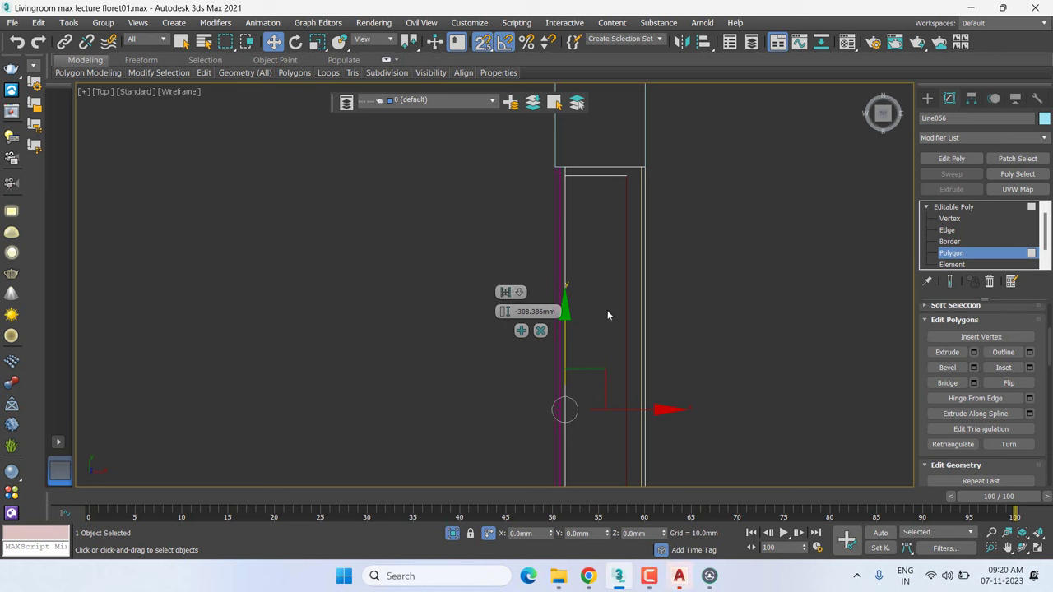
click(969, 207)
Select Line056's end vertices and snap them down onto the lower box's top edge
drag(644, 168, 647, 175)
click(647, 176)
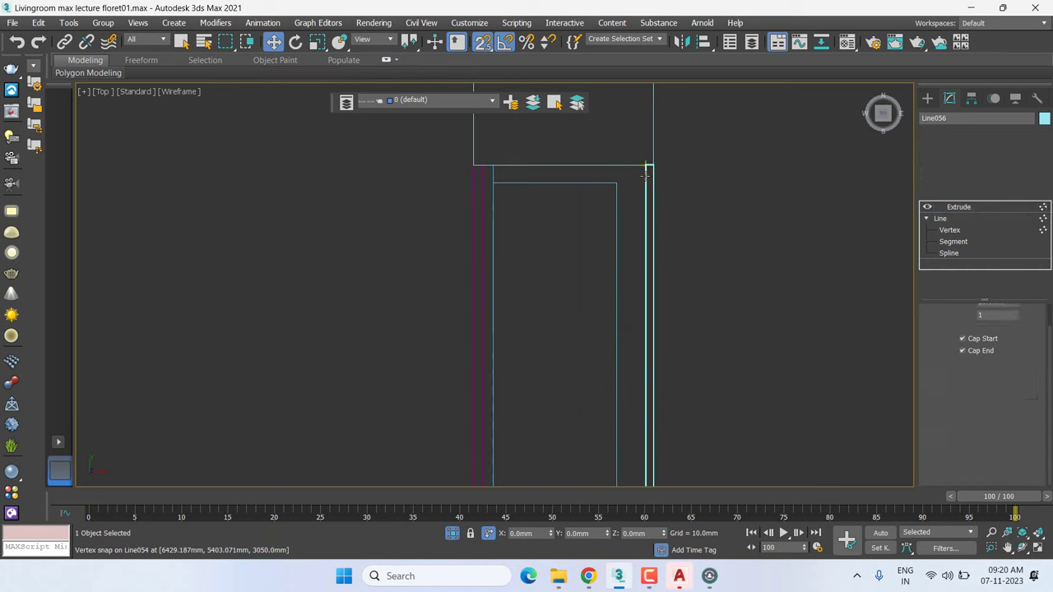
click(776, 216)
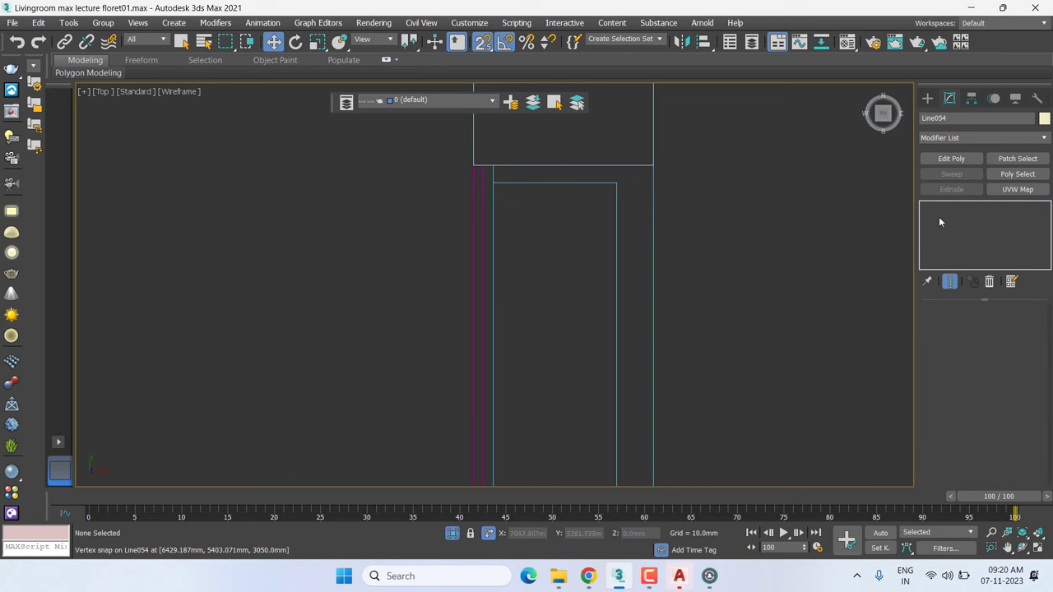
click(617, 188)
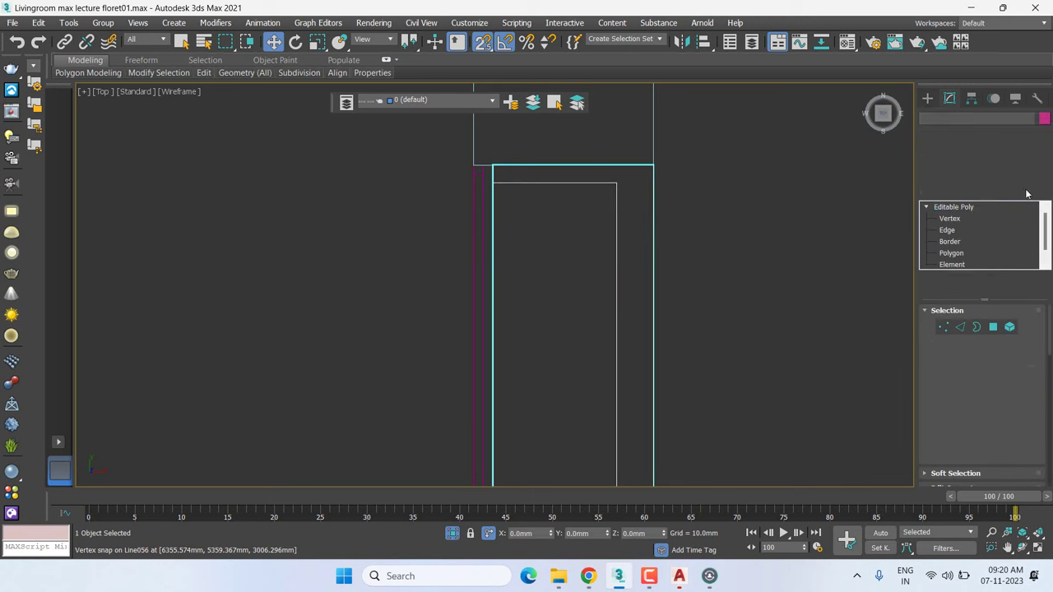
key(1)
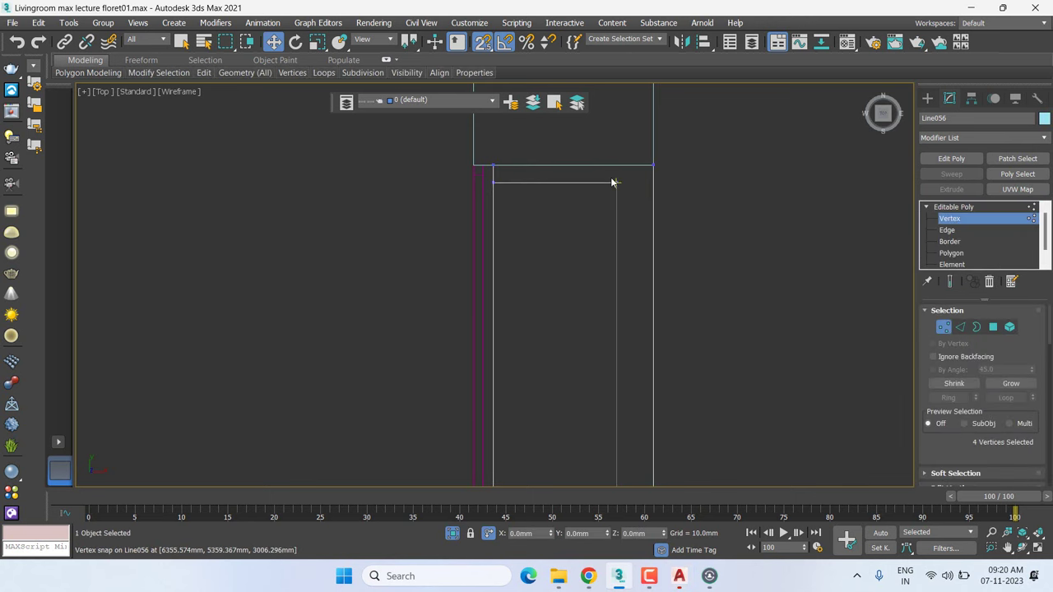
drag(610, 178, 629, 209)
drag(639, 294, 634, 409)
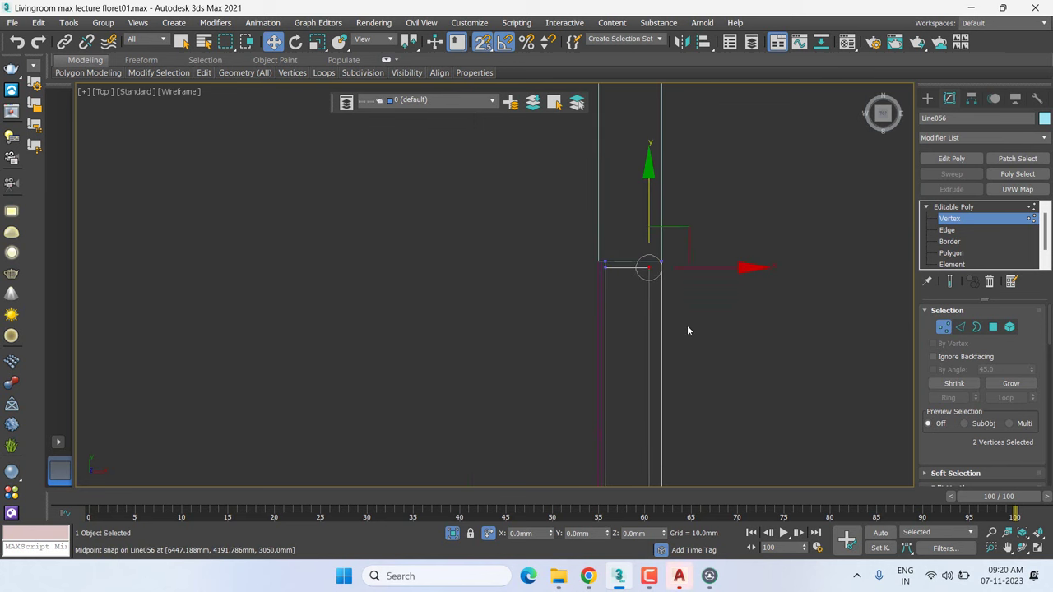
scroll(634, 409, up, 3)
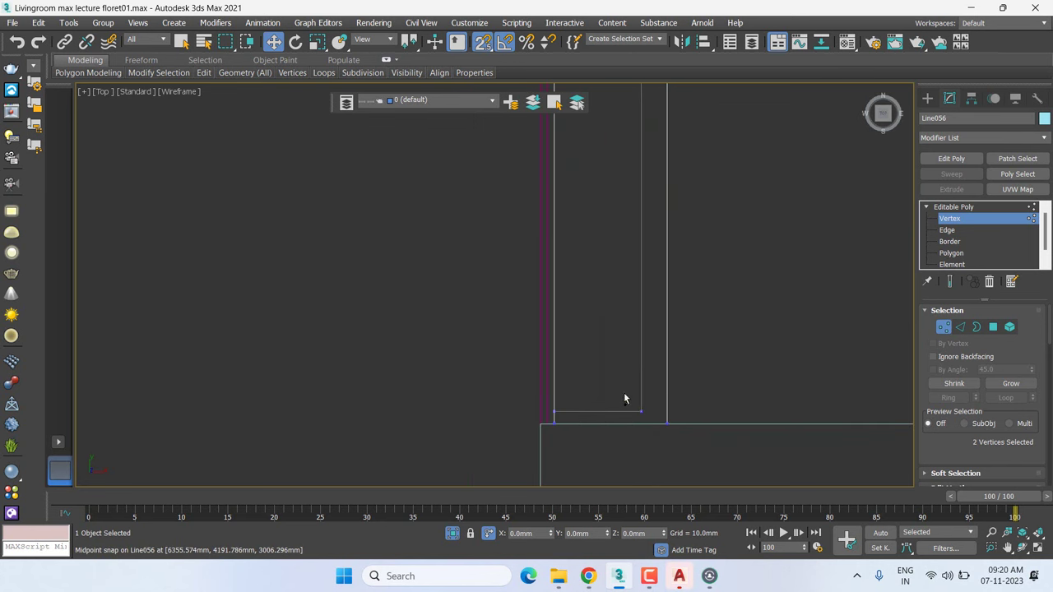
drag(651, 428, 651, 429)
scroll(675, 346, down, 2)
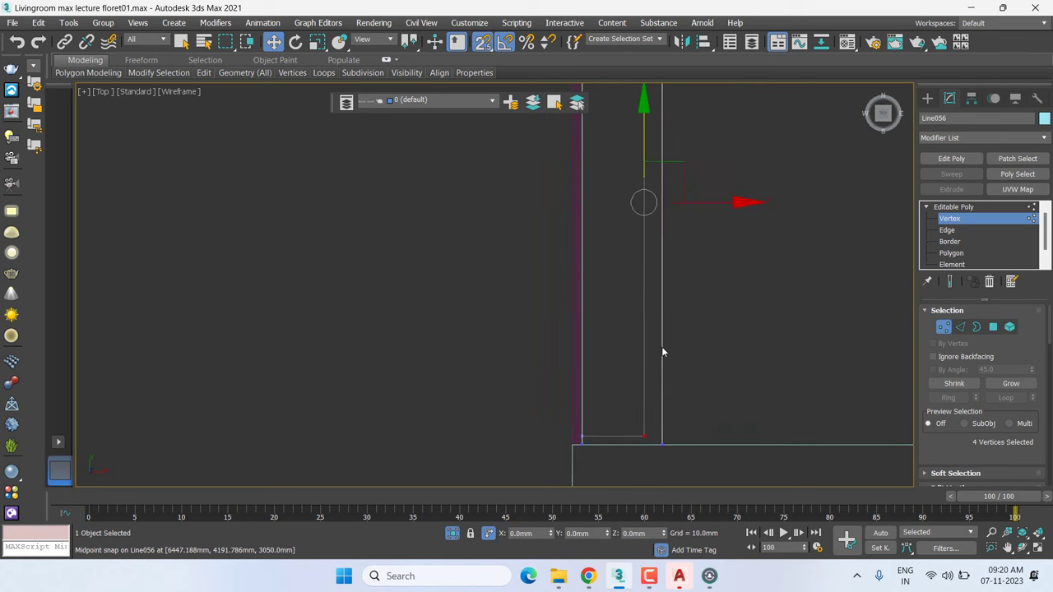
Nudge the selected end vertices right along X, then select Line056's left vertex column
drag(684, 203, 713, 204)
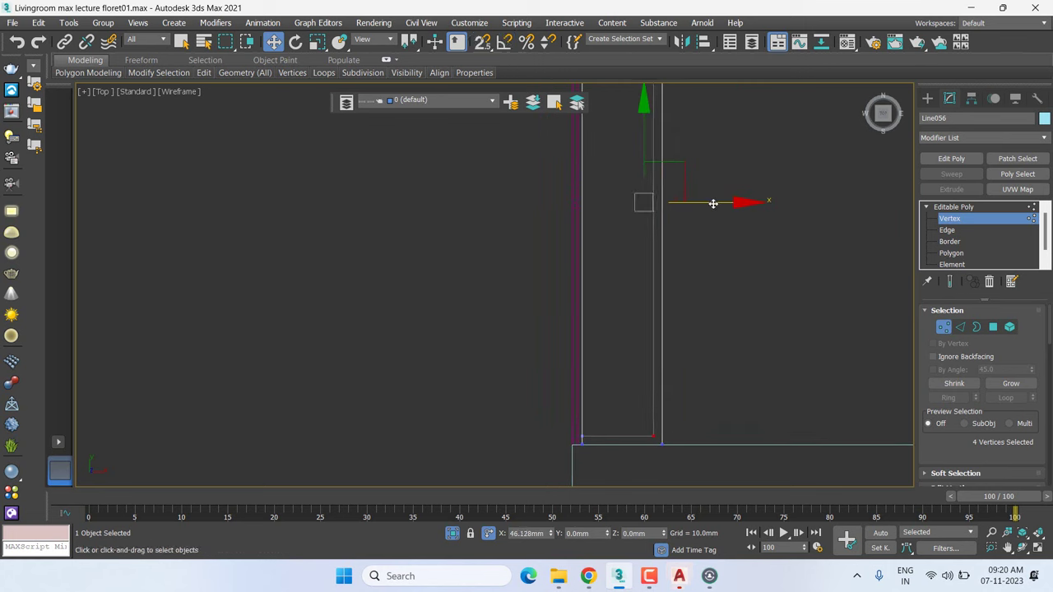
drag(713, 203, 713, 203)
scroll(584, 306, down, 3)
drag(554, 409, 589, 123)
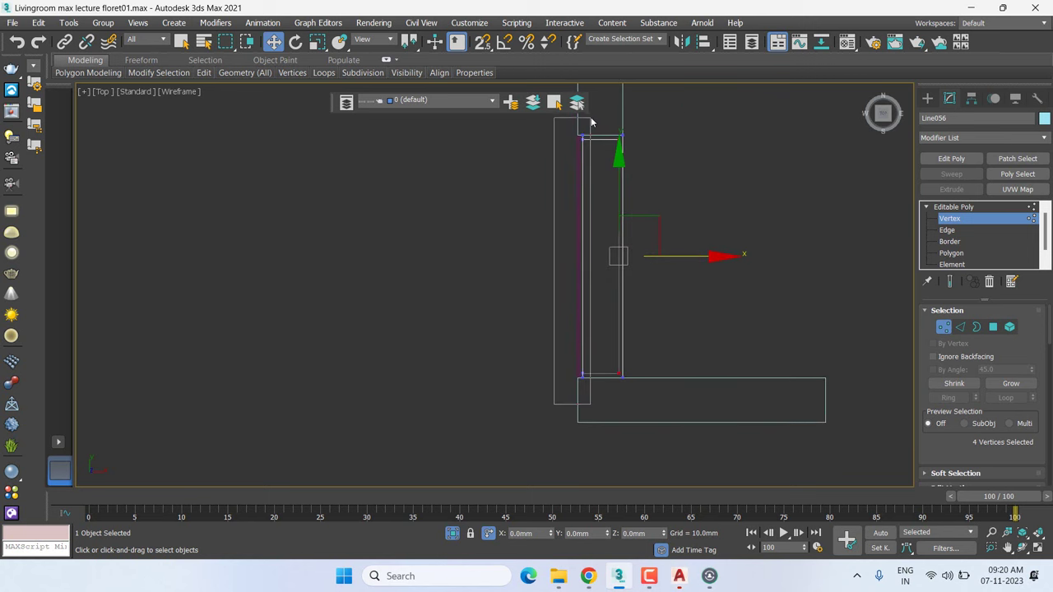
scroll(589, 146, up, 5)
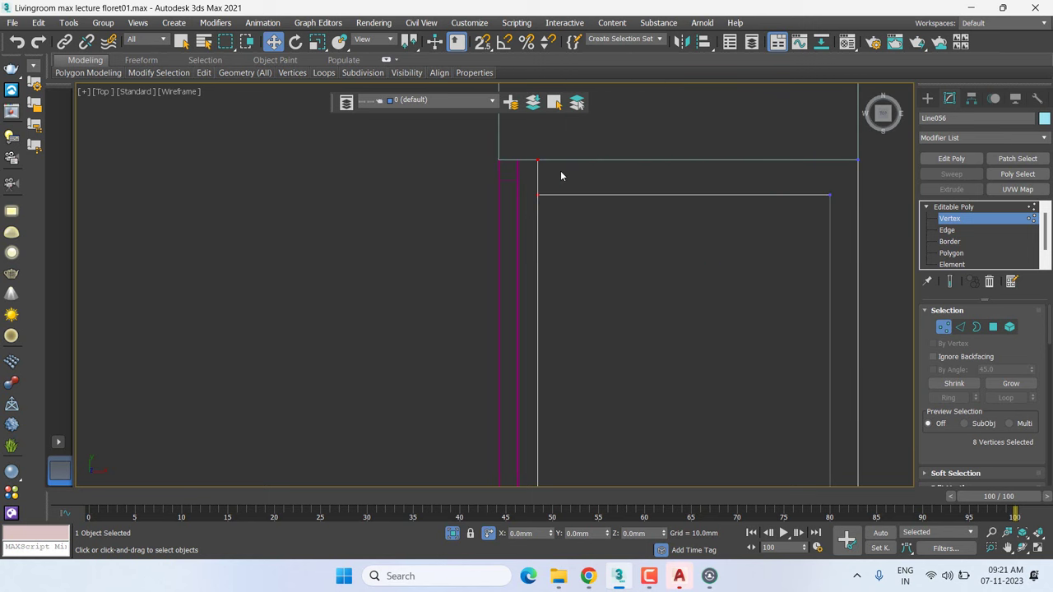
middle_drag(558, 167, 581, 291)
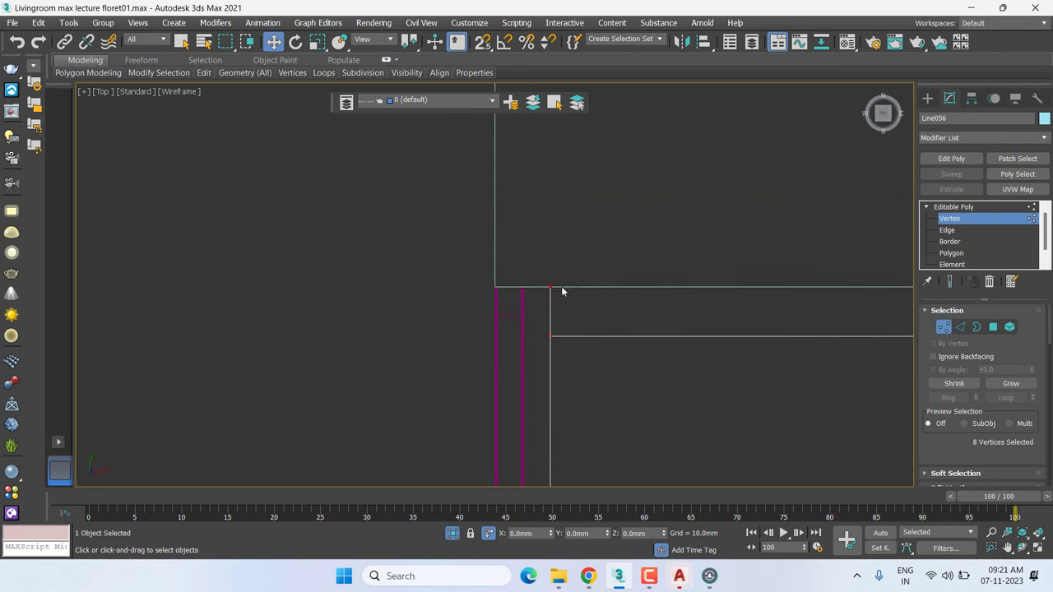
With snaps on, move the left vertex column onto Line055's midpoint, then switch to Perspective
right_click(576, 288)
click(586, 285)
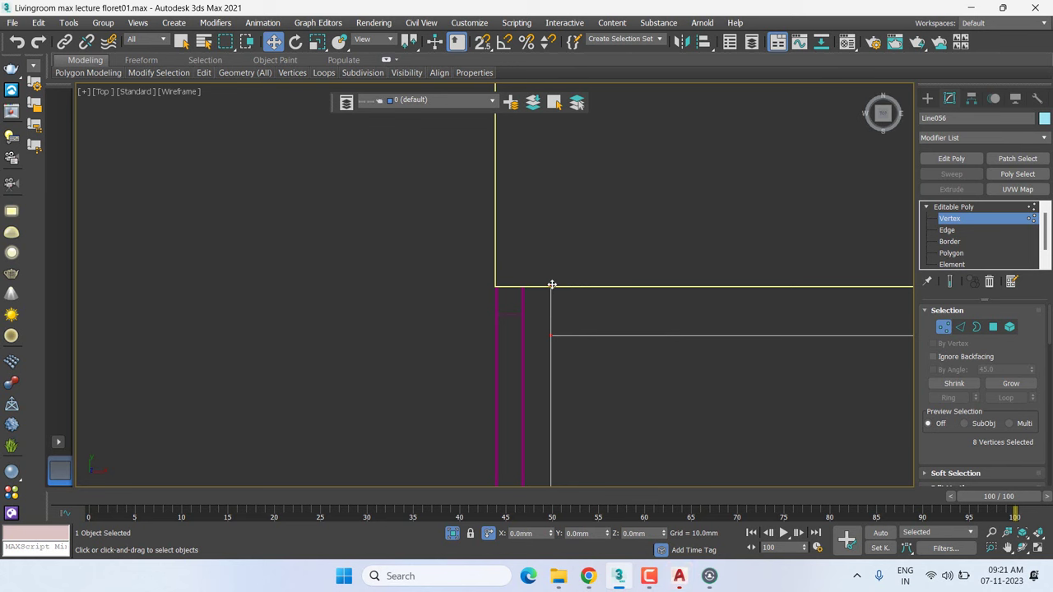
drag(551, 285, 529, 286)
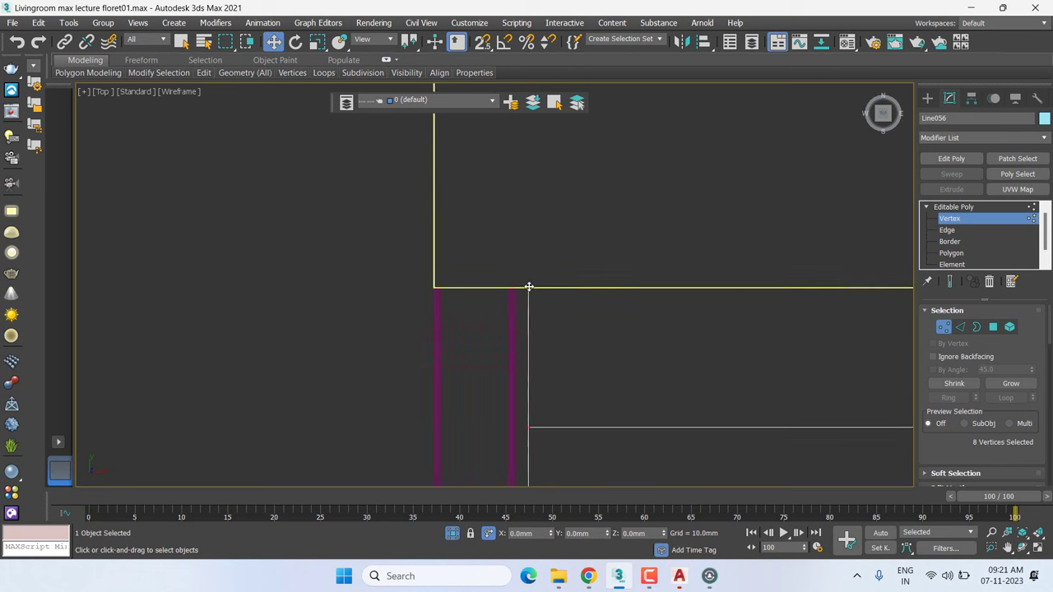
right_click(529, 287)
key(s)
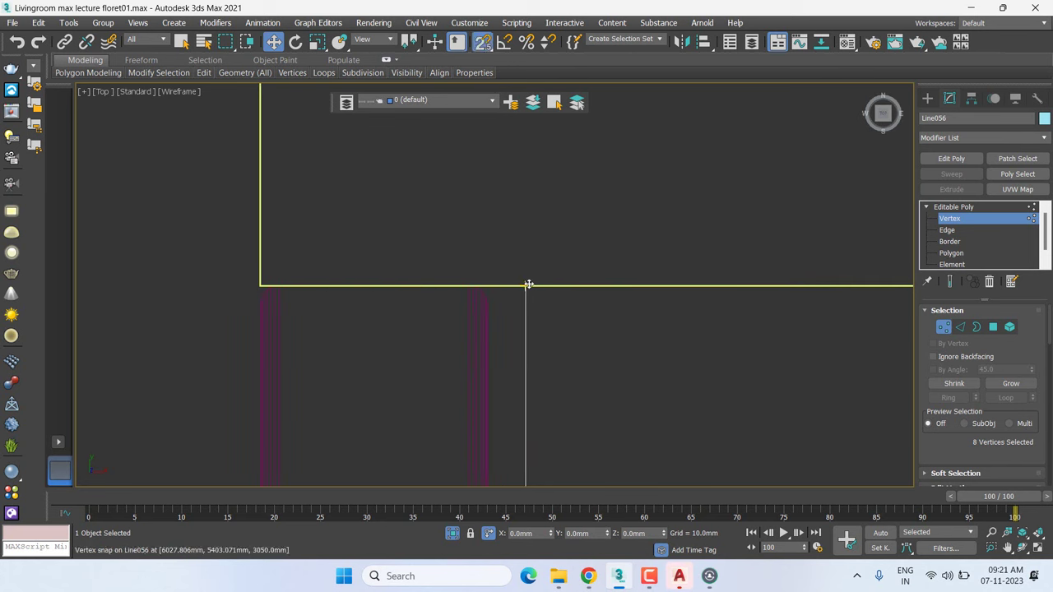
drag(529, 284, 491, 299)
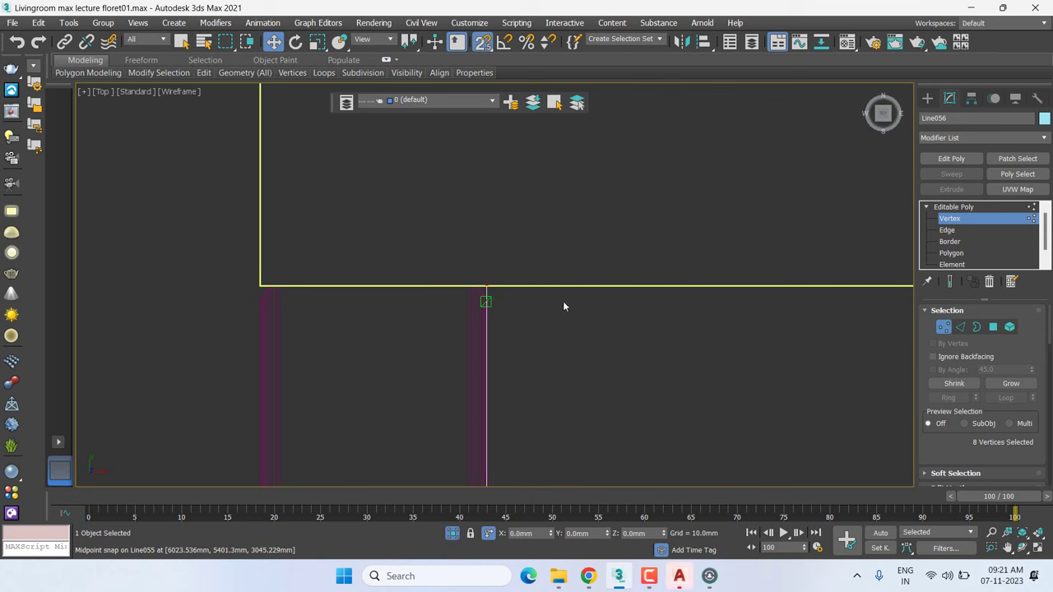
right_click(658, 289)
click(588, 283)
scroll(589, 282, down, 2)
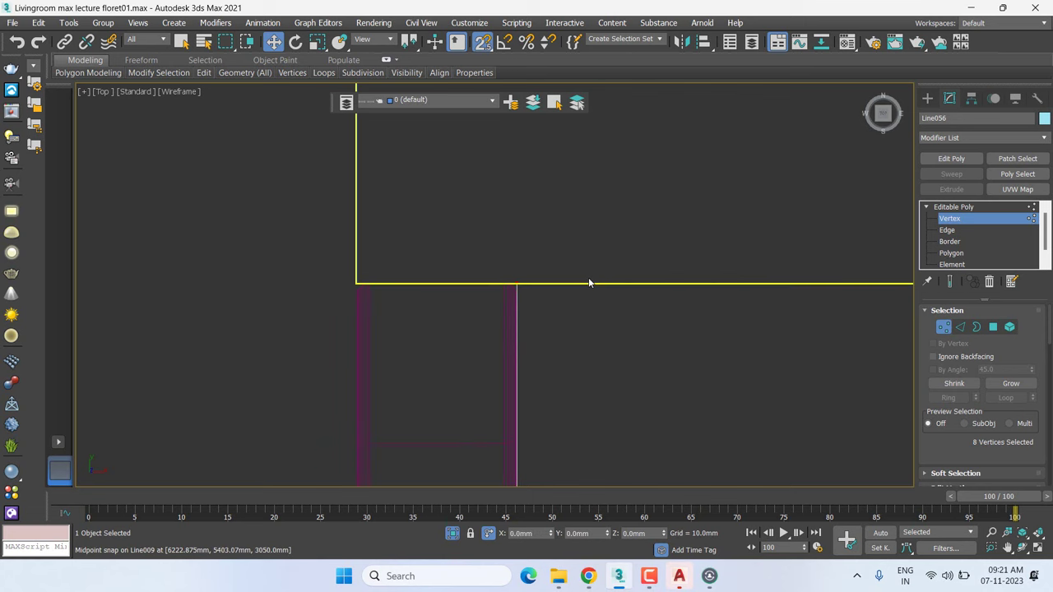
key(shift+z)
key(shift+z)
key(shift+z)
key(shift+z)
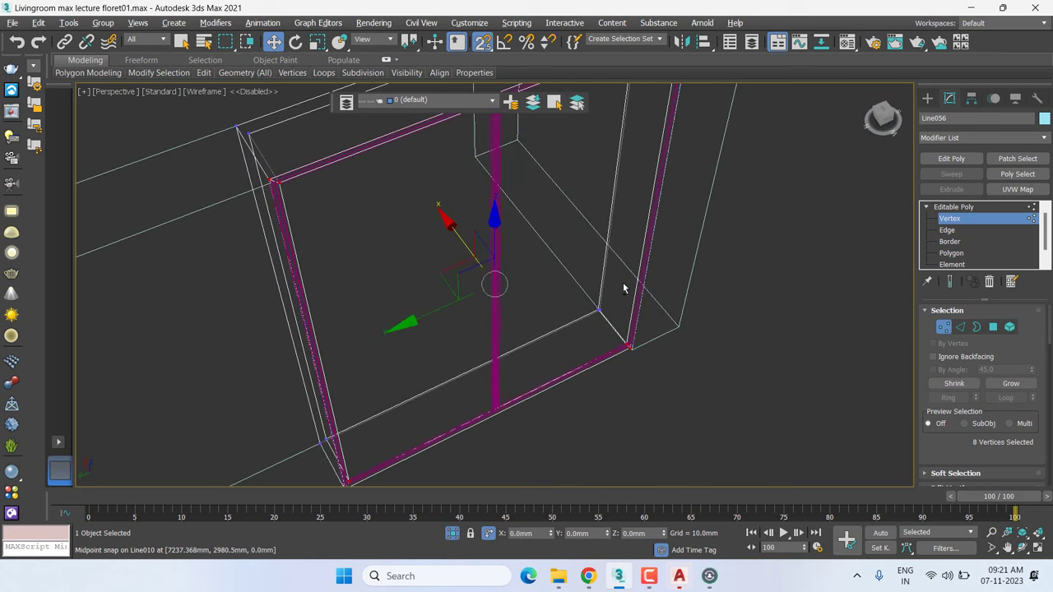
Set the Perspective viewport to Default Shading and clear the vertex selection
click(202, 91)
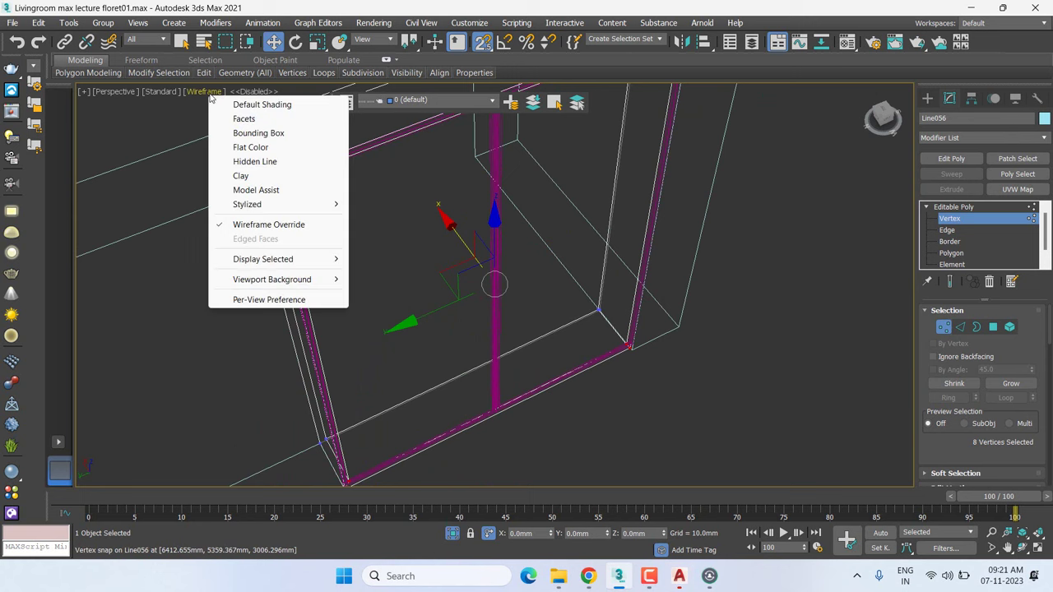
click(261, 112)
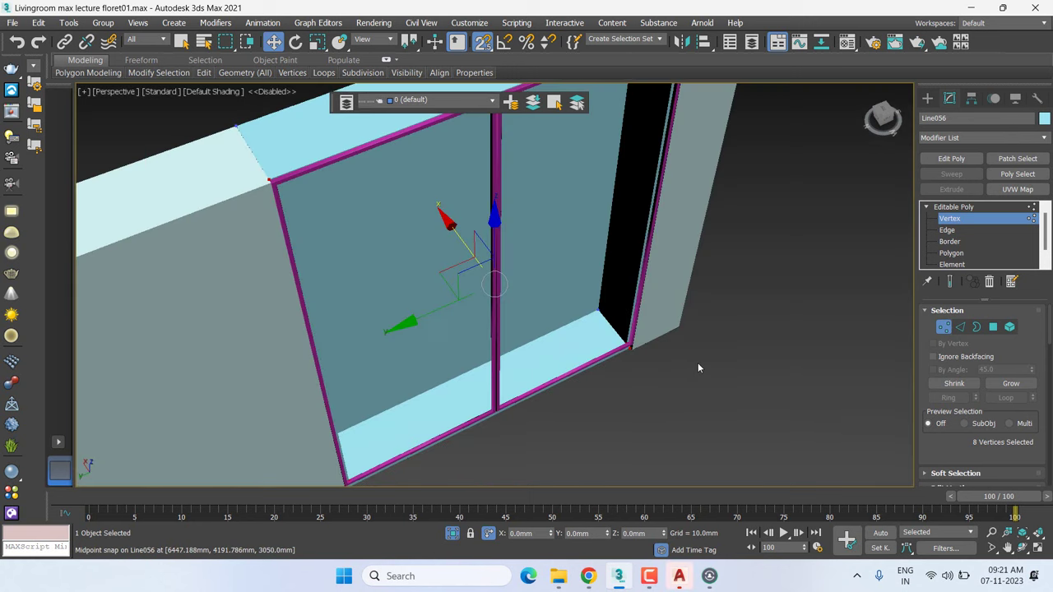
click(700, 353)
Orbit and zoom around the glass door frame to inspect the top beam and central mullion
mouse_move(676, 352)
alt+middle_down()
mouse_move(630, 327)
mouse_move(744, 351)
mouse_move(562, 347)
mouse_move(480, 187)
alt+middle_up()
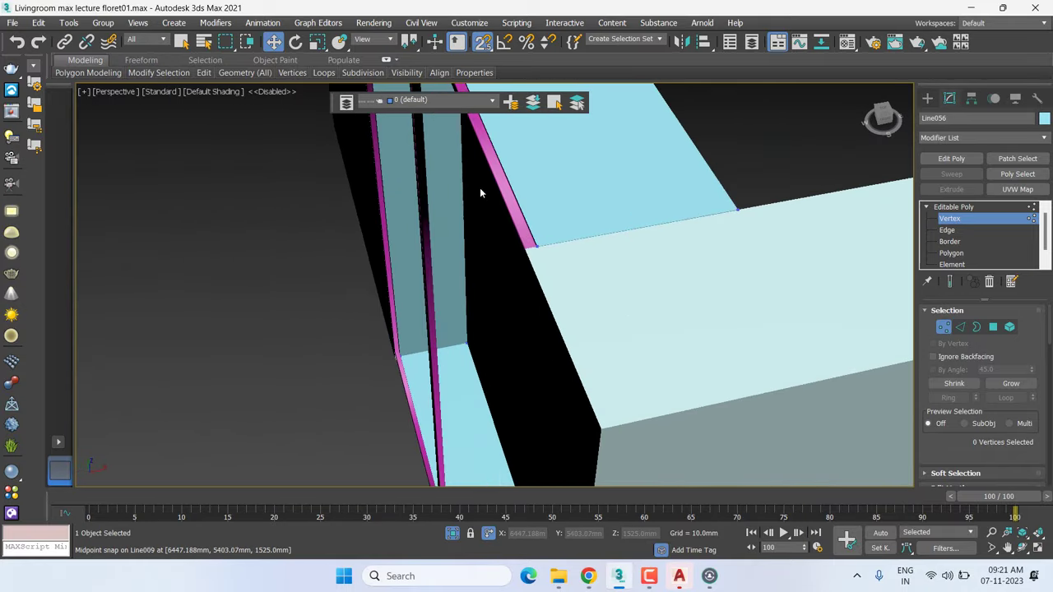
mouse_move(495, 263)
alt+middle_down()
mouse_move(574, 277)
mouse_move(569, 245)
alt+middle_up()
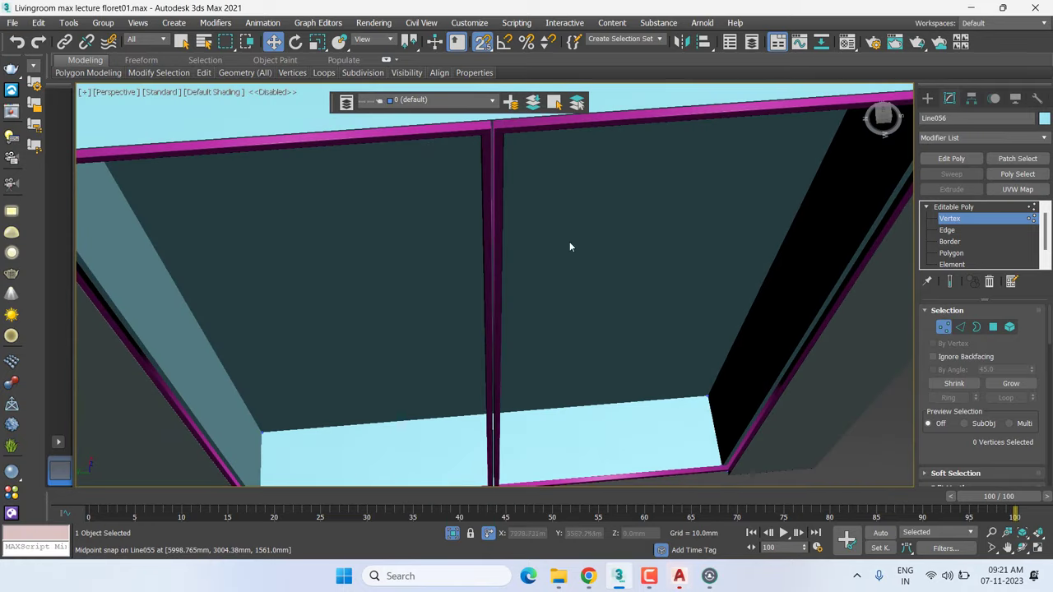
scroll(265, 113, down, 3)
scroll(296, 114, down, 2)
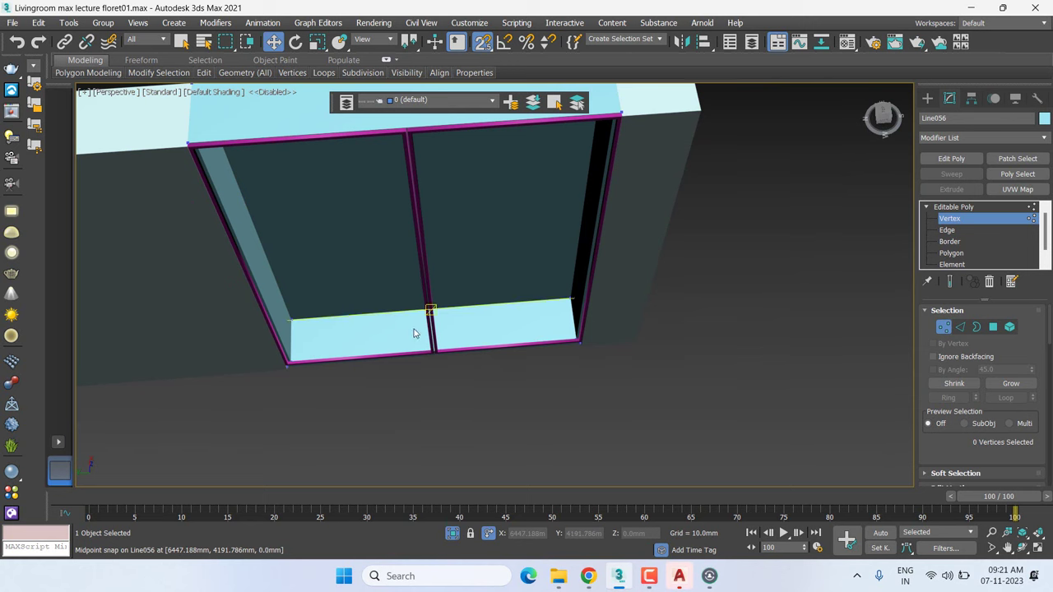
scroll(506, 328, down, 3)
mouse_move(508, 322)
middle_down()
mouse_move(546, 362)
mouse_move(478, 264)
middle_up()
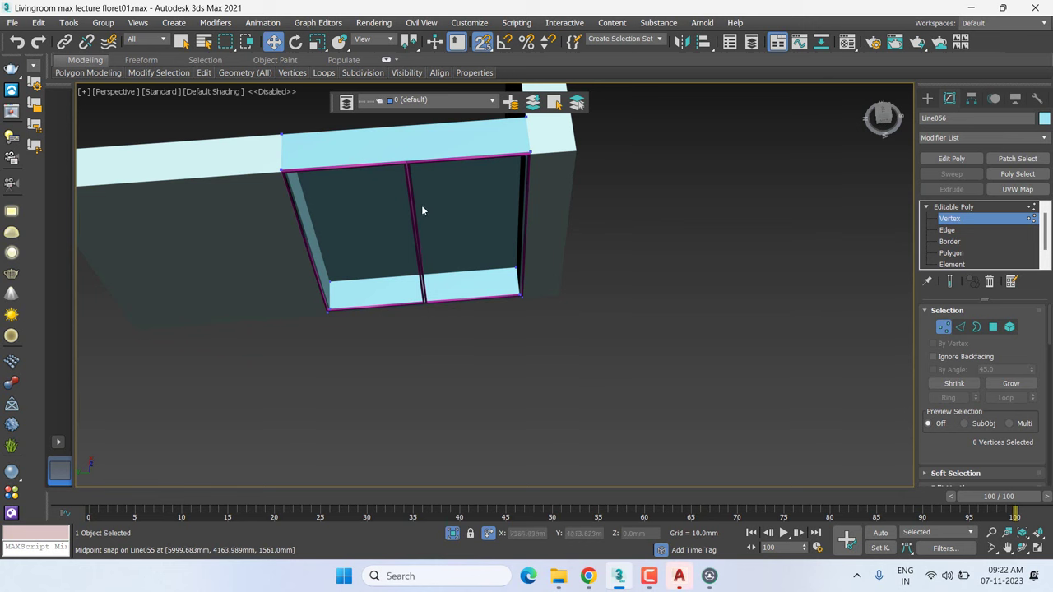
scroll(404, 160, up, 2)
scroll(401, 161, up, 2)
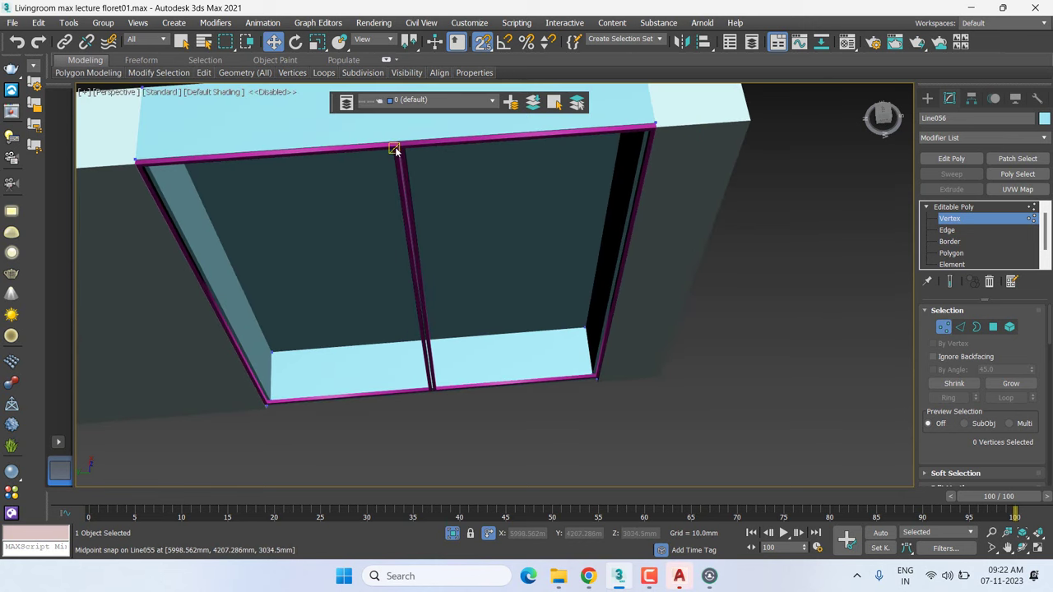
scroll(395, 150, up, 3)
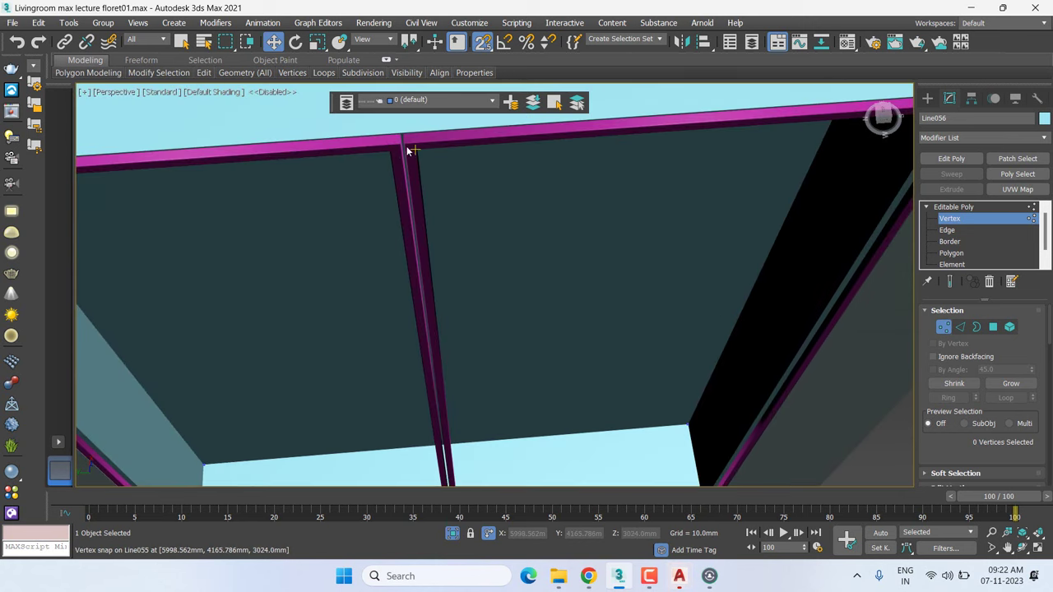
scroll(394, 148, up, 2)
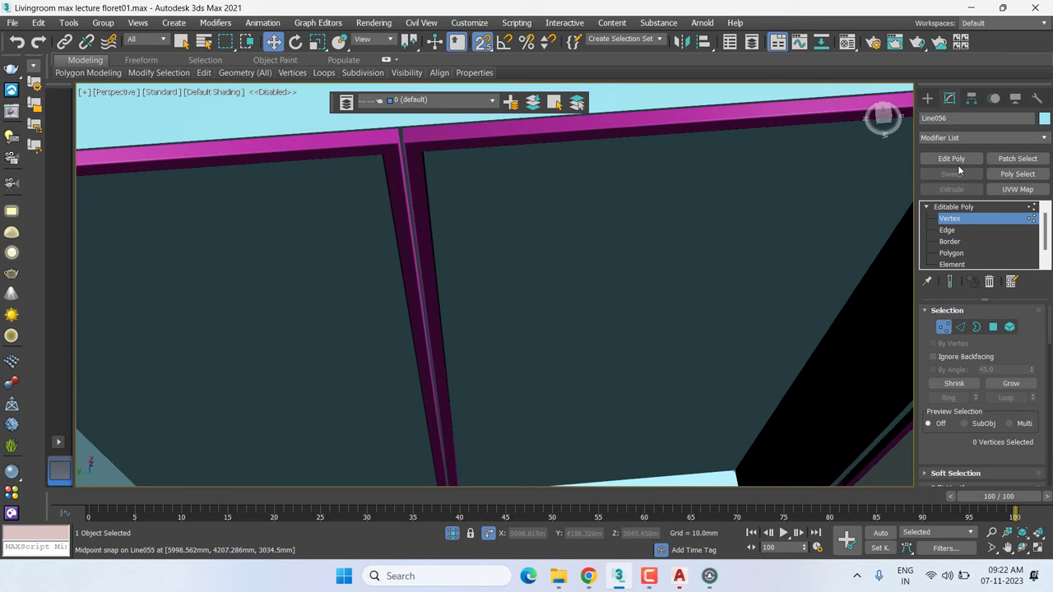
Select the Line055 mullion and set its Sweep width to 50mm
click(979, 218)
click(396, 165)
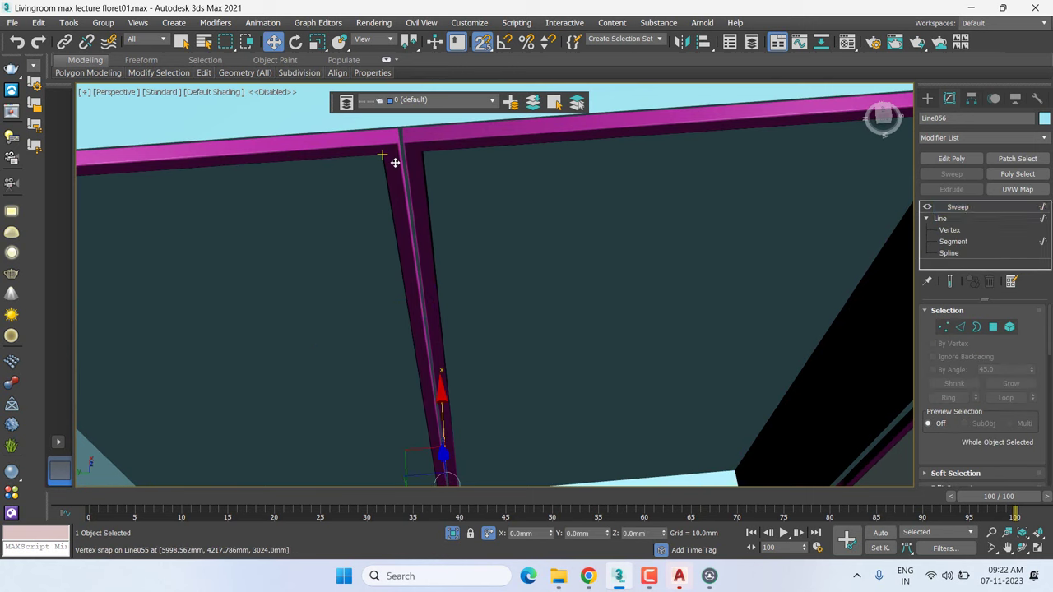
scroll(395, 159, down, 3)
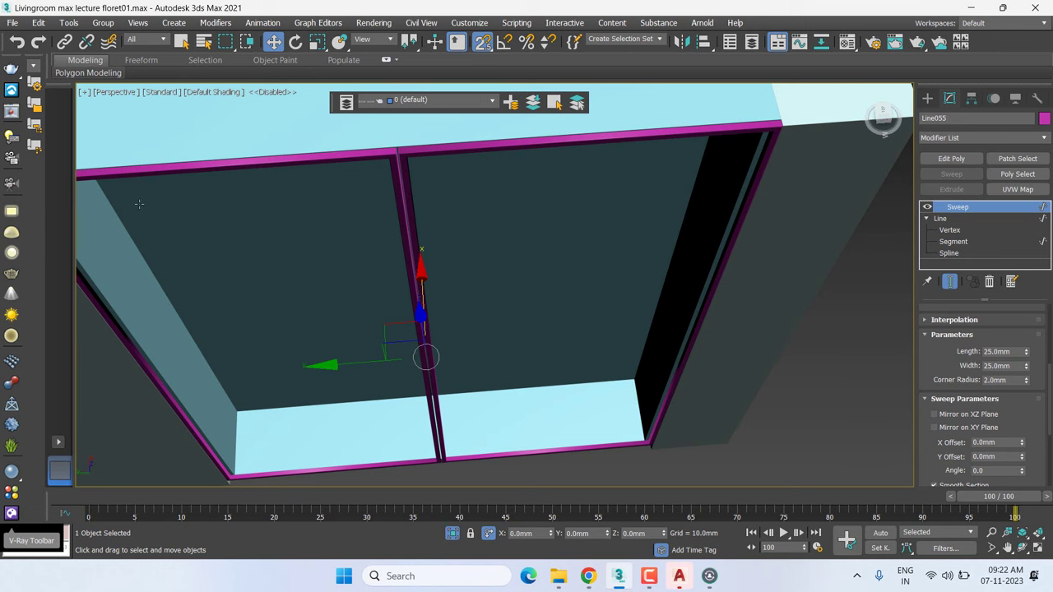
mouse_move(365, 283)
alt+middle_down()
mouse_move(365, 218)
mouse_move(494, 299)
mouse_move(508, 165)
alt+middle_up()
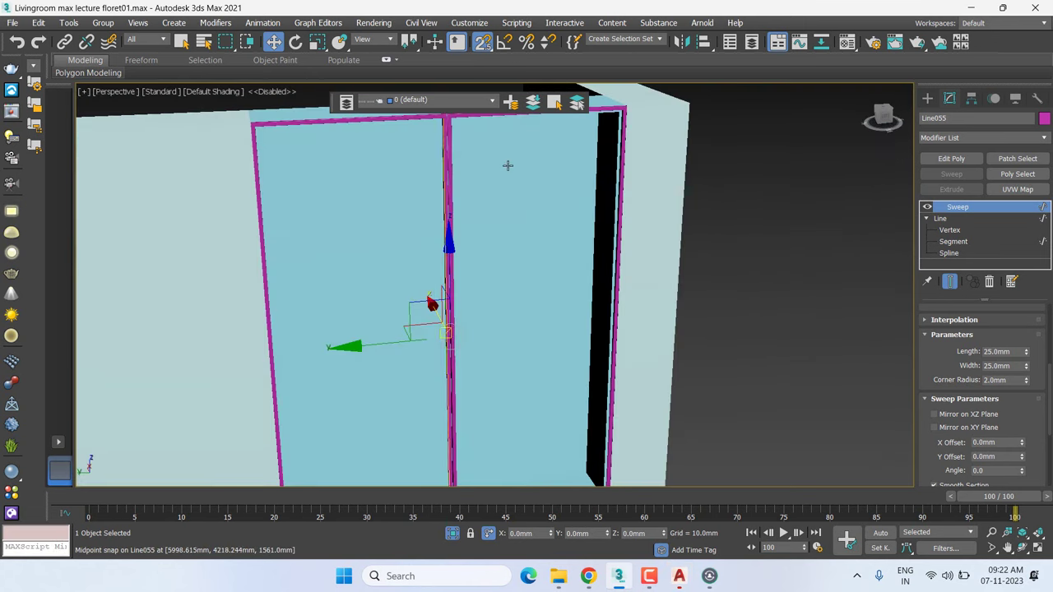
double_click(1012, 367)
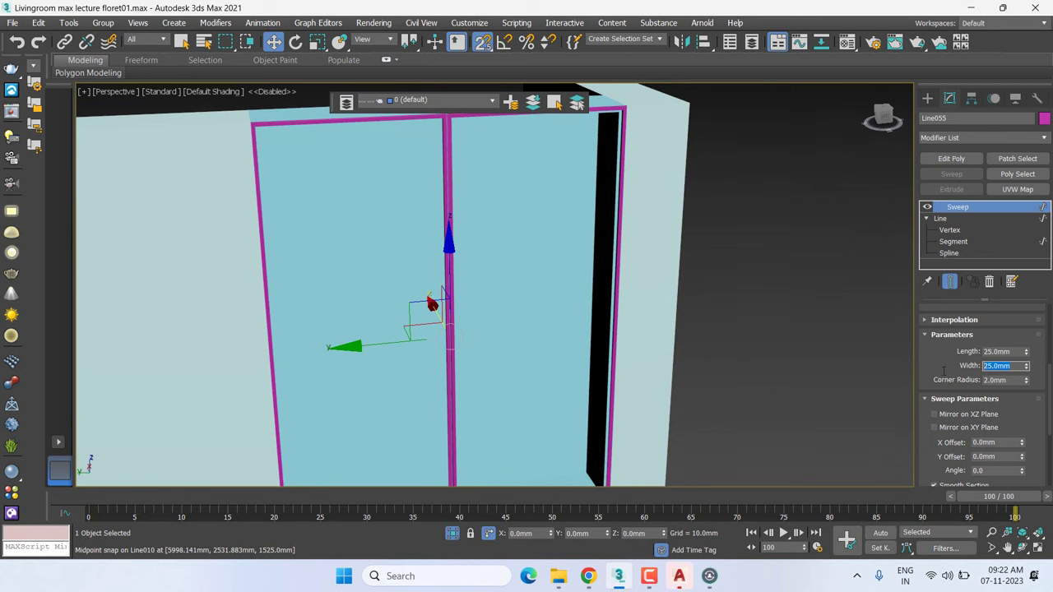
text(50)
key(Return)
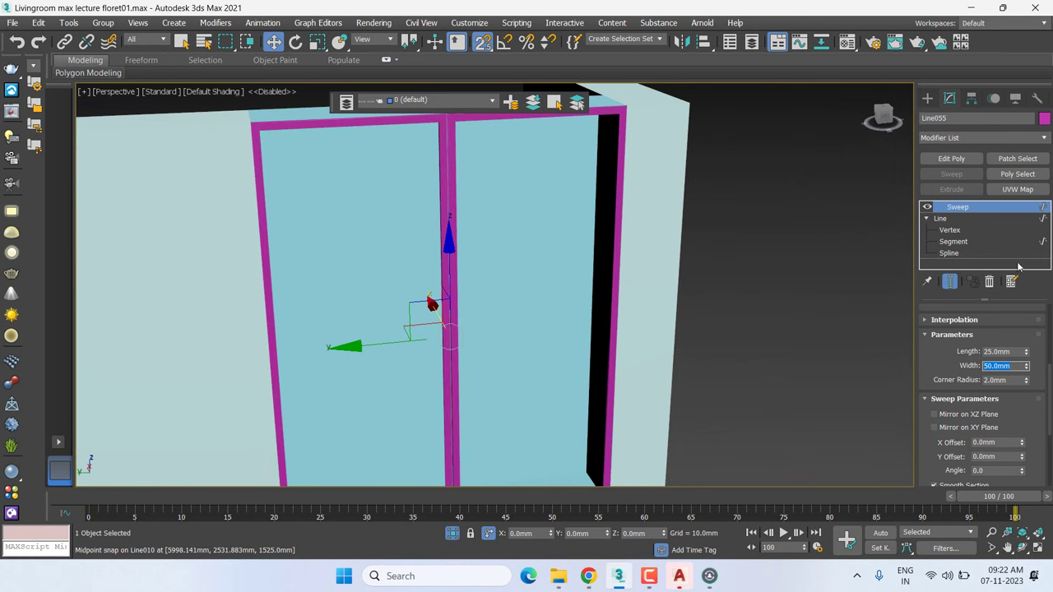
scroll(444, 144, up, 5)
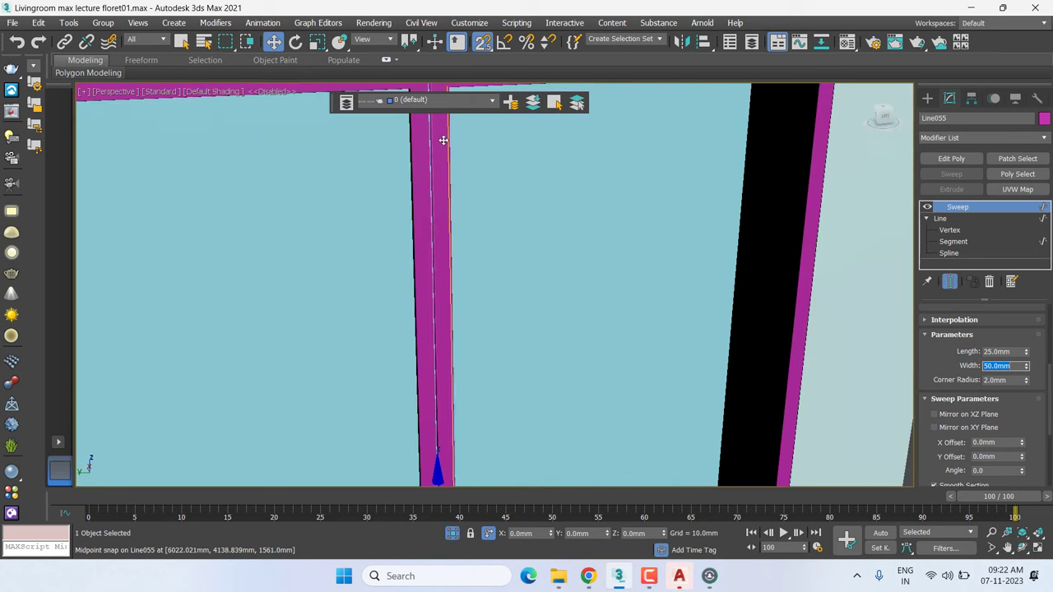
scroll(480, 254, down, 3)
scroll(455, 230, up, 1)
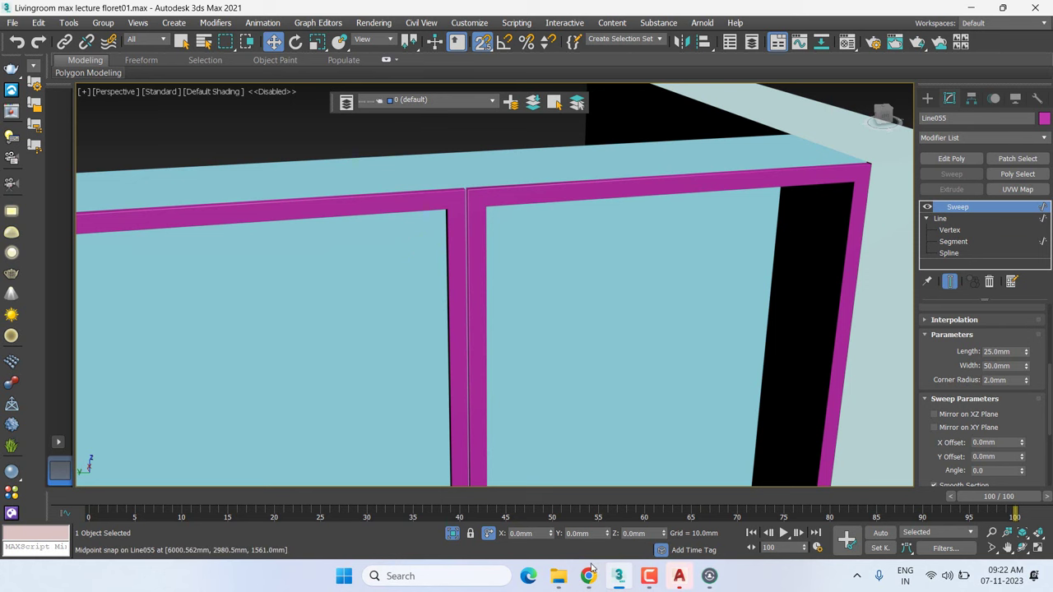
mouse_move(589, 576)
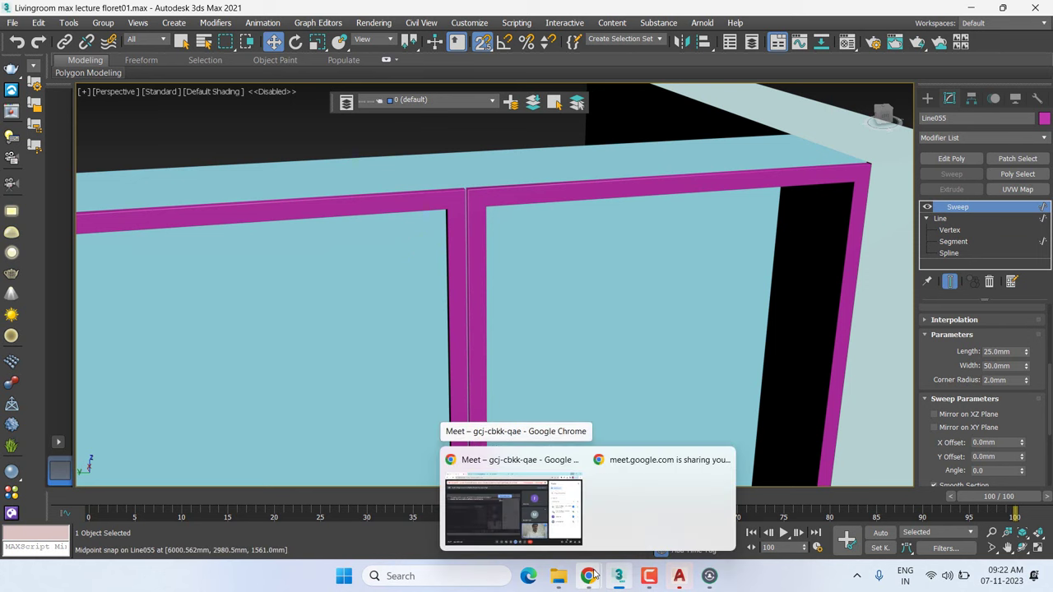
In a new Chrome tab, search Google for 'glassdoor'
click(514, 510)
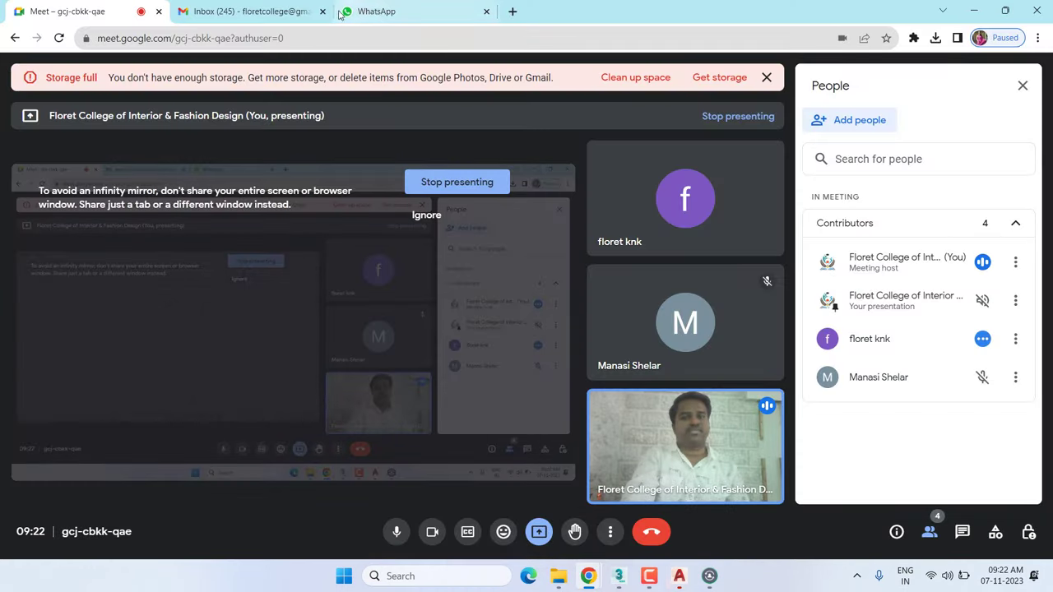
click(514, 12)
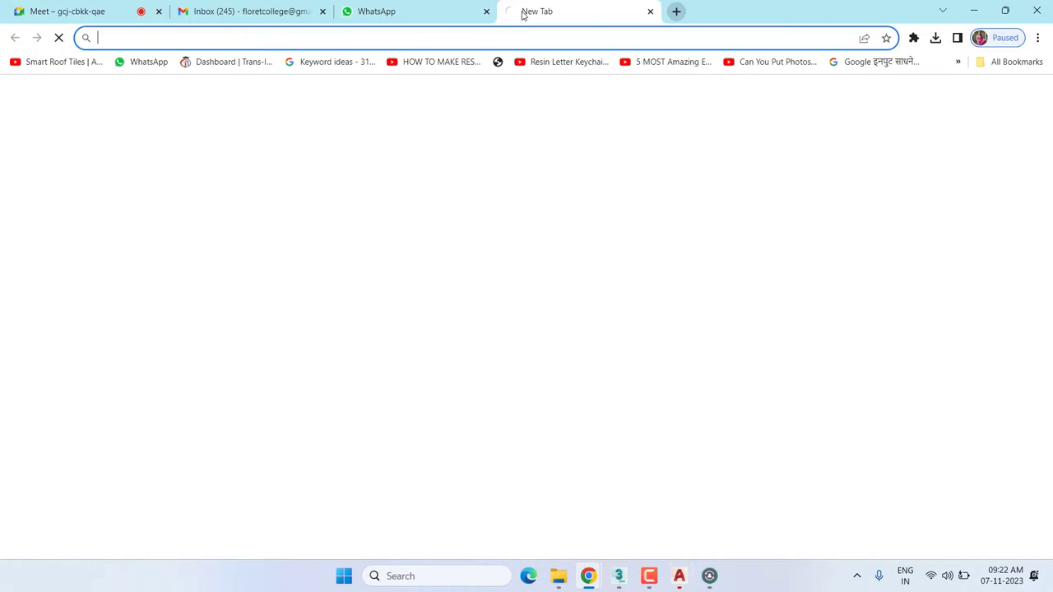
click(407, 292)
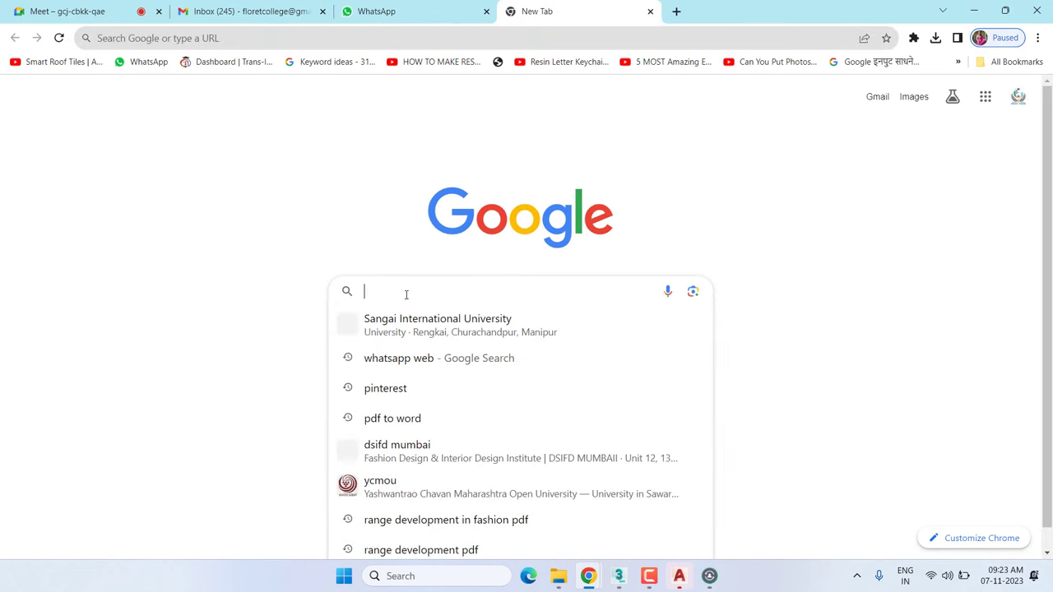
text(glassdoor)
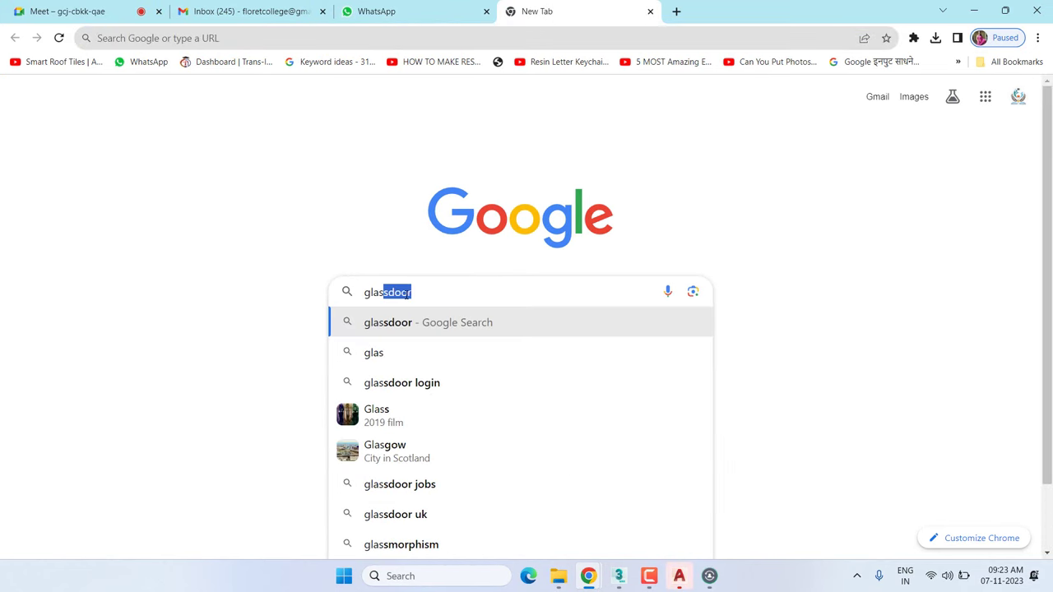
key(Return)
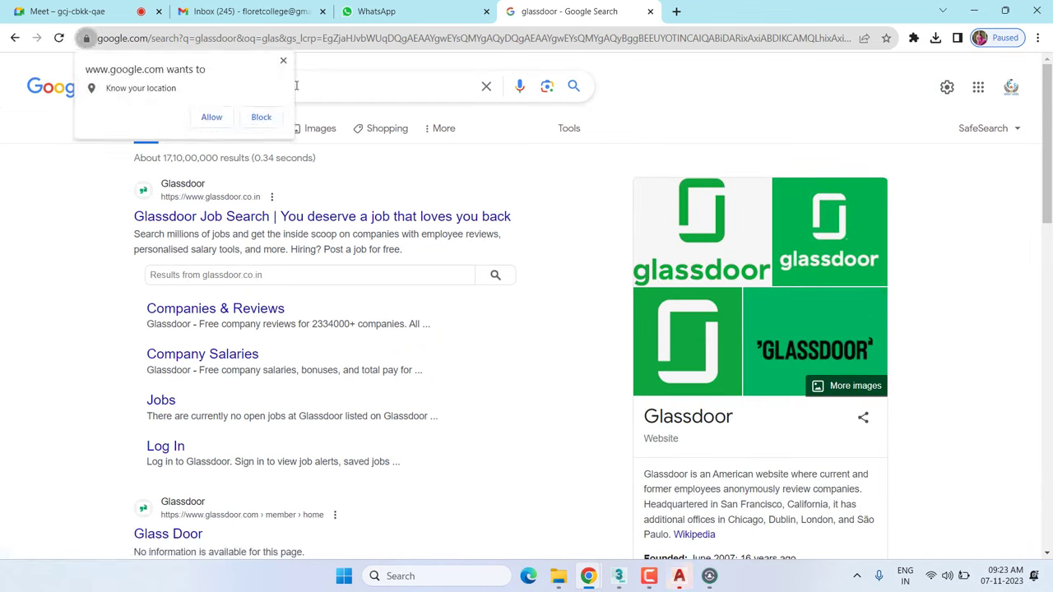
Dismiss the location prompt and narrow the image search to 'glass'
click(283, 63)
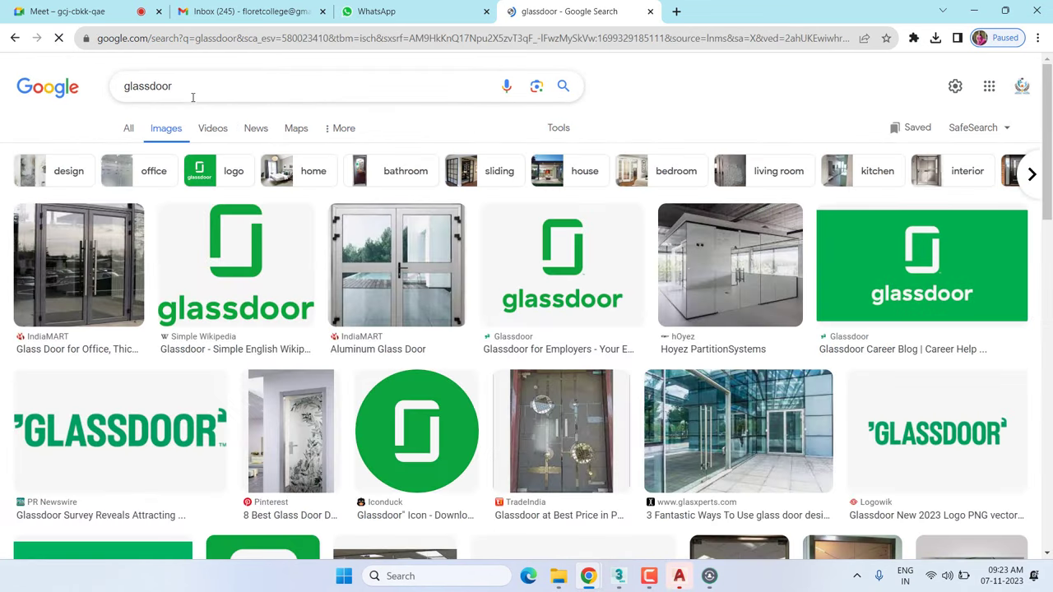
drag(150, 87, 209, 87)
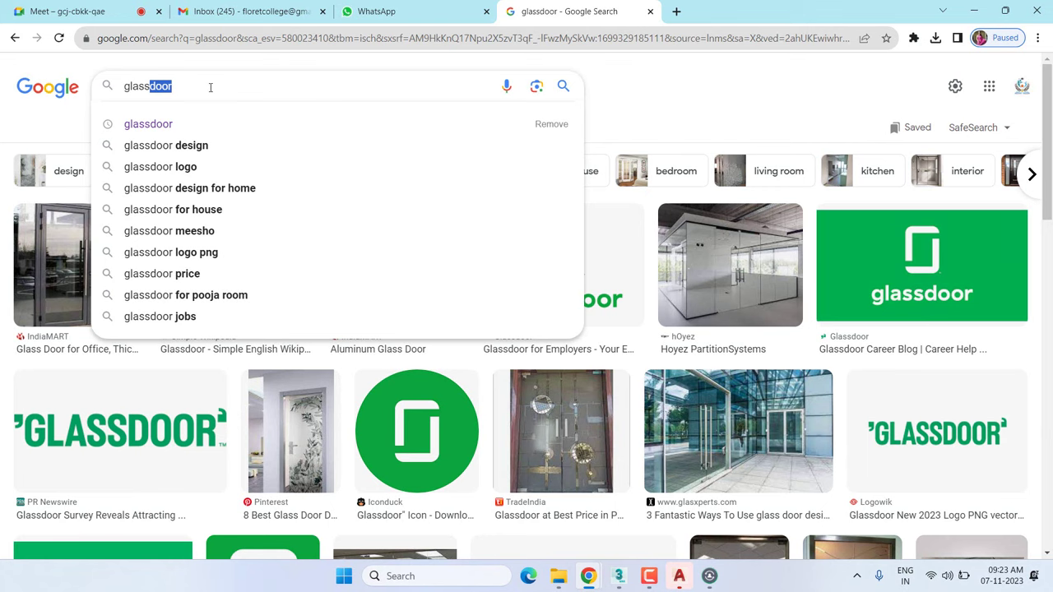
key(BackSpace)
key(Return)
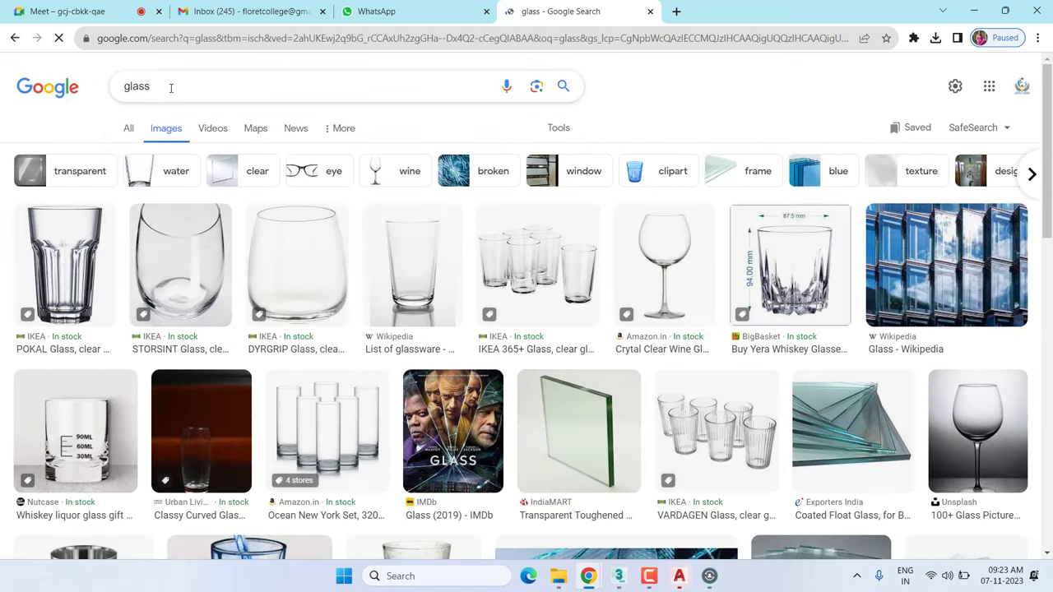
Search images for 'wardrob glass' and scroll through the results
drag(171, 87, 104, 95)
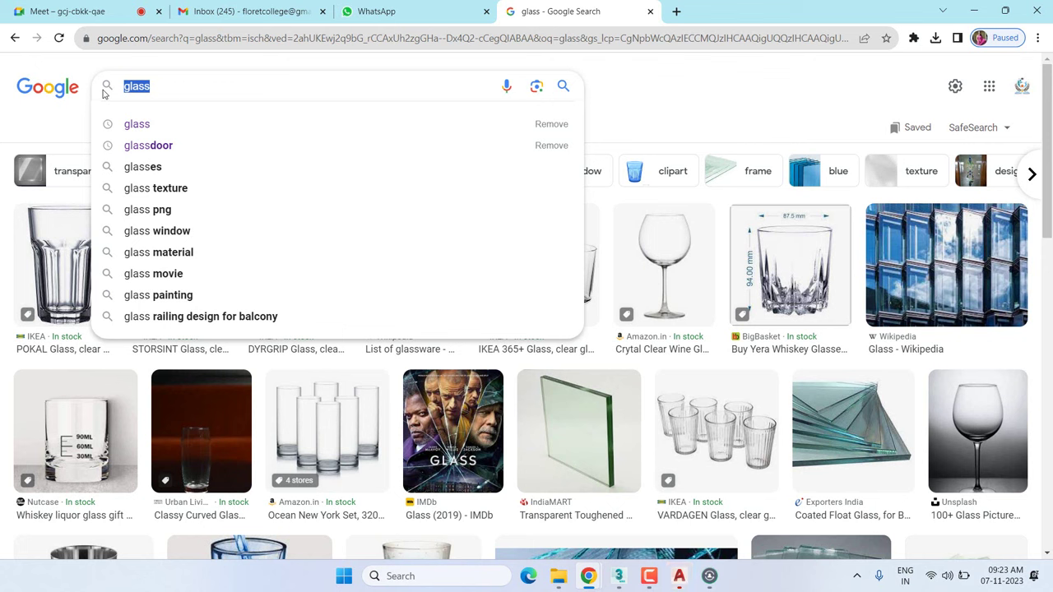
text(ward)
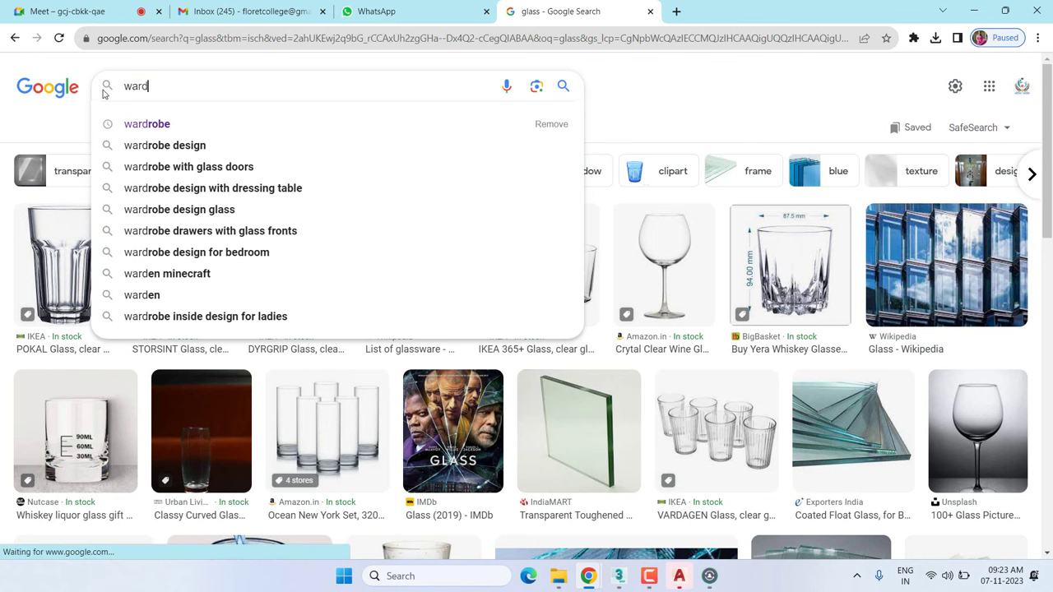
text(rob )
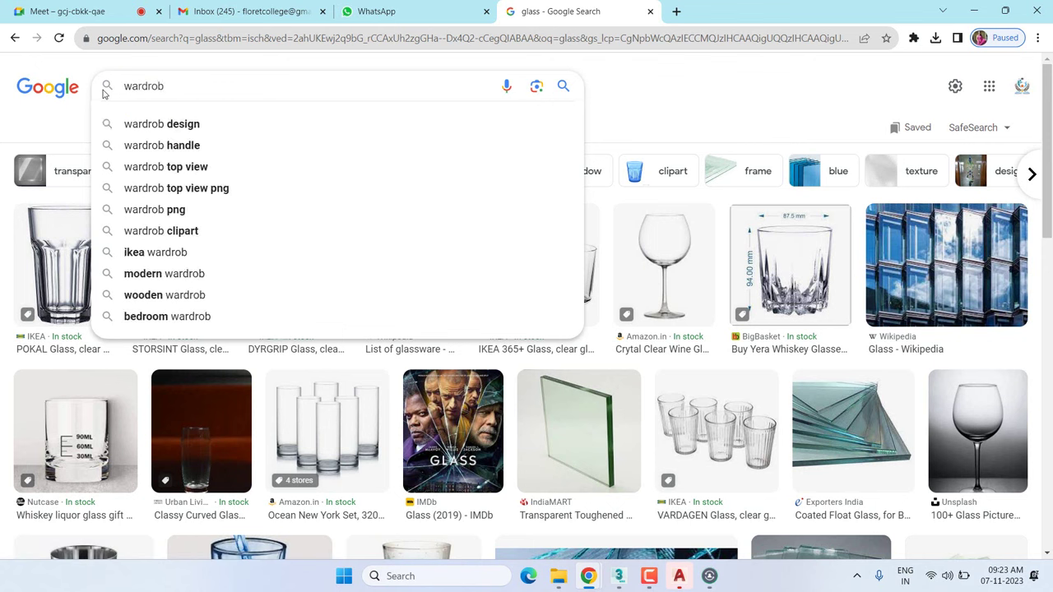
text(glass)
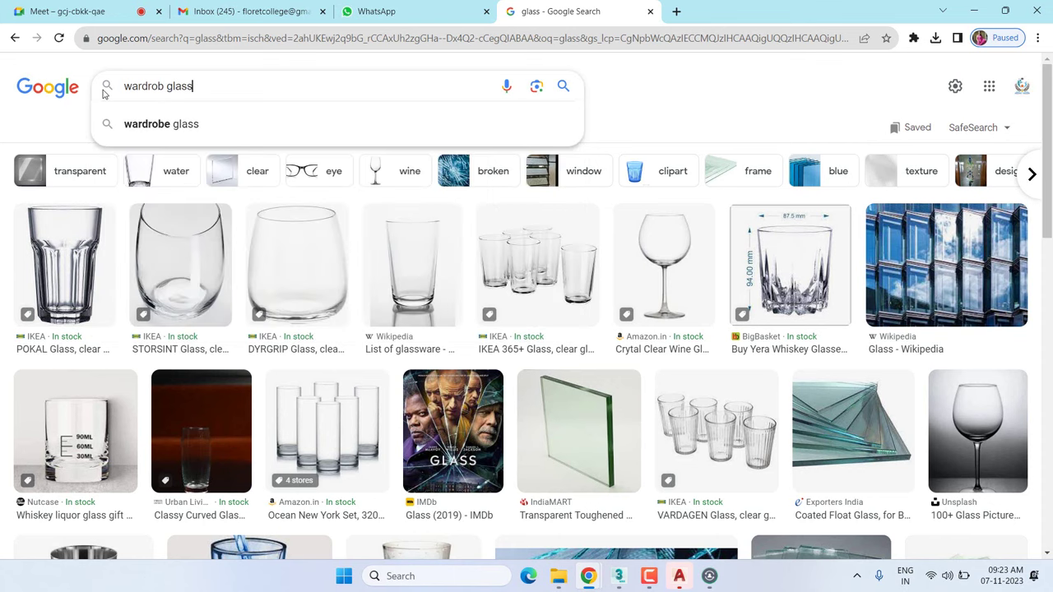
key(Return)
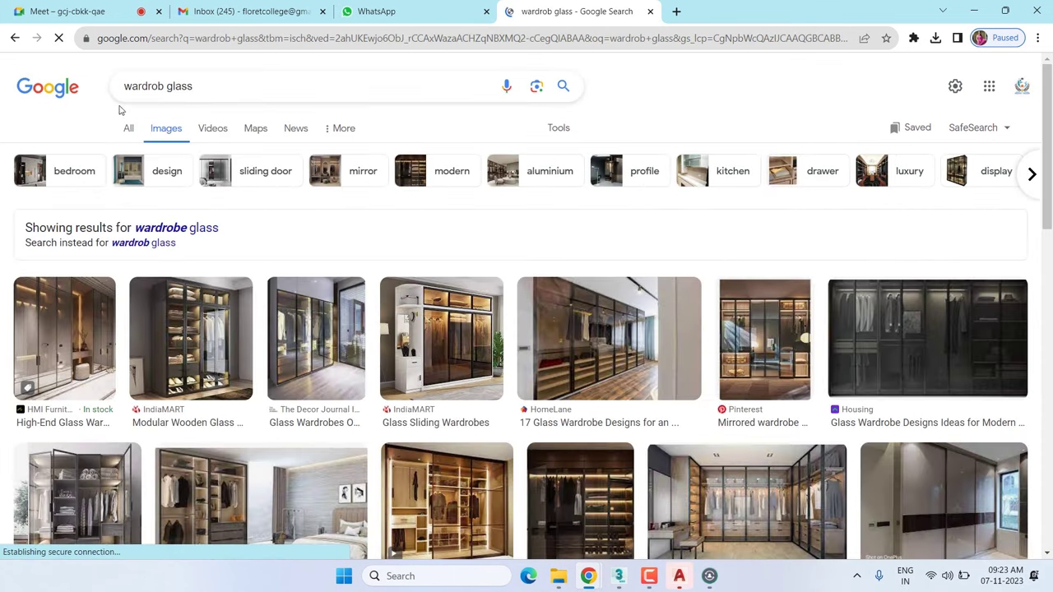
scroll(508, 350, down, 3)
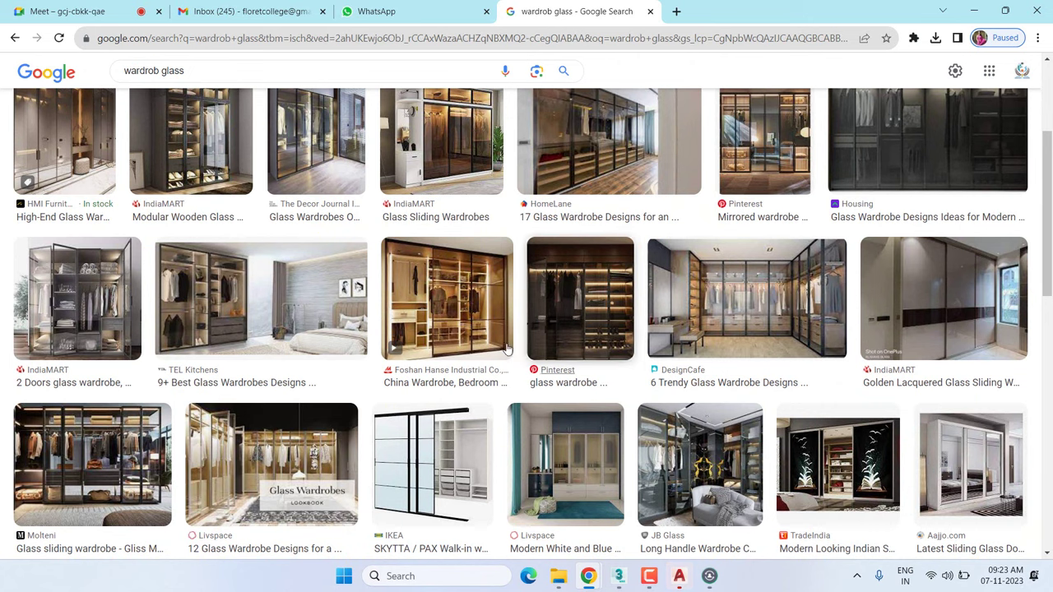
scroll(507, 349, down, 3)
scroll(510, 352, down, 3)
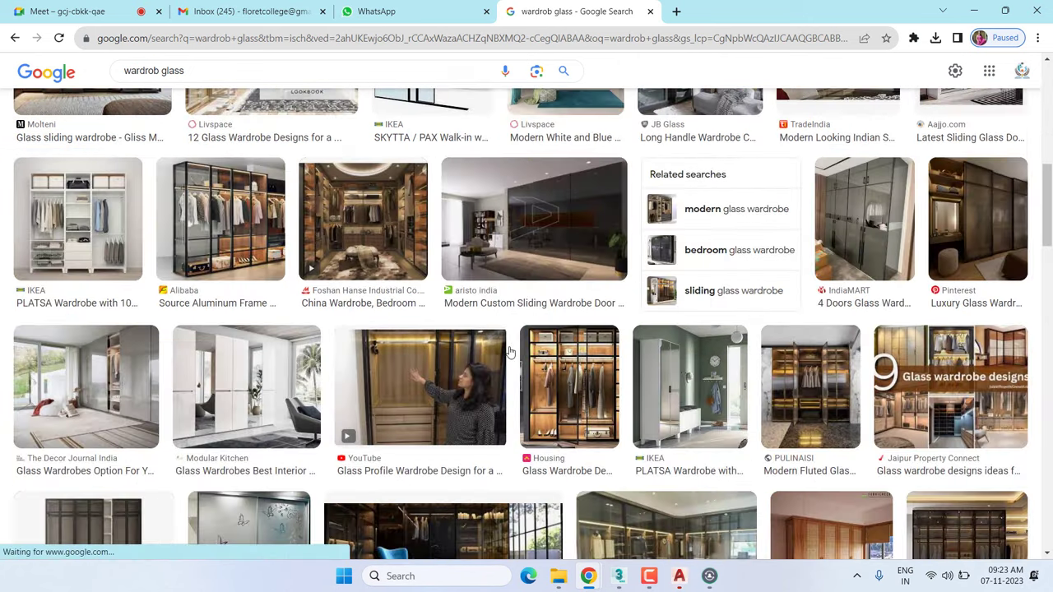
scroll(510, 352, down, 3)
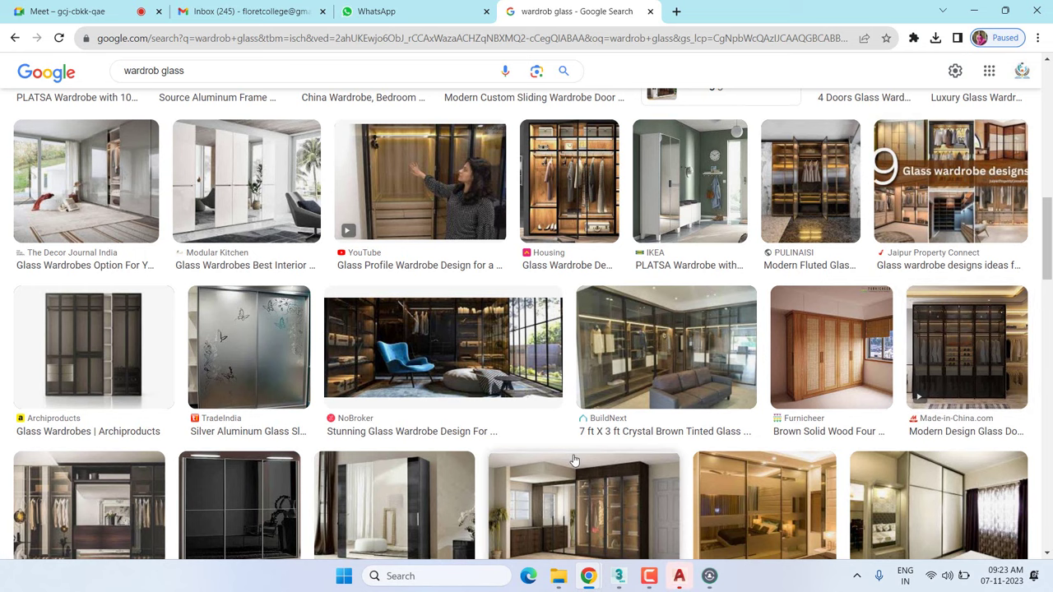
scroll(575, 460, down, 2)
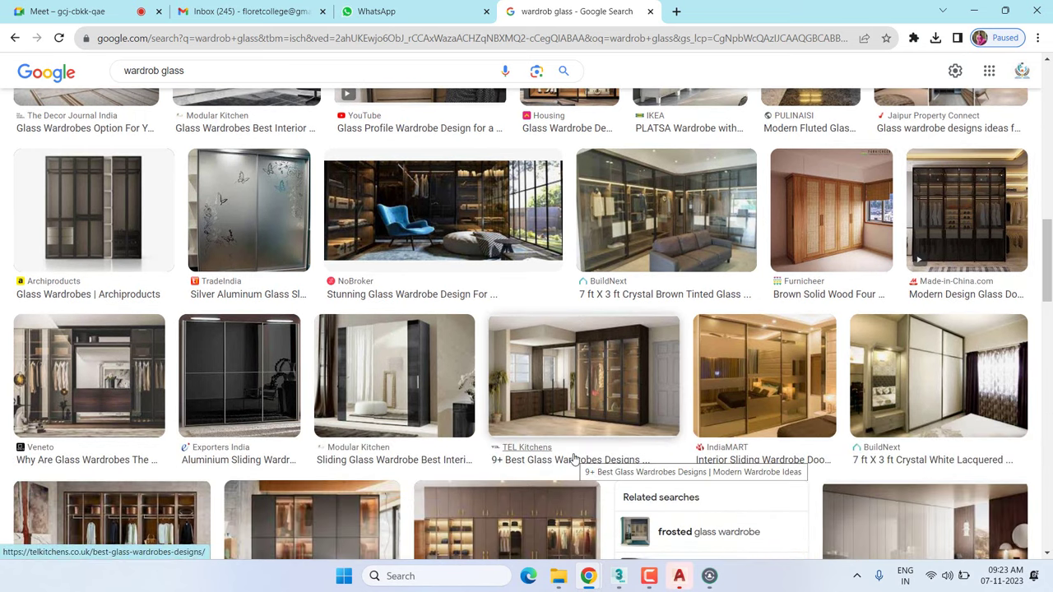
scroll(574, 459, down, 2)
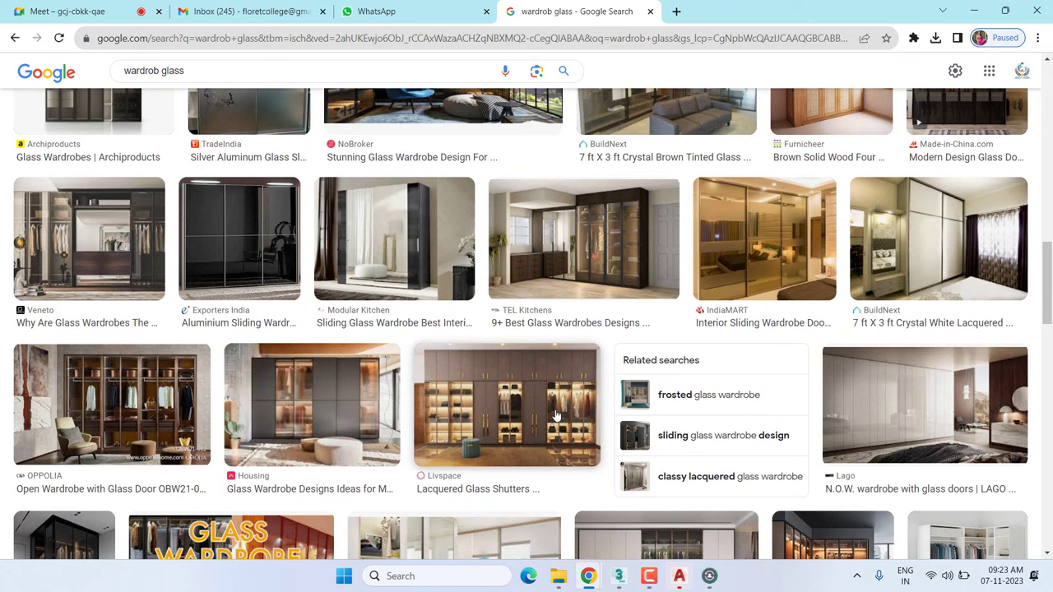
Preview the Livspace lacquered glass shutters wardrobe image
click(457, 421)
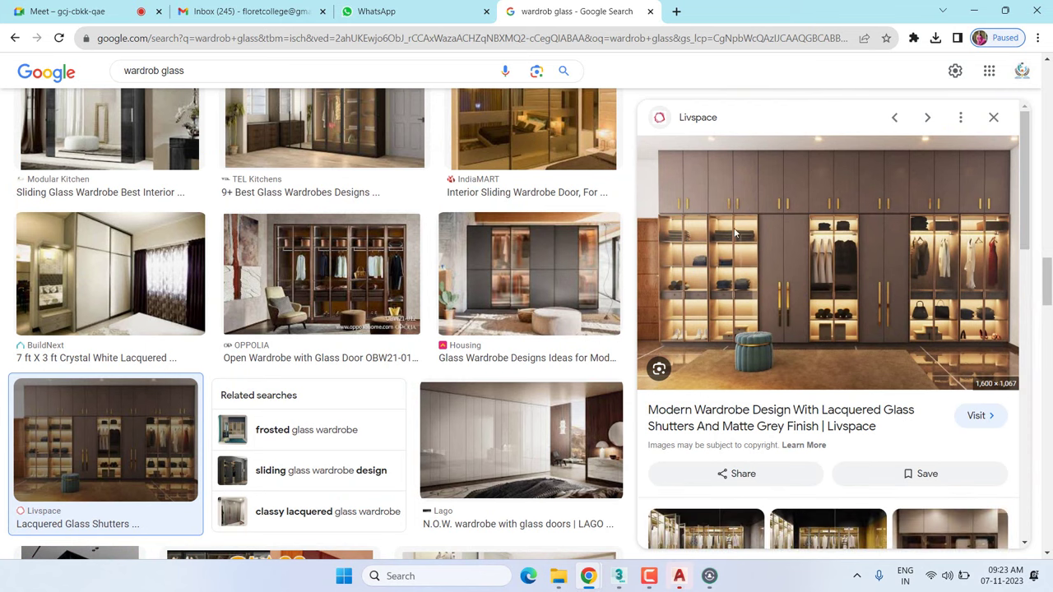
scroll(491, 319, down, 3)
scroll(491, 319, down, 3)
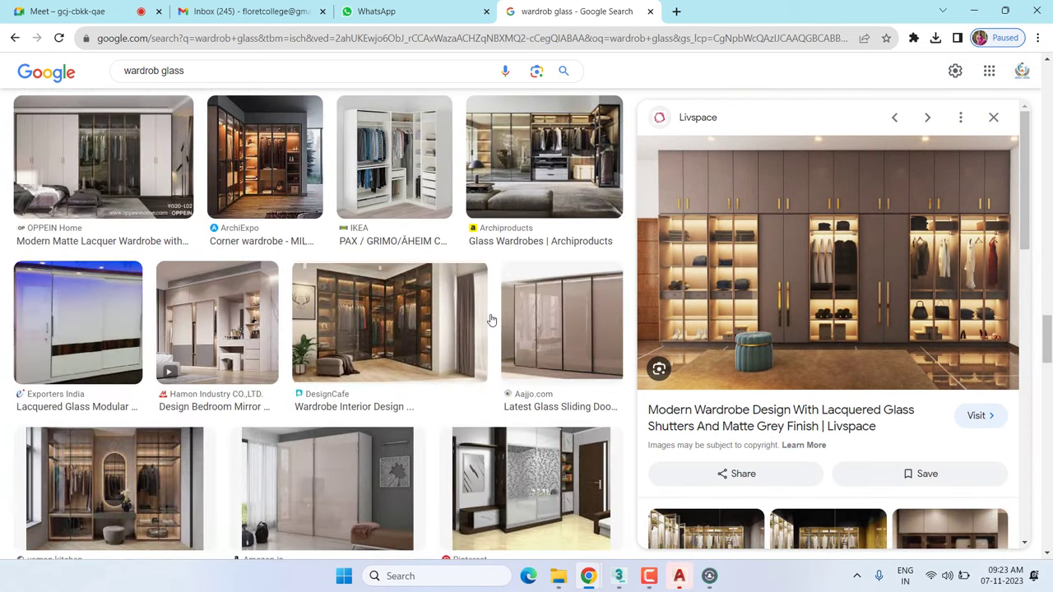
scroll(491, 319, down, 3)
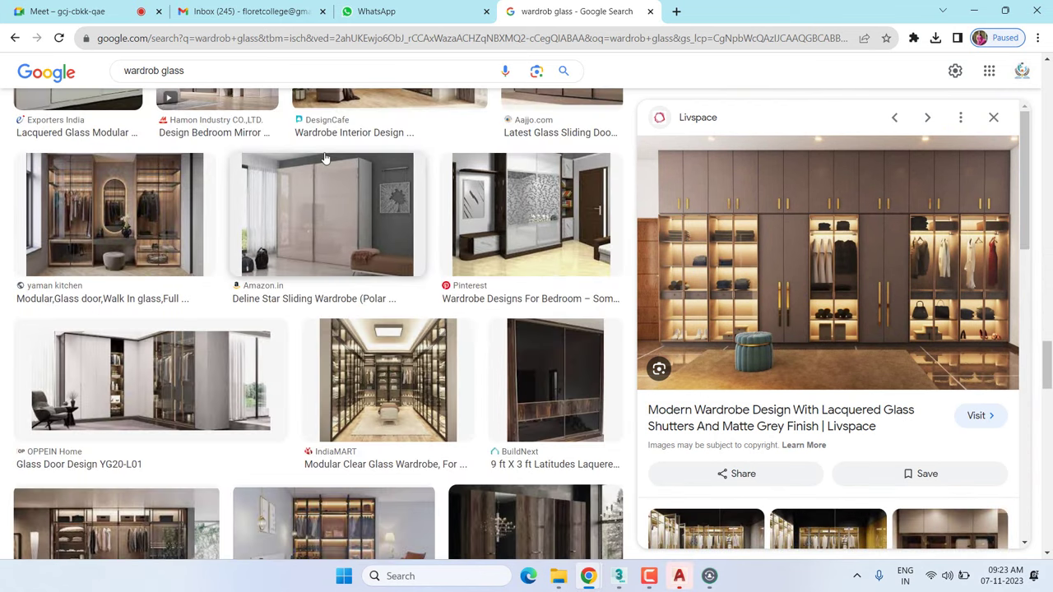
click(124, 72)
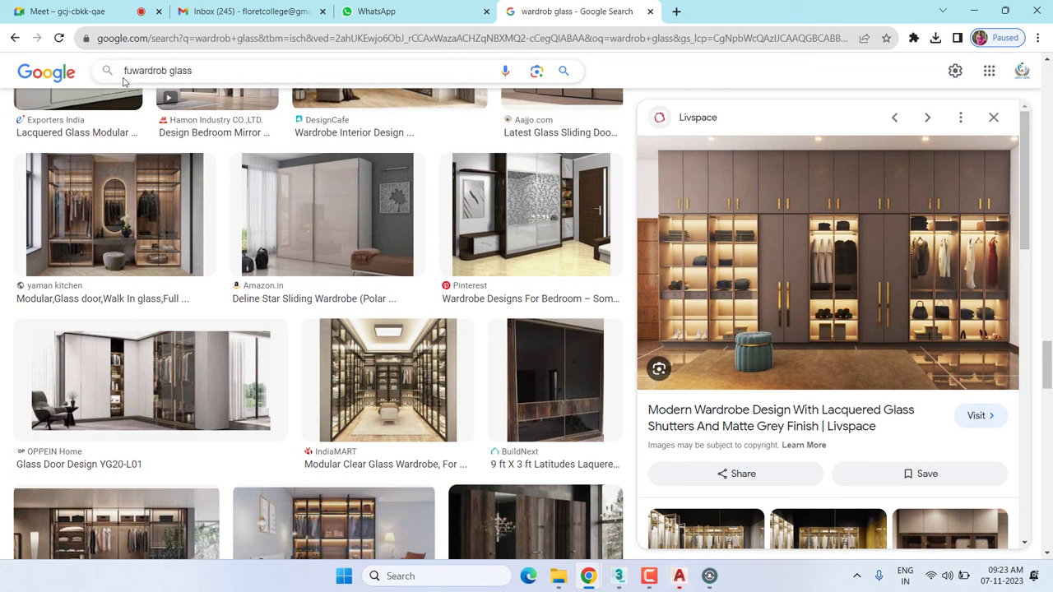
Search images for 'fluted wardrobe glass' using the corrected spelling
text(d)
key(Return)
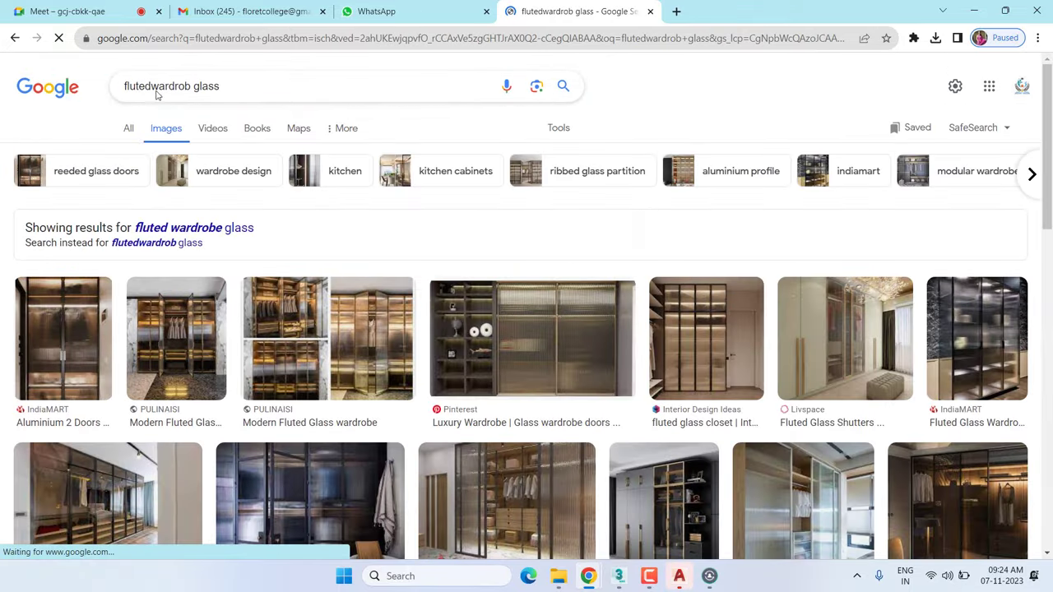
click(183, 231)
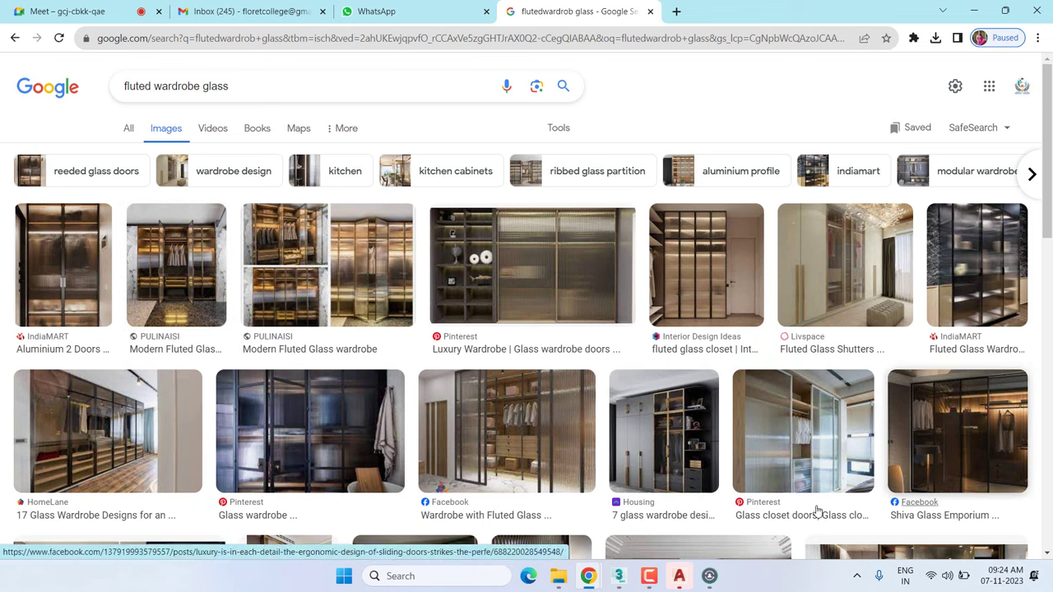
Preview the Pinterest and Facebook results, ending on the Livspace Fluted Glass image
click(771, 457)
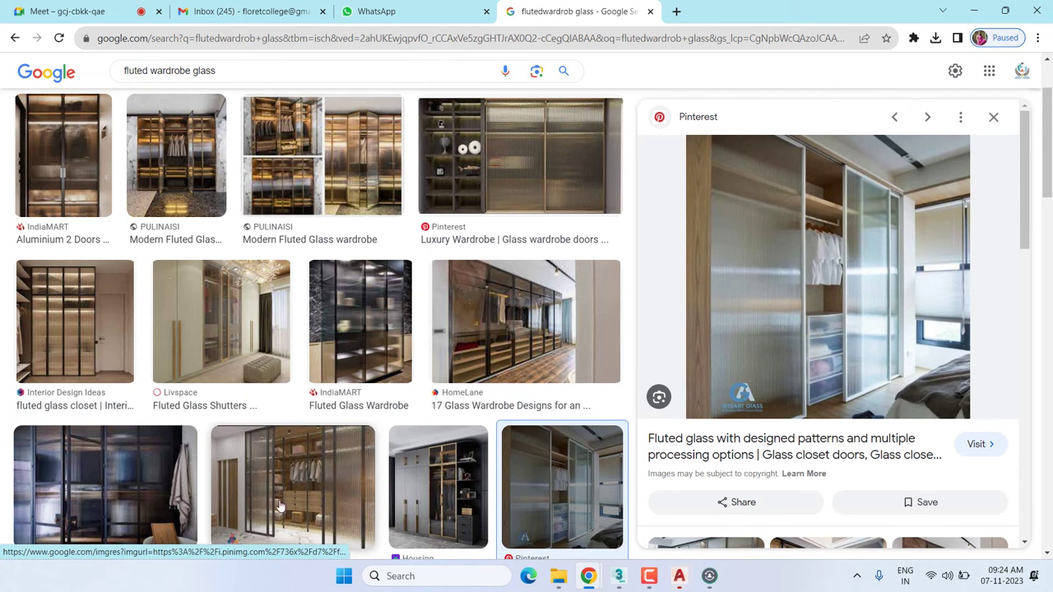
click(355, 482)
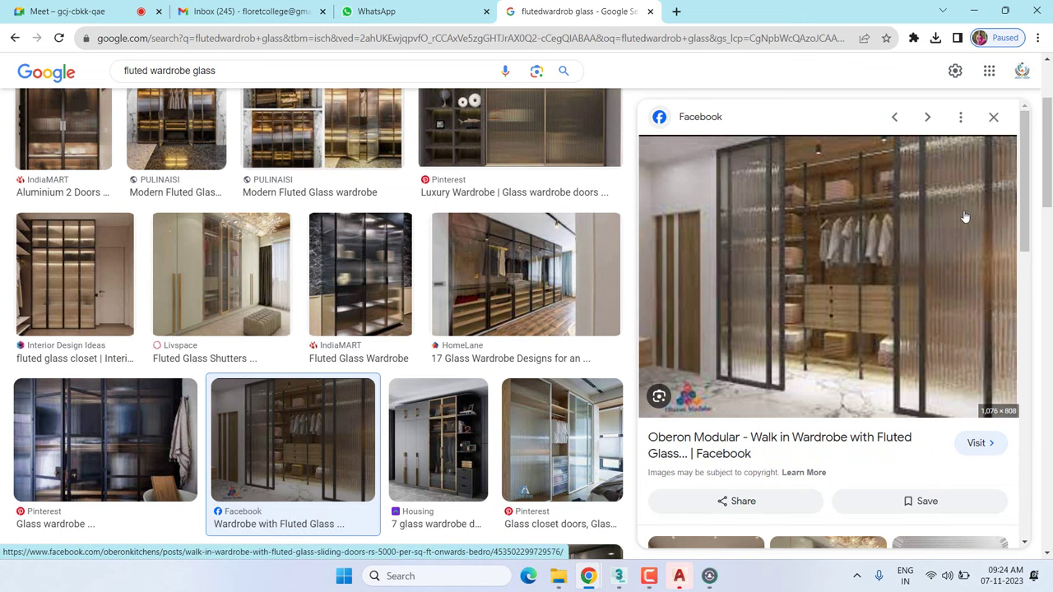
scroll(935, 270, down, 2)
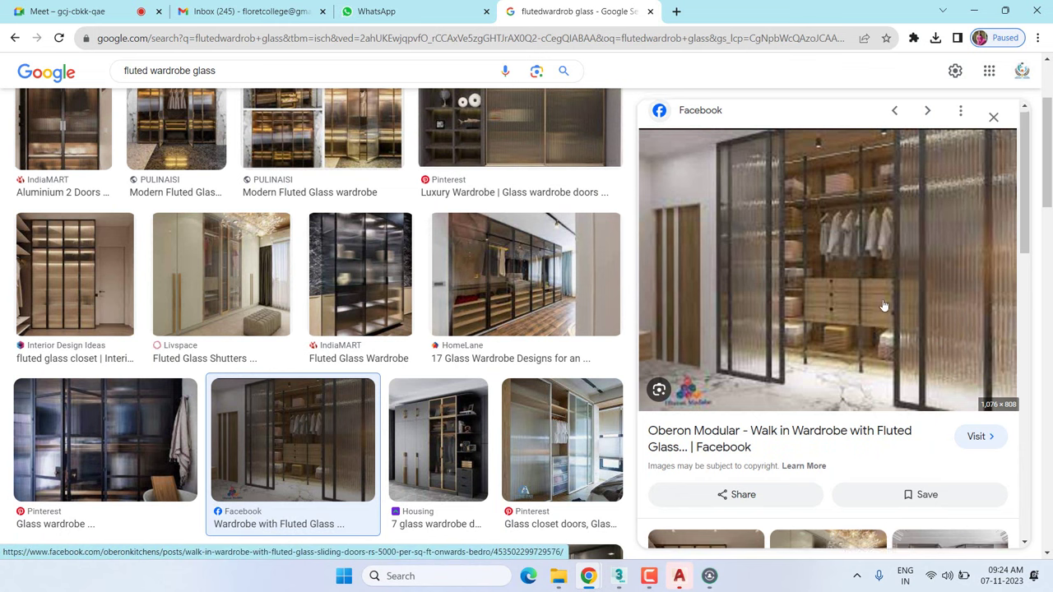
scroll(221, 311, down, 3)
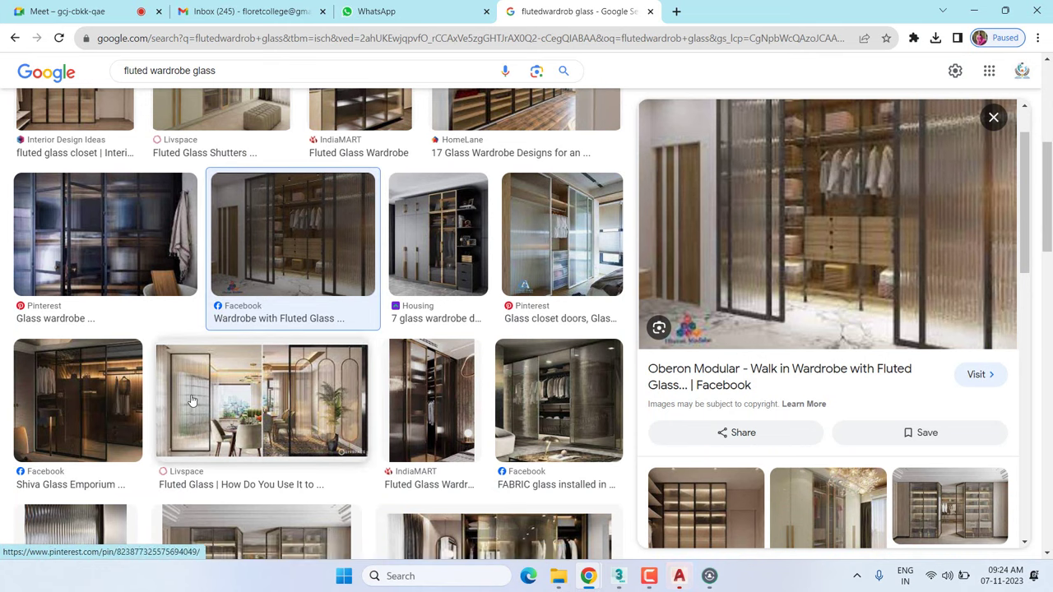
click(261, 399)
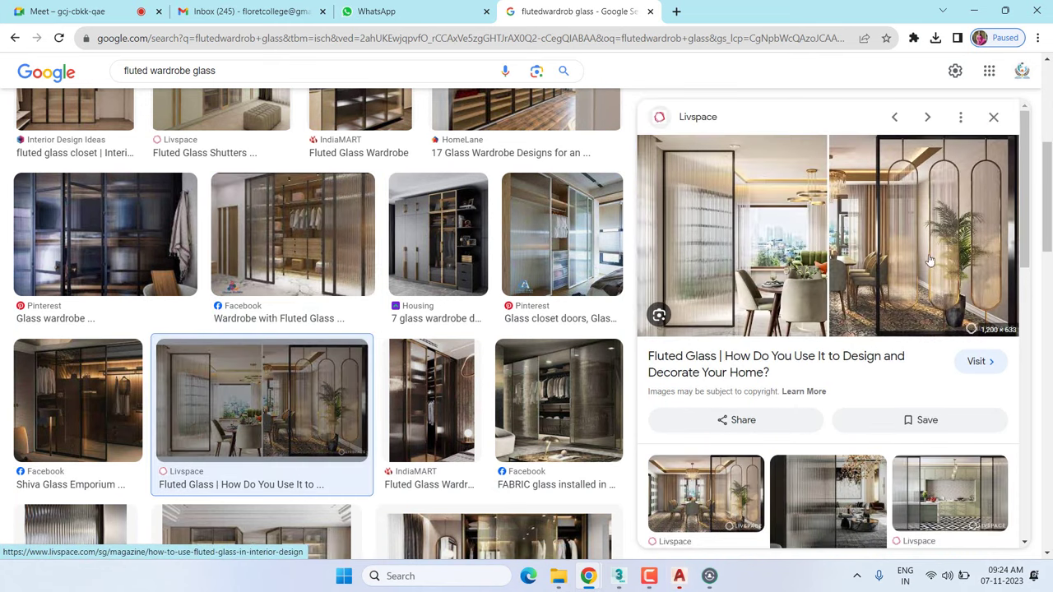
Zoom and pan out to the whole wall, then deselect the magenta shutter frame
click(588, 576)
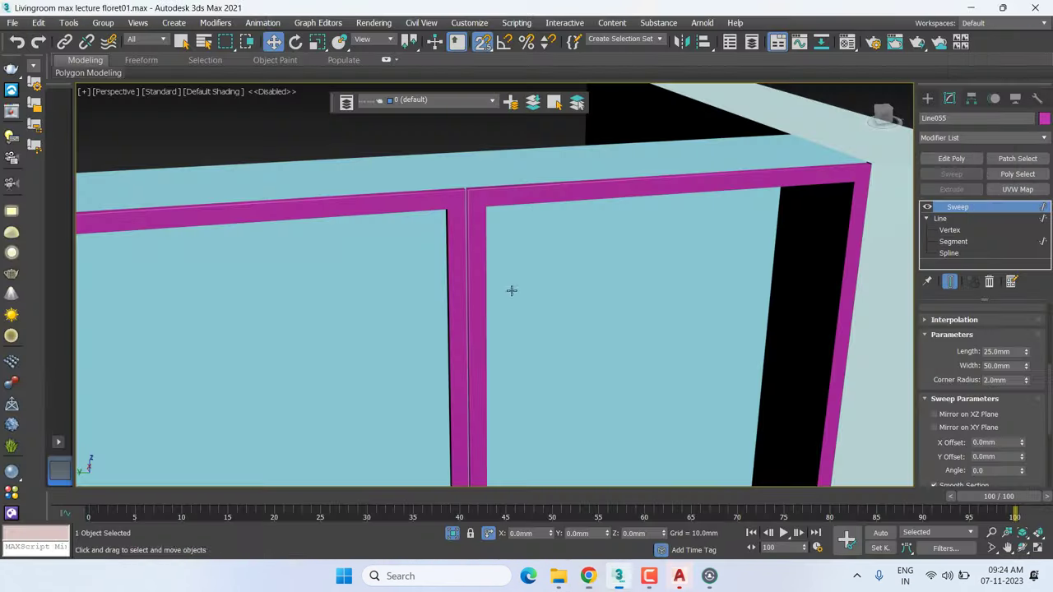
scroll(477, 234, down, 3)
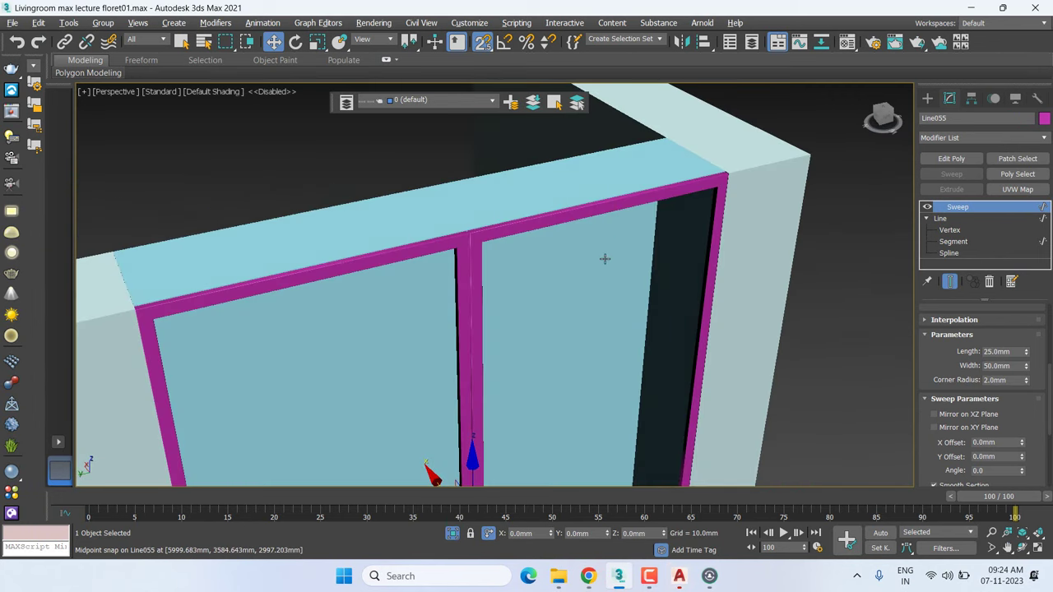
scroll(604, 259, down, 5)
middle_drag(607, 276, 605, 238)
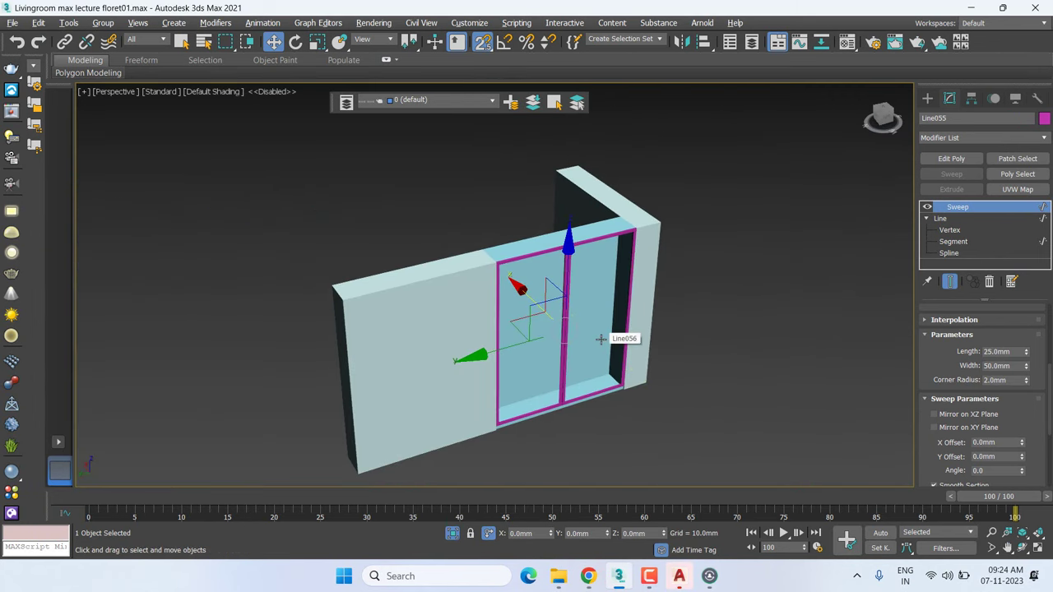
click(724, 297)
Turn off Isolate Selection to show the full living room, then return to Chrome's image results
scroll(635, 270, up, 2)
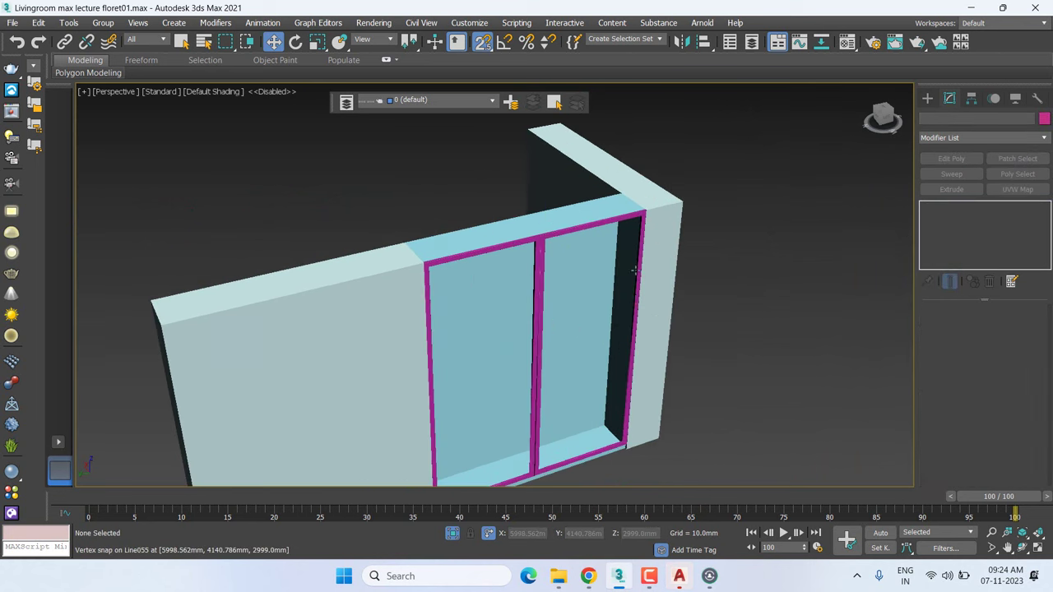
click(453, 534)
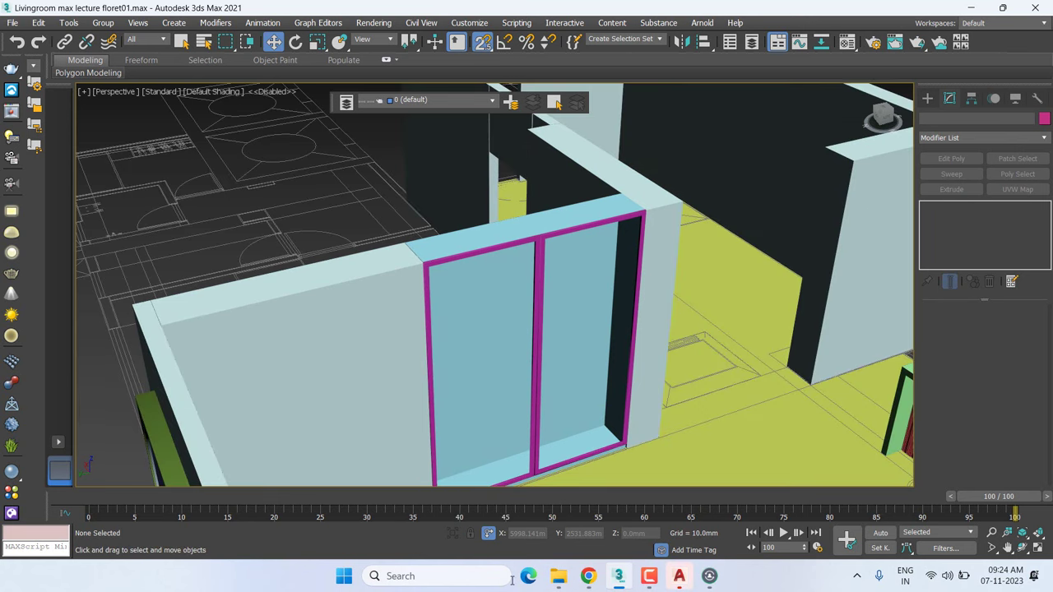
mouse_move(588, 576)
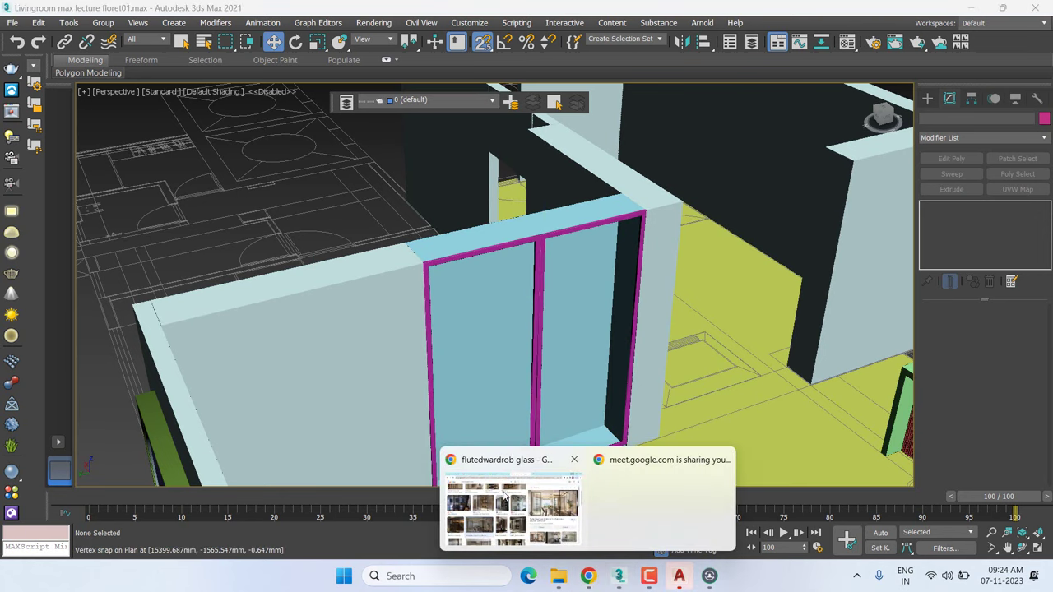
click(527, 502)
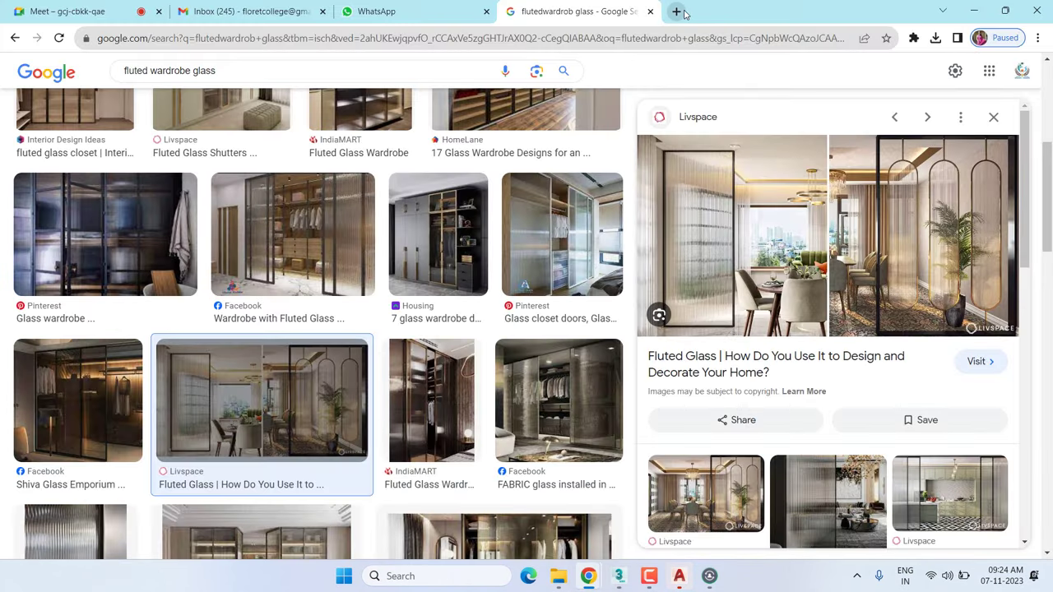
Google 'polyhaven texture' in a new tab and open the Poly Haven Textures library
key(ctrl+t)
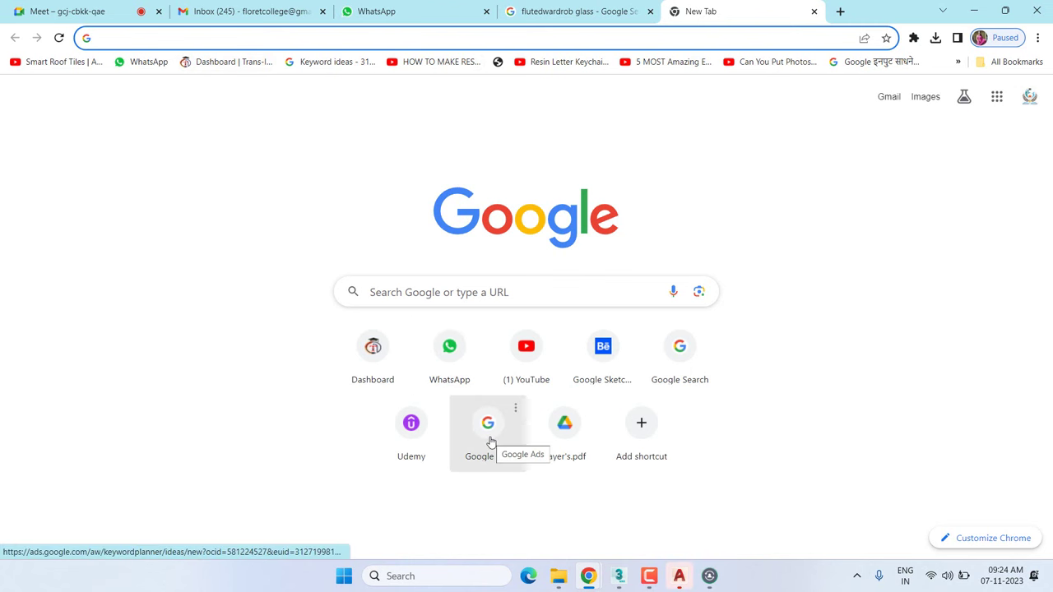
click(441, 296)
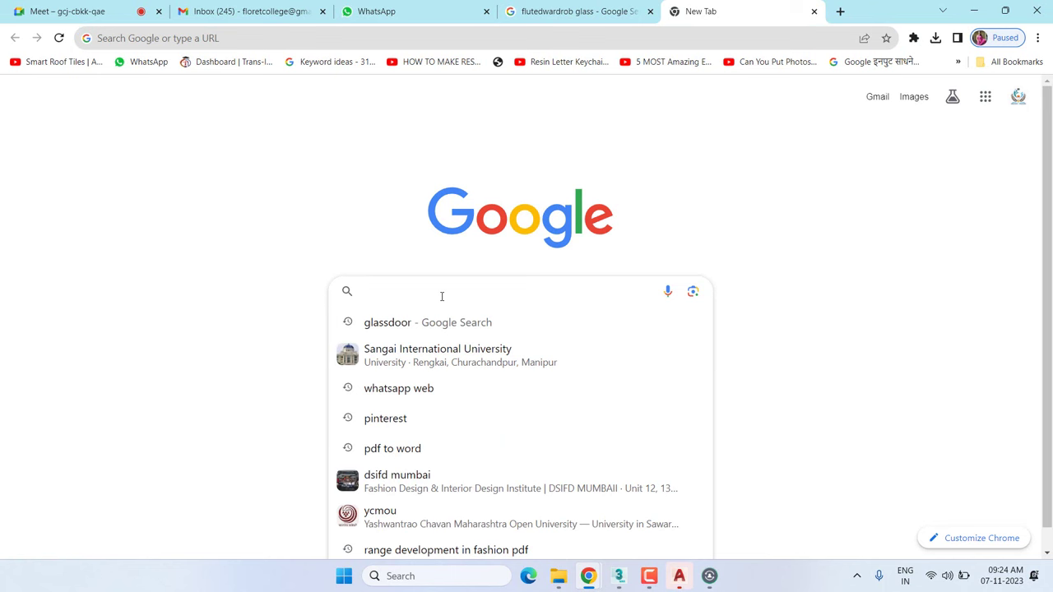
text(pol)
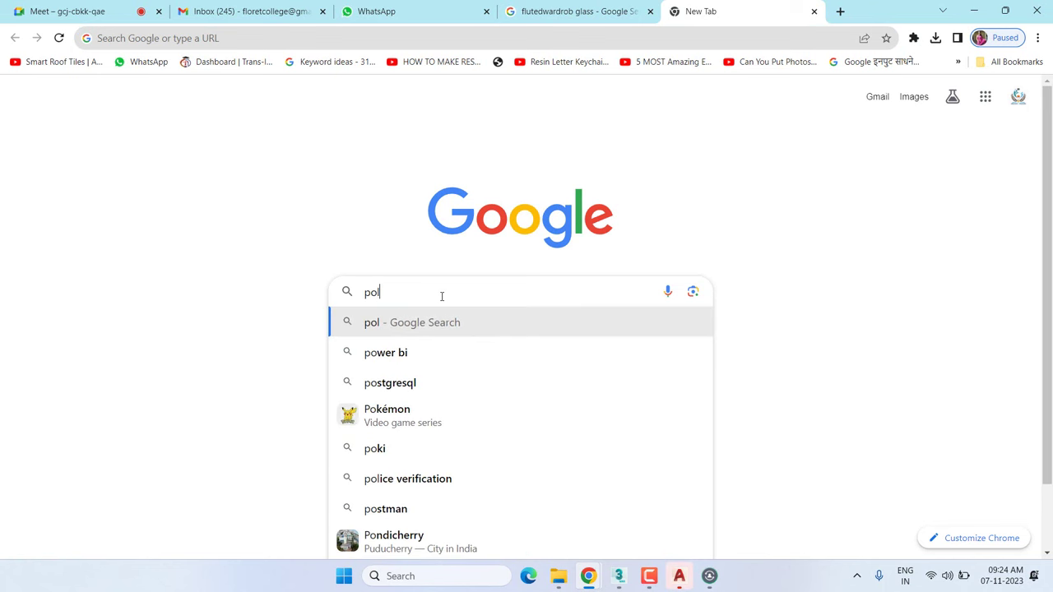
text(y)
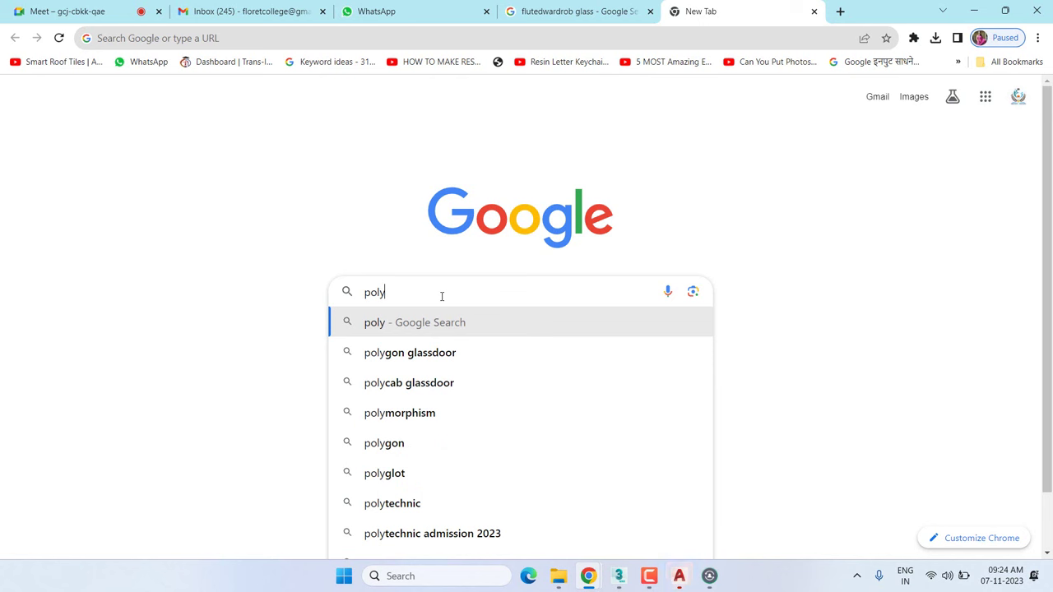
text(ha)
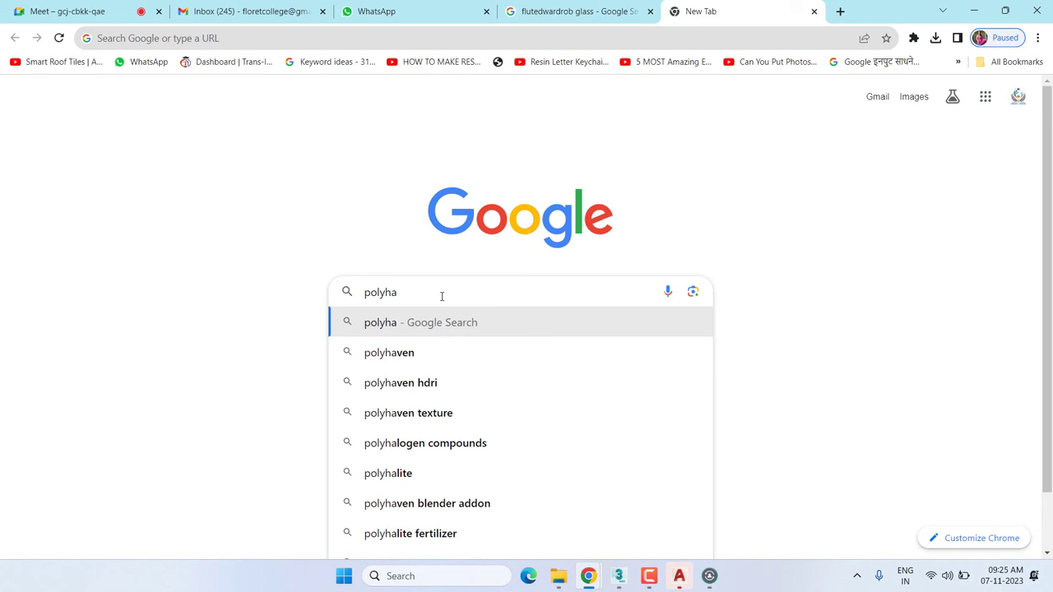
click(470, 414)
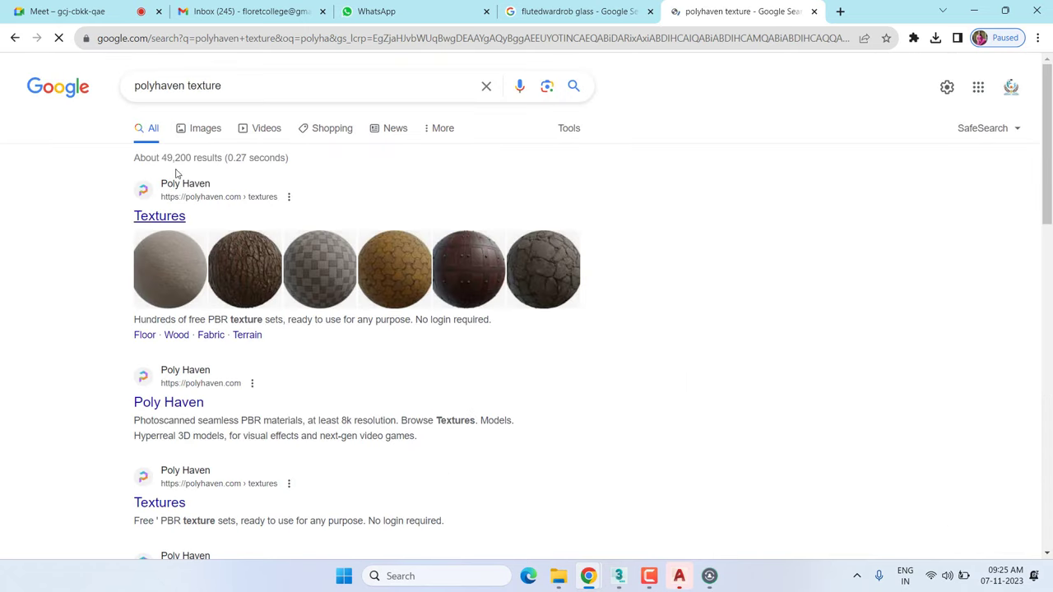
click(152, 216)
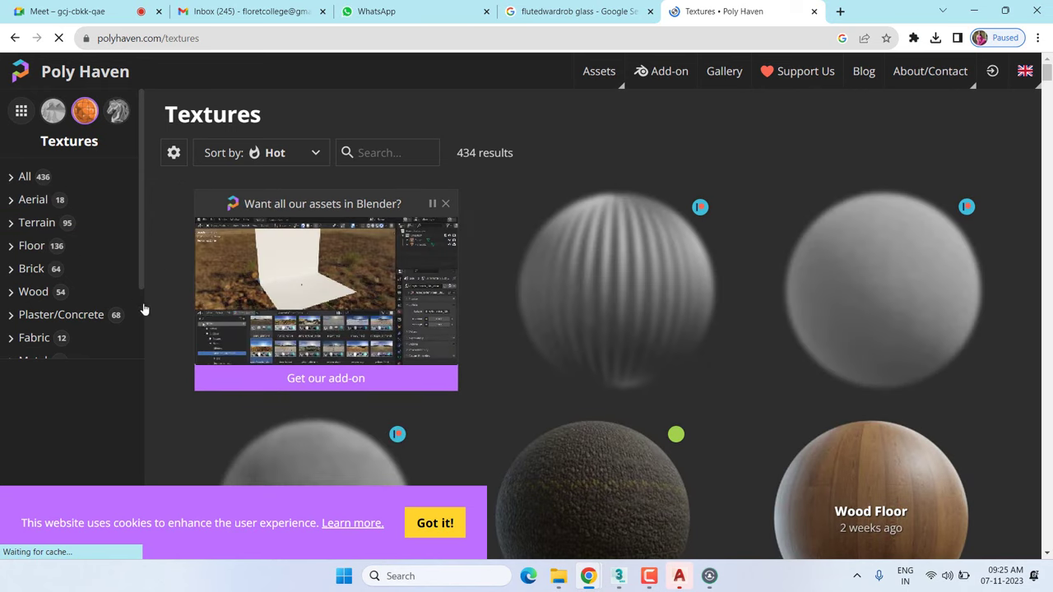
Filter Poly Haven textures to Wood, narrow to Outdoor, then view the Terrain textures before returning to 3ds Max
click(38, 294)
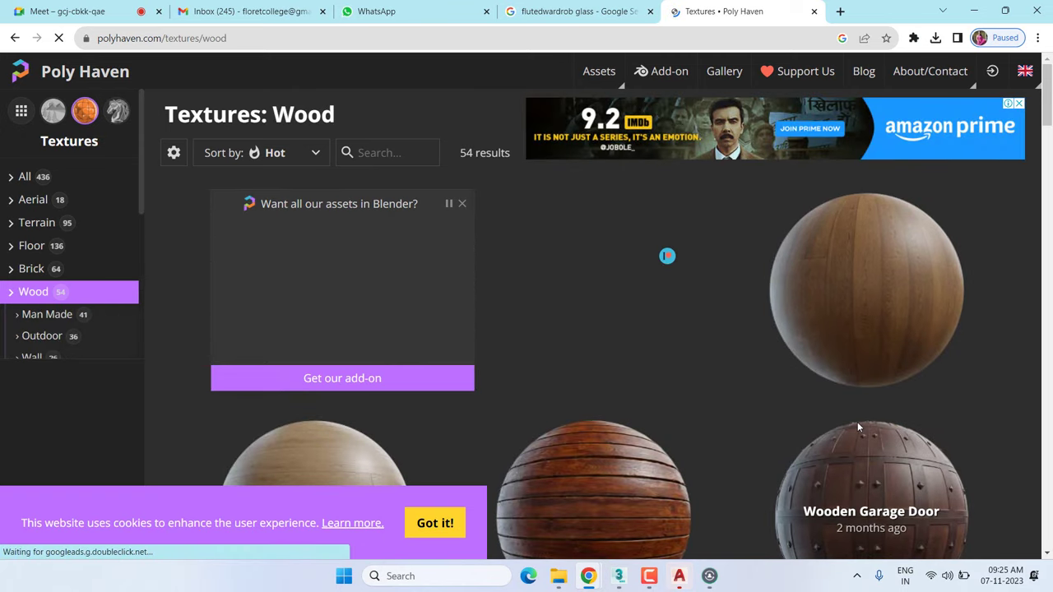
scroll(857, 422, down, 2)
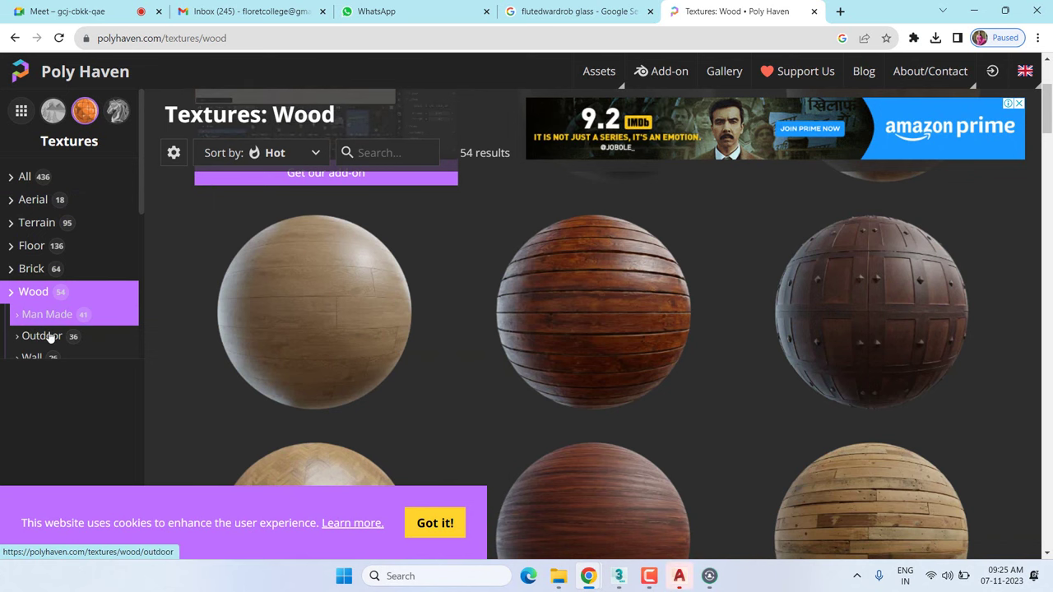
click(49, 338)
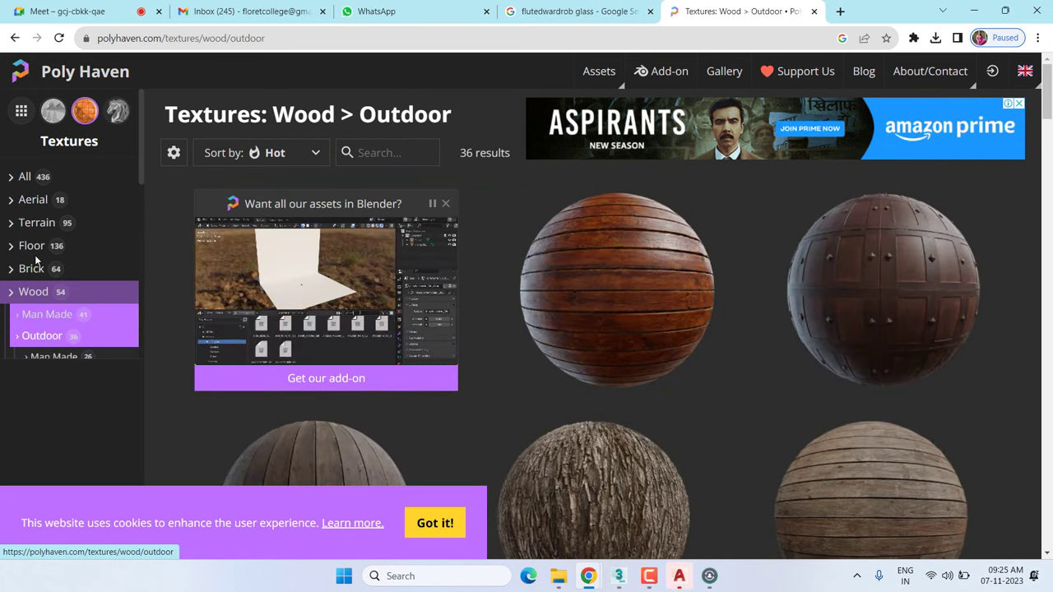
click(35, 223)
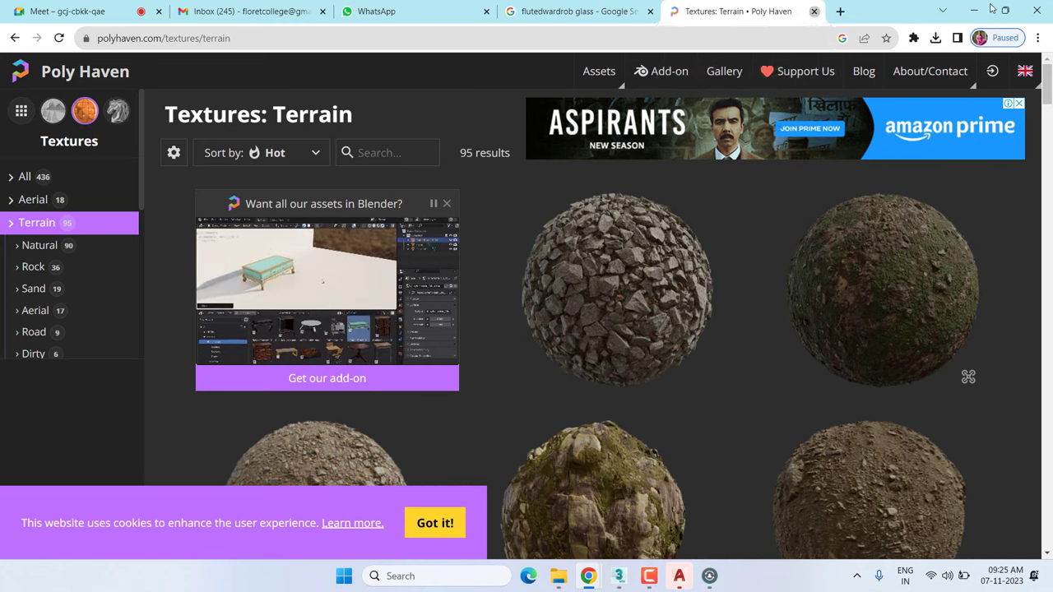
click(974, 11)
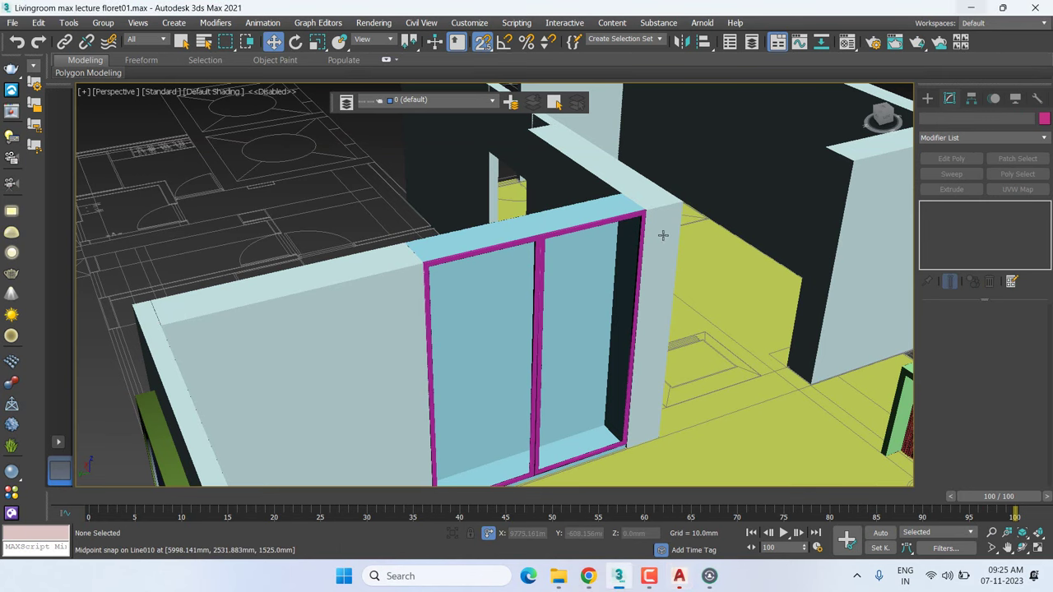
Pan and zoom the Perspective view along the living room
scroll(663, 236, down, 3)
scroll(661, 232, down, 3)
scroll(486, 306, up, 2)
middle_drag(486, 306, 452, 306)
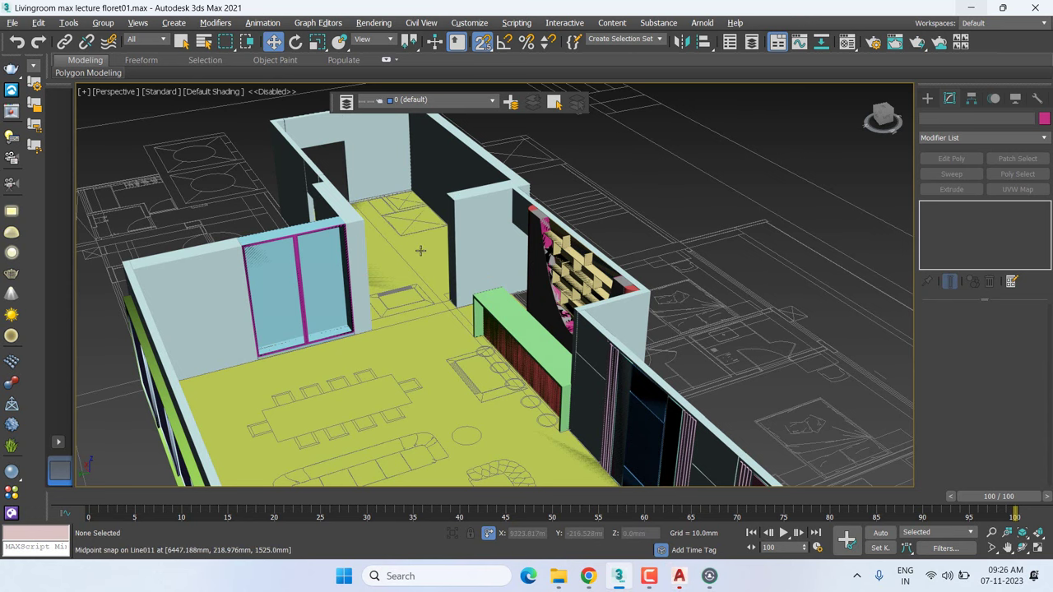
middle_drag(433, 254, 493, 405)
scroll(492, 405, down, 2)
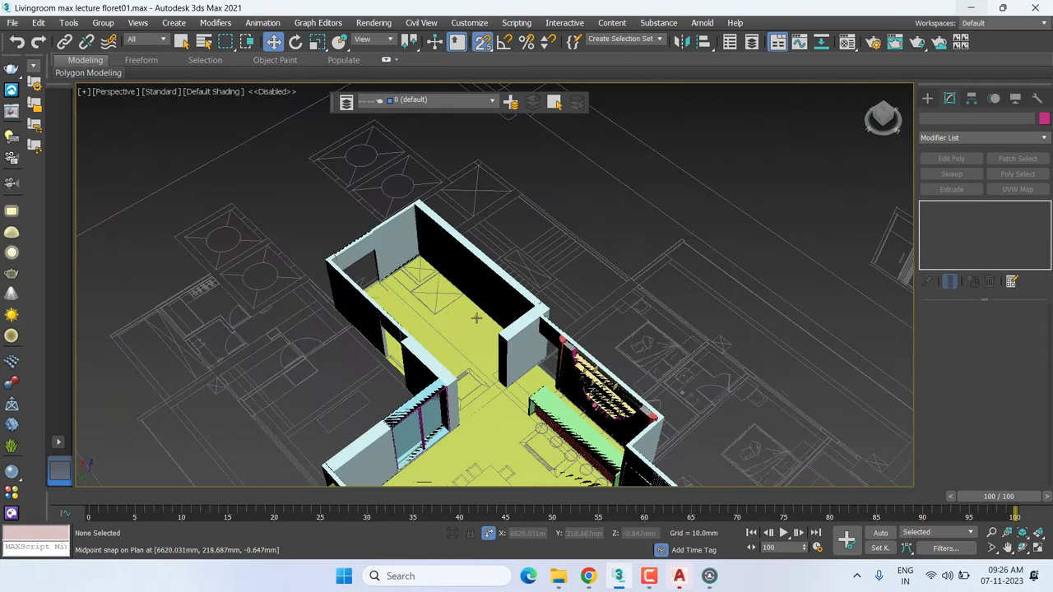
scroll(430, 299, up, 3)
scroll(447, 206, up, 3)
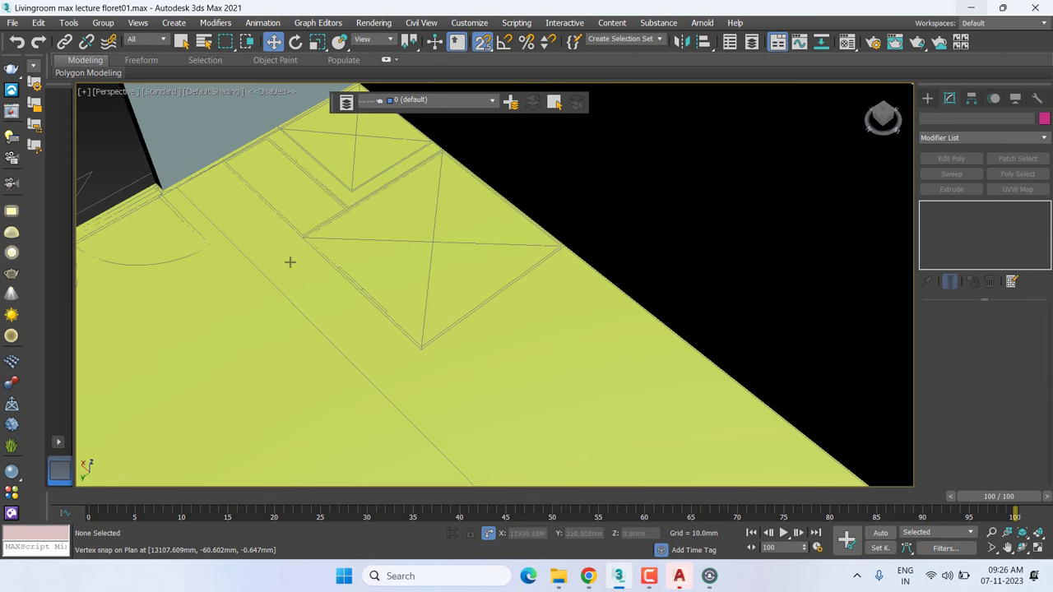
scroll(510, 336, down, 3)
scroll(510, 337, down, 3)
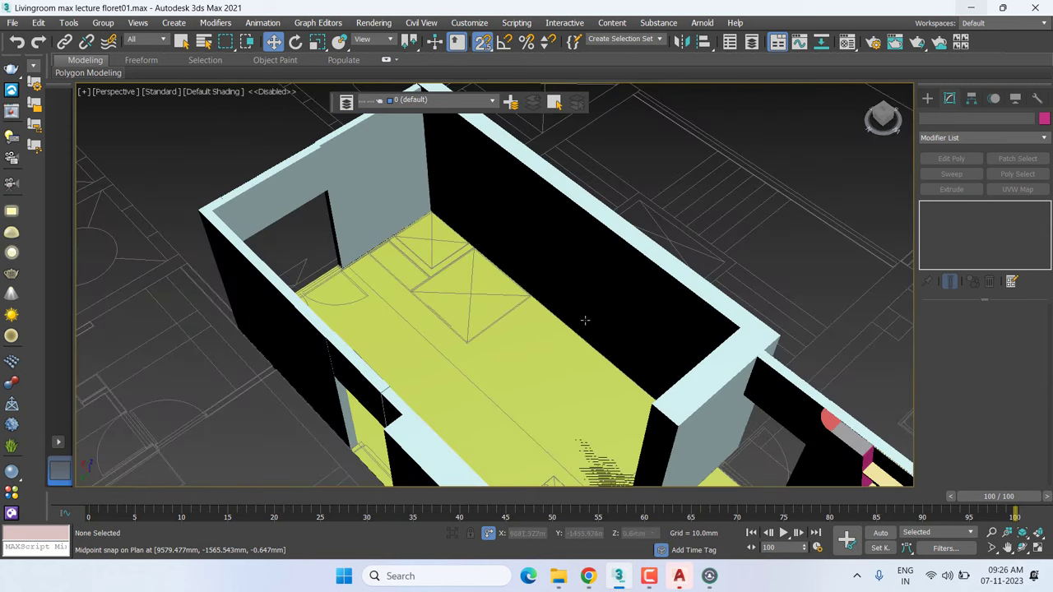
scroll(609, 383, up, 1)
scroll(557, 270, up, 1)
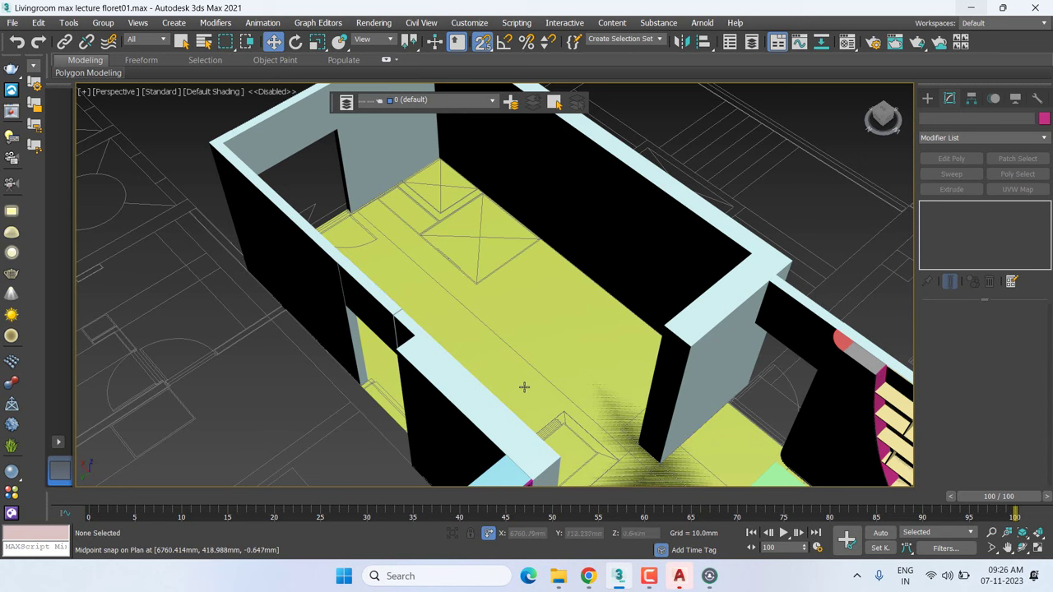
Orbit to a frontal view of the living room, then zoom out to the whole floor plan
alt+middle_drag(543, 325, 428, 302)
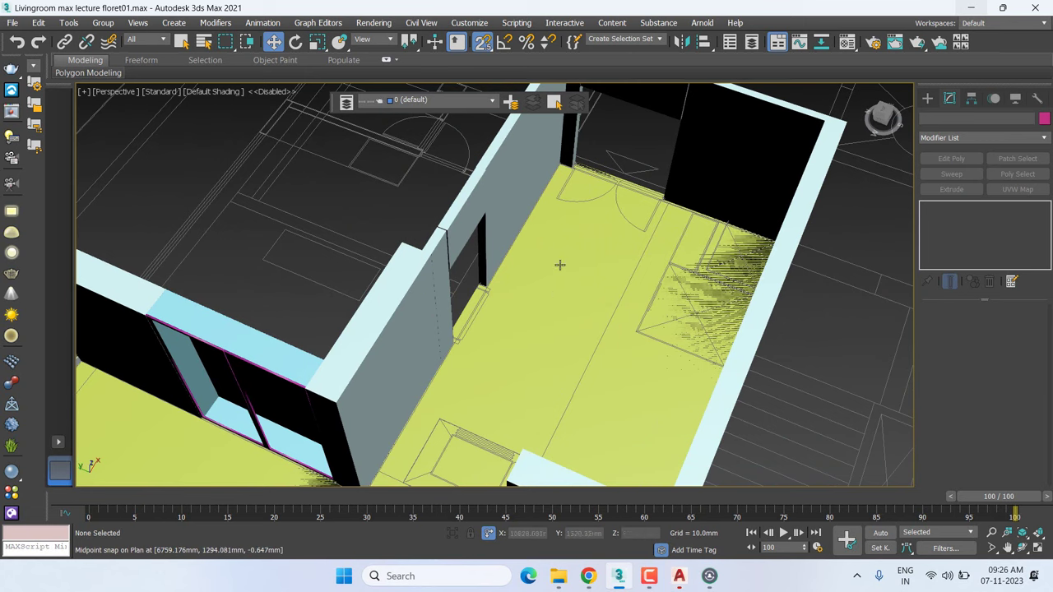
scroll(574, 278, down, 5)
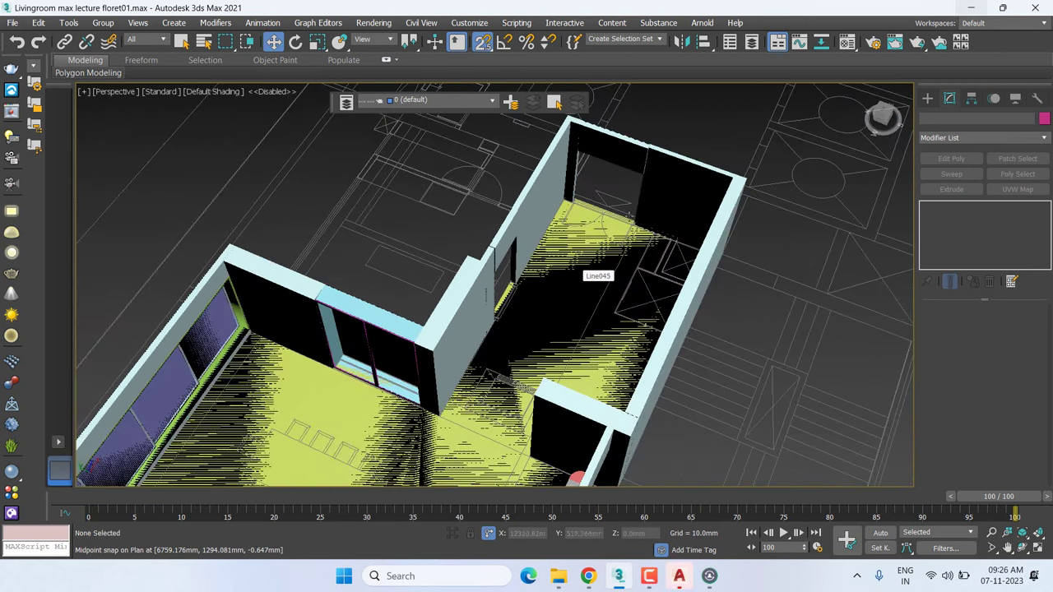
mouse_move(498, 339)
alt+middle_down()
mouse_move(664, 325)
mouse_move(423, 313)
alt+middle_up()
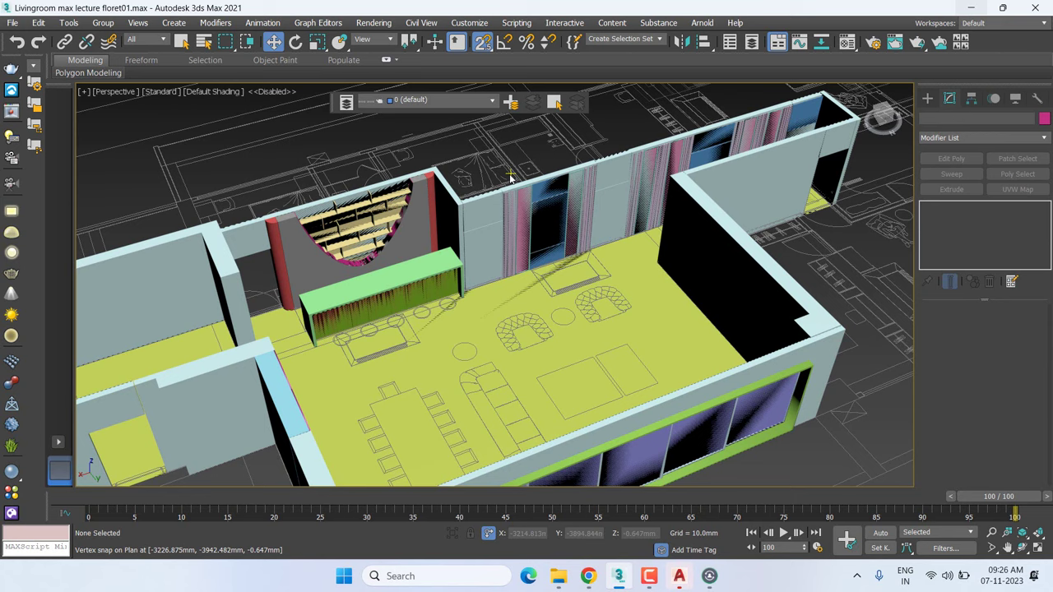
mouse_move(527, 270)
alt+middle_down()
mouse_move(670, 262)
mouse_move(632, 277)
alt+middle_up()
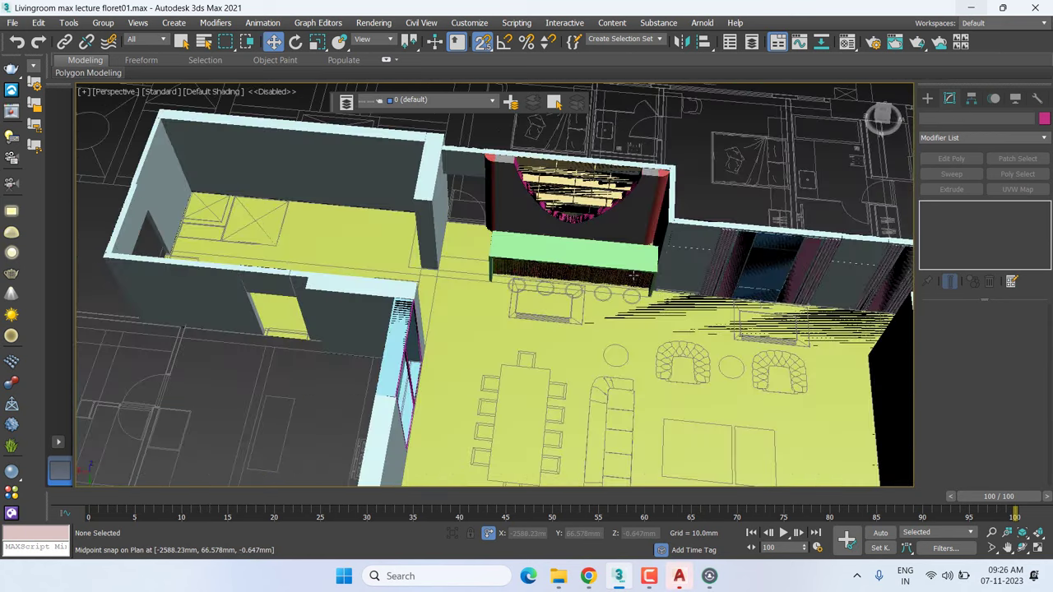
scroll(632, 278, down, 3)
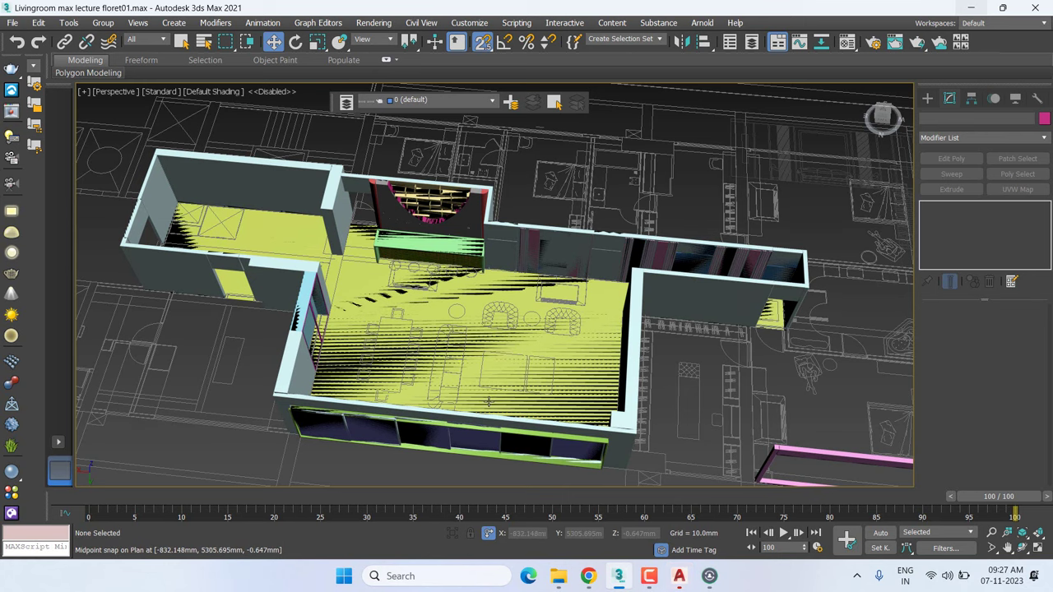
scroll(490, 371, down, 2)
scroll(489, 372, down, 3)
scroll(490, 371, down, 2)
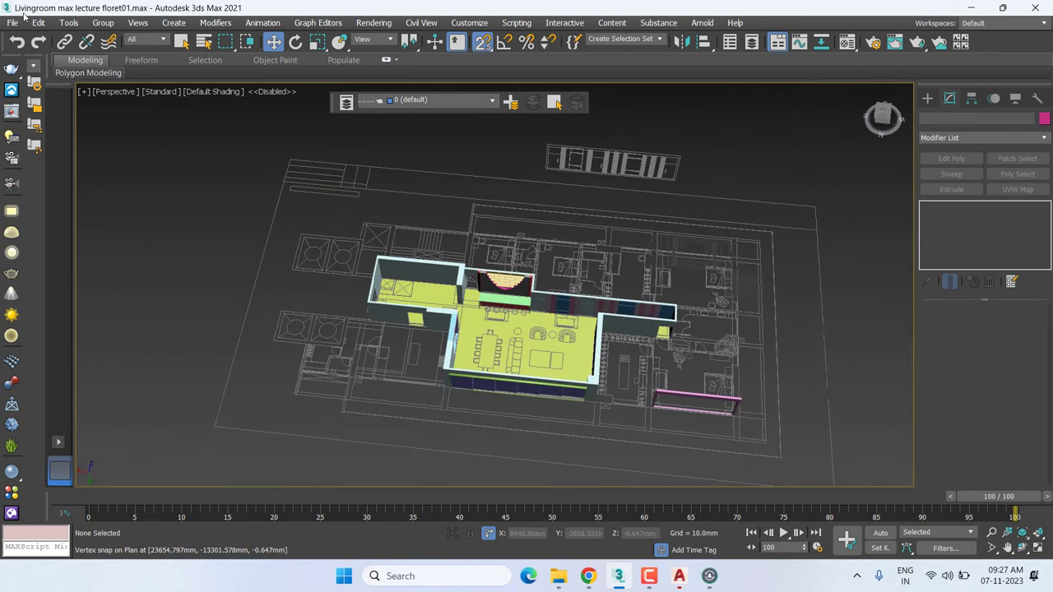
Save As with the + increment button, creating Livingroom max lecture floret02.max
click(14, 23)
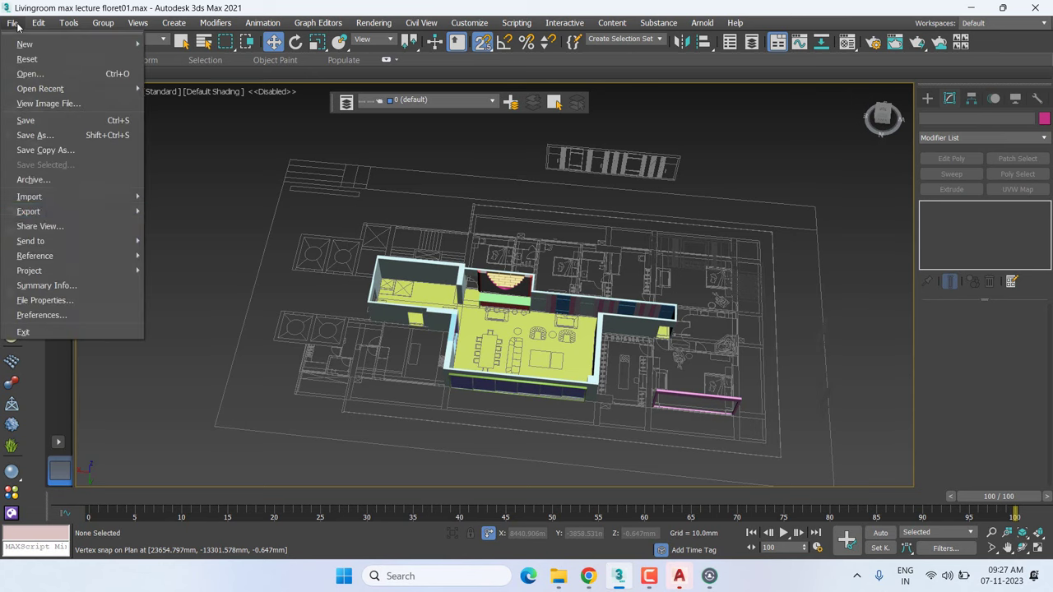
click(43, 141)
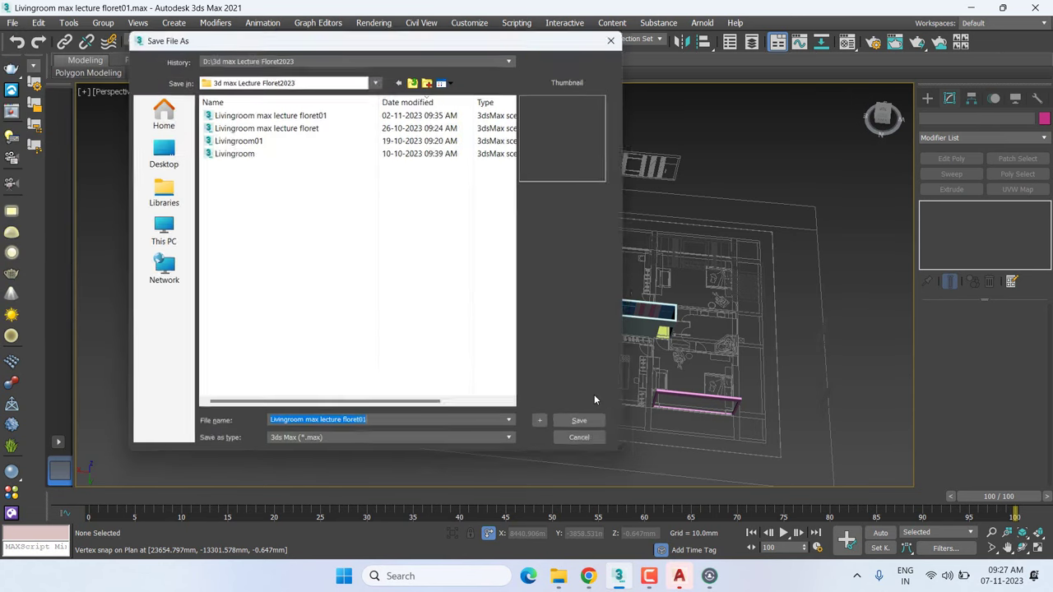
click(546, 429)
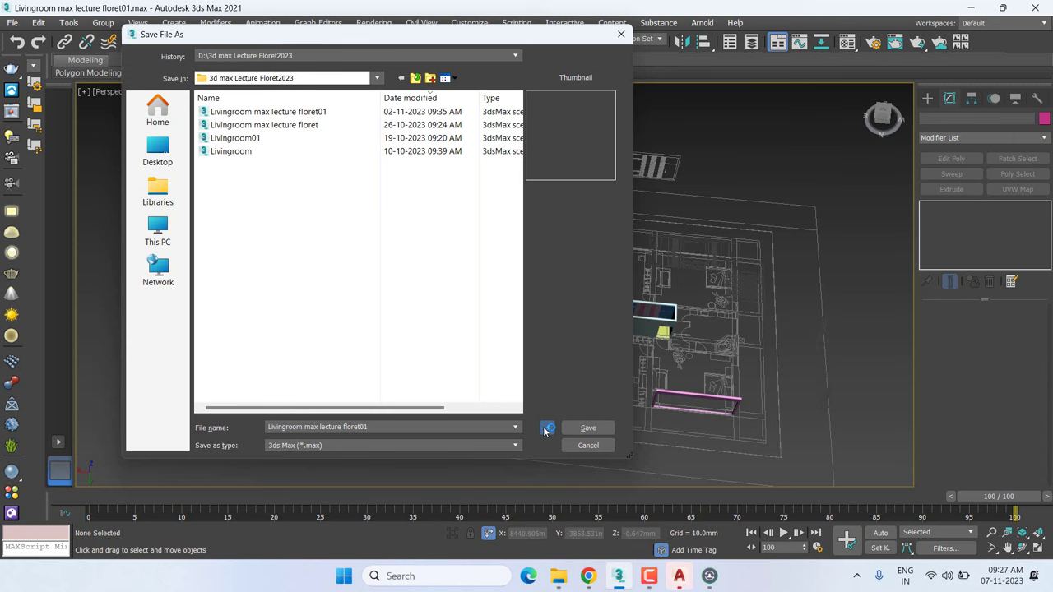
click(545, 428)
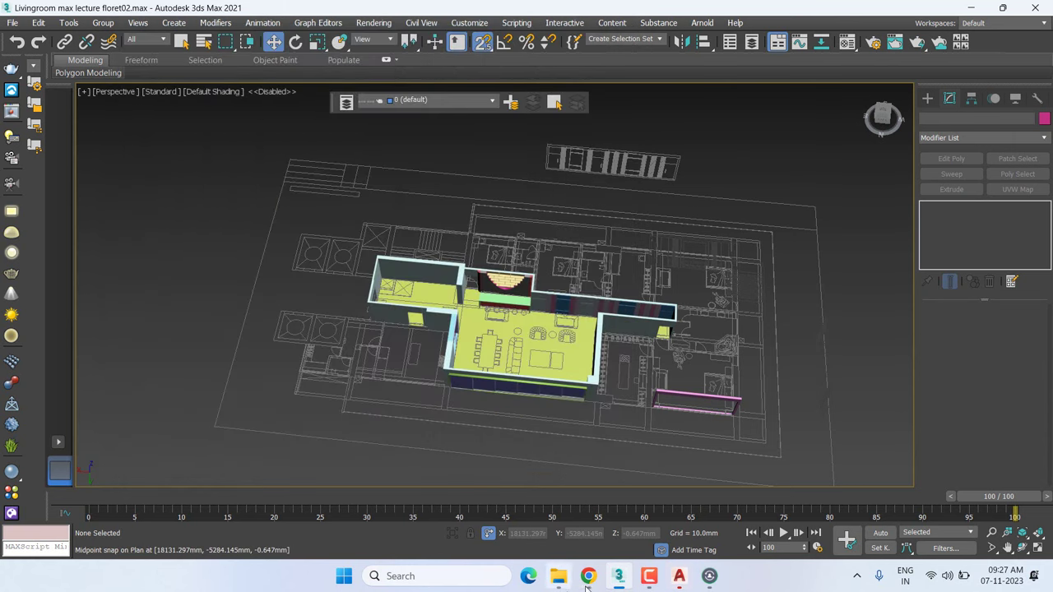
Switch to the Google Meet call, read the chat, check the participant list, and open the notifications panel
mouse_move(588, 576)
click(491, 527)
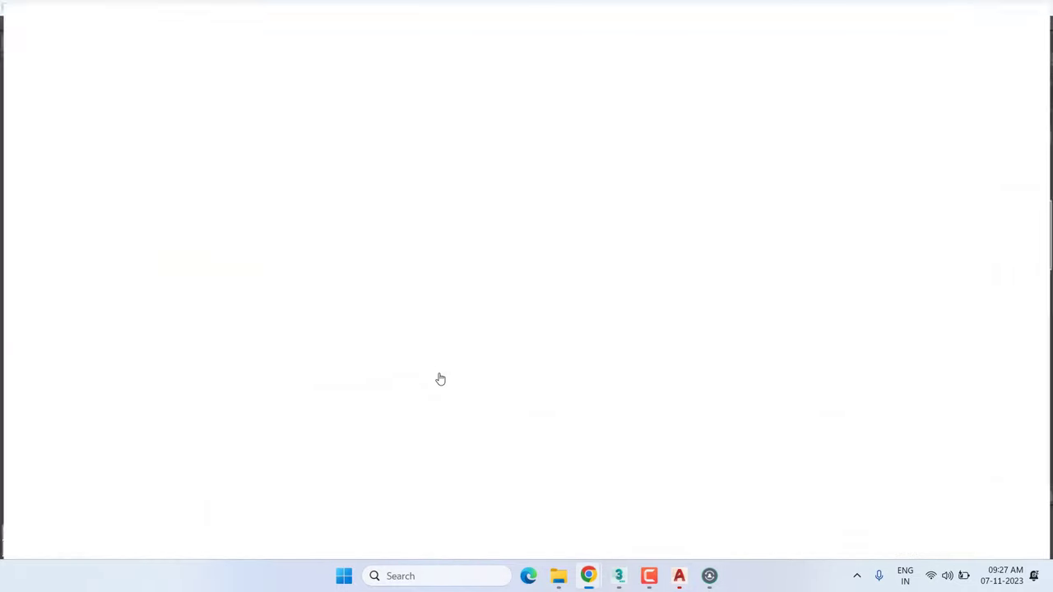
click(74, 12)
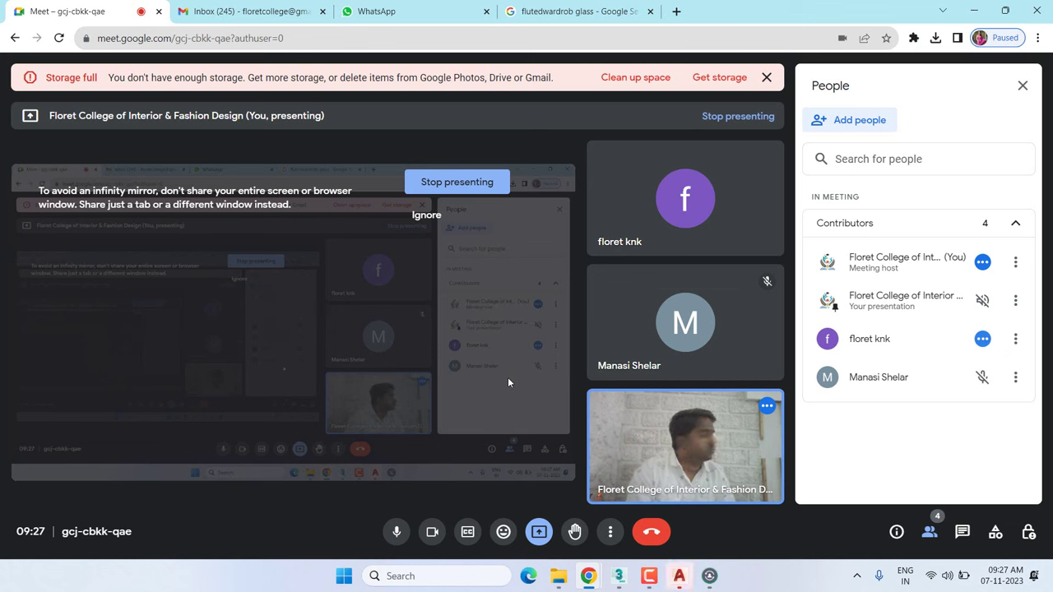
mouse_move(685, 445)
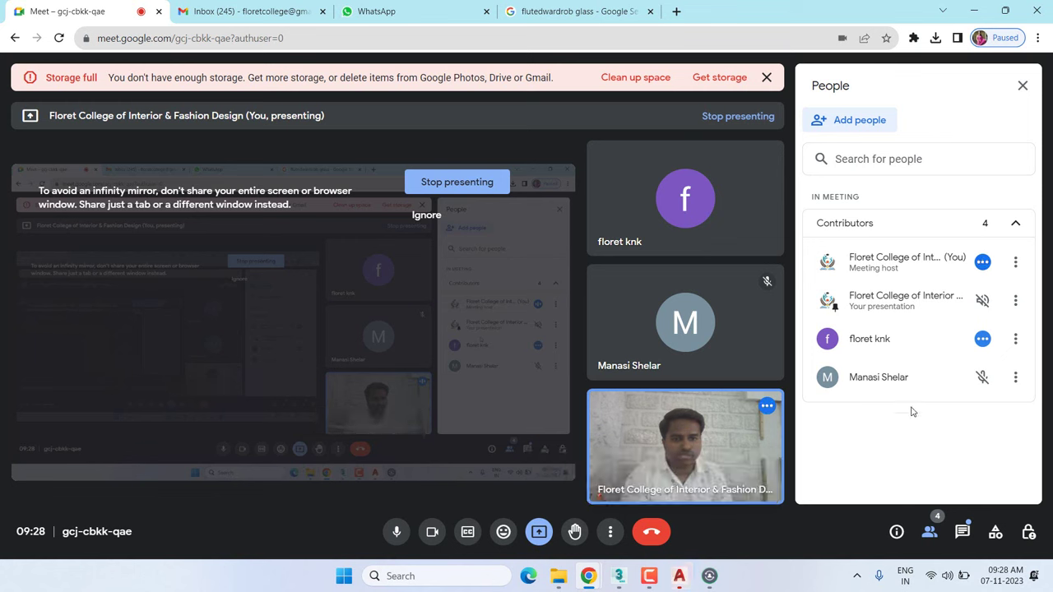
click(965, 533)
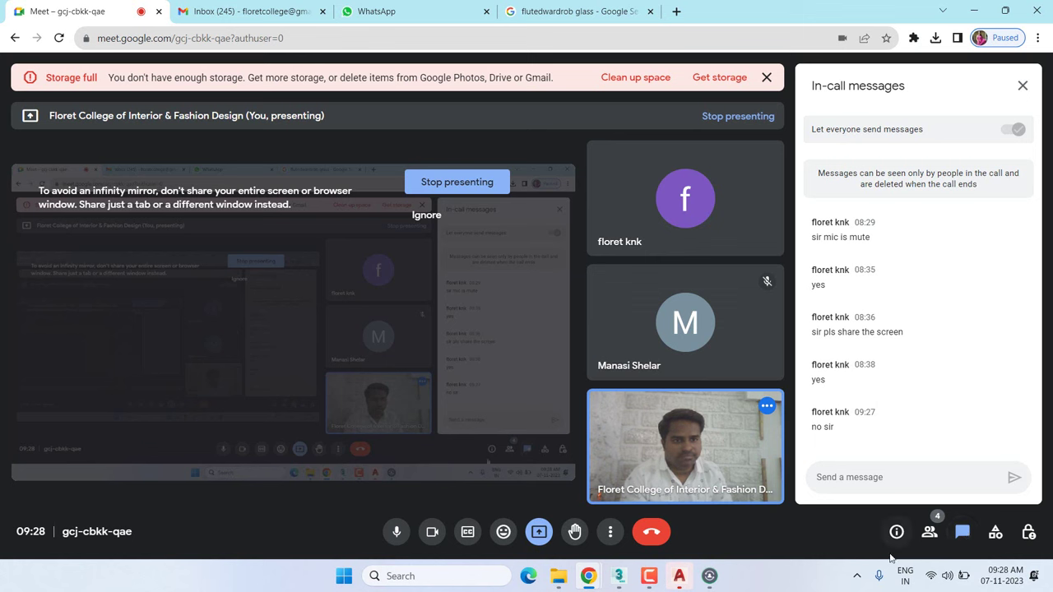
click(929, 533)
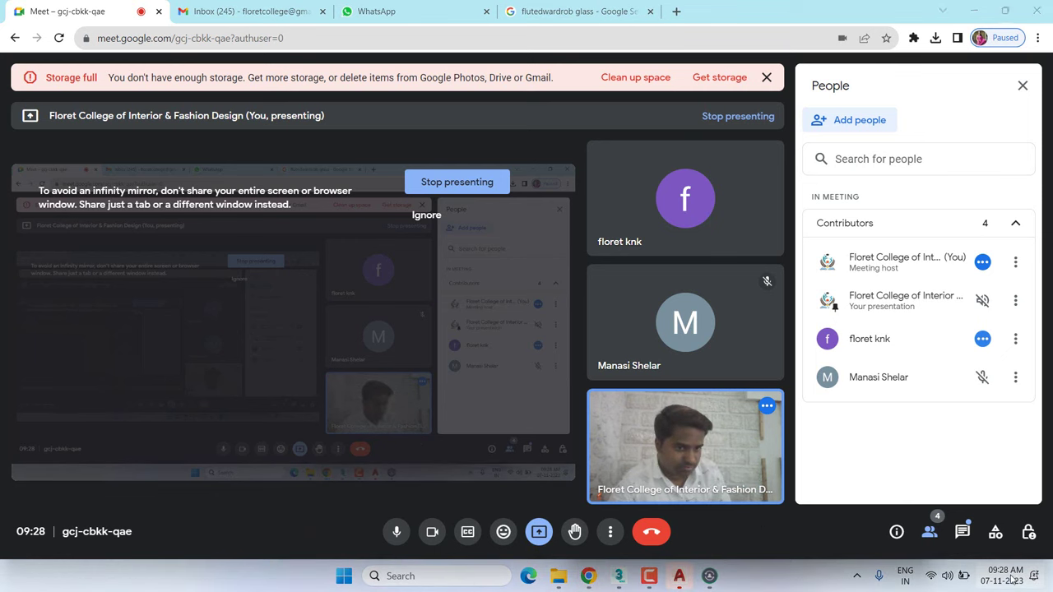
click(1015, 575)
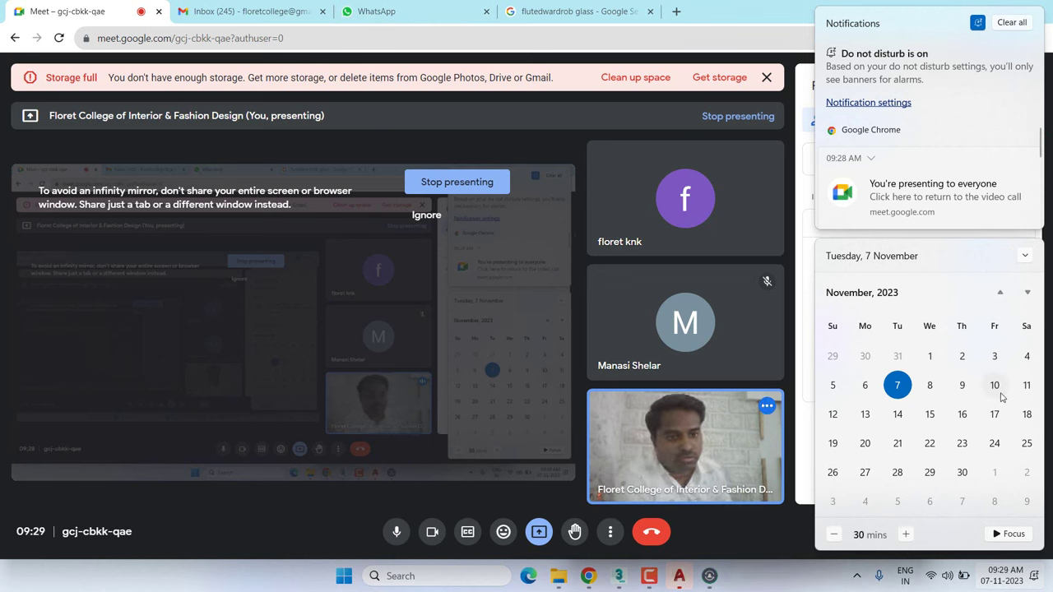
click(619, 576)
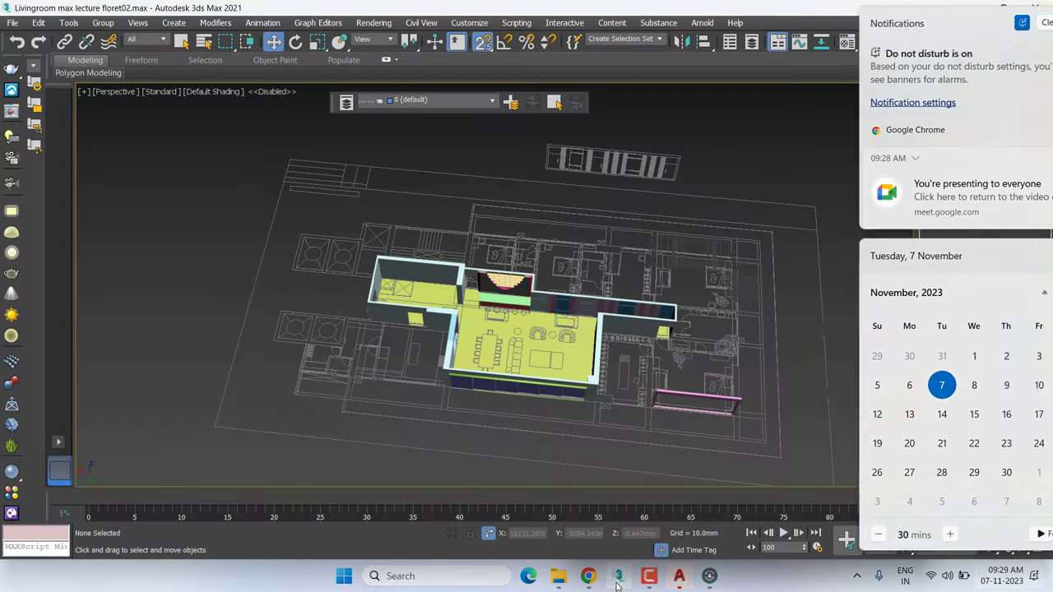
key(r)
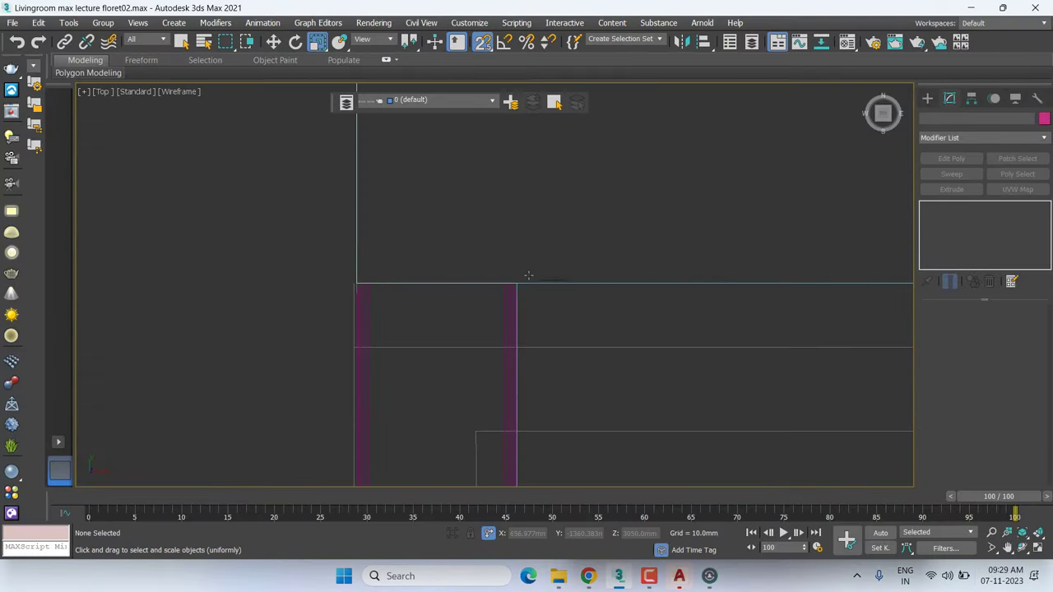
key(t)
scroll(530, 277, down, 2)
scroll(531, 279, down, 2)
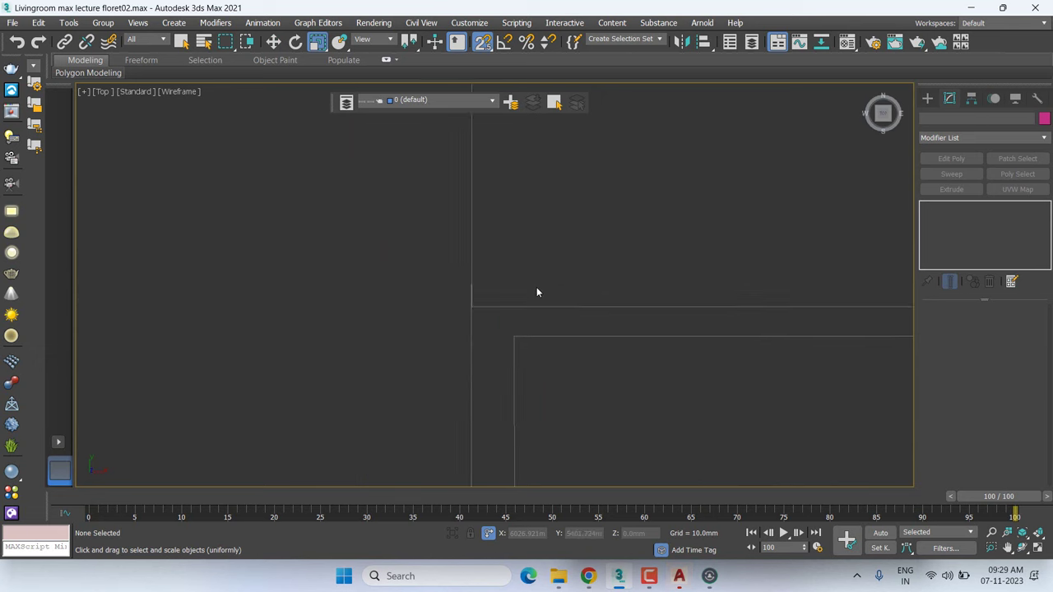
scroll(536, 288, down, 2)
scroll(576, 310, down, 2)
scroll(627, 311, down, 2)
scroll(631, 308, down, 2)
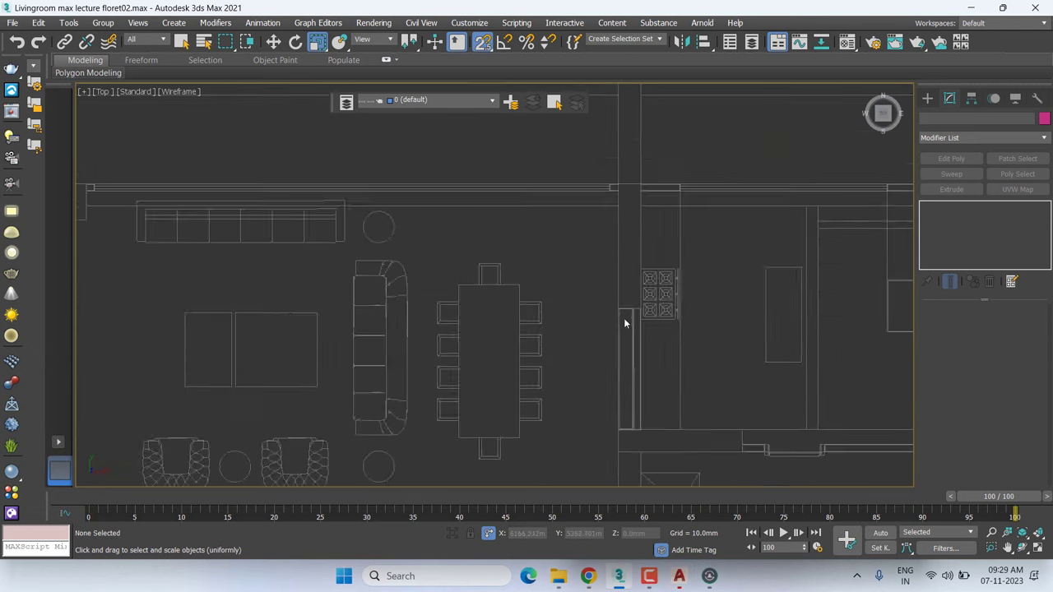
scroll(624, 318, down, 2)
middle_drag(647, 339, 723, 272)
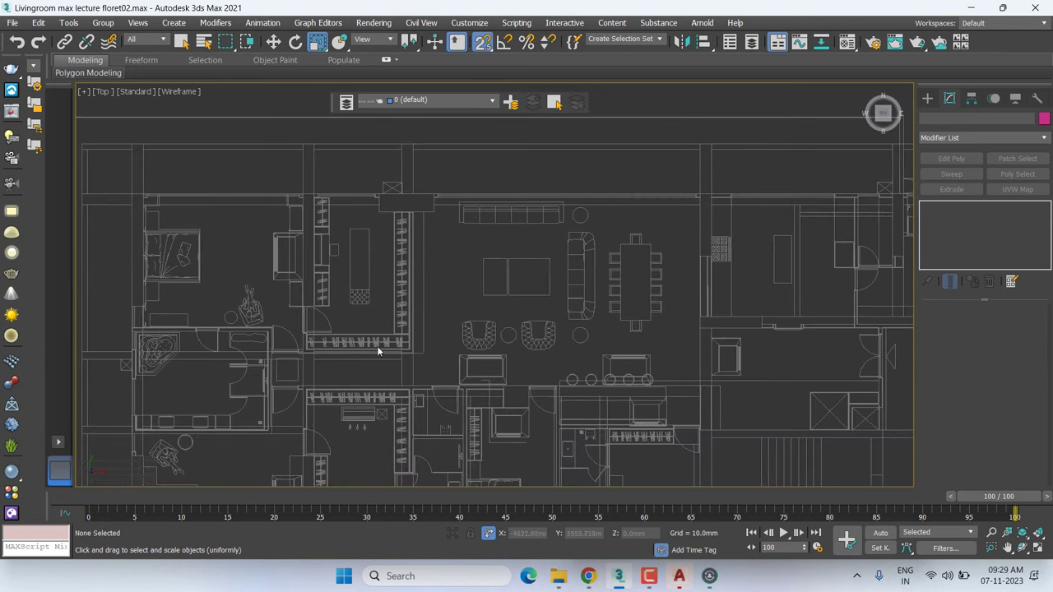
middle_drag(622, 378, 593, 288)
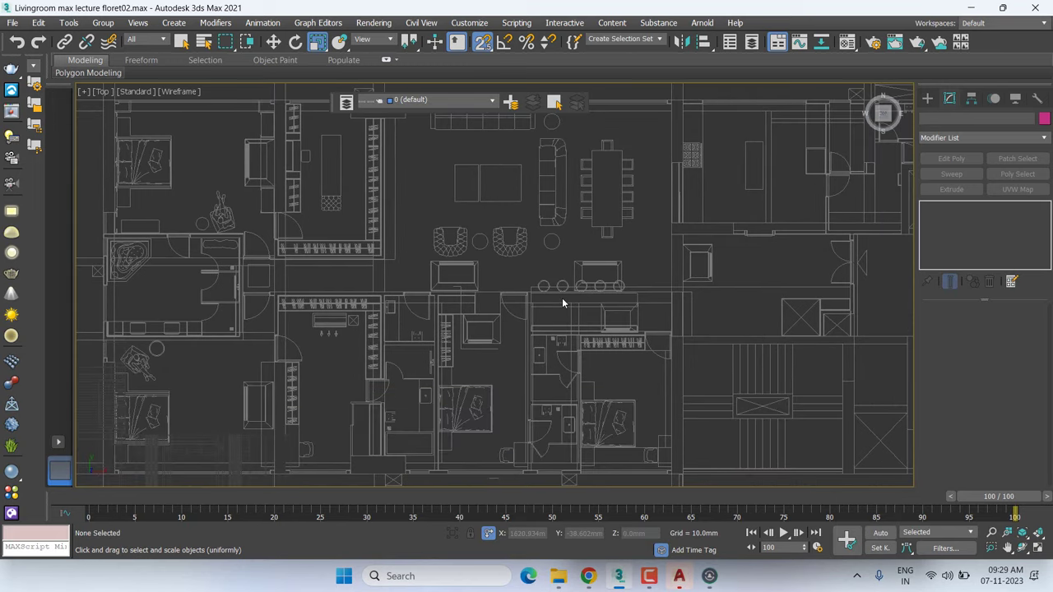
middle_drag(587, 357, 589, 391)
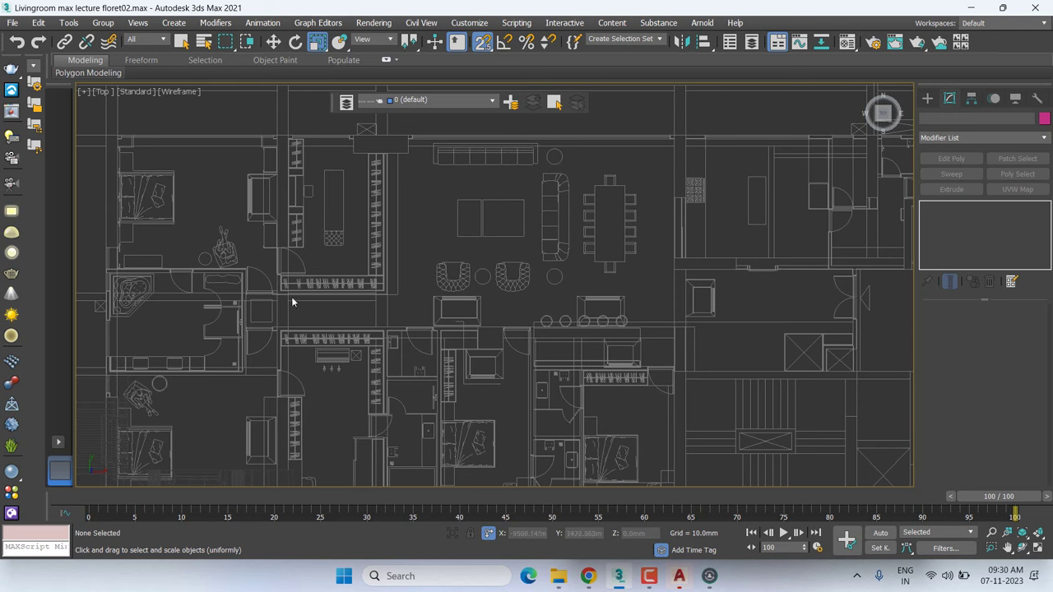
middle_drag(224, 329, 302, 254)
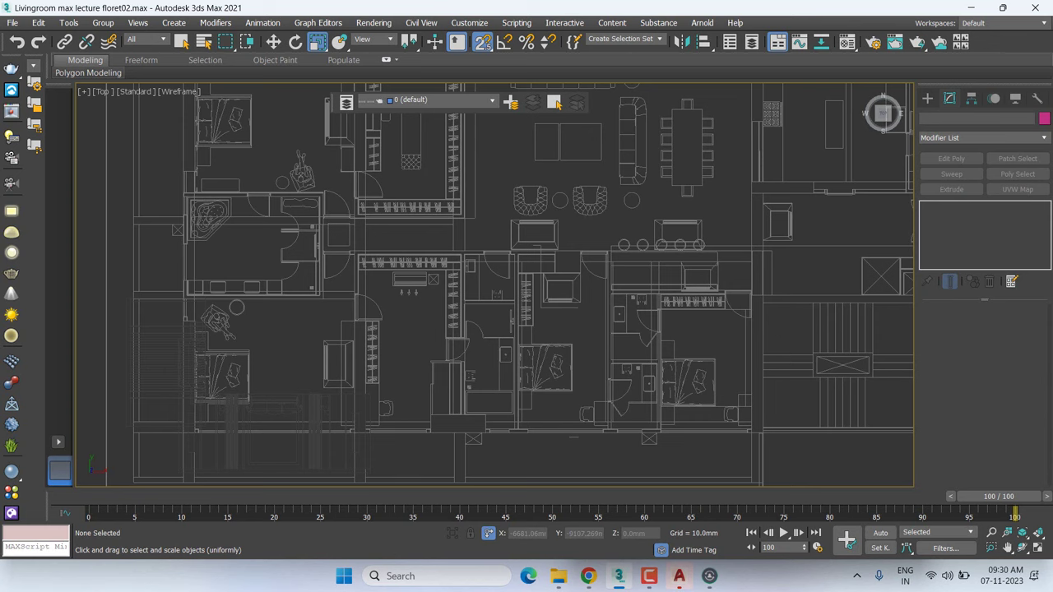
click(589, 576)
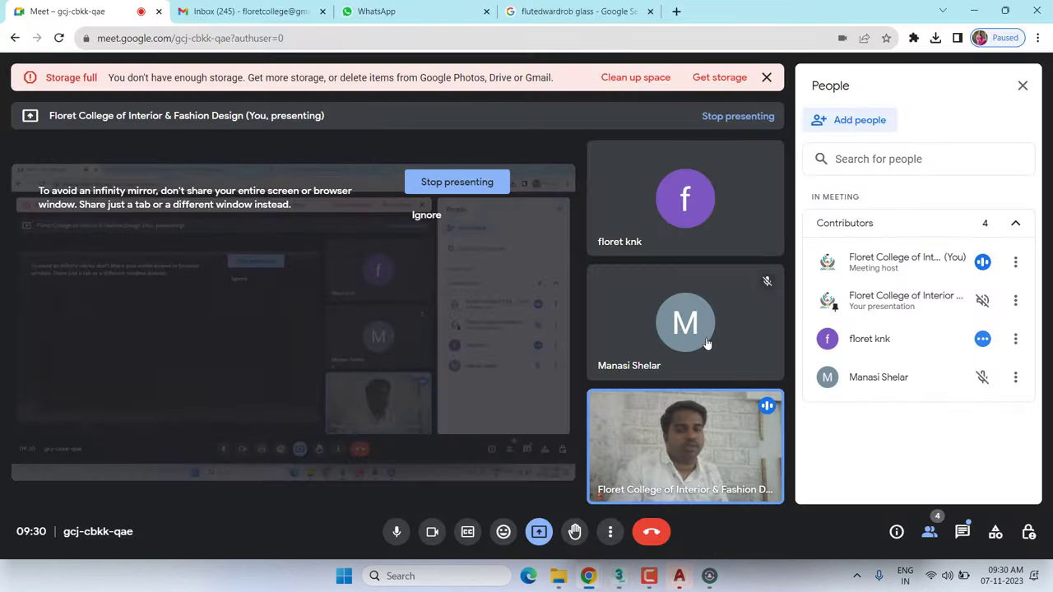
click(619, 576)
key(alt+ctrl+h)
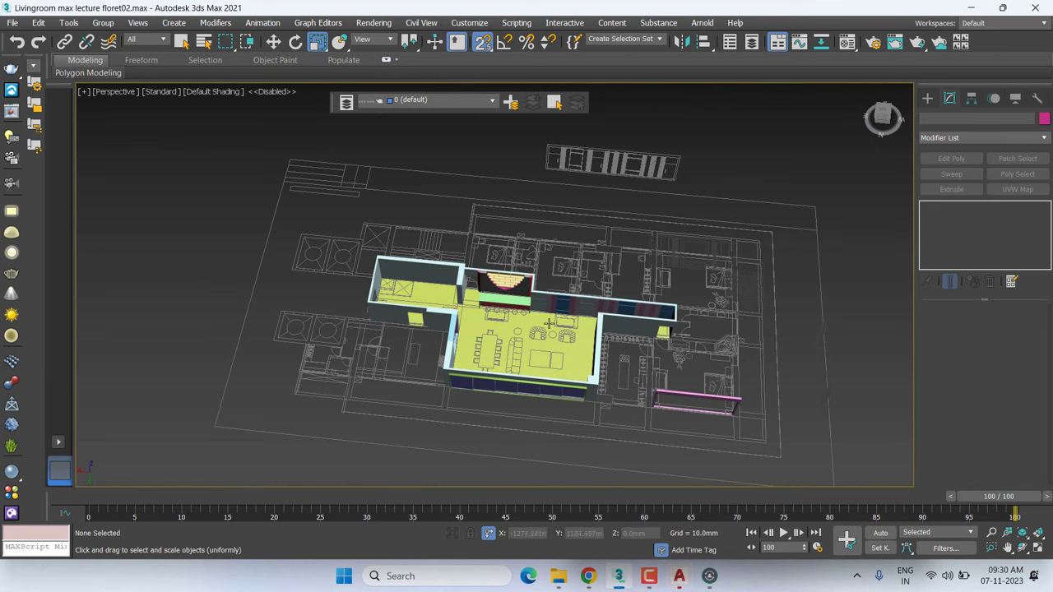
Orbit and zoom into the curtain wall, then switch to a Top wireframe view with T and F3
alt+middle_drag(622, 344, 543, 354)
scroll(466, 284, up, 5)
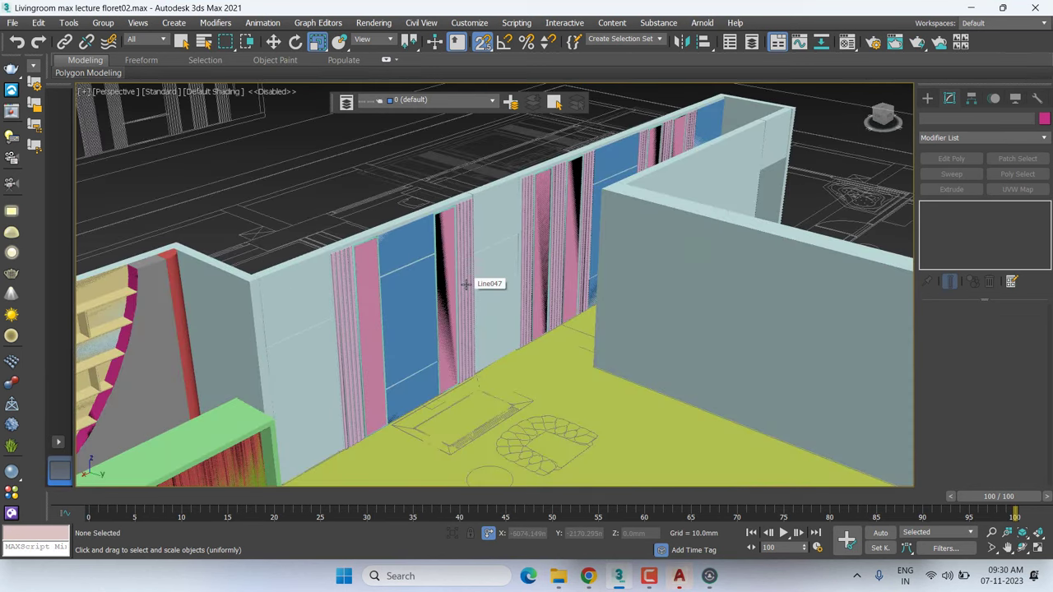
scroll(466, 283, up, 2)
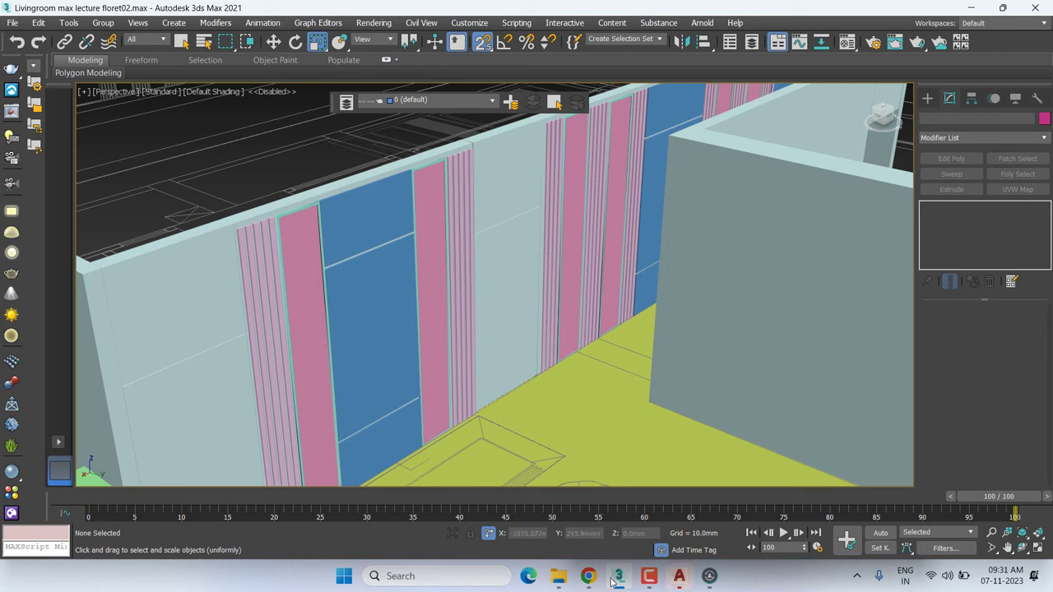
key(t)
key(F3)
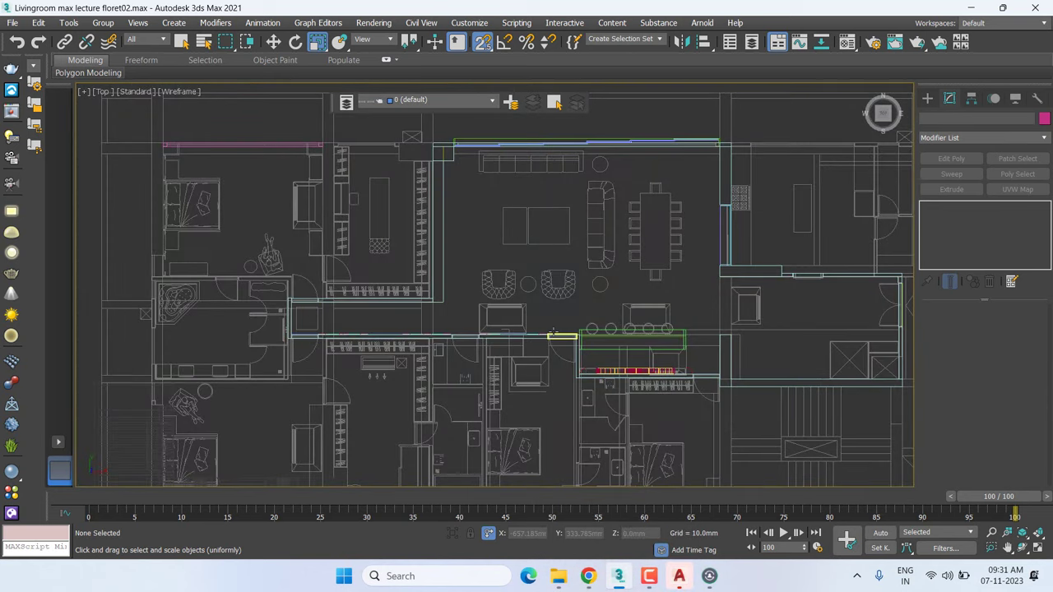
scroll(255, 441, down, 2)
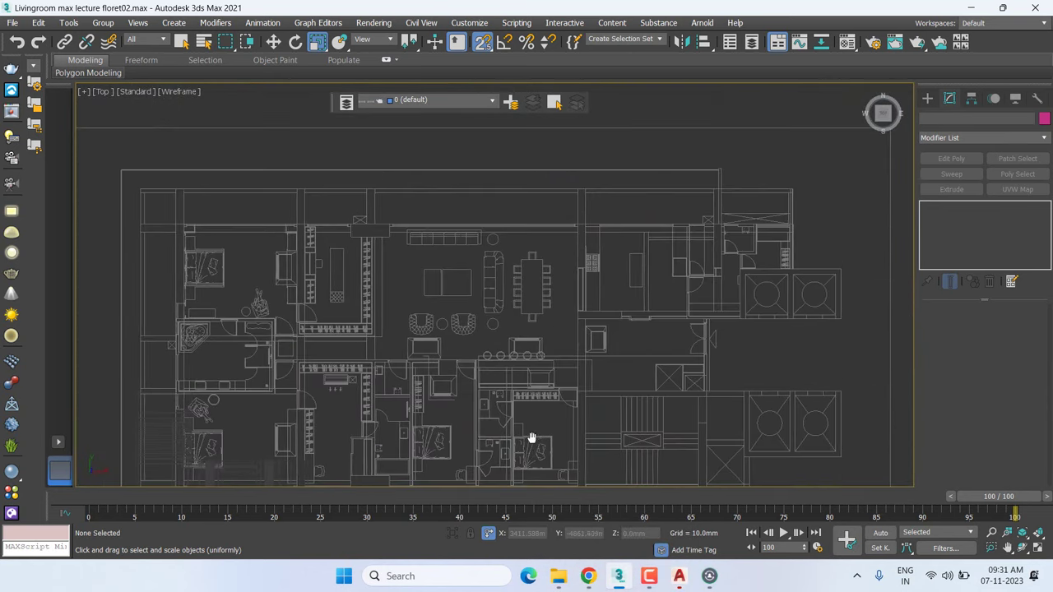
mouse_move(531, 454)
middle_down()
mouse_move(552, 362)
mouse_move(554, 387)
middle_up()
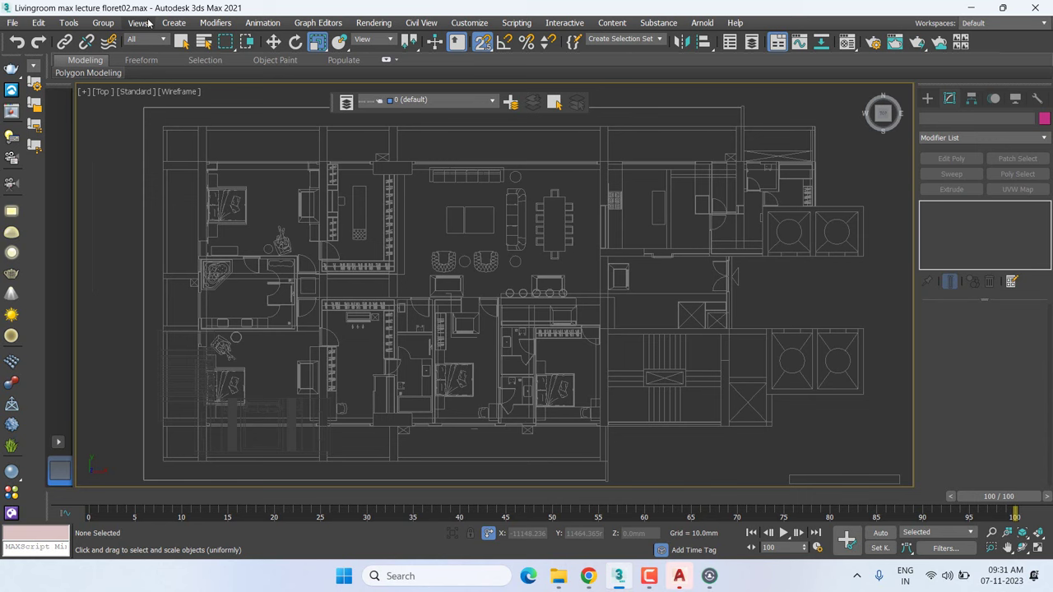
scroll(485, 298, up, 3)
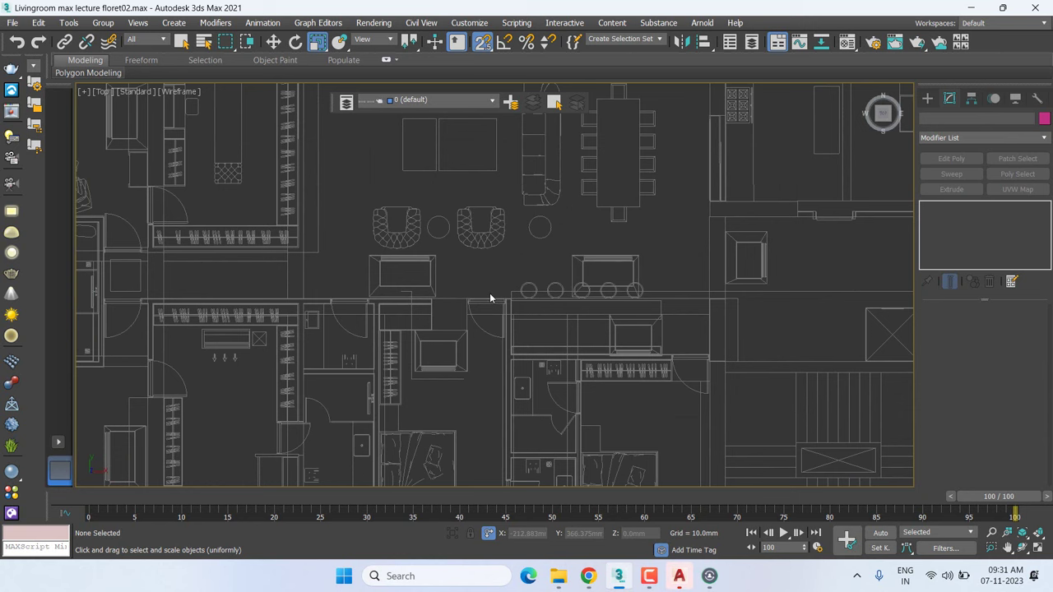
scroll(377, 395, down, 3)
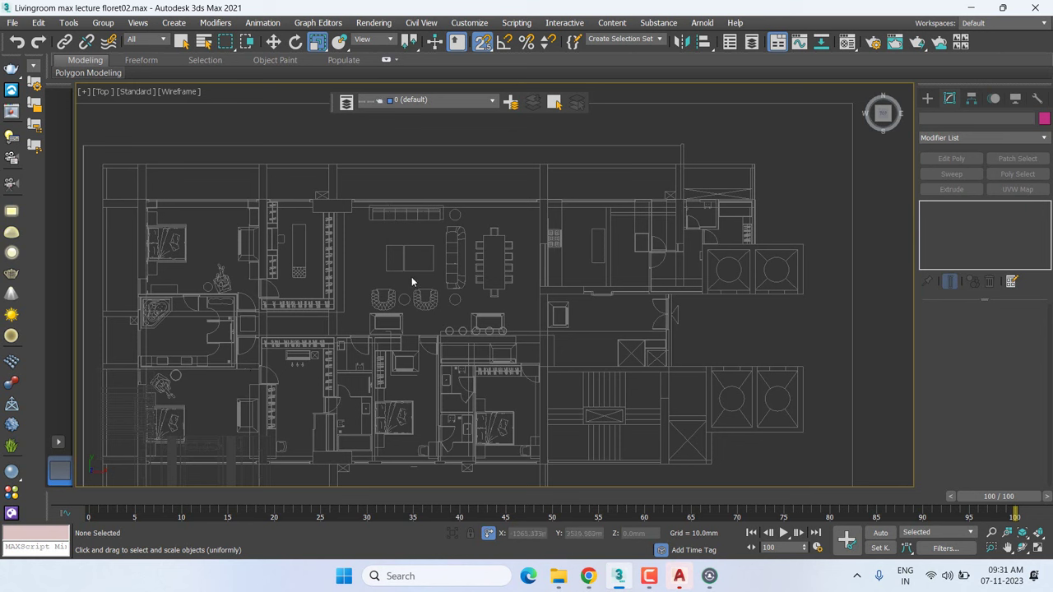
scroll(304, 261, up, 3)
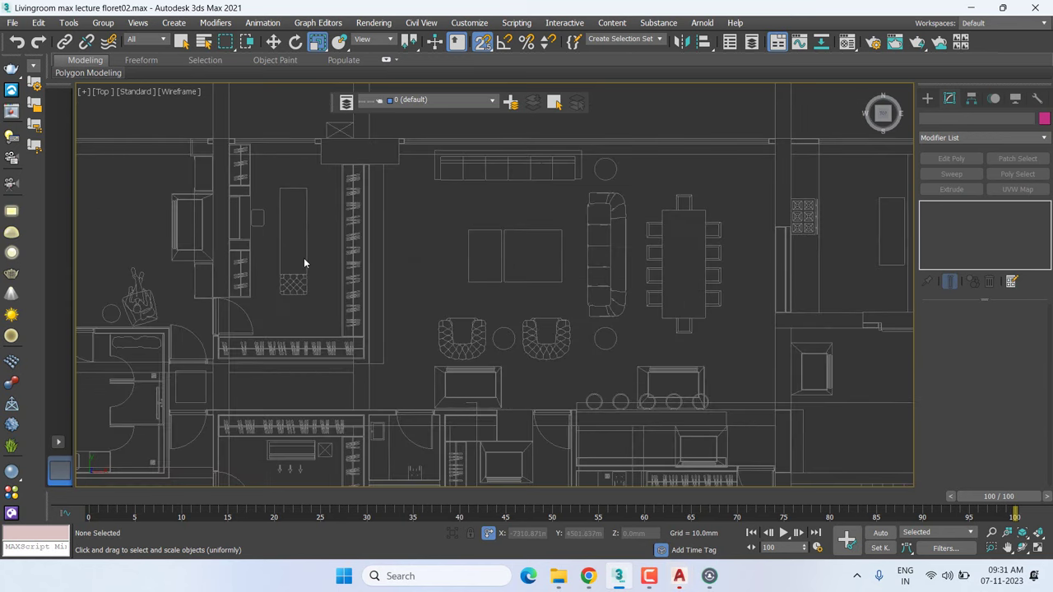
middle_drag(304, 263, 434, 254)
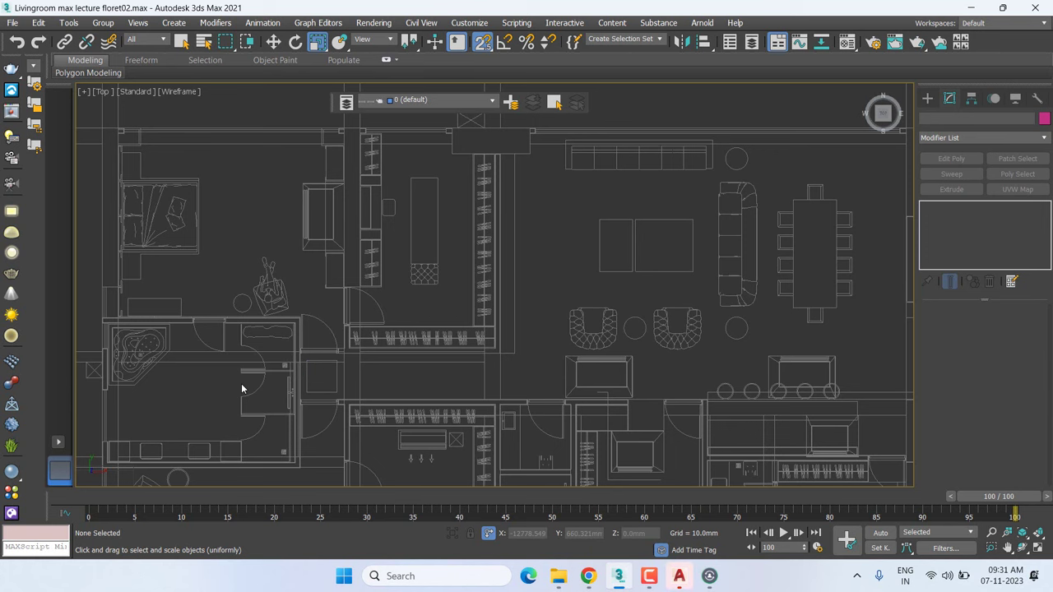
middle_drag(242, 389, 297, 345)
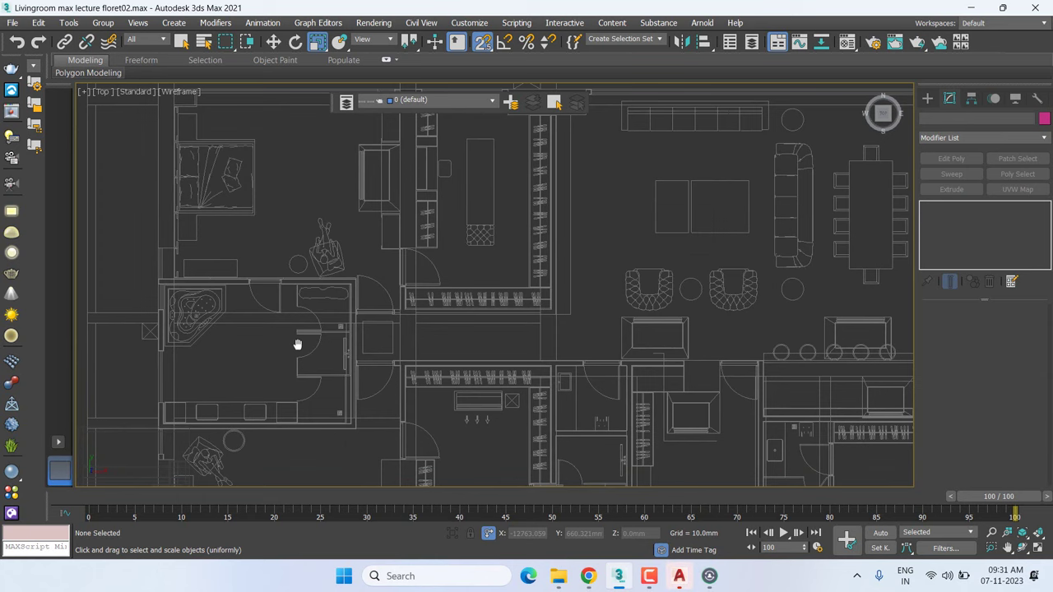
middle_drag(298, 346, 298, 354)
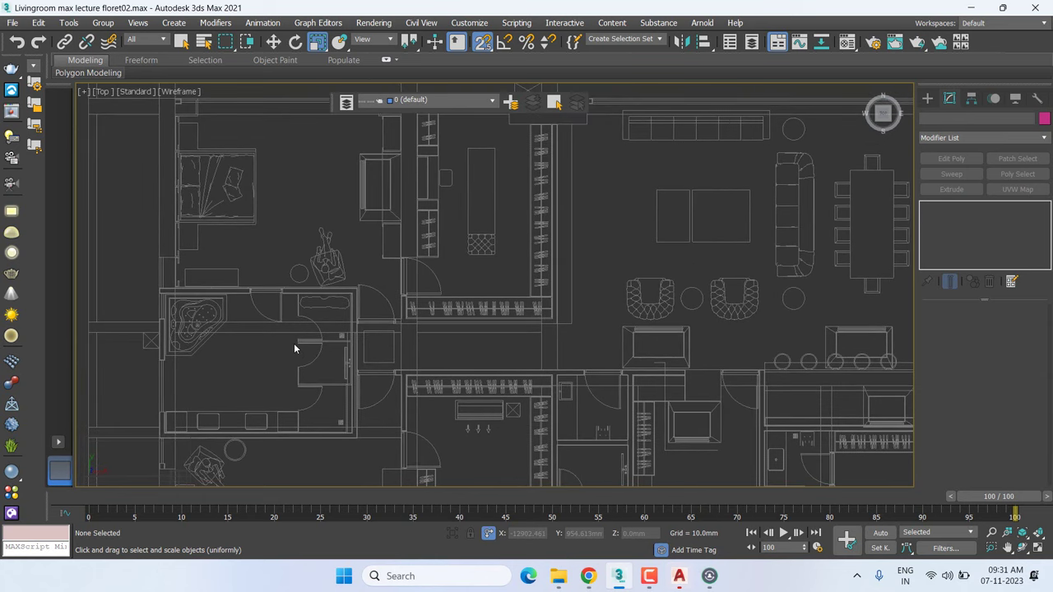